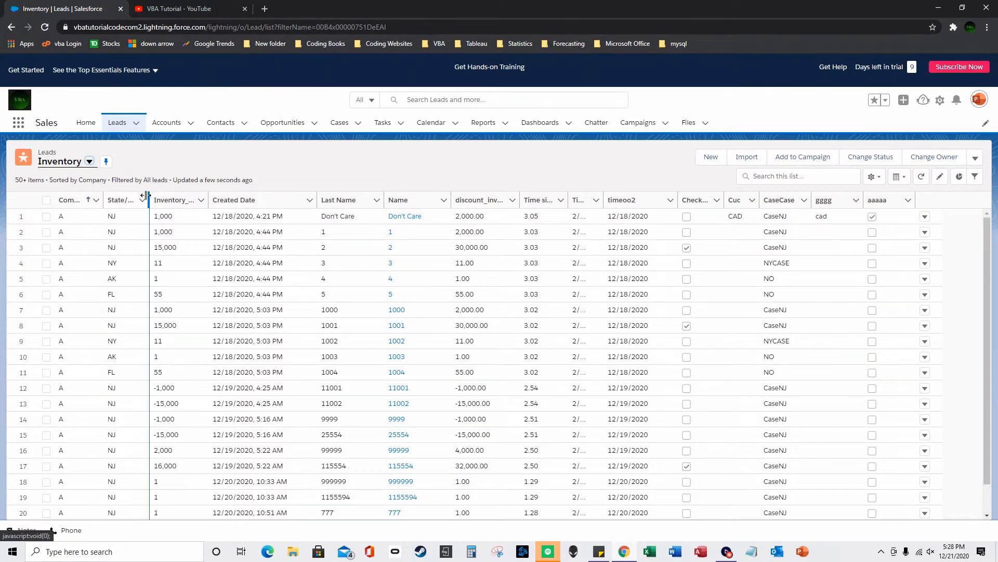
# - Visit the Don't Care lead, then widen the Time since Upload and Timeoo columns in the Inventory view
pyautogui.click(406, 217)
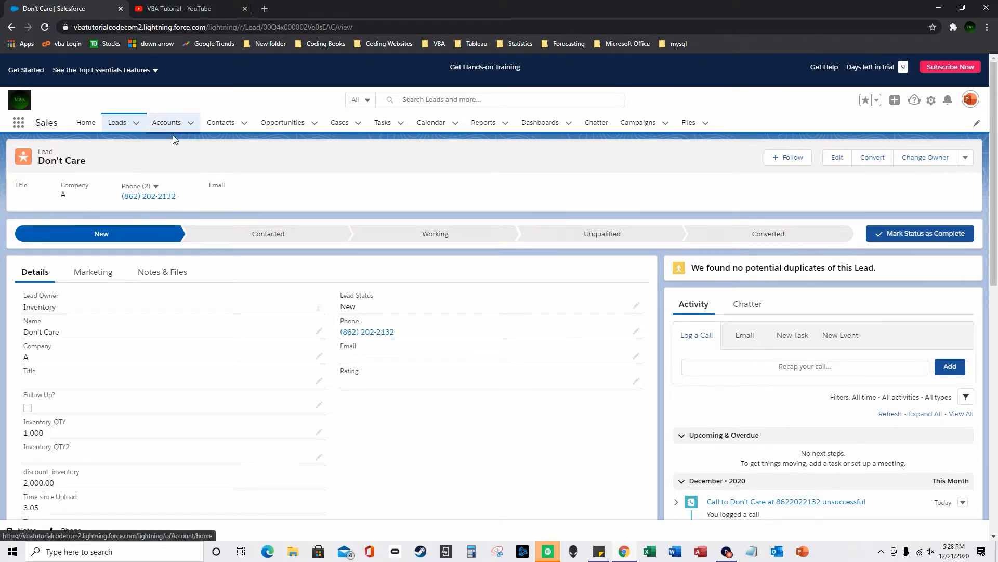
pyautogui.click(117, 122)
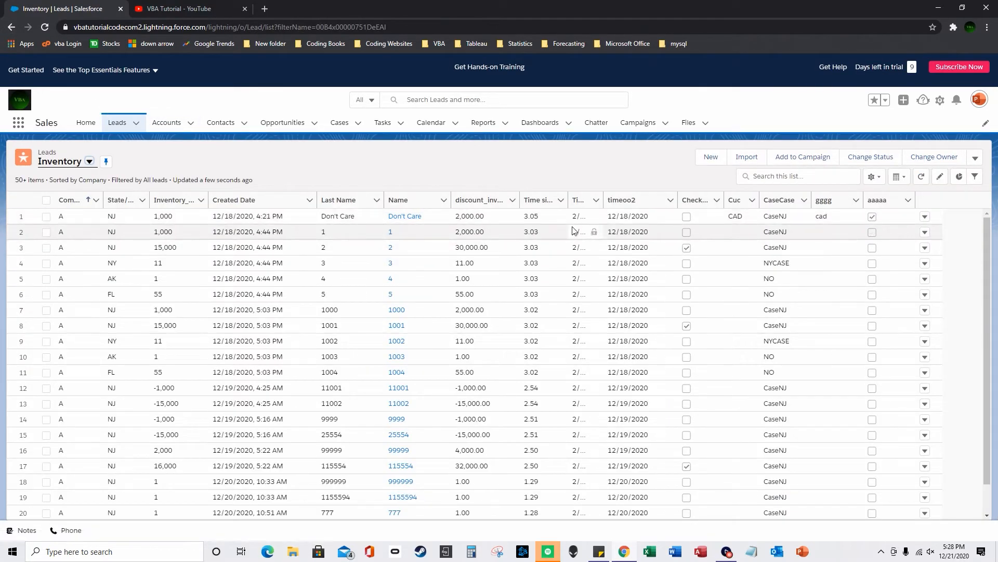
pyautogui.moveTo(569, 200); pyautogui.dragTo(591, 200)
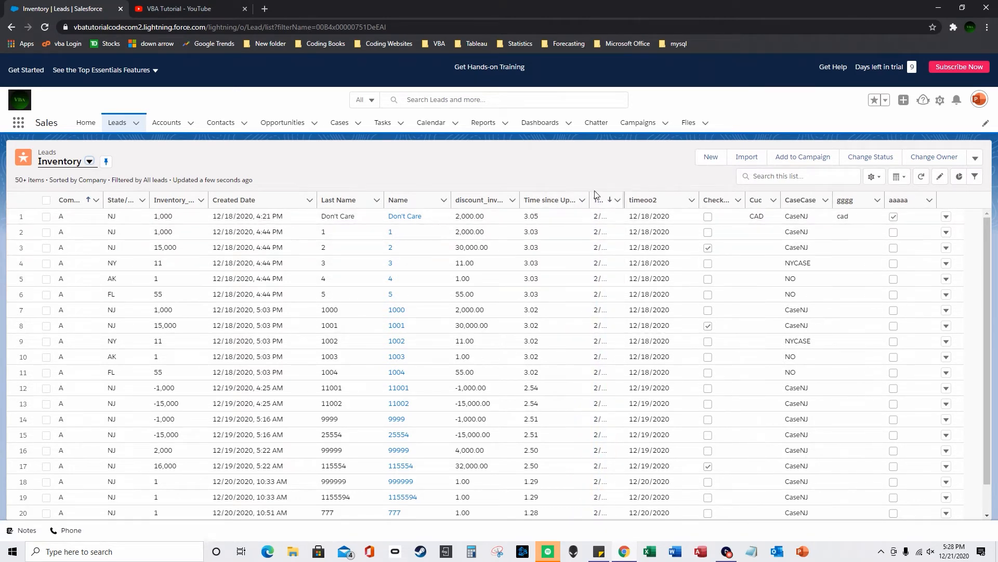
pyautogui.moveTo(624, 200); pyautogui.dragTo(642, 200)
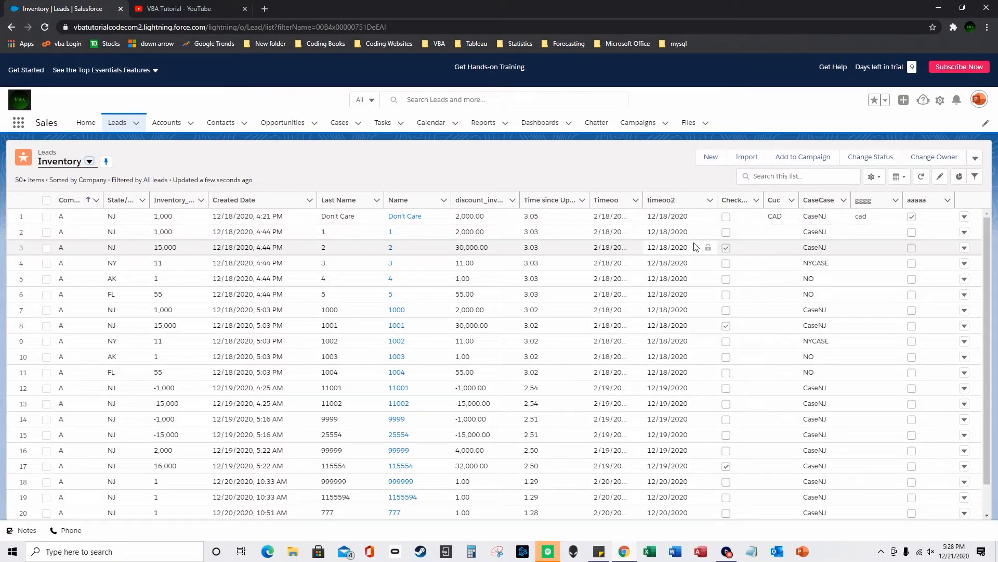
# - Switch the Accounts tab to the Accounts list view and open Account 1
pyautogui.click(168, 125)
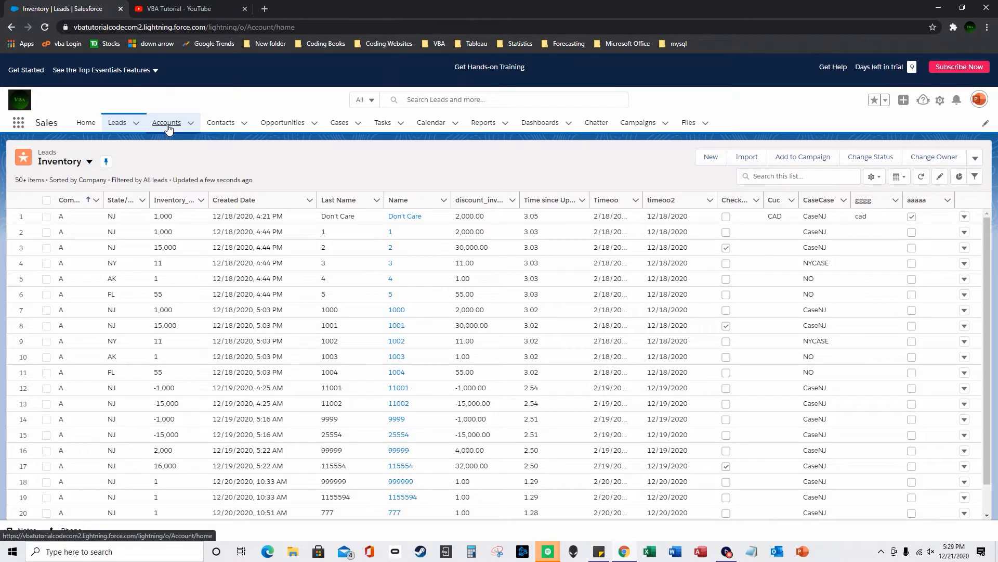
pyautogui.click(86, 163)
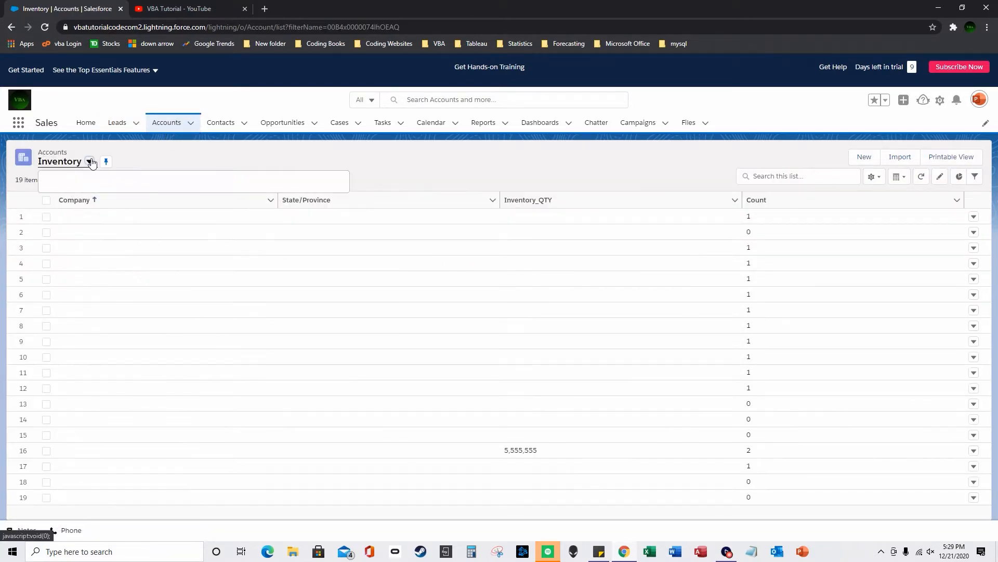
pyautogui.click(73, 199)
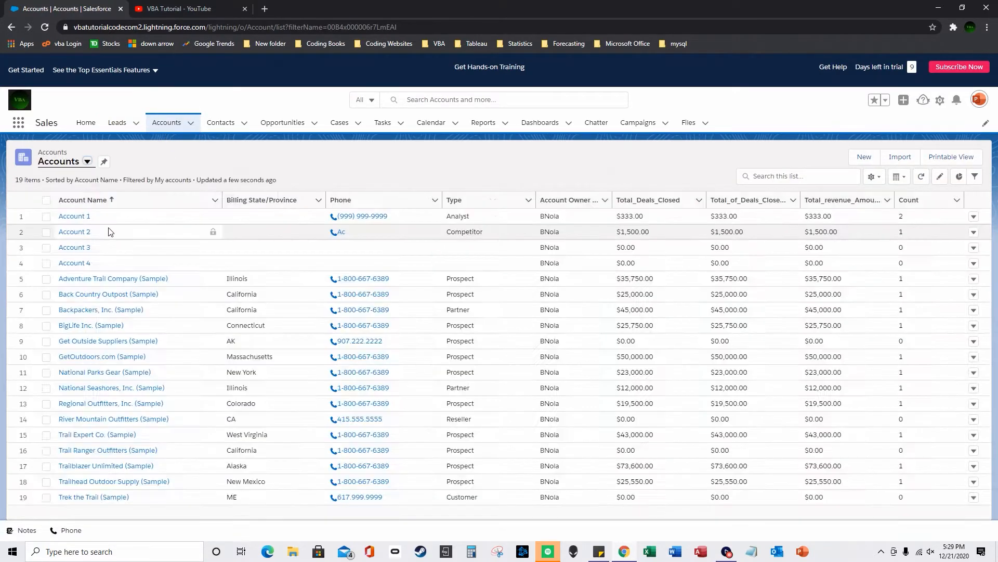
pyautogui.click(79, 215)
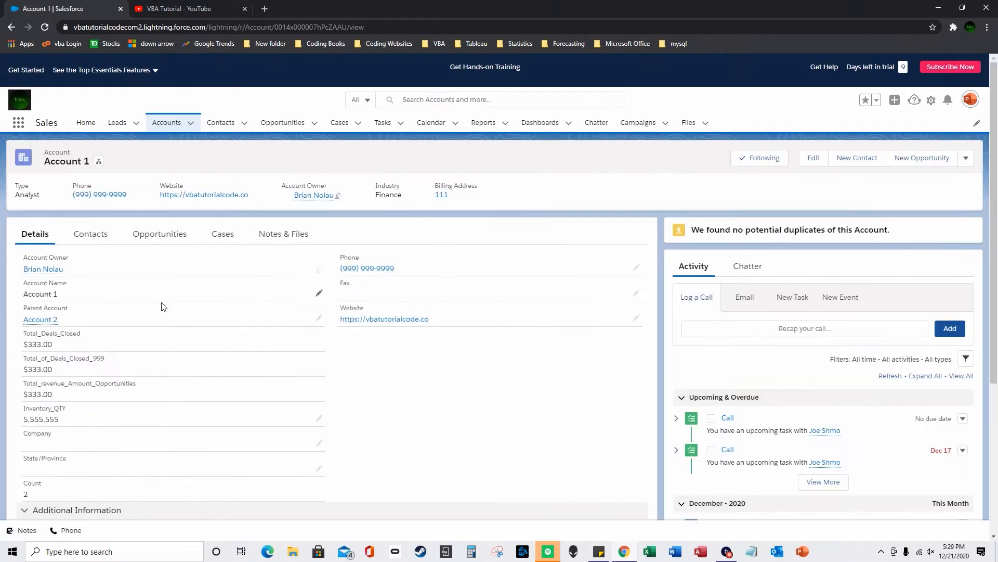
# - Display Account 1's account hierarchy, with Account 2 as the parent
pyautogui.moveTo(55, 321)
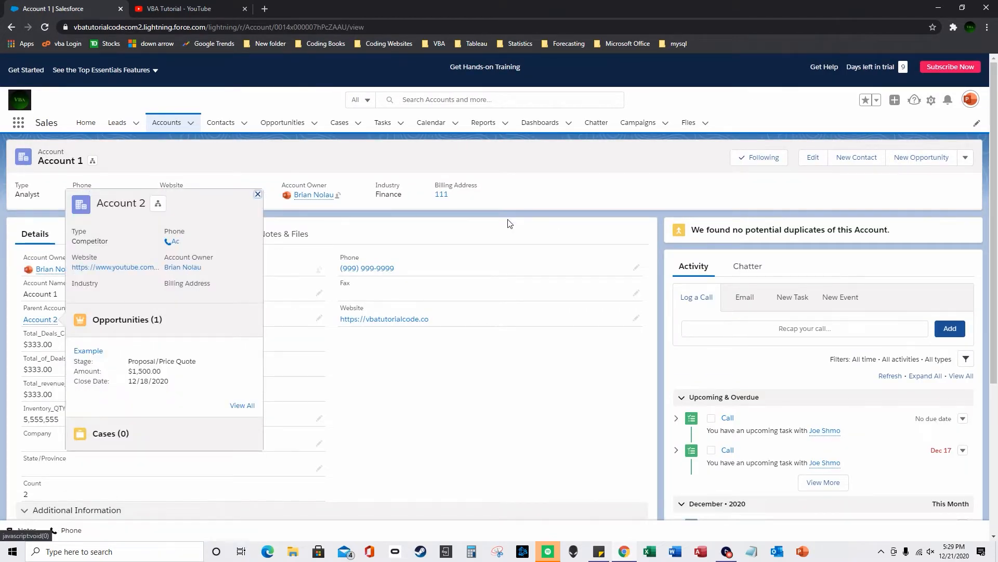
pyautogui.click(965, 158)
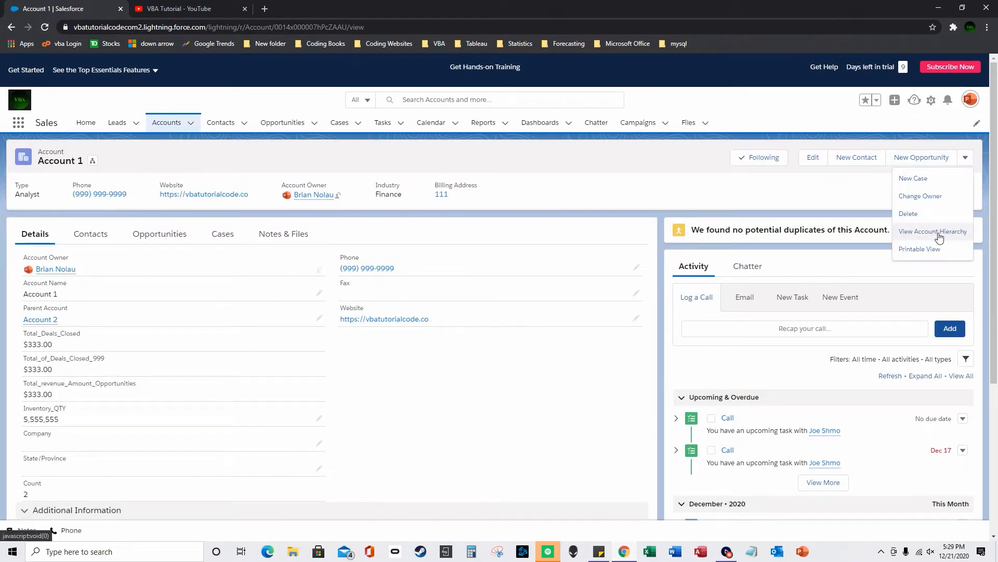
pyautogui.click(936, 232)
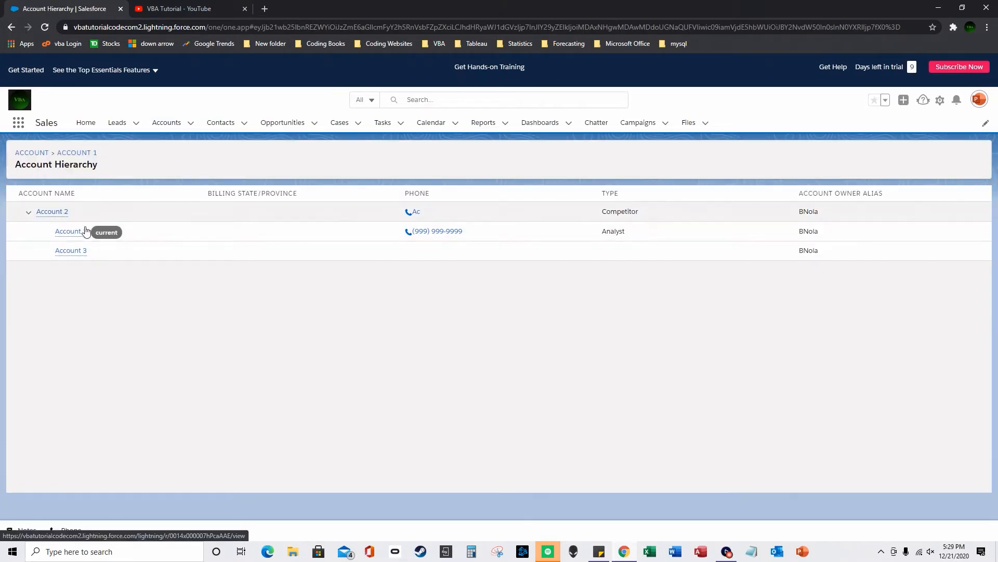
pyautogui.moveTo(88, 247)
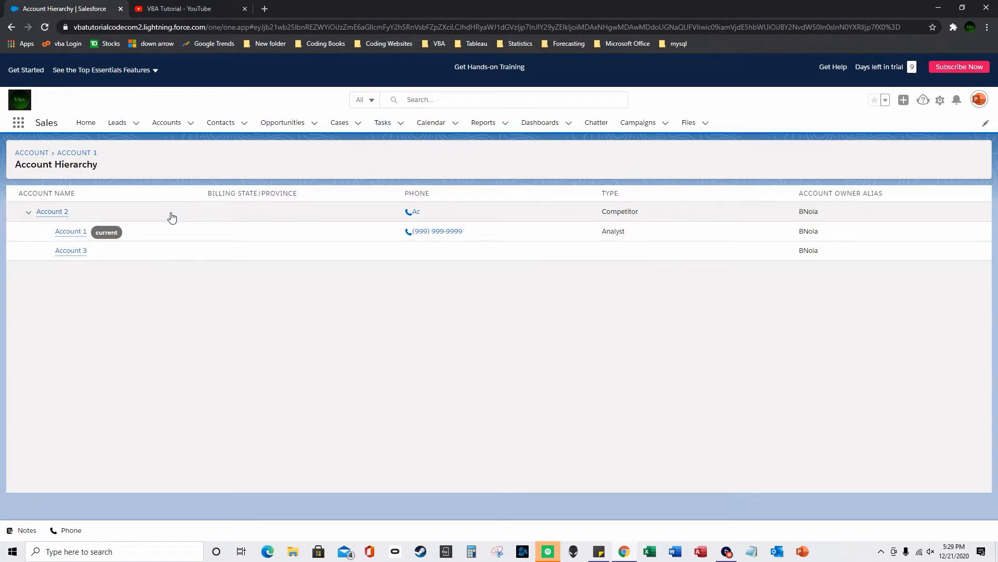
# - Open the bbbbb contact and review its Related Accounts, showing Account 1 as direct
pyautogui.click(215, 126)
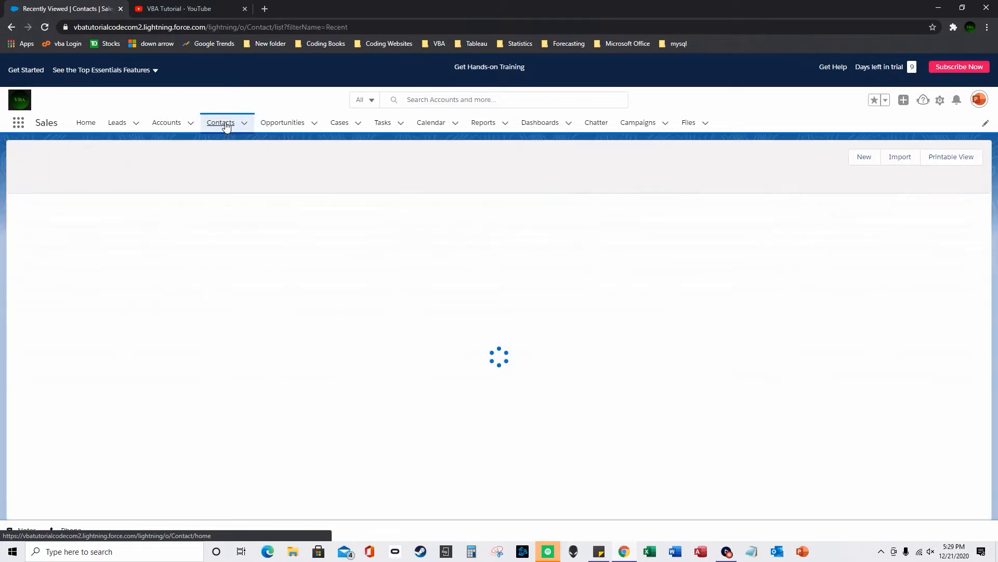
pyautogui.click(69, 216)
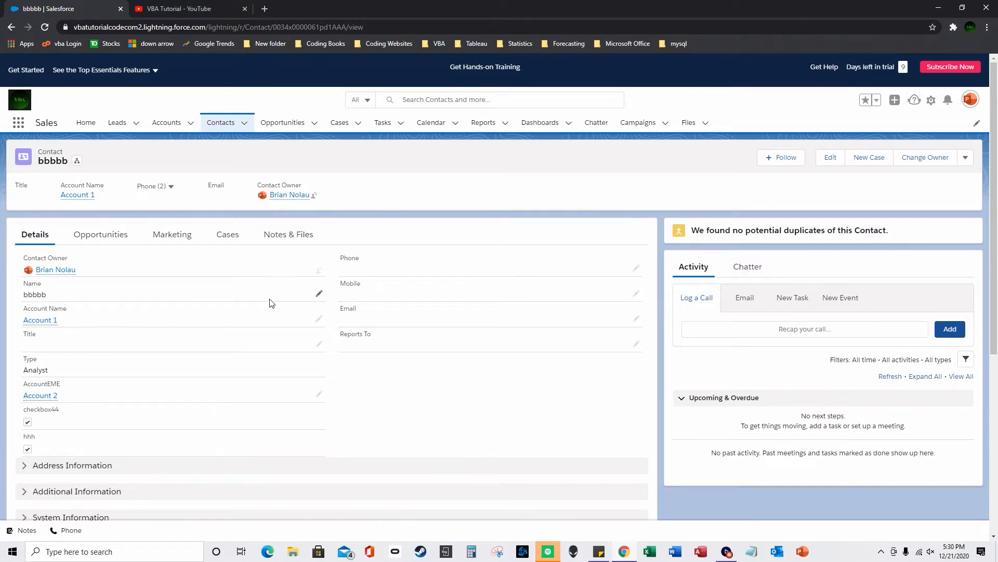
pyautogui.scroll(-8, 493, 279)
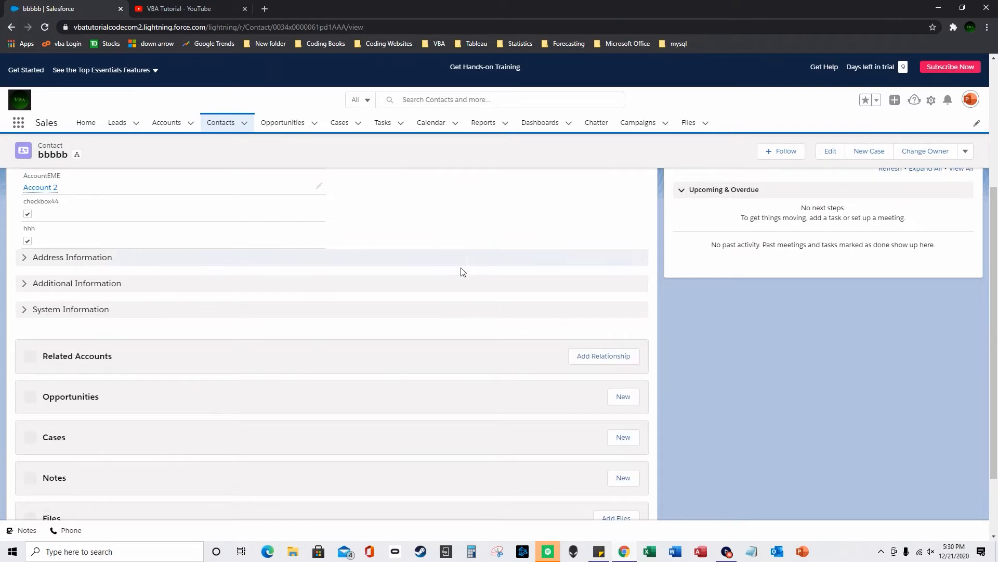
pyautogui.scroll(5, 457, 274)
pyautogui.scroll(3, 319, 327)
pyautogui.scroll(-3, 111, 411)
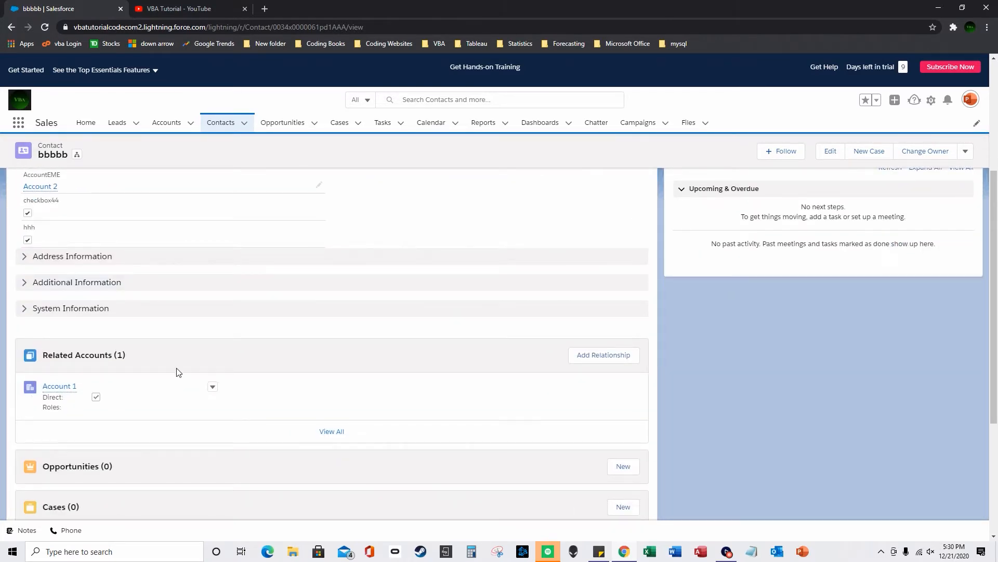
pyautogui.scroll(4, 179, 372)
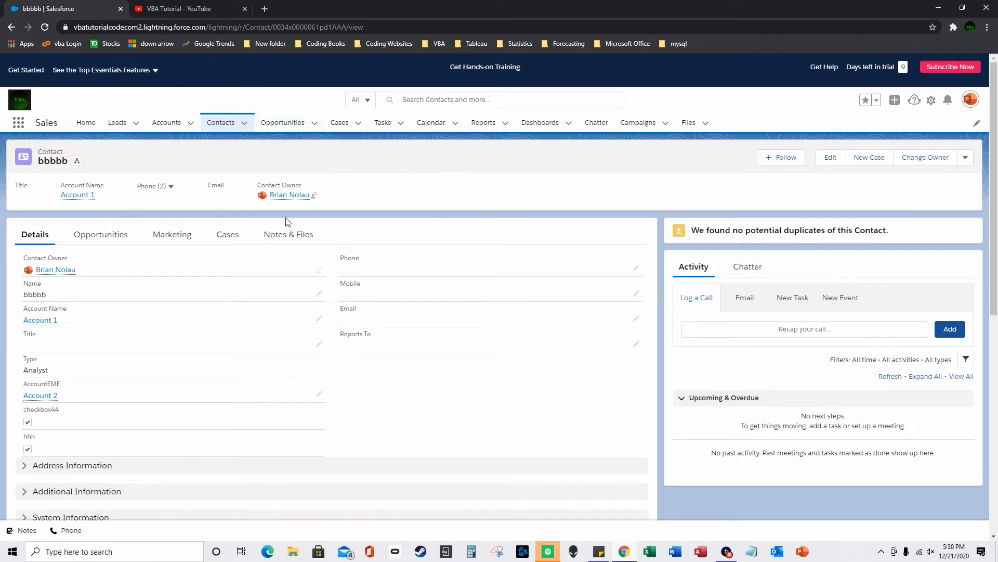
# - Open Account 1 from the Accounts list view and check its related contacts
pyautogui.click(178, 130)
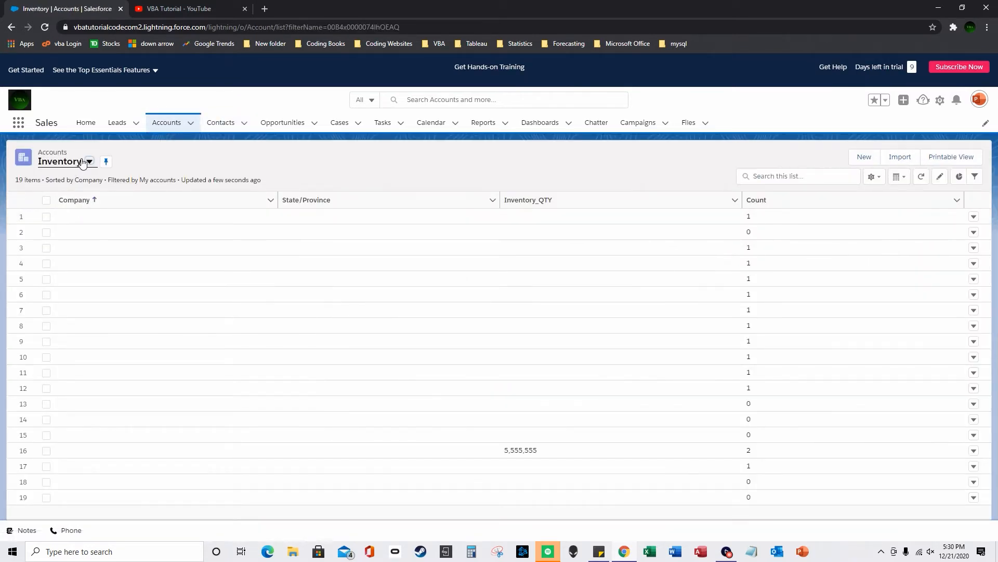
pyautogui.click(83, 162)
pyautogui.click(81, 197)
pyautogui.click(76, 217)
pyautogui.click(98, 238)
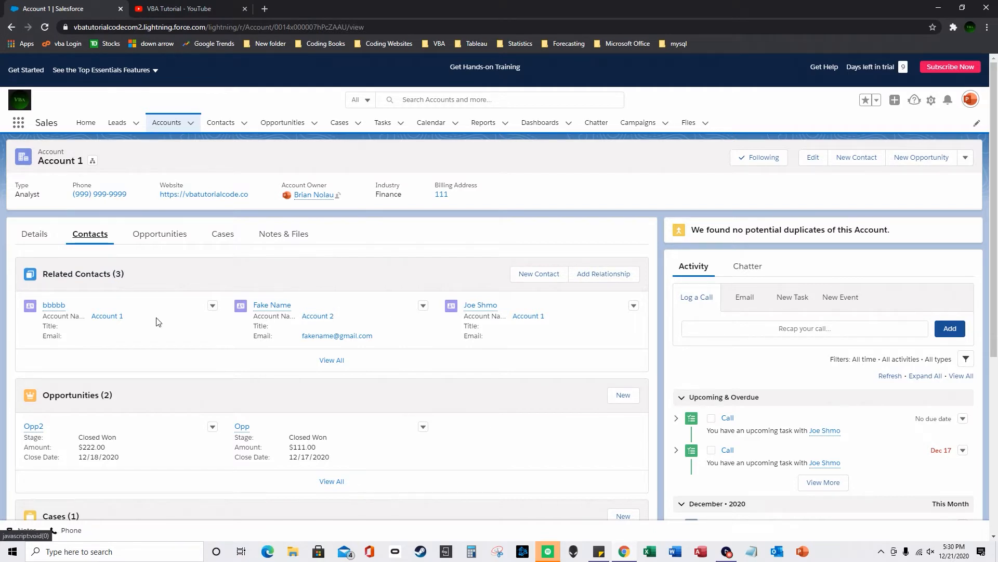
# - On the bbbbb contact, add and save a related-account relationship to Account 2
pyautogui.click(223, 127)
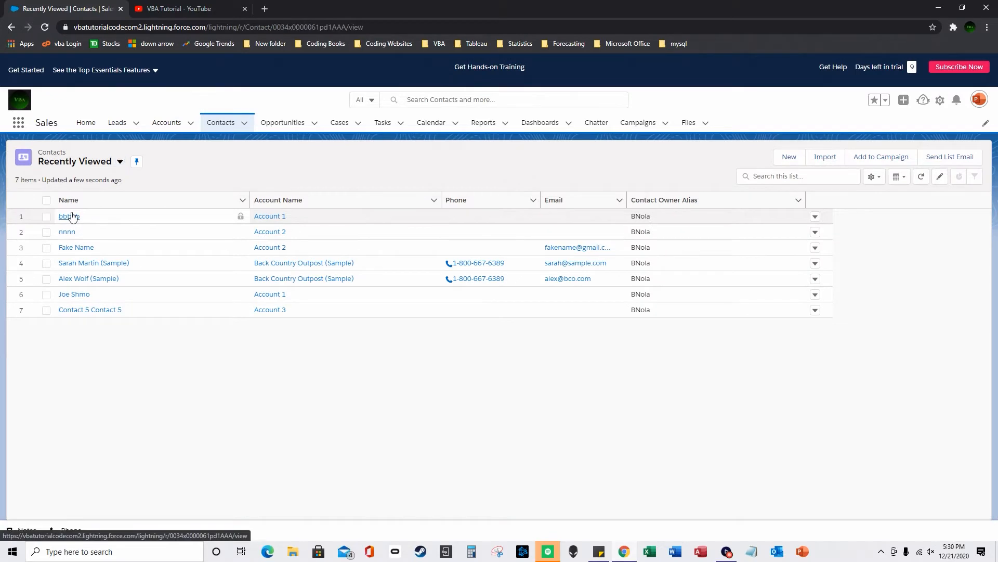
pyautogui.click(71, 216)
pyautogui.scroll(-6, 178, 263)
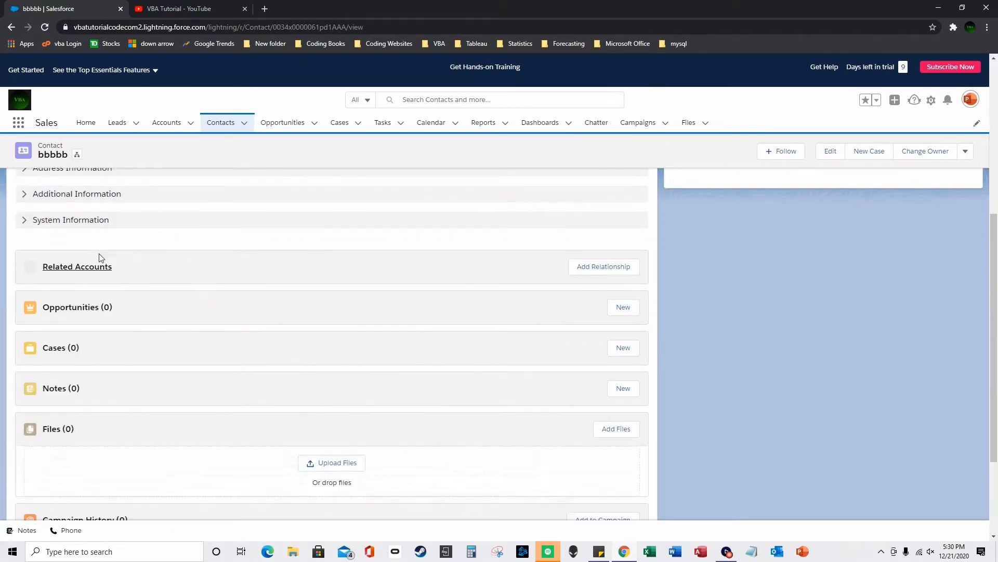
pyautogui.click(608, 265)
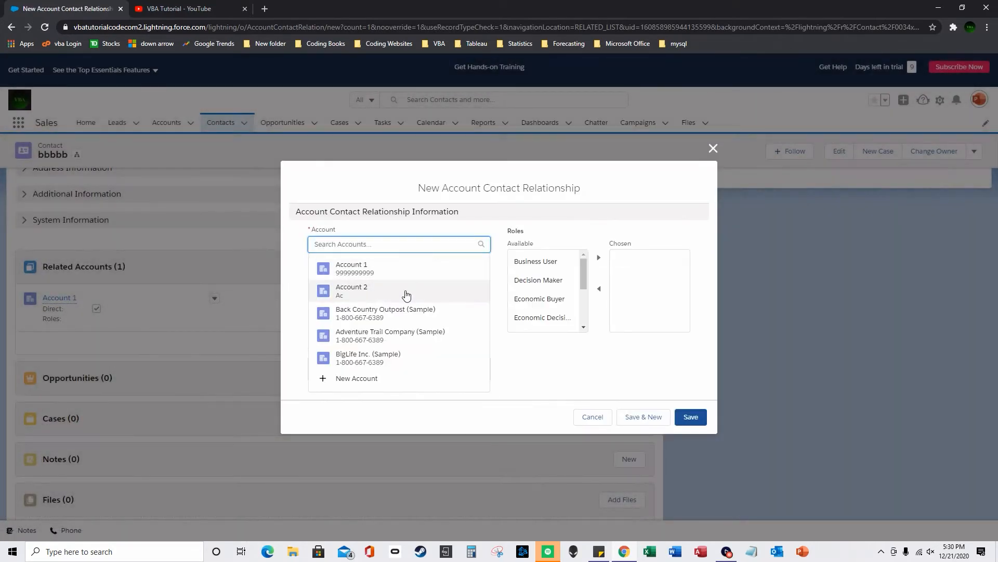
pyautogui.click(407, 294)
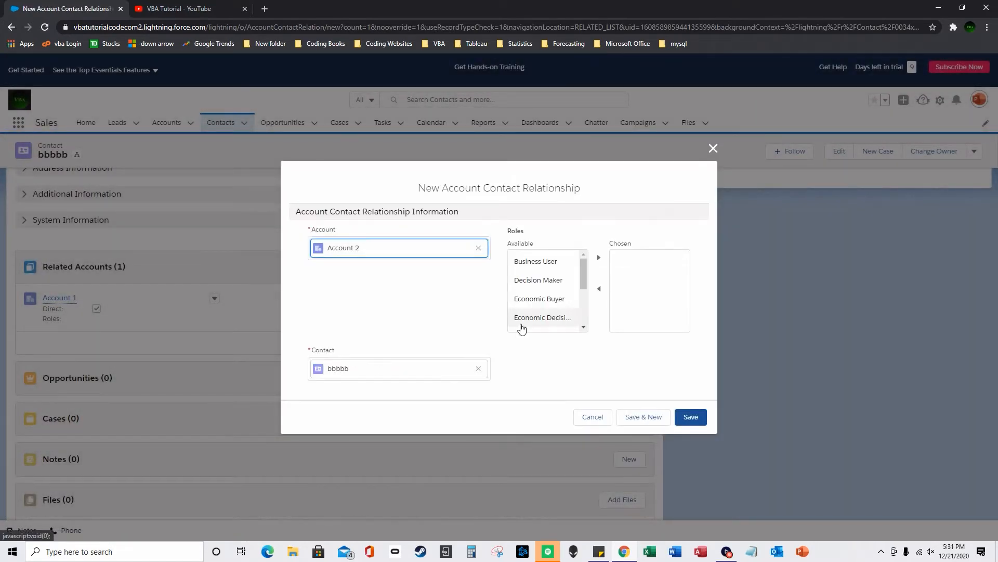
pyautogui.click(687, 418)
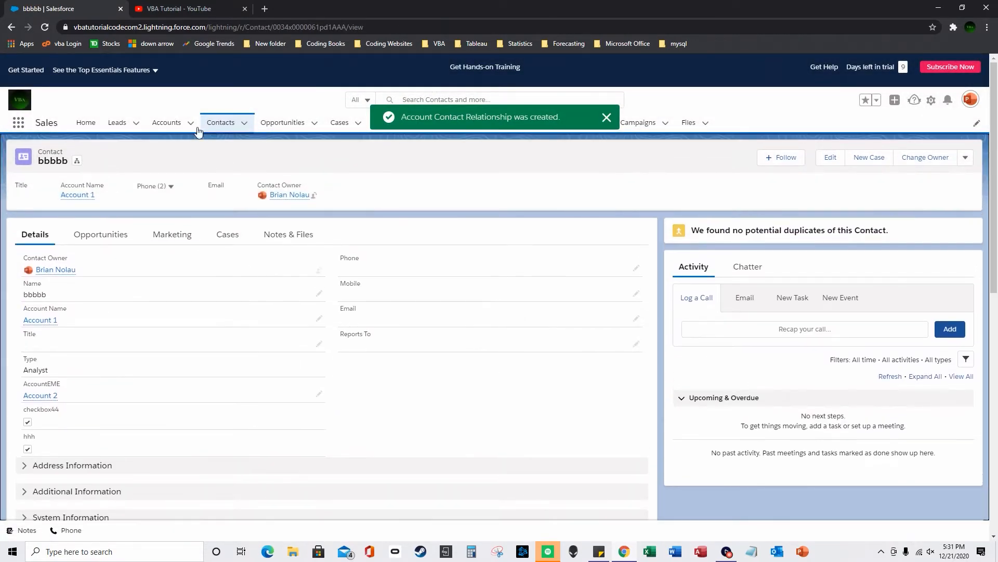
# - Switch to the Accounts list view and pin it as the default
pyautogui.click(167, 122)
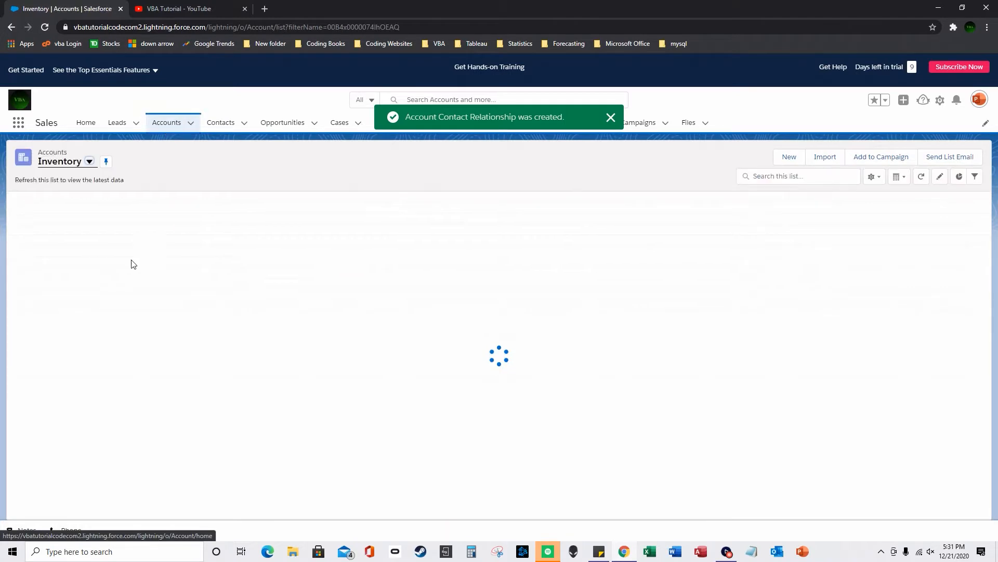
pyautogui.click(90, 161)
pyautogui.click(76, 197)
pyautogui.click(104, 162)
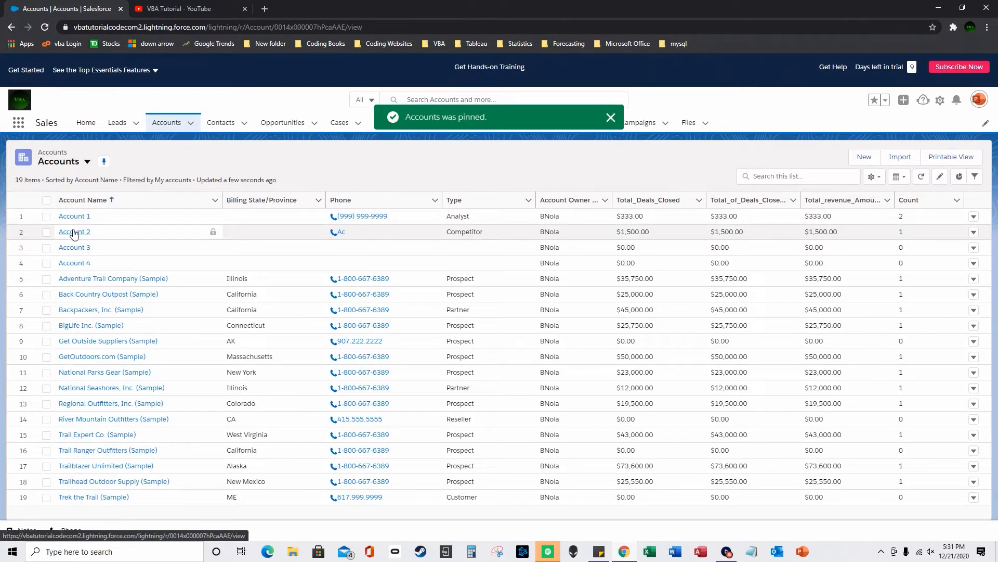
# - Open Account 2 and show its related contacts, now including bbbbb
pyautogui.click(74, 233)
pyautogui.scroll(-2, 125, 288)
pyautogui.scroll(-3, 125, 287)
pyautogui.scroll(6, 123, 286)
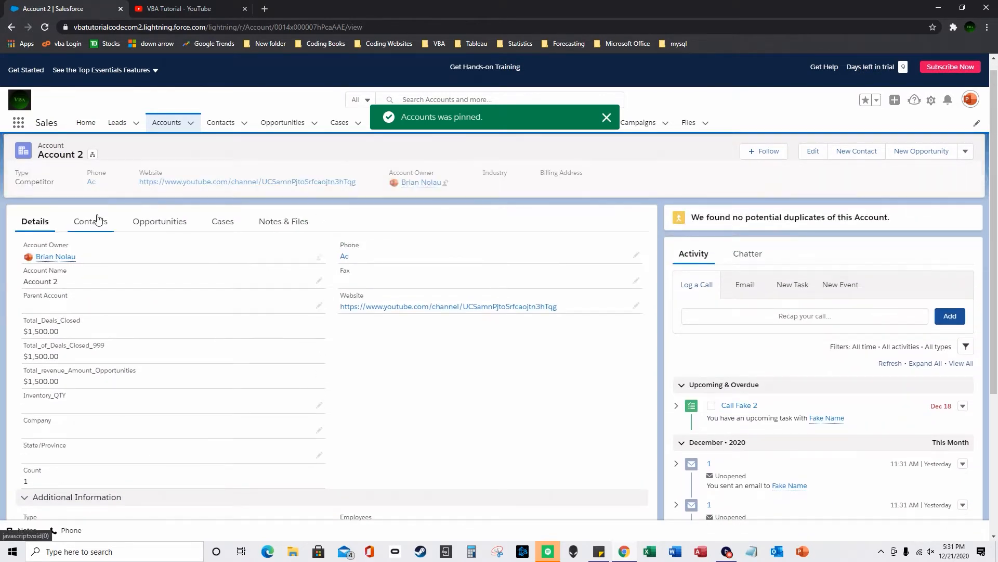
pyautogui.click(92, 221)
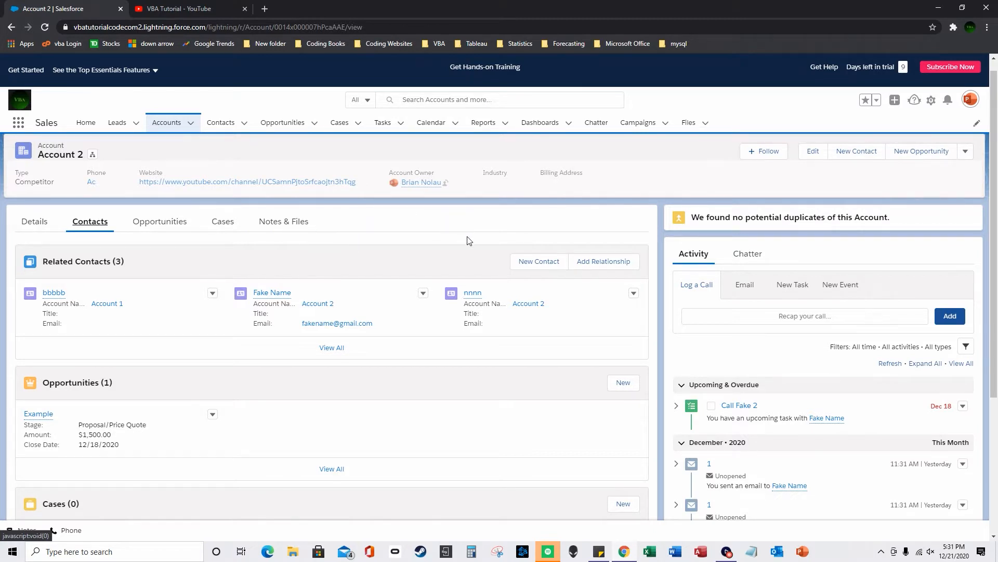
# - Launch Setup from the gear menu in a separate browser tab
pyautogui.click(931, 103)
pyautogui.click(861, 172)
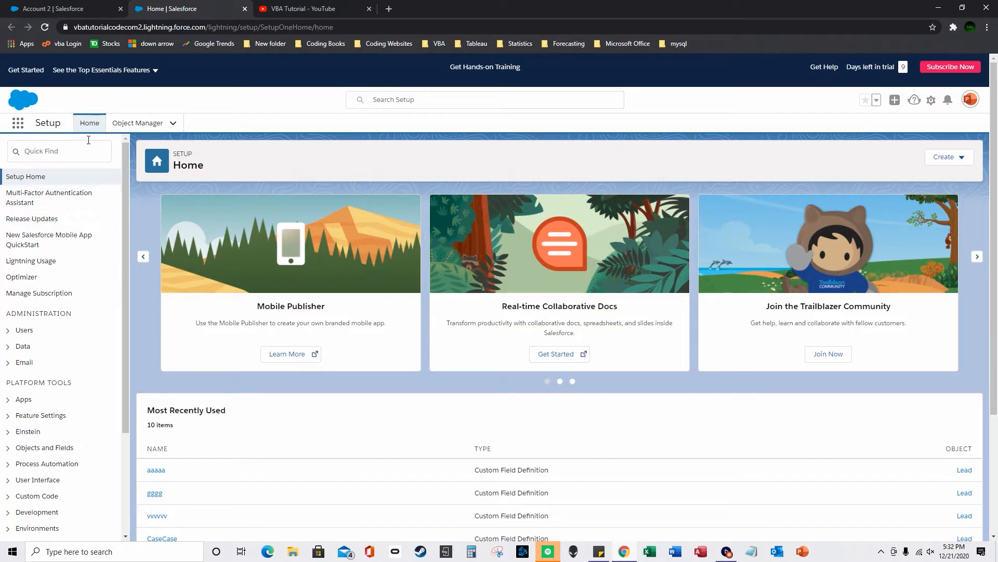
# - Find Object Manager via the Setup search and open the Lead object
pyautogui.click(133, 128)
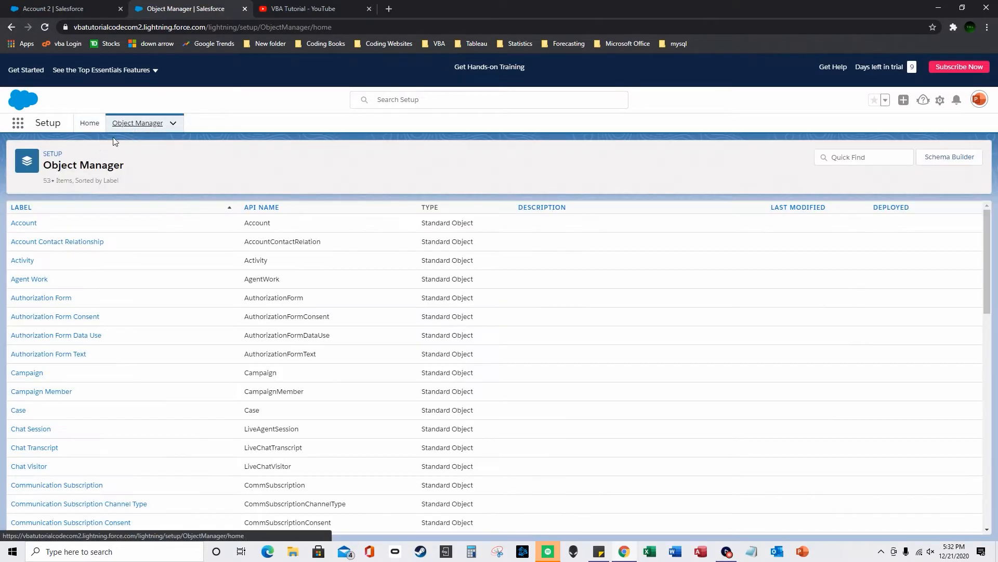
pyautogui.click(87, 125)
pyautogui.click(68, 152)
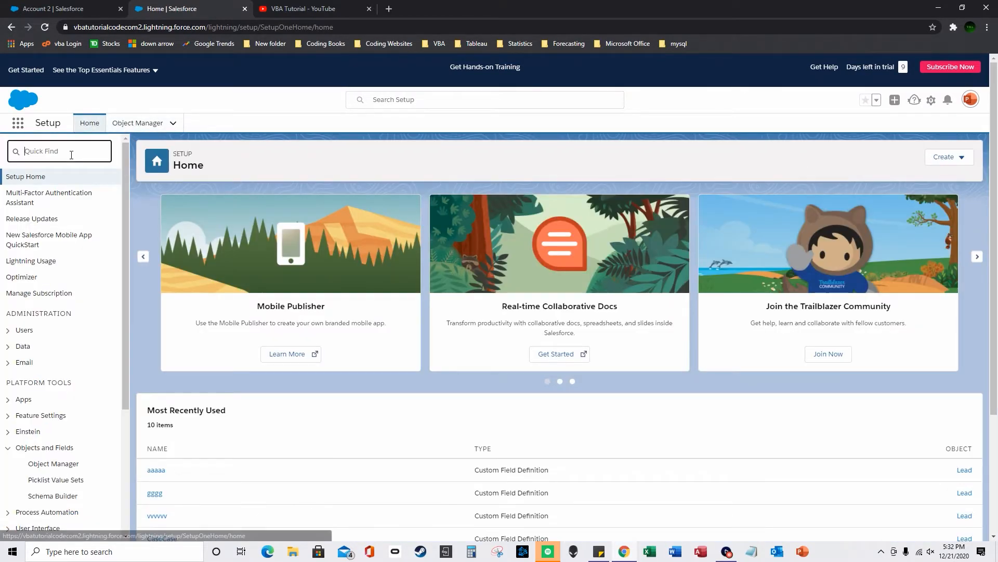
pyautogui.write('object mana')
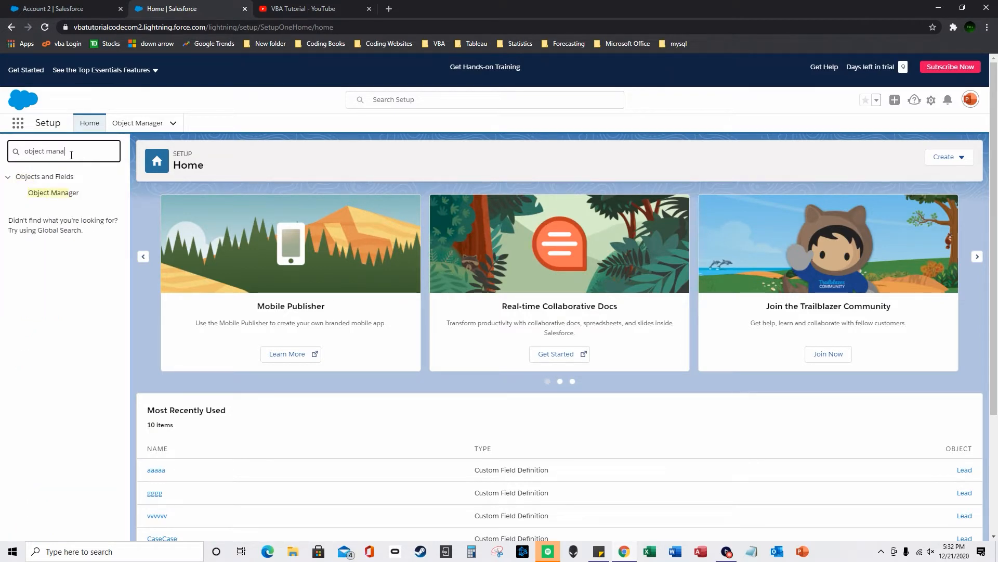
pyautogui.click(137, 125)
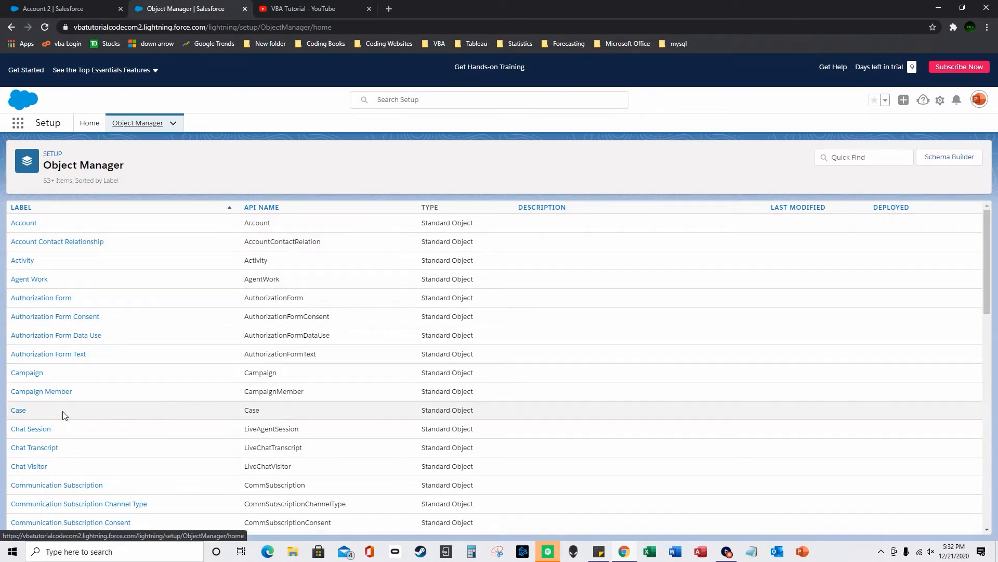
pyautogui.scroll(-9, 65, 415)
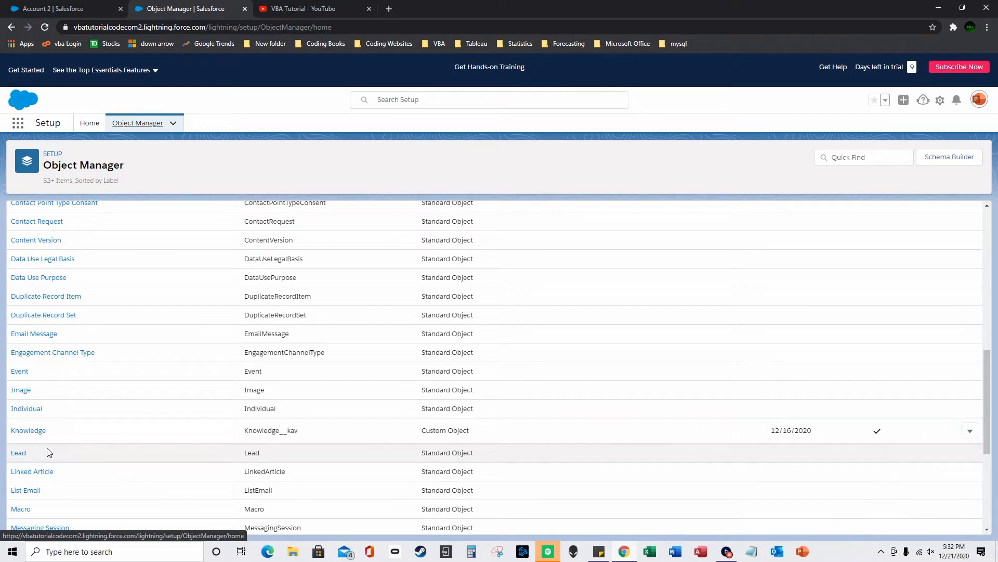
pyautogui.click(18, 453)
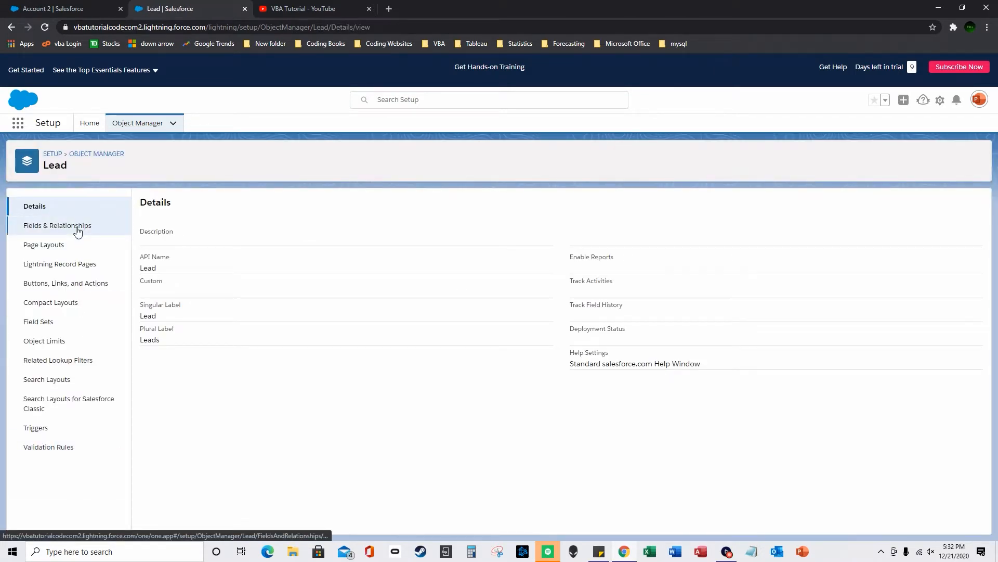
# - Check the Leads Inventory list in the other tab, then start a new Lead custom field
pyautogui.click(78, 8)
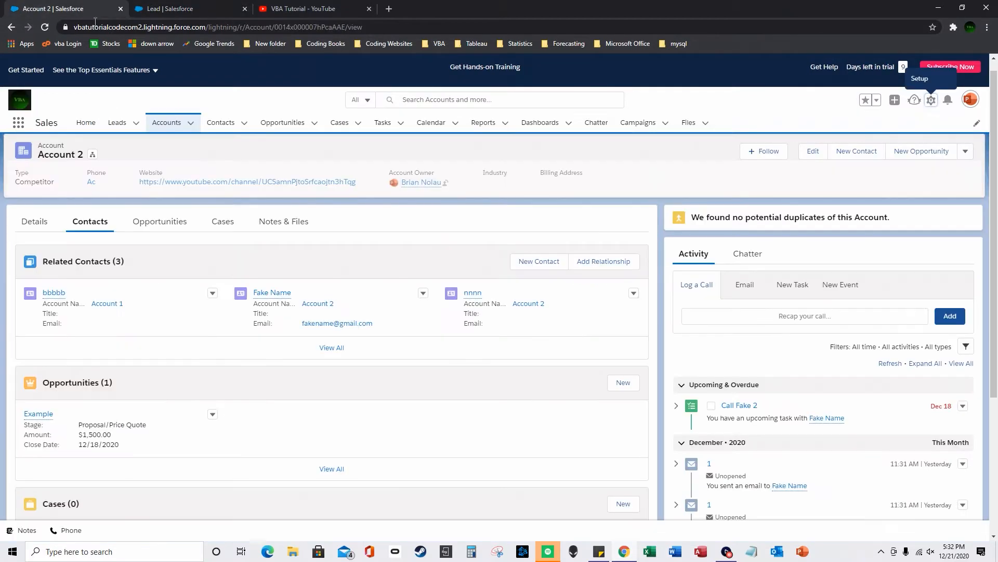
pyautogui.click(118, 126)
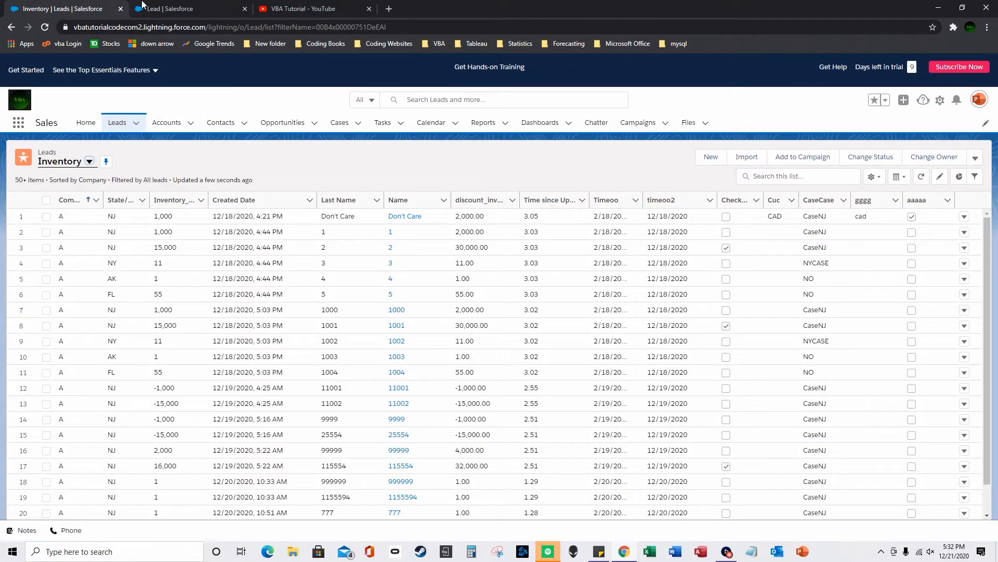
pyautogui.click(142, 5)
pyautogui.click(89, 233)
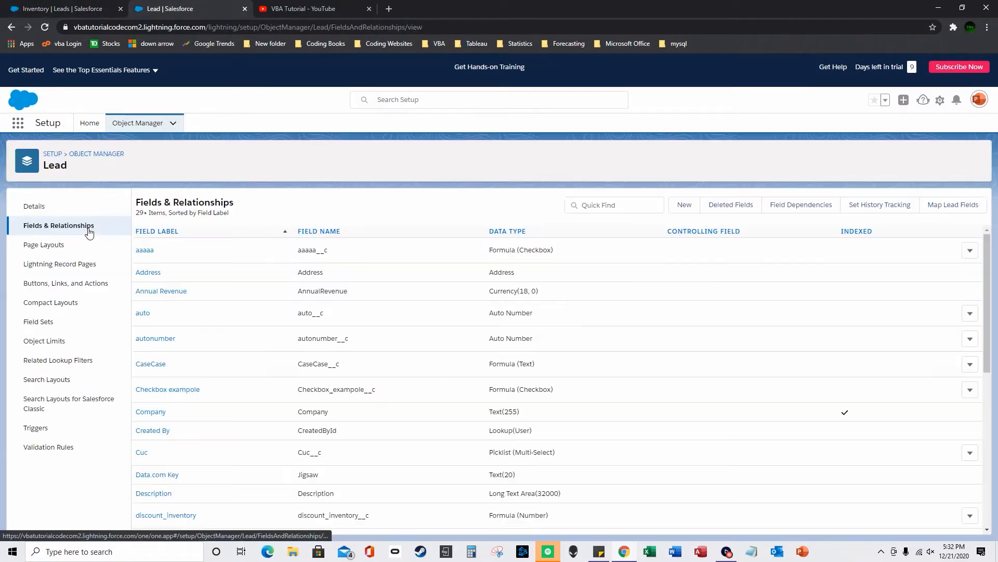
pyautogui.click(685, 209)
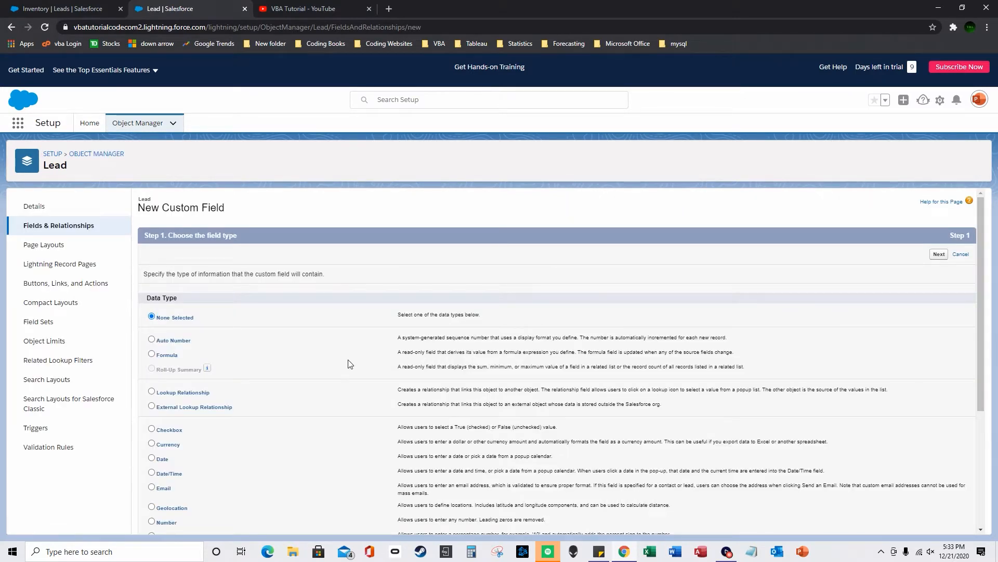
# - Choose Auto Number as the new field's data type and continue to the details step
pyautogui.scroll(-2, 322, 358)
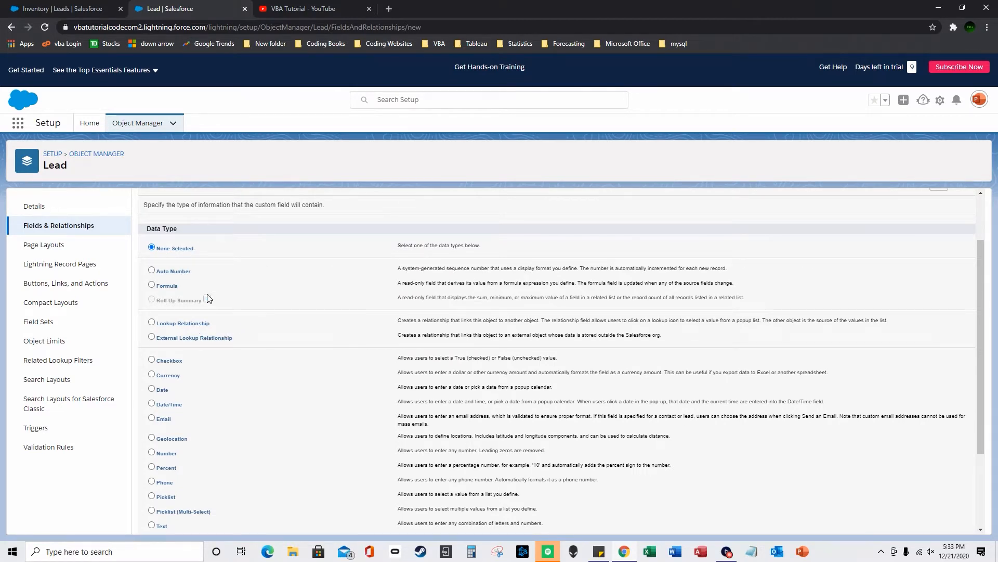
pyautogui.click(151, 270)
pyautogui.scroll(-3, 626, 311)
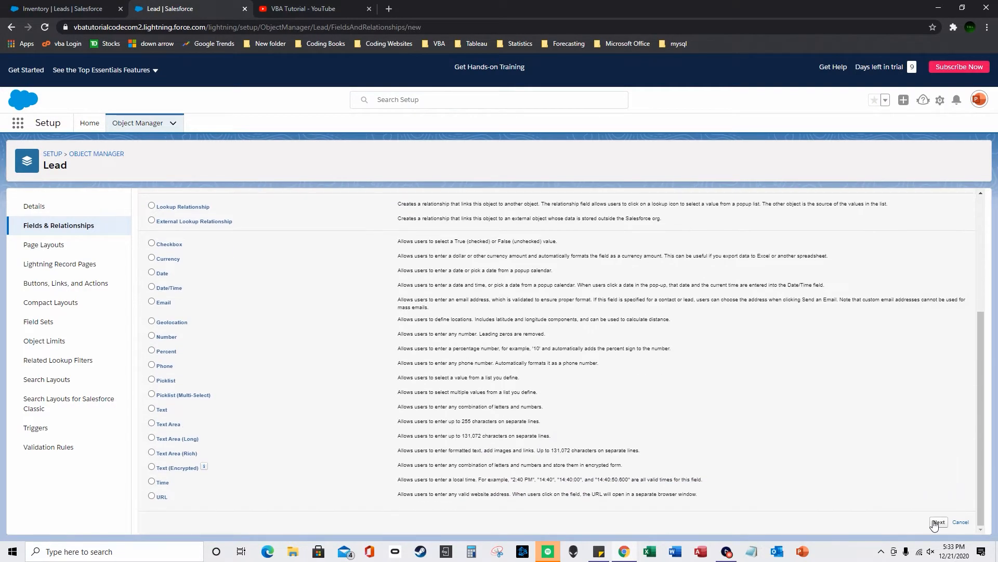
pyautogui.scroll(2, 494, 320)
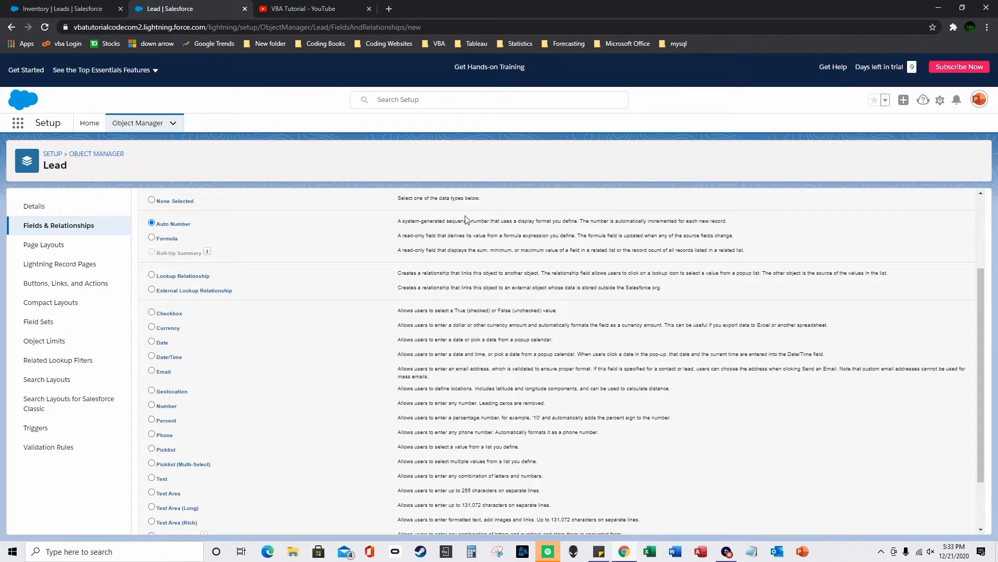
pyautogui.moveTo(510, 221); pyautogui.dragTo(678, 221)
pyautogui.scroll(-2, 679, 312)
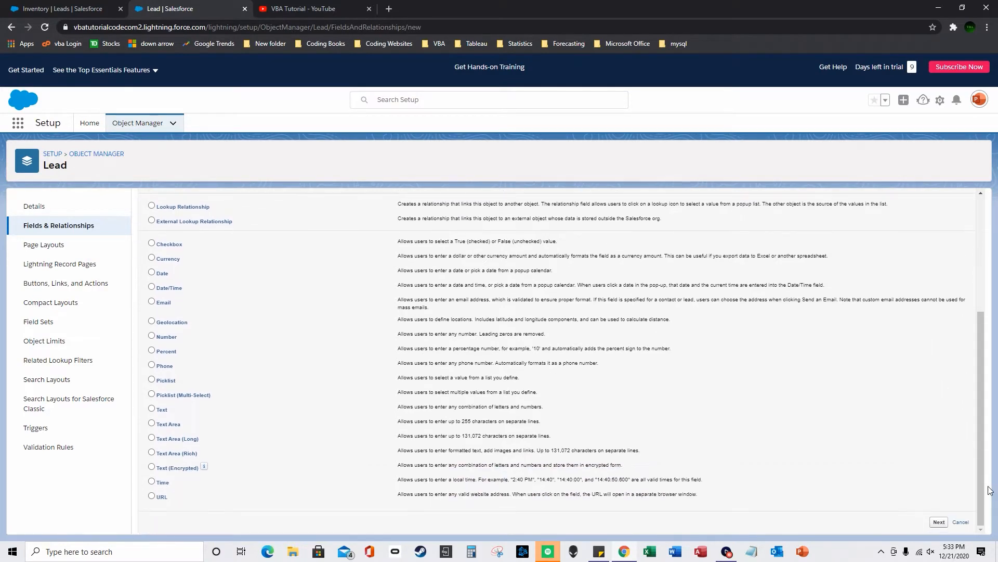
pyautogui.click(938, 522)
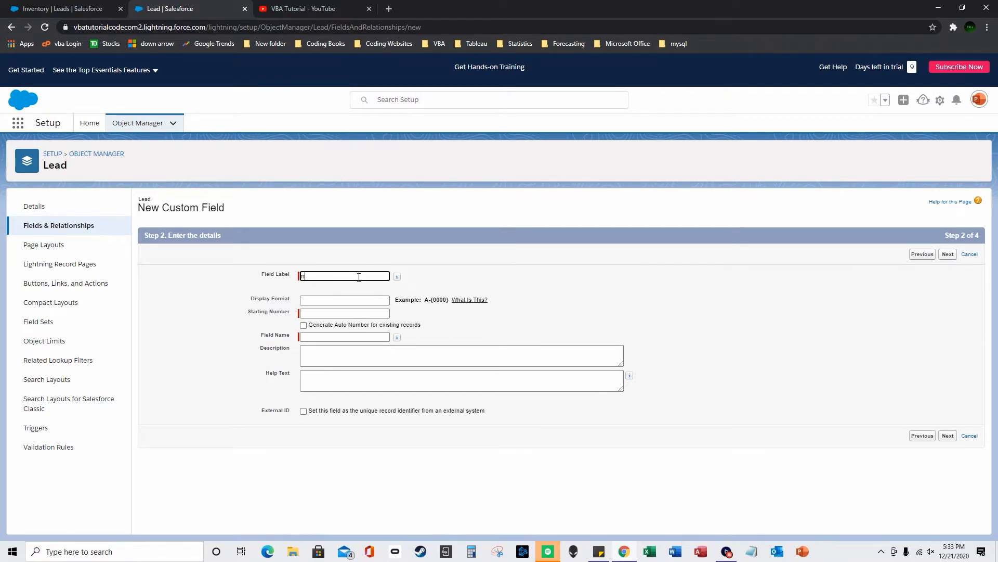
# - Enter 'nameastuo' as the field label and name, and show the Display Format help
pyautogui.write('astuo')
pyautogui.click(429, 316)
pyautogui.click(369, 301)
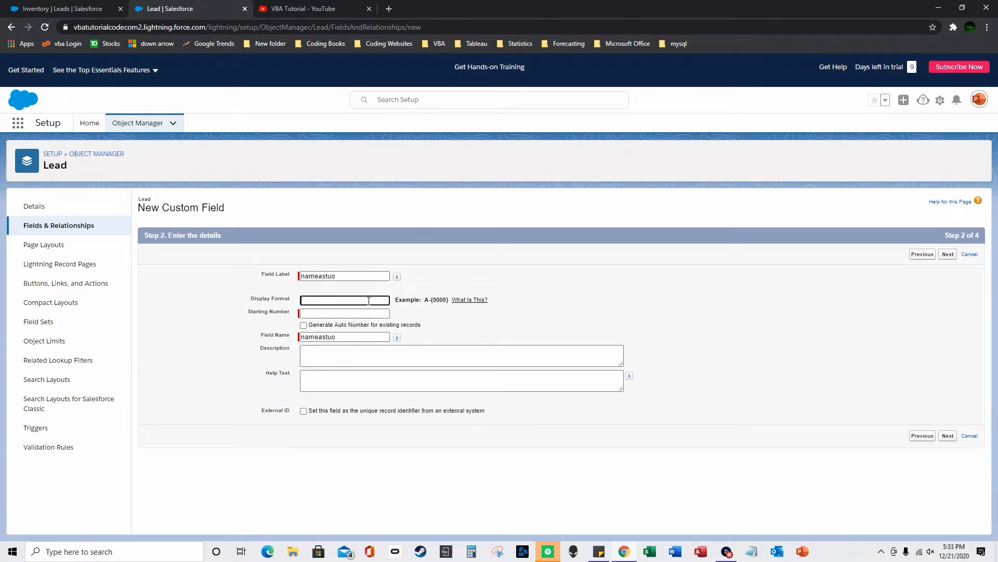
pyautogui.click(460, 304)
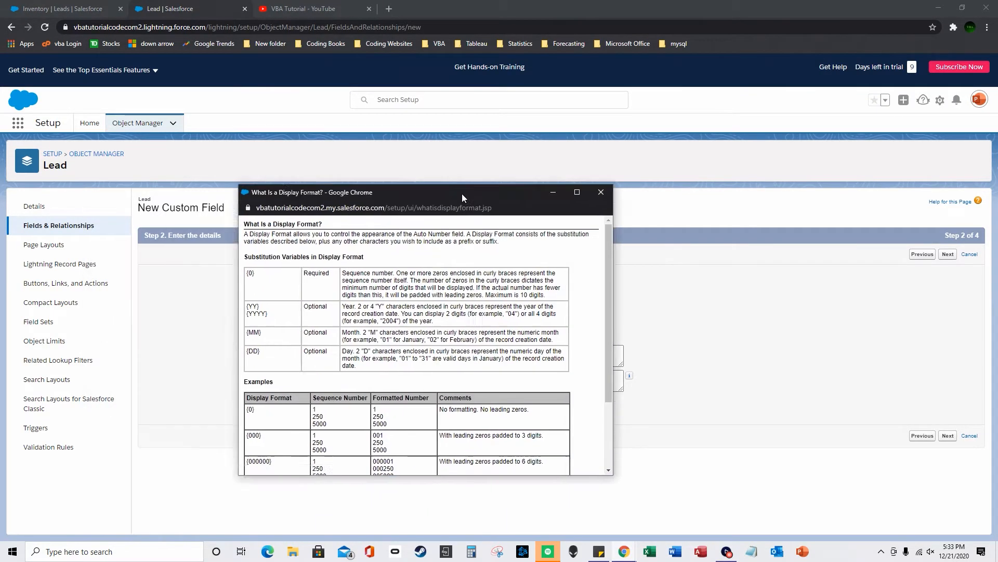
# - Copy the {YYYY}{MM}-{0} example from the help into the Display Format box
pyautogui.scroll(-3, 629, 329)
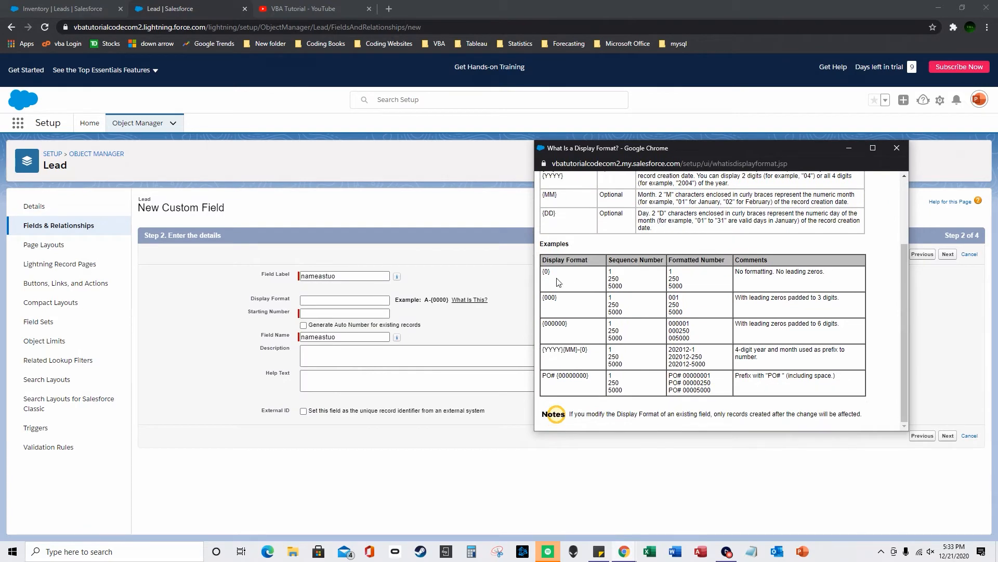
pyautogui.moveTo(592, 352); pyautogui.dragTo(542, 348)
pyautogui.rightClick(551, 348)
pyautogui.click(569, 353)
pyautogui.rightClick(357, 300)
pyautogui.click(361, 376)
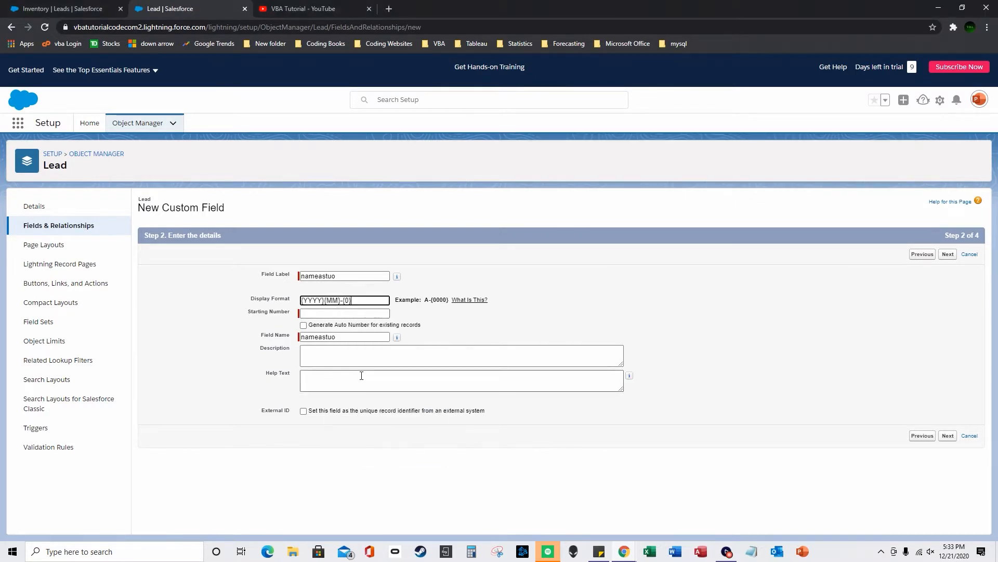
# - Inspect the {YYYY}, {MM} and {0} parts of the format and trial-enter 40 as the starting number
pyautogui.moveTo(324, 300); pyautogui.dragTo(293, 306)
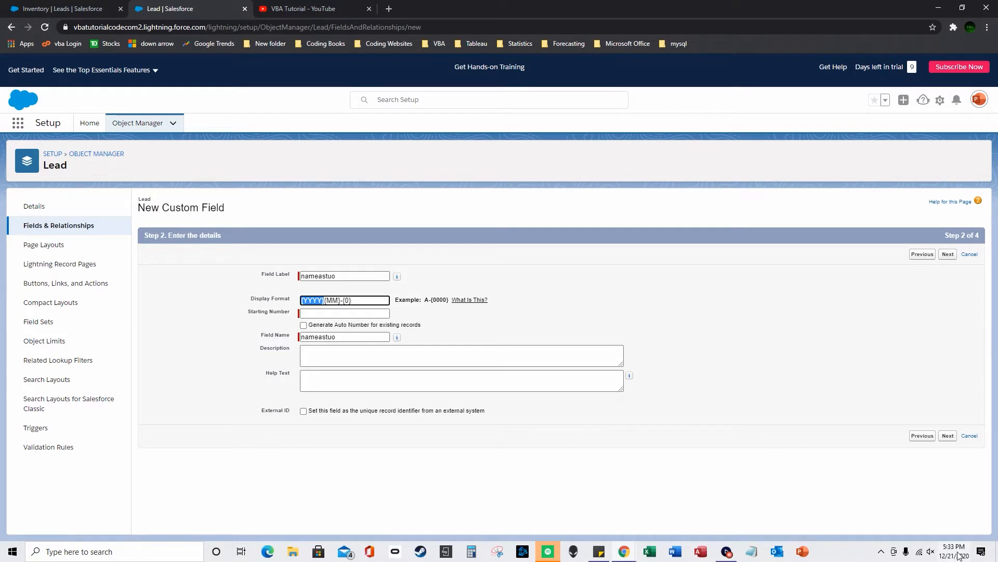
pyautogui.moveTo(341, 301); pyautogui.dragTo(324, 301)
pyautogui.moveTo(962, 559)
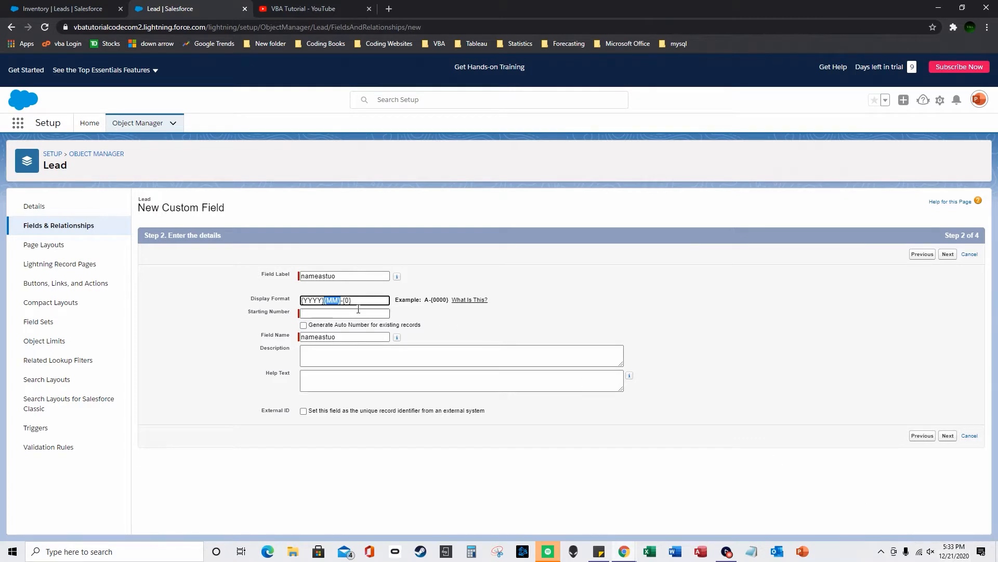
pyautogui.click(344, 301)
pyautogui.moveTo(343, 300); pyautogui.dragTo(354, 300)
pyautogui.click(339, 315)
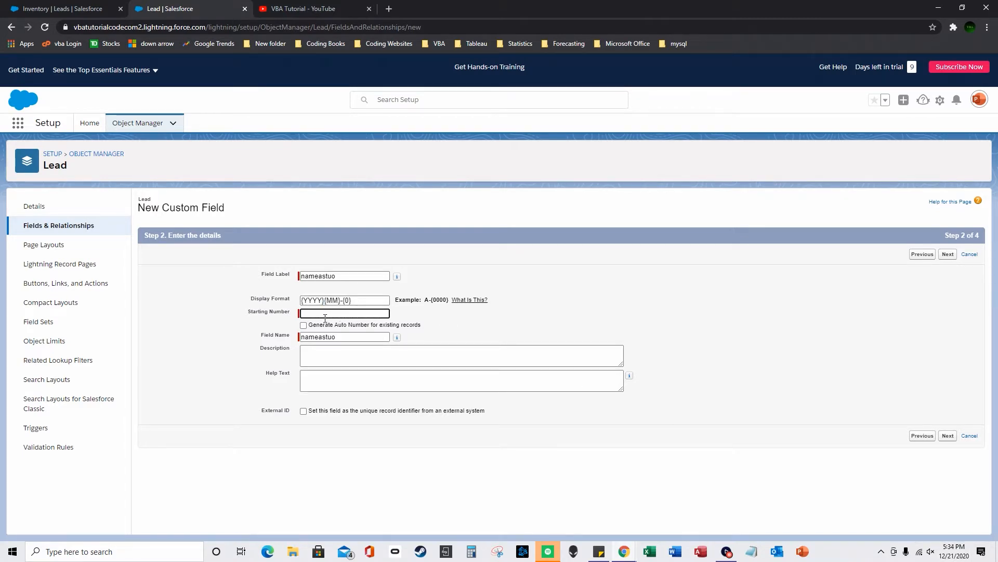
pyautogui.write('40')
pyautogui.moveTo(344, 300); pyautogui.dragTo(290, 323)
pyautogui.click(352, 314)
pyautogui.press('BackSpace')
# - Test removing the dash, keep the {YYYY}{MM}-{0} format, and set Starting Number to 40
pyautogui.moveTo(343, 302); pyautogui.dragTo(340, 304)
pyautogui.press('BackSpace')
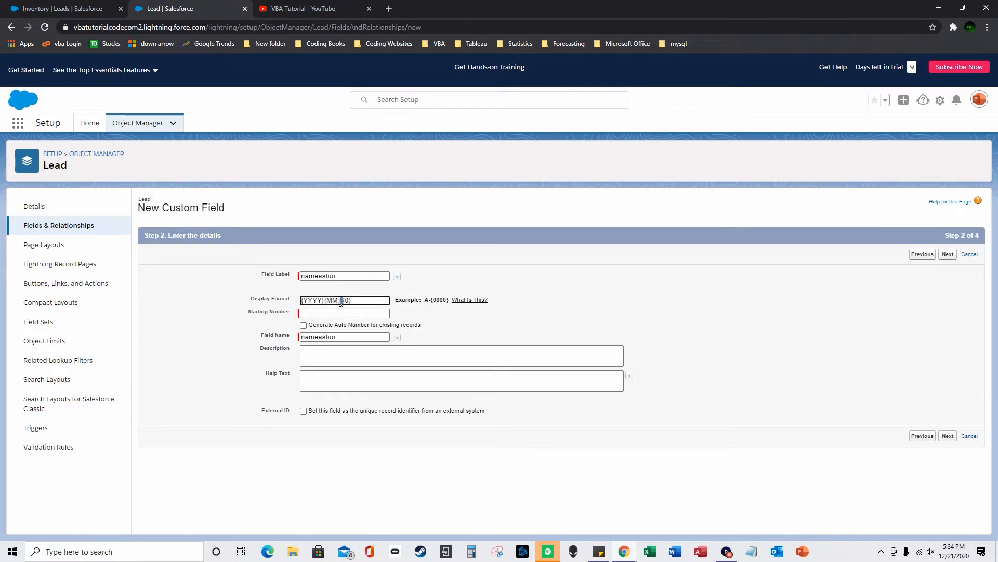
pyautogui.hotkey('ctrl', 'z')
pyautogui.click(317, 313)
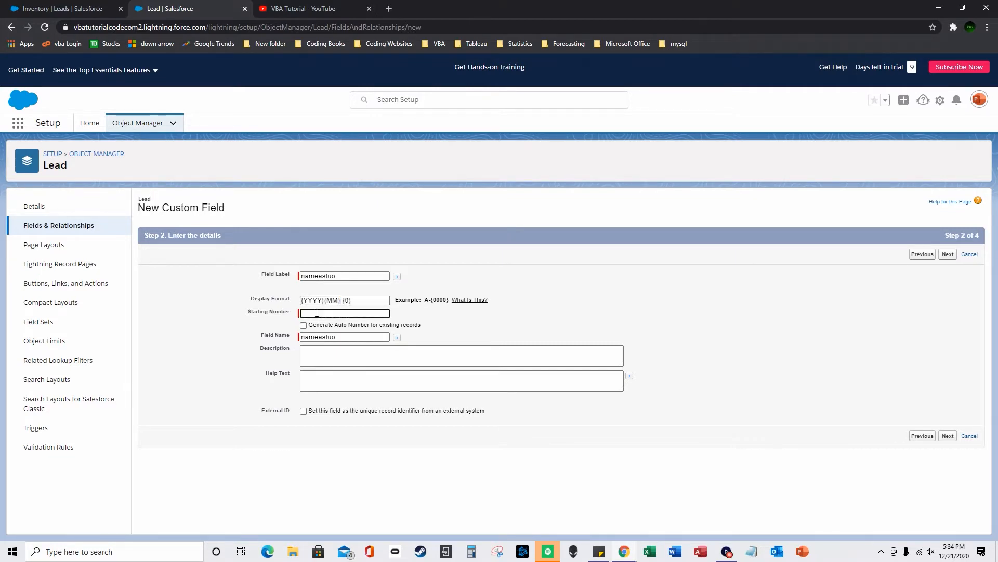
pyautogui.write('40')
pyautogui.moveTo(343, 302); pyautogui.dragTo(293, 303)
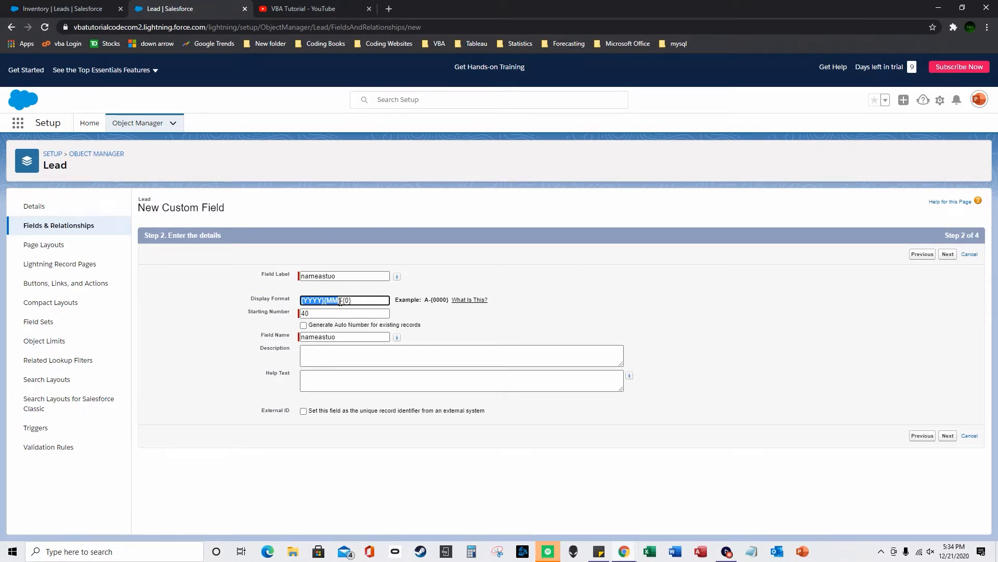
pyautogui.click(340, 302)
pyautogui.press('BackSpace')
pyautogui.write('-')
pyautogui.click(363, 313)
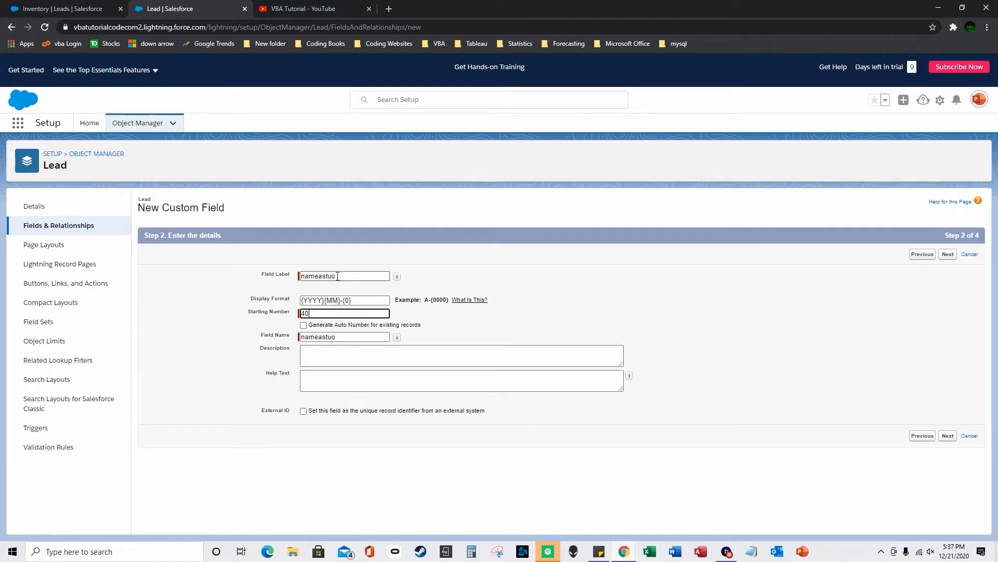
# - Pass through field-level security and save nameastuo with Lead Layout checked
pyautogui.click(947, 435)
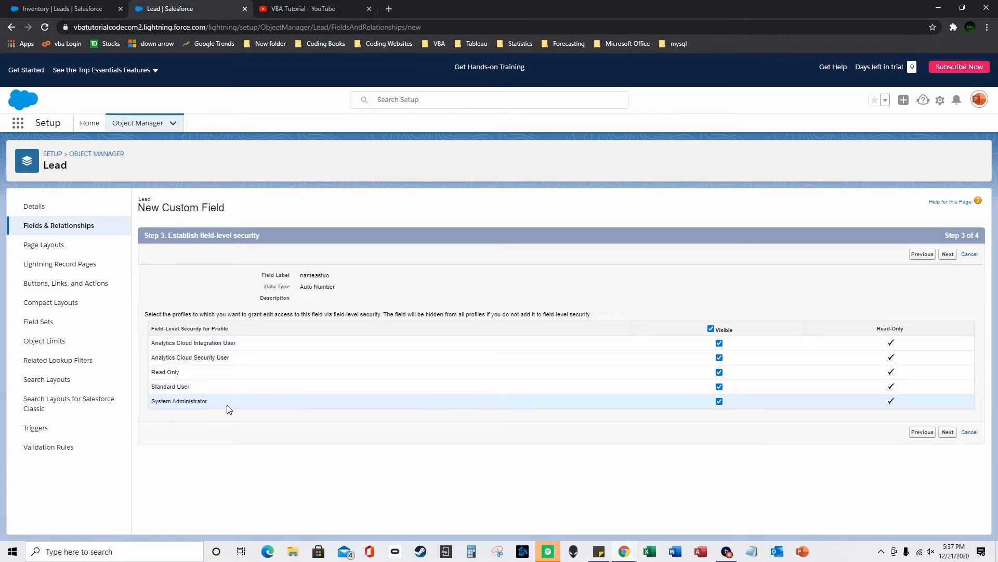
pyautogui.click(948, 432)
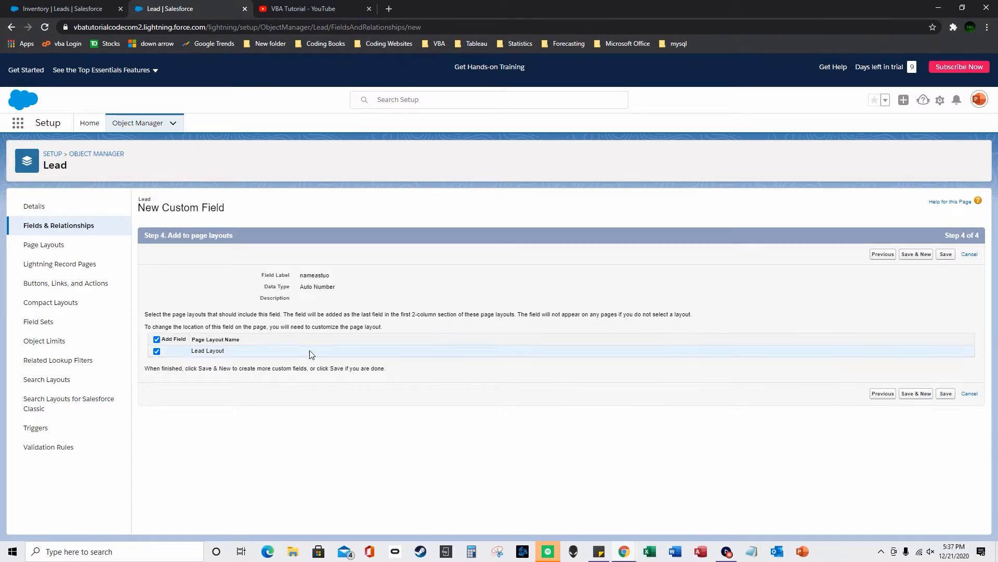
pyautogui.click(946, 393)
# - Move gggg, Cuc, CaseCase, Timeoo and aaaaa out of the Inventory list's visible fields
pyautogui.click(91, 9)
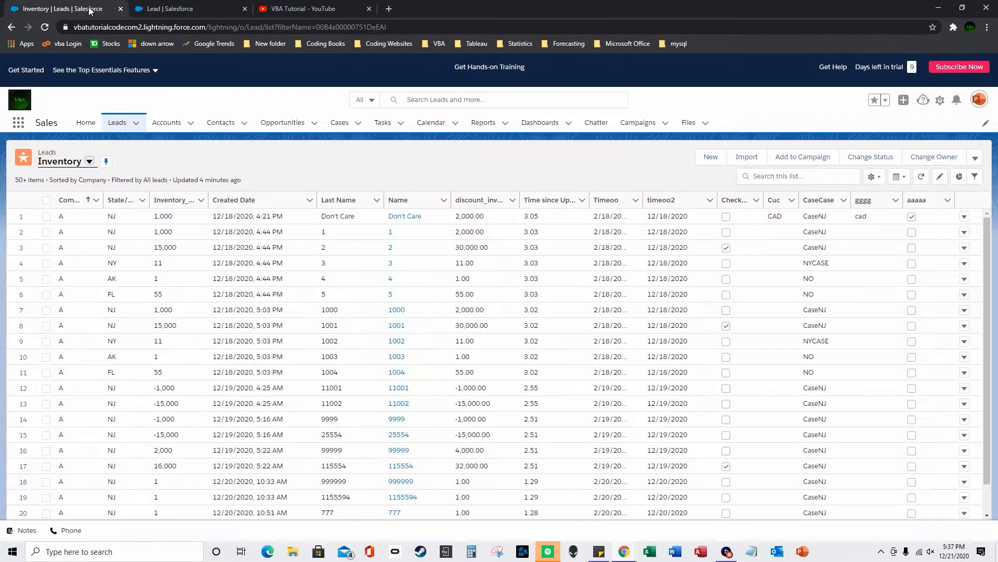
pyautogui.click(45, 32)
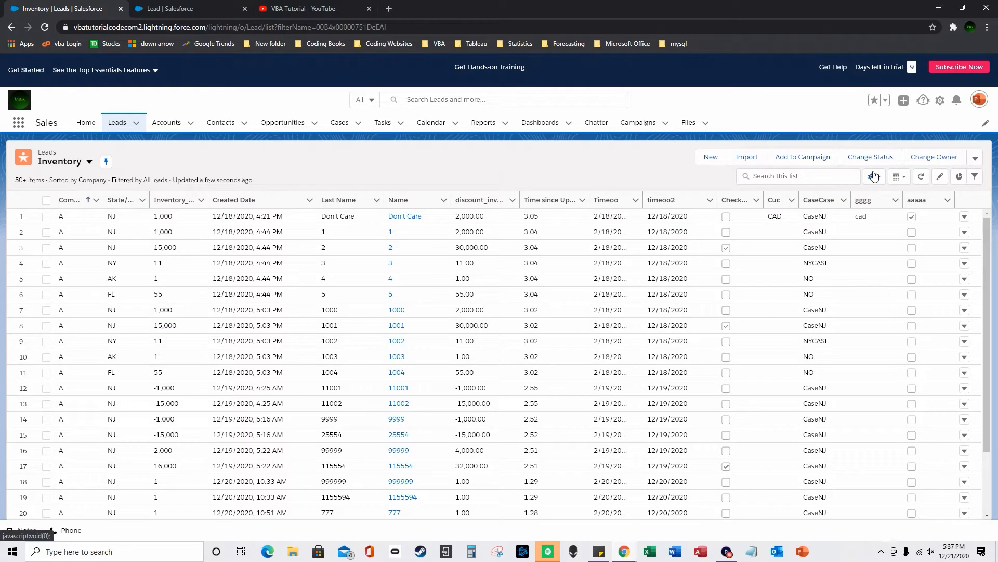
pyautogui.click(874, 177)
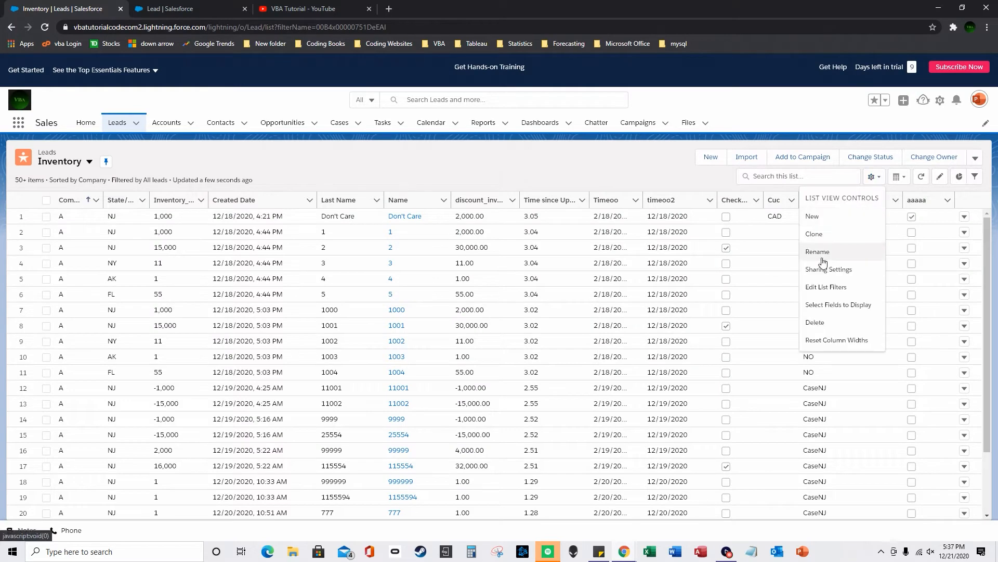
pyautogui.click(832, 304)
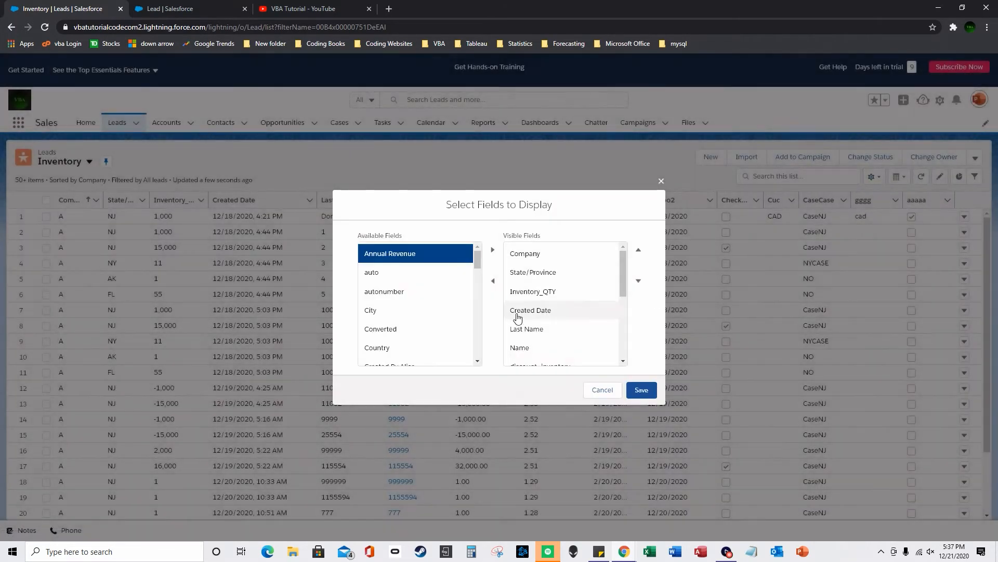
pyautogui.moveTo(623, 267); pyautogui.dragTo(605, 349)
pyautogui.click(541, 344)
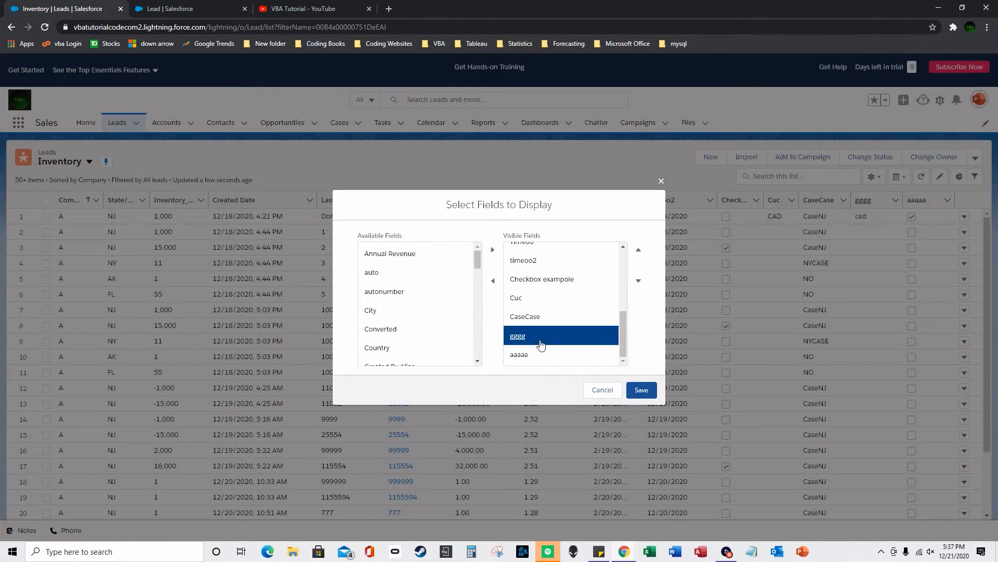
pyautogui.click(493, 281)
pyautogui.click(493, 281)
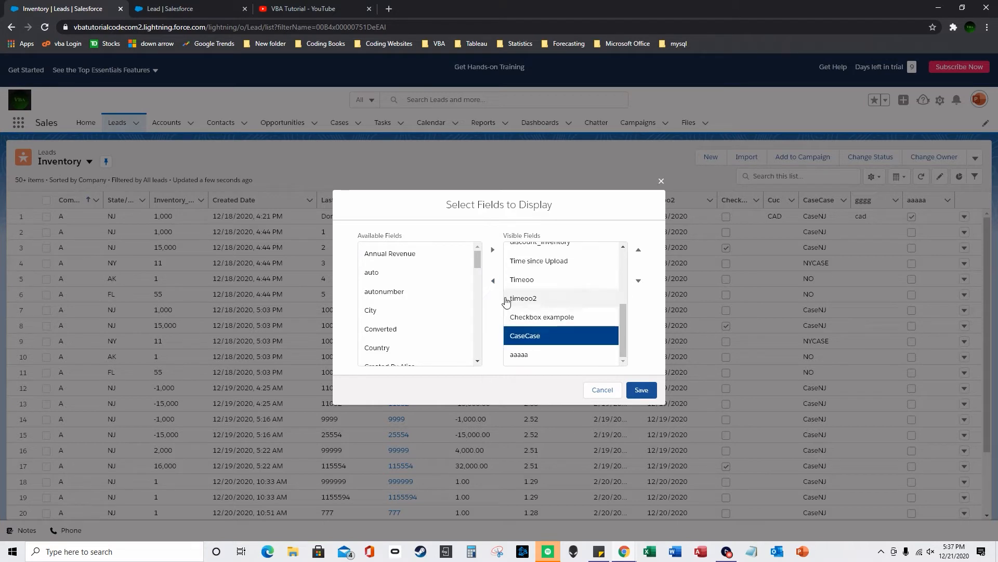
pyautogui.click(493, 281)
pyautogui.click(522, 298)
pyautogui.click(493, 281)
pyautogui.click(519, 354)
pyautogui.click(493, 281)
# - Add nameastuo to the visible fields, save, and reload the Inventory list
pyautogui.scroll(-3, 476, 281)
pyautogui.moveTo(476, 277)
pyautogui.mouseDown()
pyautogui.moveTo(475, 340)
pyautogui.moveTo(476, 259)
pyautogui.mouseUp()
pyautogui.scroll(-5, 396, 319)
pyautogui.scroll(-5, 396, 319)
pyautogui.click(405, 265)
pyautogui.click(492, 249)
pyautogui.click(641, 390)
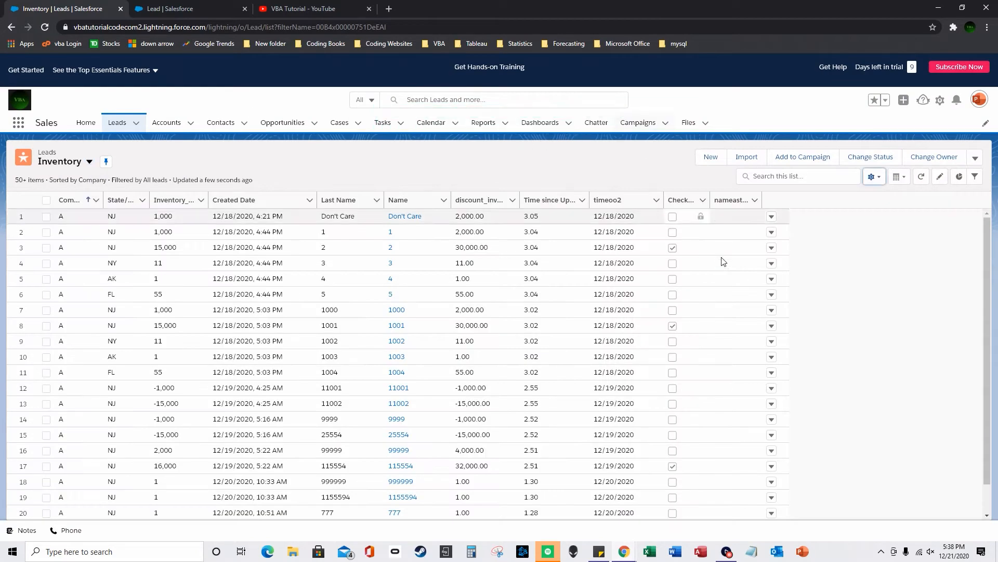
pyautogui.click(43, 31)
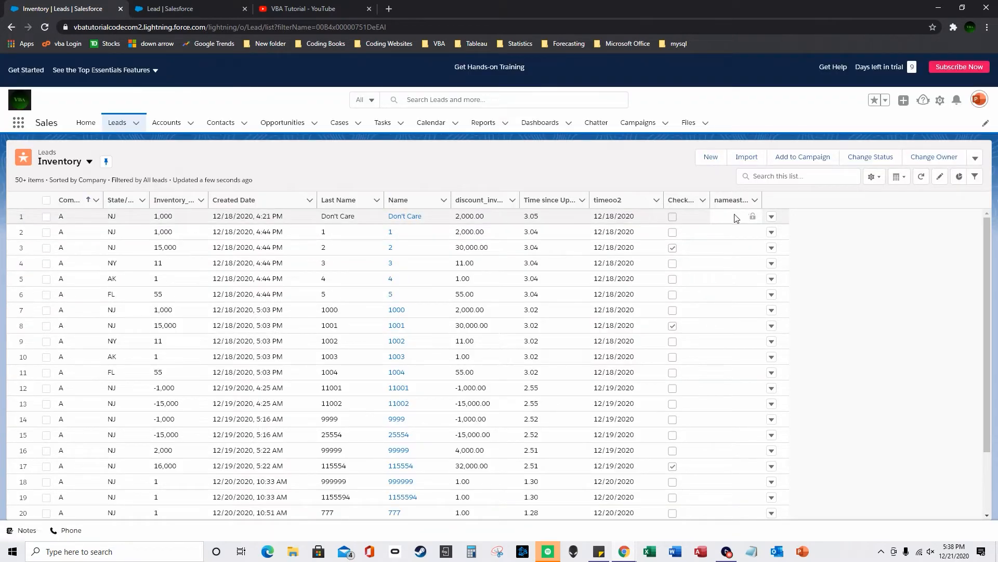
pyautogui.click(176, 10)
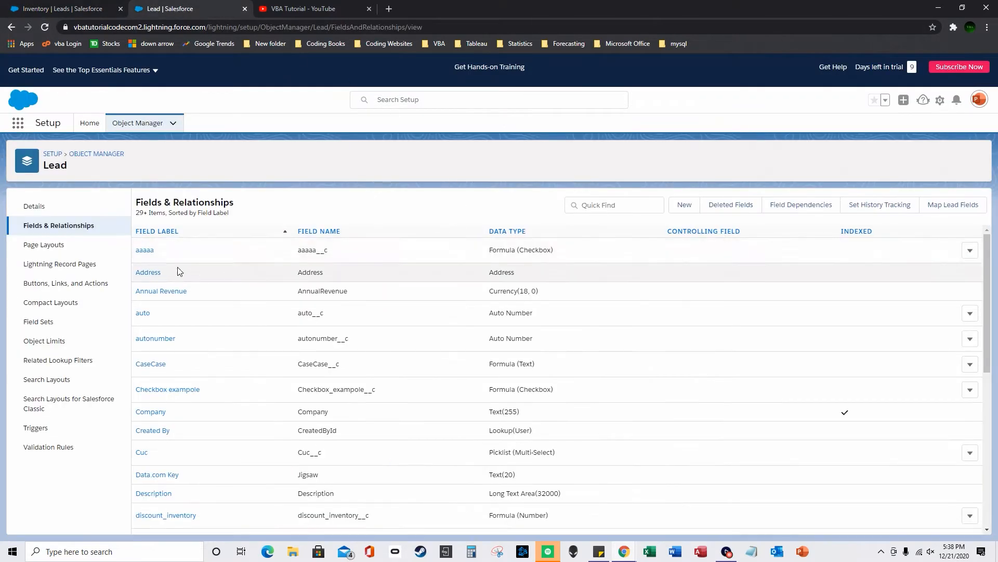
pyautogui.click(86, 8)
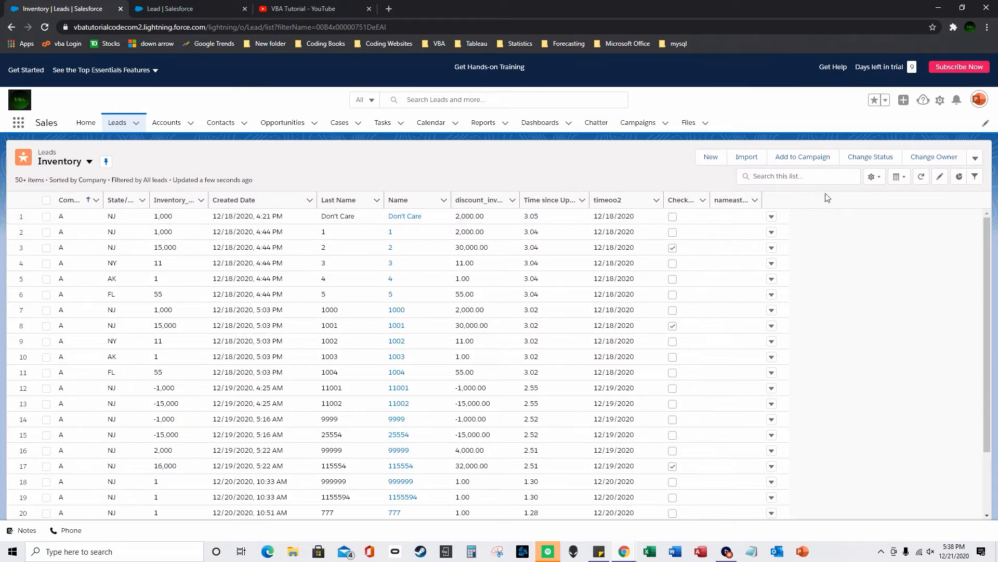
# - Save a new lead njnjn at company njknk and go back to the Leads Inventory view
pyautogui.click(710, 159)
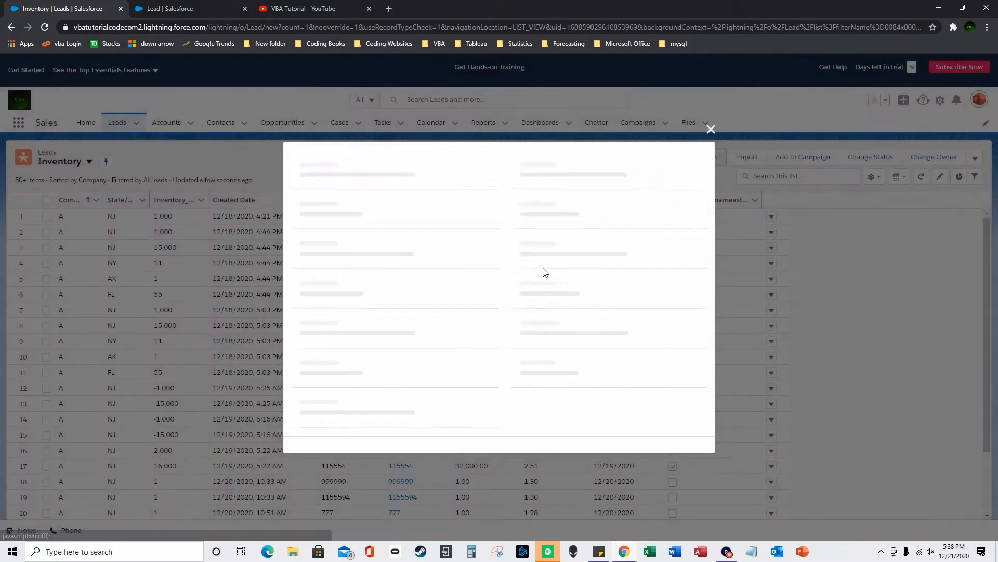
pyautogui.click(353, 275)
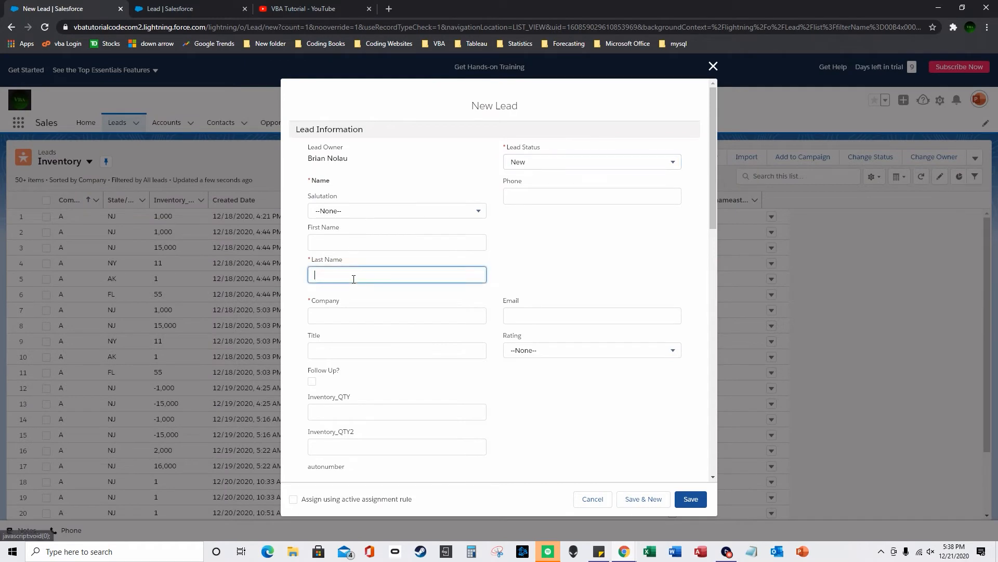
pyautogui.write('njnjn')
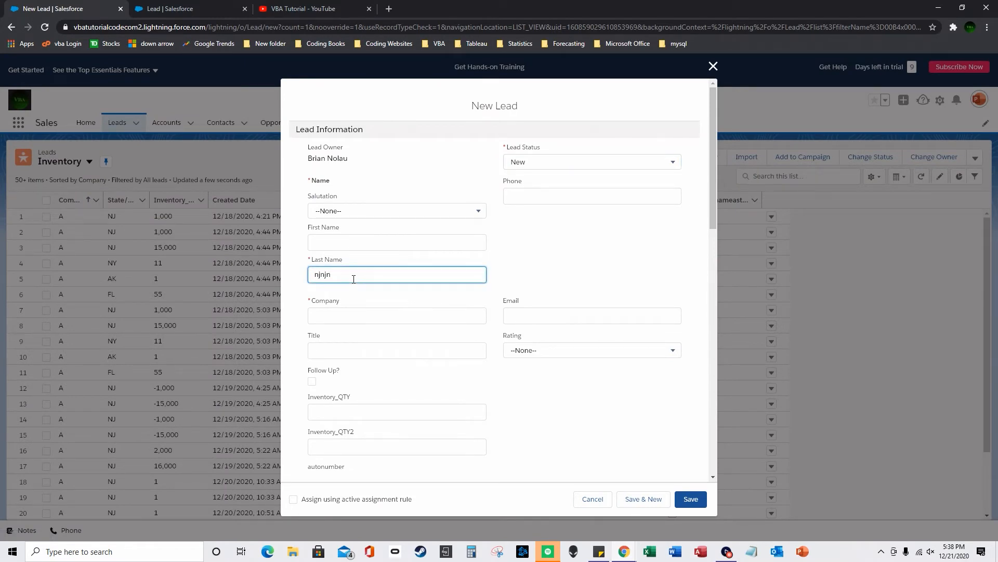
pyautogui.click(375, 313)
pyautogui.write('njknk')
pyautogui.click(700, 499)
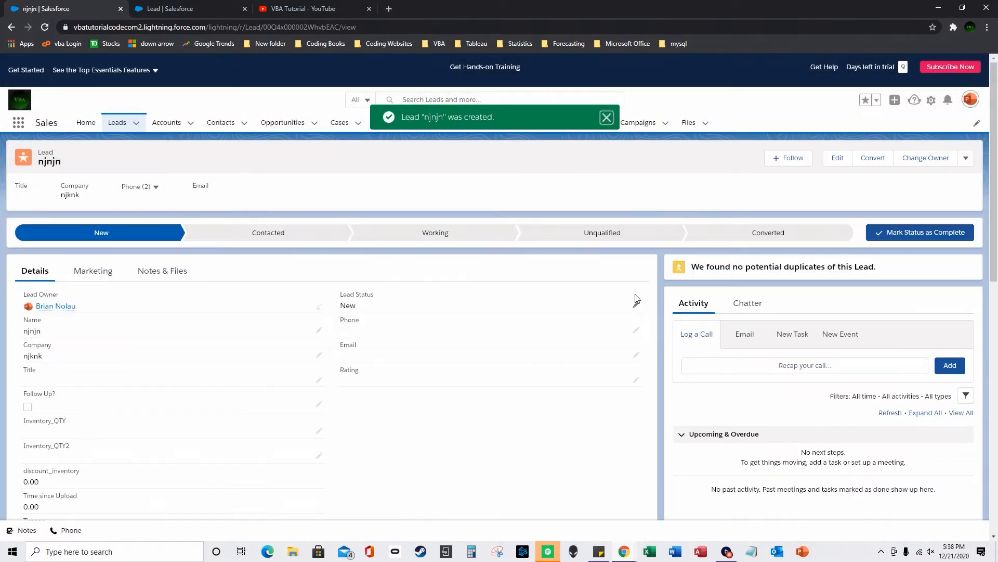
pyautogui.click(119, 128)
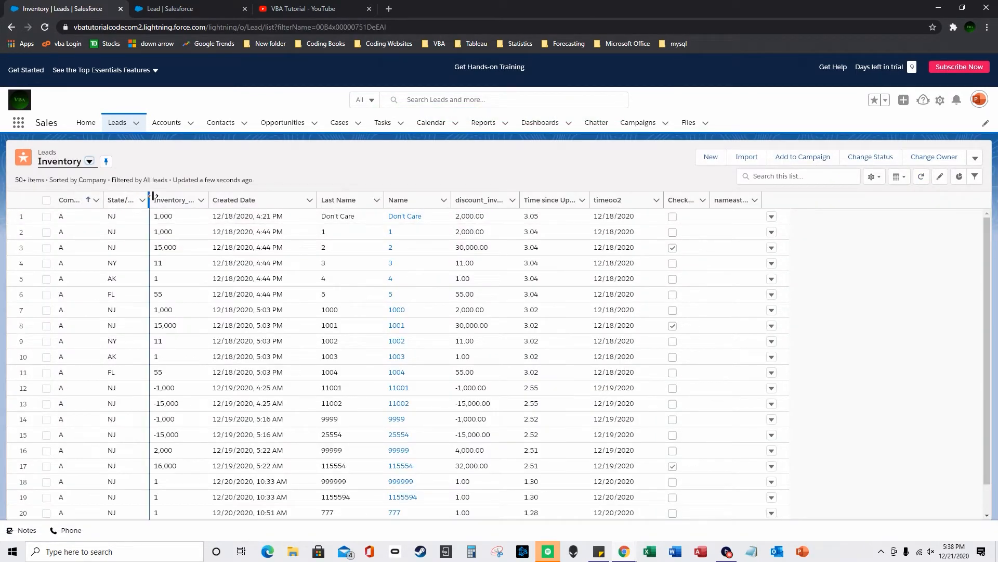
# - Sort the Inventory list by Created Date and widen the nameastuo column to read 202012-40
pyautogui.click(250, 201)
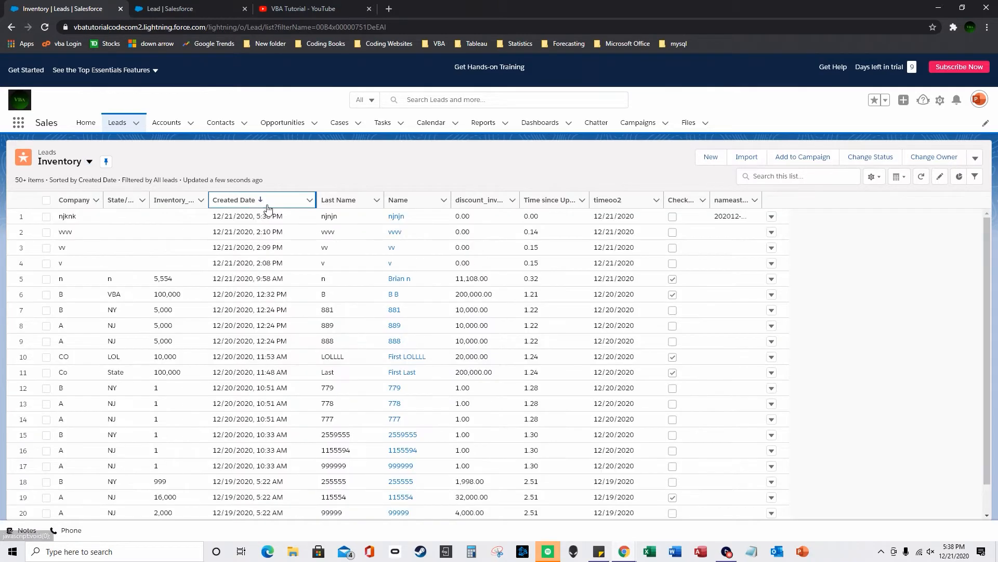
pyautogui.moveTo(762, 200); pyautogui.dragTo(797, 200)
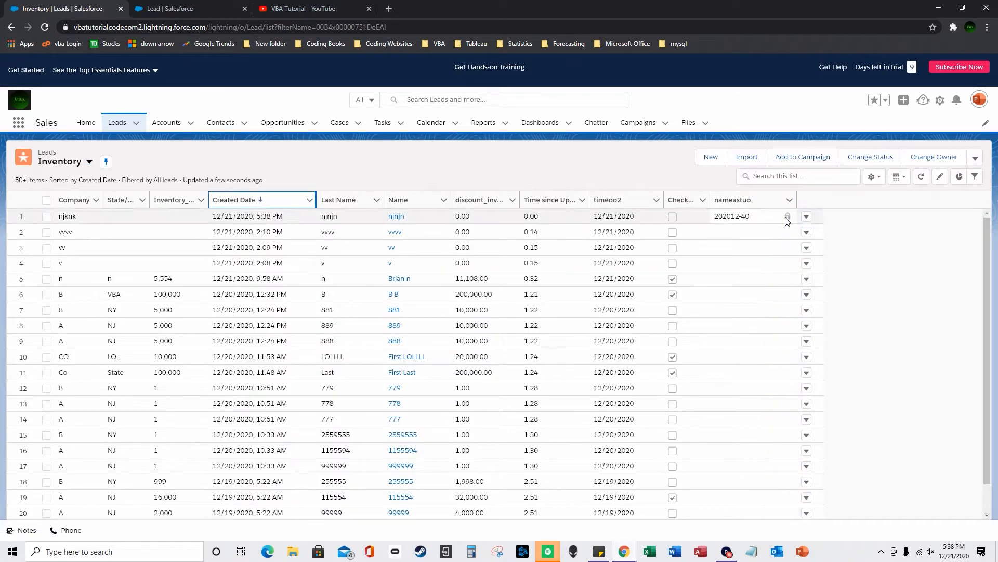
pyautogui.moveTo(715, 217); pyautogui.dragTo(731, 217)
pyautogui.click(741, 214)
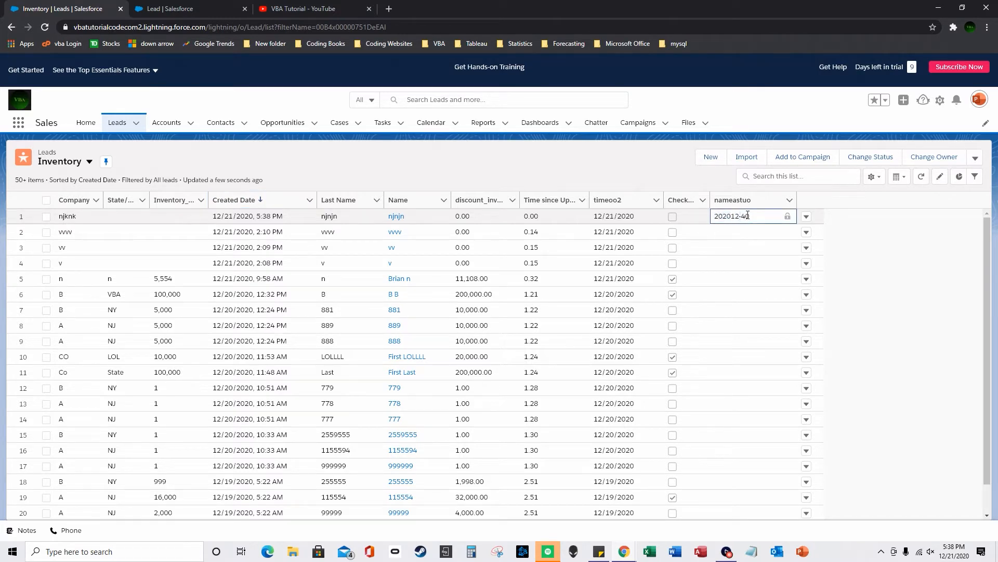
# - Start another new lead with last name vhjvhjk and move to the Company field
pyautogui.click(711, 157)
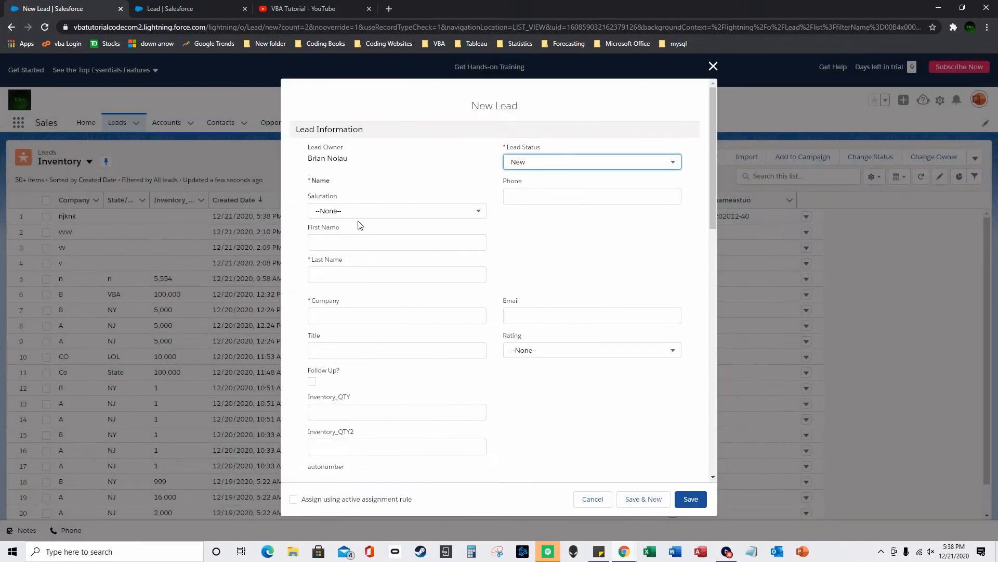
pyautogui.click(372, 276)
pyautogui.write('vhjvhjk')
pyautogui.press('Tab')
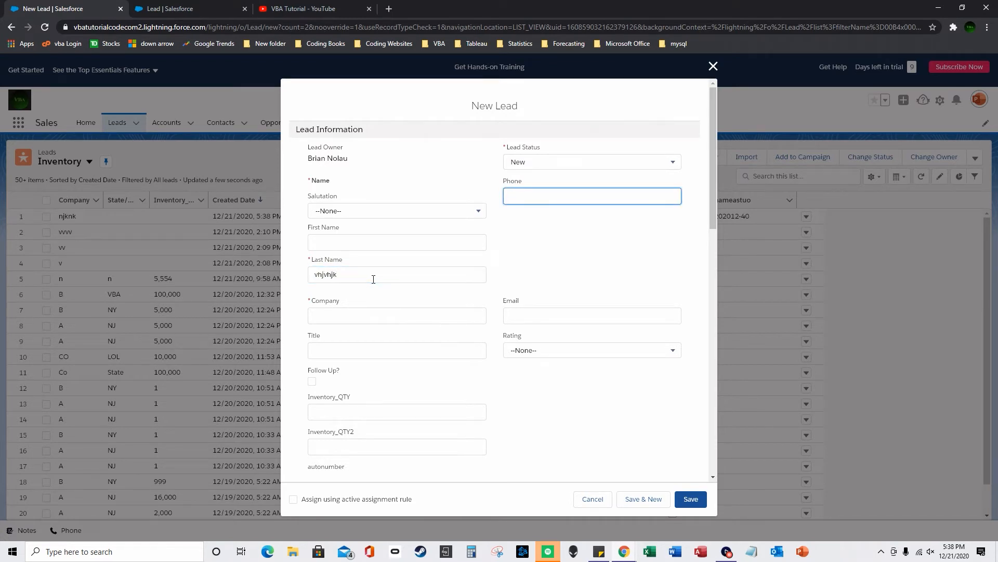
pyautogui.click(411, 319)
# - Enter company 13, save the vhjvhjk lead, and return to the Leads Inventory list
pyautogui.write('13')
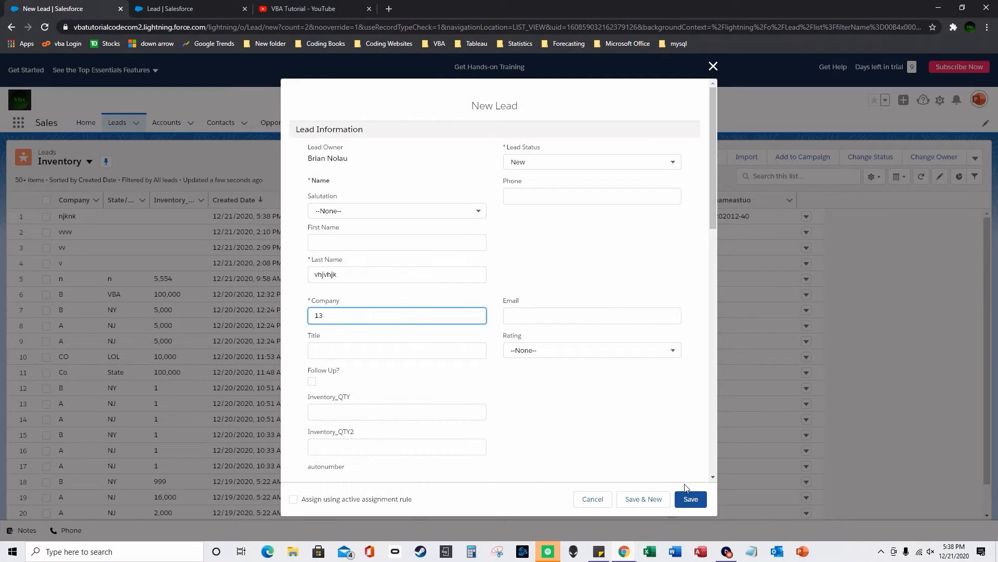
pyautogui.click(691, 501)
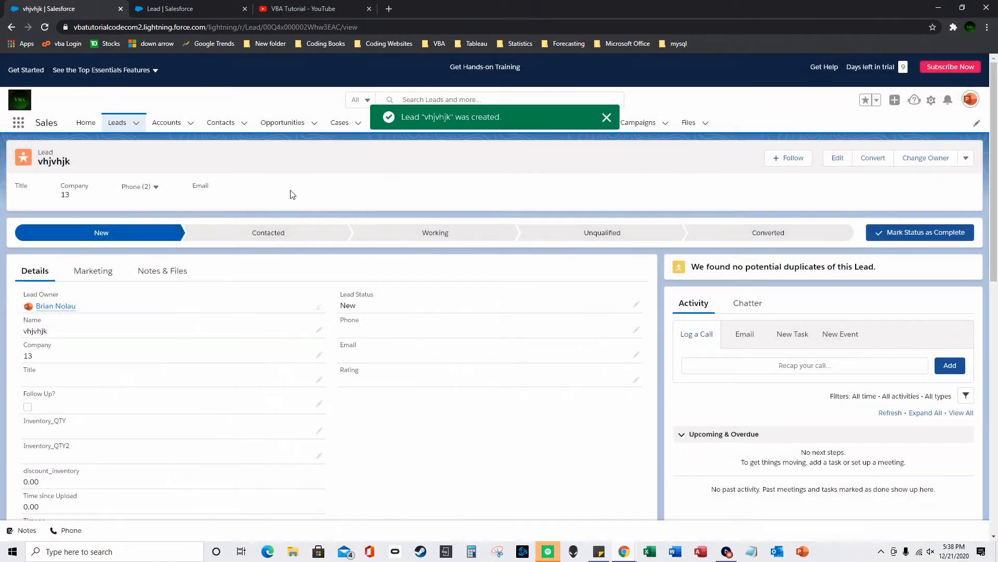
pyautogui.click(144, 133)
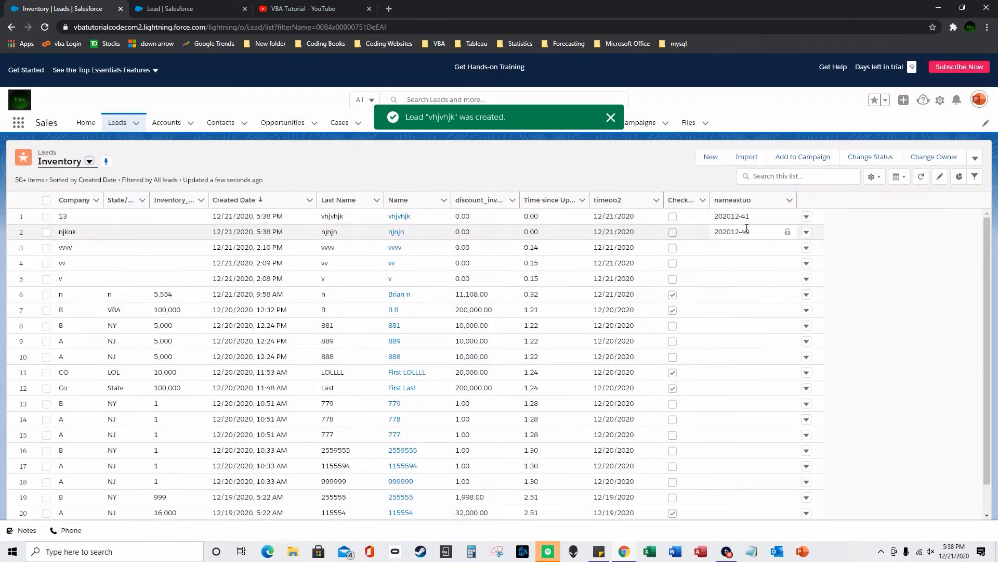
# - Check the nameastuo values 202012-41 and 202012-40 in rows 1 and 2
pyautogui.click(745, 218)
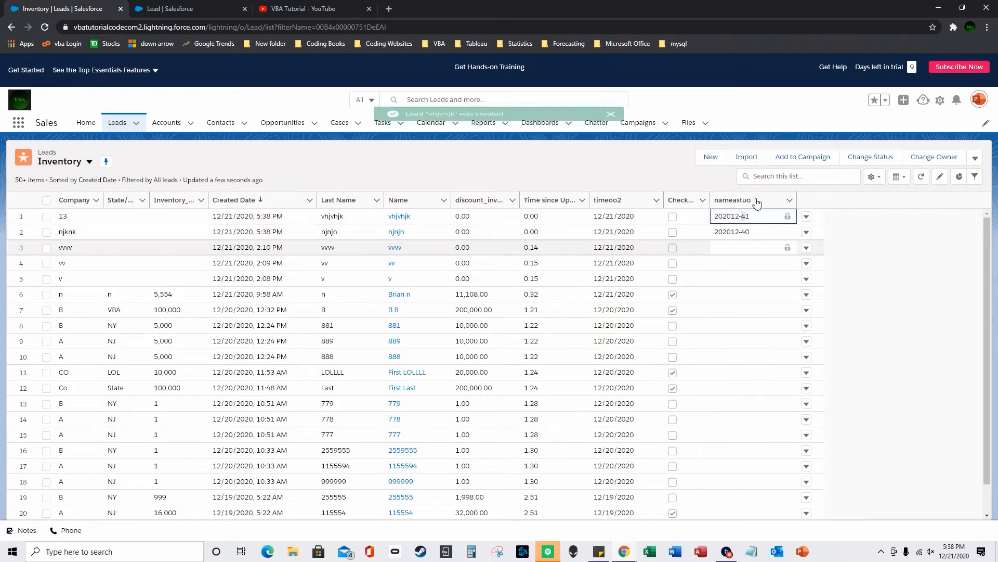
pyautogui.moveTo(739, 217); pyautogui.dragTo(716, 218)
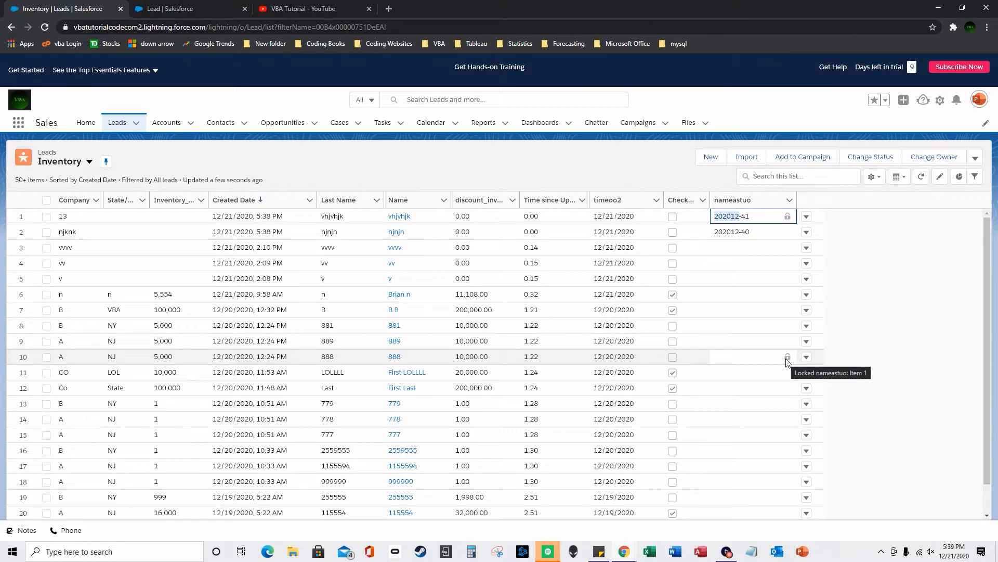
pyautogui.click(741, 234)
pyautogui.click(751, 235)
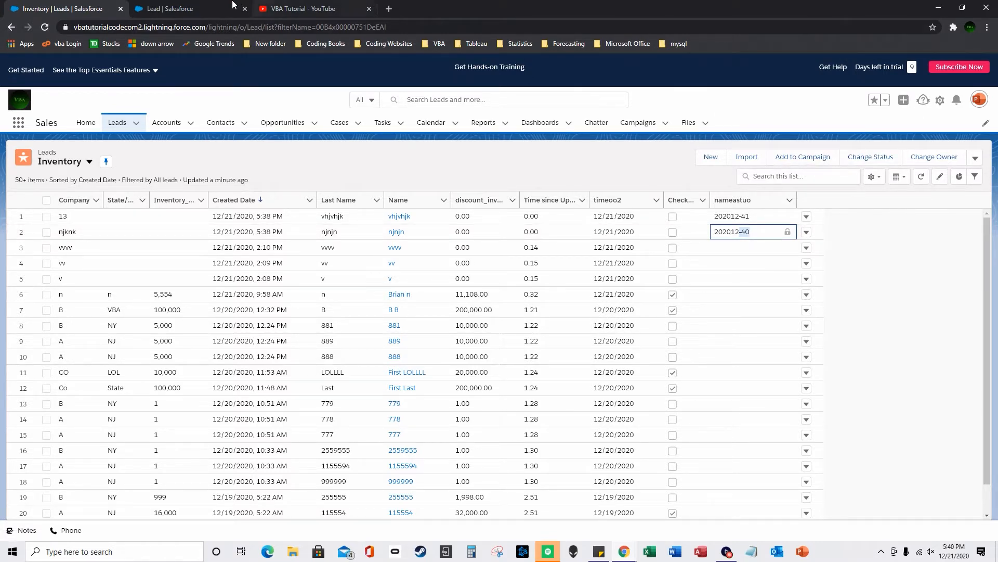
# - Start a new Formula custom field on the Lead object
pyautogui.click(218, 9)
pyautogui.click(685, 205)
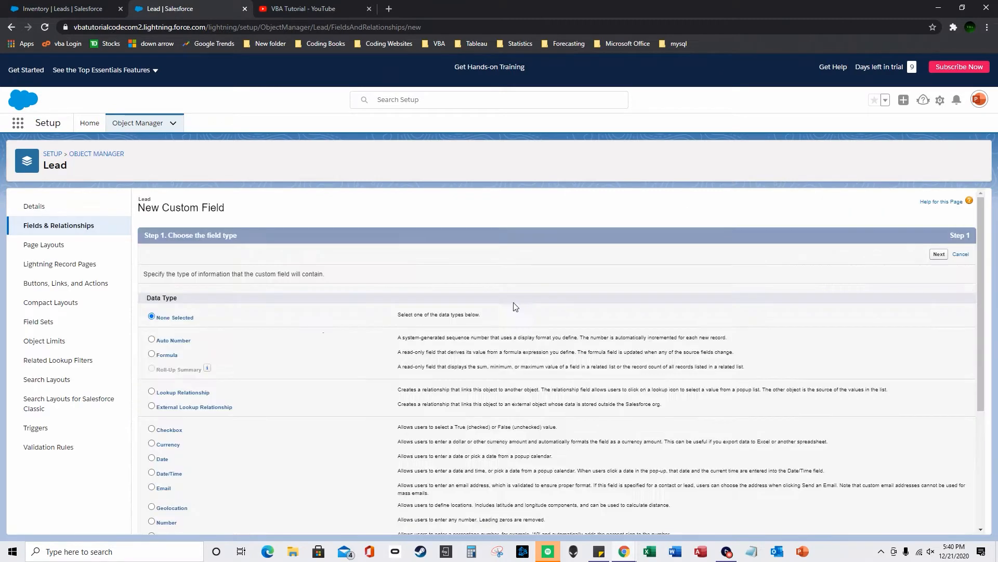
pyautogui.scroll(-1, 224, 349)
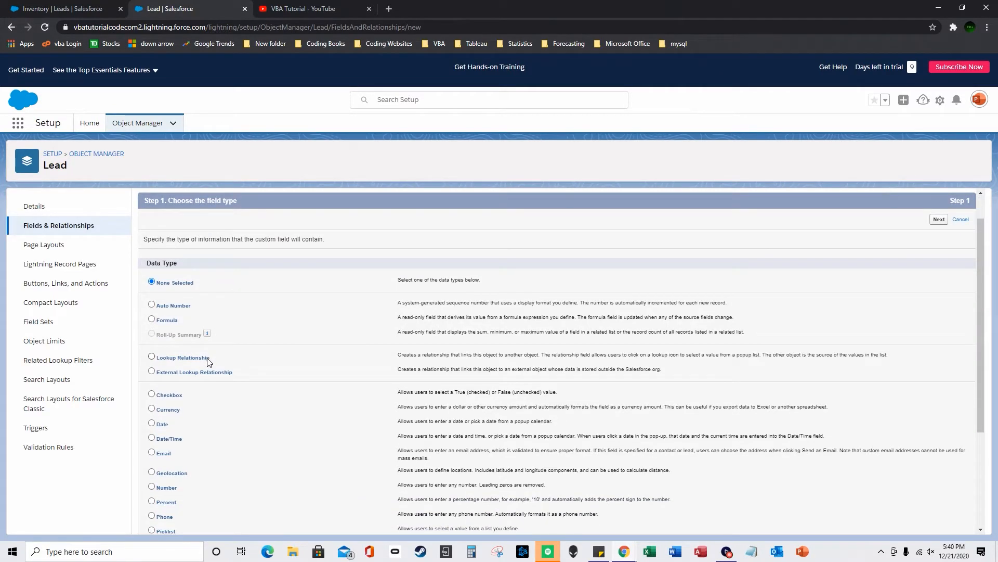
pyautogui.click(151, 319)
pyautogui.scroll(-2, 525, 367)
pyautogui.scroll(-2, 525, 367)
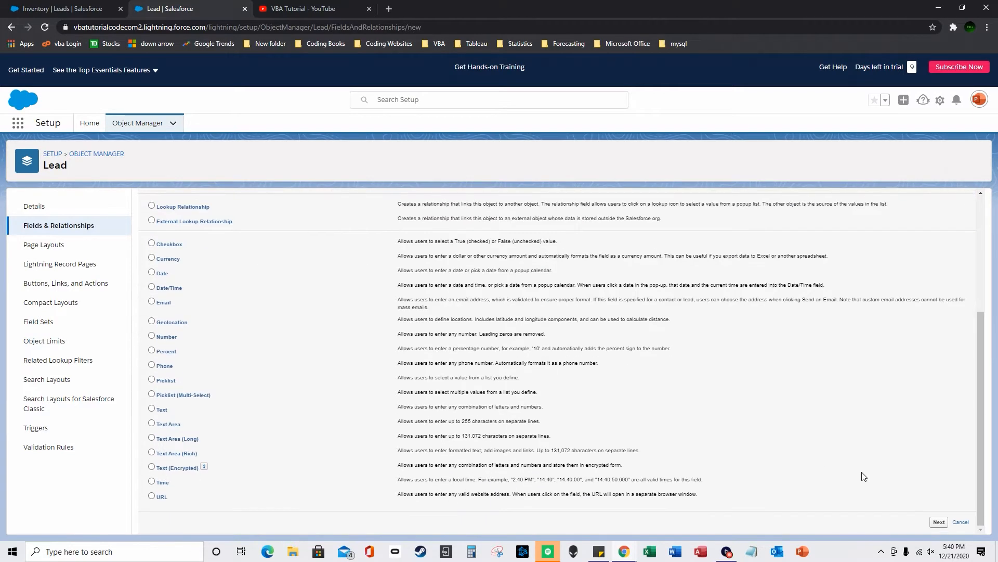
pyautogui.click(938, 522)
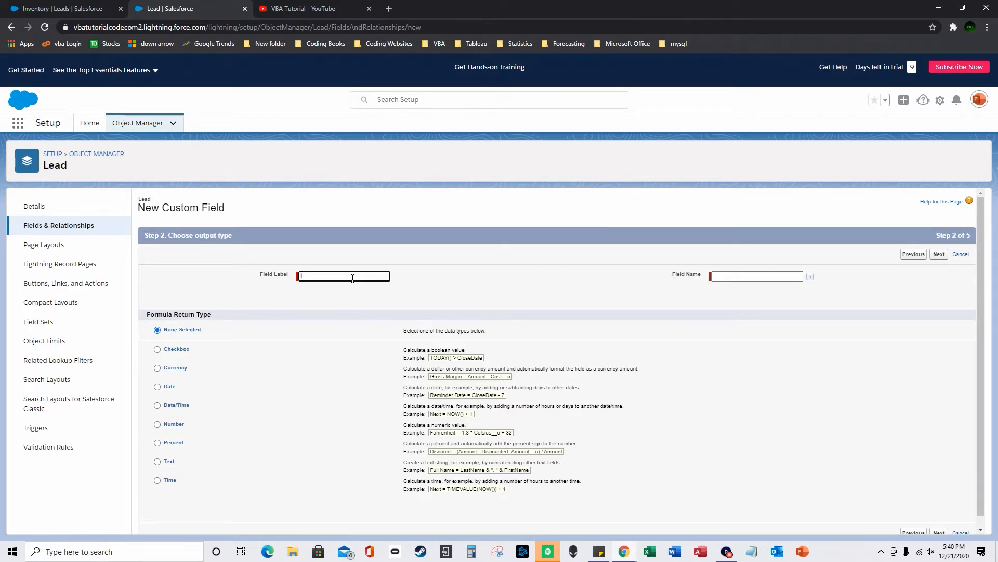
# - Label the field Iffunctionexample with a Number return type and continue to the formula step
pyautogui.write('Iffunctionexample')
pyautogui.click(448, 269)
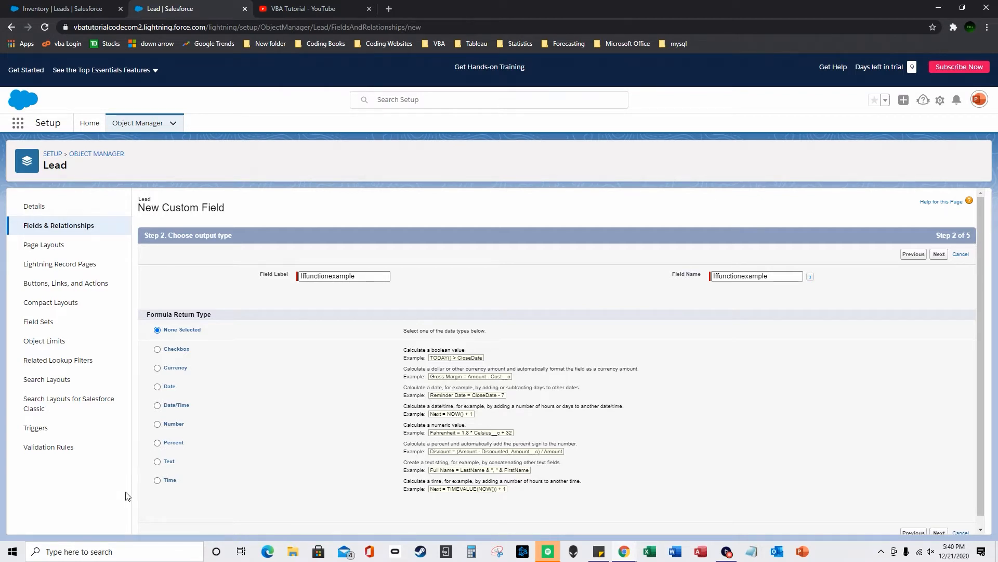
pyautogui.click(157, 424)
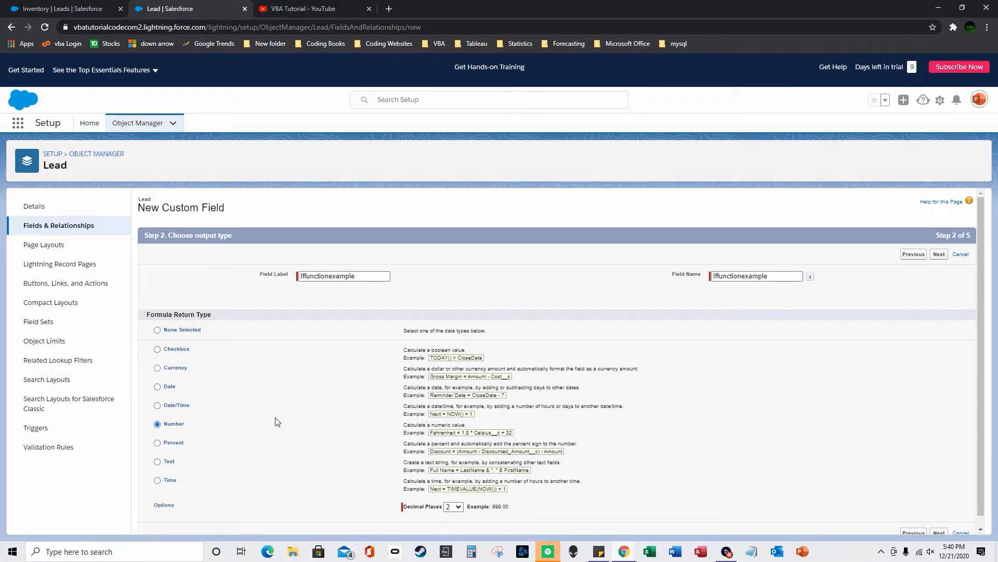
pyautogui.scroll(-1, 411, 411)
pyautogui.click(939, 522)
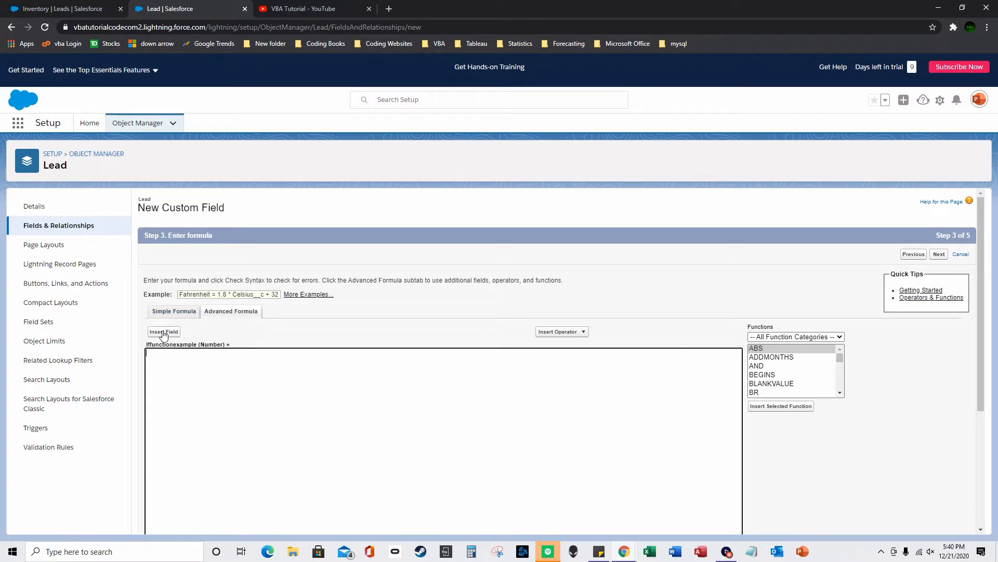
# - Browse the Insert Field list and the Functions list in the Advanced Formula editor
pyautogui.click(164, 332)
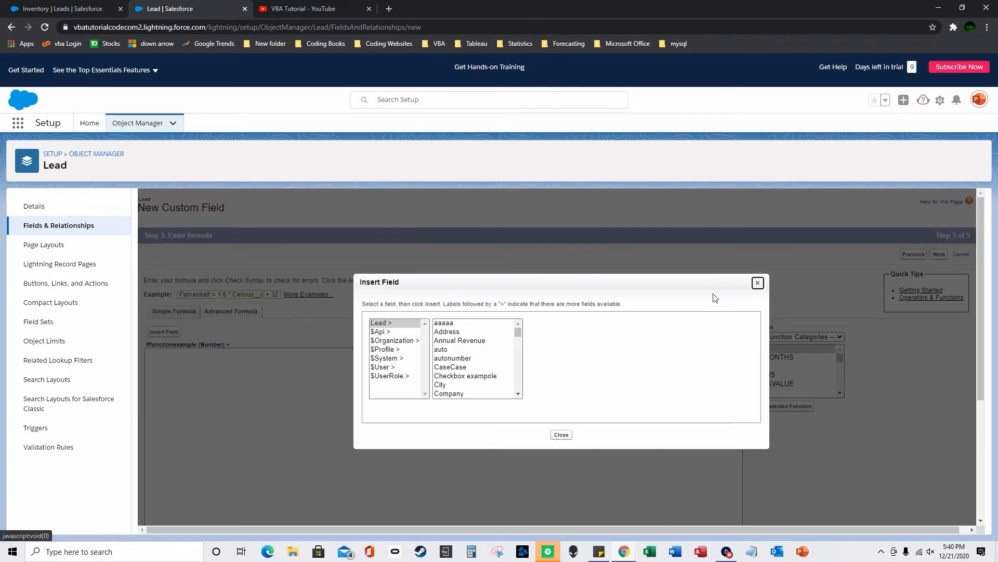
pyautogui.click(758, 282)
pyautogui.click(840, 356)
pyautogui.moveTo(840, 356); pyautogui.dragTo(840, 368)
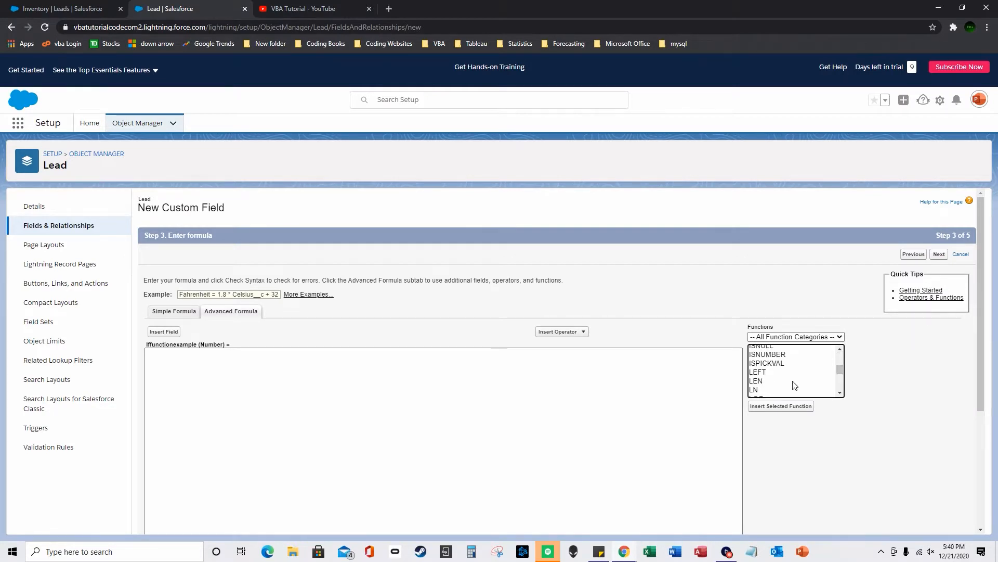
pyautogui.click(464, 420)
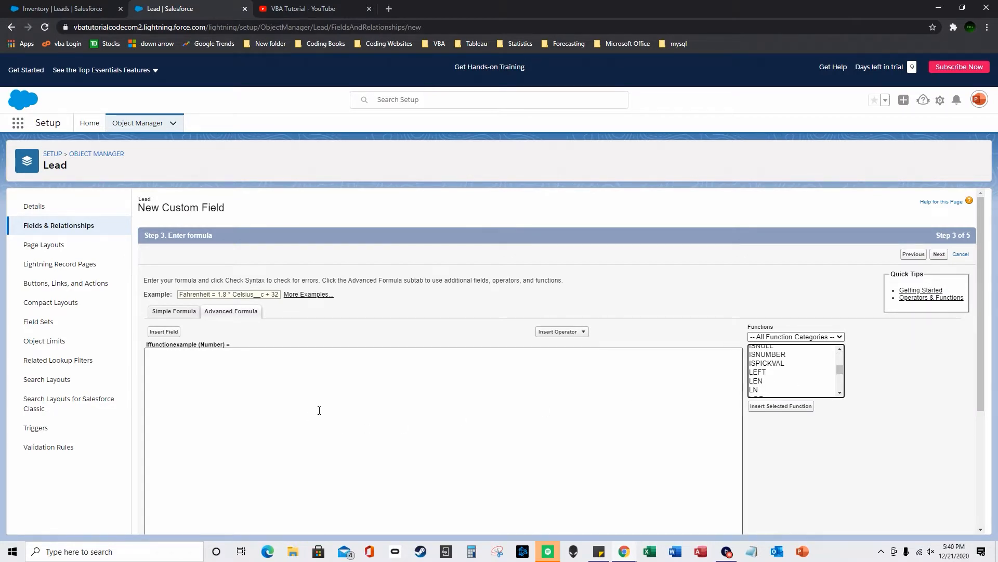
pyautogui.scroll(-2, 883, 393)
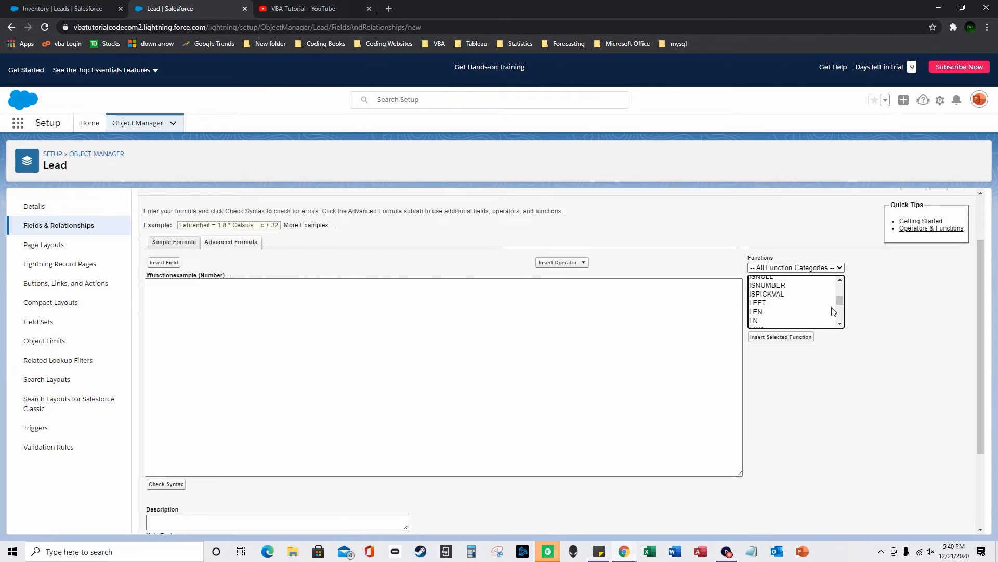
pyautogui.moveTo(840, 307); pyautogui.dragTo(840, 301)
# - Insert the IF function template, select its logical_test placeholder, and open Insert Field
pyautogui.click(805, 282)
pyautogui.doubleClick(805, 282)
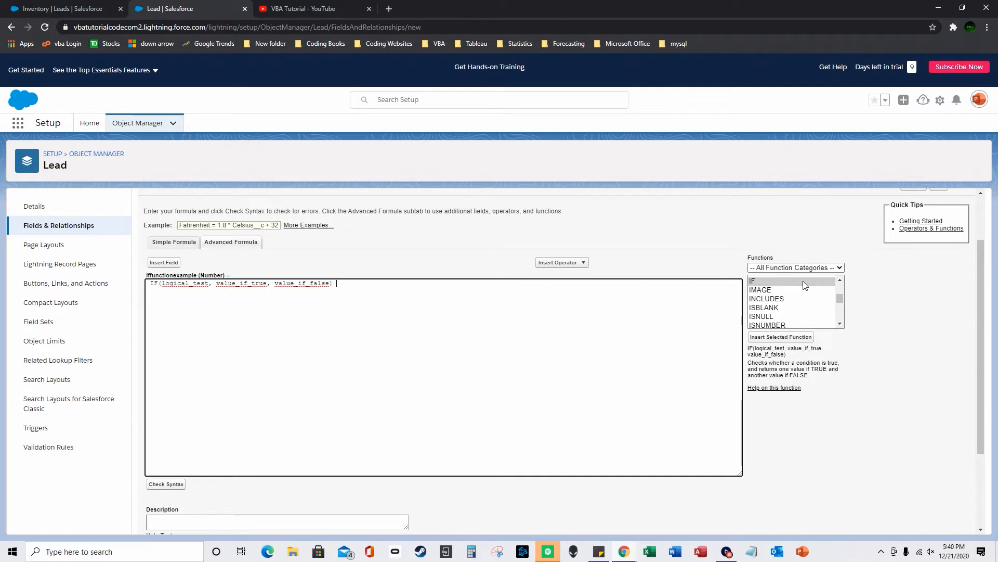
pyautogui.doubleClick(190, 283)
pyautogui.click(168, 263)
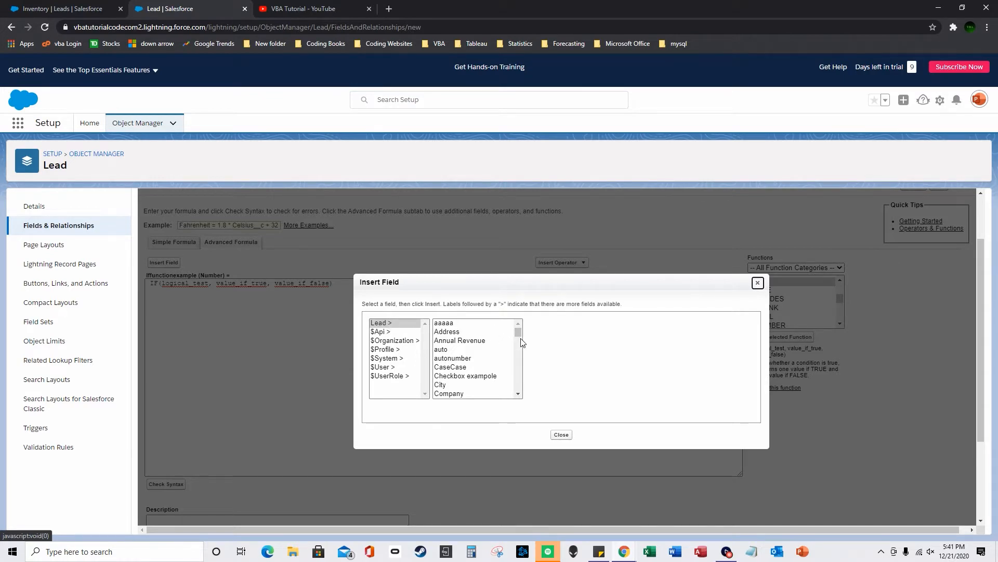
# - Find Inventory_QTY in the field picker and insert it as the IF condition
pyautogui.moveTo(517, 332); pyautogui.dragTo(523, 345)
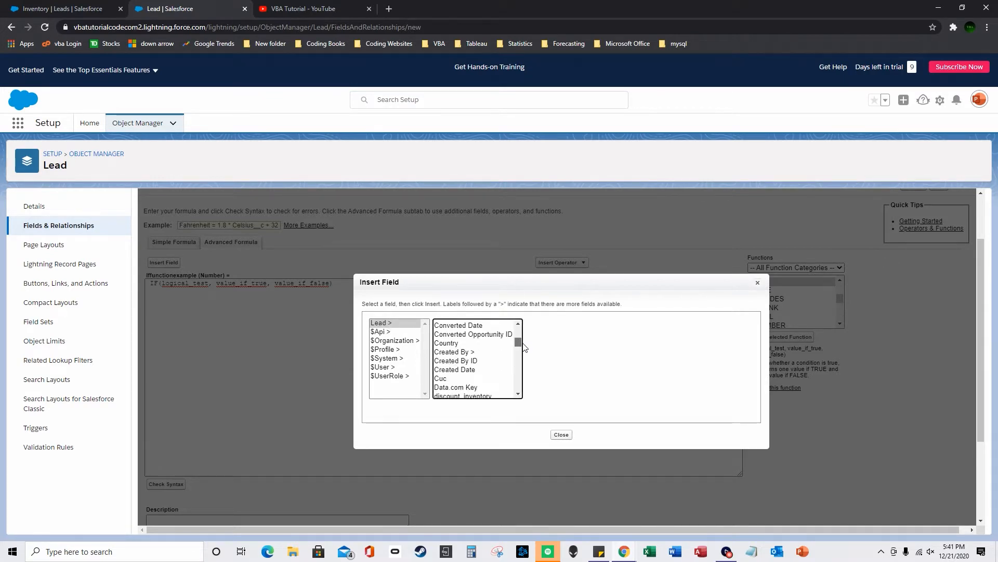
pyautogui.scroll(3, 509, 344)
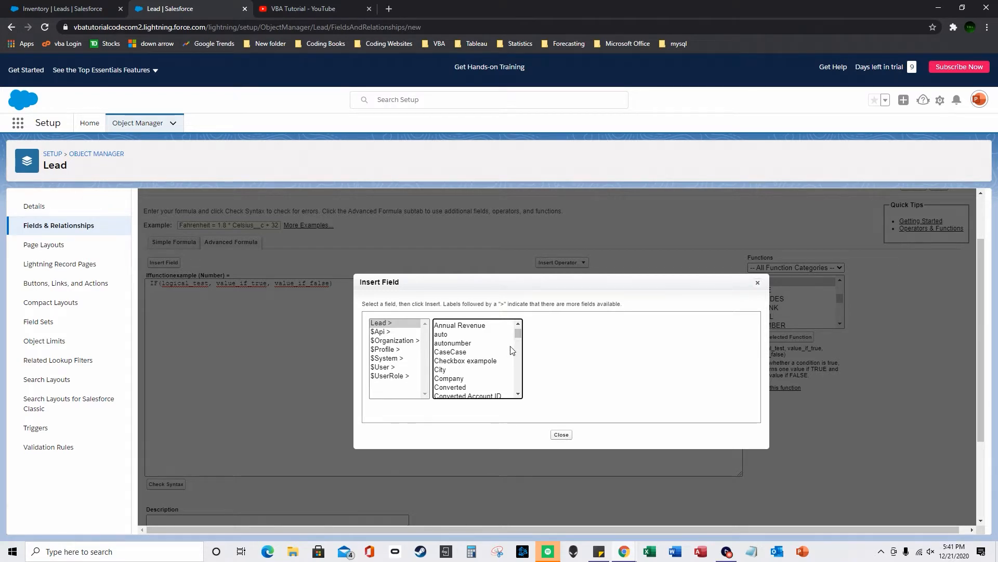
pyautogui.moveTo(518, 333); pyautogui.dragTo(520, 368)
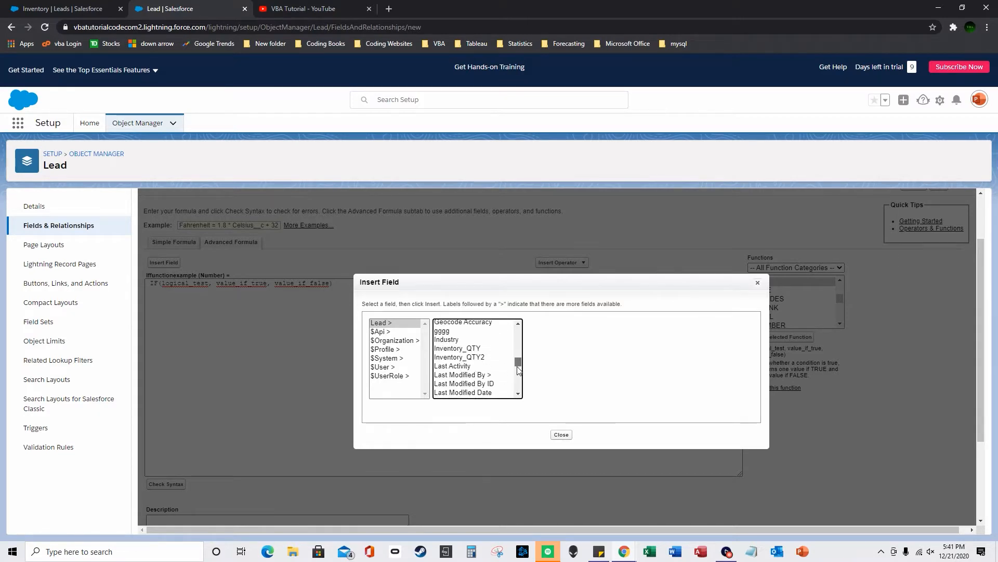
pyautogui.click(470, 348)
pyautogui.click(567, 377)
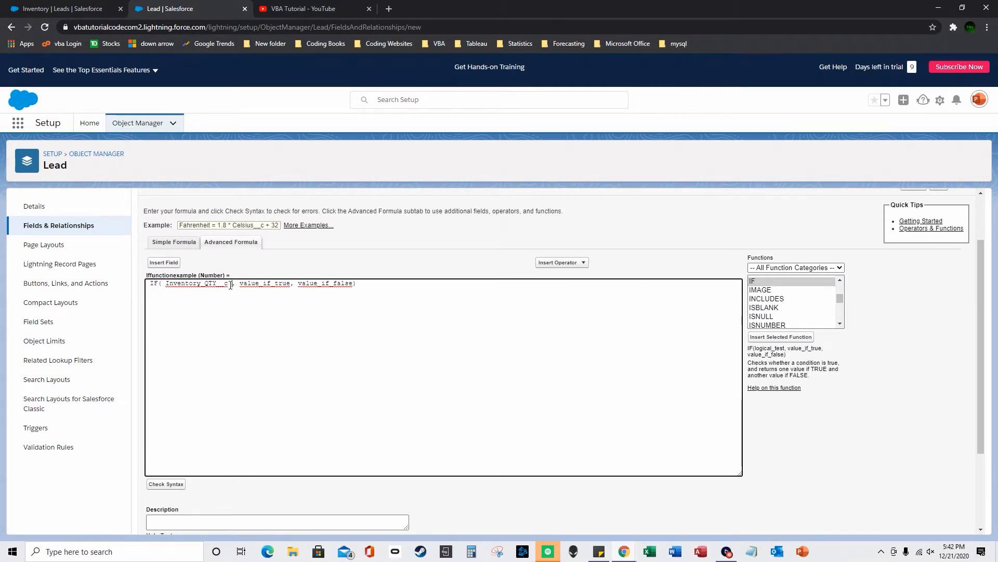
pyautogui.moveTo(162, 284); pyautogui.dragTo(168, 283)
# - On the Inventory leads list, review Select Fields to Display without changes and widen the Inventory_QTY column
pyautogui.click(74, 8)
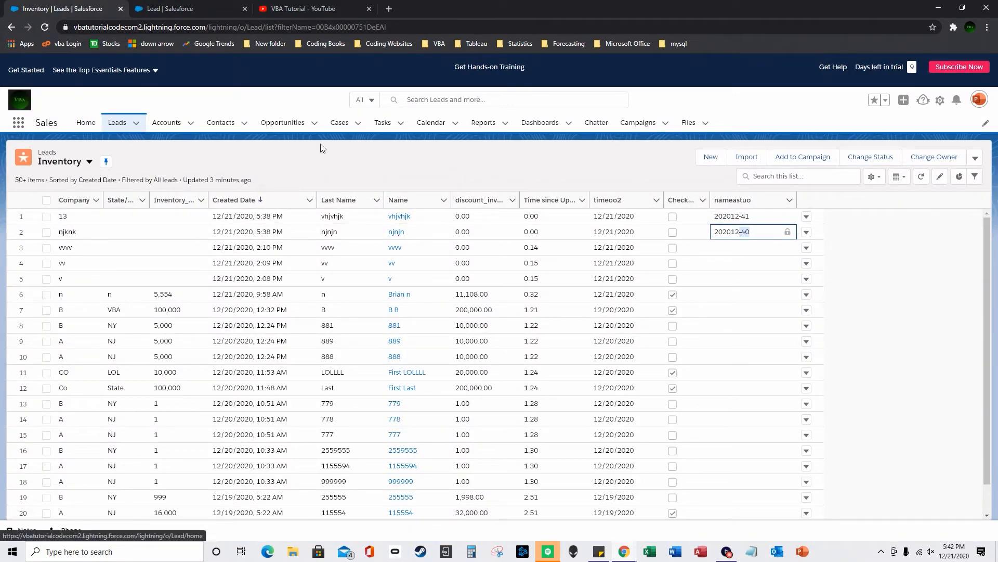
pyautogui.click(874, 178)
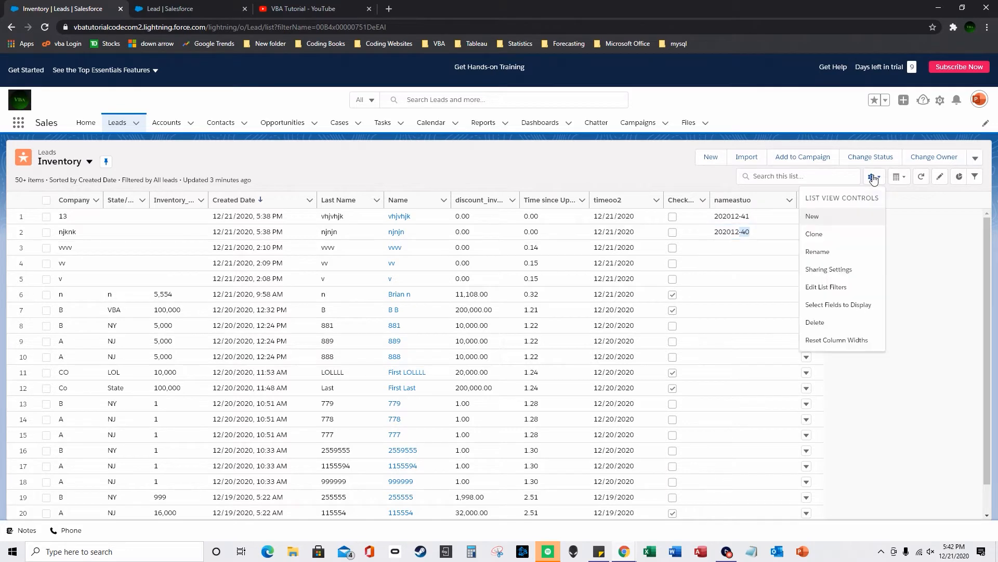
pyautogui.click(847, 304)
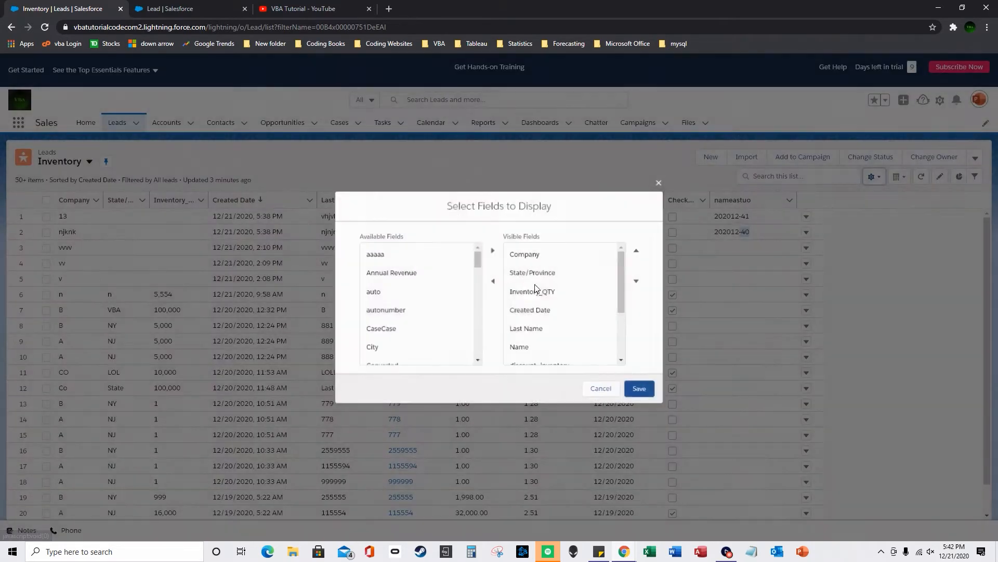
pyautogui.moveTo(477, 256); pyautogui.dragTo(477, 307)
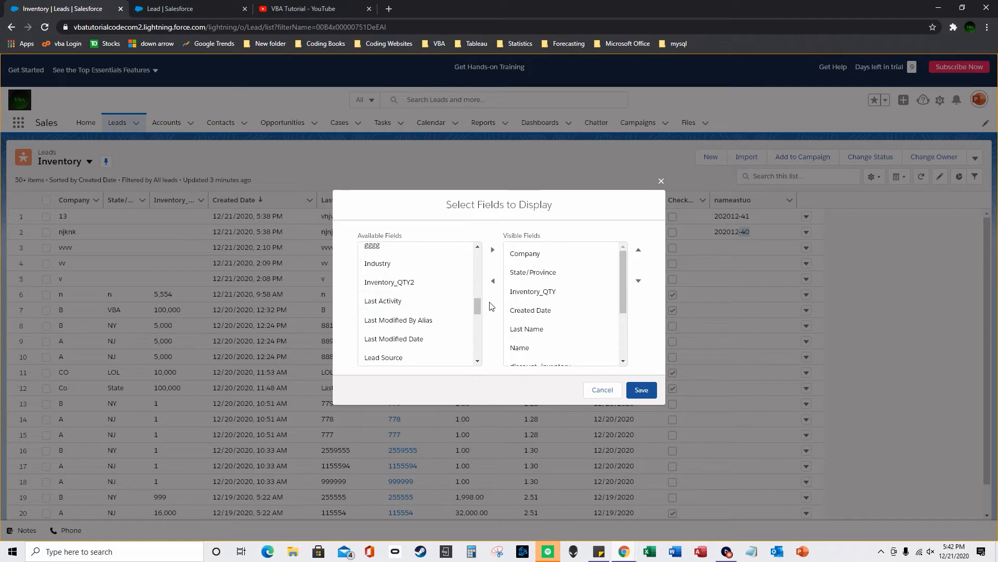
pyautogui.click(602, 390)
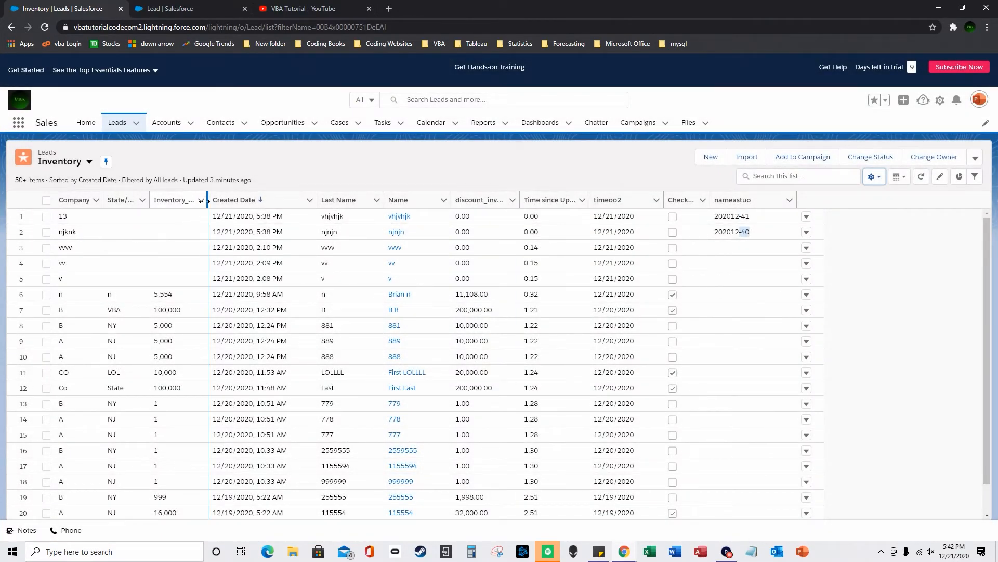
pyautogui.moveTo(206, 200); pyautogui.dragTo(244, 200)
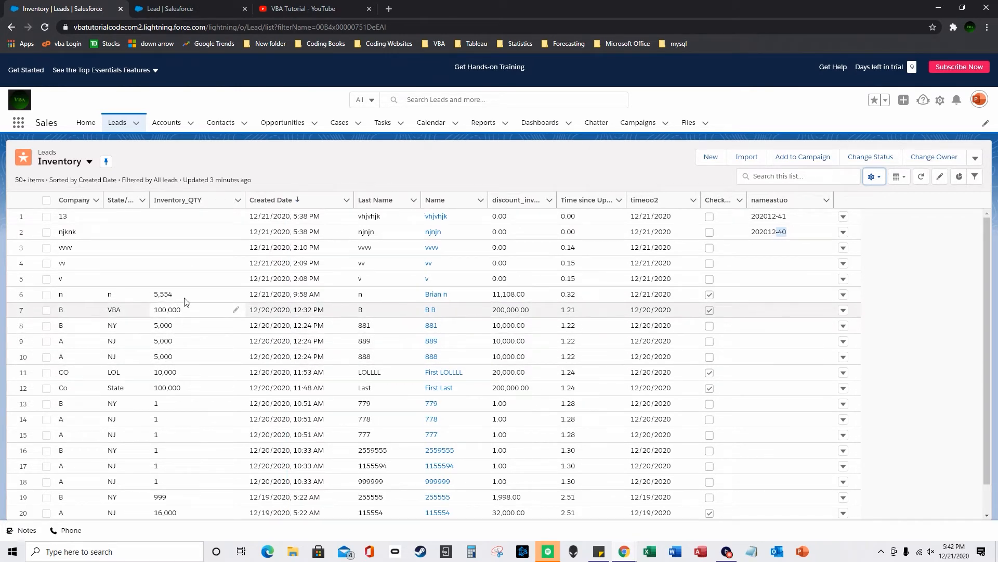
# - Add the > 5000 condition to the IF formula and clear the value_if_true placeholder
pyautogui.click(197, 9)
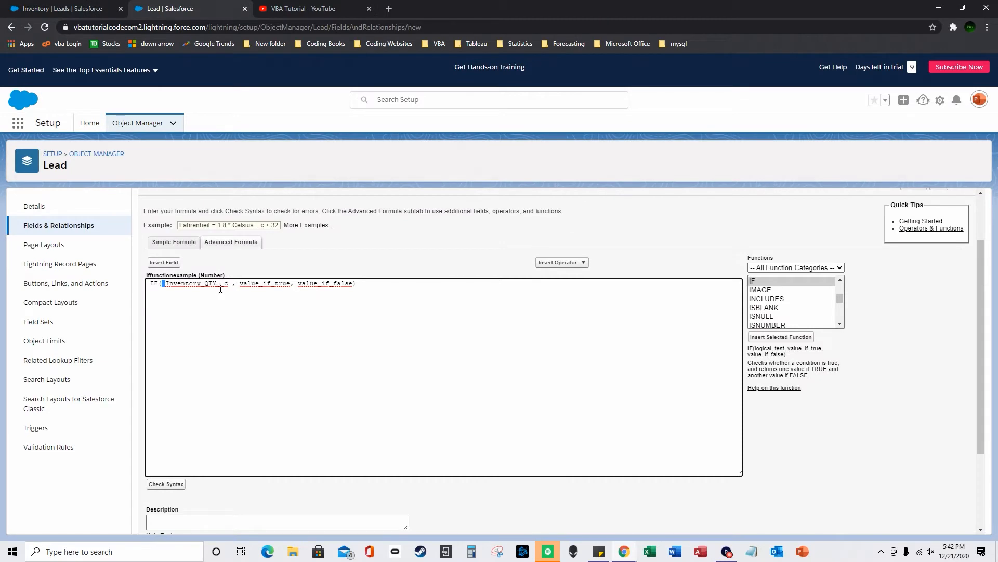
pyautogui.write('> 5000')
pyautogui.doubleClick(307, 284)
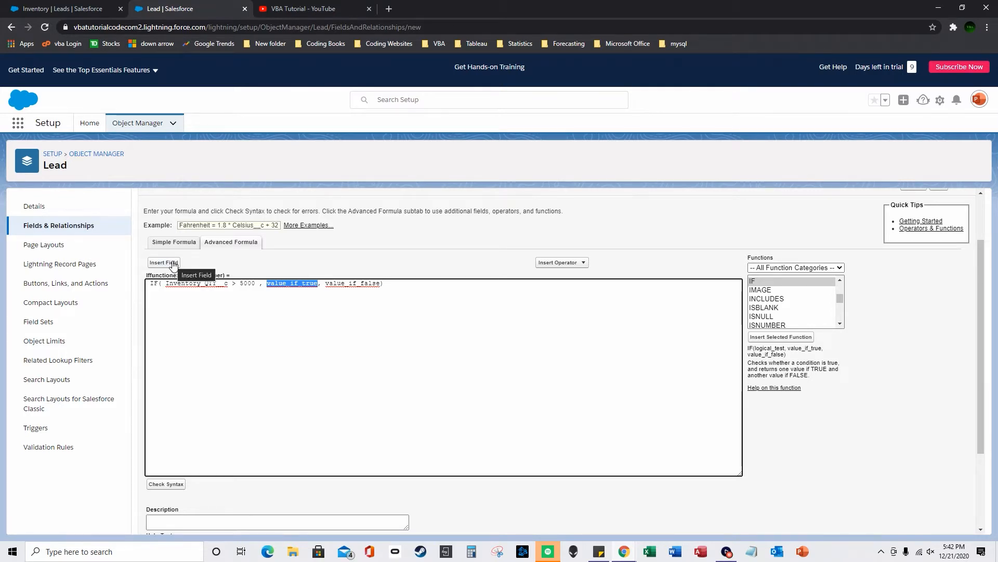
pyautogui.write('50000')
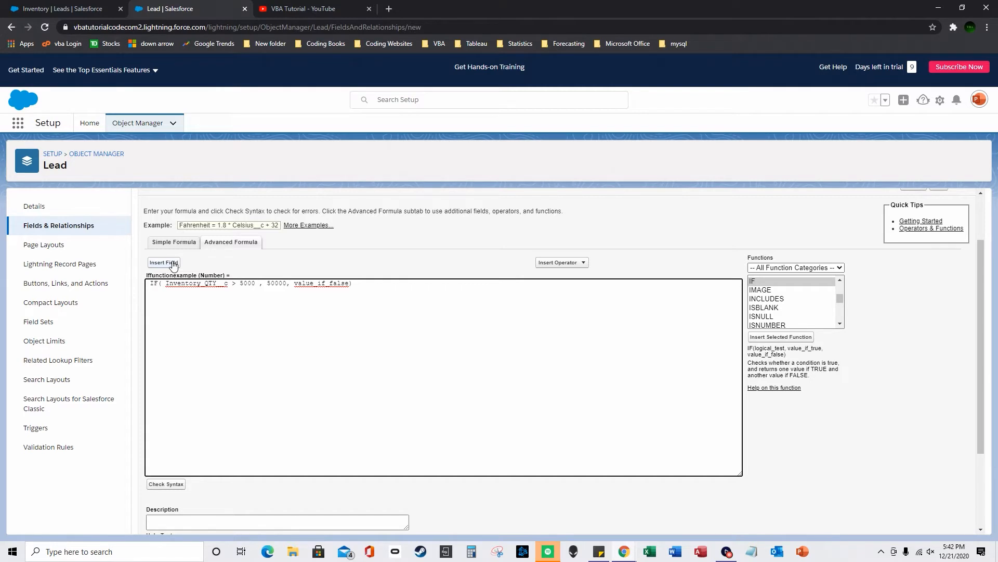
pyautogui.hotkey('ctrl', 'shift', 'Left')
pyautogui.write('""good')
pyautogui.press('Right')
pyautogui.hotkey('shift', 'Left')
pyautogui.hotkey('shift', 'Left')
pyautogui.hotkey('shift', 'Left')
pyautogui.hotkey('shift', 'Left')
pyautogui.hotkey('shift', 'Left')
pyautogui.hotkey('shift', 'Left')
pyautogui.press('BackSpace')
# - Make the true result Inventory_QTY__c *.10
pyautogui.click(164, 263)
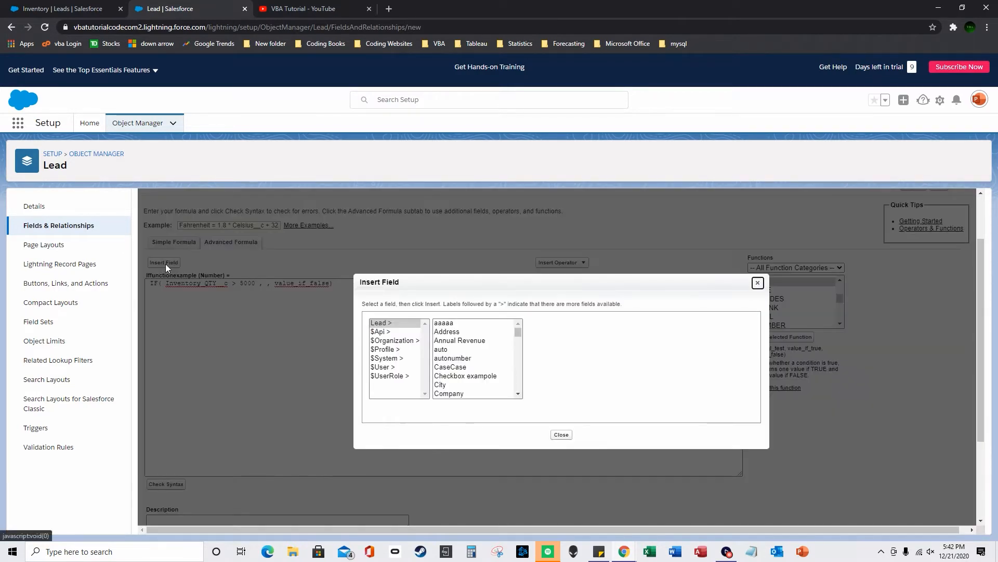
pyautogui.scroll(-5, 471, 364)
pyautogui.scroll(-1, 478, 369)
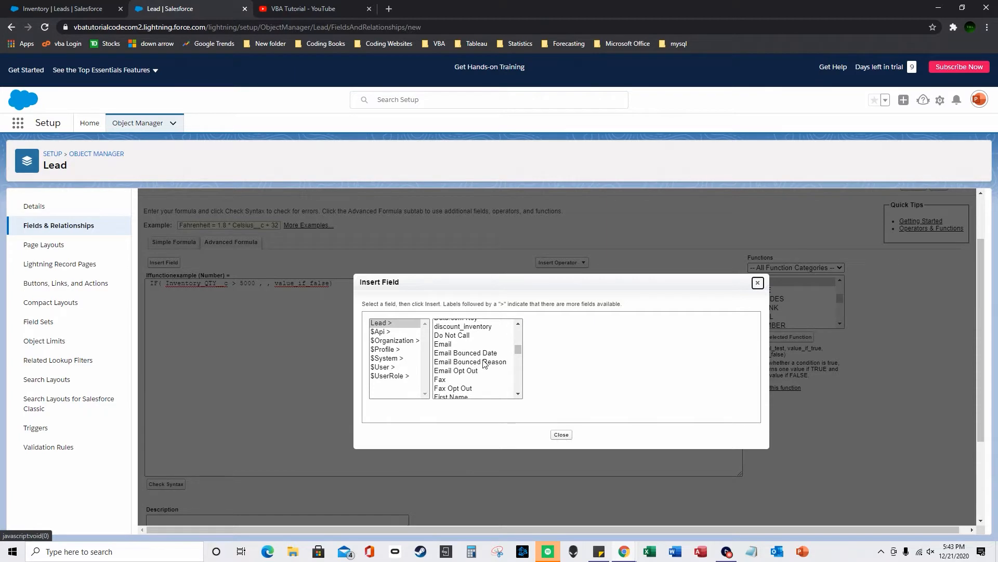
pyautogui.scroll(-5, 484, 363)
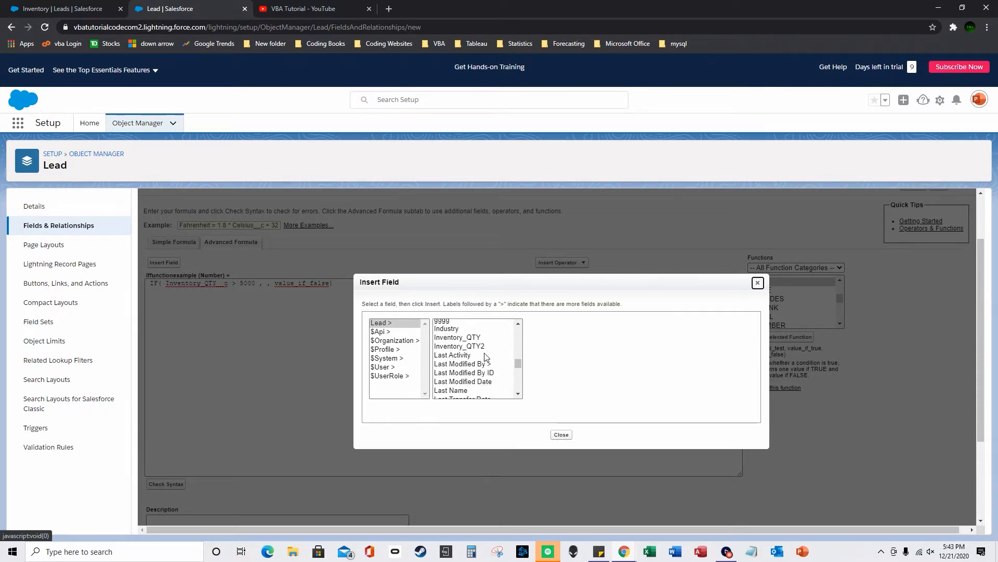
pyautogui.click(476, 338)
pyautogui.click(566, 378)
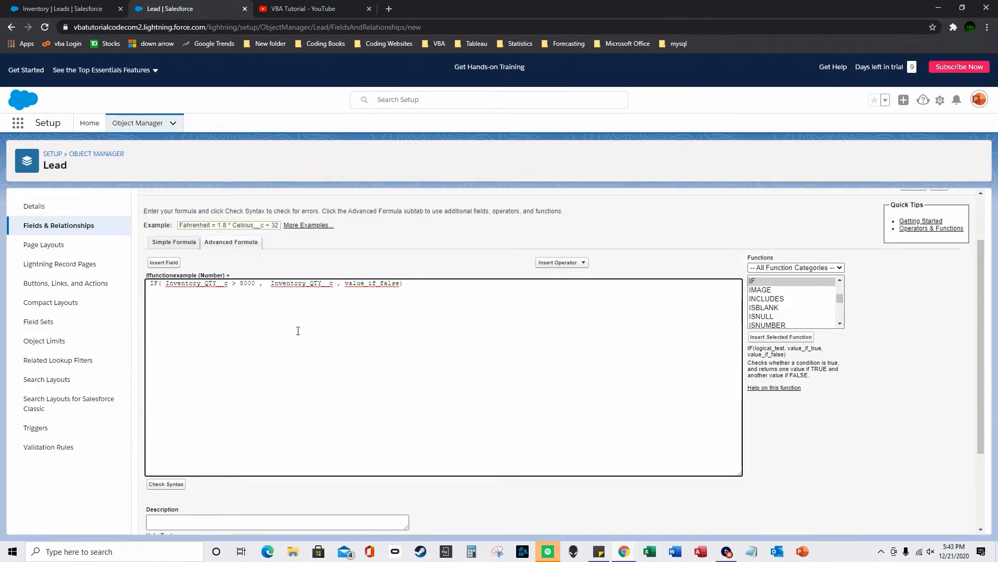
pyautogui.write('*.10')
# - Make the false result Inventory_QTY__c *.02
pyautogui.doubleClick(392, 285)
pyautogui.click(179, 263)
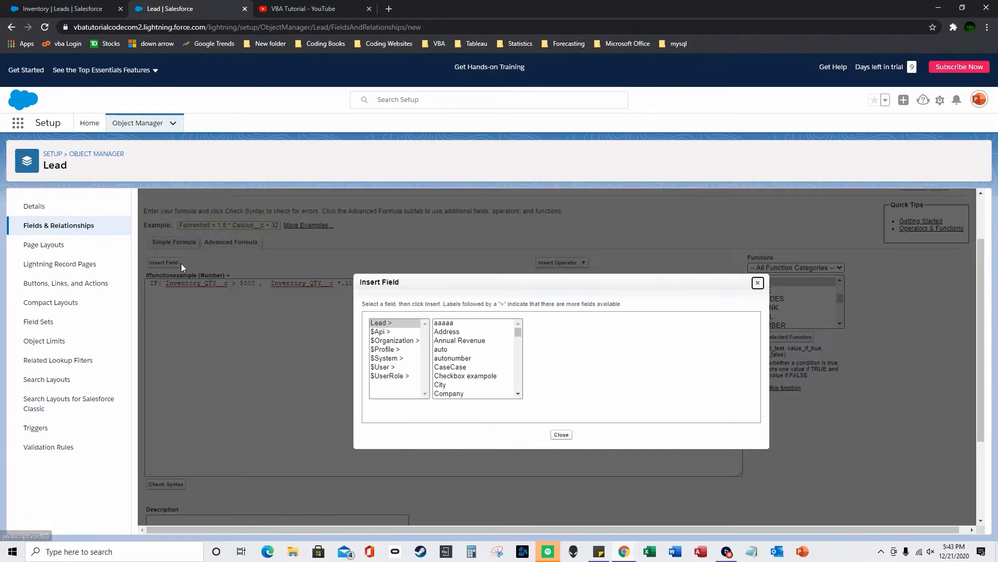
pyautogui.scroll(-10, 501, 349)
pyautogui.click(480, 338)
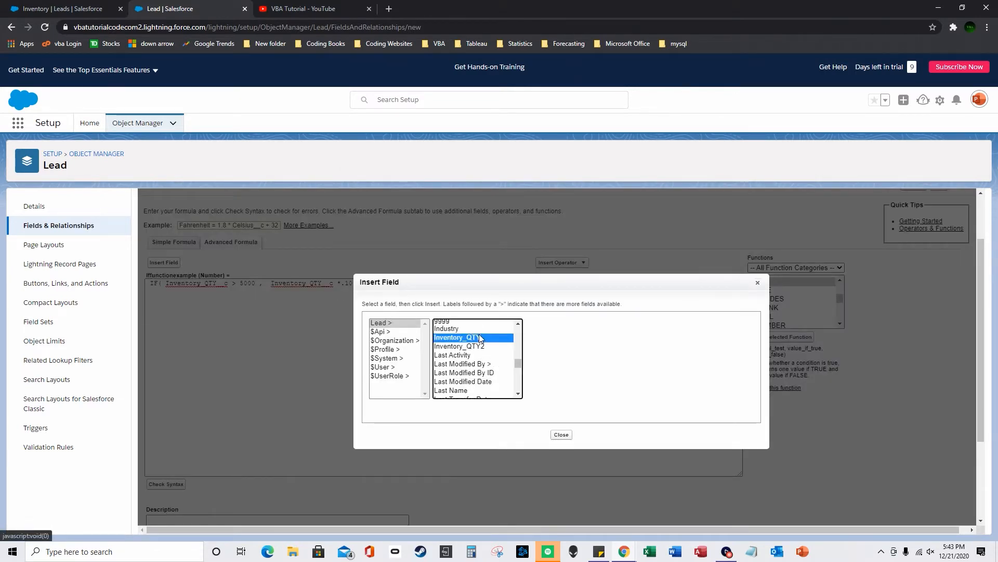
pyautogui.click(567, 377)
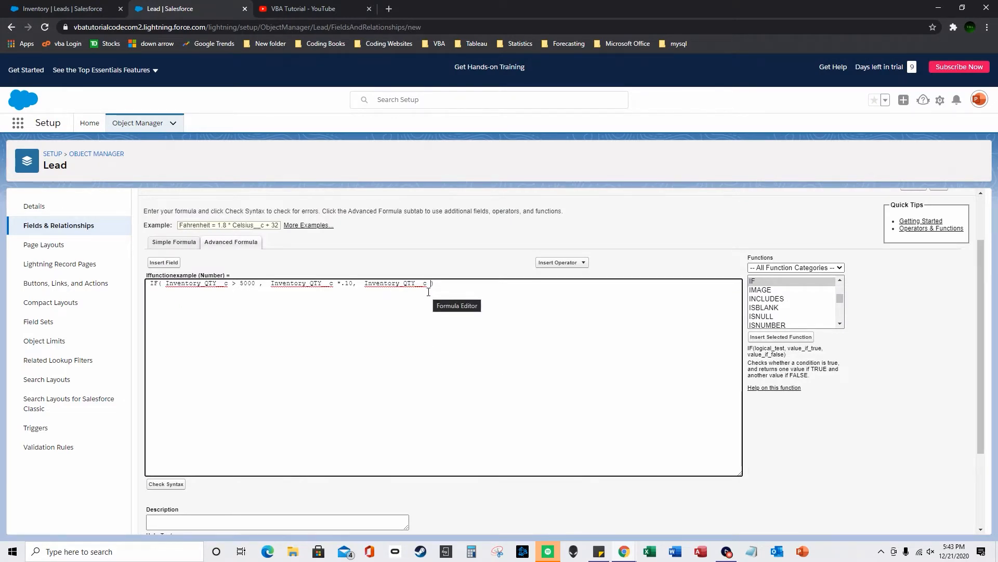
pyautogui.write('*.02')
# - Review the > 5000 condition and the .10 branch, then bring up the Inventory leads list
pyautogui.scroll(-1, 260, 419)
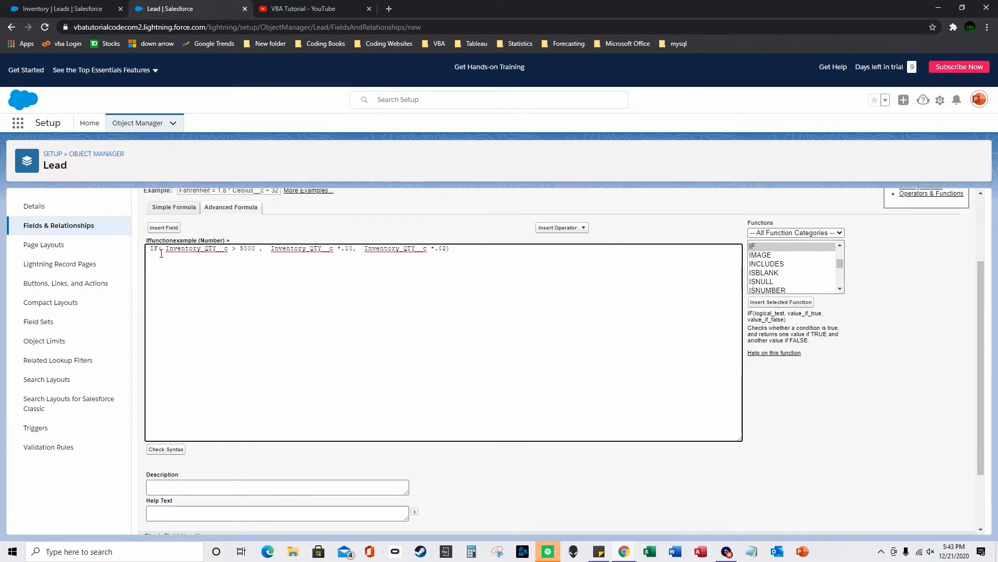
pyautogui.moveTo(166, 250); pyautogui.dragTo(255, 248)
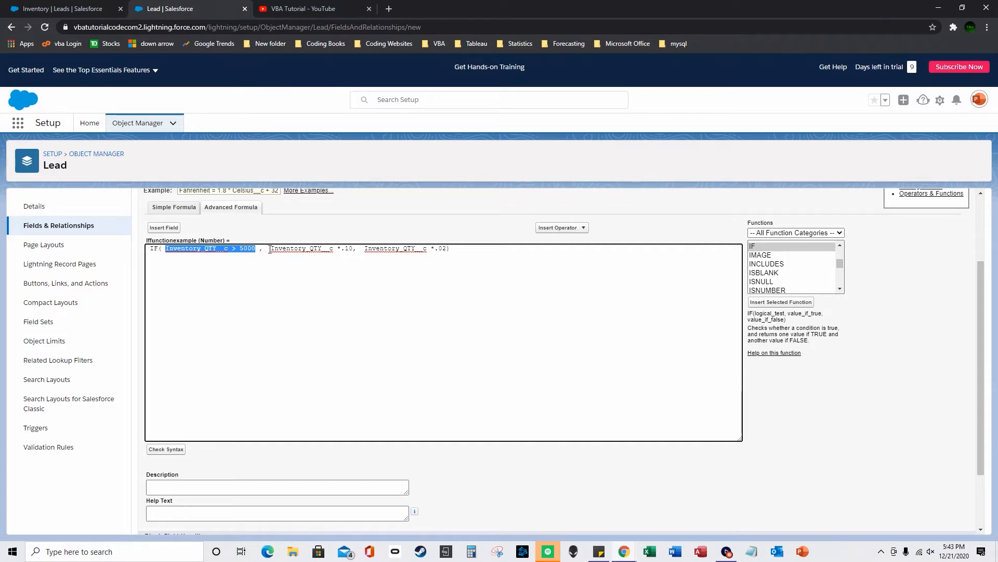
pyautogui.moveTo(270, 249); pyautogui.dragTo(354, 248)
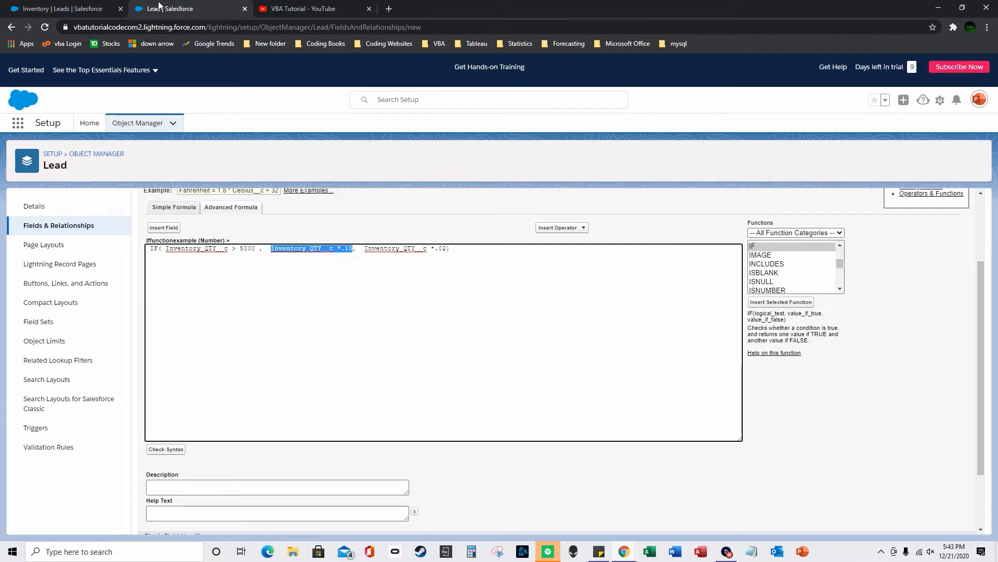
pyautogui.click(73, 8)
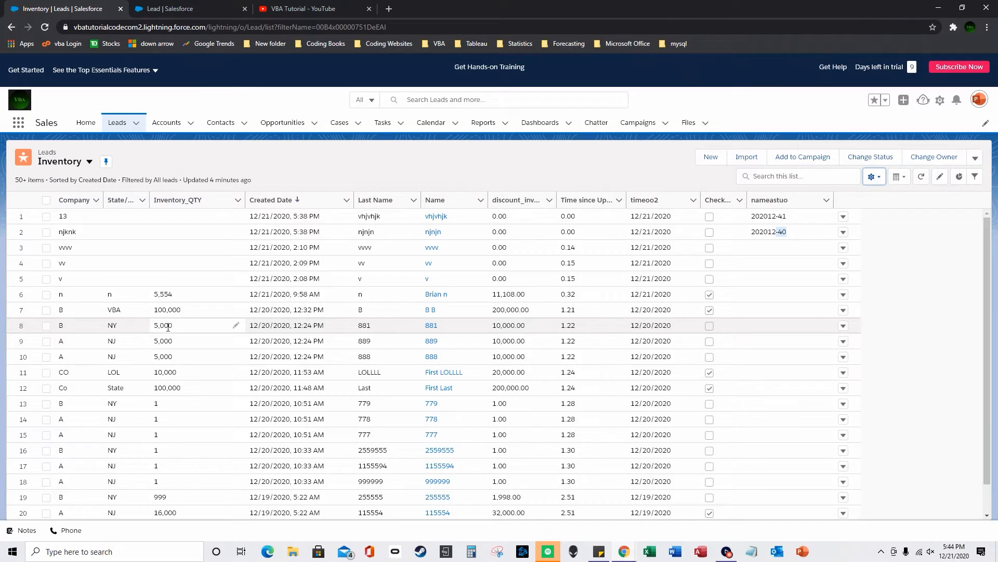
# - Compare the 100,000 quantity in row 7 with the formula's .10 and .02 branches
pyautogui.click(184, 313)
pyautogui.click(173, 307)
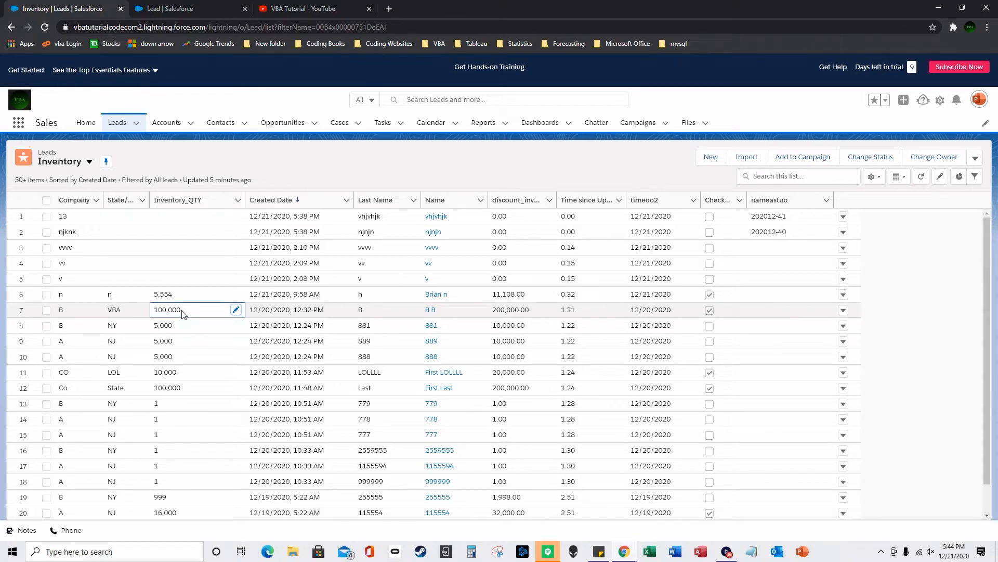
pyautogui.click(152, 6)
pyautogui.click(346, 249)
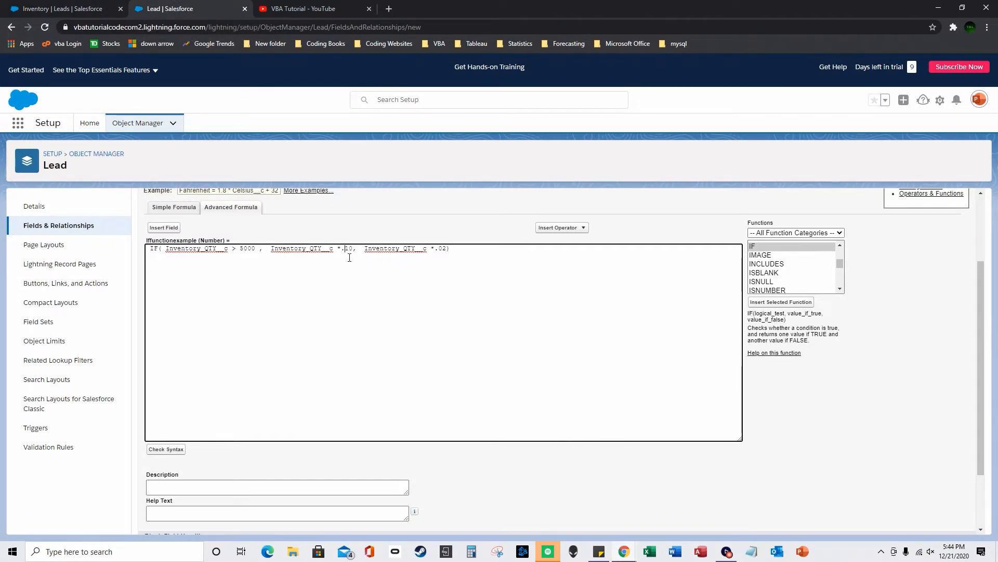
pyautogui.moveTo(364, 248); pyautogui.dragTo(447, 250)
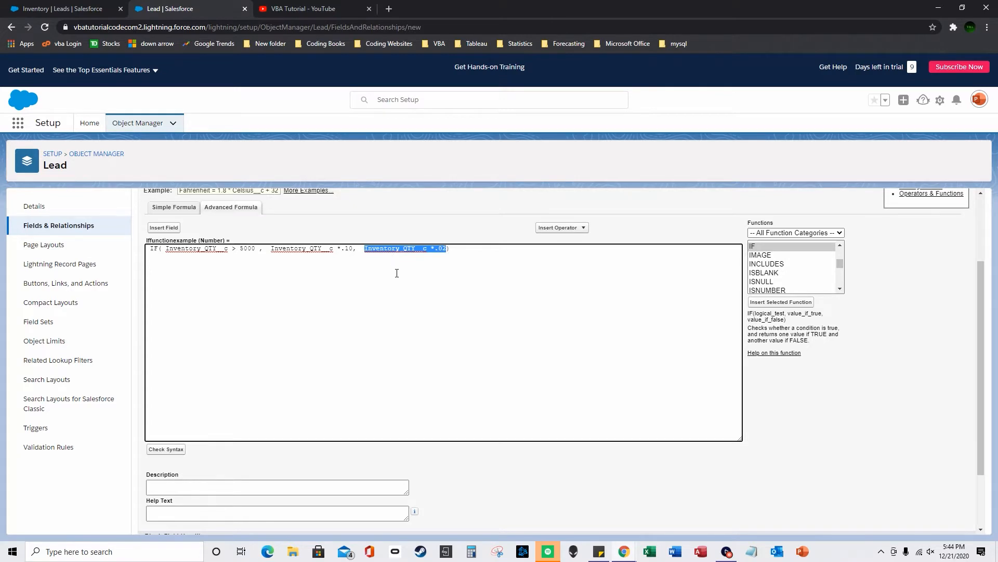
pyautogui.scroll(-1, 445, 359)
pyautogui.scroll(1, 446, 356)
# - Check syntax, remove the space after 5000, and change the multipliers to 10 and 2
pyautogui.click(166, 449)
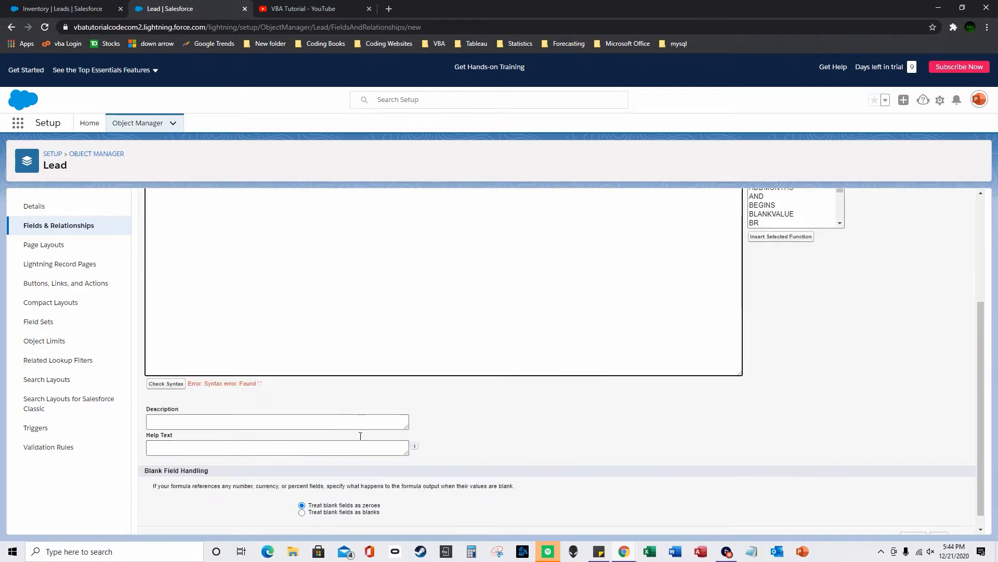
pyautogui.scroll(2, 274, 402)
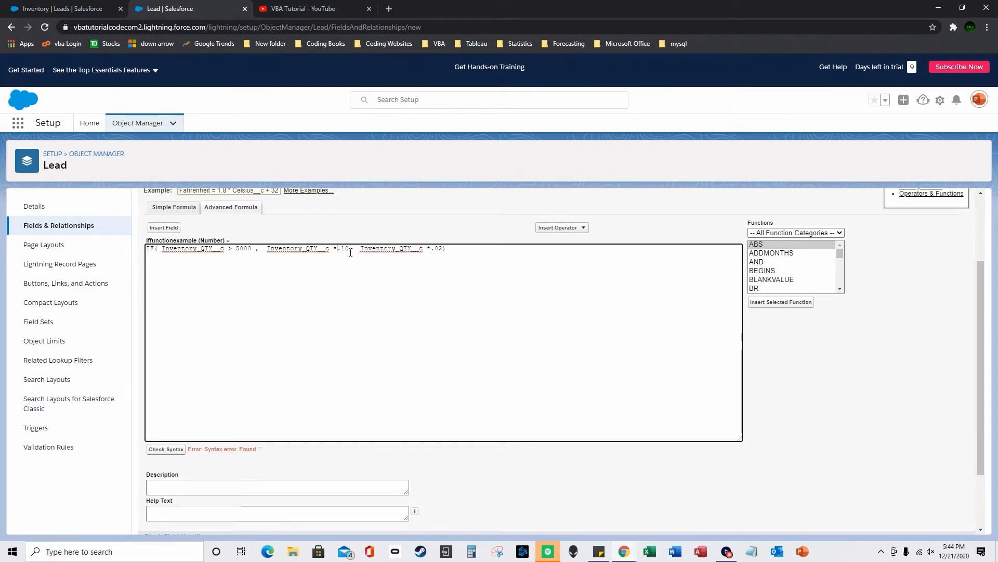
pyautogui.click(255, 248)
pyautogui.press('BackSpace')
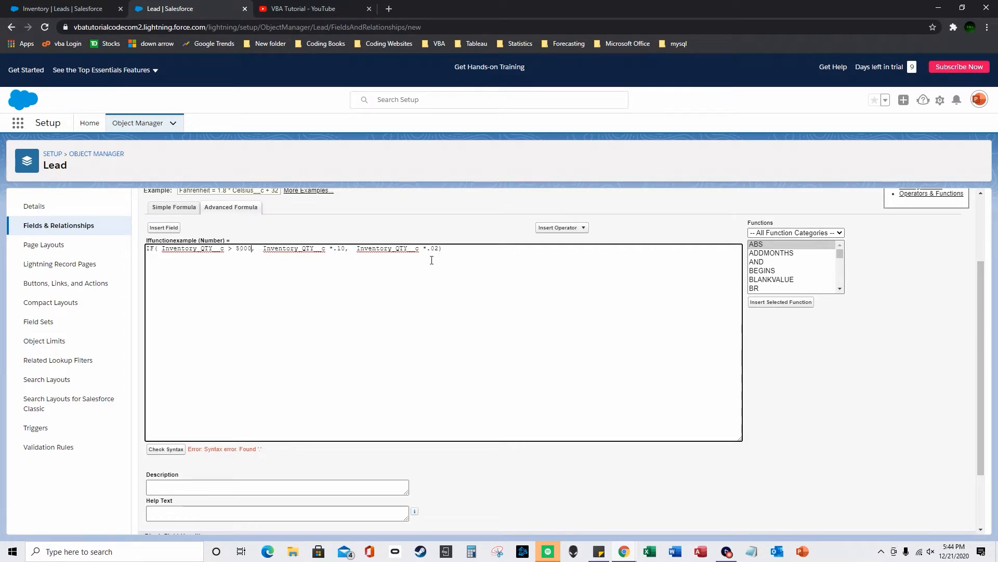
pyautogui.click(431, 251)
pyautogui.press('BackSpace')
pyautogui.press('Delete')
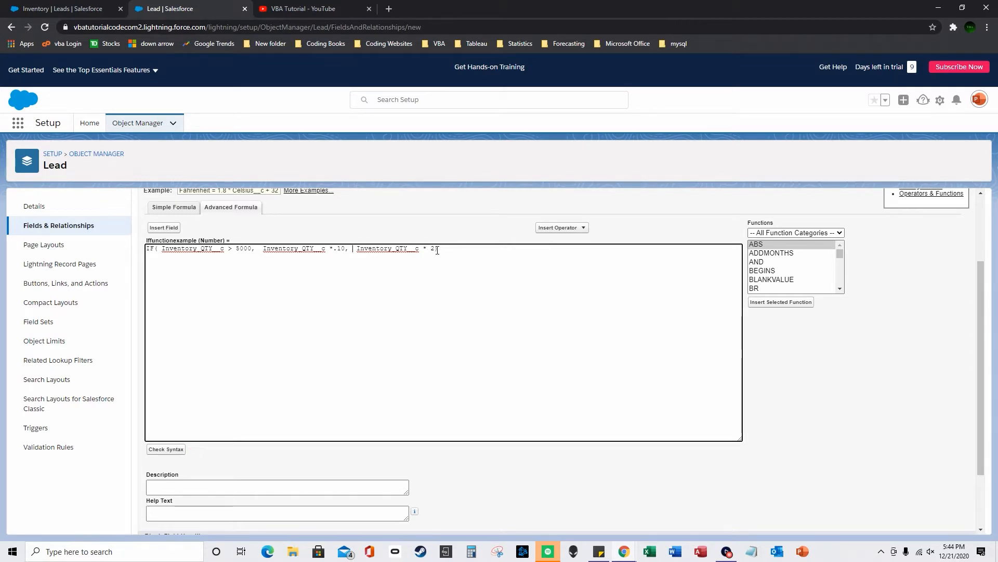
pyautogui.press('BackSpace')
# - Recheck the syntax and change the final branch to Inventory_QTY__c / 2
pyautogui.click(167, 449)
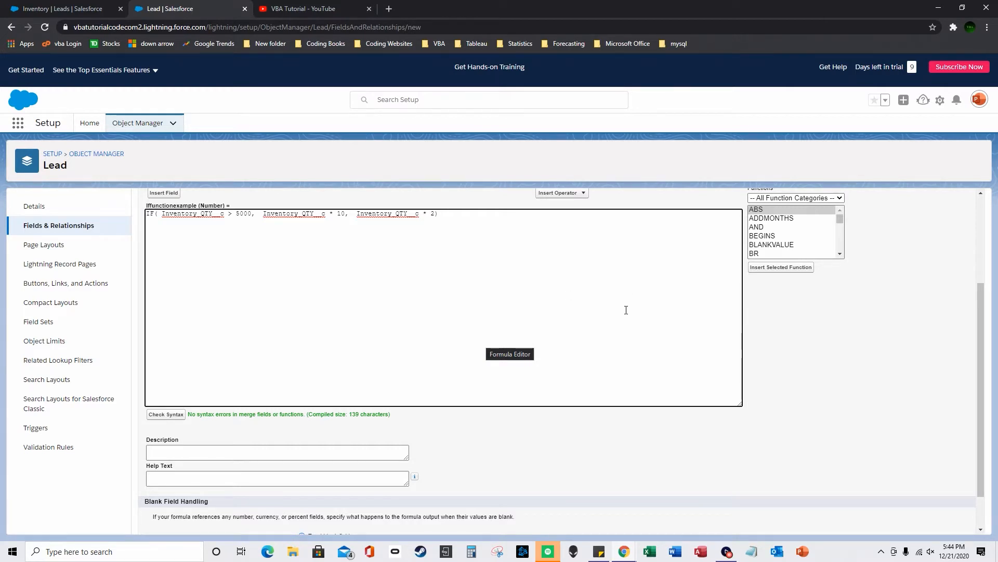
pyautogui.scroll(-1, 809, 368)
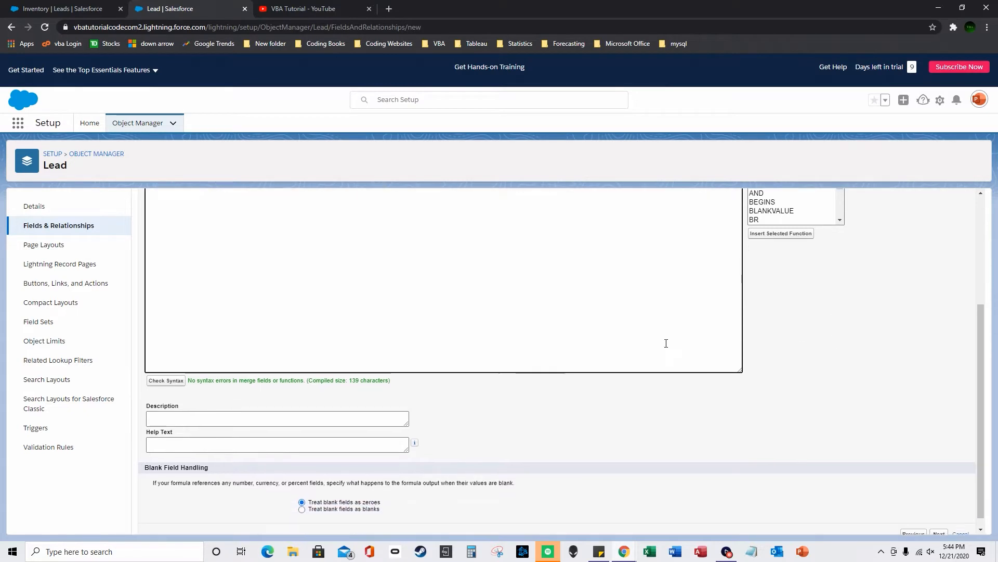
pyautogui.scroll(2, 669, 345)
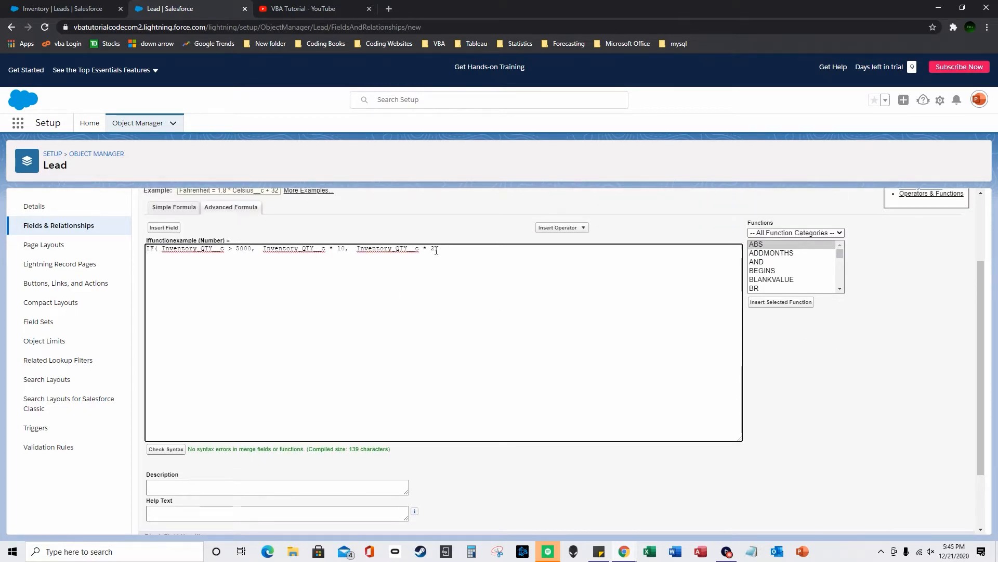
pyautogui.scroll(-2, 874, 354)
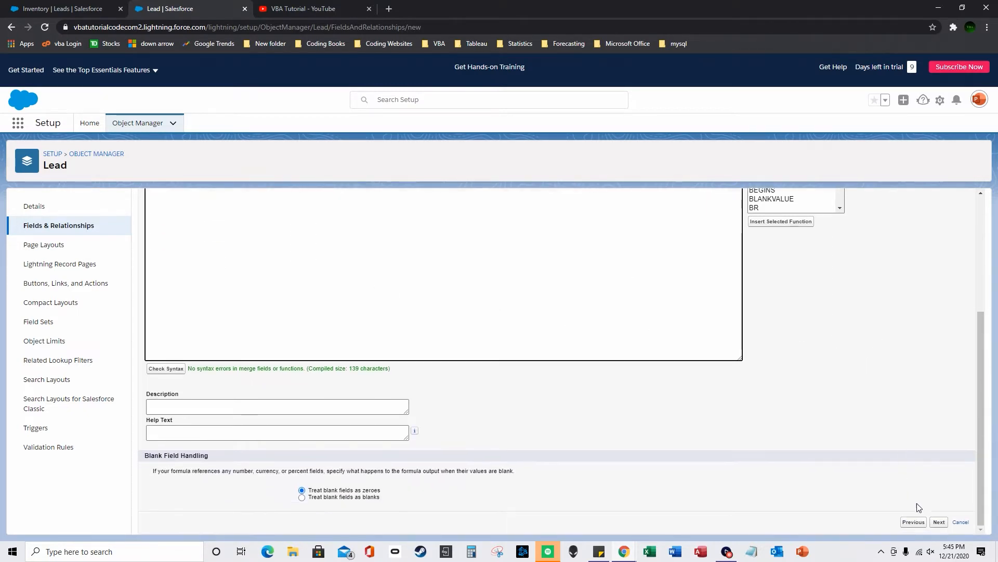
pyautogui.scroll(2, 708, 370)
pyautogui.scroll(1, 708, 370)
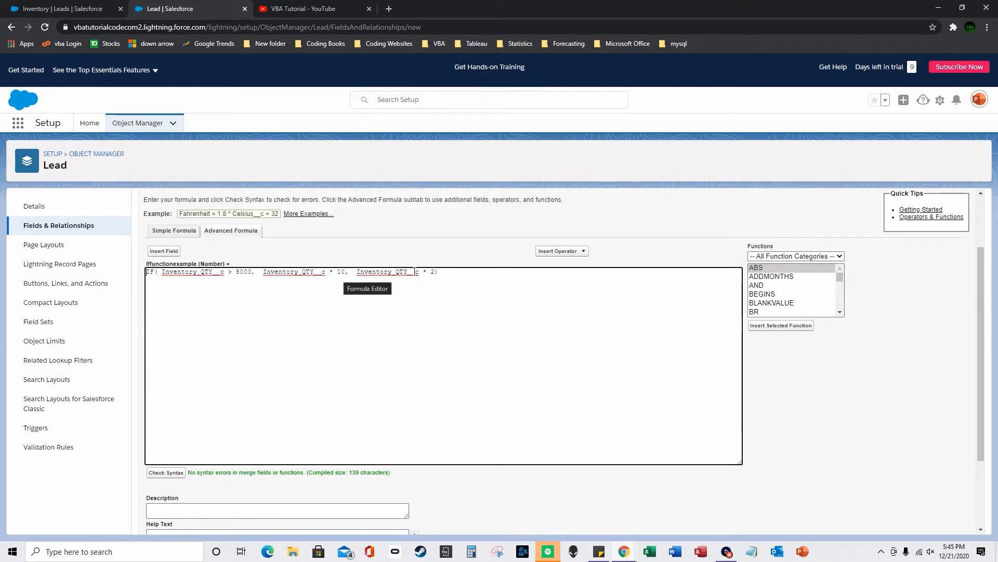
pyautogui.moveTo(428, 274); pyautogui.dragTo(423, 275)
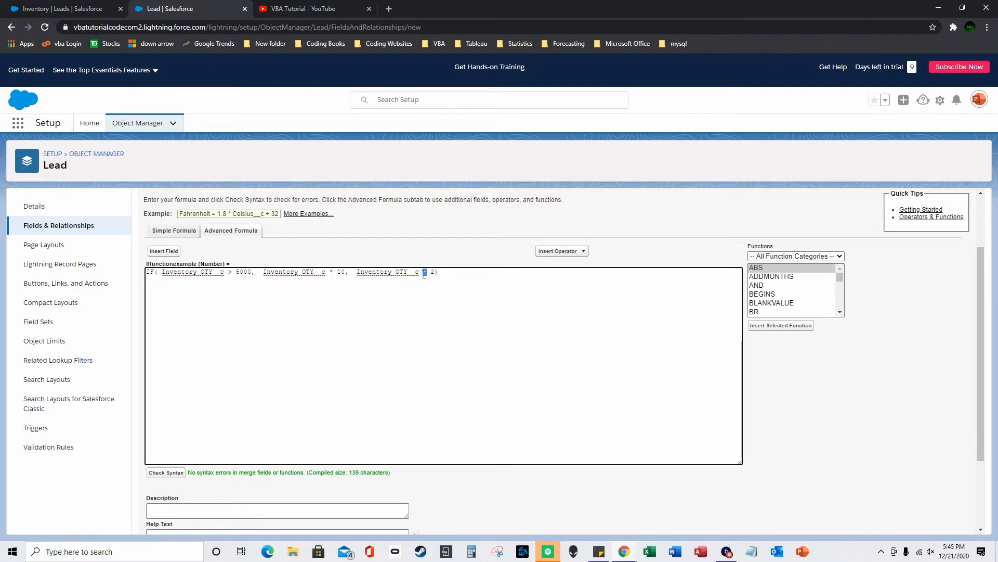
pyautogui.write('/')
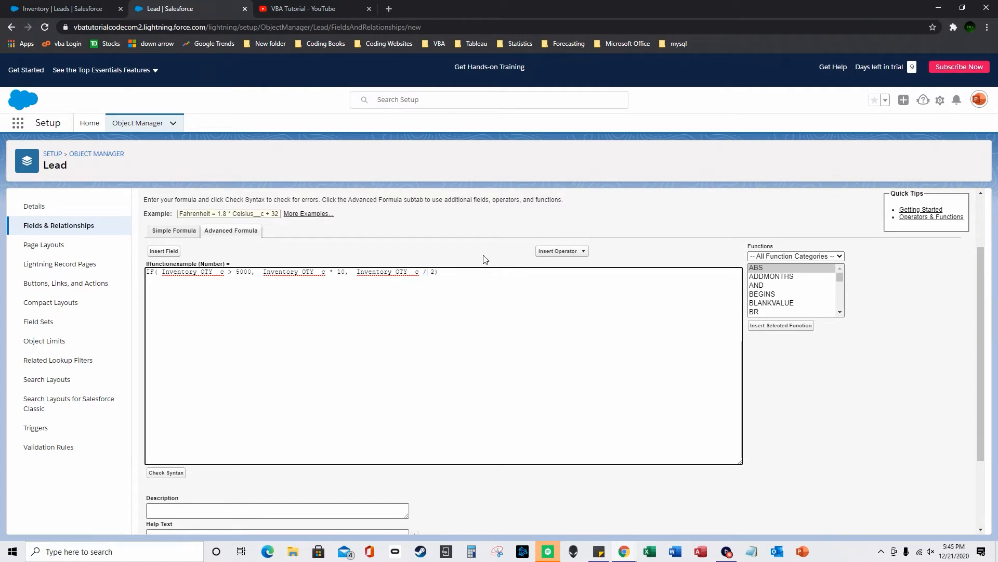
# - Save the Iffunctionexample field with default security and layouts, then return to the Inventory leads list
pyautogui.scroll(-2, 886, 386)
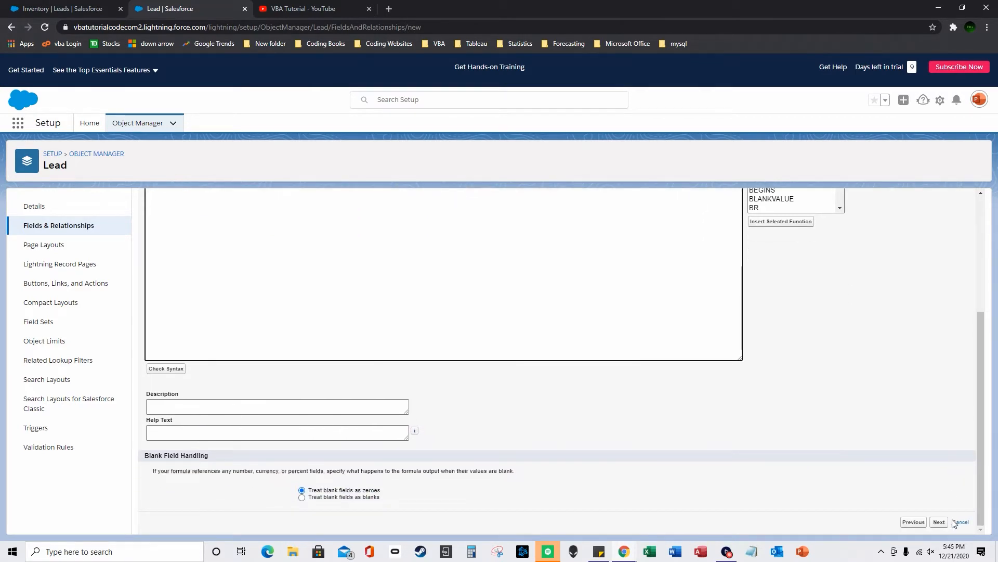
pyautogui.click(939, 522)
pyautogui.click(943, 432)
pyautogui.click(946, 395)
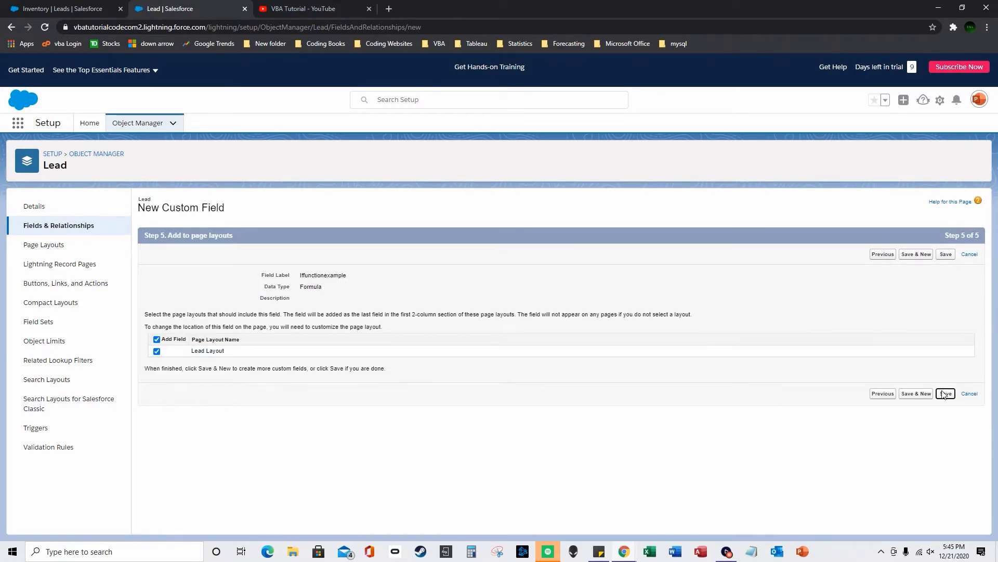
pyautogui.click(101, 8)
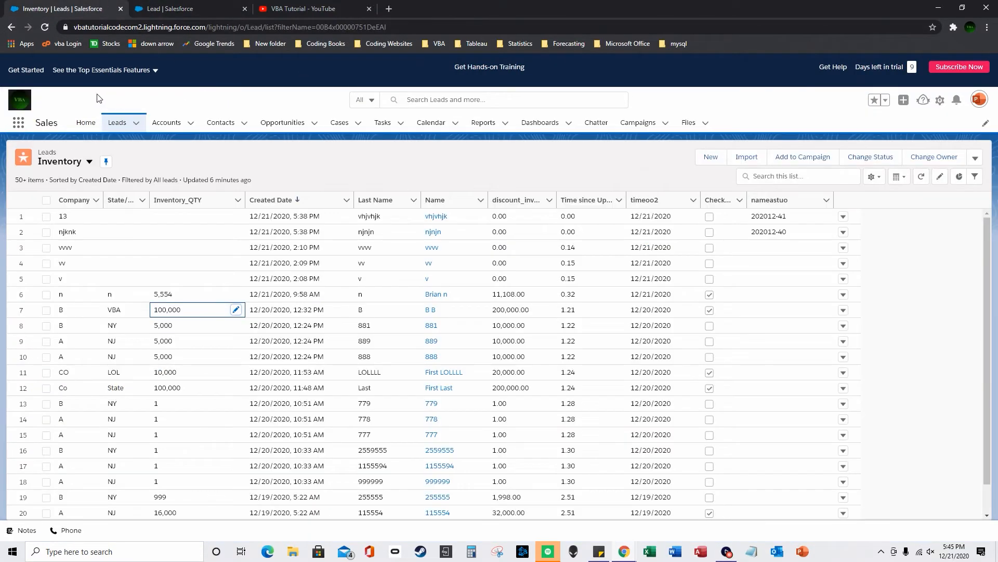
# - Add Iffunctionexample to the Inventory list view's visible fields, save, and return to Lead setup
pyautogui.click(45, 27)
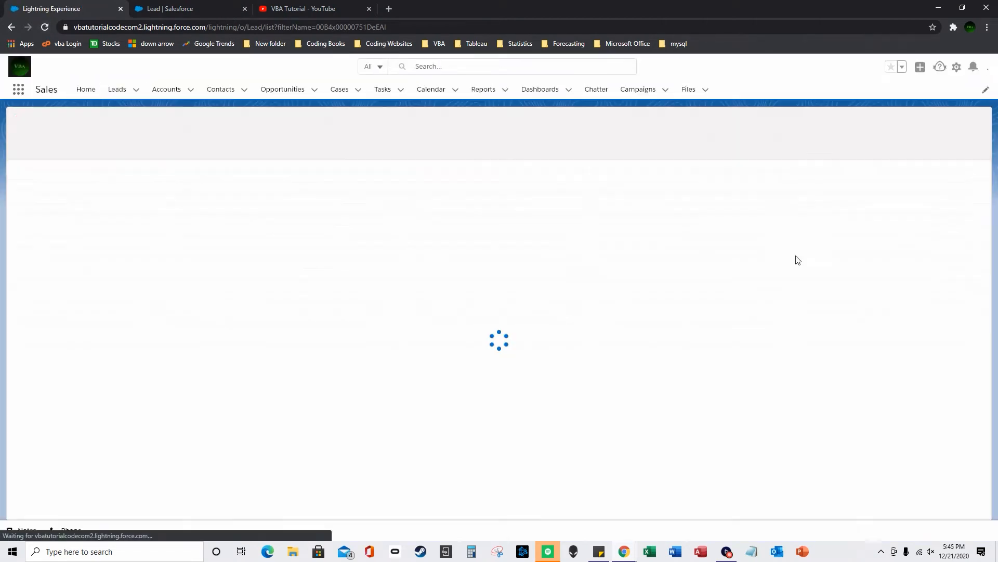
pyautogui.click(872, 144)
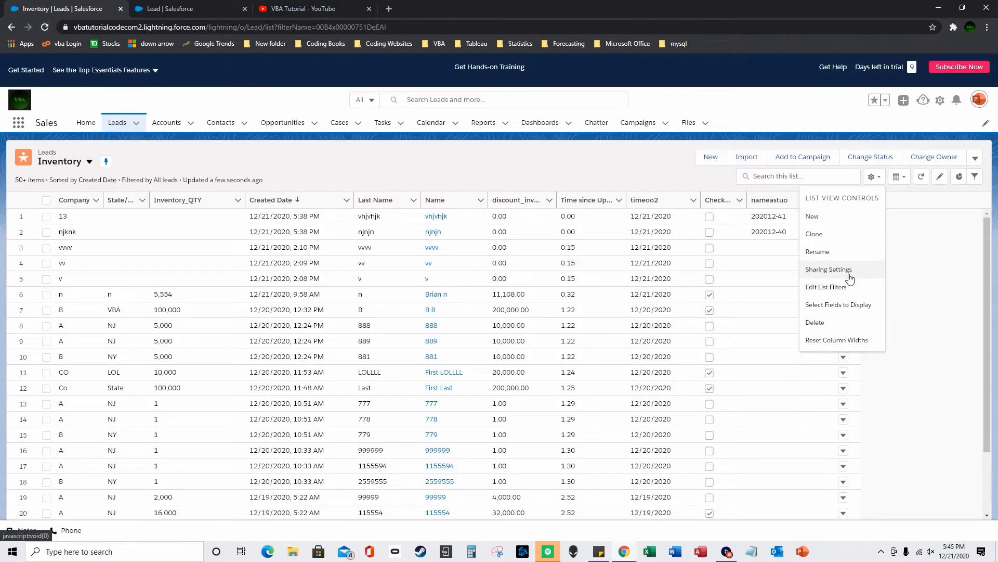
pyautogui.click(851, 305)
pyautogui.moveTo(478, 257); pyautogui.dragTo(478, 310)
pyautogui.click(443, 260)
pyautogui.click(492, 249)
pyautogui.click(638, 389)
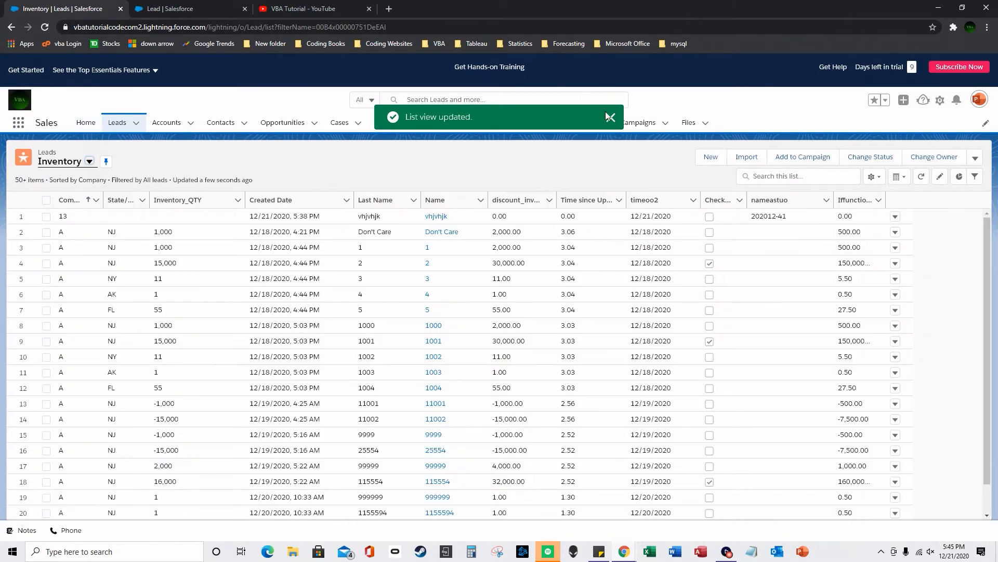
pyautogui.click(610, 117)
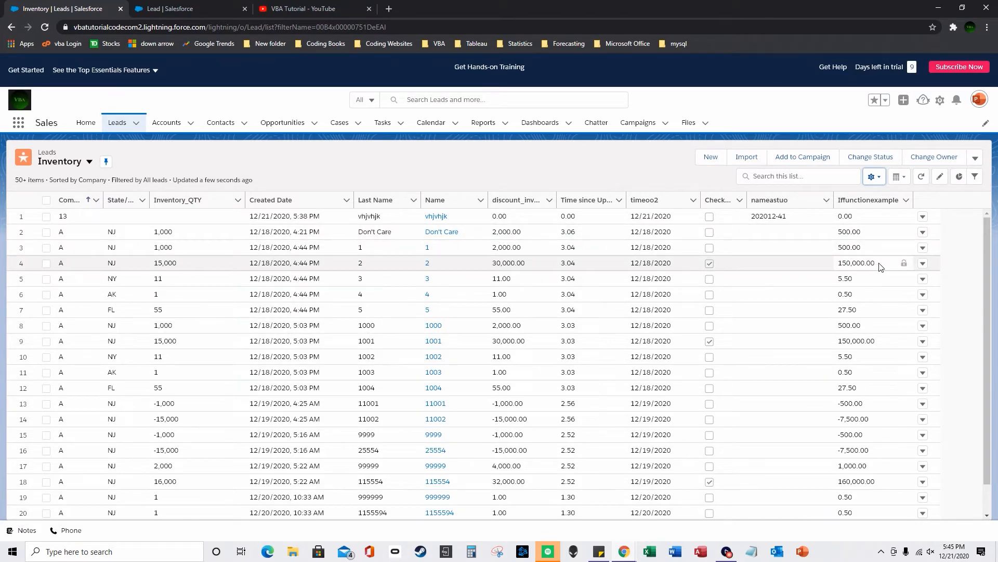
pyautogui.click(172, 9)
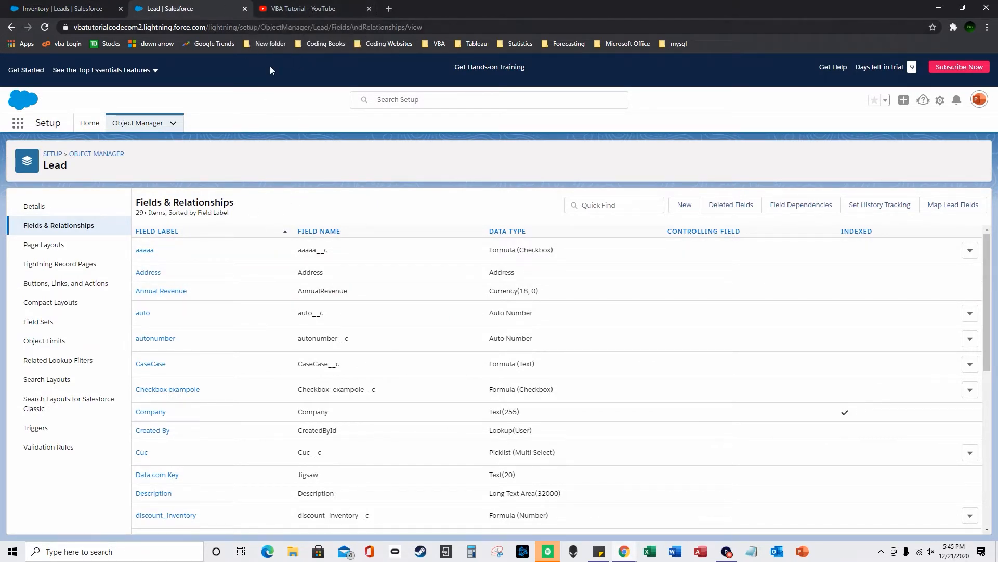
# - Start another Lead custom field, briefly opening a blank Excel workbook along the way
pyautogui.click(685, 205)
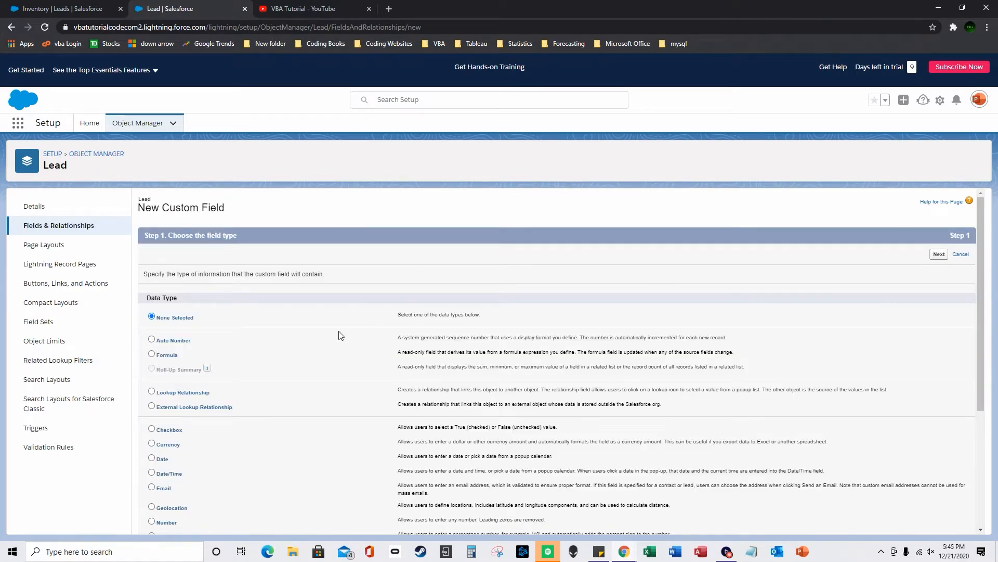
pyautogui.scroll(-3, 172, 401)
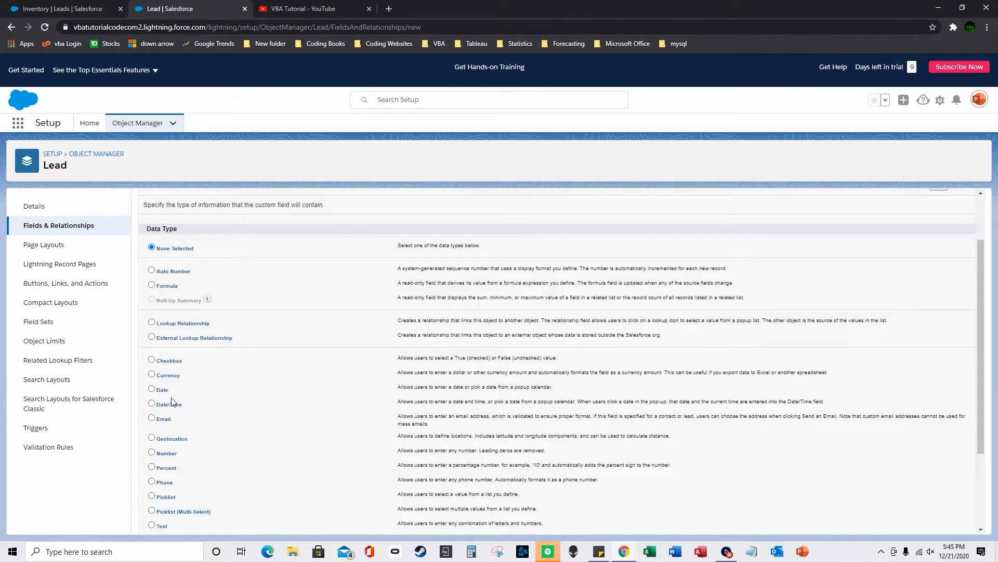
pyautogui.scroll(-2, 167, 411)
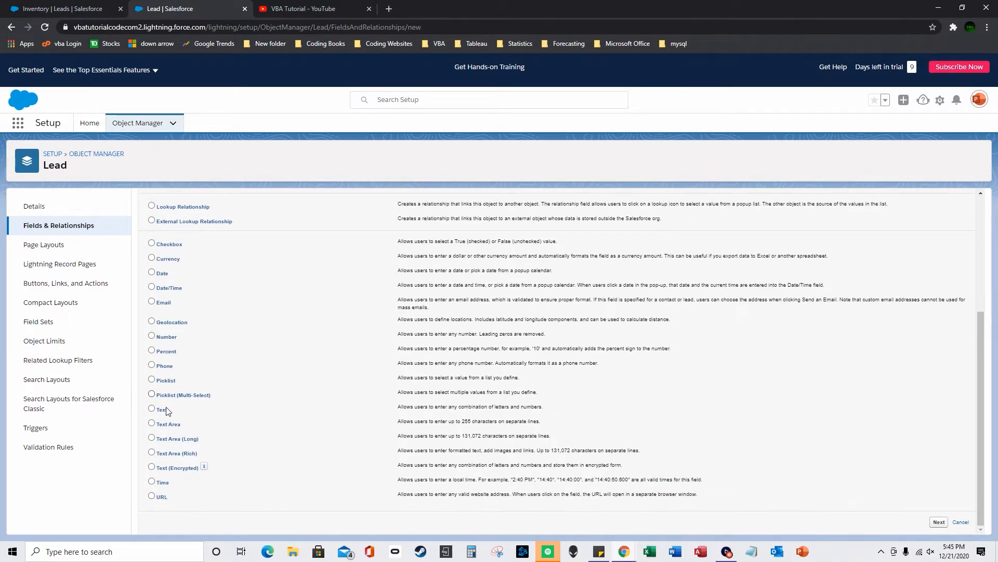
pyautogui.scroll(1, 161, 409)
pyautogui.scroll(-1, 164, 364)
pyautogui.click(650, 552)
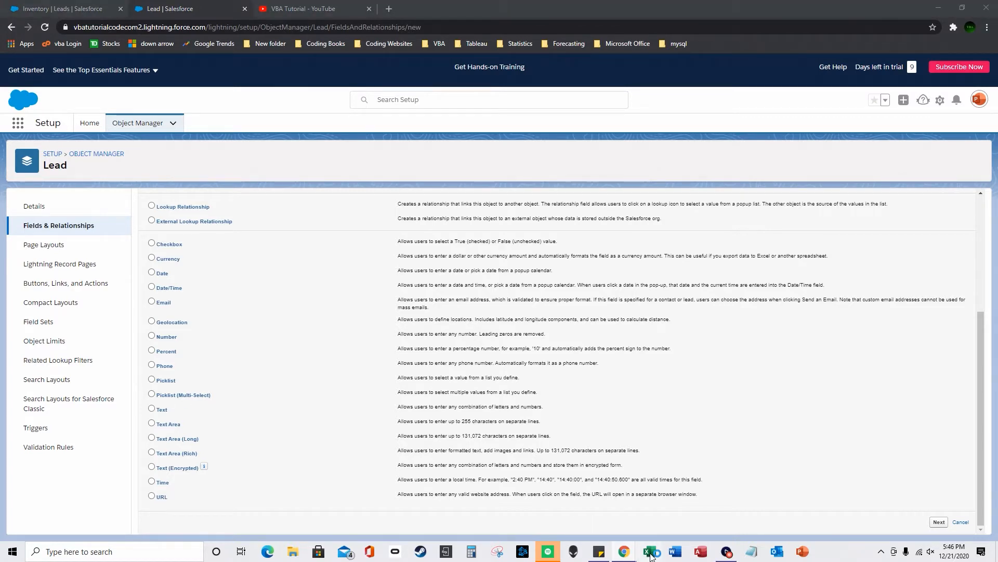
pyautogui.click(713, 299)
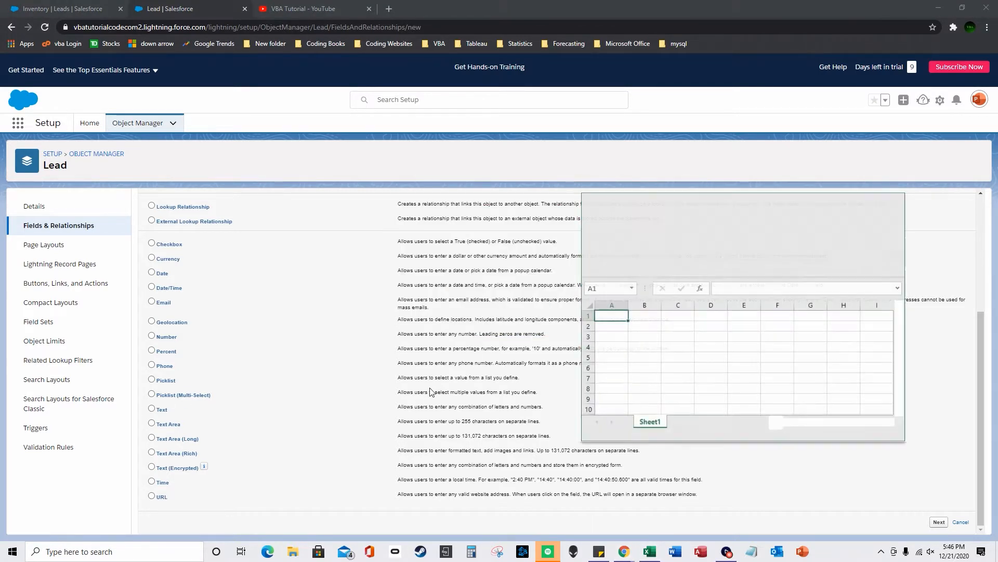
pyautogui.scroll(1, 241, 327)
pyautogui.click(221, 342)
# - Choose Formula as the field's data type and advance to the output-type step
pyautogui.click(151, 404)
pyautogui.scroll(-2, 218, 364)
pyautogui.scroll(3, 217, 346)
pyautogui.click(152, 273)
pyautogui.scroll(-2, 408, 341)
pyautogui.click(938, 522)
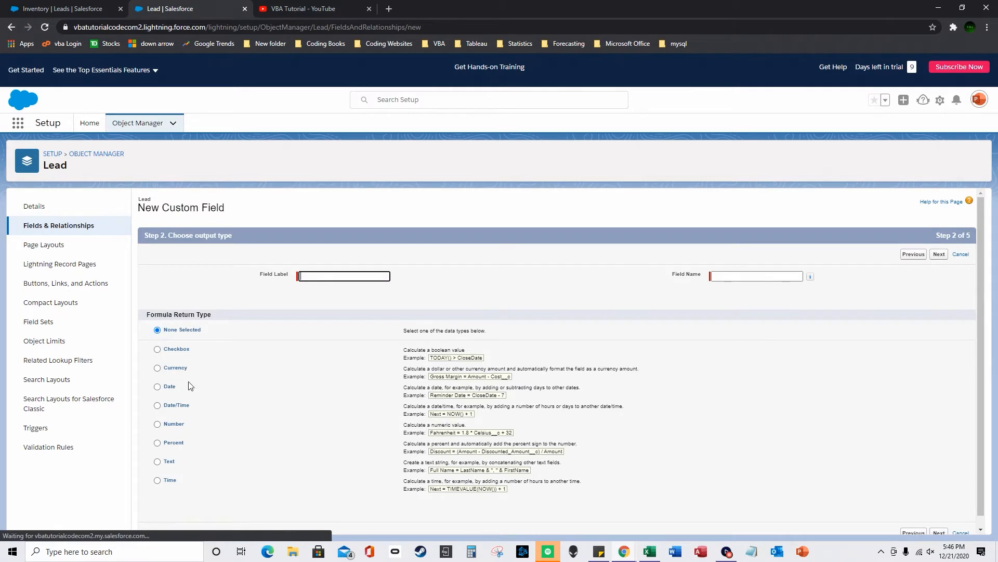
# - Give the formula a Number return type and the label 'ifffff'
pyautogui.click(157, 424)
pyautogui.click(323, 276)
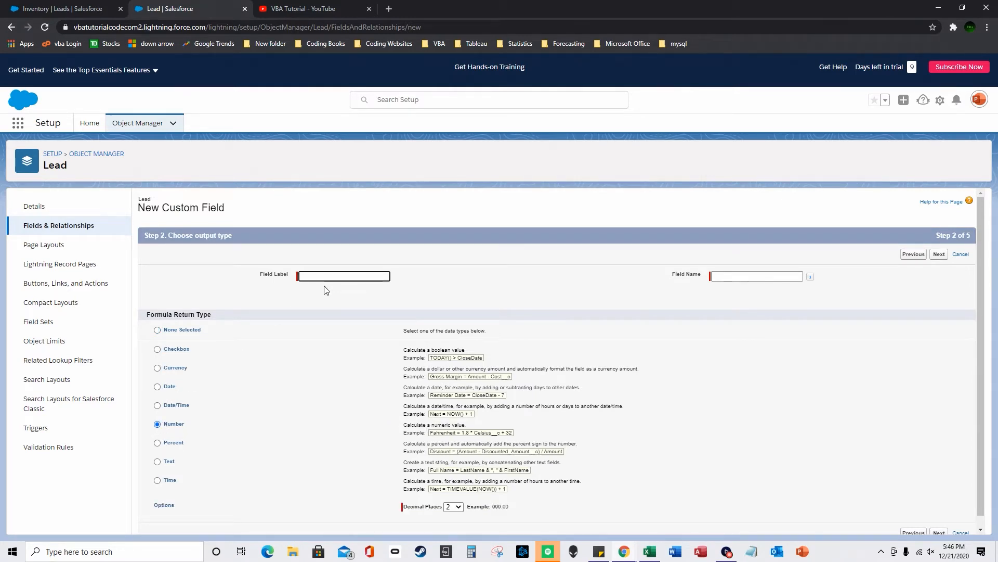
pyautogui.write('ifffff')
pyautogui.press('Tab')
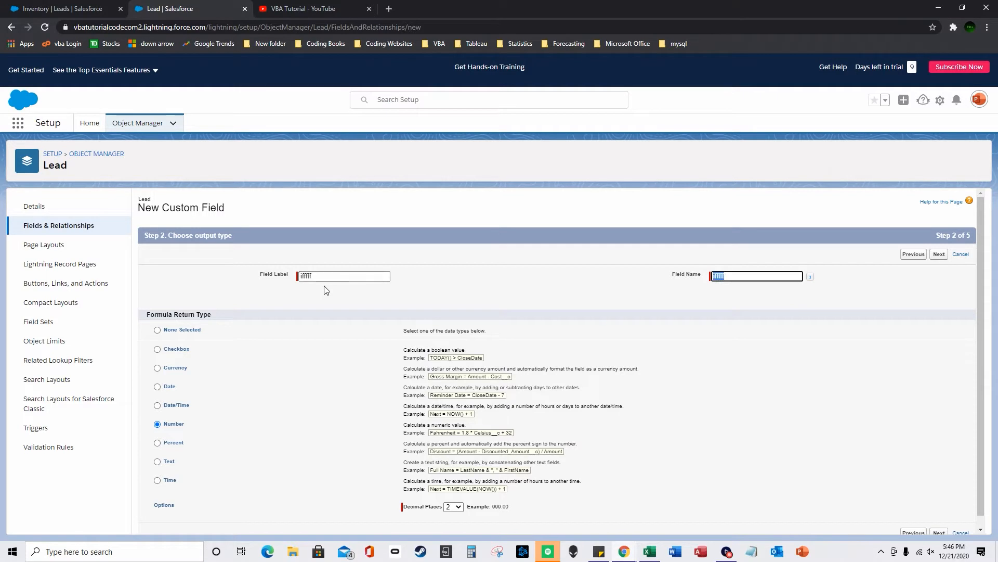
pyautogui.click(939, 254)
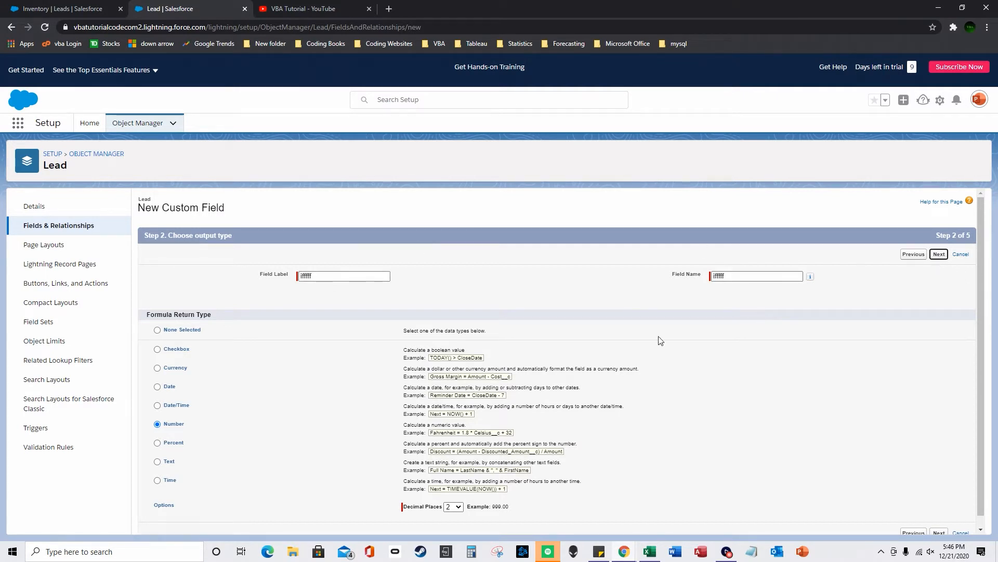
# - Insert the IF function template into the formula box
pyautogui.moveTo(840, 358); pyautogui.dragTo(840, 373)
pyautogui.scroll(2, 796, 372)
pyautogui.click(782, 366)
pyautogui.doubleClick(781, 367)
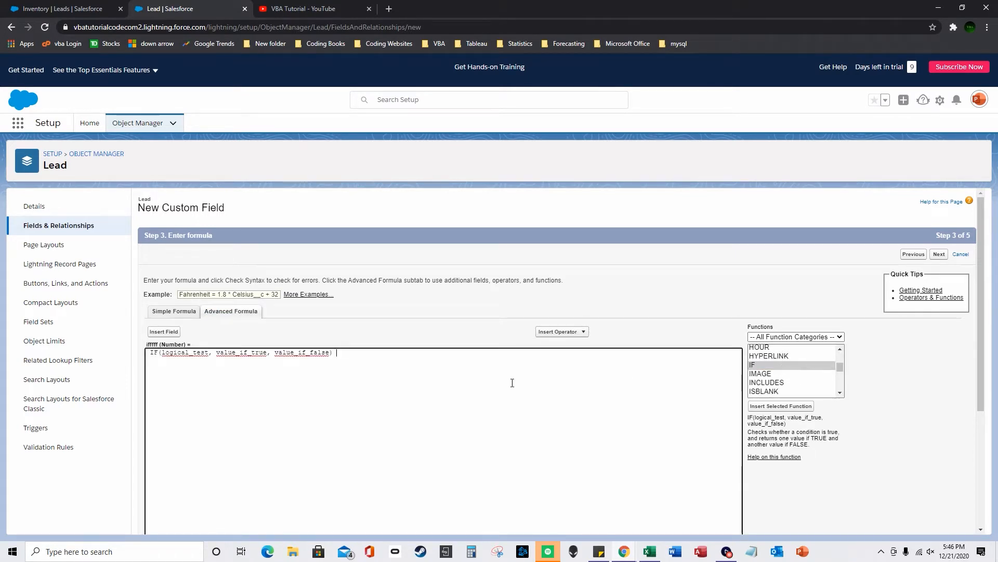
# - Replace the logical_test placeholder with an OR function template
pyautogui.doubleClick(196, 353)
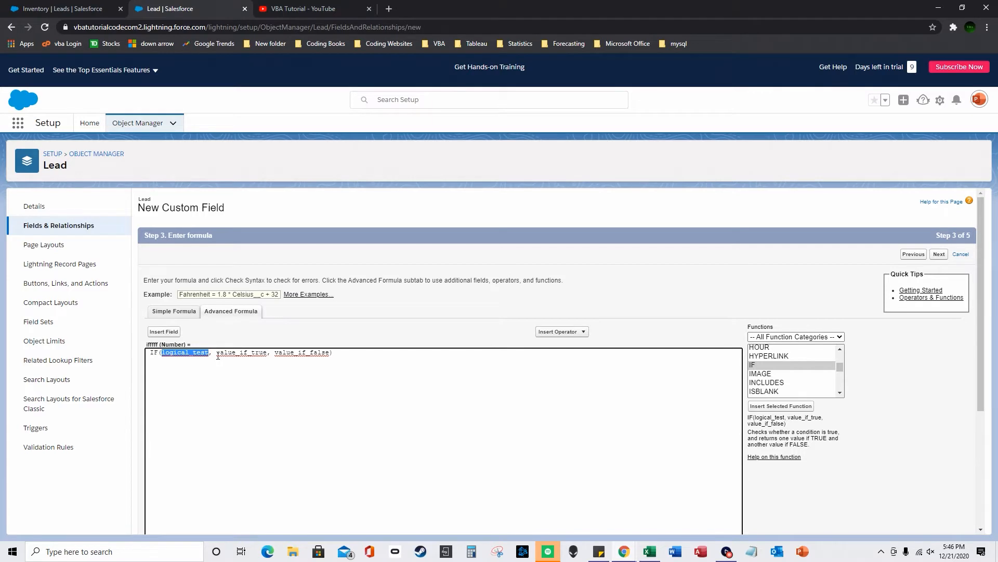
pyautogui.press('BackSpace')
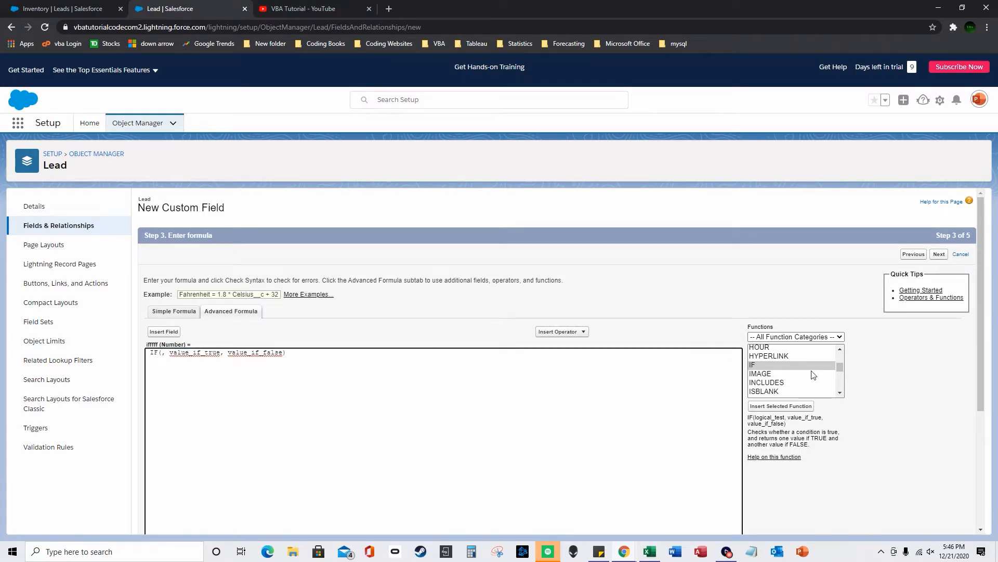
pyautogui.scroll(4, 814, 374)
pyautogui.scroll(-4, 785, 369)
pyautogui.scroll(-6, 781, 369)
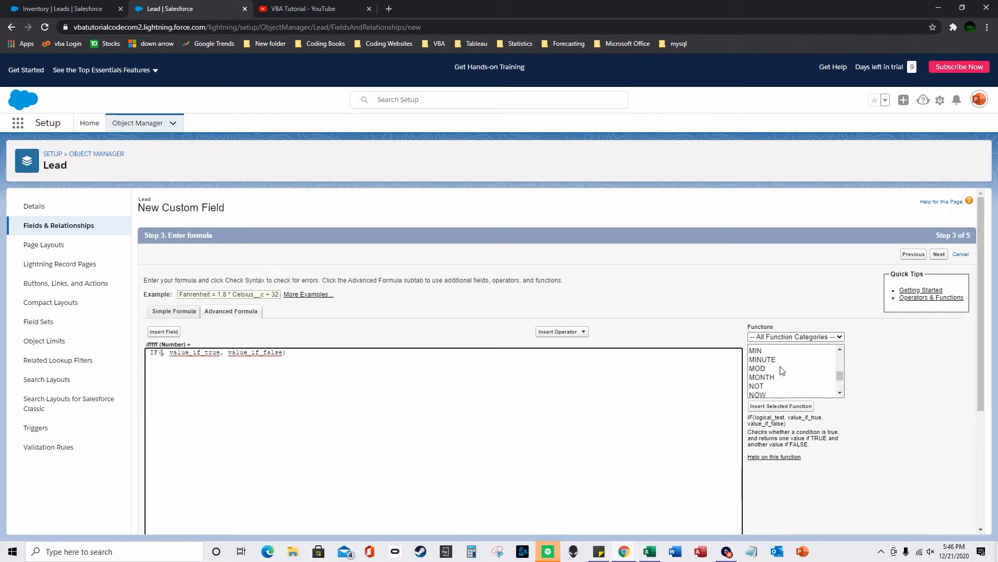
pyautogui.scroll(-2, 782, 371)
pyautogui.doubleClick(772, 377)
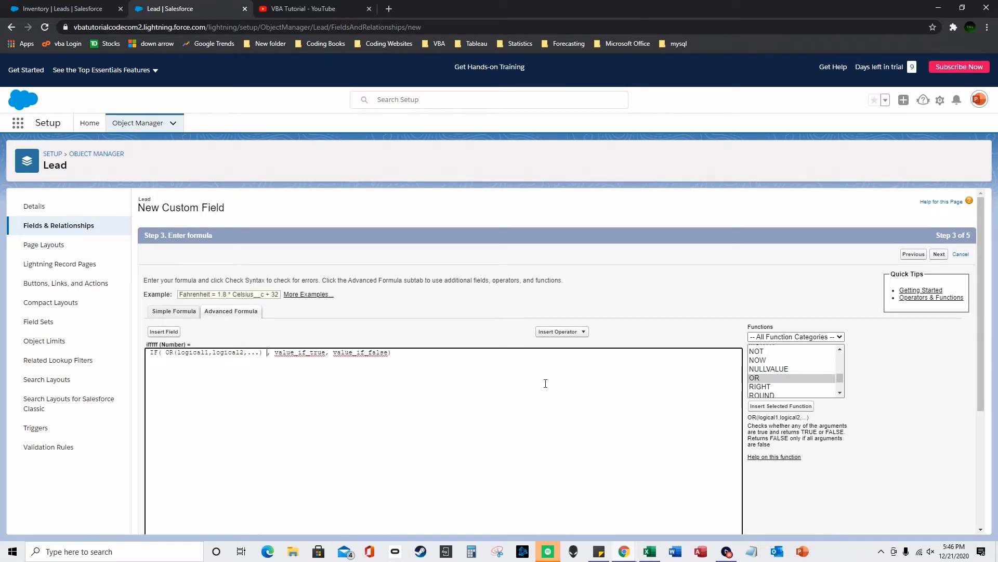
# - Delete the OR's extra '...' argument, leaving logical1 and logical2, and select logical1
pyautogui.click(202, 352)
pyautogui.doubleClick(202, 353)
pyautogui.moveTo(325, 353); pyautogui.dragTo(275, 358)
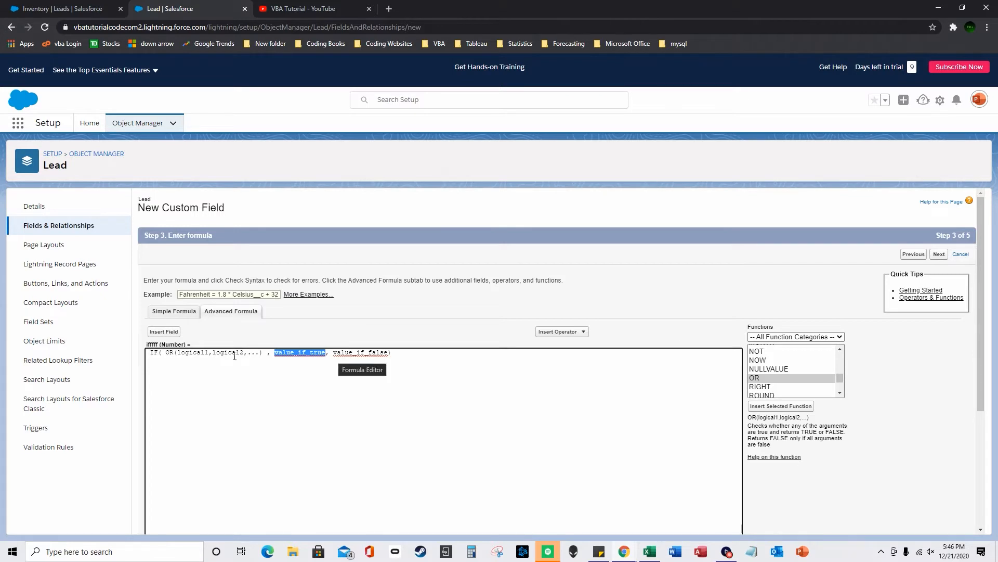
pyautogui.moveTo(239, 353); pyautogui.dragTo(177, 353)
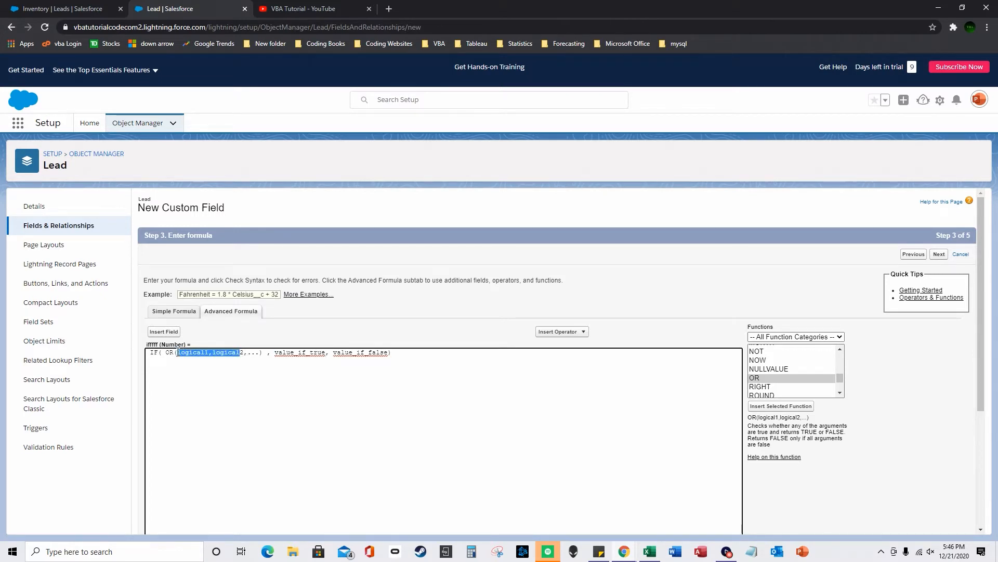
pyautogui.moveTo(334, 353); pyautogui.dragTo(387, 353)
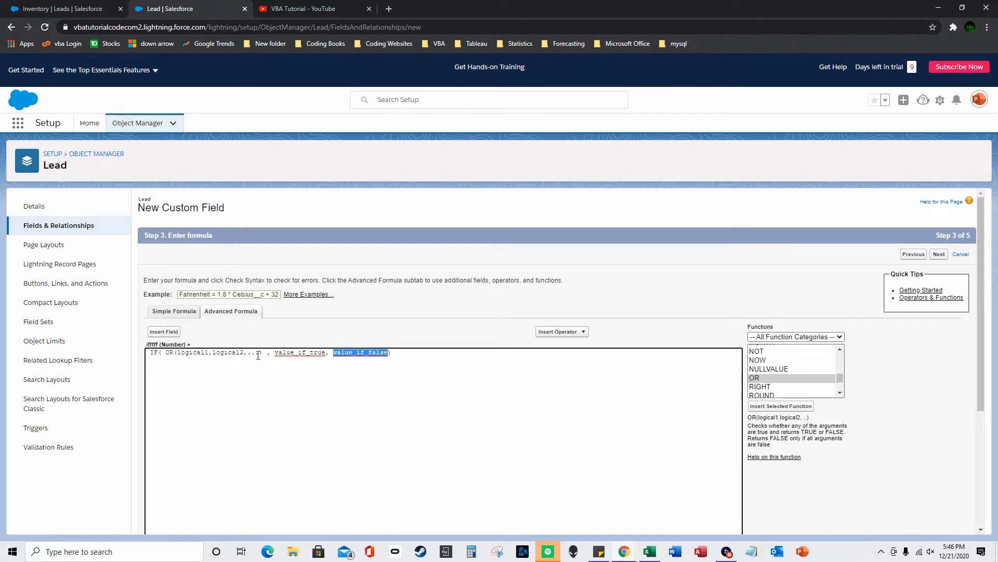
pyautogui.moveTo(177, 353); pyautogui.dragTo(203, 348)
pyautogui.moveTo(277, 353); pyautogui.dragTo(323, 353)
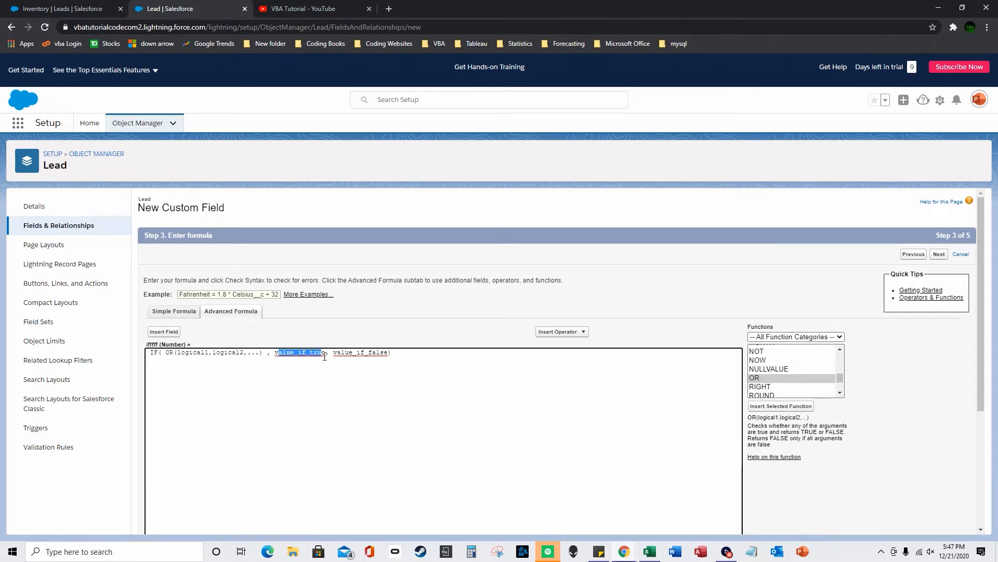
pyautogui.moveTo(261, 354); pyautogui.dragTo(249, 357)
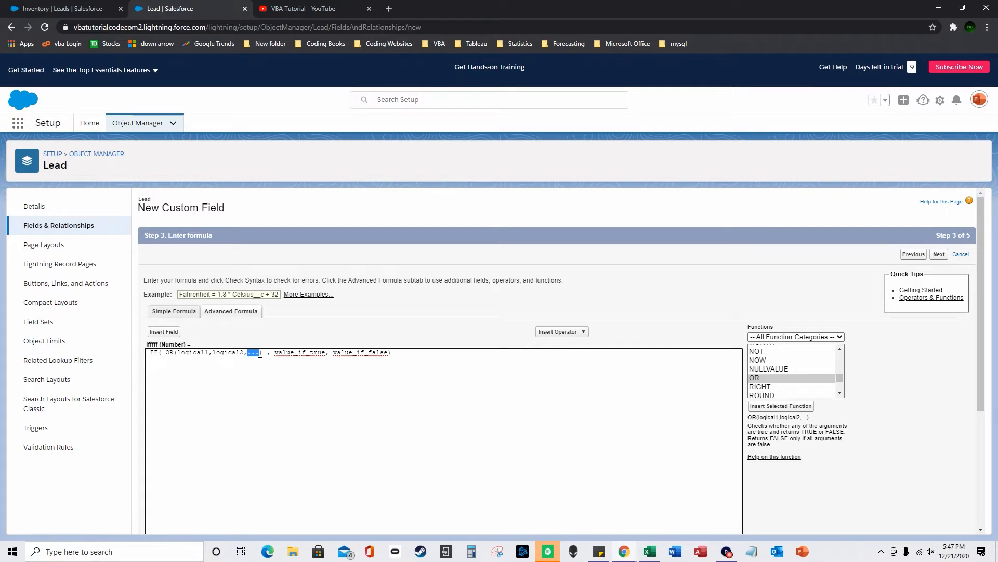
pyautogui.press('BackSpace')
pyautogui.press('BackSpace')
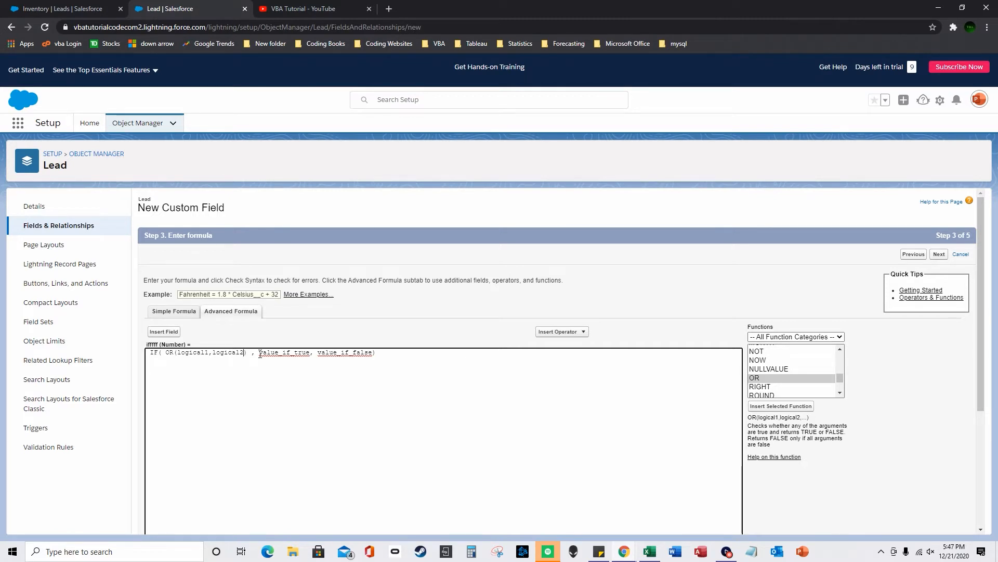
pyautogui.press('Left')
pyautogui.press('Left')
pyautogui.hotkey('ctrl', 'shift', 'Left')
# - Set the OR's first condition to Inventory_QTY__c >5000 and delete the logical2 placeholder
pyautogui.click(165, 332)
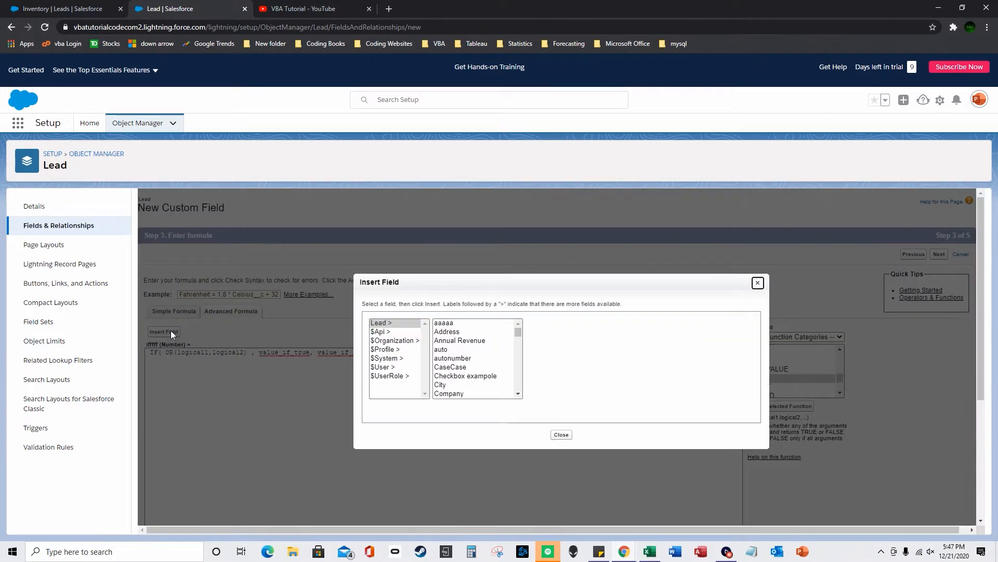
pyautogui.scroll(-5, 514, 357)
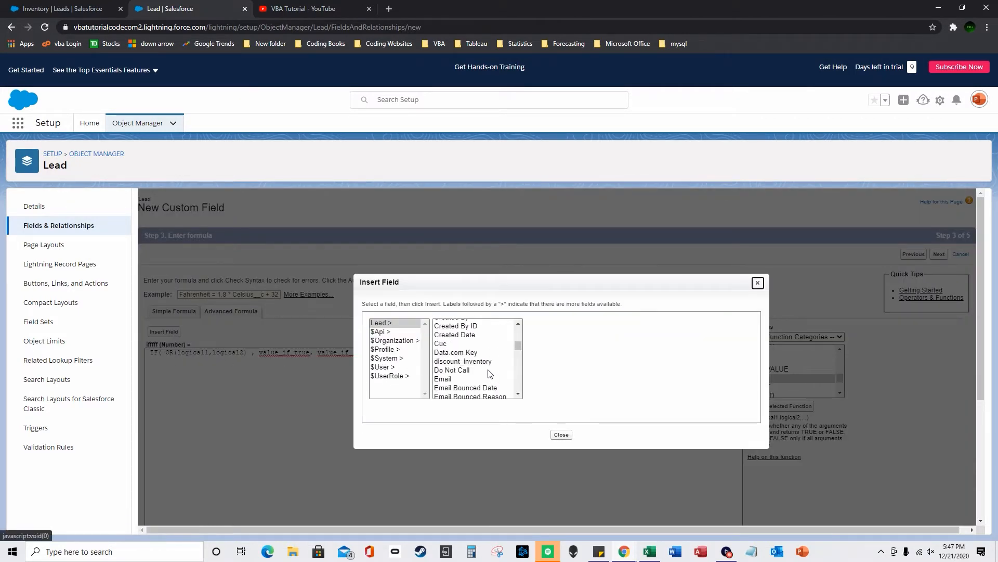
pyautogui.scroll(-2, 489, 374)
pyautogui.scroll(-4, 489, 374)
pyautogui.scroll(2, 487, 333)
pyautogui.click(484, 346)
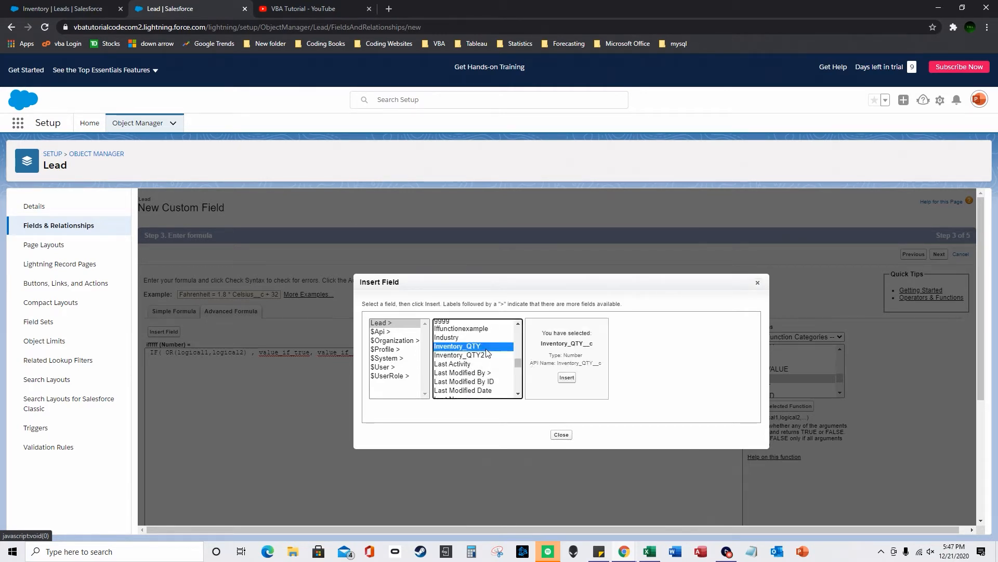
pyautogui.click(565, 377)
pyautogui.write('>')
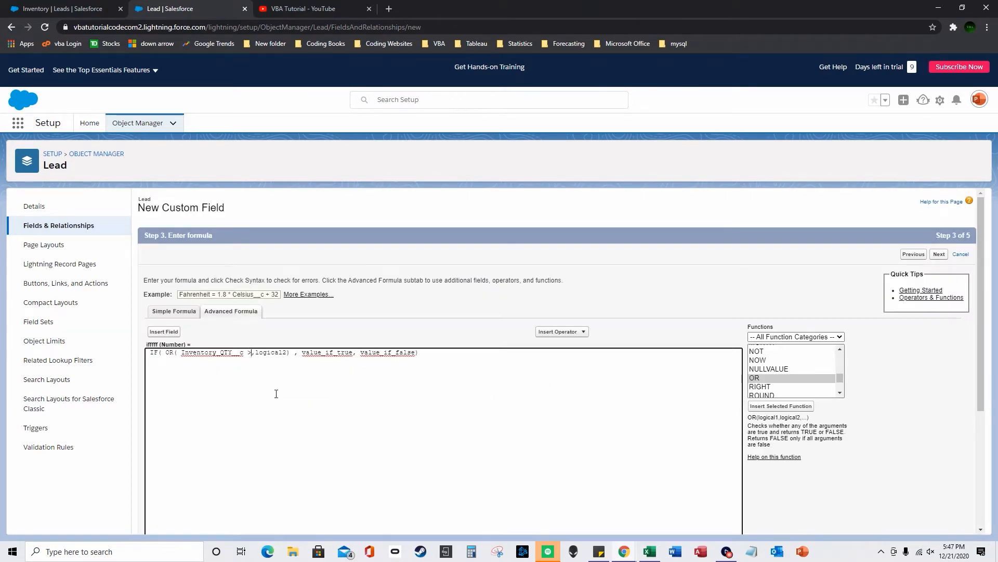
pyautogui.write('5000')
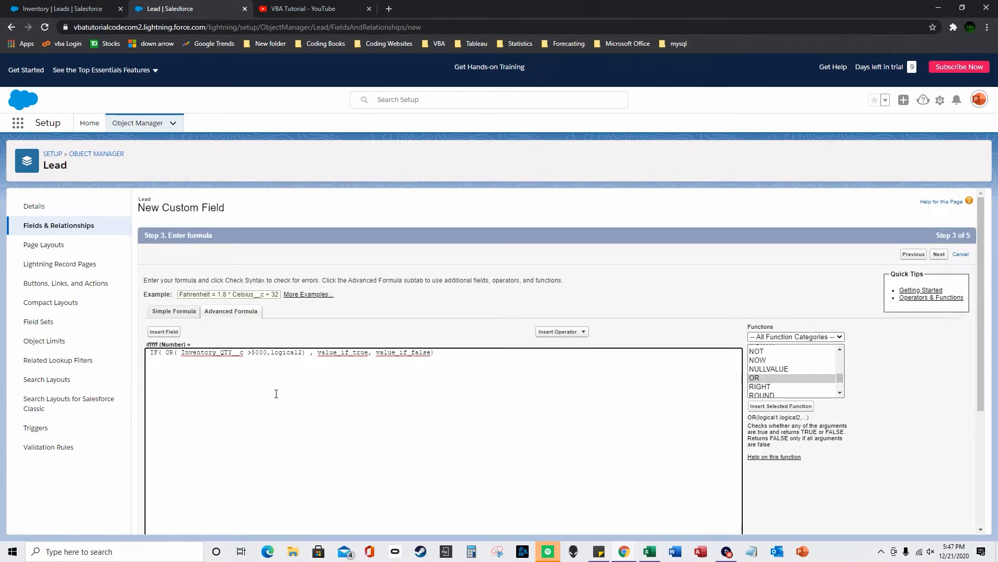
pyautogui.hotkey('ctrl', 'shift', 'Right')
pyautogui.press('Delete')
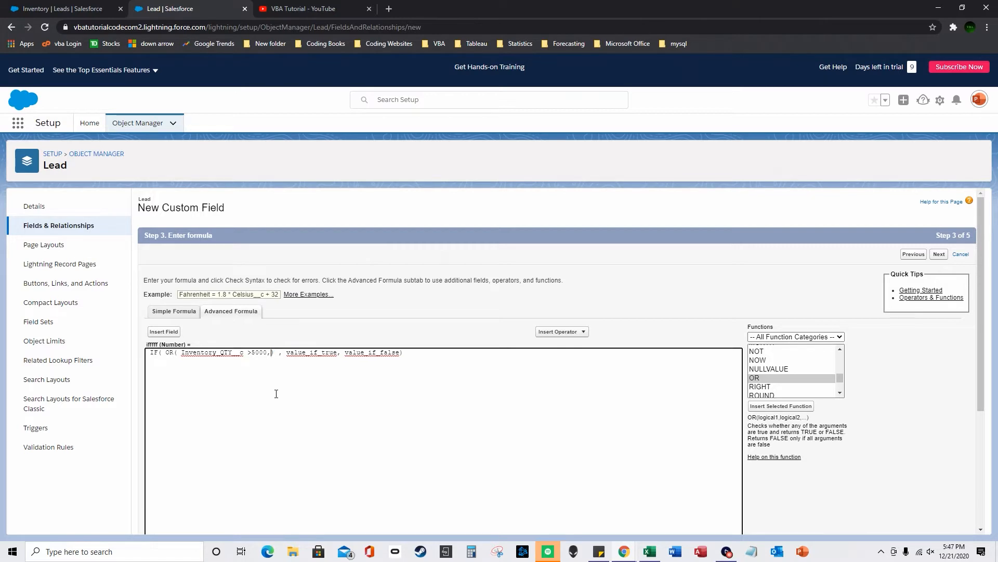
# - Glance at the Inventory list, then insert the State field as the second condition
pyautogui.click(62, 9)
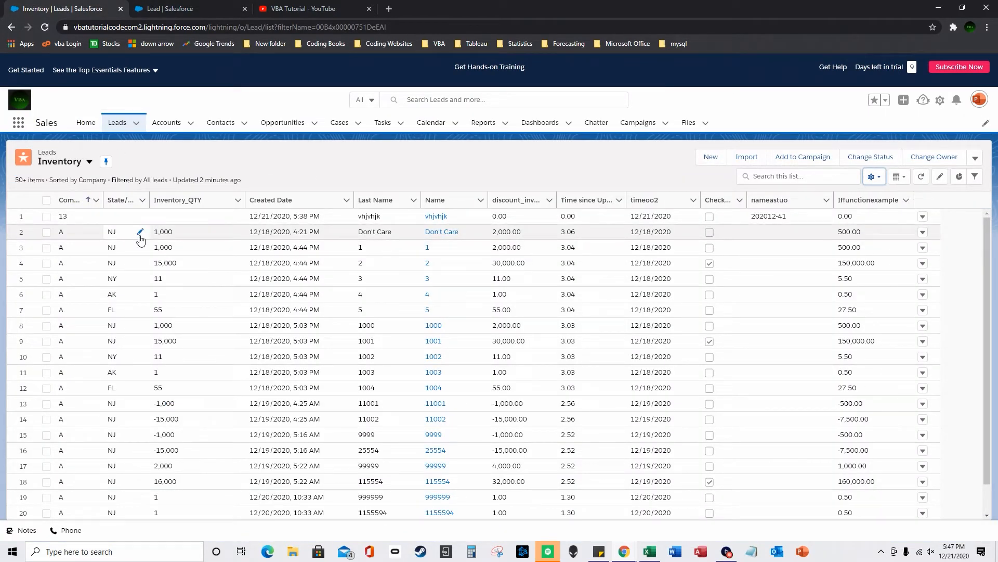
pyautogui.click(139, 9)
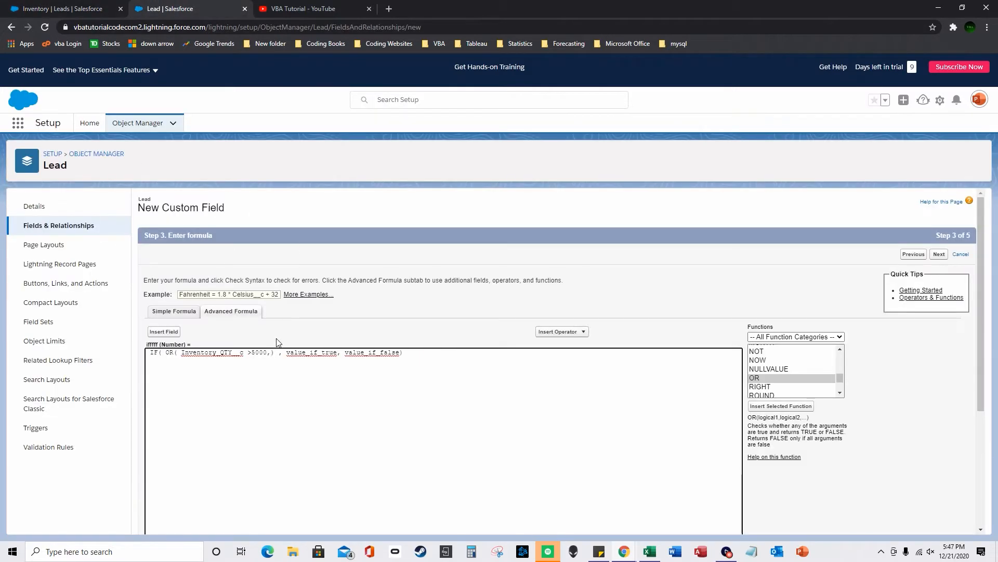
pyautogui.click(164, 331)
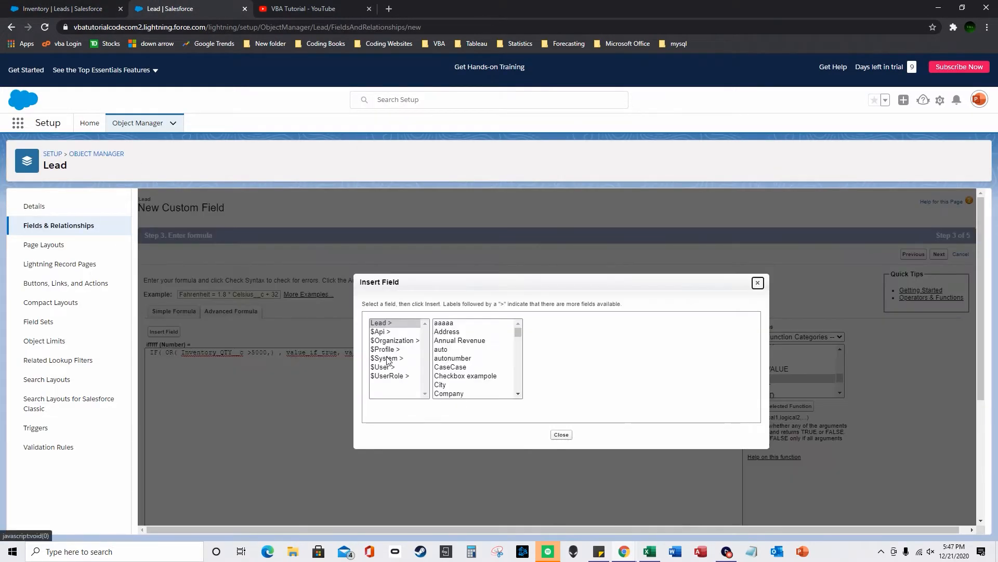
pyautogui.scroll(-12, 478, 383)
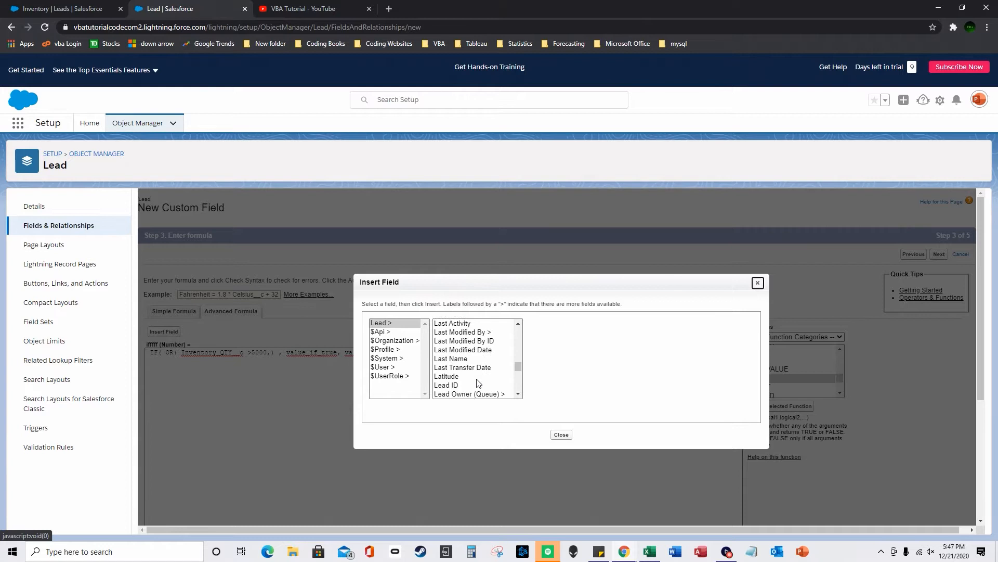
pyautogui.click(477, 379)
pyautogui.click(551, 384)
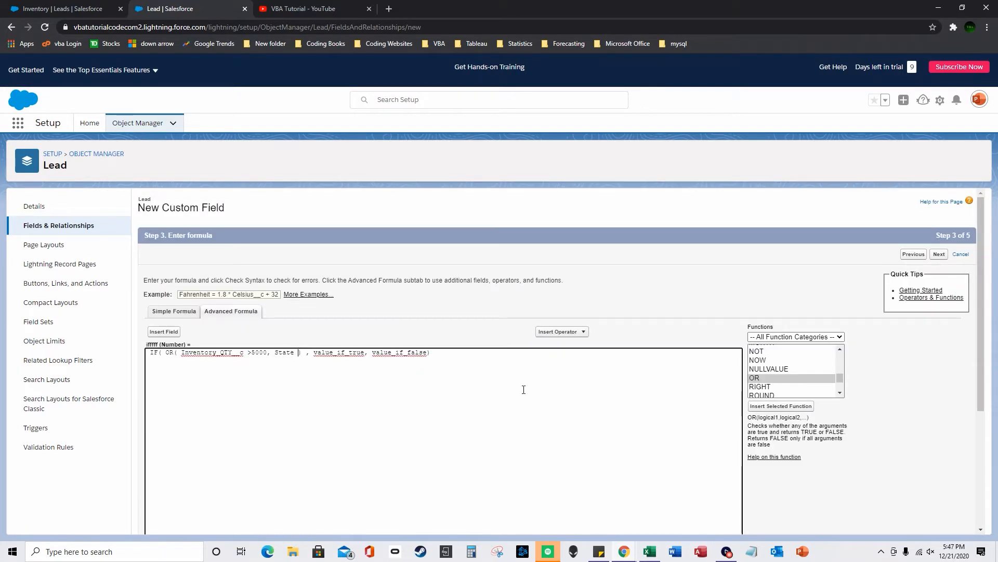
# - Complete the condition as State ="NY" and set the results to 1 and 0
pyautogui.write('="NY"')
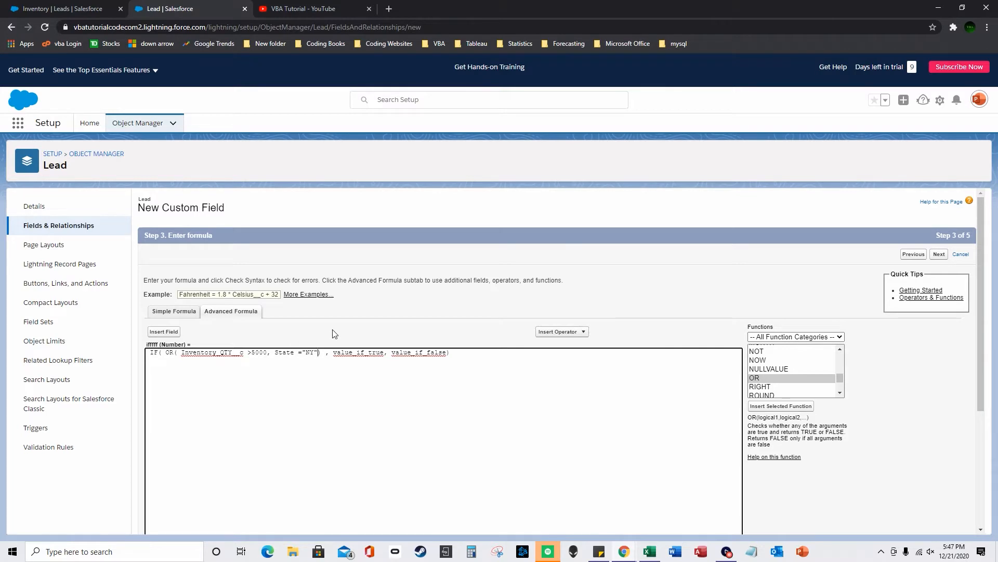
pyautogui.moveTo(335, 352); pyautogui.dragTo(381, 351)
pyautogui.write('1')
pyautogui.moveTo(345, 352); pyautogui.dragTo(403, 347)
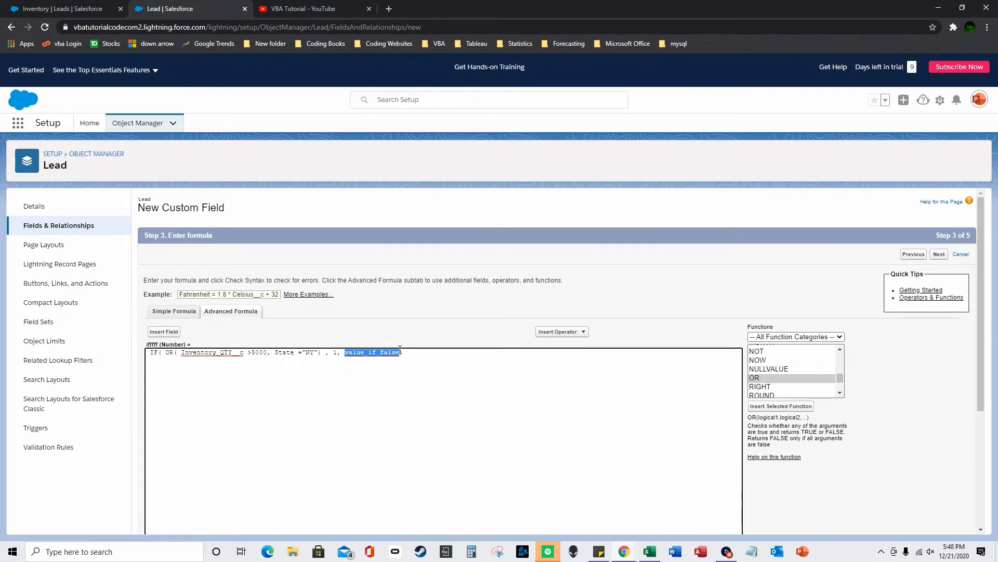
pyautogui.write('0')
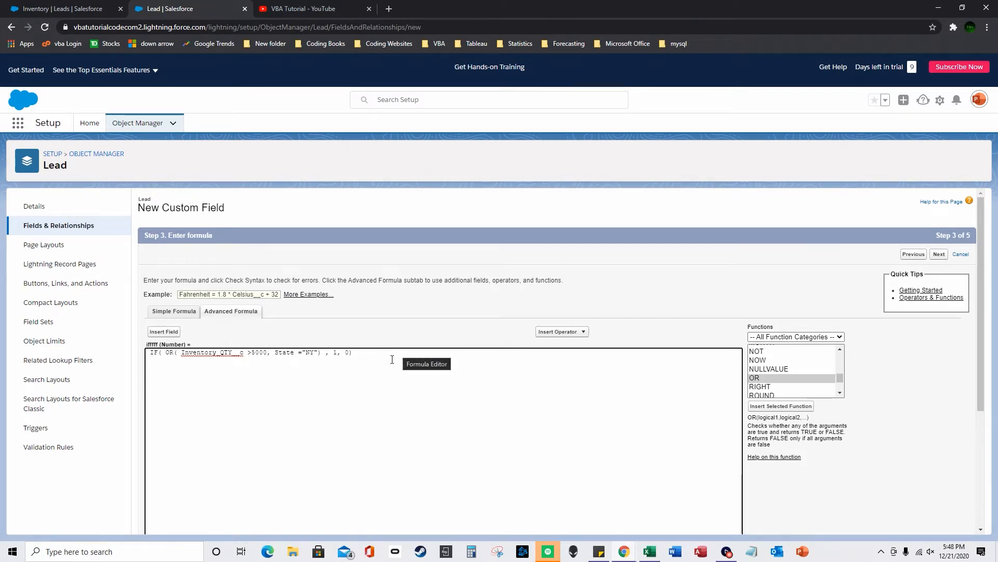
# - Check the formula's syntax and save the field with default visibility settings
pyautogui.scroll(-3, 554, 327)
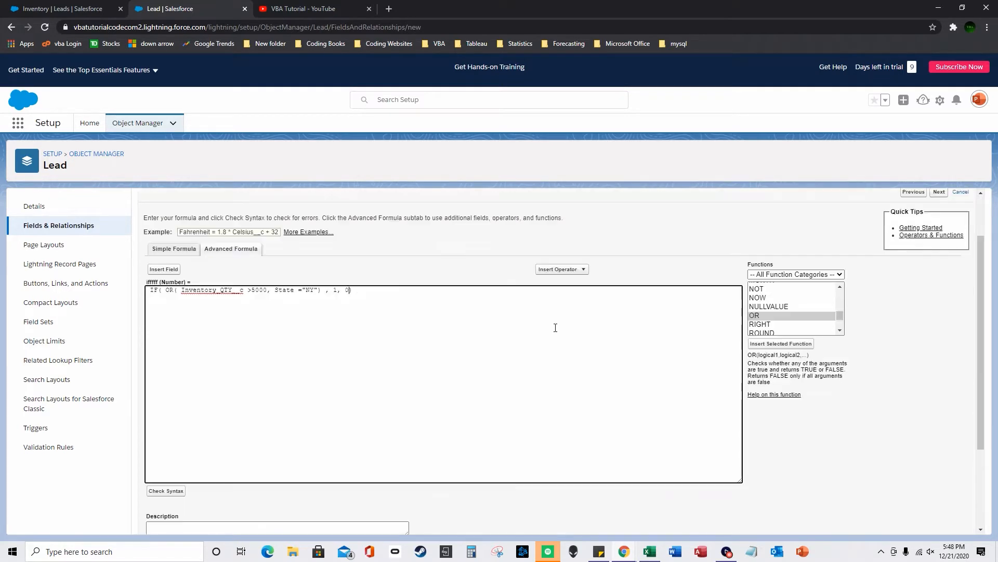
pyautogui.click(166, 379)
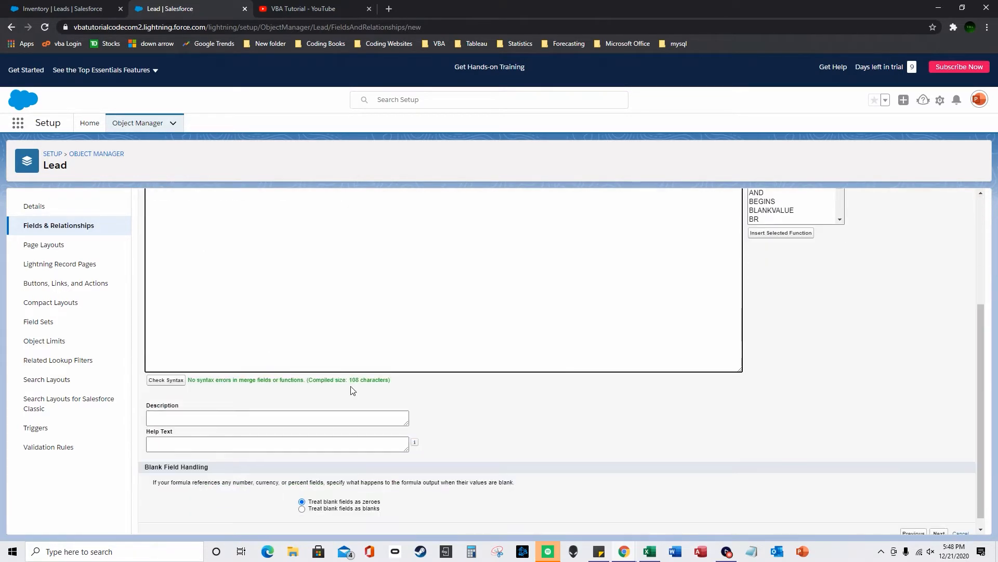
pyautogui.scroll(-1, 900, 468)
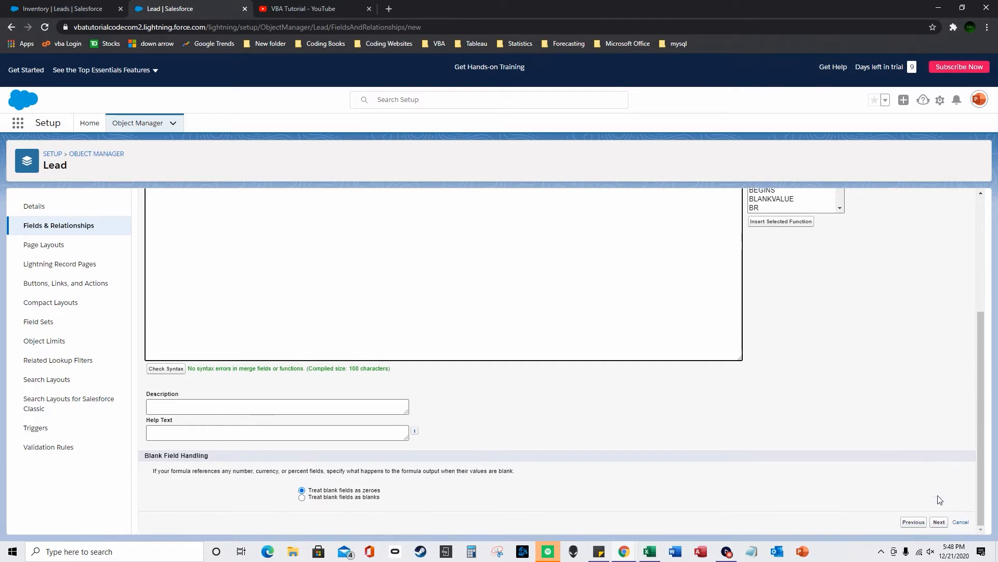
pyautogui.click(938, 523)
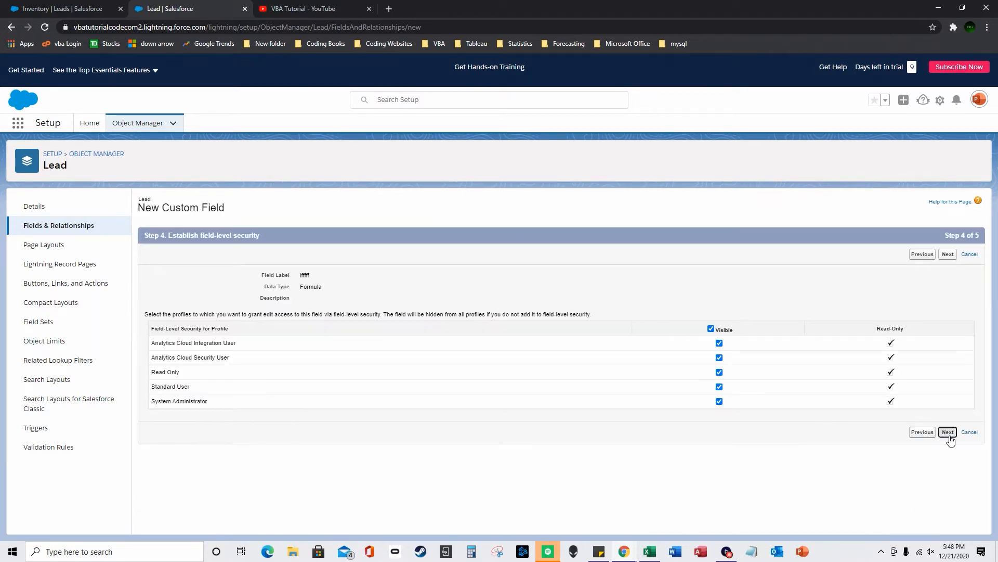
pyautogui.click(947, 435)
pyautogui.click(946, 394)
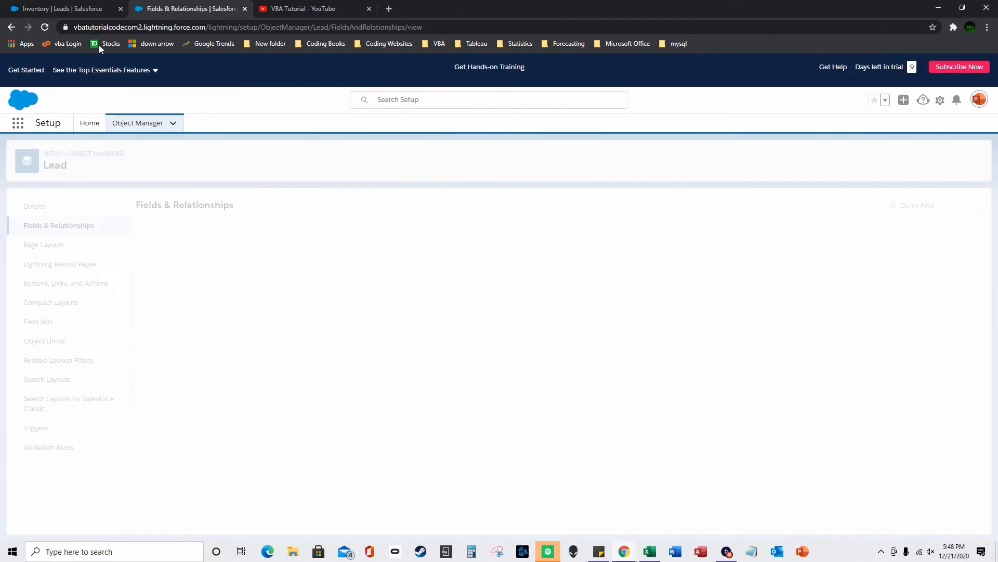
# - Reload the Inventory leads list and add the iffff field to its visible columns
pyautogui.click(63, 9)
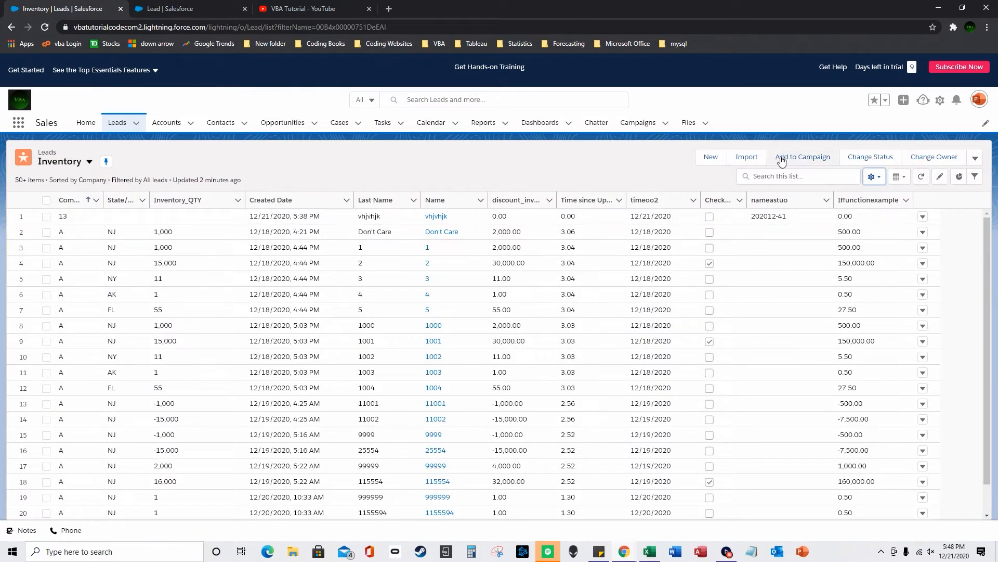
pyautogui.click(44, 26)
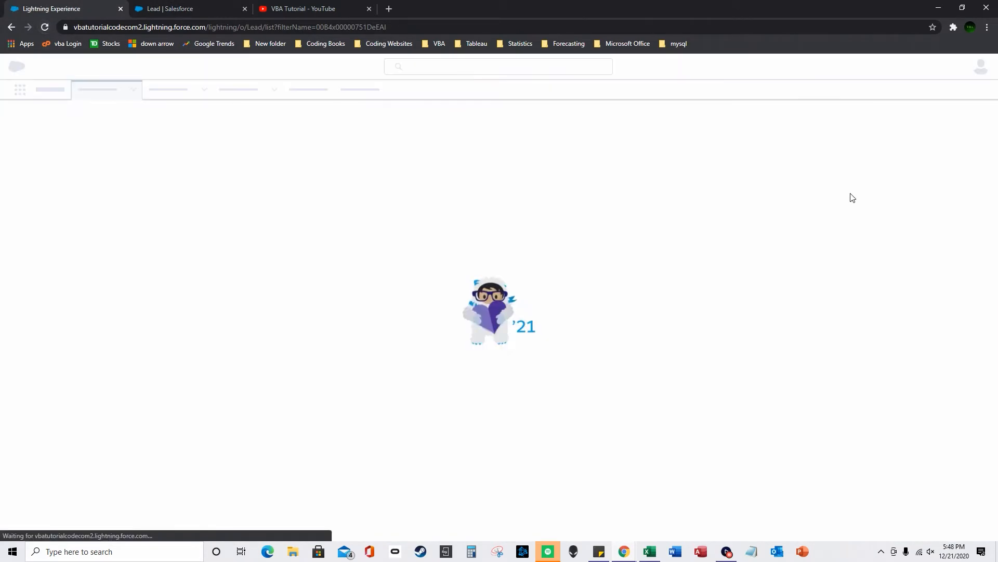
pyautogui.click(878, 145)
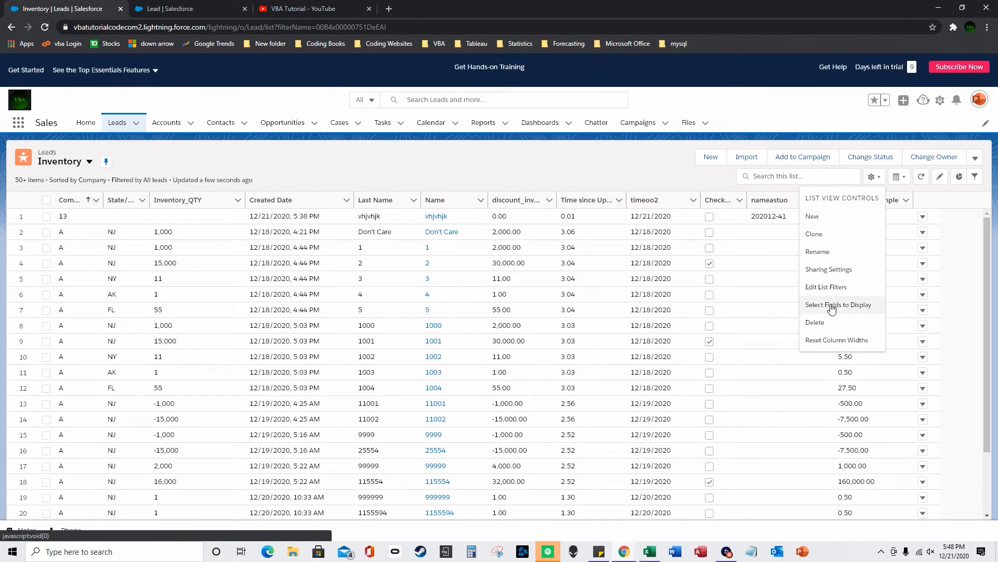
pyautogui.click(836, 304)
pyautogui.moveTo(486, 262); pyautogui.dragTo(486, 304)
pyautogui.click(416, 304)
pyautogui.click(492, 250)
pyautogui.click(650, 394)
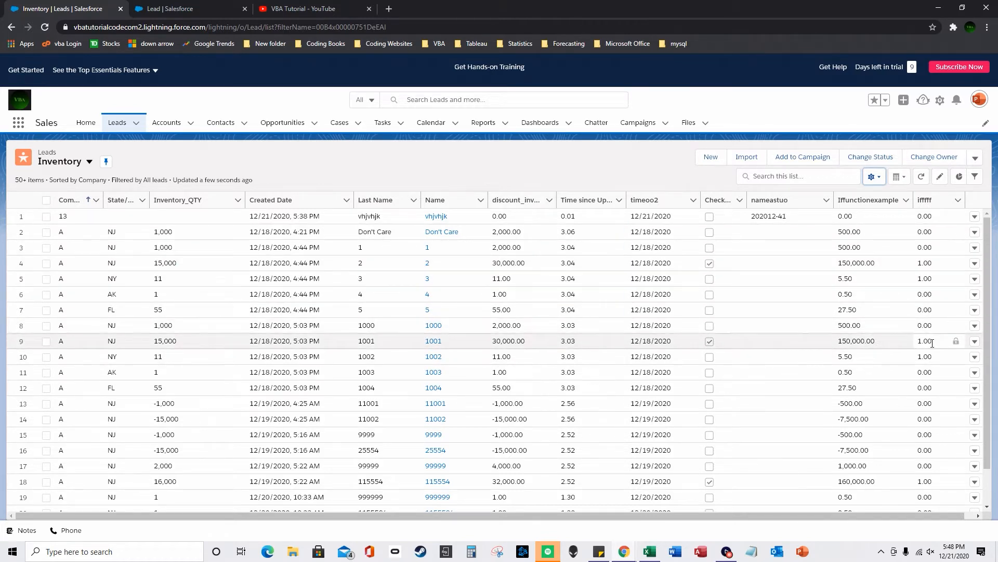
# - Scroll through the leads to review the iffff column's 1.00 and 0.00 values
pyautogui.scroll(-5, 932, 343)
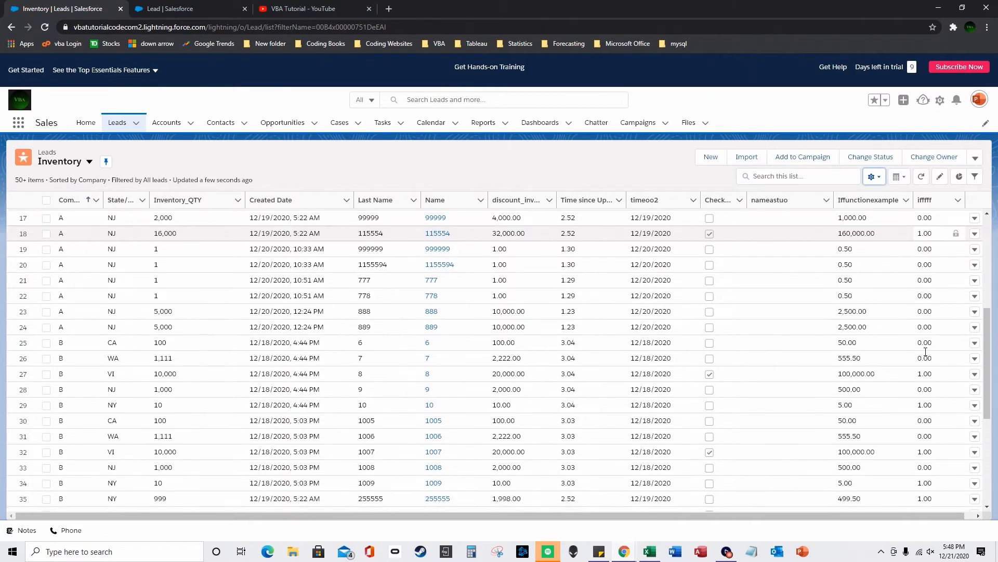
pyautogui.scroll(-1, 486, 414)
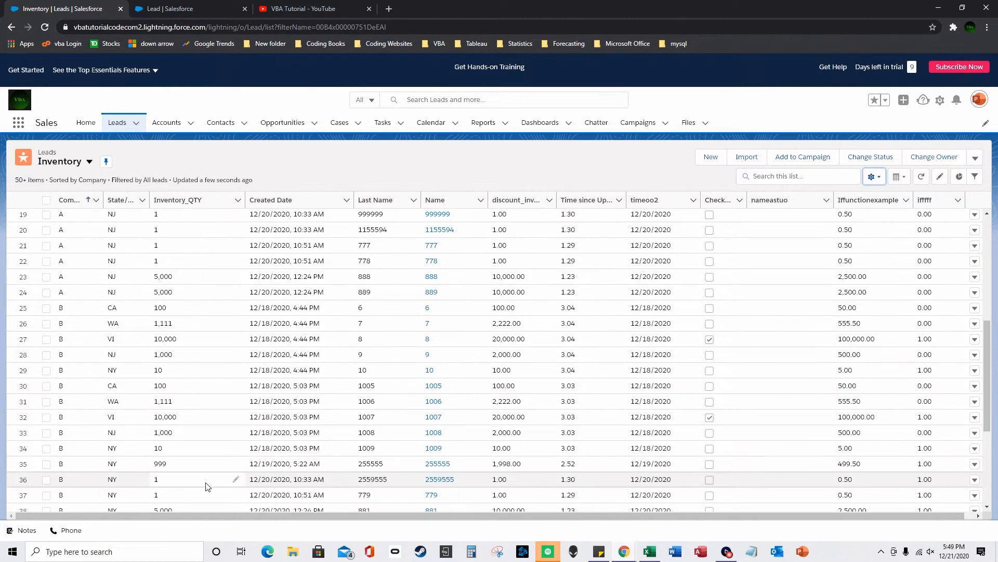
pyautogui.scroll(-3, 207, 486)
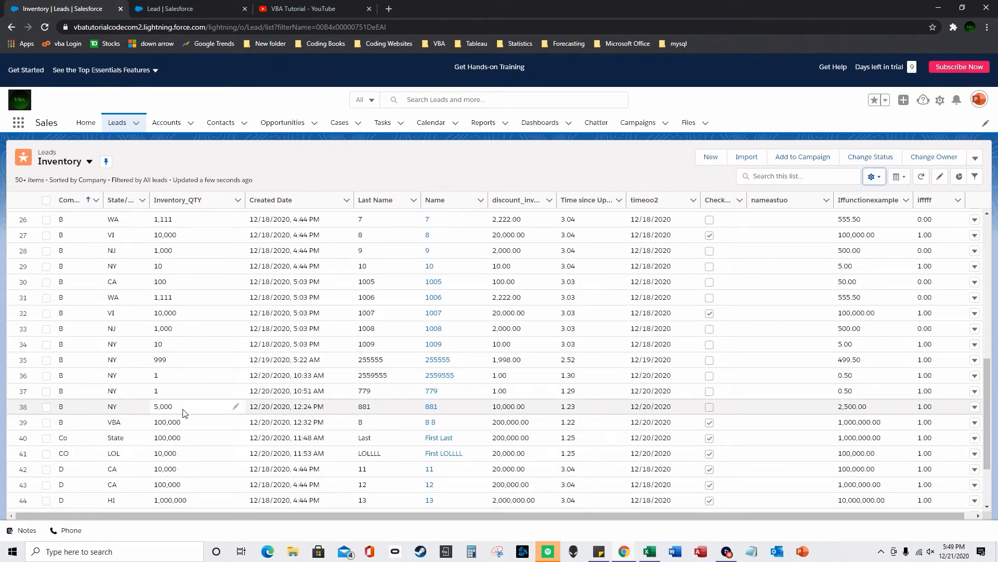
pyautogui.scroll(-4, 183, 413)
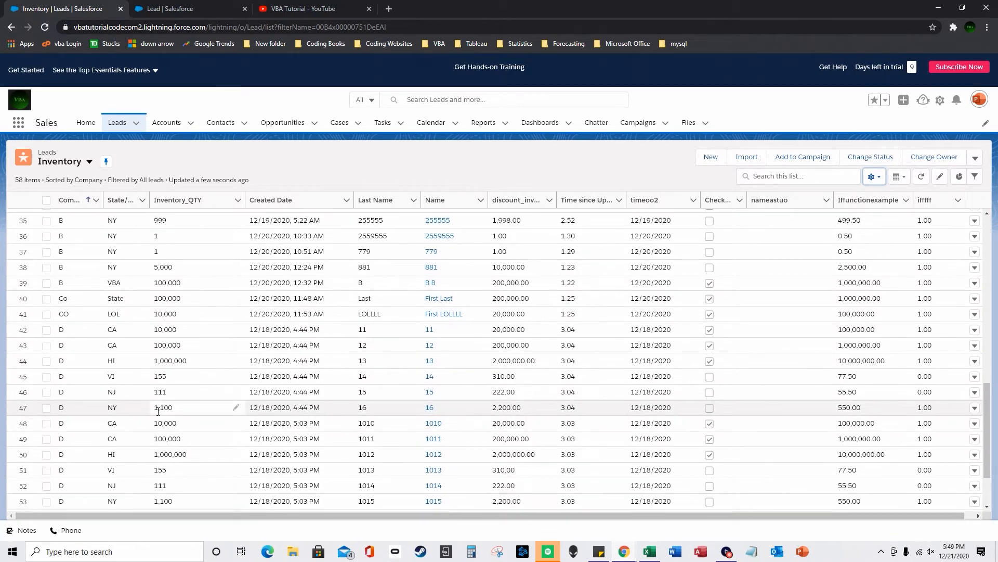
pyautogui.scroll(-2, 159, 414)
pyautogui.scroll(15, 182, 427)
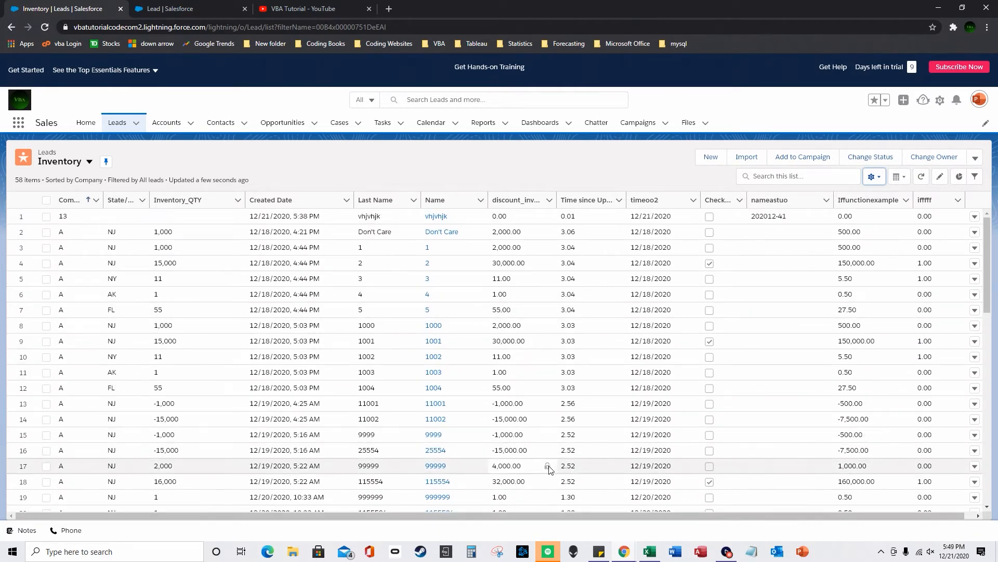
# - Create a new Lead Formula field labelled 'iffffjjjjjj' with Number as its return type
pyautogui.click(182, 6)
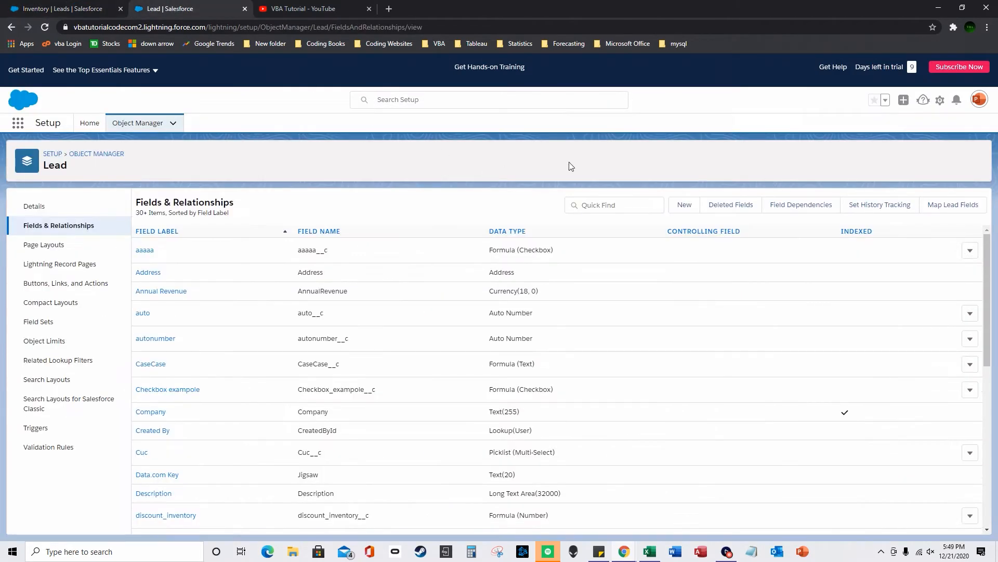
pyautogui.click(676, 204)
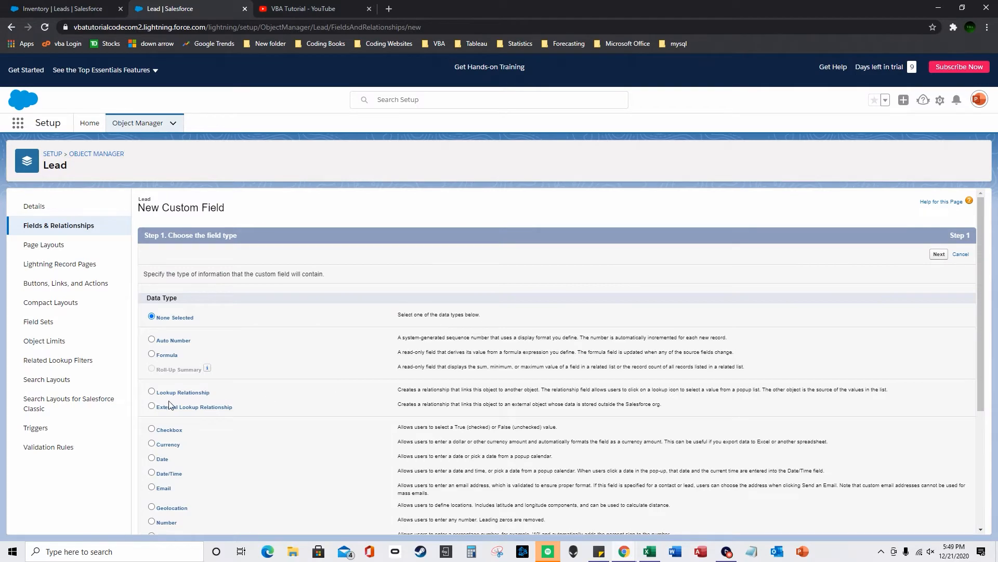
pyautogui.click(152, 354)
pyautogui.scroll(-4, 156, 359)
pyautogui.click(939, 521)
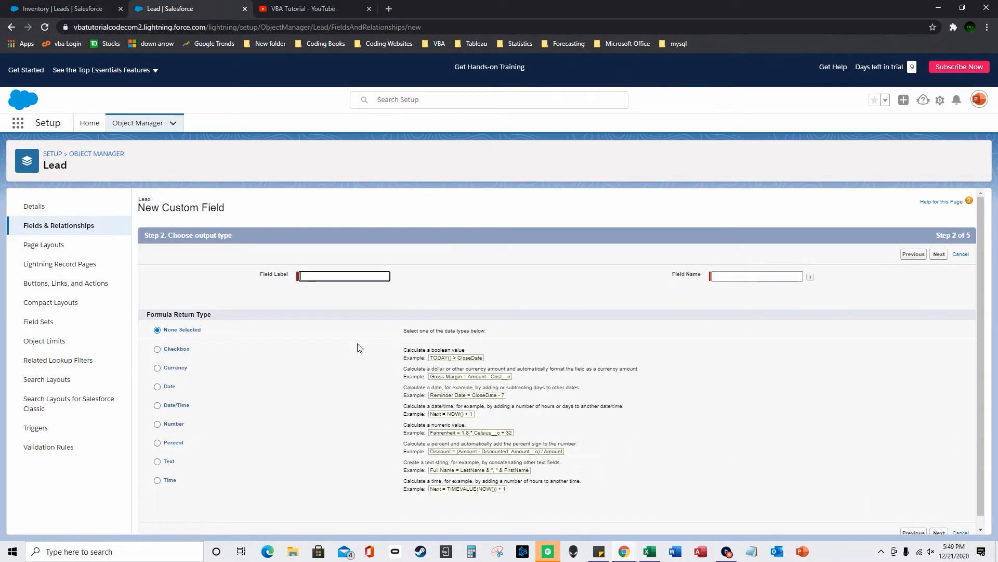
pyautogui.write('iffffjjjjjj')
pyautogui.click(634, 416)
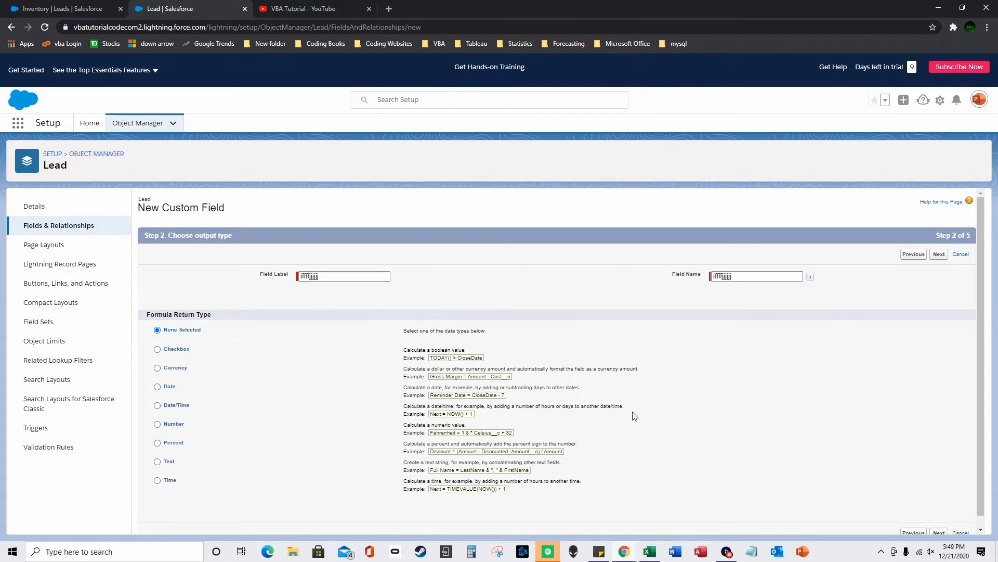
pyautogui.click(157, 424)
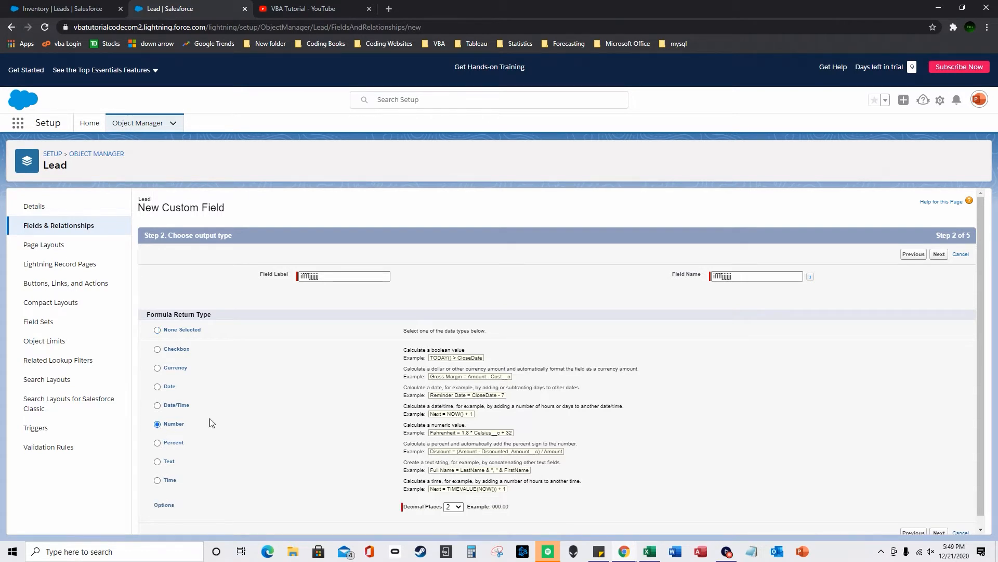
pyautogui.scroll(-1, 590, 419)
pyautogui.click(936, 526)
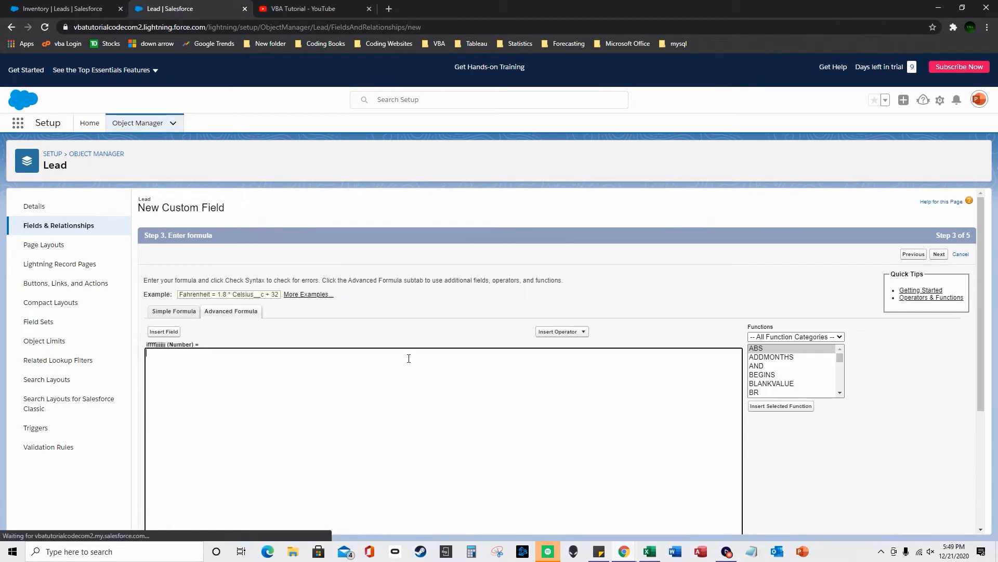
# - Insert the IF function and replace its logical_test placeholder with AND
pyautogui.scroll(-1, 743, 382)
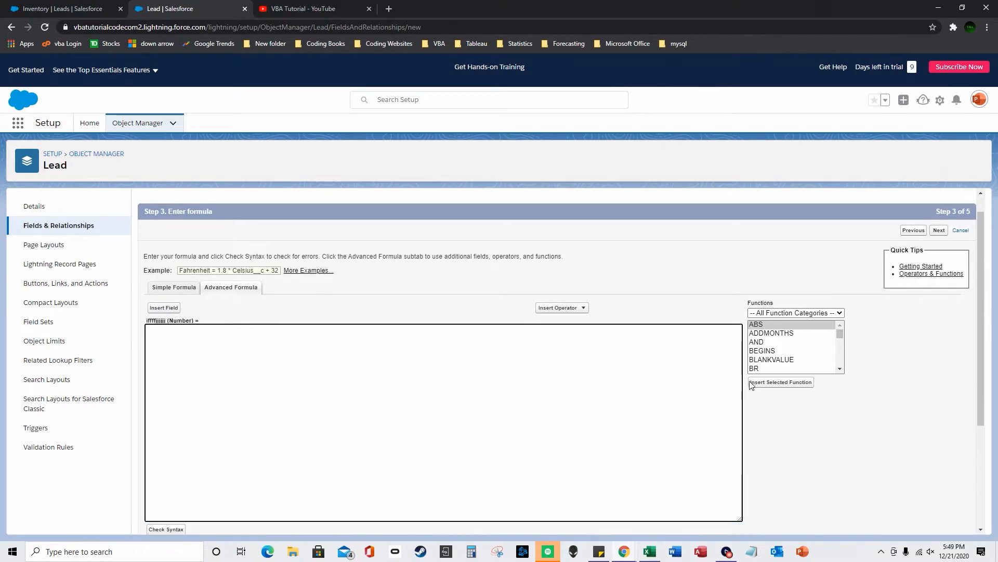
pyautogui.click(797, 310)
pyautogui.press('i')
pyautogui.click(758, 337)
pyautogui.doubleClick(194, 284)
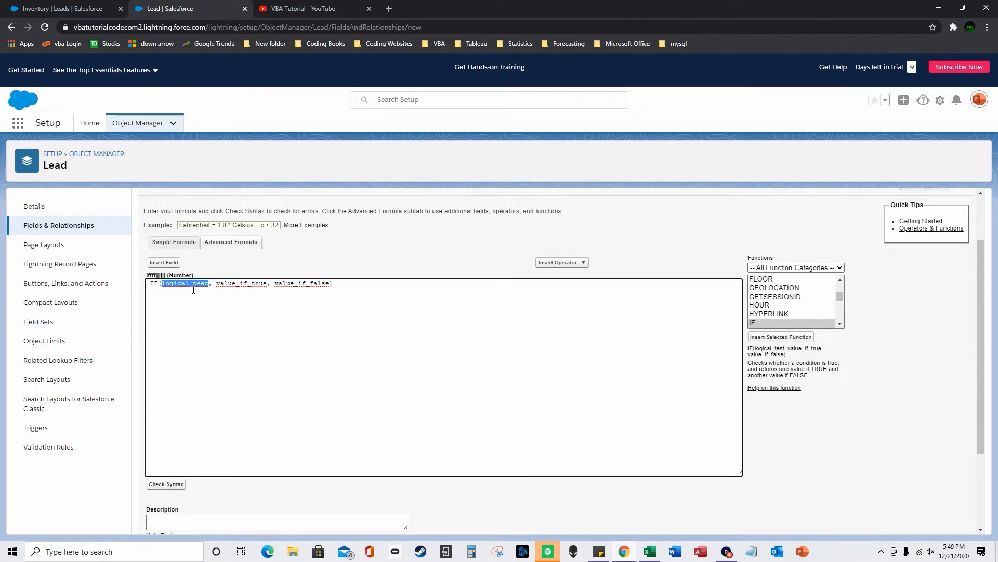
pyautogui.scroll(2, 743, 308)
pyautogui.moveTo(841, 366); pyautogui.dragTo(840, 354)
pyautogui.doubleClick(780, 365)
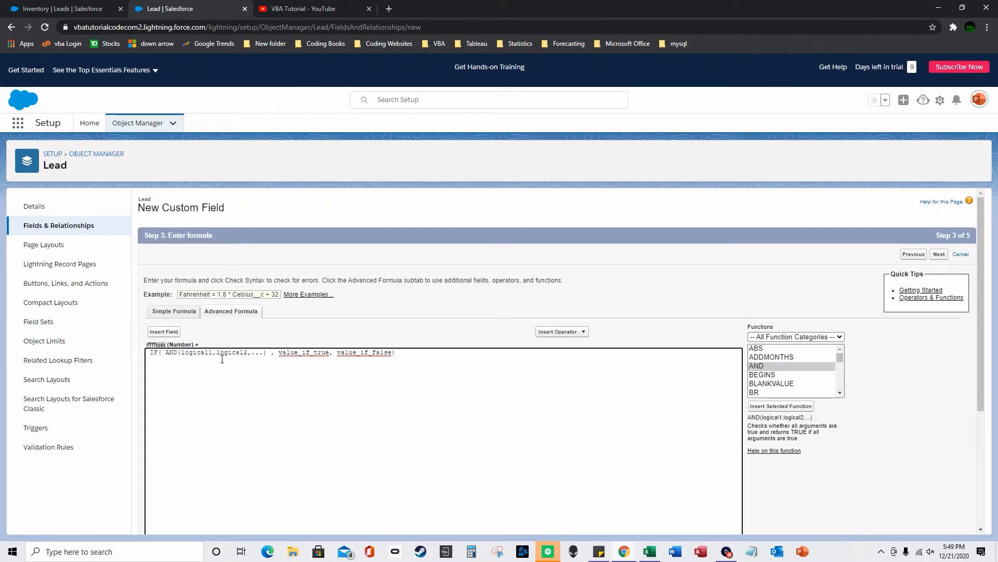
# - Strip the logical1 and logical2 placeholders to leave an empty AND(, ) and bring up the field list
pyautogui.click(255, 353)
pyautogui.press('BackSpace')
pyautogui.press('Delete')
pyautogui.press('Delete')
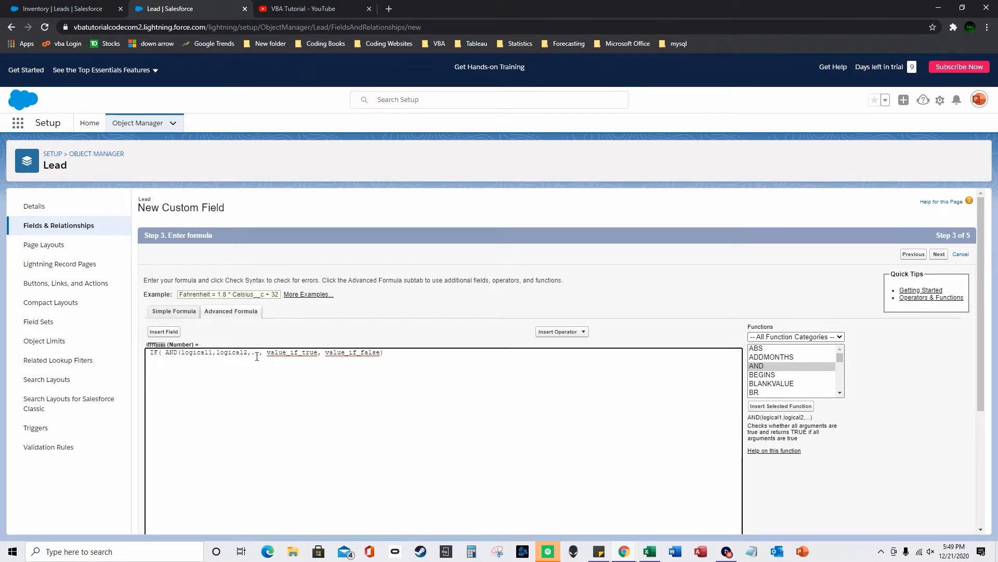
pyautogui.press('BackSpace')
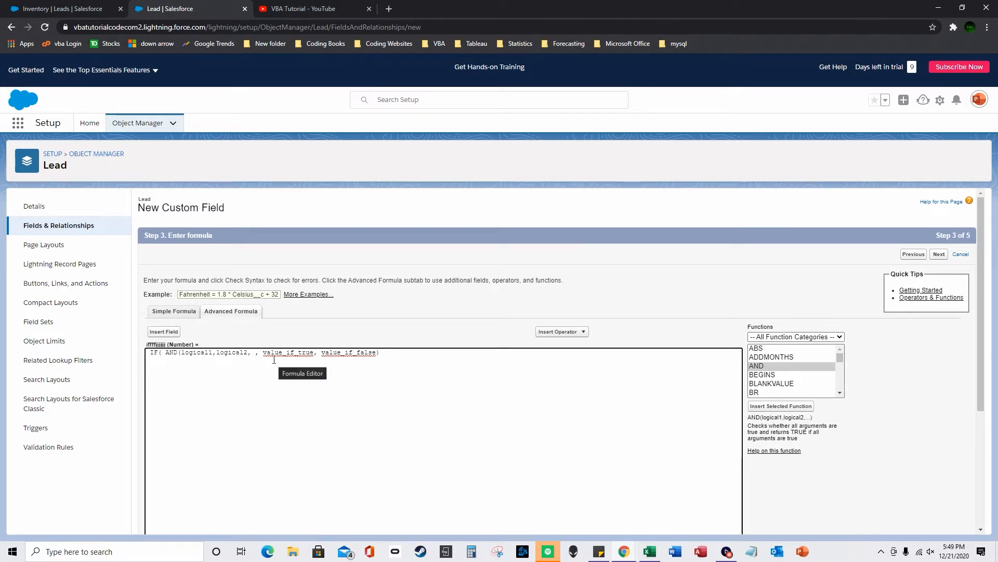
pyautogui.write(')')
pyautogui.hotkey('ctrl', 'shift', 'Left')
pyautogui.press('BackSpace')
pyautogui.hotkey('ctrl', 'shift', 'Left')
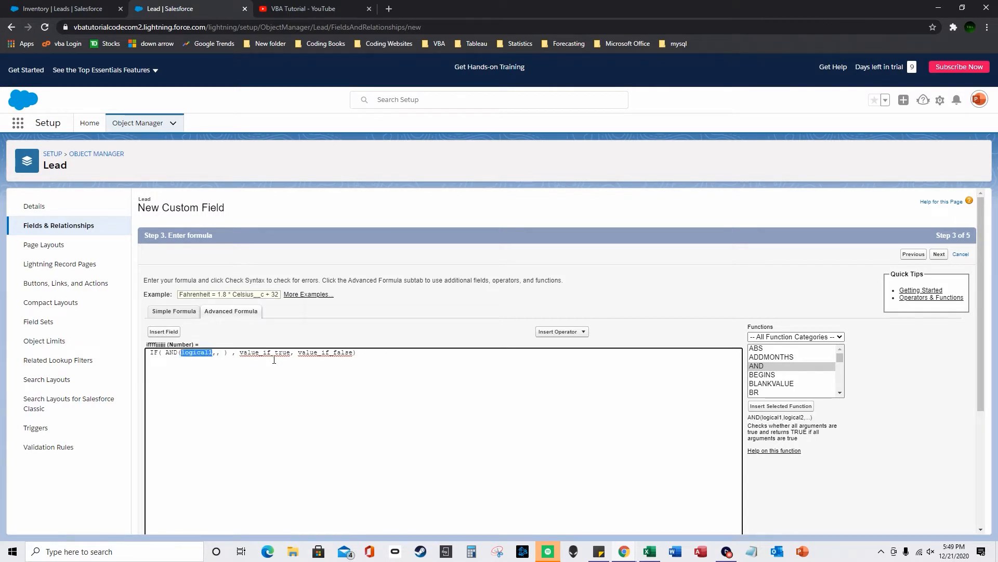
pyautogui.press('BackSpace')
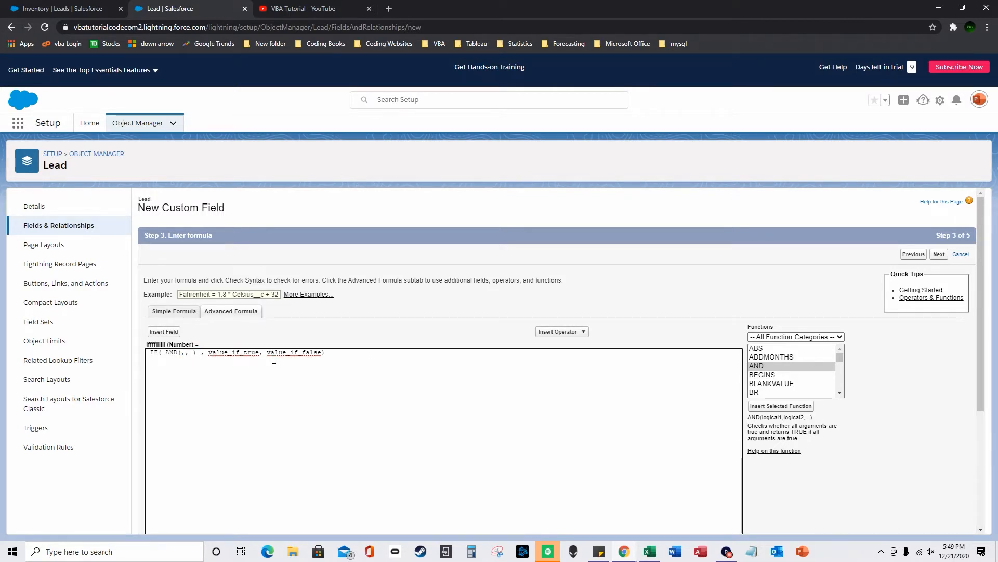
pyautogui.click(164, 332)
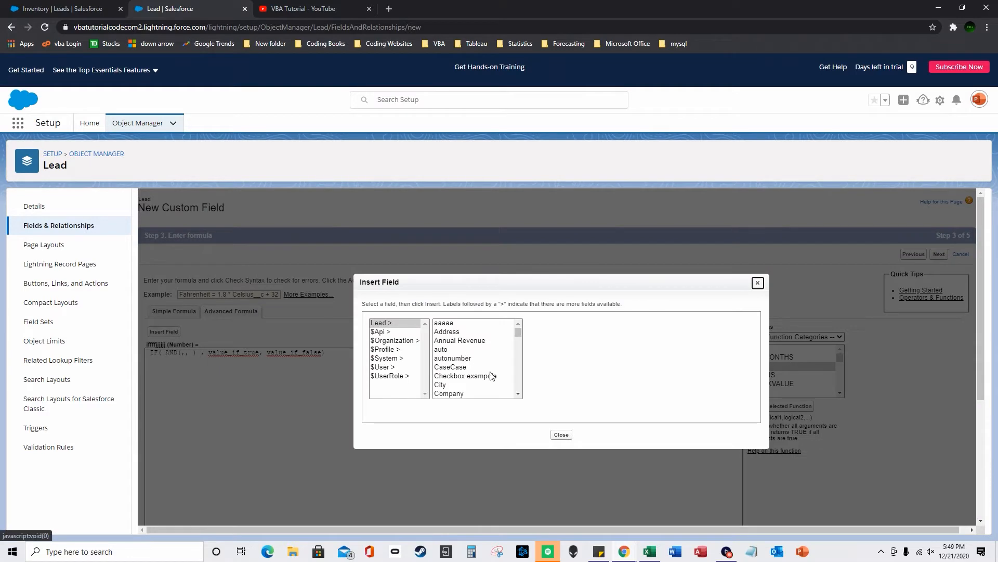
# - Place the cursor inside AND( after a quick check of the Inventory leads list
pyautogui.click(561, 434)
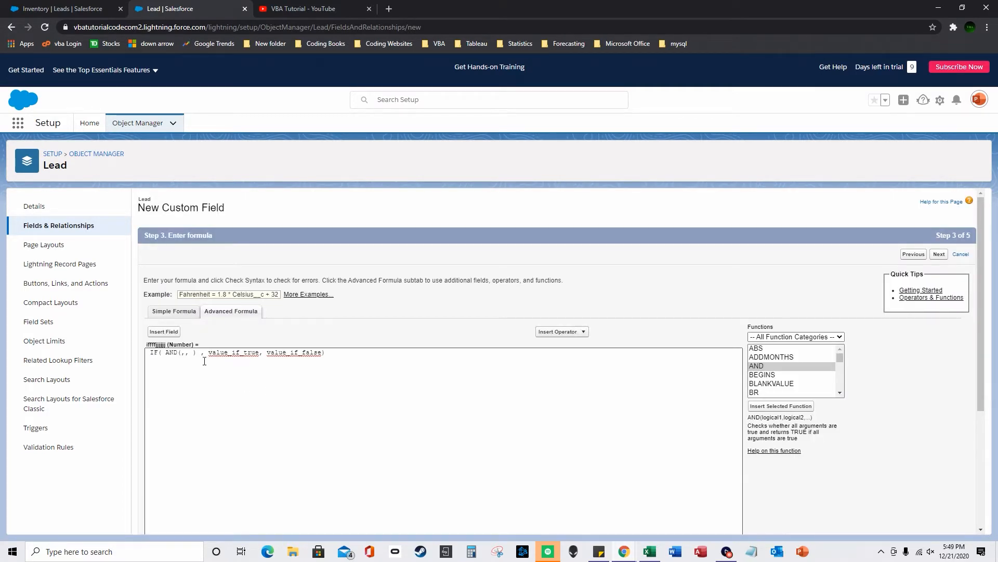
pyautogui.click(182, 354)
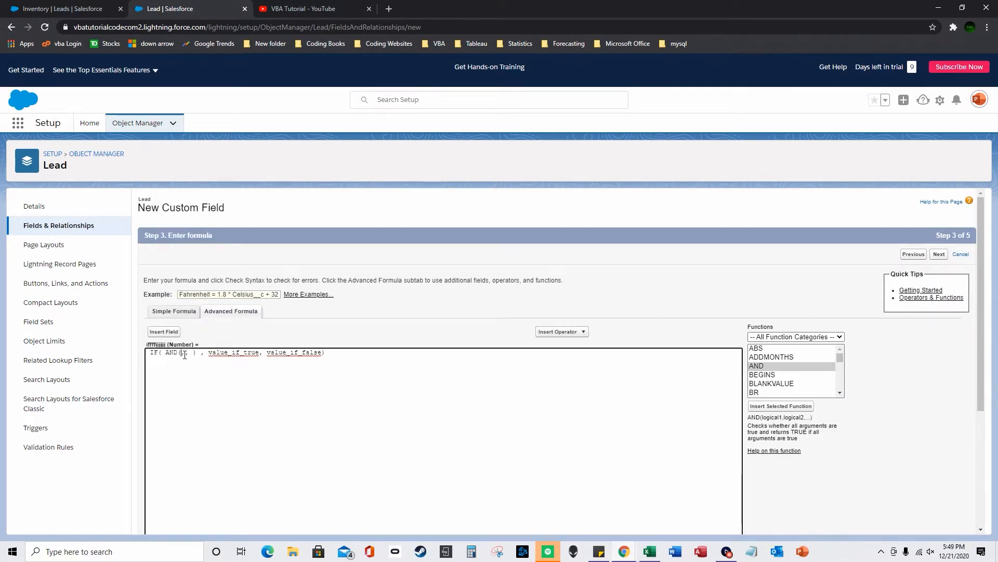
pyautogui.click(62, 9)
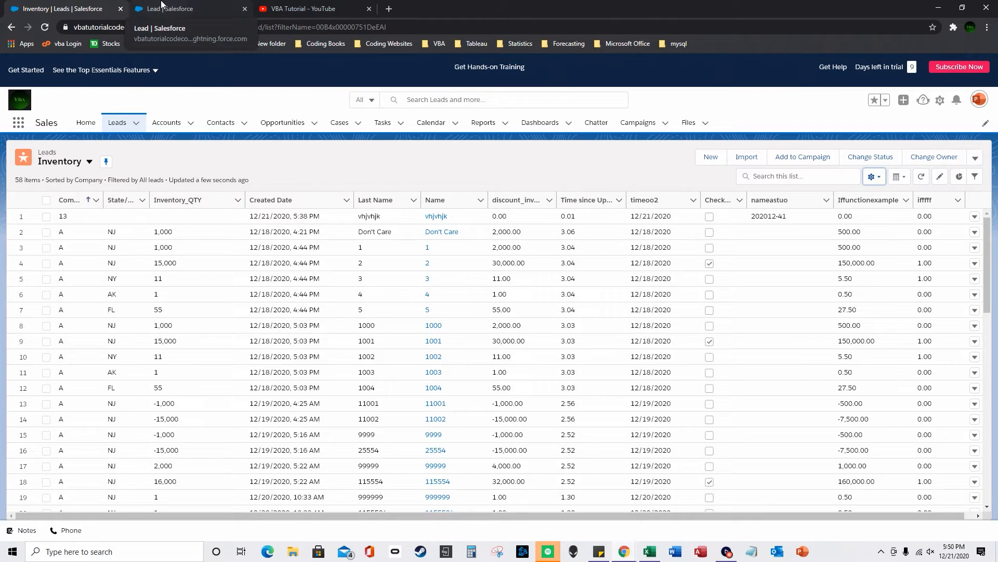
pyautogui.click(162, 7)
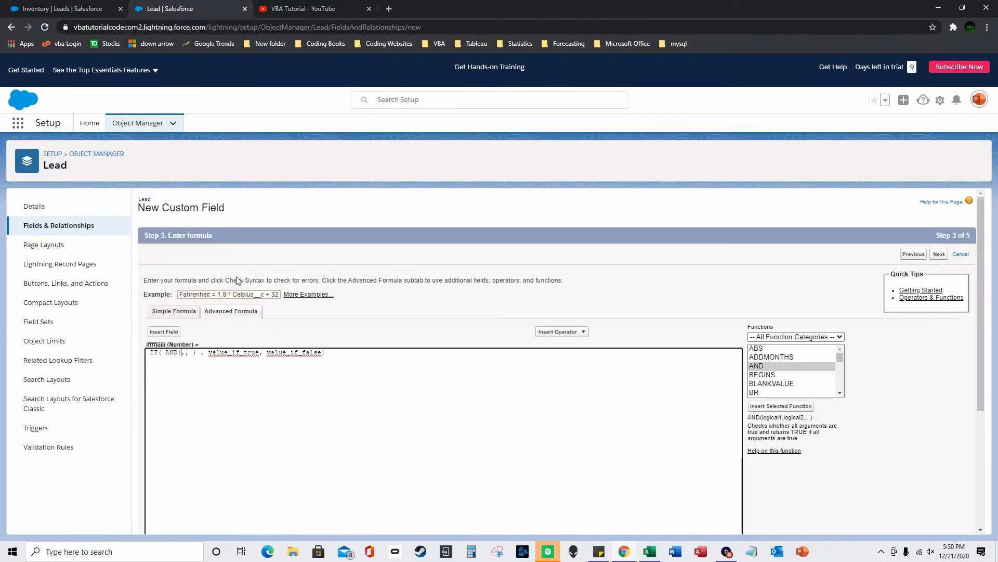
# - Add the conditions Company = "A" and State ="NJ" inside the AND
pyautogui.click(173, 331)
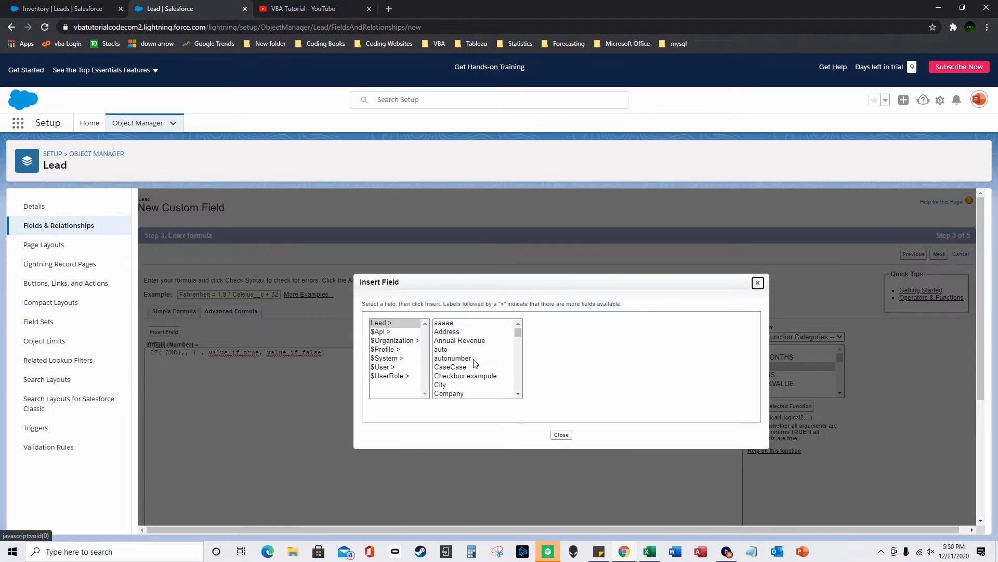
pyautogui.scroll(-3, 468, 374)
pyautogui.click(475, 326)
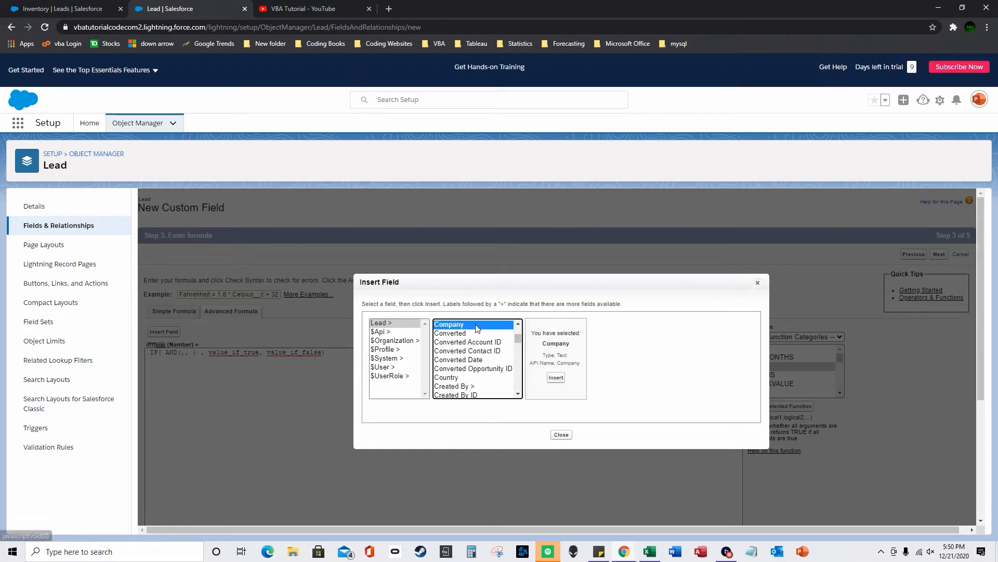
pyautogui.click(556, 378)
pyautogui.write('= "A"')
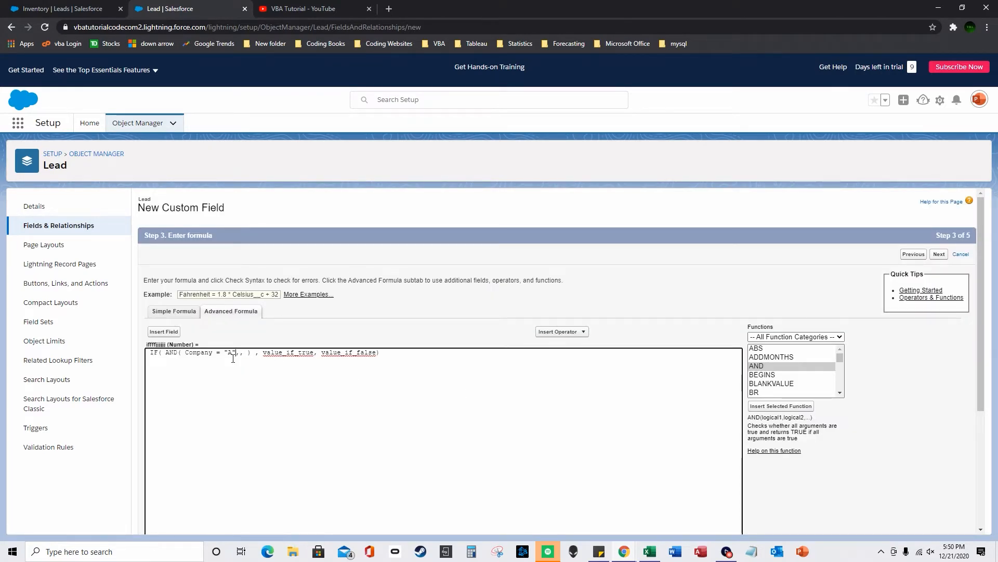
pyautogui.click(164, 331)
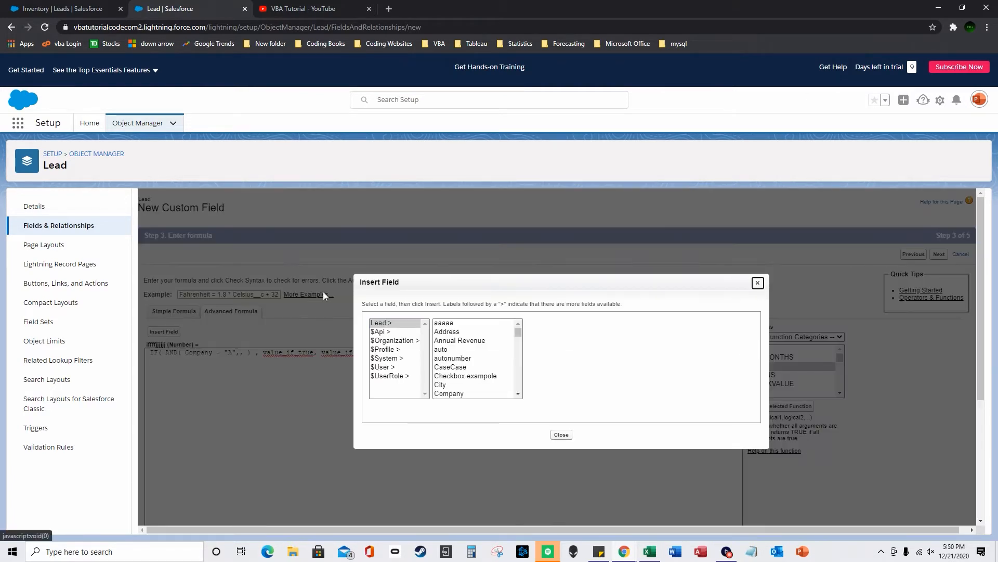
pyautogui.scroll(-10, 481, 367)
pyautogui.scroll(-10, 481, 367)
pyautogui.click(458, 323)
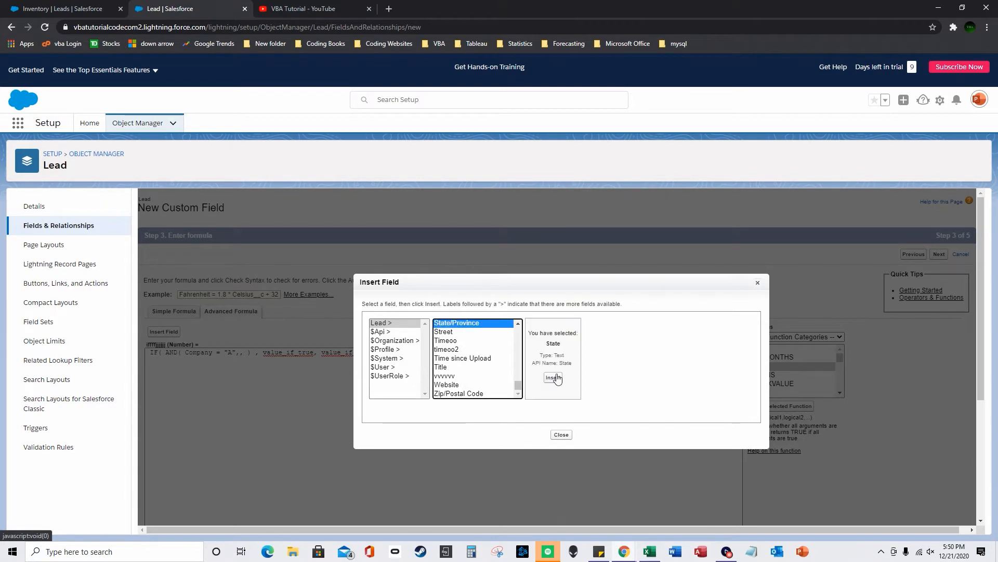
pyautogui.click(553, 378)
pyautogui.write('="NJ"')
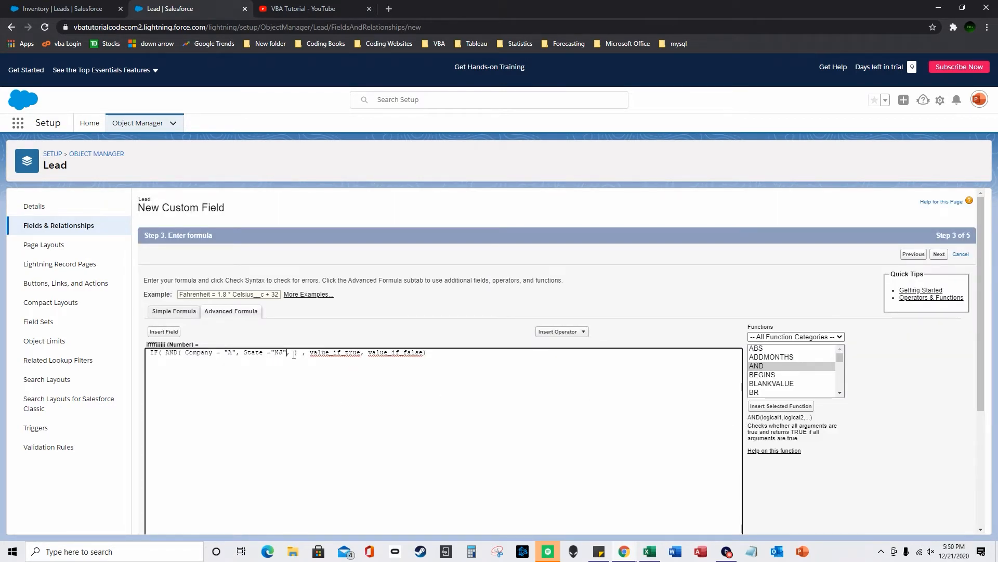
# - Add the third condition Inventory_QTY__c =1000
pyautogui.click(165, 332)
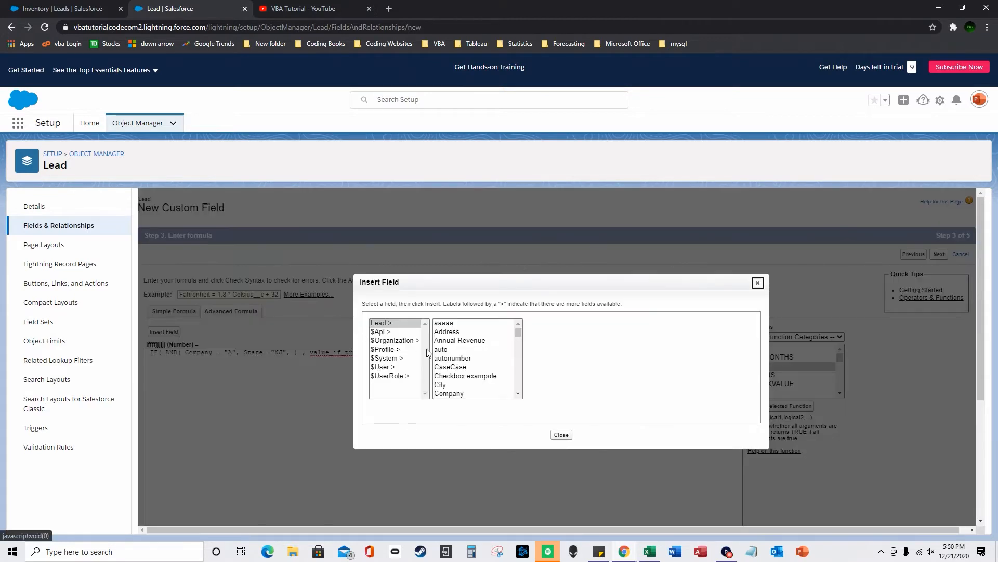
pyautogui.scroll(-5, 470, 360)
pyautogui.scroll(-6, 472, 359)
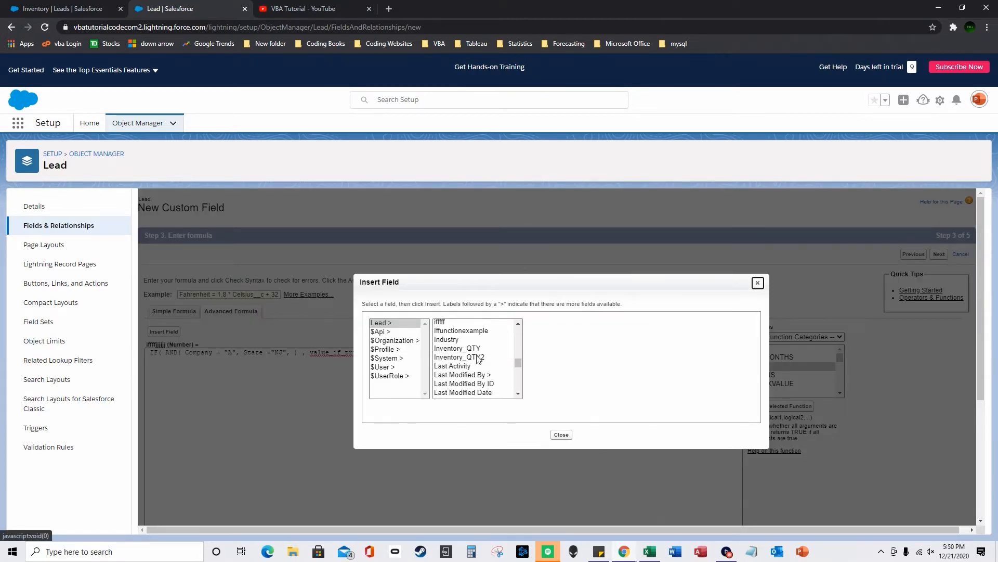
pyautogui.click(458, 321)
pyautogui.click(560, 375)
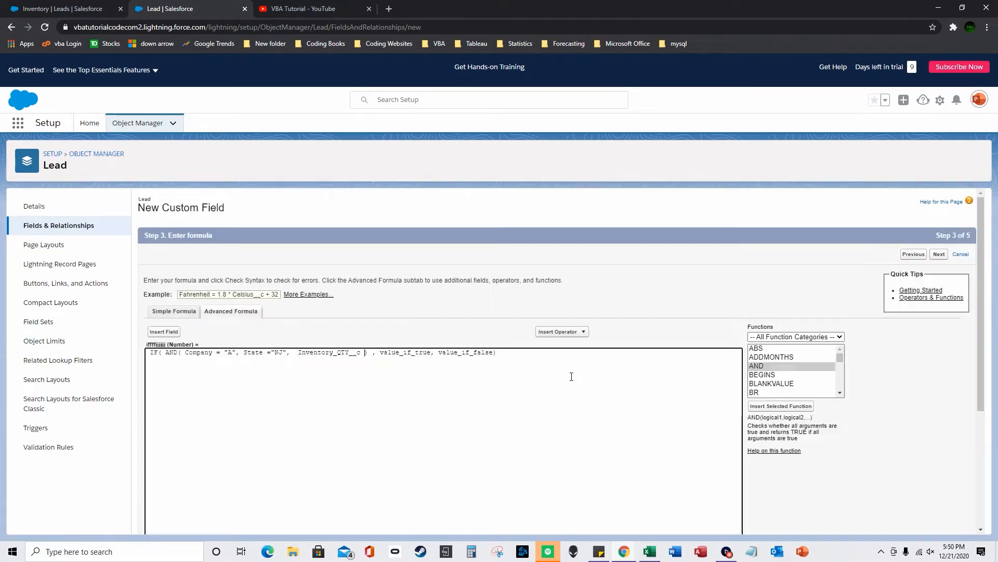
pyautogui.write('="')
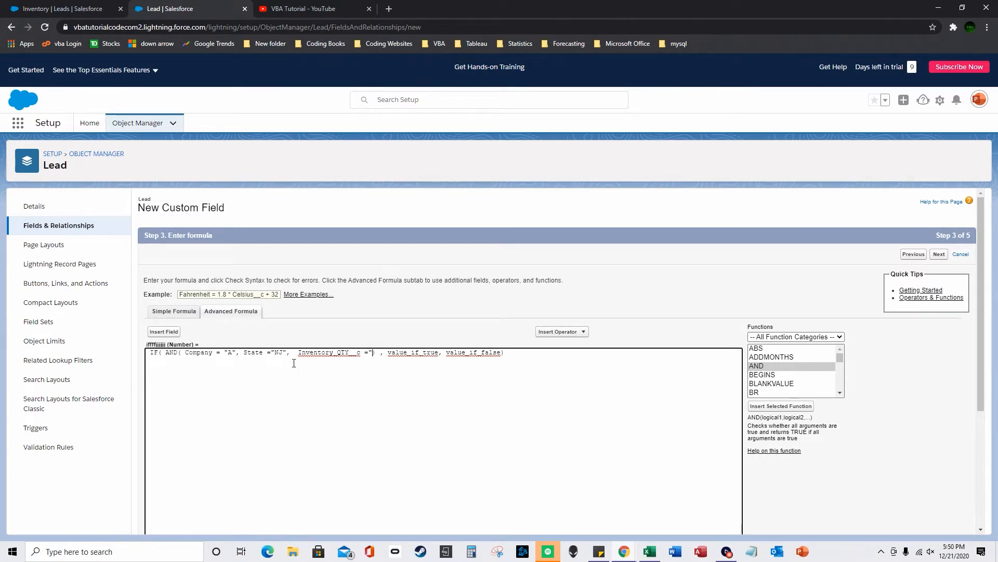
pyautogui.press('BackSpace')
pyautogui.write('1000')
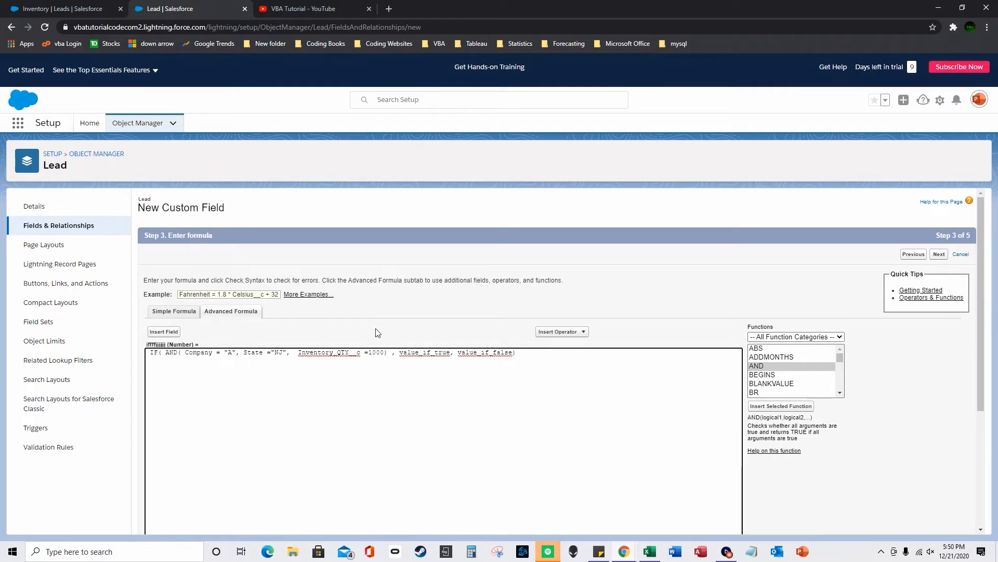
# - Replace value_if_true with 1 and value_if_false with 0
pyautogui.doubleClick(437, 352)
pyautogui.write('1')
pyautogui.doubleClick(450, 352)
pyautogui.write('0')
pyautogui.scroll(-3, 403, 372)
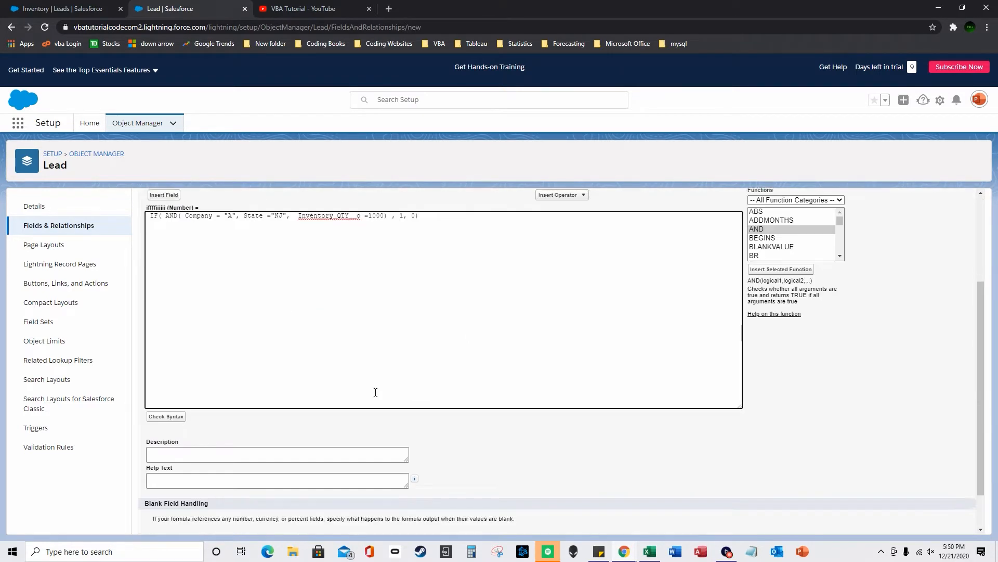
# - Confirm the formula passes Check Syntax, then save the field to the Lead Layout
pyautogui.click(177, 415)
pyautogui.scroll(-10, 471, 383)
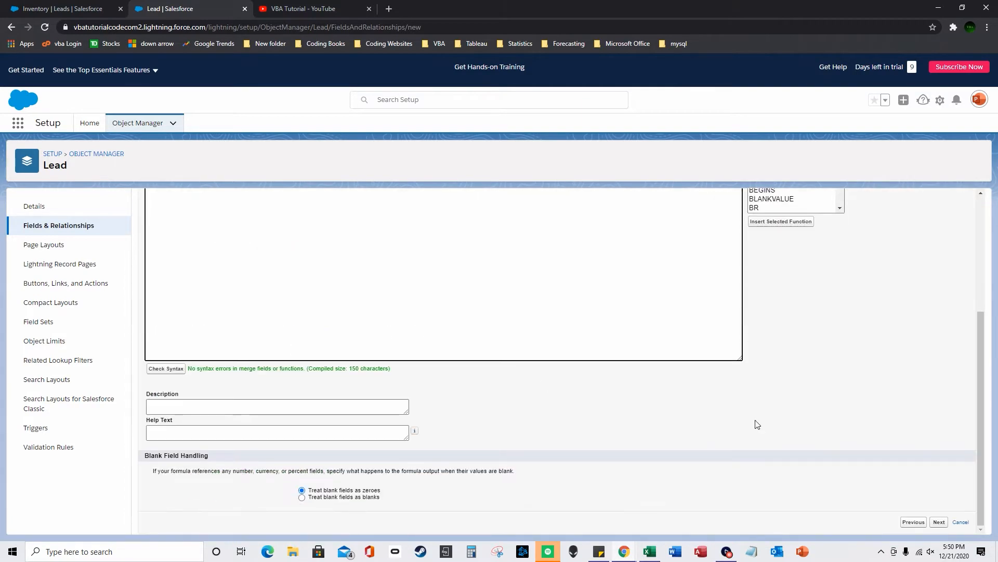
pyautogui.click(939, 522)
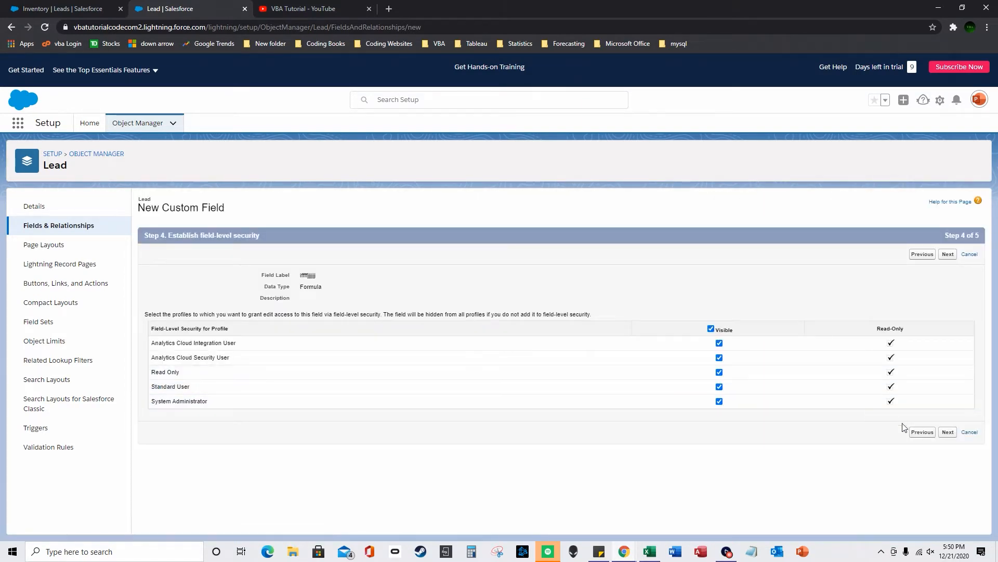
pyautogui.click(941, 432)
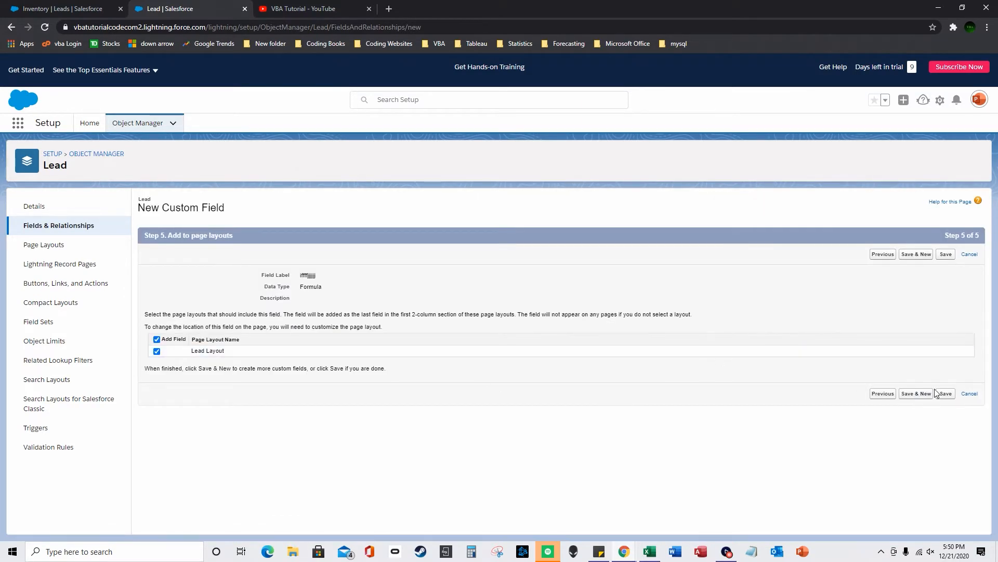
pyautogui.click(57, 9)
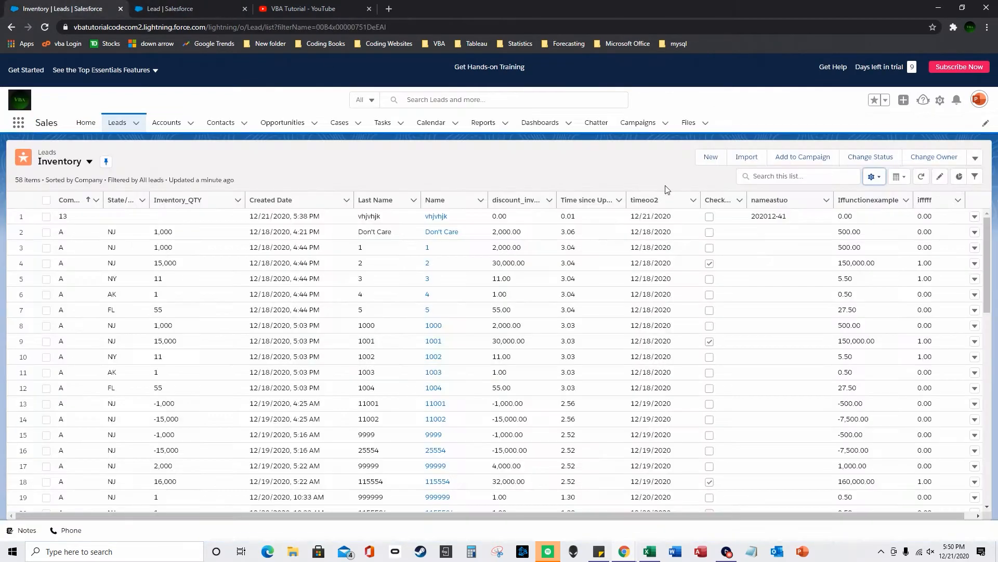
# - Add the new formula field as a visible column of the reloaded Inventory list
pyautogui.click(872, 176)
pyautogui.click(44, 27)
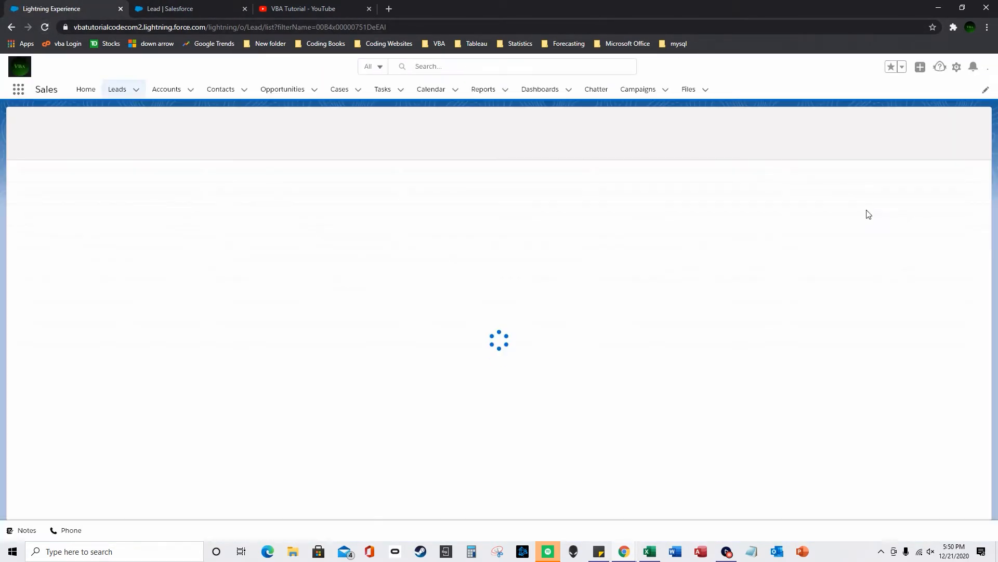
pyautogui.click(873, 144)
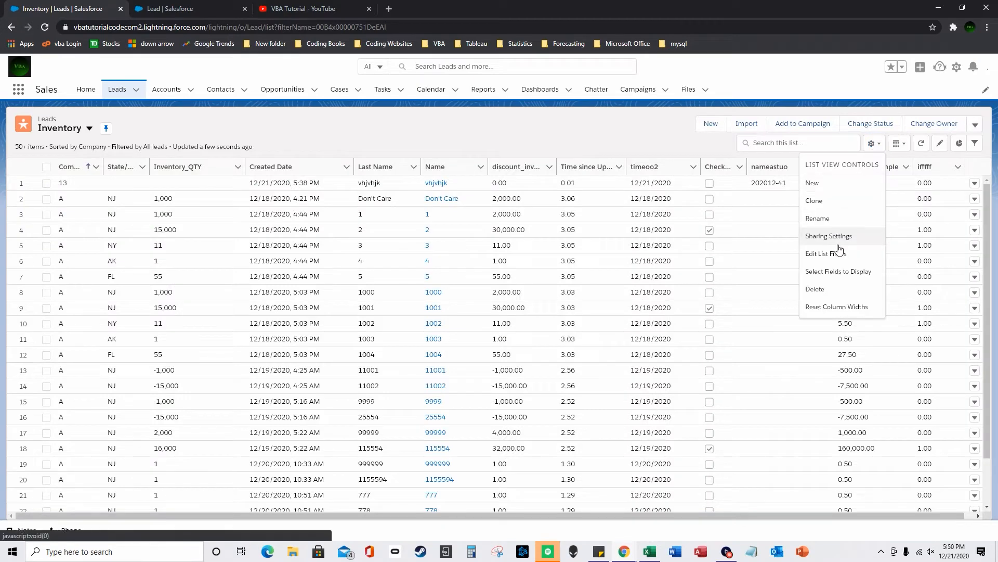
pyautogui.click(856, 303)
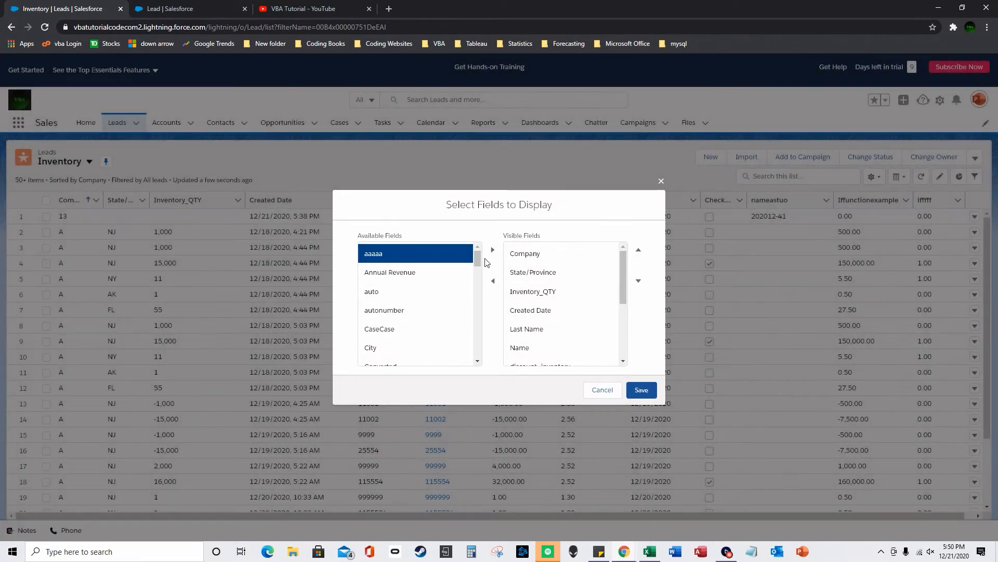
pyautogui.moveTo(479, 279); pyautogui.dragTo(478, 304)
pyautogui.click(453, 317)
pyautogui.click(493, 253)
pyautogui.click(642, 390)
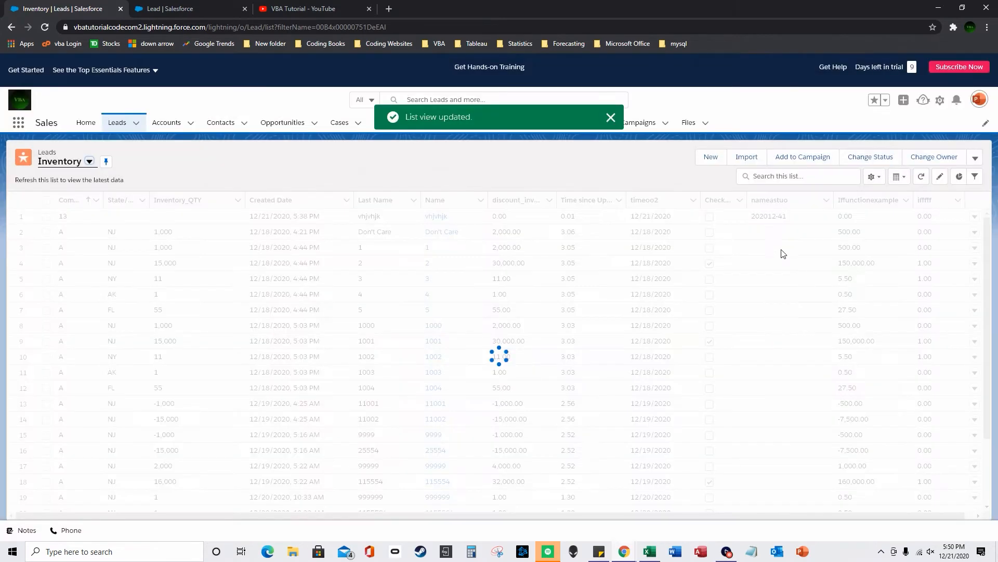
pyautogui.click(610, 117)
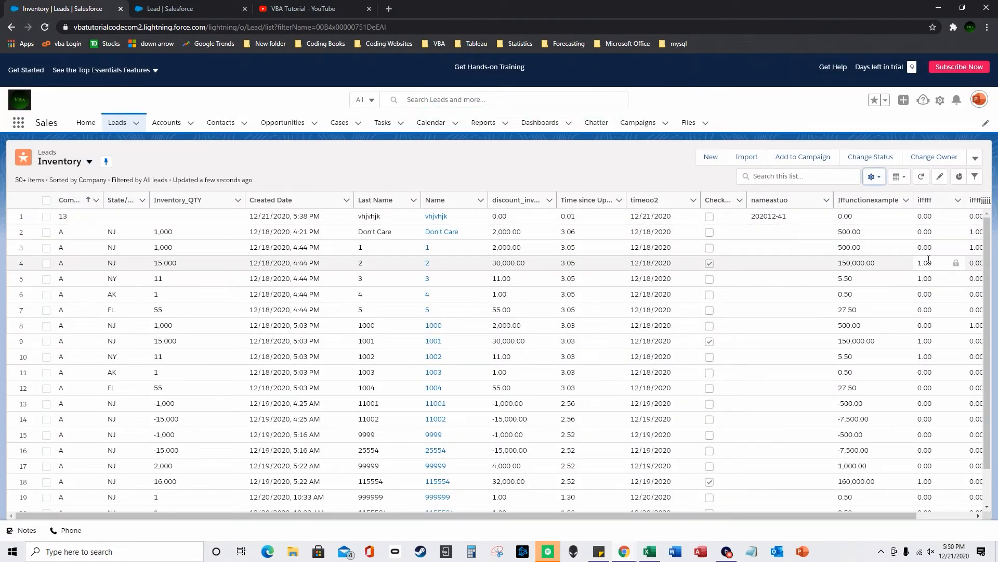
# - Narrow the ifffff column and check its 1.00 value in row 2
pyautogui.click(958, 199)
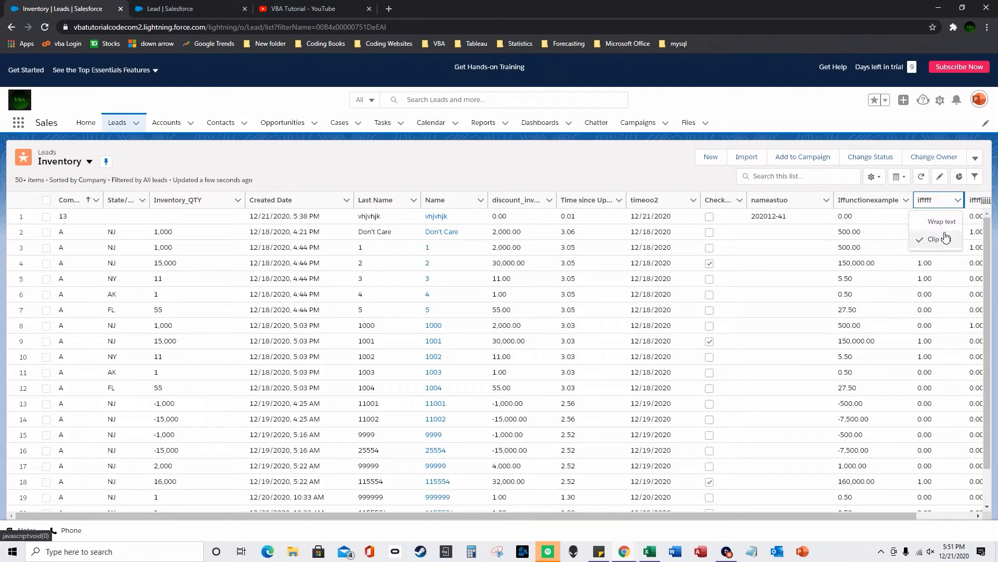
pyautogui.moveTo(957, 198); pyautogui.dragTo(780, 206)
pyautogui.click(869, 233)
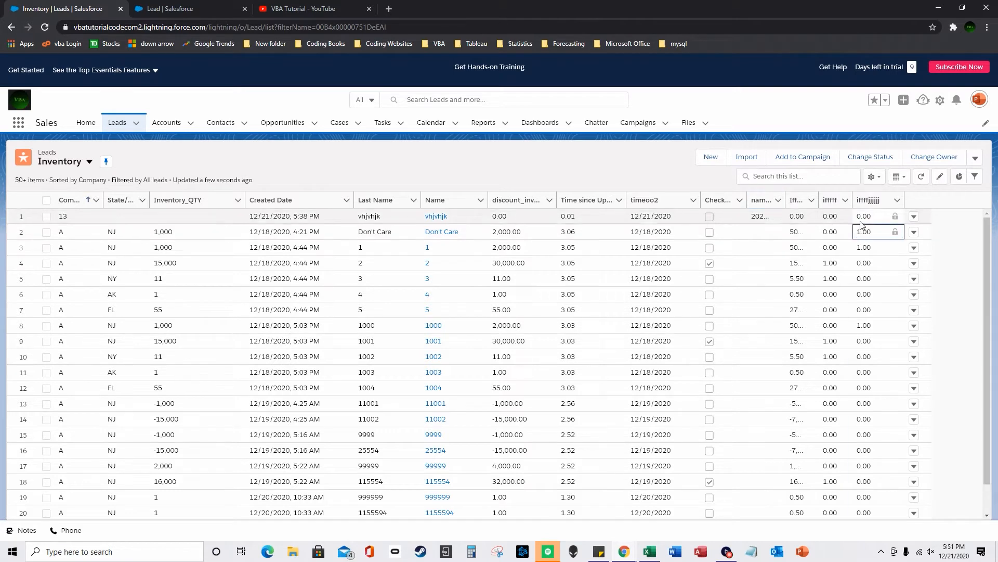
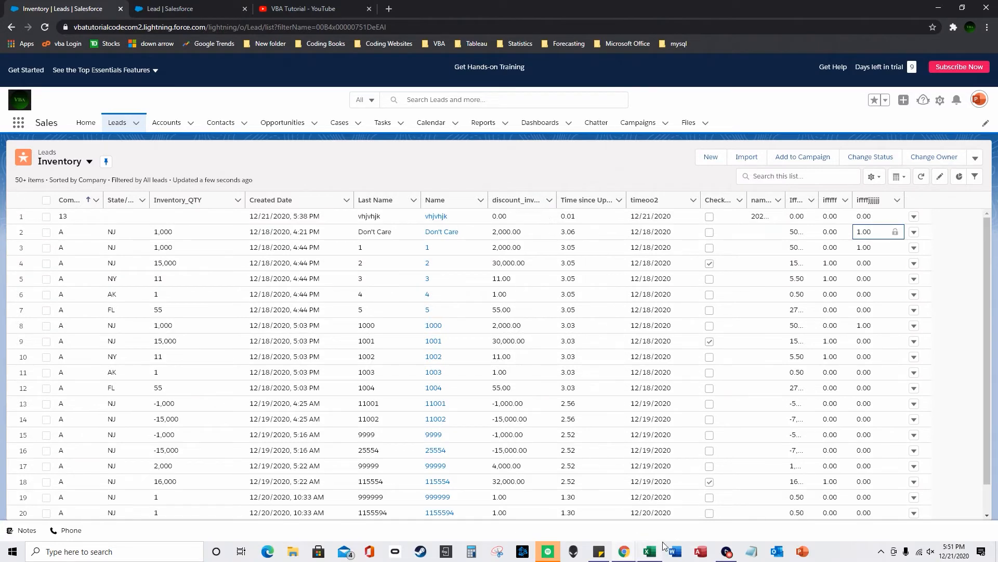
# - Switch to the Lead object's Fields & Relationships page in Object Manager
pyautogui.moveTo(661, 546)
pyautogui.click(210, 8)
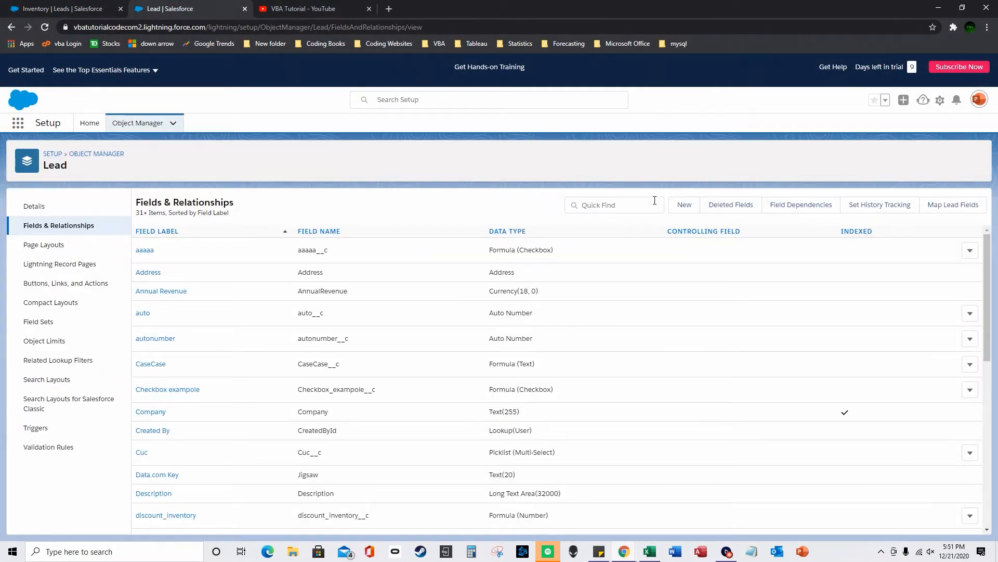
# - Start a new custom Lead field of type Formula
pyautogui.click(685, 207)
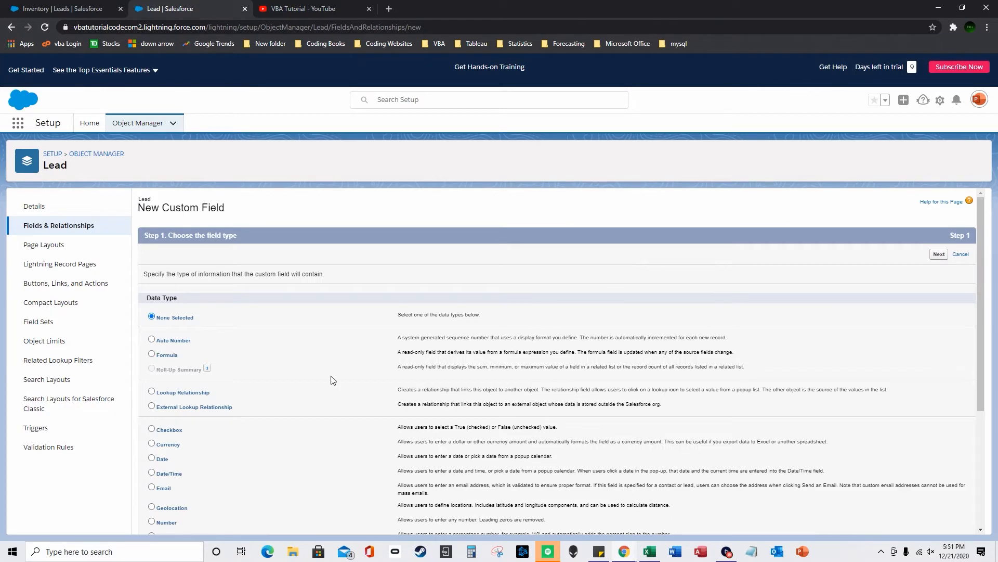
pyautogui.click(151, 353)
pyautogui.scroll(-3, 890, 448)
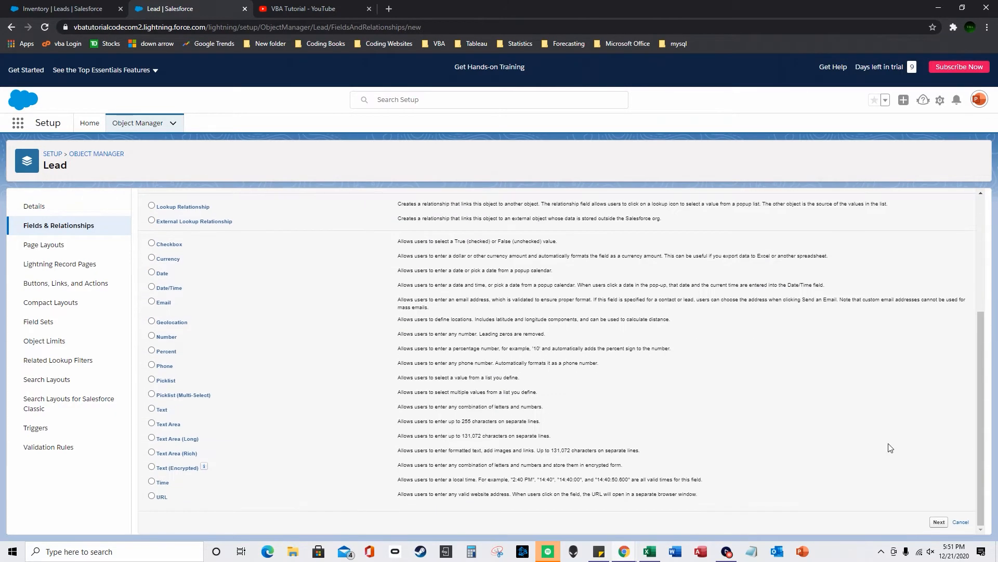
pyautogui.click(939, 521)
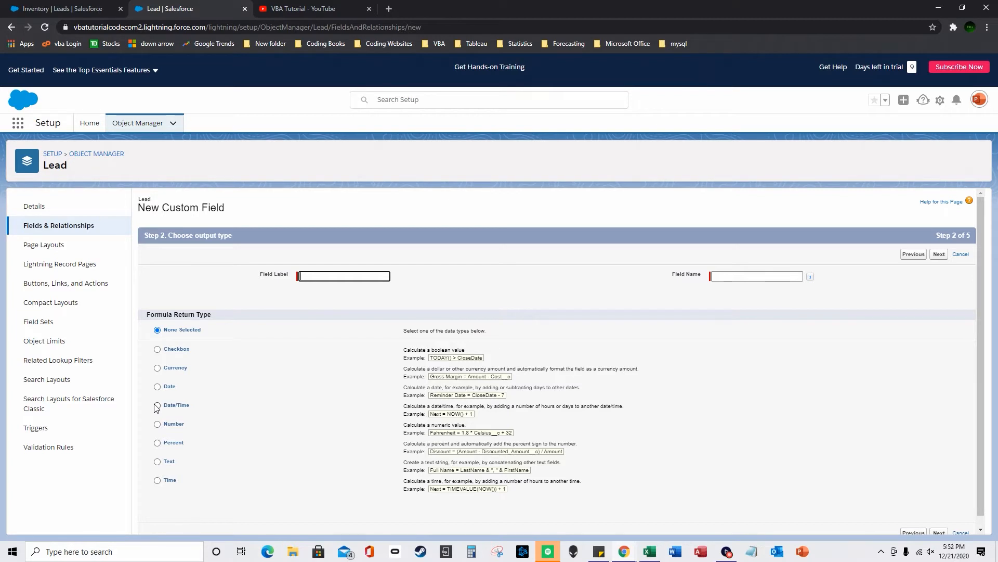
# - Give the formula a Text return type and the label case111, then continue
pyautogui.click(157, 461)
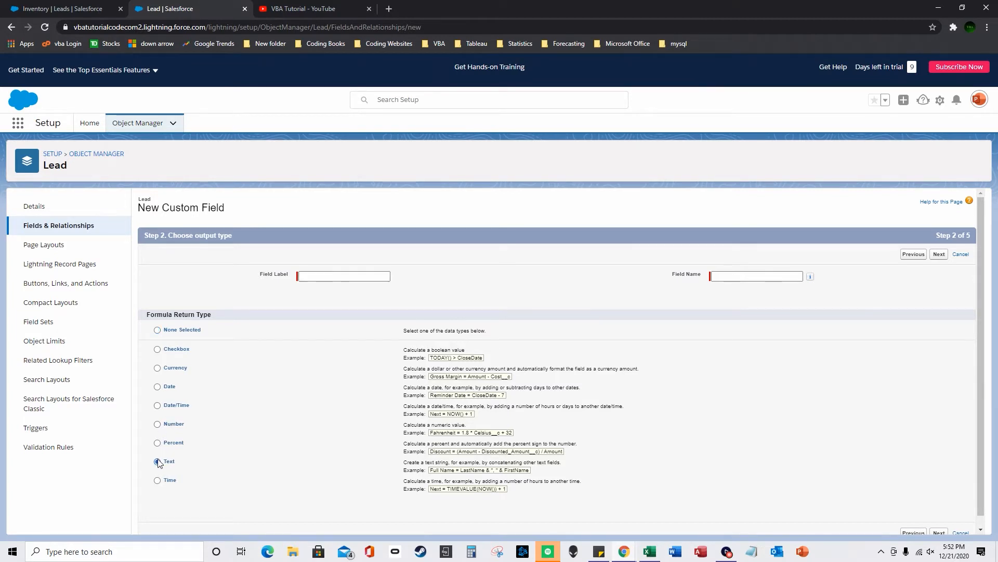
pyautogui.click(347, 279)
pyautogui.write('case111')
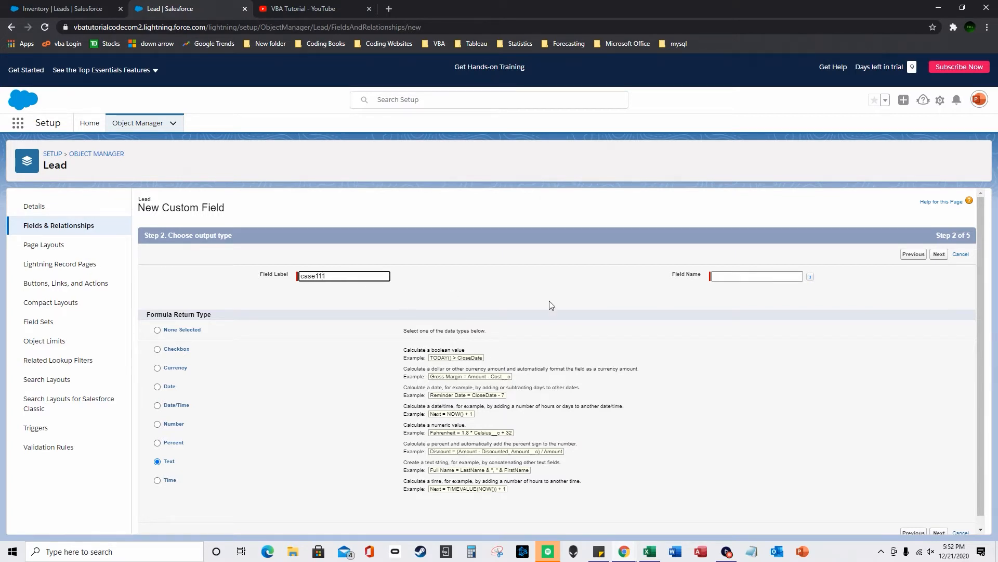
pyautogui.click(866, 364)
pyautogui.scroll(-1, 855, 372)
pyautogui.click(939, 522)
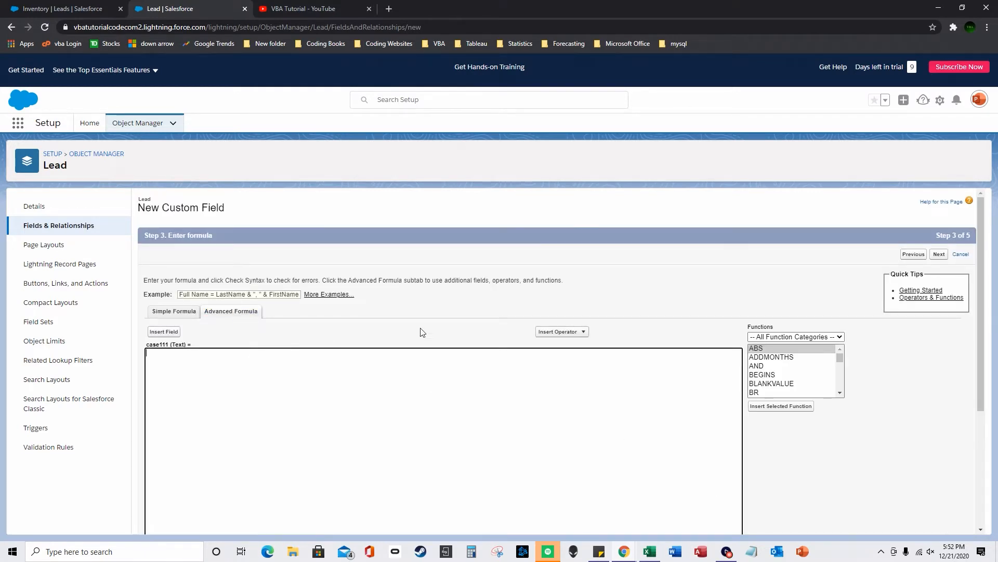
# - Insert the CASE function template into the case111 formula
pyautogui.scroll(-2, 801, 390)
pyautogui.click(770, 368)
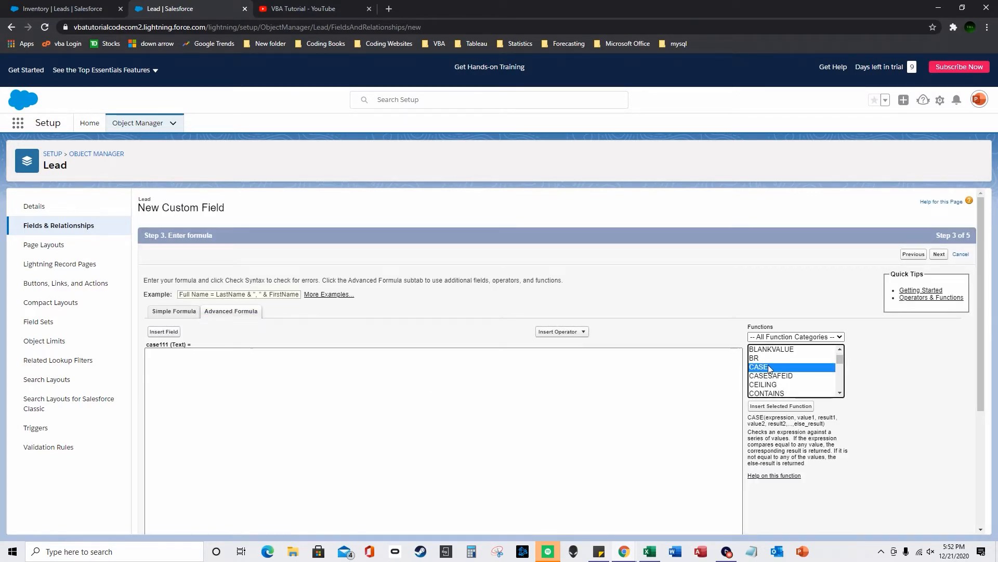
pyautogui.click(781, 405)
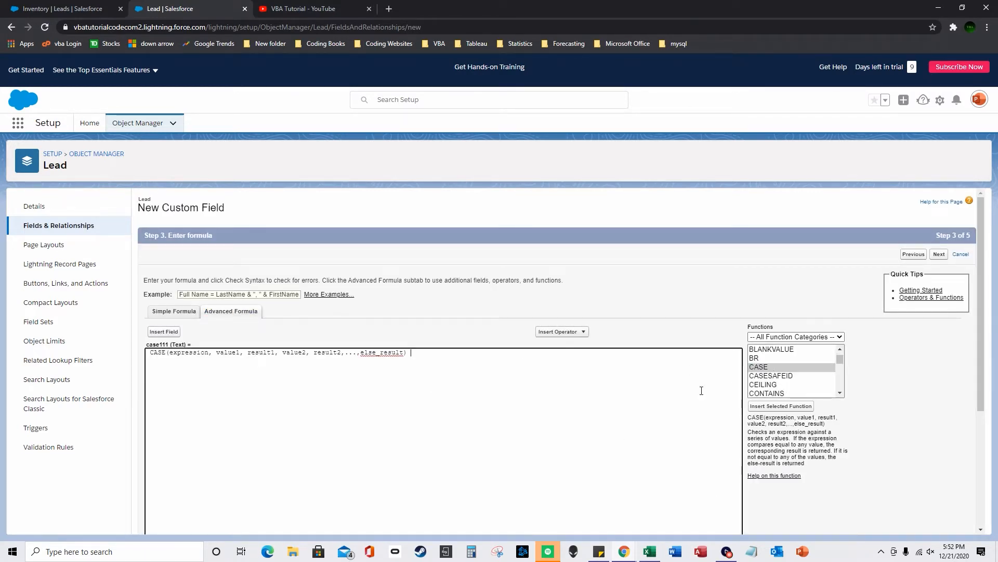
# - Replace the CASE expression placeholder with the State/Province field
pyautogui.doubleClick(189, 352)
pyautogui.click(164, 331)
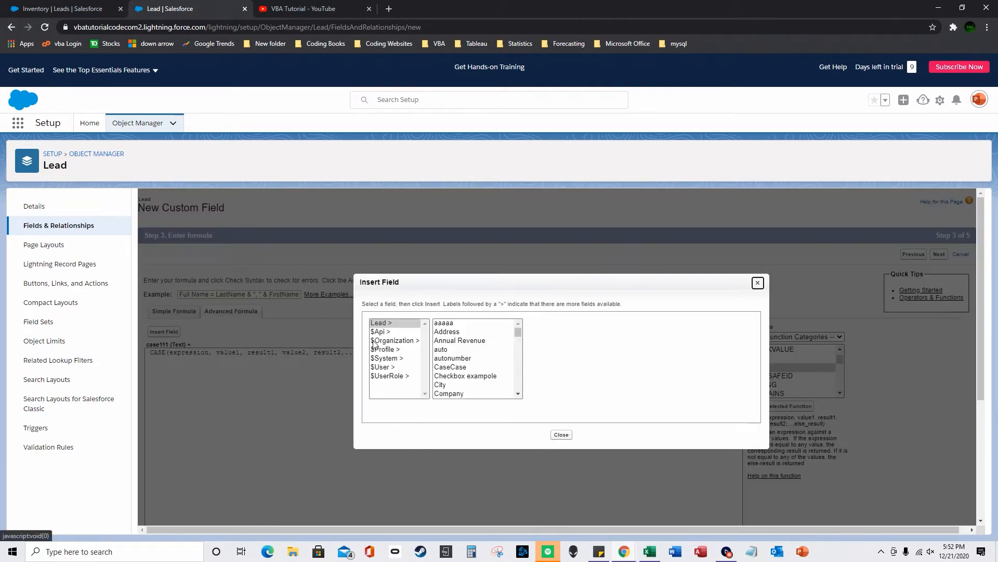
pyautogui.scroll(-3, 477, 358)
pyautogui.scroll(-12, 473, 362)
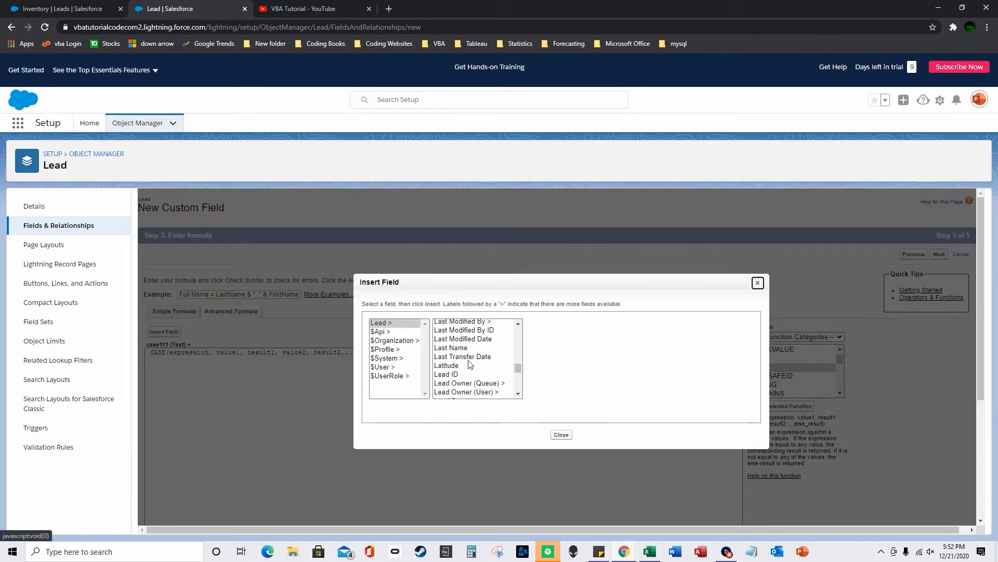
pyautogui.scroll(-3, 468, 365)
pyautogui.click(458, 323)
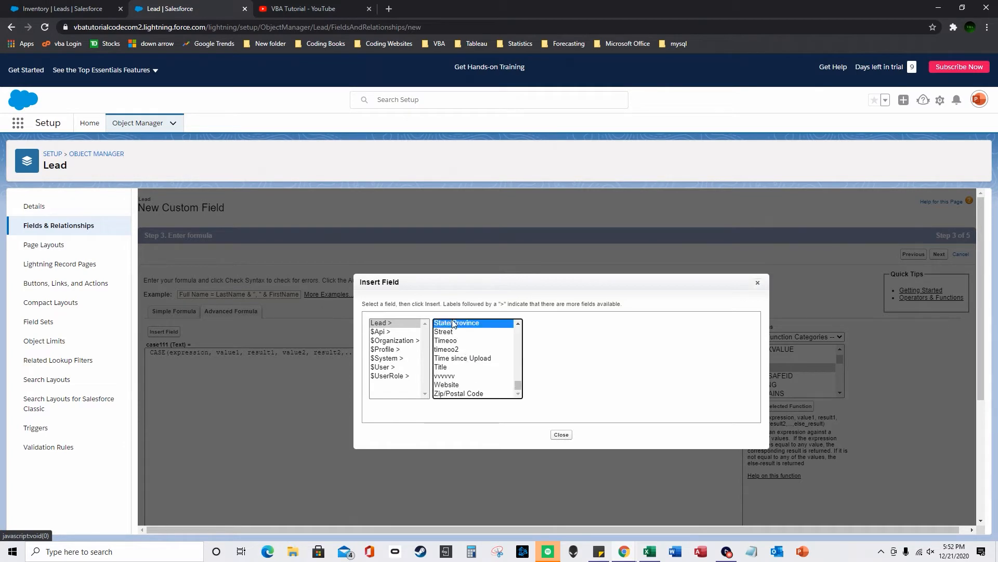
pyautogui.click(556, 379)
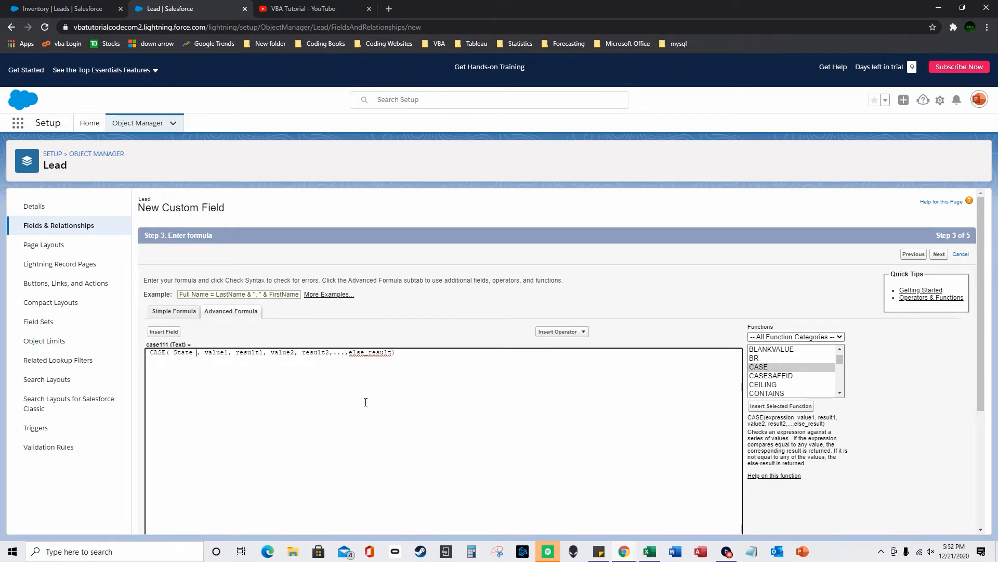
# - Fill the CASE values: NJ gives "0000000", NY gives "YANKEESSSSS", otherwise "NO"
pyautogui.doubleClick(222, 352)
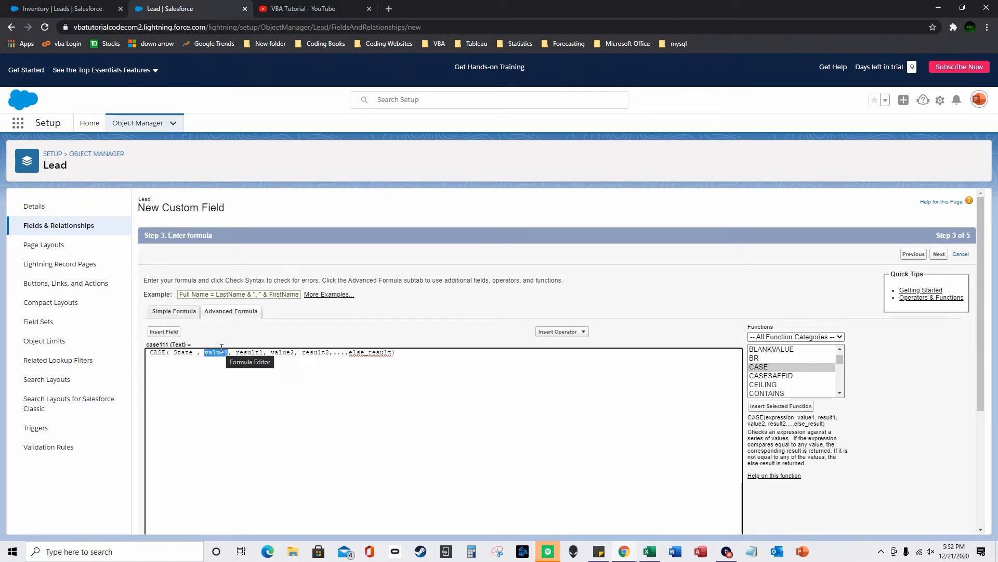
pyautogui.write('"B')
pyautogui.write('J"')
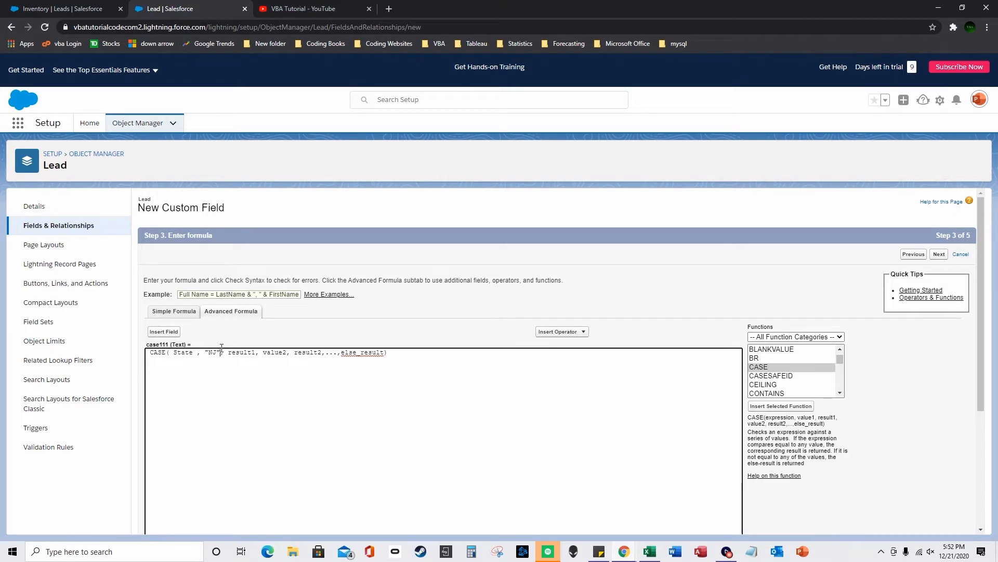
pyautogui.hotkey('ctrl', 'shift', 'Right')
pyautogui.write('"')
pyautogui.write('0000000"')
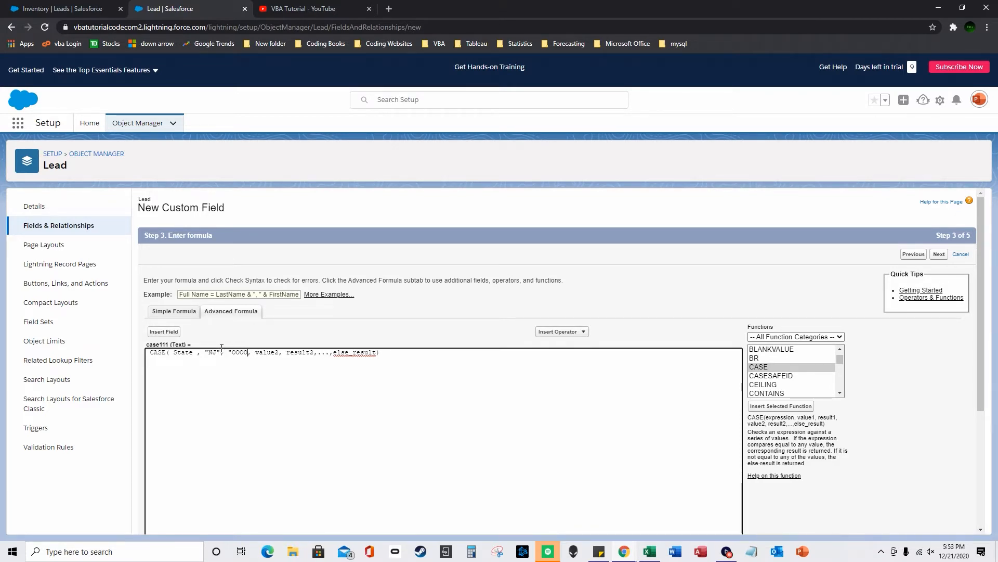
pyautogui.hotkey('ctrl', 'shift', 'Right')
pyautogui.write('"NY"')
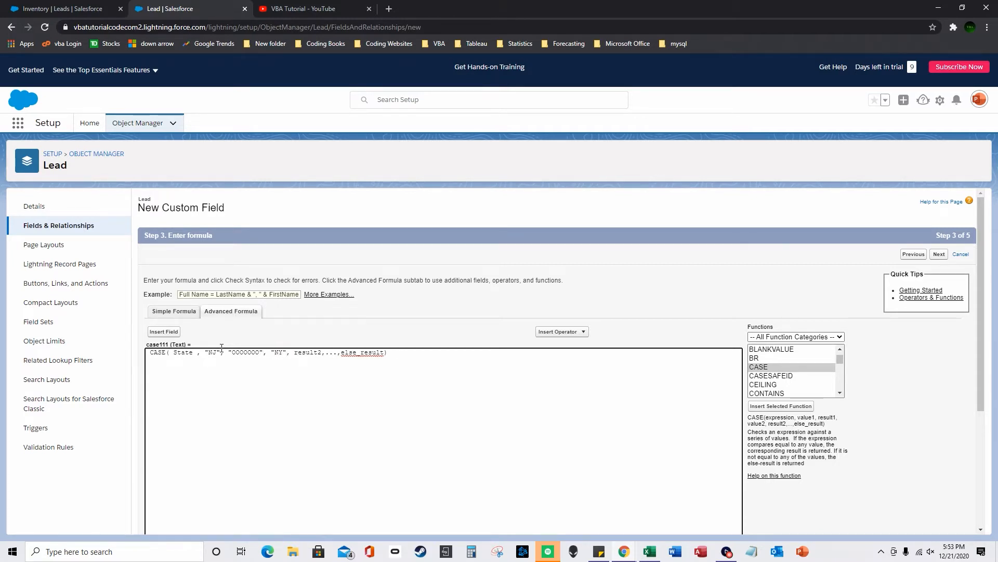
pyautogui.hotkey('ctrl', 'shift', 'Right')
pyautogui.write('"')
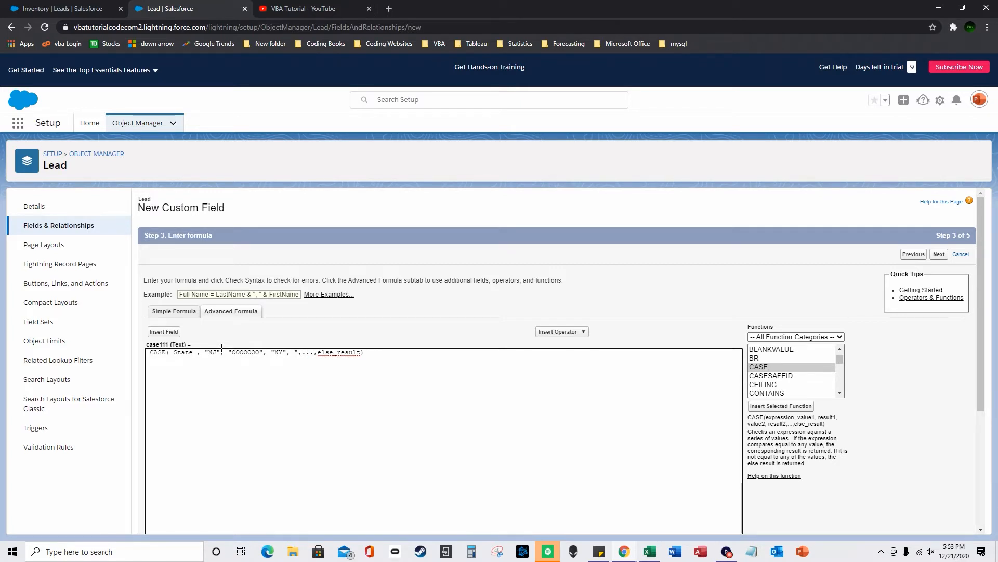
pyautogui.write('YANKEESSSSS')
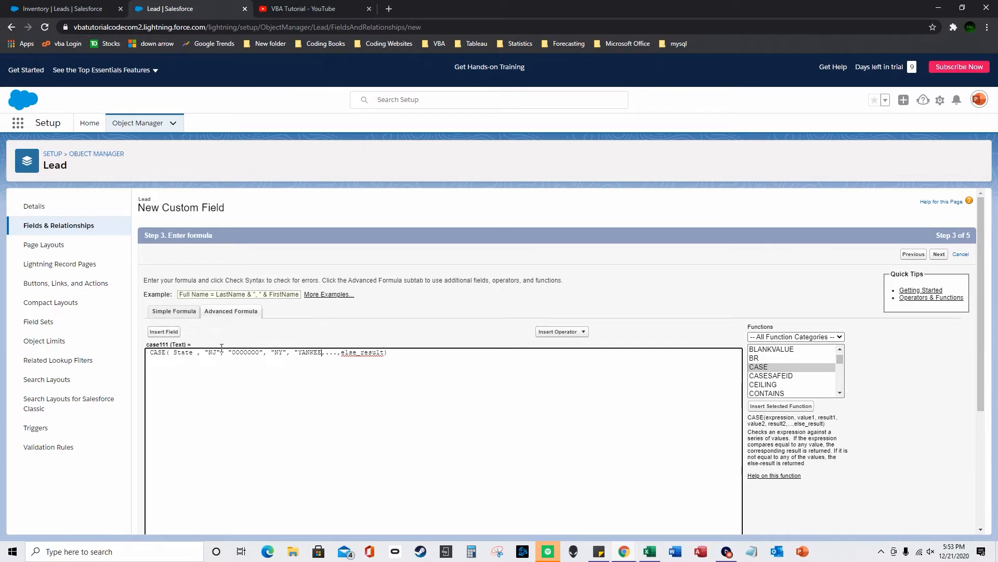
pyautogui.write('"')
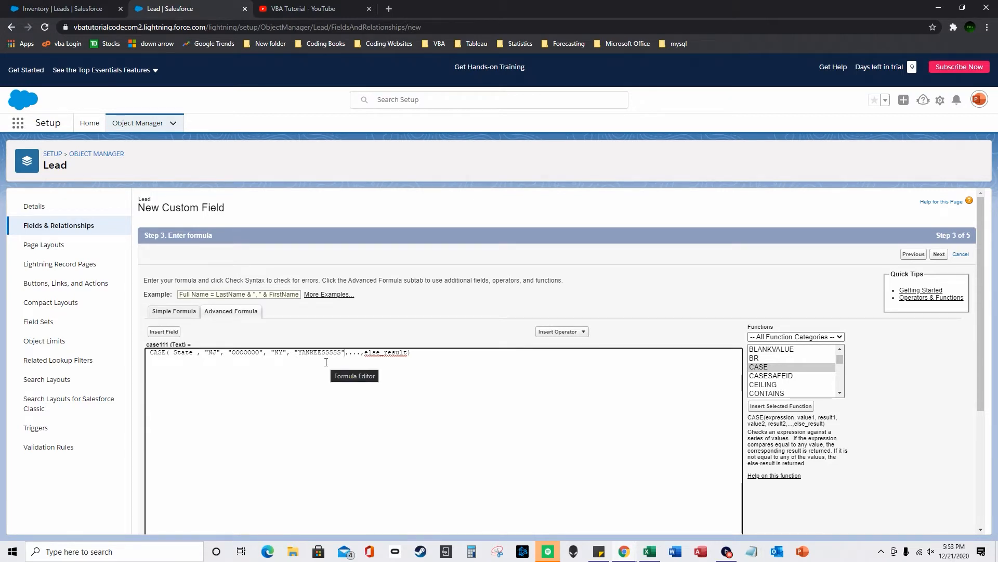
pyautogui.moveTo(349, 355); pyautogui.dragTo(408, 355)
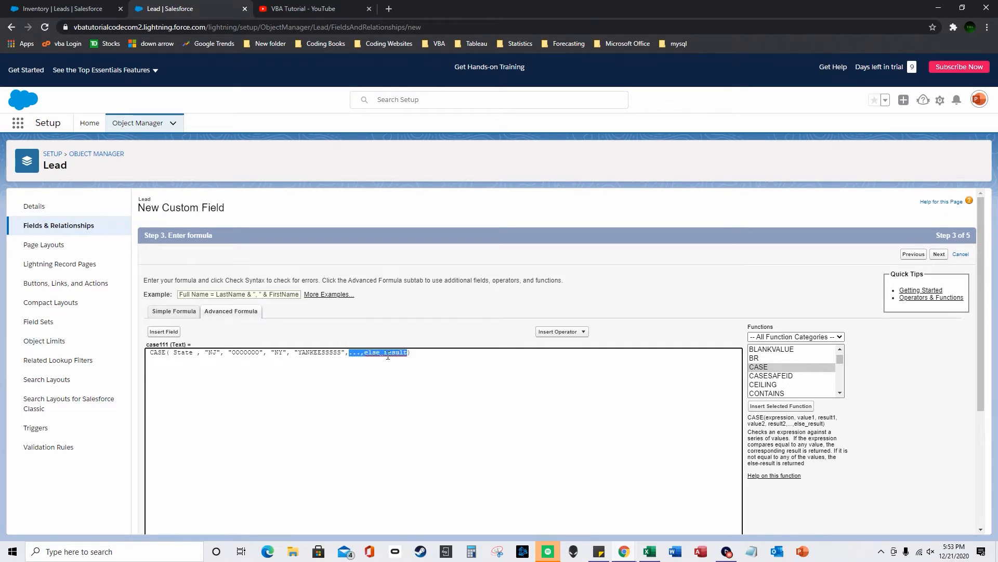
pyautogui.write('"NO"')
# - Review each value and result in the formula, then run Check Syntax
pyautogui.click(172, 352)
pyautogui.moveTo(229, 352); pyautogui.dragTo(265, 355)
pyautogui.click(271, 354)
pyautogui.moveTo(271, 354); pyautogui.dragTo(366, 355)
pyautogui.click(294, 354)
pyautogui.click(352, 354)
pyautogui.click(352, 358)
pyautogui.scroll(-2, 399, 368)
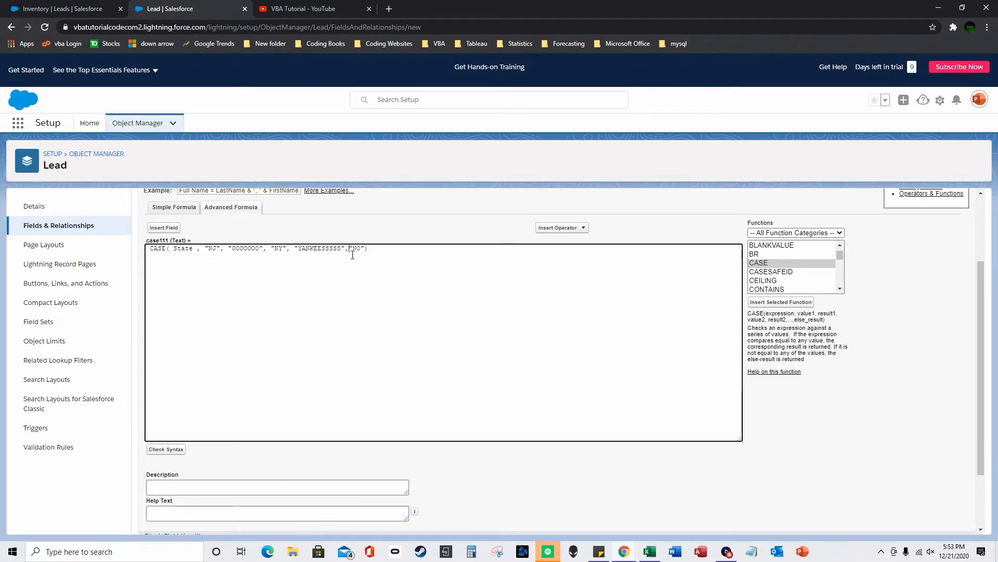
pyautogui.moveTo(365, 248); pyautogui.dragTo(350, 252)
pyautogui.click(166, 449)
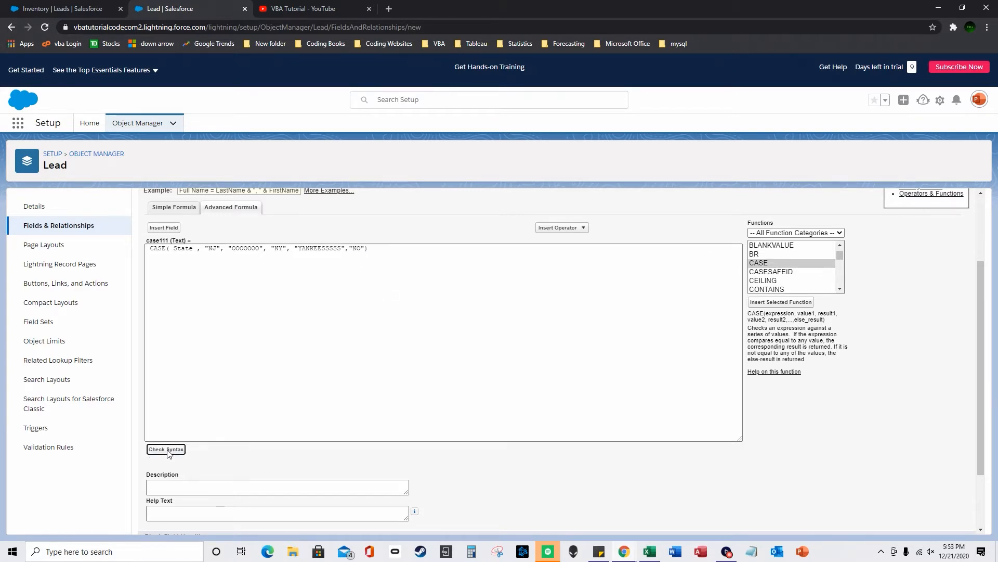
pyautogui.scroll(-4, 435, 421)
# - Save the case111 field with default security and layout settings
pyautogui.click(939, 522)
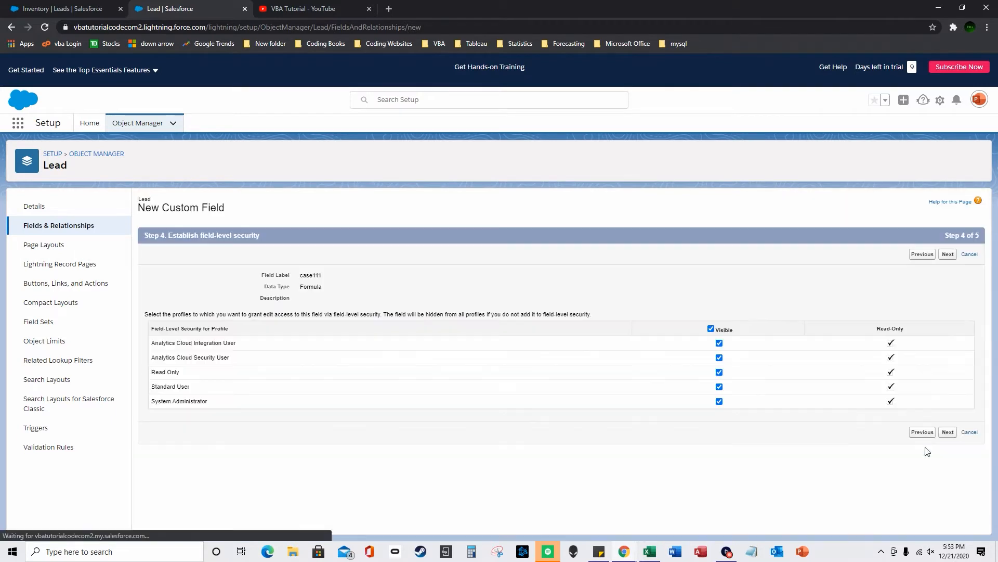
pyautogui.click(948, 431)
pyautogui.click(946, 393)
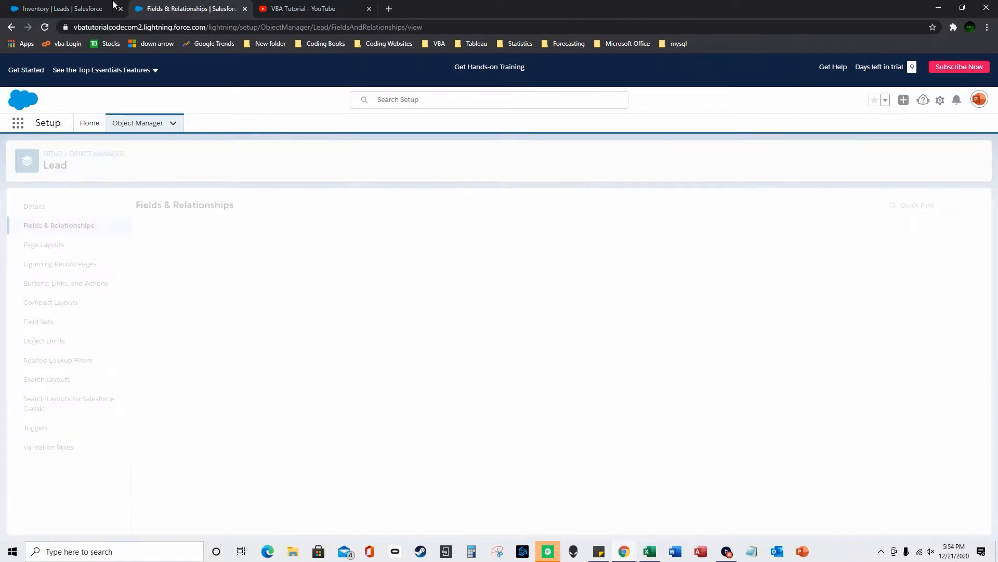
# - In the Inventory list, replace the iffffjjjjj and iffff columns with case111
pyautogui.click(68, 8)
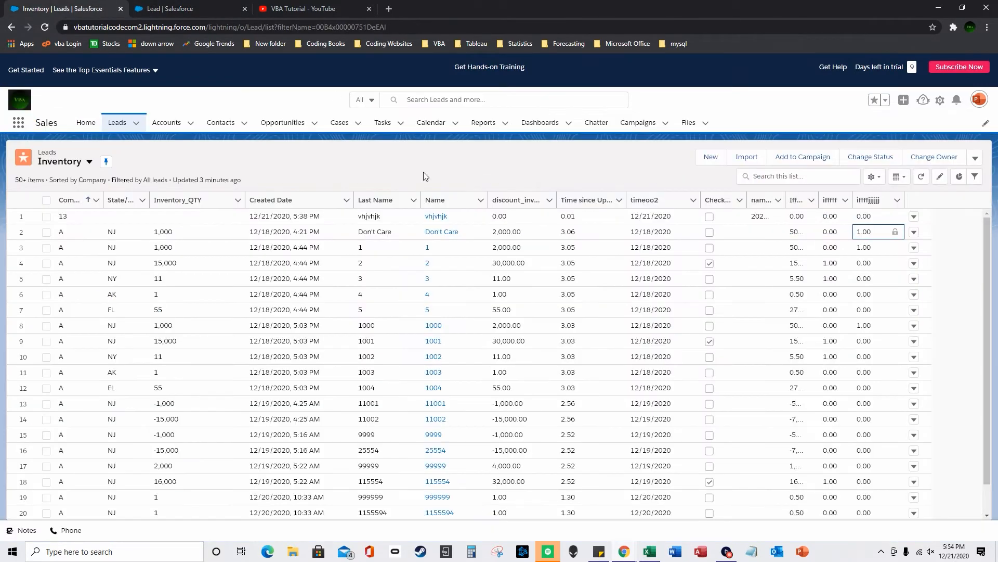
pyautogui.click(874, 176)
pyautogui.click(838, 307)
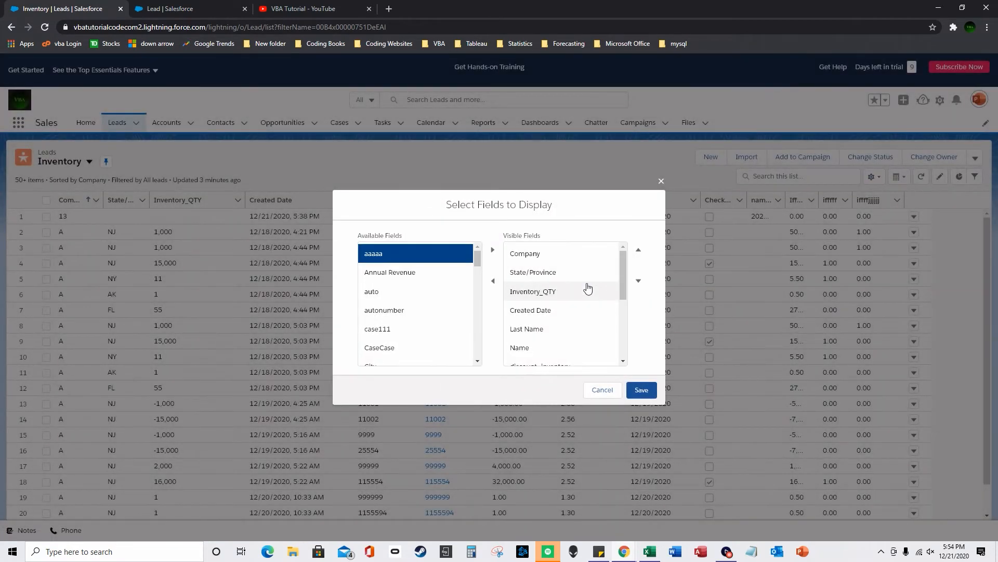
pyautogui.scroll(-5, 569, 333)
pyautogui.click(569, 356)
pyautogui.click(493, 281)
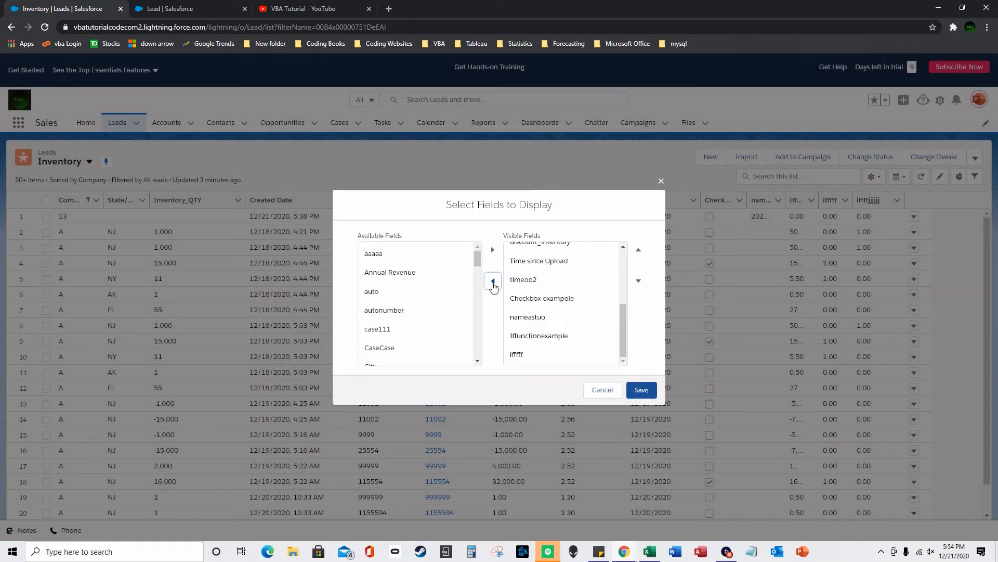
pyautogui.click(492, 281)
pyautogui.moveTo(475, 259)
pyautogui.mouseDown()
pyautogui.moveTo(478, 306)
pyautogui.moveTo(478, 272)
pyautogui.mouseUp()
pyautogui.click(377, 252)
pyautogui.click(492, 249)
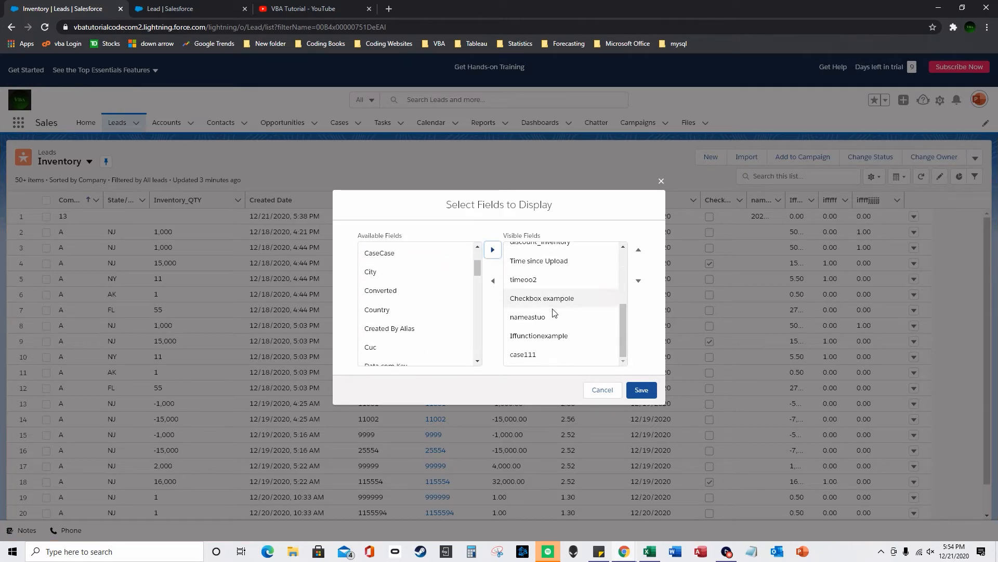
pyautogui.click(641, 390)
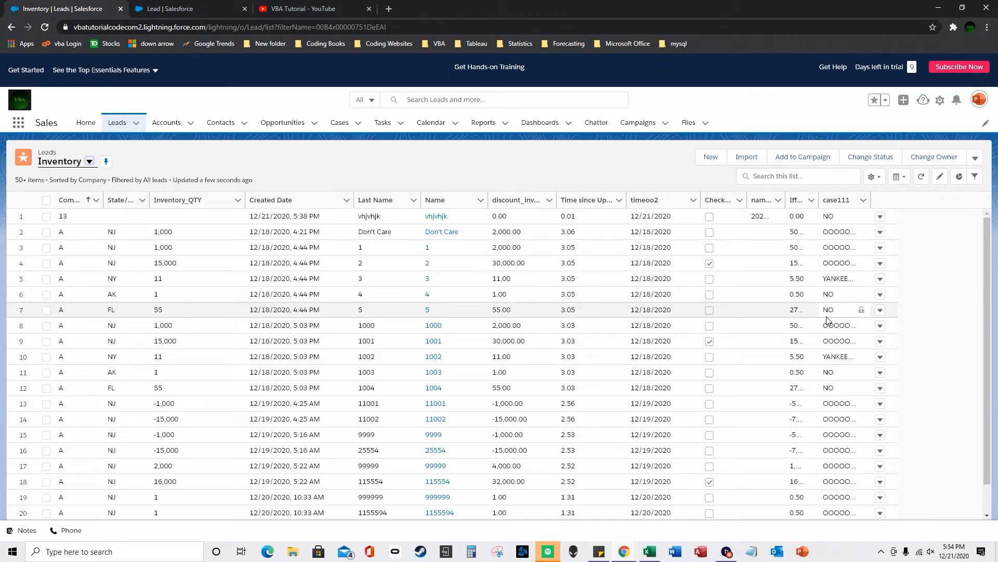
# - Back on Lead Fields & Relationships, start another new Formula field
pyautogui.click(208, 8)
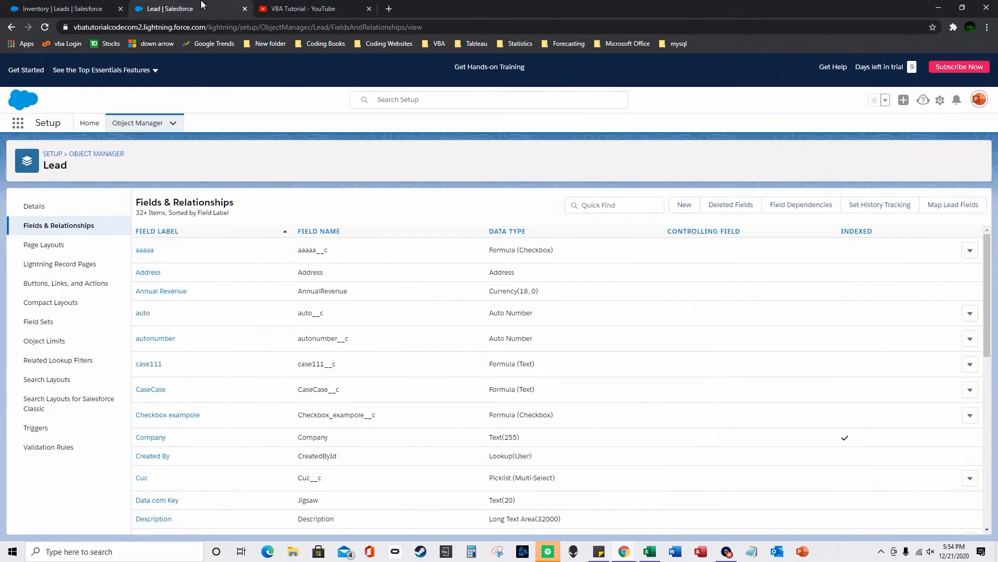
pyautogui.click(685, 205)
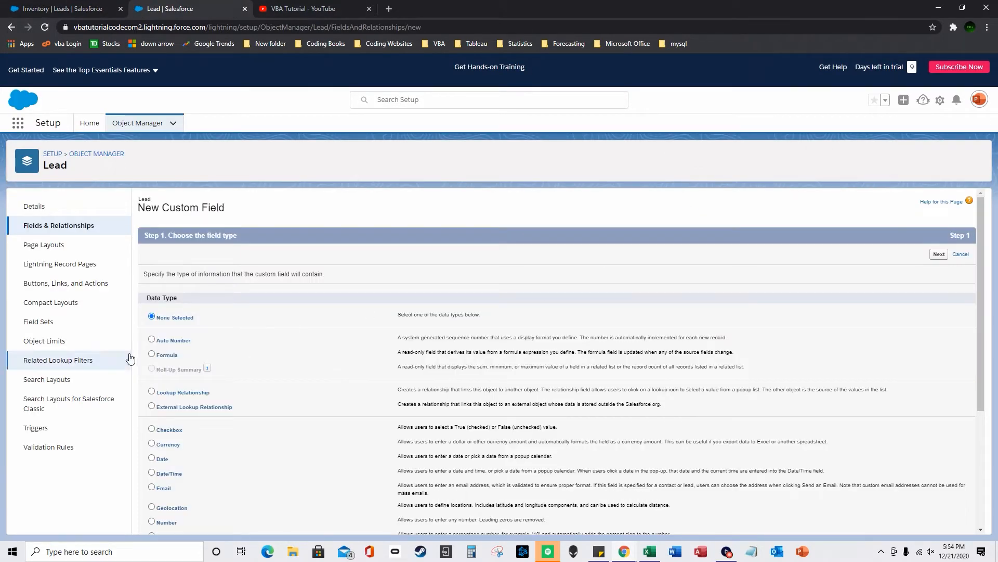
pyautogui.click(152, 354)
pyautogui.scroll(-3, 946, 516)
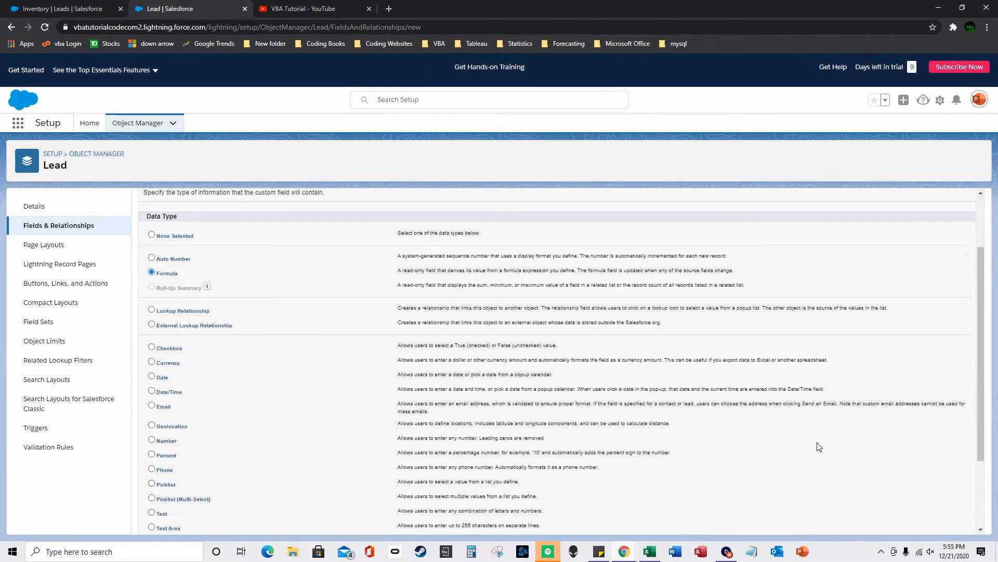
pyautogui.scroll(-1, 946, 515)
pyautogui.click(939, 522)
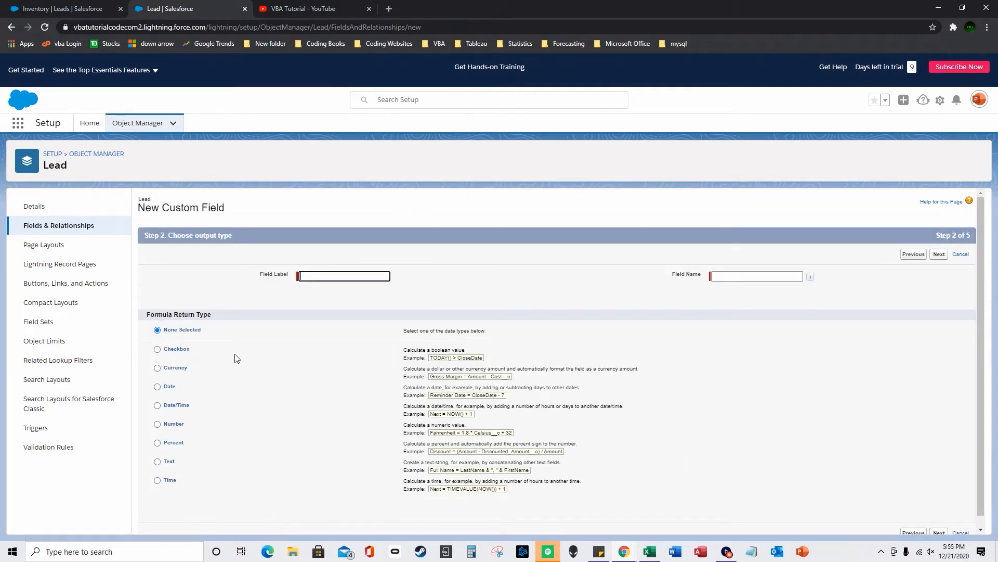
# - Set a Number return type and label the field nowfunction, then continue
pyautogui.click(157, 424)
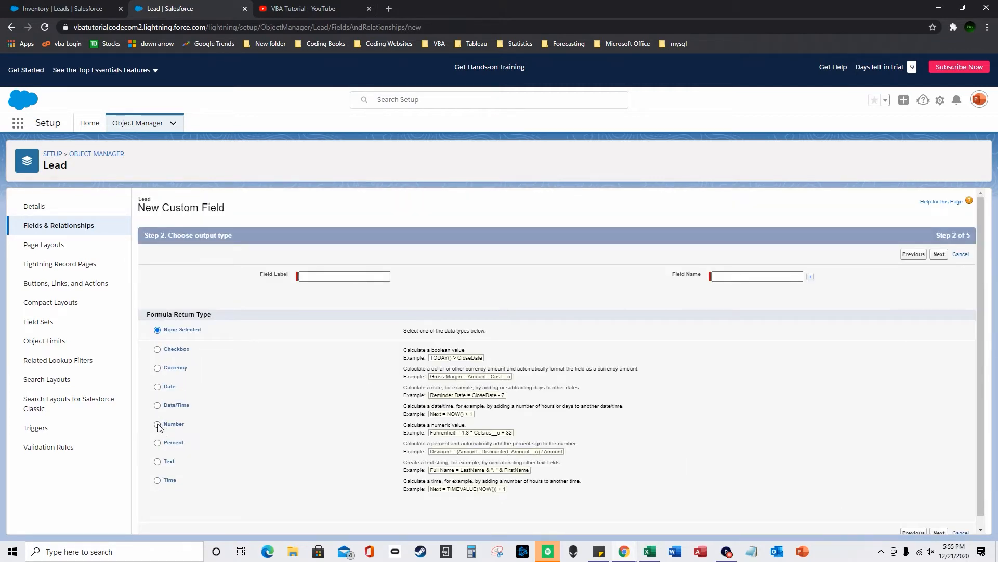
pyautogui.scroll(-1, 323, 385)
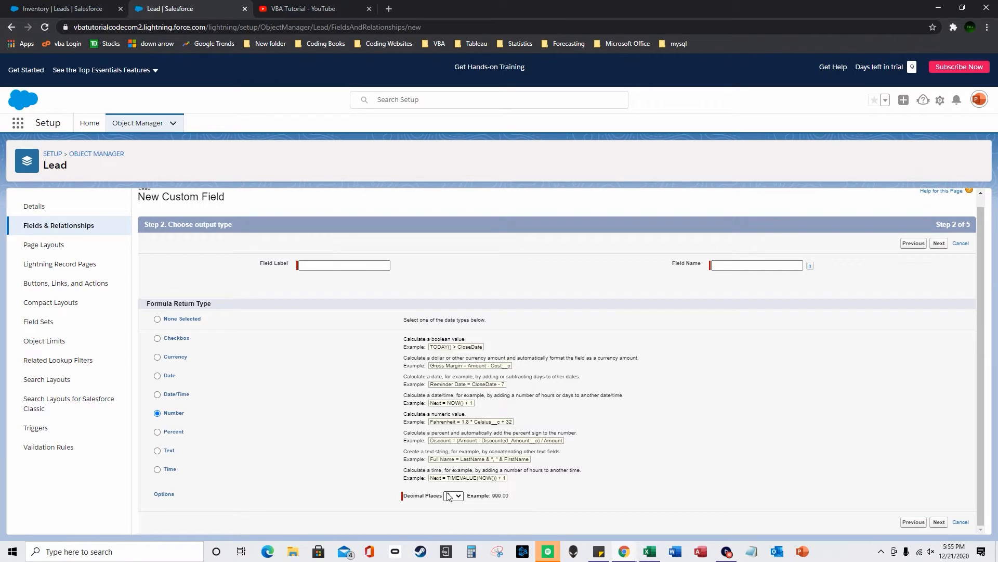
pyautogui.click(341, 264)
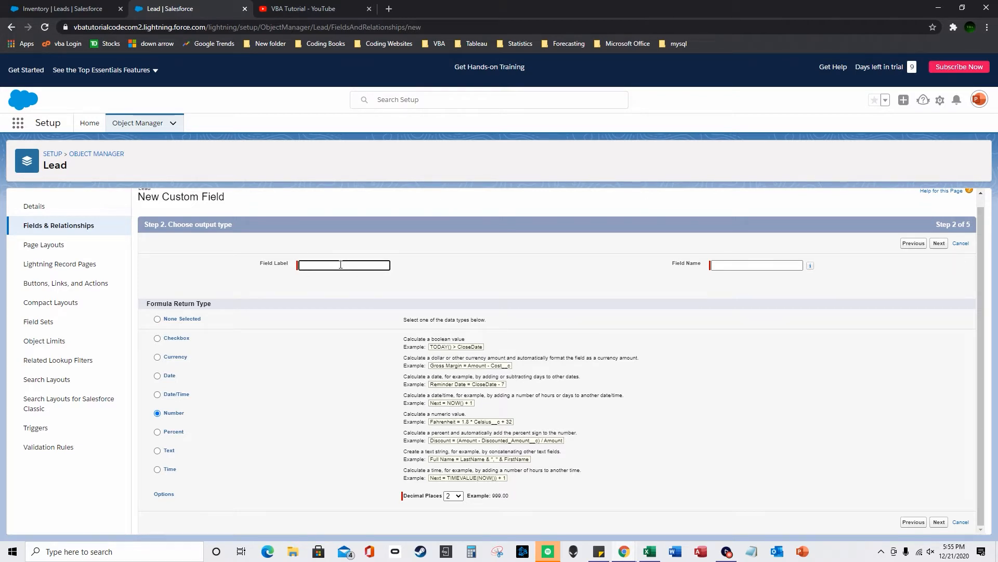
pyautogui.write('note')
pyautogui.write('wfunction')
pyautogui.press('Tab')
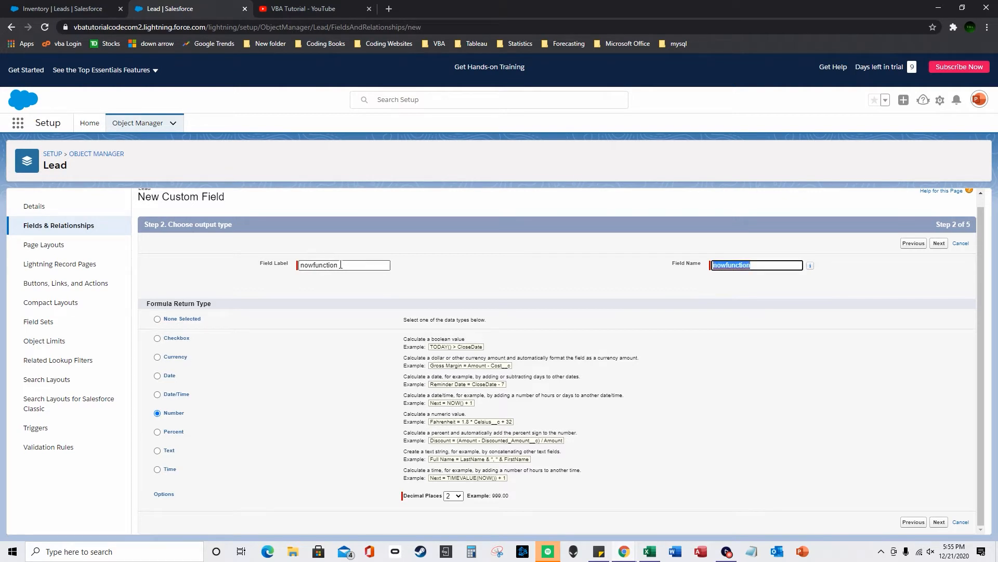
pyautogui.click(939, 522)
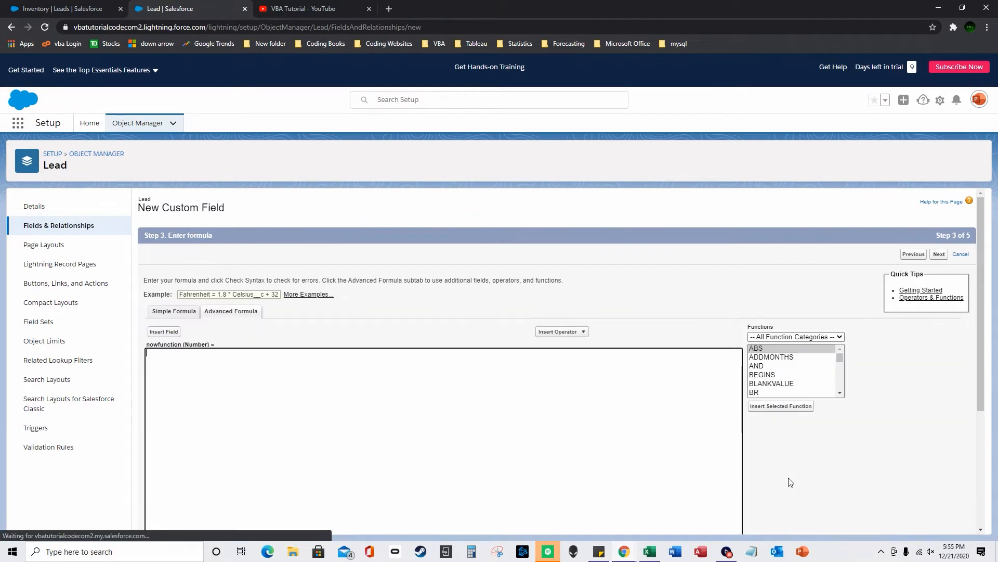
# - Write the formula NOW() - CreatedDate using the NOW function and Created Date field
pyautogui.click(792, 374)
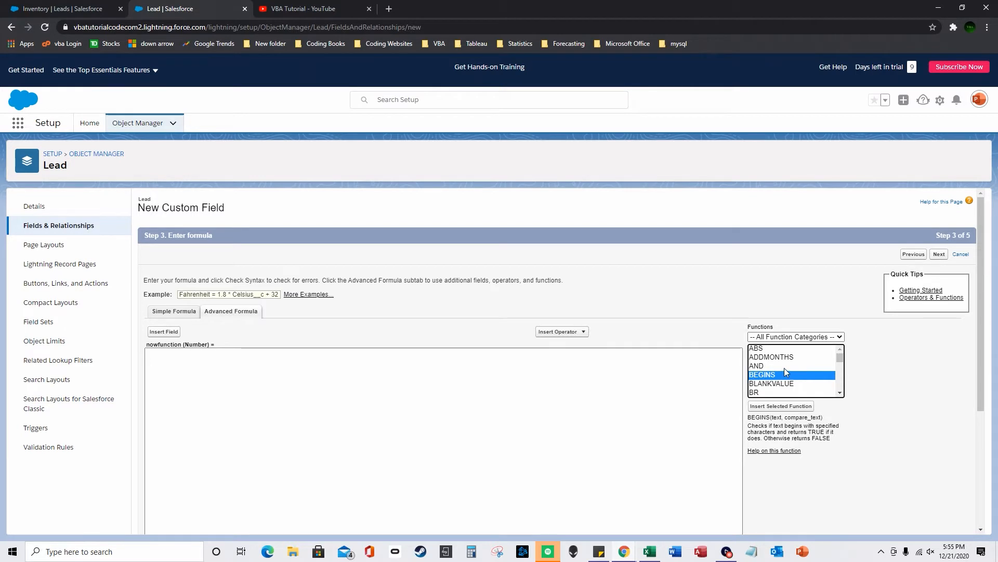
pyautogui.press('n')
pyautogui.scroll(-1, 768, 381)
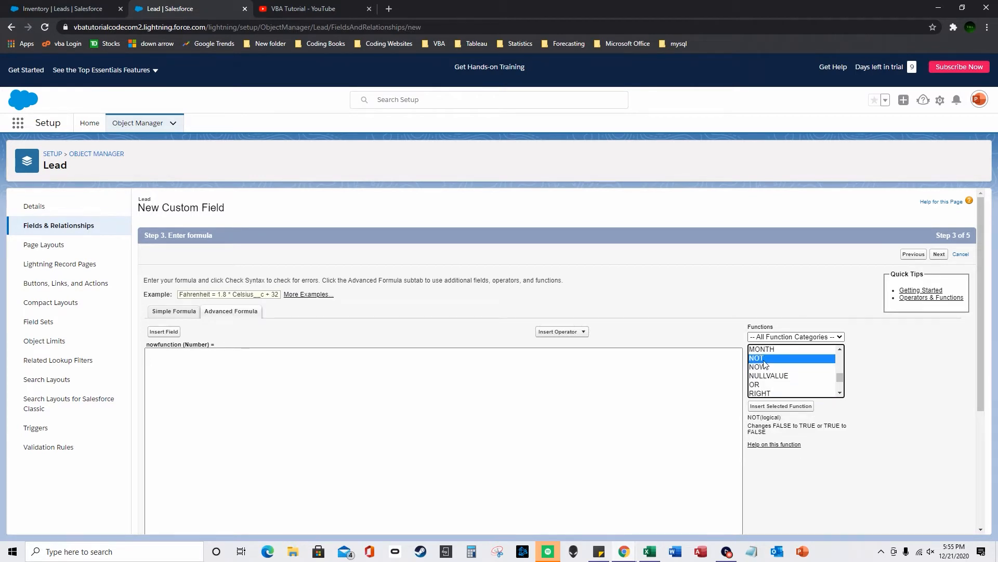
pyautogui.click(763, 366)
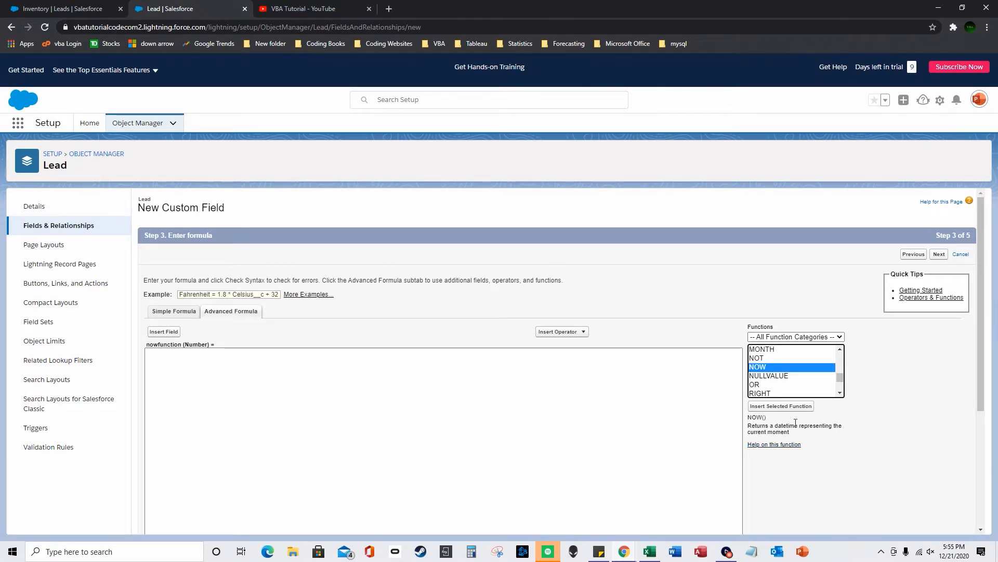
pyautogui.doubleClick(765, 367)
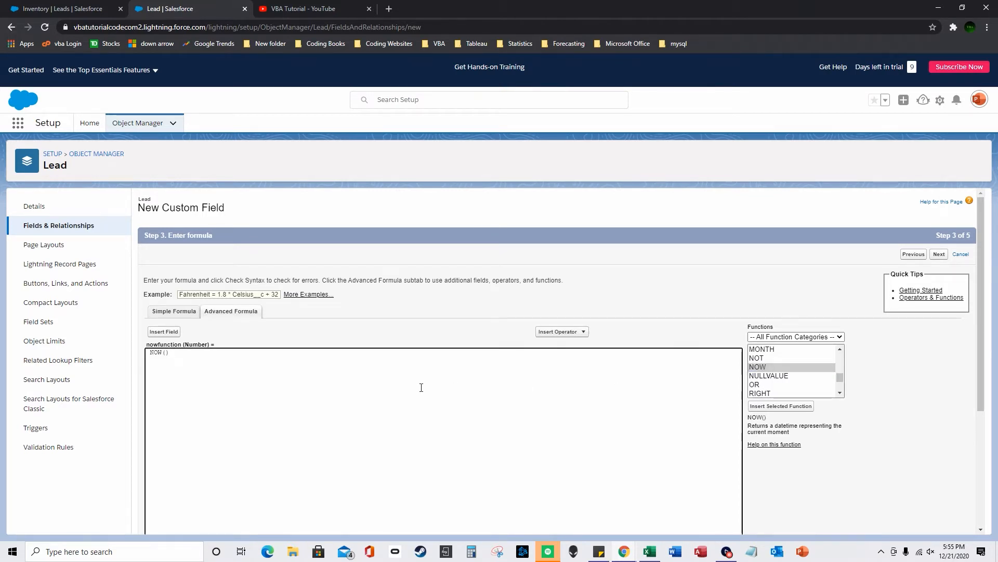
pyautogui.write('-')
pyautogui.click(166, 332)
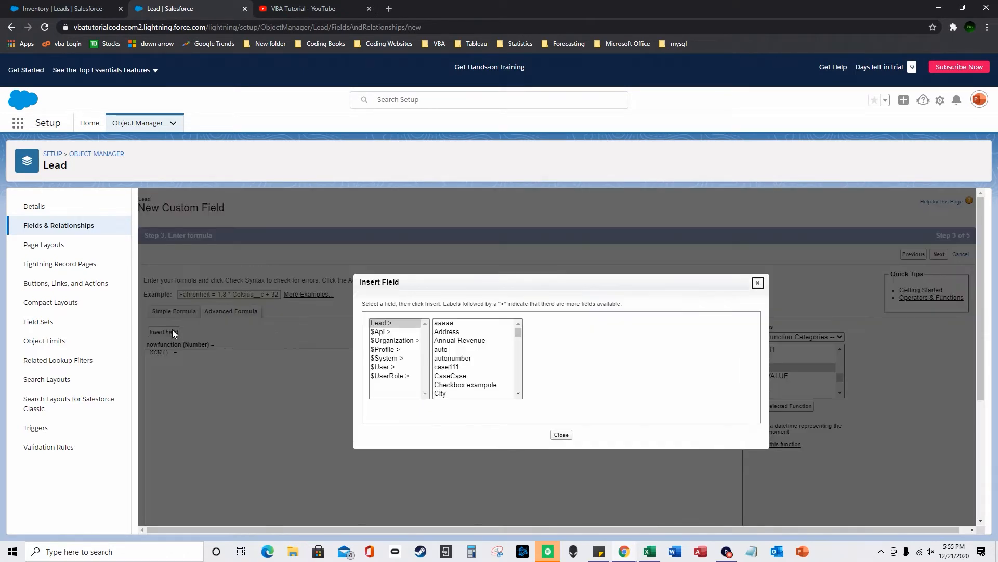
pyautogui.scroll(-2, 468, 364)
pyautogui.scroll(-2, 467, 378)
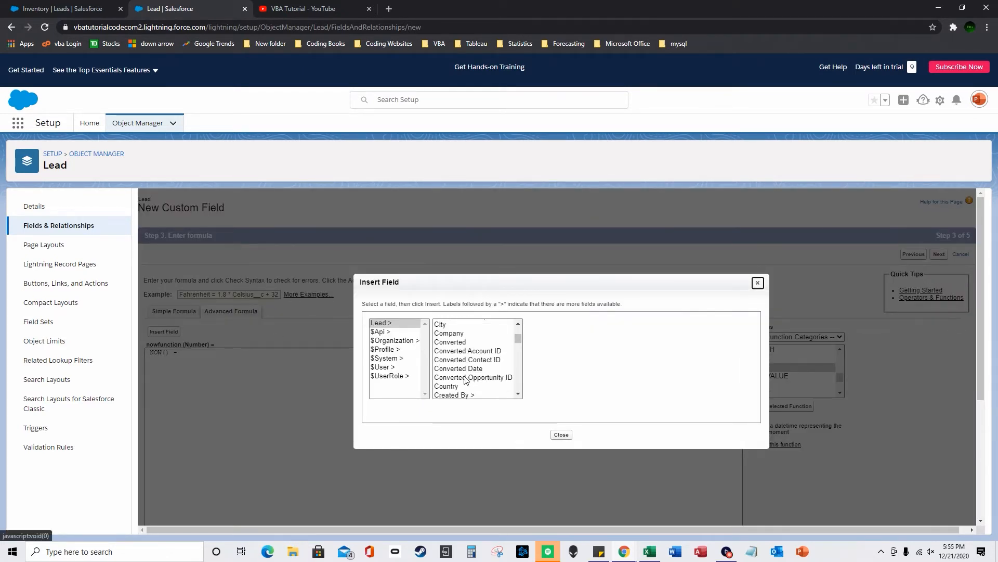
pyautogui.scroll(-2, 470, 383)
pyautogui.click(463, 377)
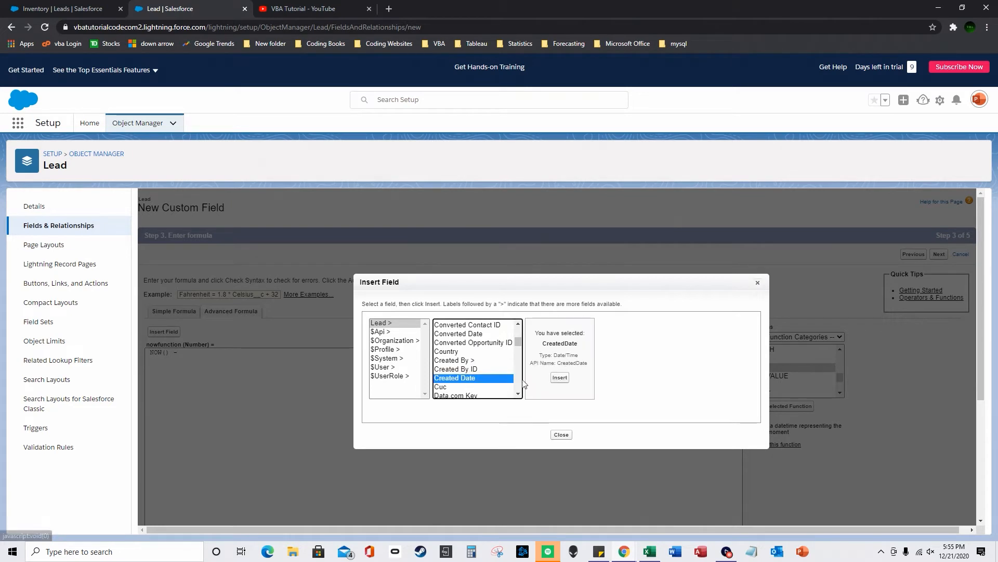
pyautogui.click(556, 380)
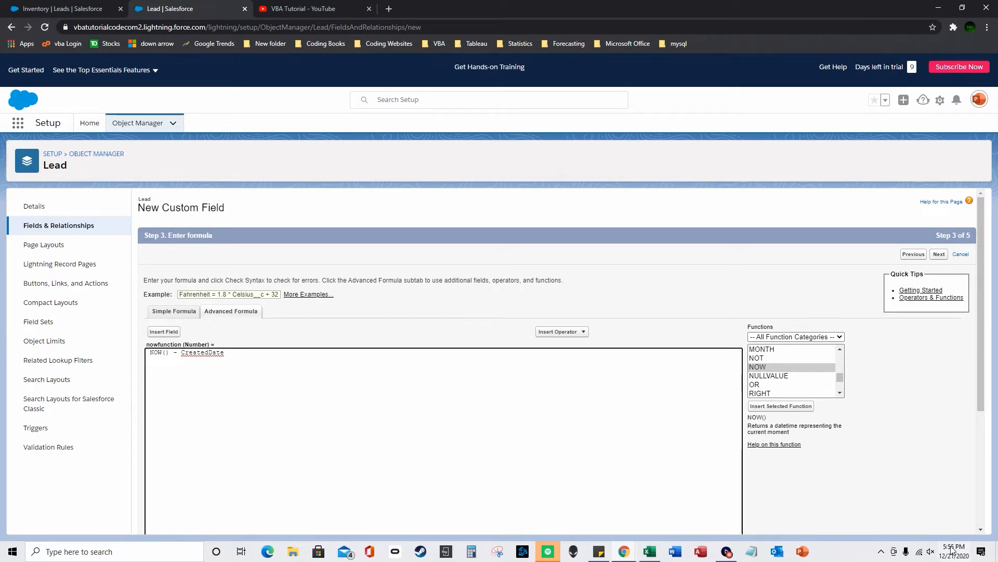
# - Confirm the formula passes Check Syntax and save the nowfunction field
pyautogui.moveTo(958, 556)
pyautogui.click(83, 8)
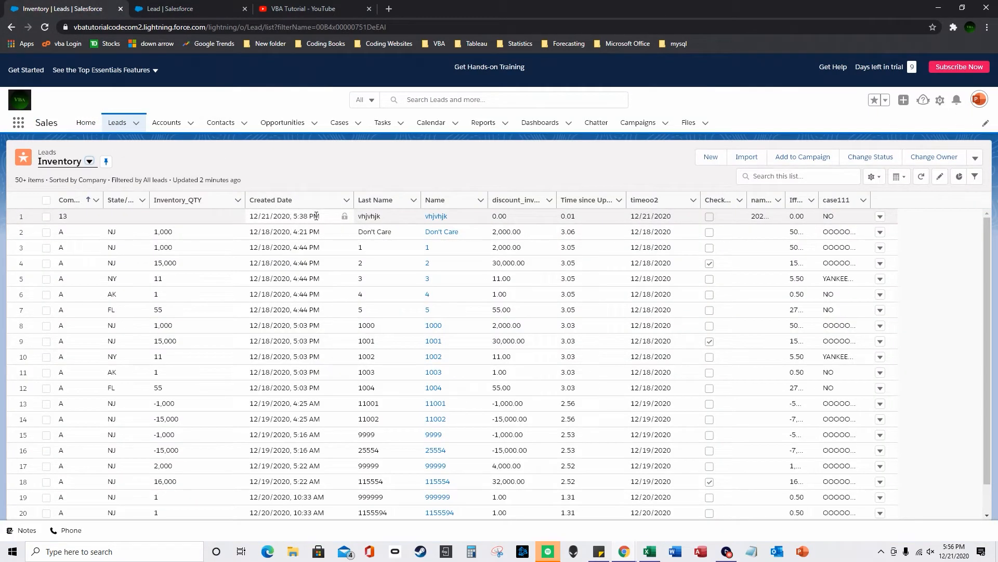
pyautogui.click(193, 7)
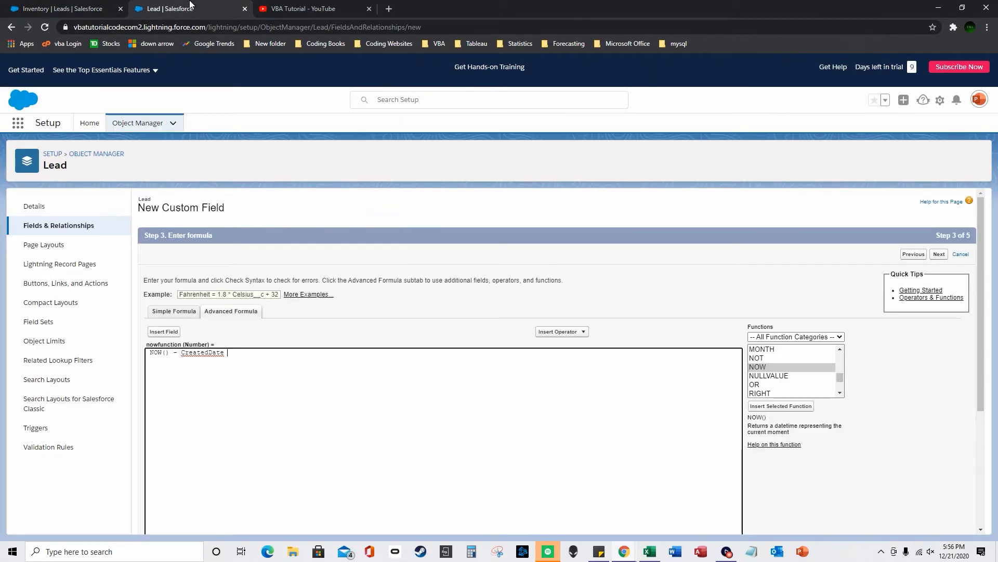
pyautogui.scroll(-3, 231, 468)
pyautogui.click(166, 415)
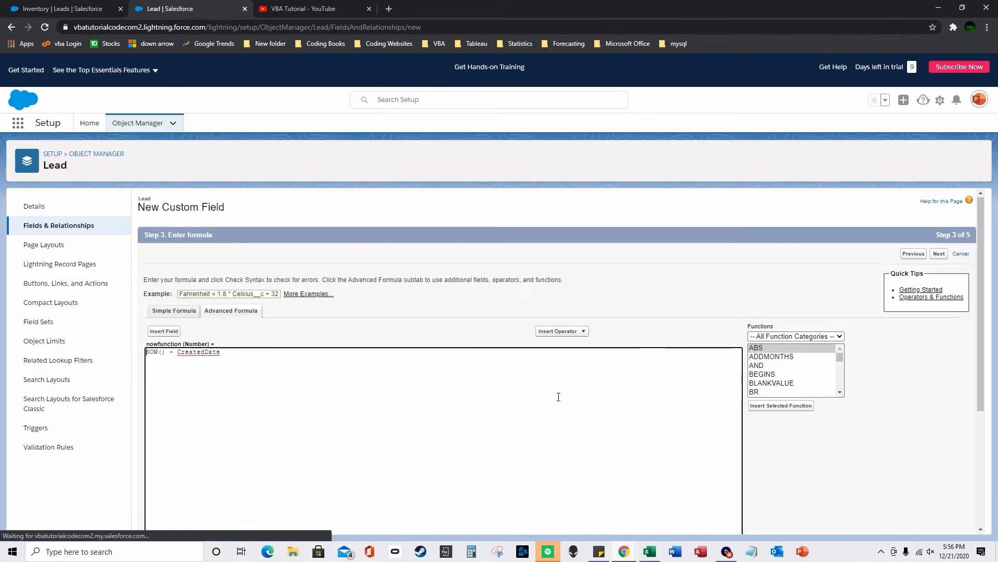
pyautogui.scroll(-10, 557, 396)
pyautogui.click(939, 521)
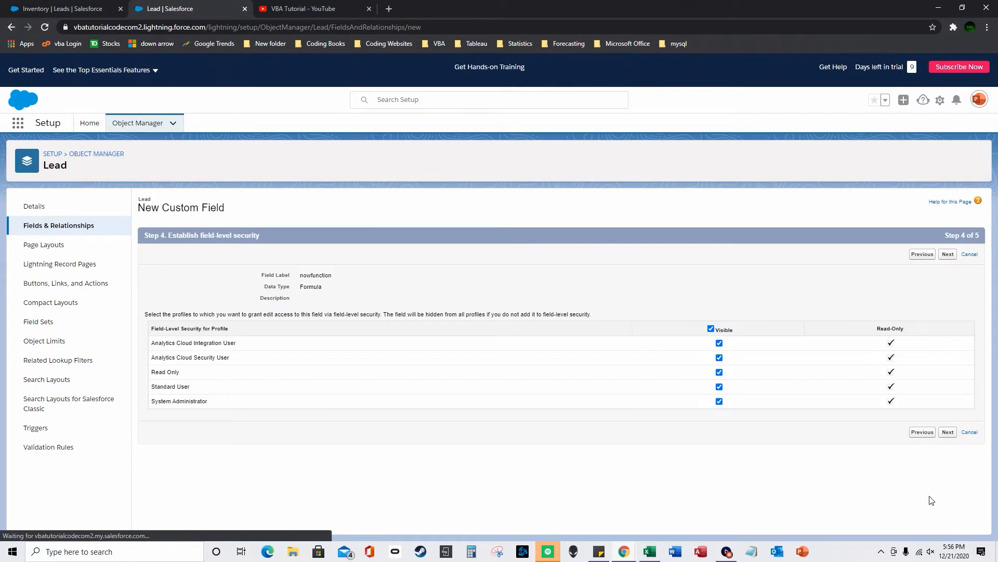
pyautogui.click(948, 431)
pyautogui.click(947, 392)
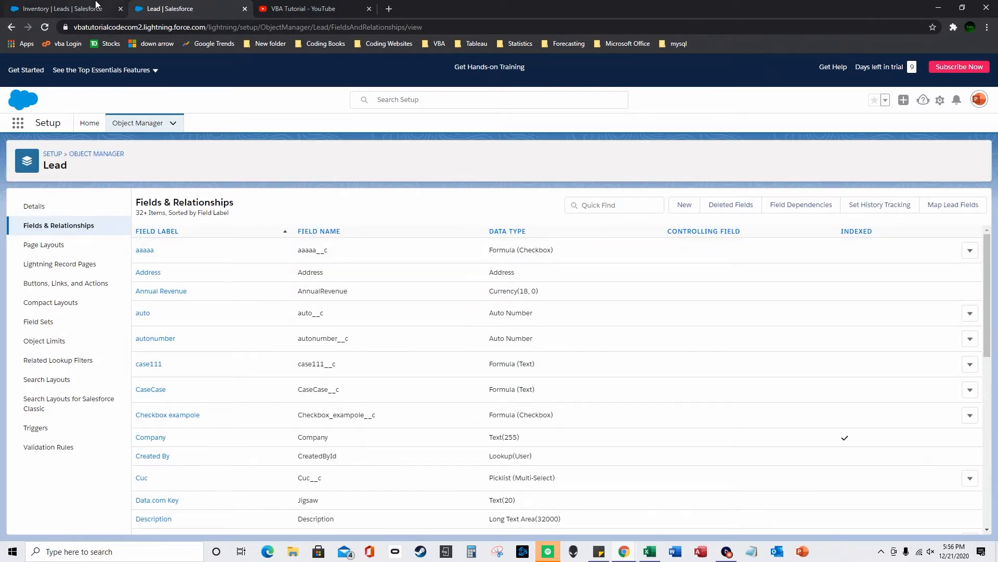
# - Reload the Inventory list and add nowfunction to its visible columns
pyautogui.click(78, 8)
pyautogui.click(44, 28)
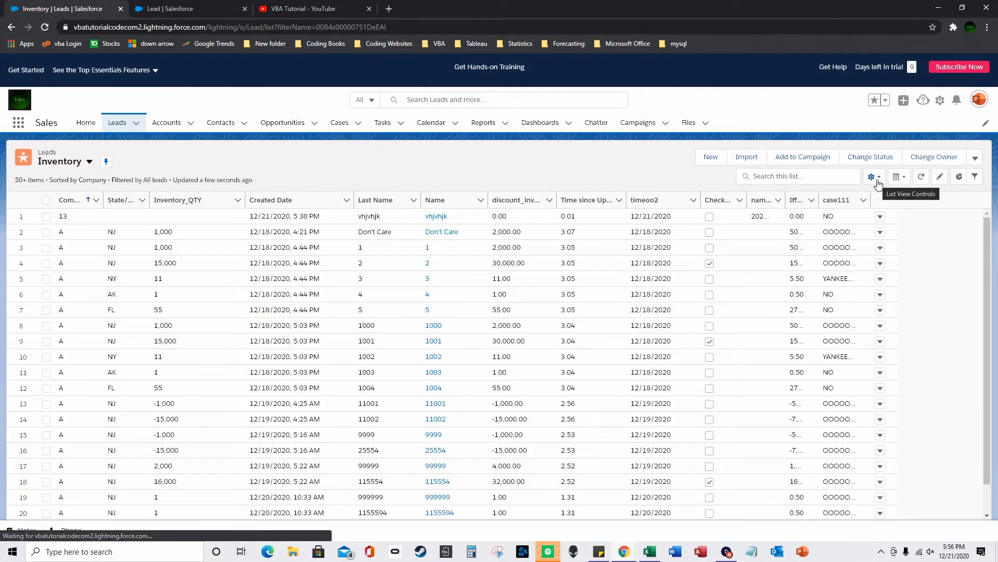
pyautogui.click(877, 179)
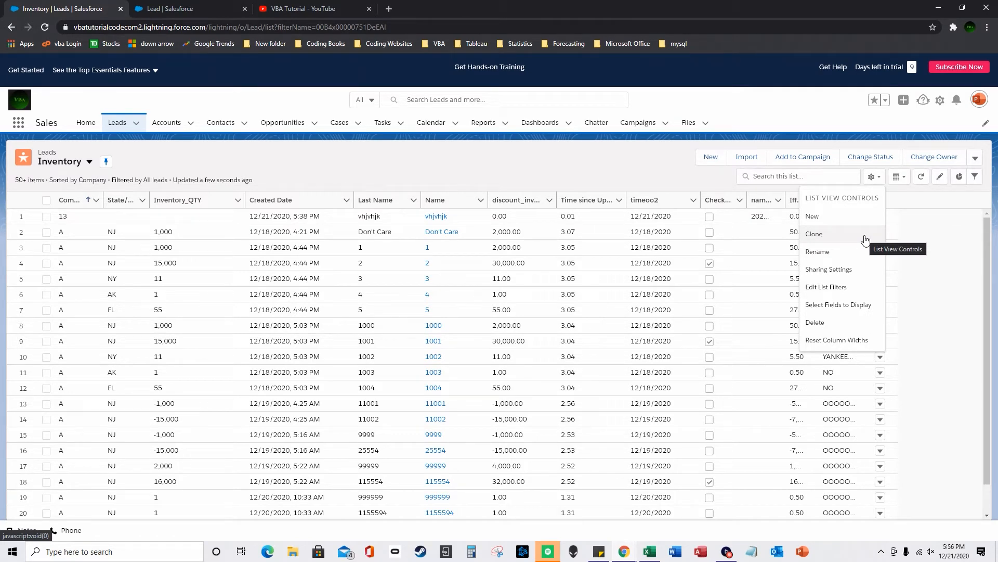
pyautogui.click(848, 305)
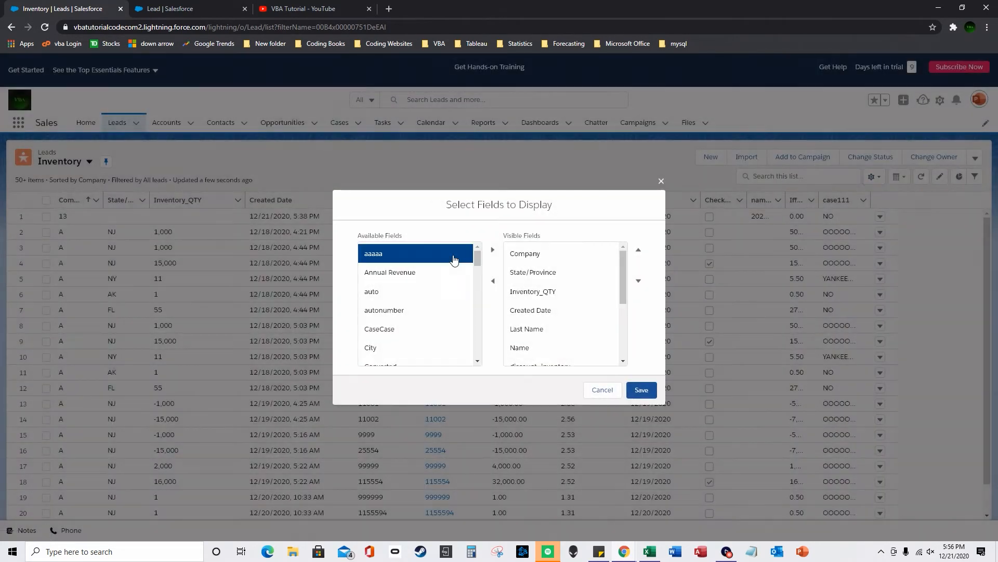
pyautogui.moveTo(477, 258); pyautogui.dragTo(483, 323)
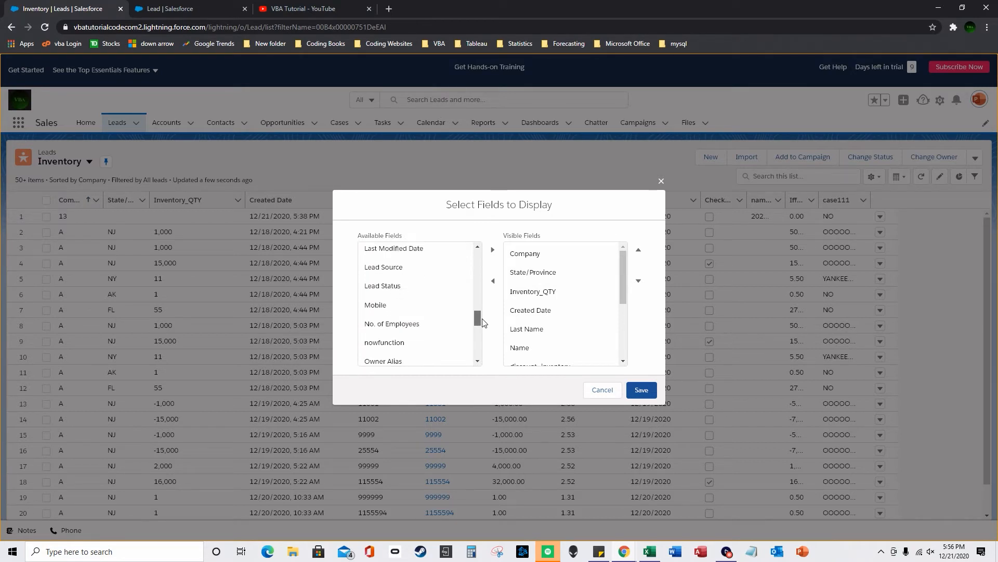
pyautogui.click(439, 342)
pyautogui.click(492, 249)
pyautogui.click(634, 389)
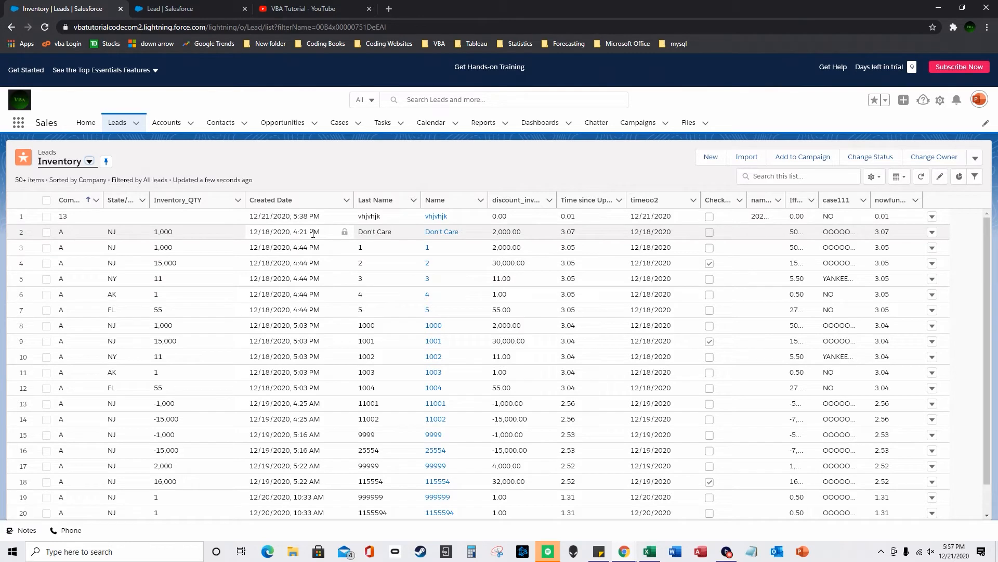
pyautogui.moveTo(254, 515); pyautogui.dragTo(311, 488)
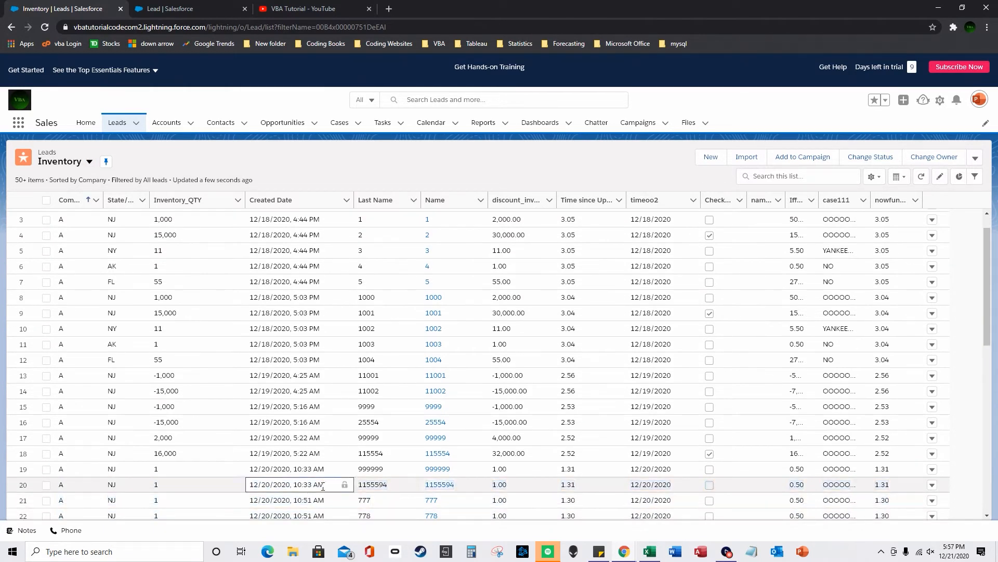
pyautogui.click(878, 485)
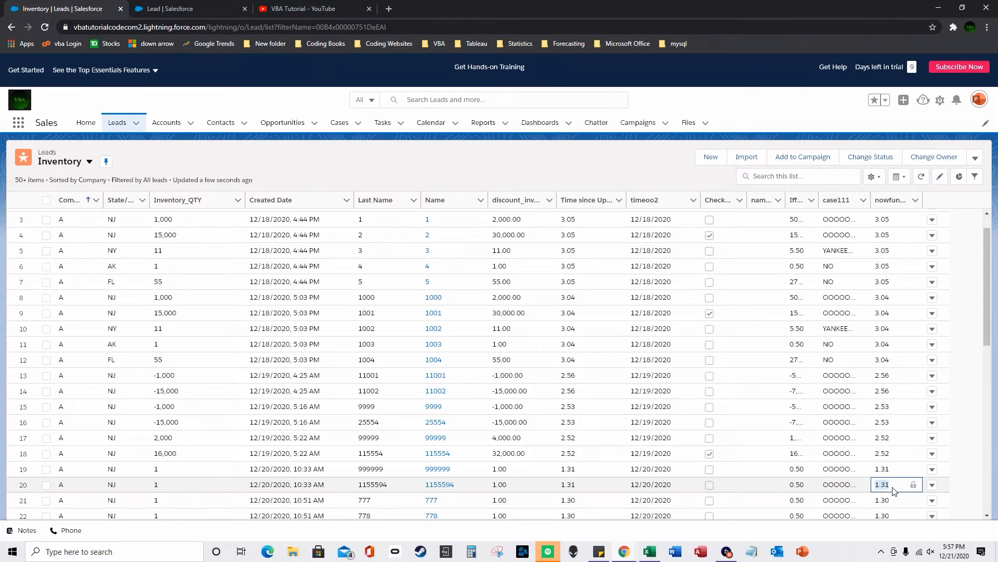
pyautogui.scroll(1, 890, 487)
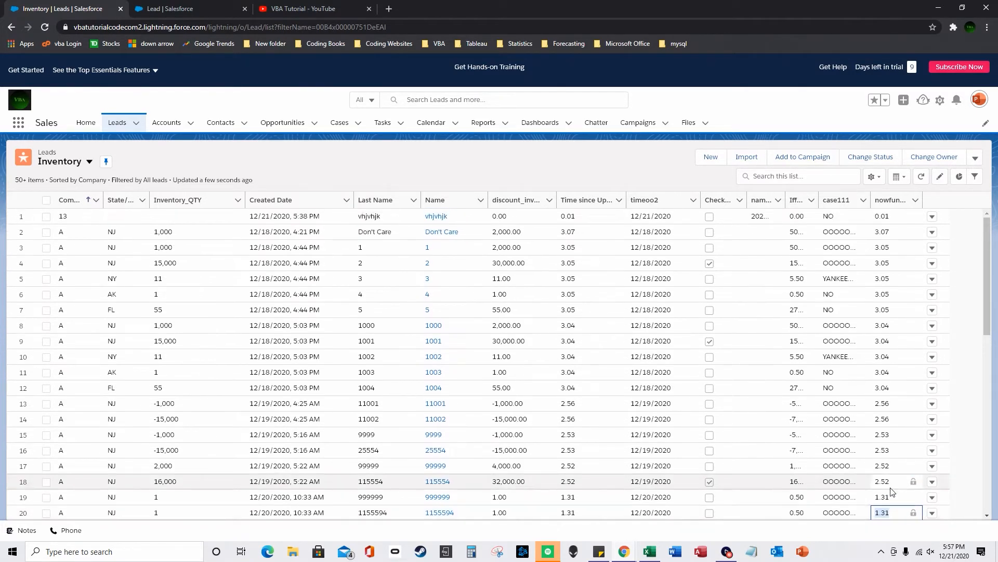
pyautogui.scroll(-1, 891, 490)
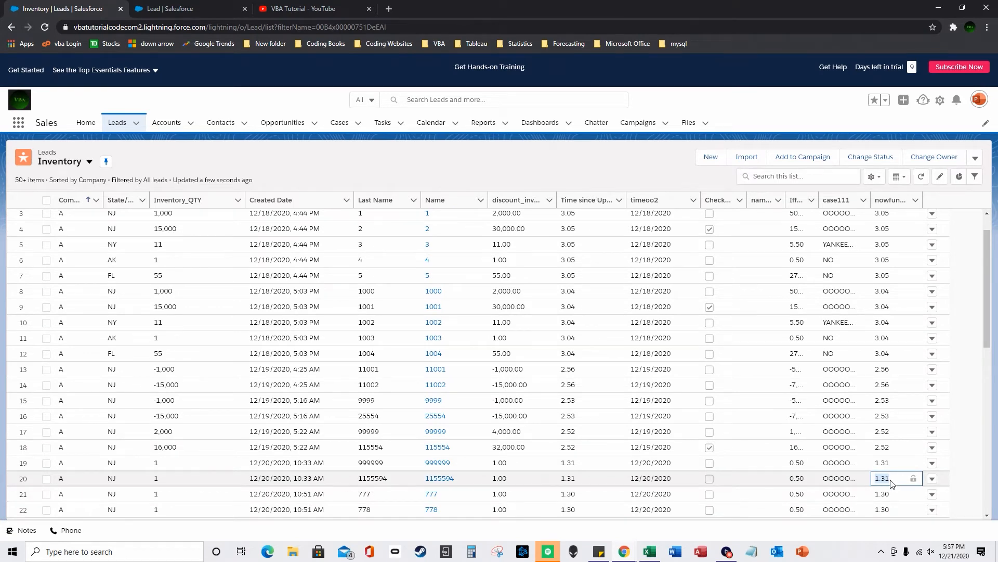
pyautogui.scroll(1, 891, 484)
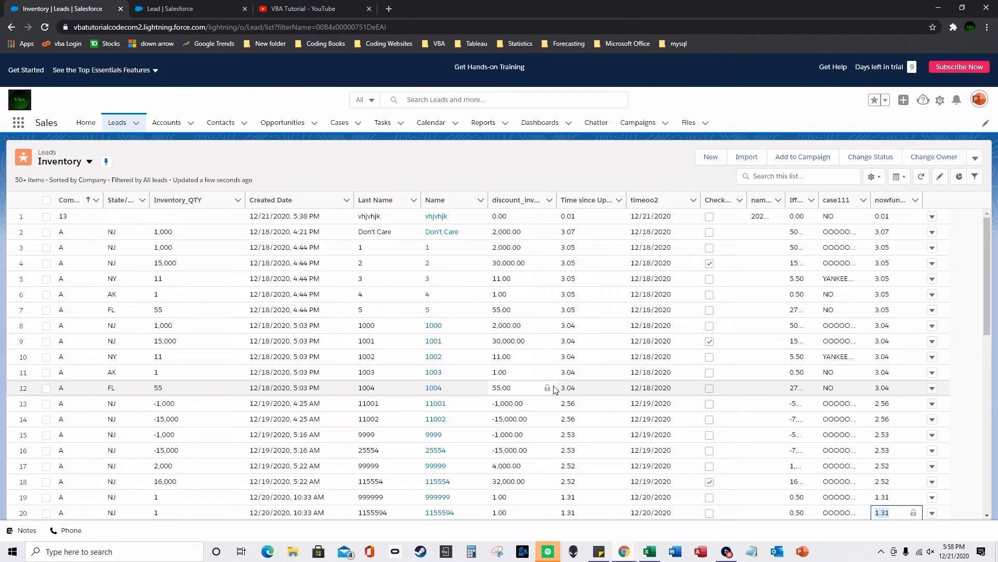
# - From the Lead fields page, start another new Formula field
pyautogui.click(213, 7)
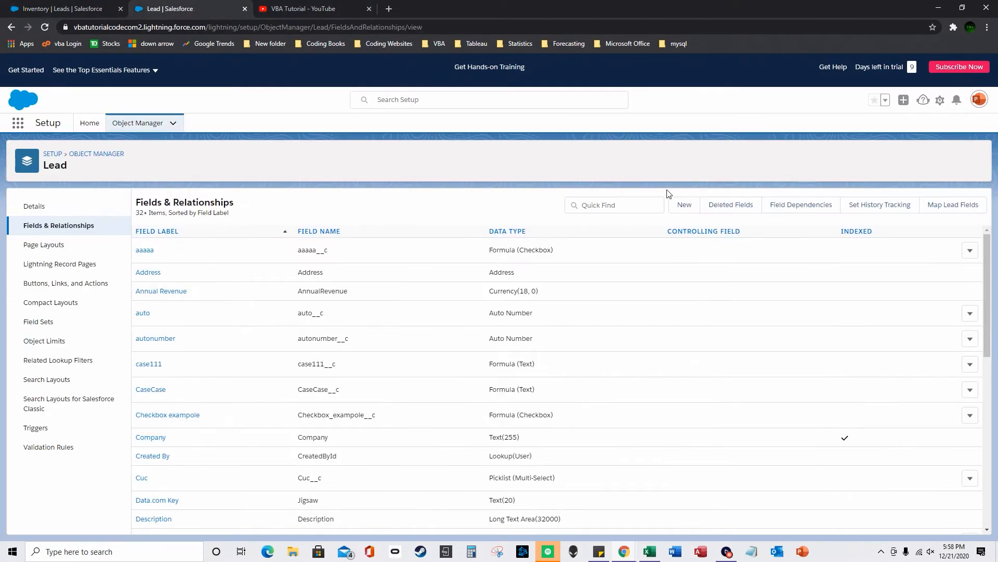
pyautogui.click(686, 209)
pyautogui.click(151, 354)
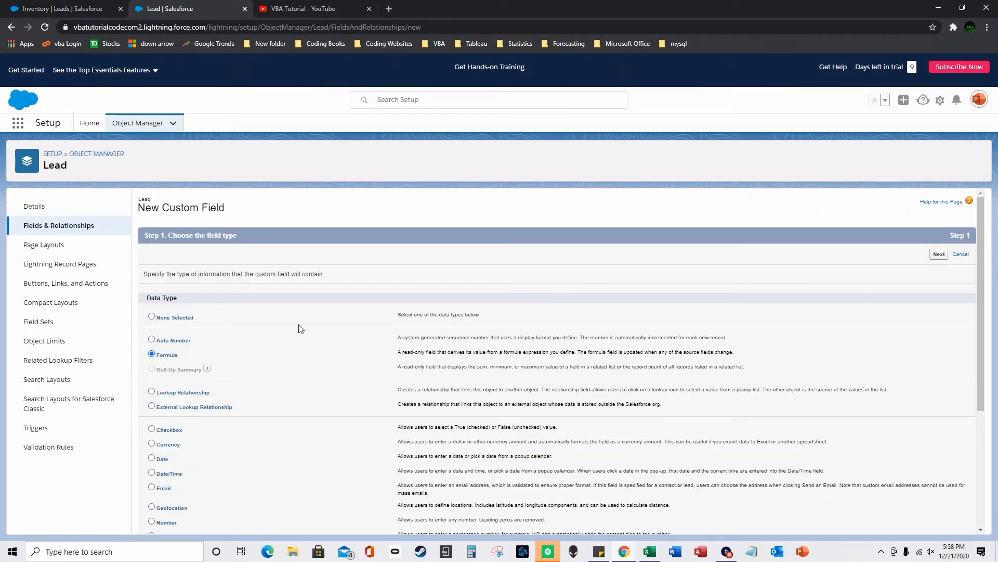
pyautogui.scroll(-3, 894, 435)
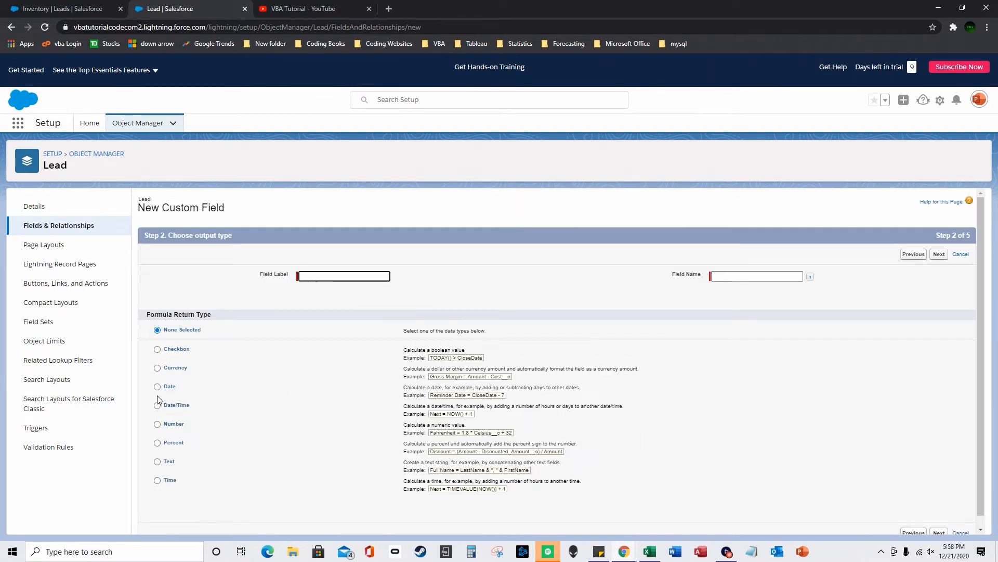
# - Set a Number return type and label the field dayfunciton, then continue
pyautogui.click(158, 425)
pyautogui.click(313, 278)
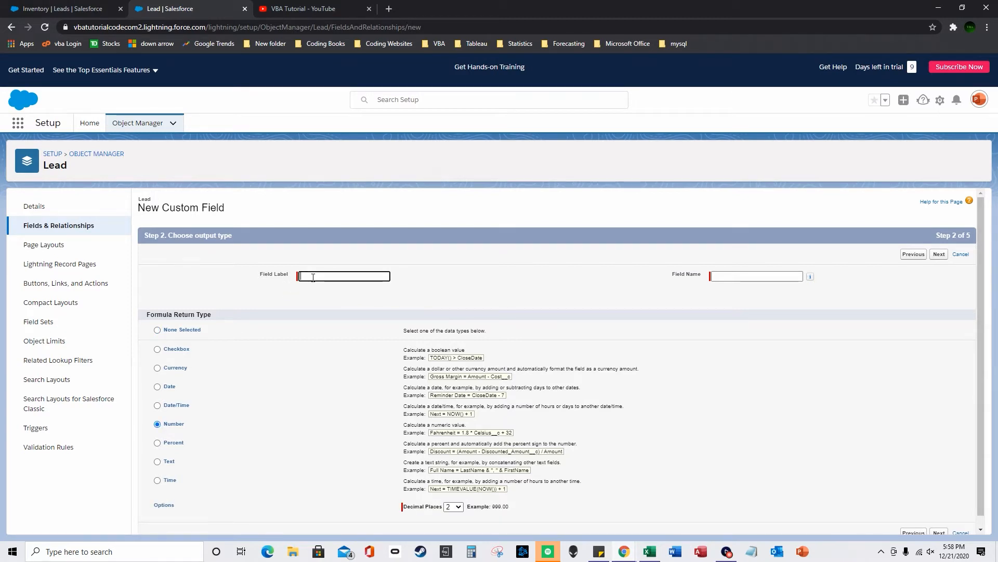
pyautogui.write('dayfunciton')
pyautogui.click(681, 295)
pyautogui.click(939, 255)
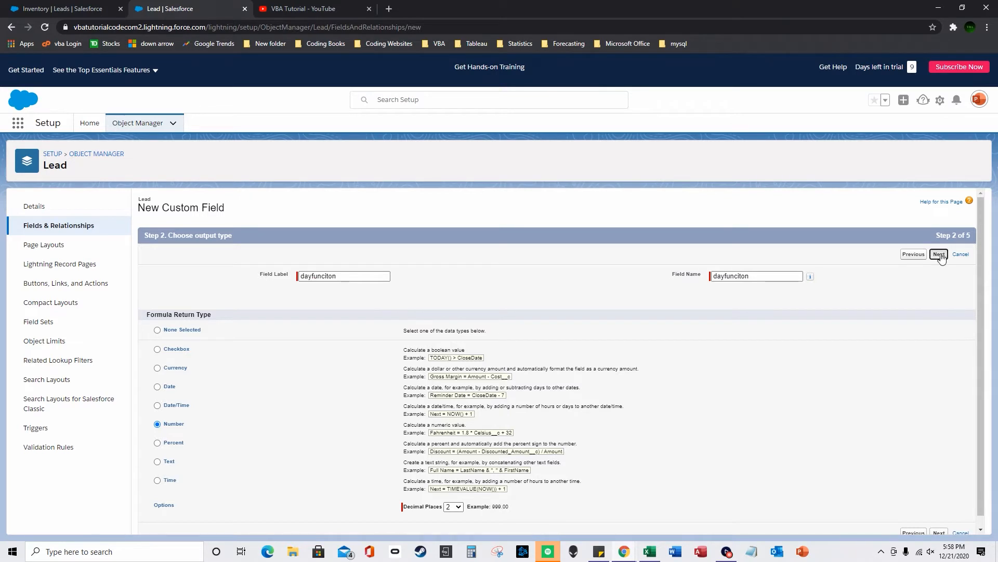
pyautogui.scroll(-3, 773, 379)
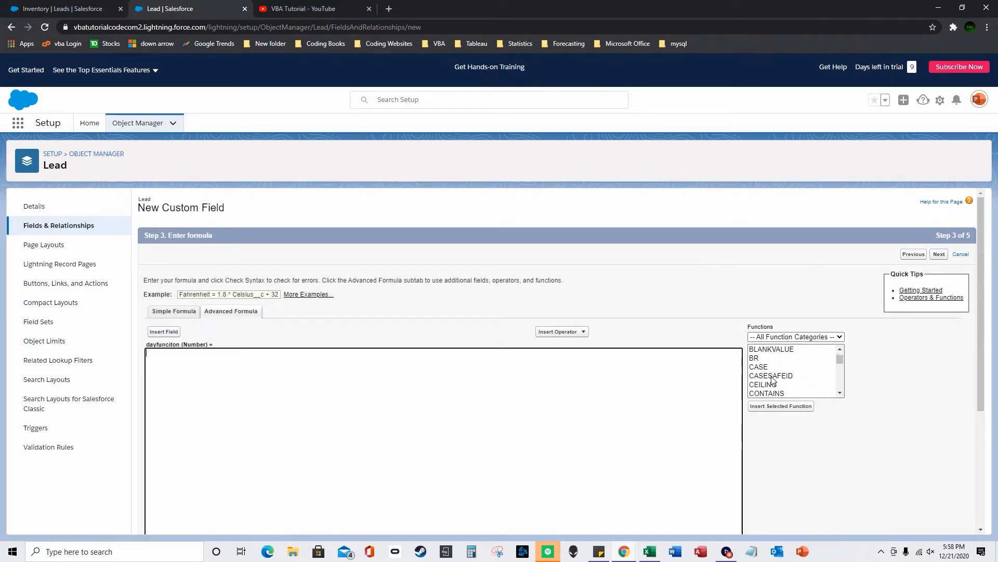
# - Build the formula DAY(timeoo2__c) from the DAY function and the timeoo2 field
pyautogui.scroll(-1, 773, 379)
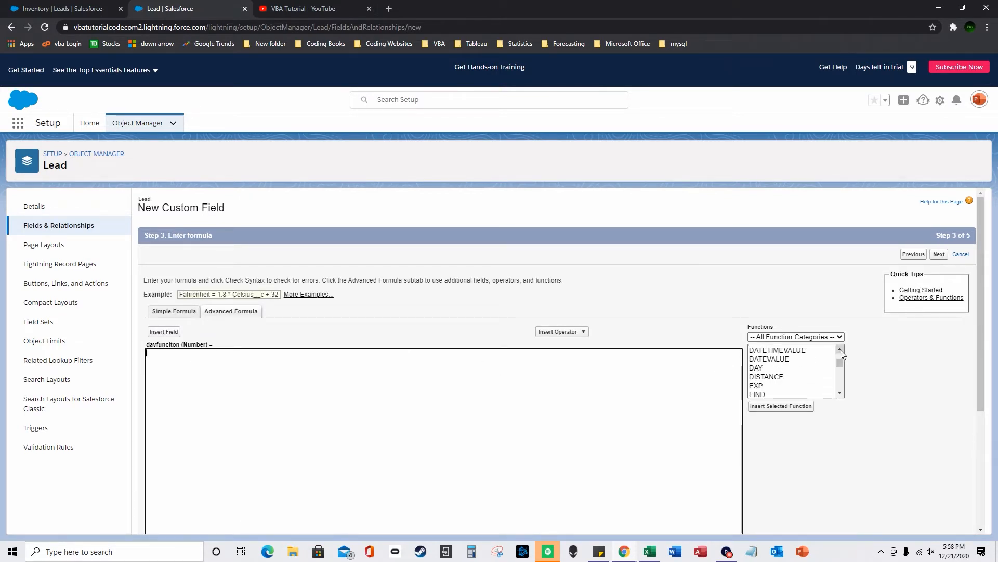
pyautogui.click(840, 350)
pyautogui.click(765, 388)
pyautogui.doubleClick(764, 378)
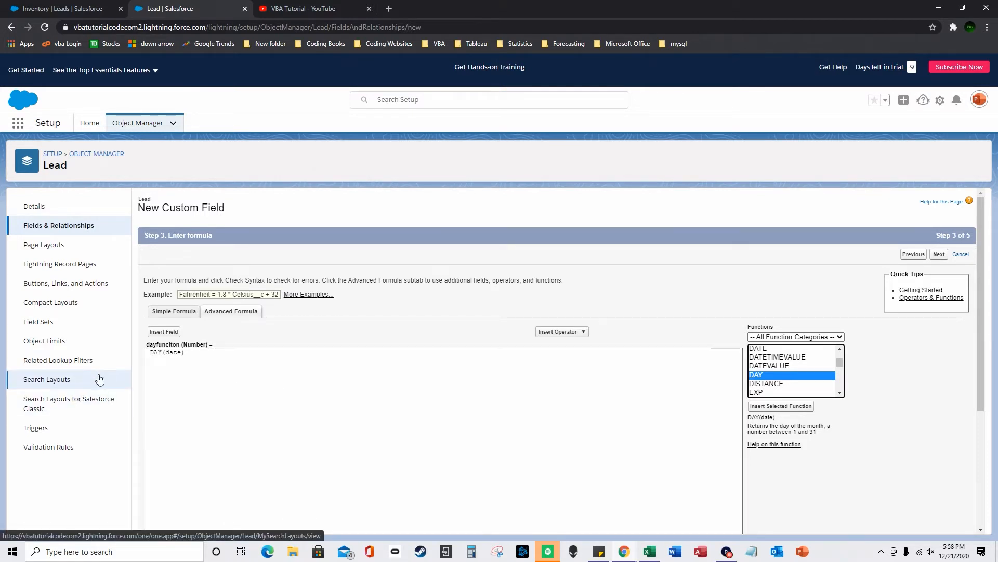
pyautogui.doubleClick(171, 354)
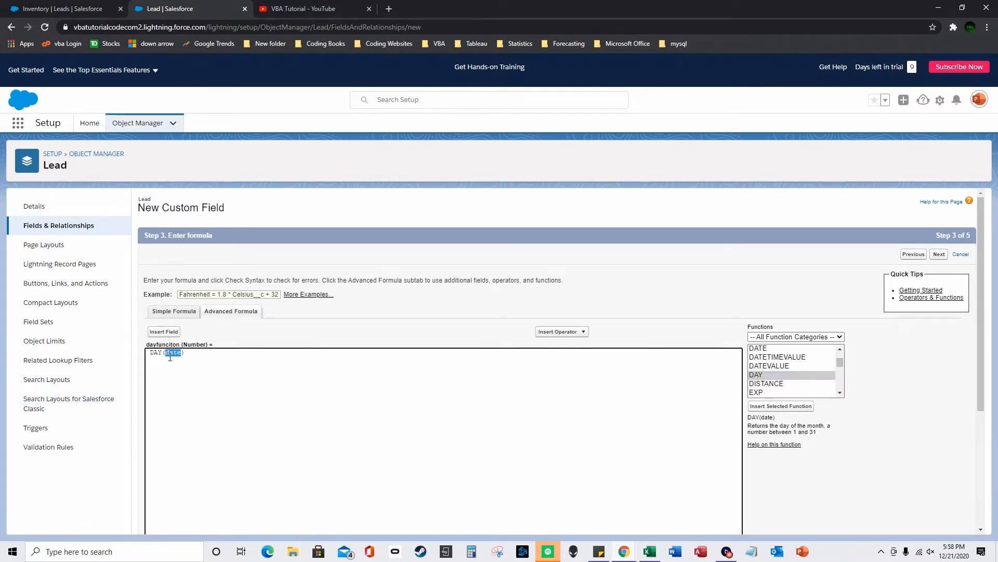
pyautogui.click(176, 332)
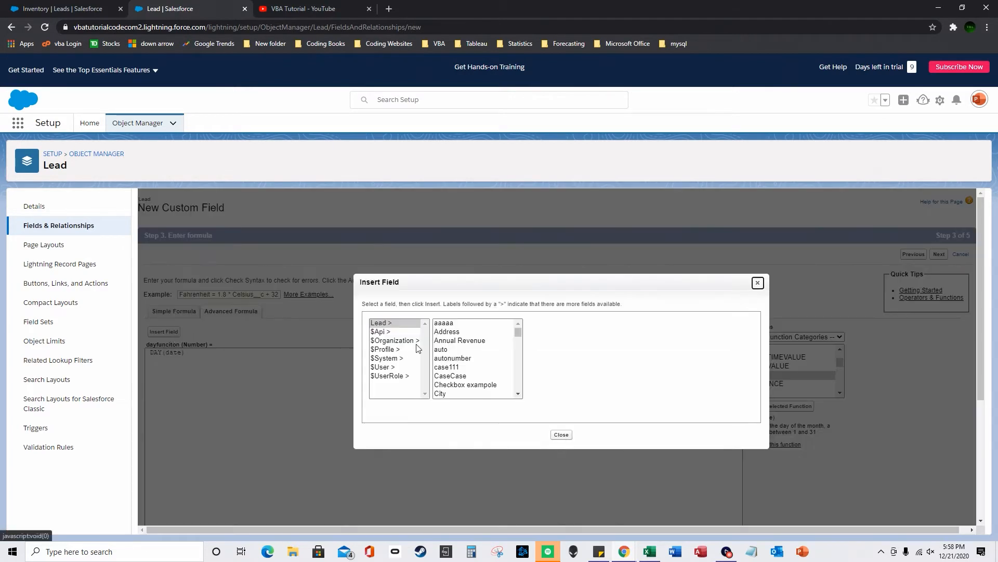
pyautogui.moveTo(520, 328); pyautogui.dragTo(524, 386)
pyautogui.click(460, 354)
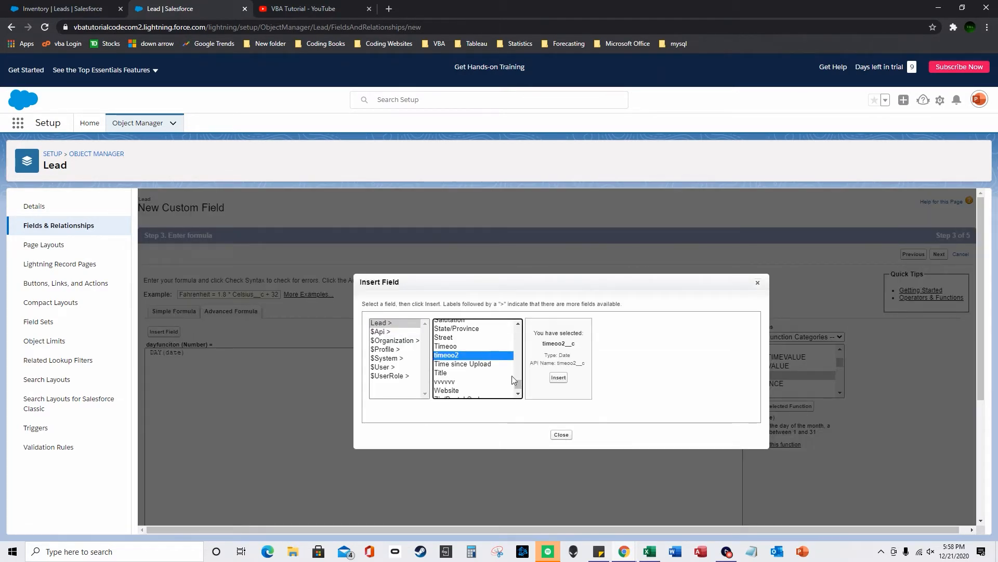
pyautogui.click(560, 380)
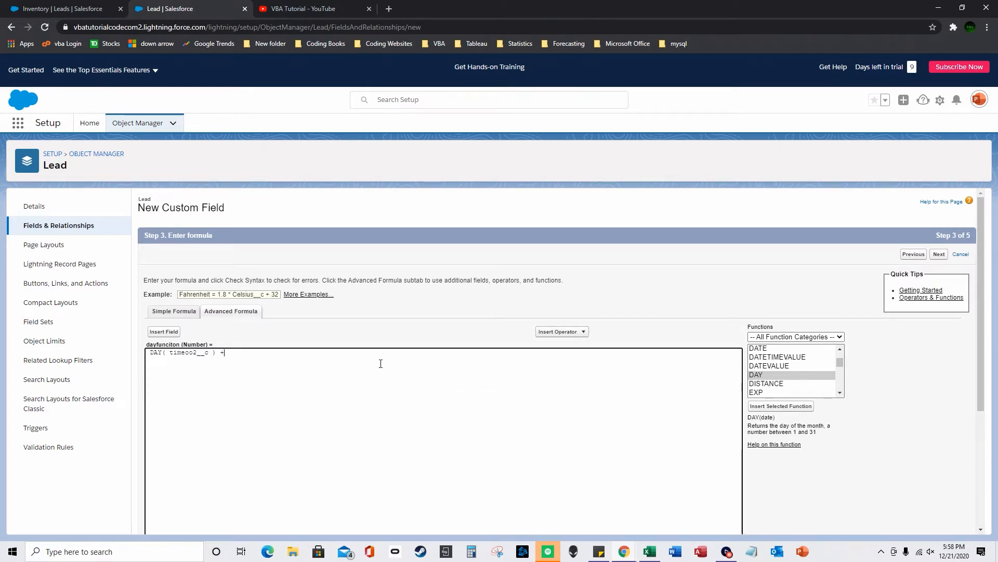
# - Check row 1's timeoo2 date in the Inventory list, then return to the formula
pyautogui.click(61, 9)
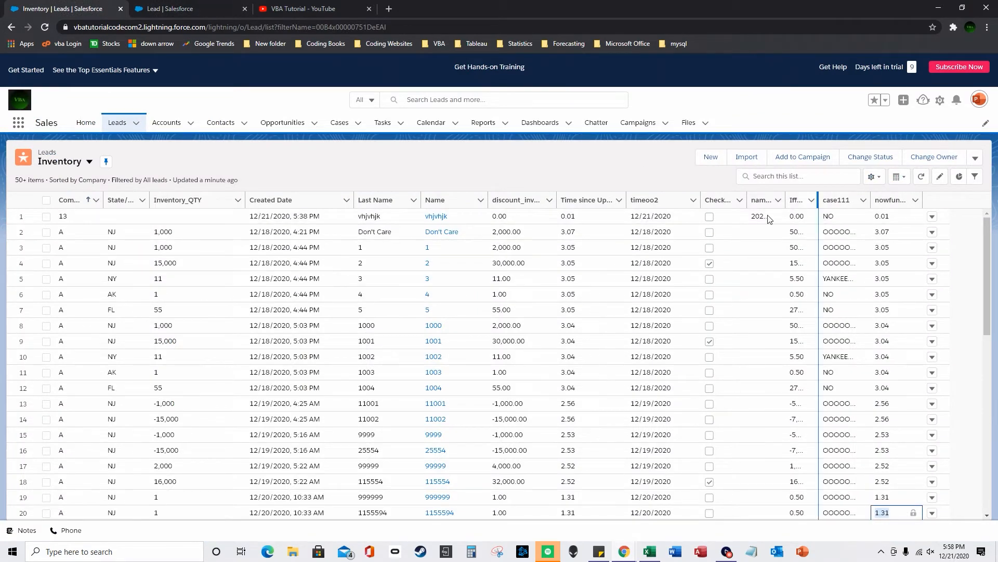
pyautogui.doubleClick(672, 221)
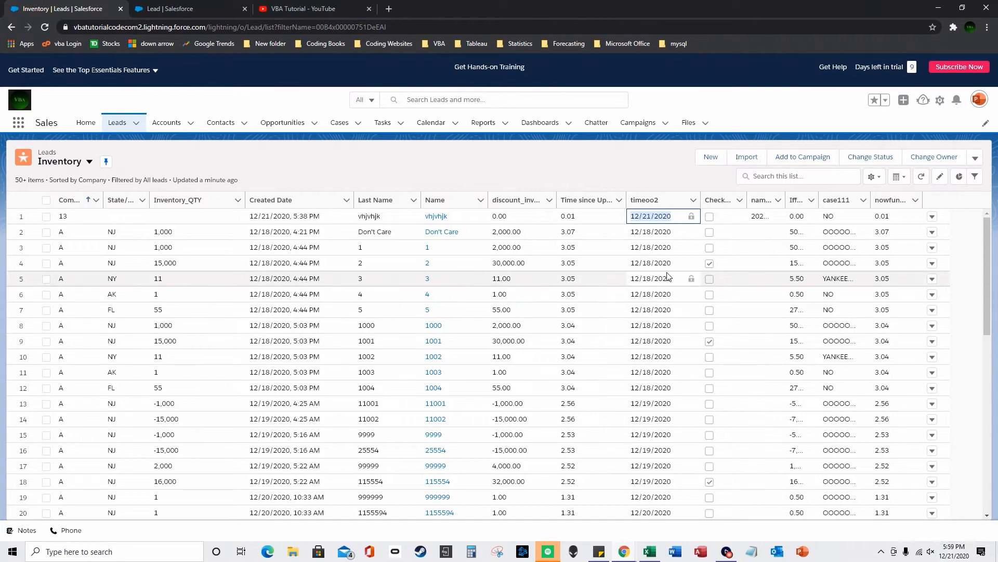
pyautogui.click(218, 8)
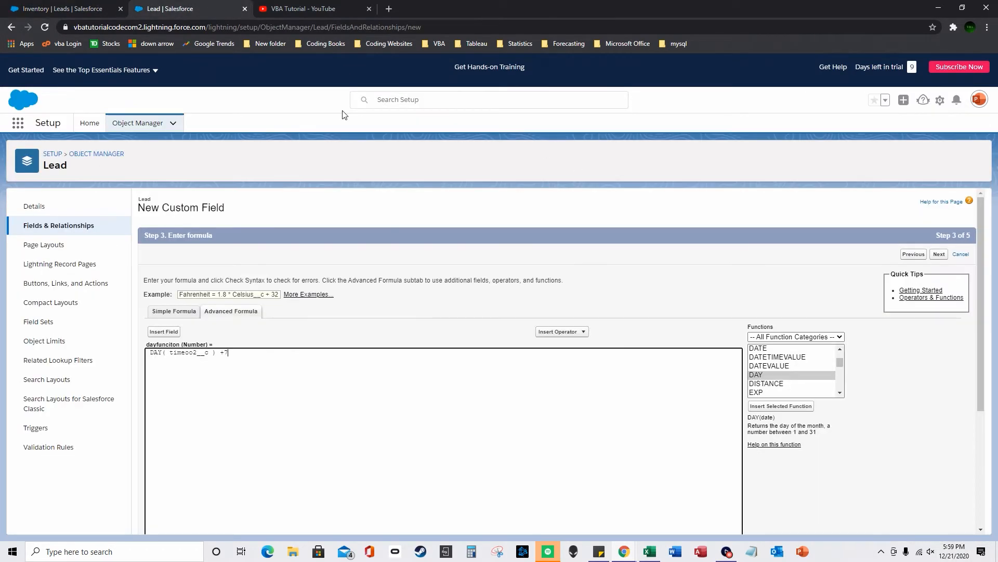
pyautogui.doubleClick(156, 352)
# - Pass Check Syntax, save the dayfunciton field, and return to the Inventory list
pyautogui.scroll(-4, 520, 312)
pyautogui.click(171, 379)
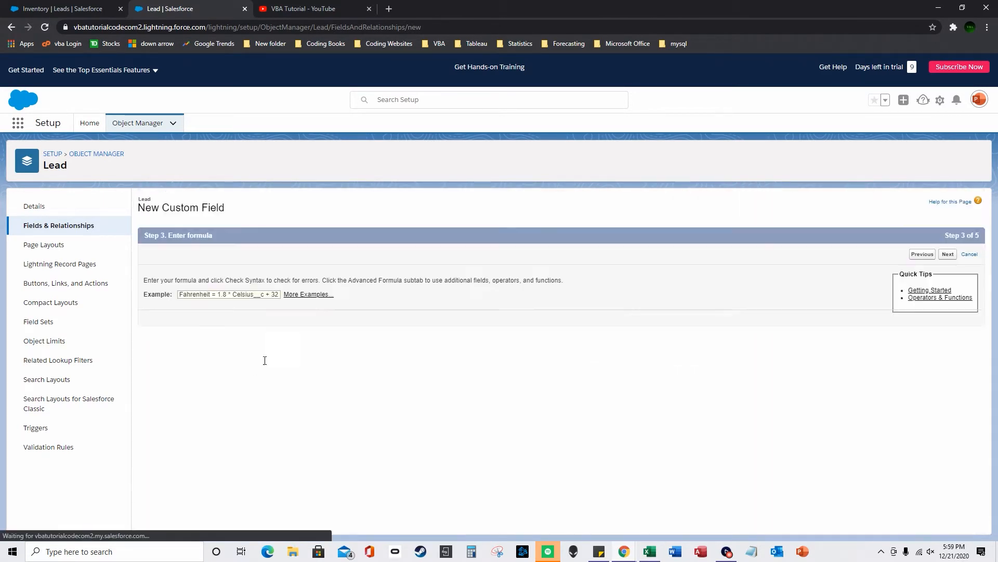
pyautogui.scroll(-3, 527, 383)
pyautogui.click(940, 522)
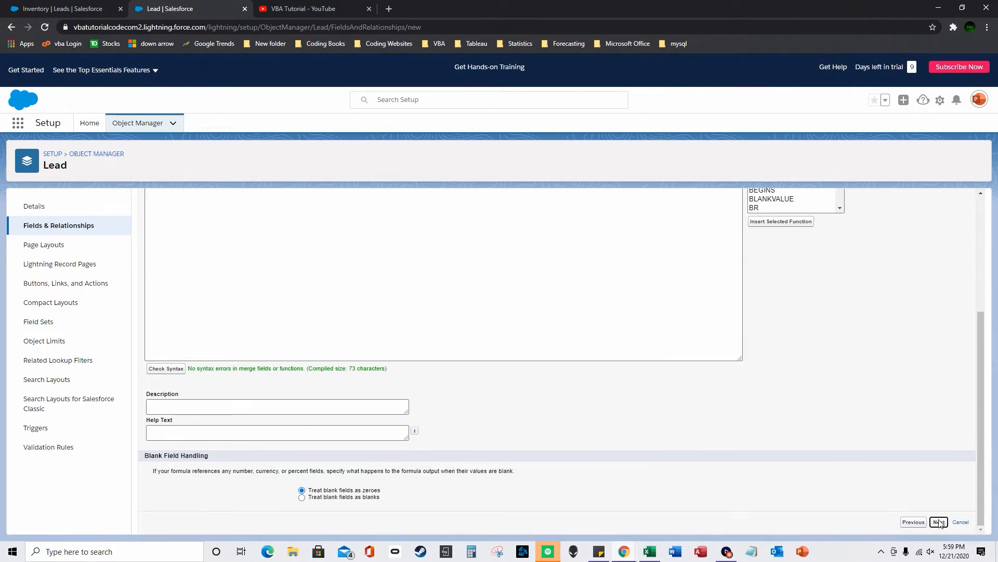
pyautogui.click(941, 431)
pyautogui.click(946, 393)
pyautogui.click(78, 9)
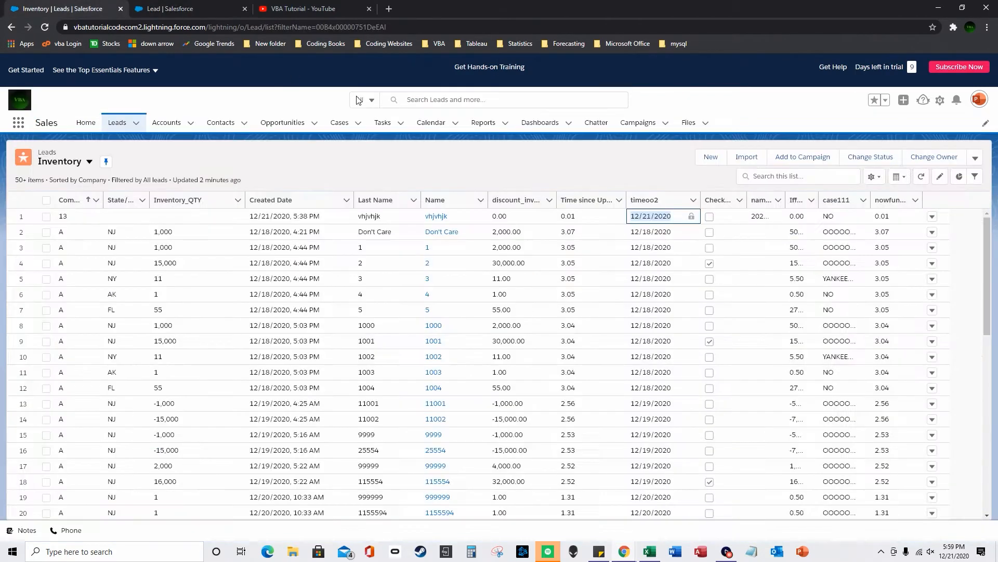
# - Move dayfunciton into the Inventory list view's visible fields and save the column selection
pyautogui.click(876, 177)
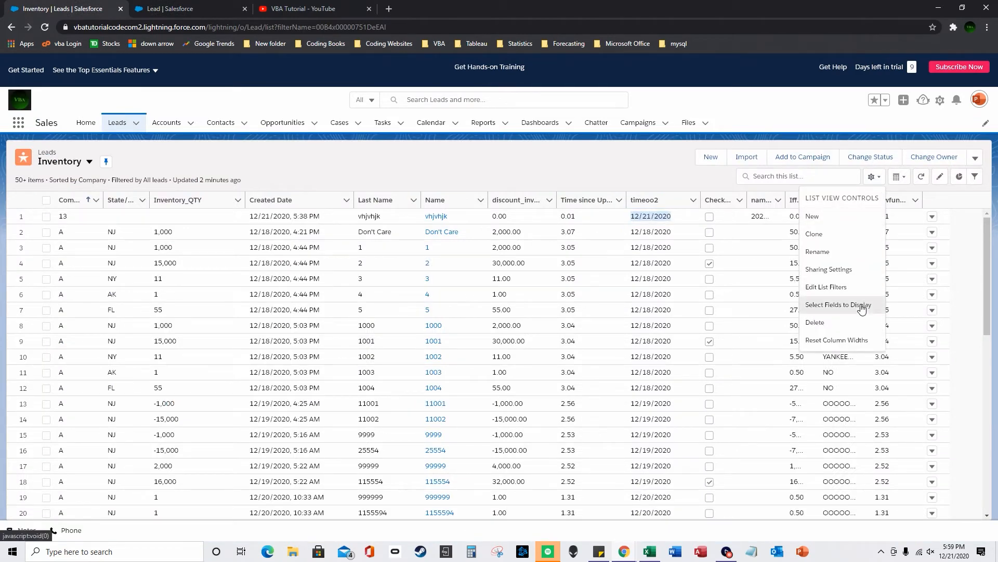
pyautogui.click(862, 305)
pyautogui.moveTo(475, 257); pyautogui.dragTo(473, 271)
pyautogui.scroll(-3, 473, 272)
pyautogui.click(447, 277)
pyautogui.click(492, 250)
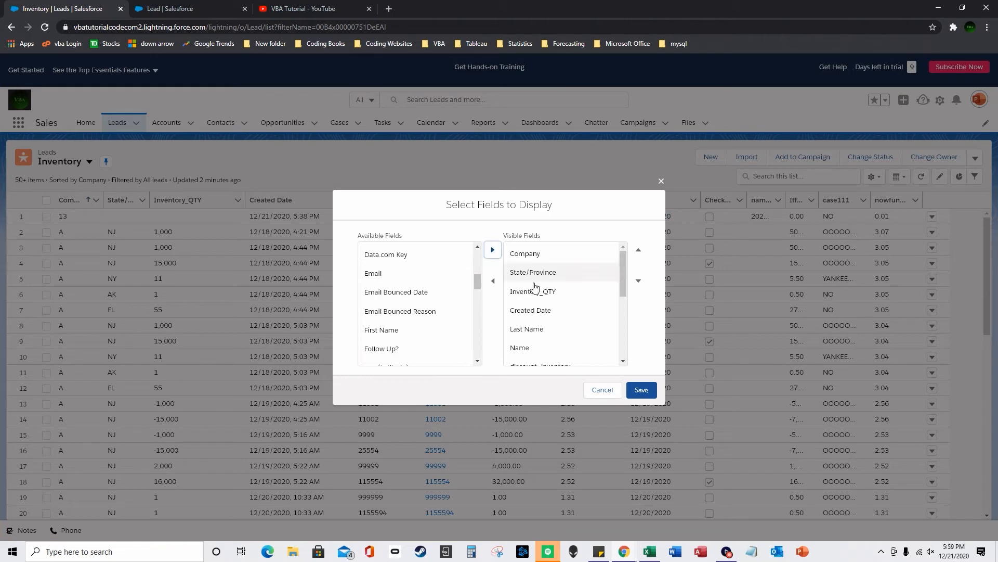
pyautogui.click(641, 390)
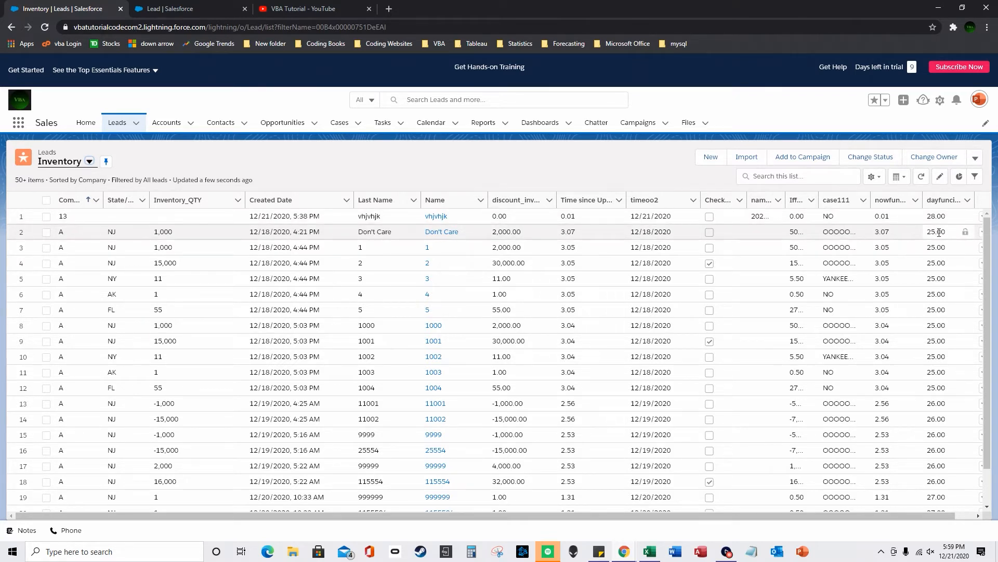
pyautogui.click(651, 217)
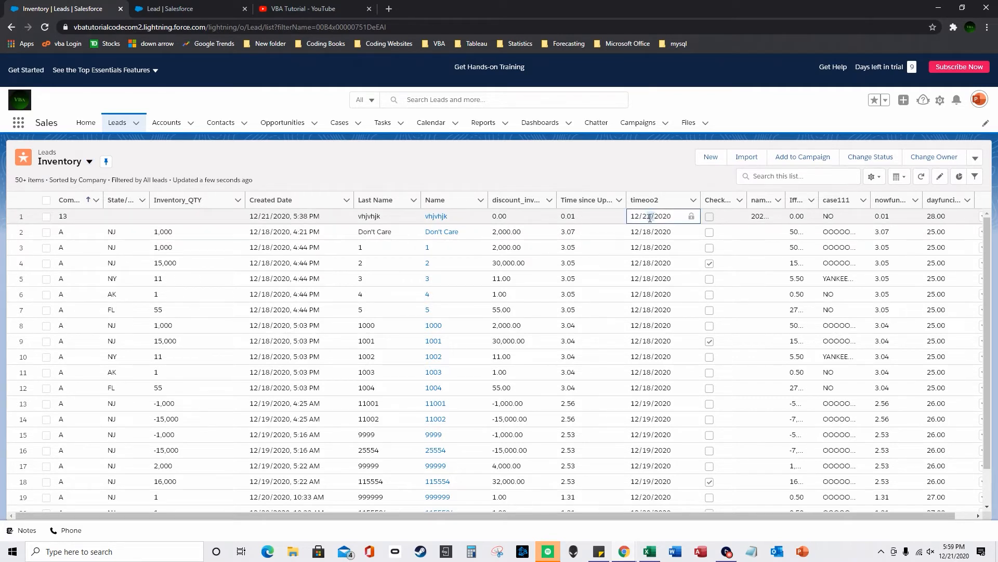
pyautogui.click(939, 219)
pyautogui.click(933, 232)
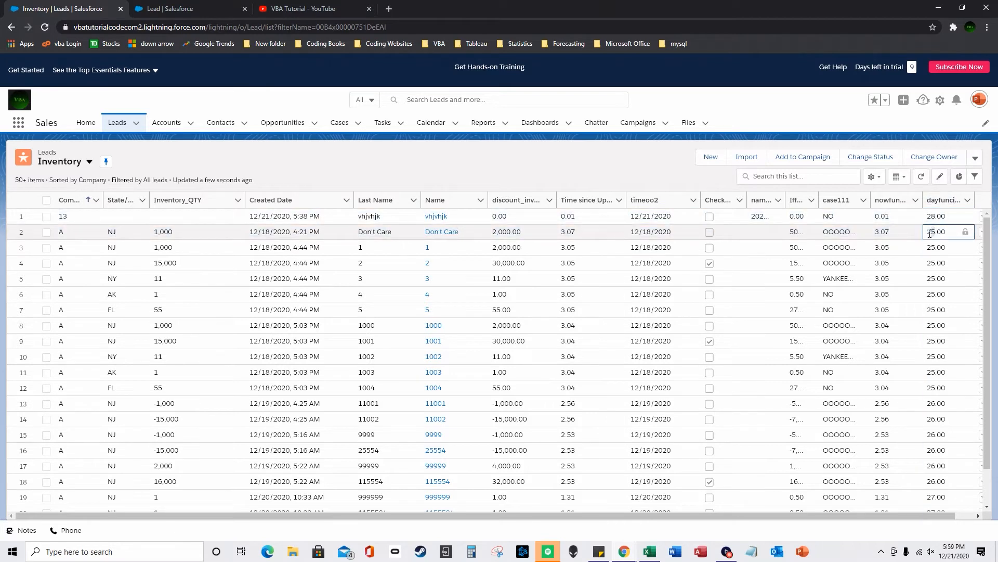
pyautogui.click(650, 231)
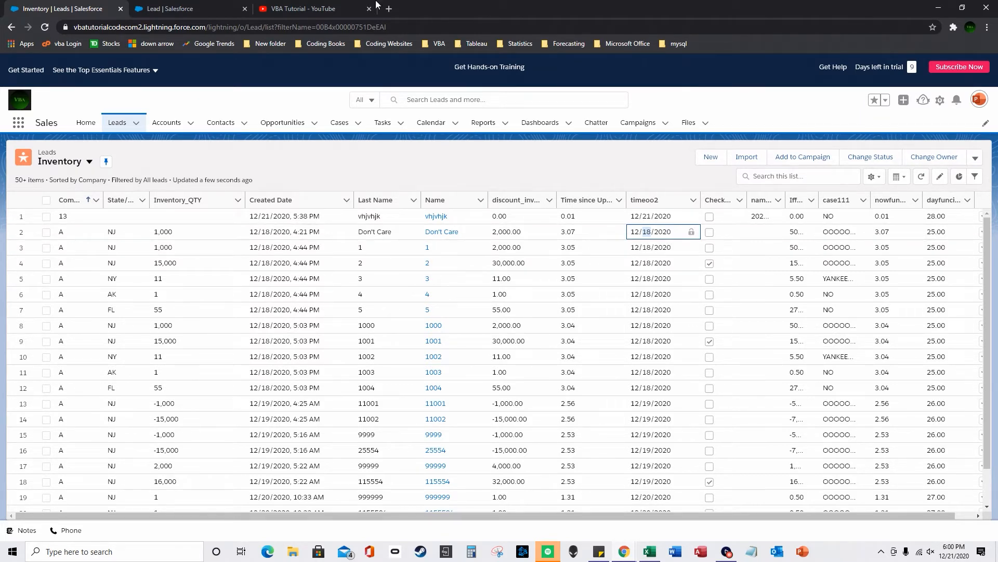
pyautogui.click(172, 8)
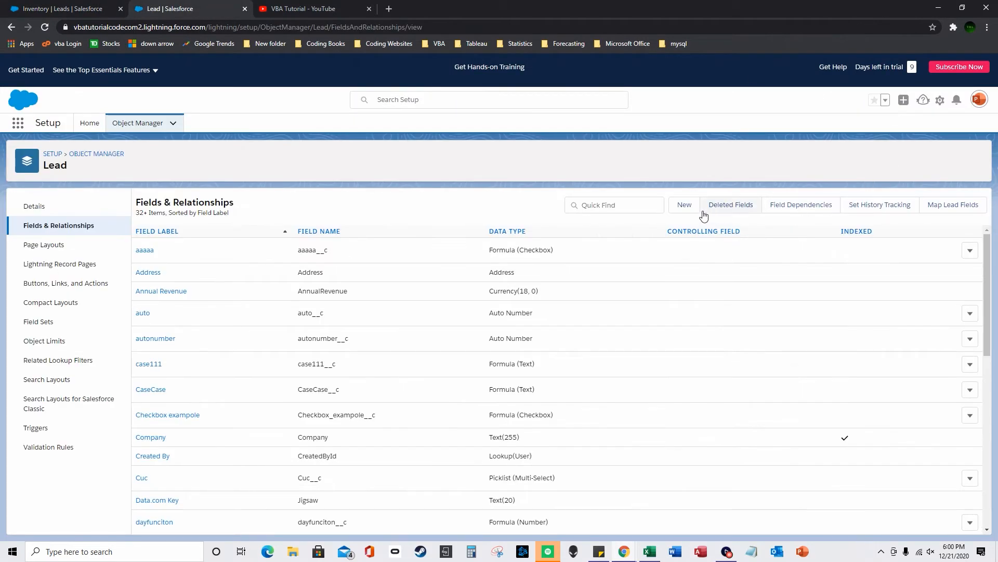
# - Start a new Lead formula field labelled admonths that returns Date/Time
pyautogui.click(683, 204)
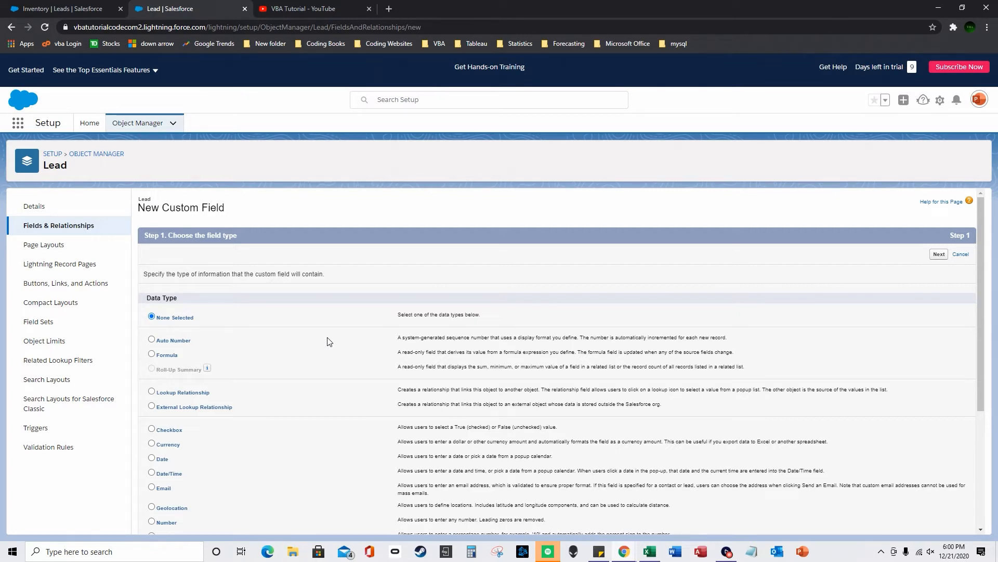
pyautogui.click(151, 354)
pyautogui.scroll(-2, 156, 364)
pyautogui.scroll(-4, 853, 456)
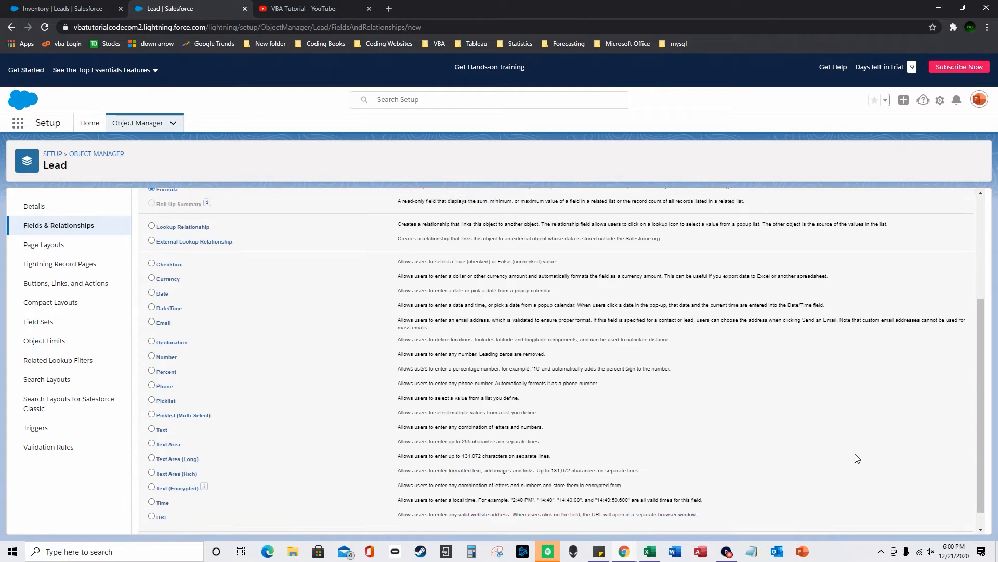
pyautogui.click(931, 524)
pyautogui.click(158, 406)
pyautogui.click(343, 274)
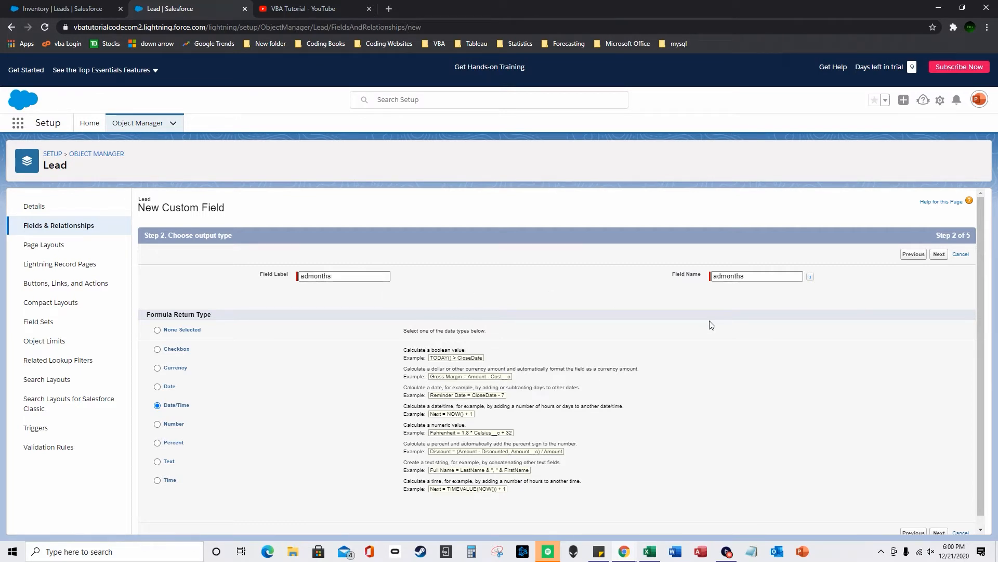
pyautogui.click(939, 254)
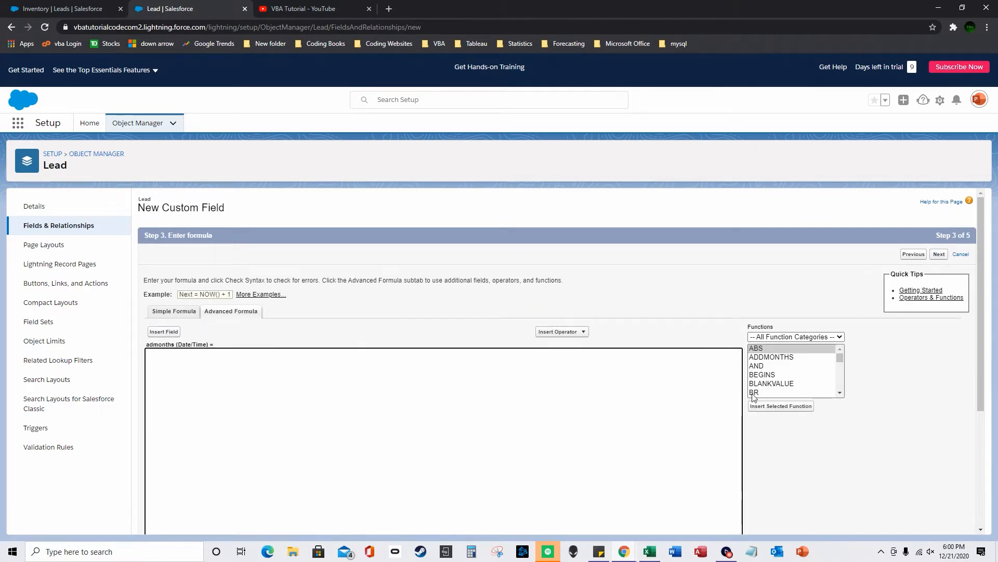
# - Enter the formula ADDMONTHS(CreatedDate, 2)
pyautogui.doubleClick(797, 357)
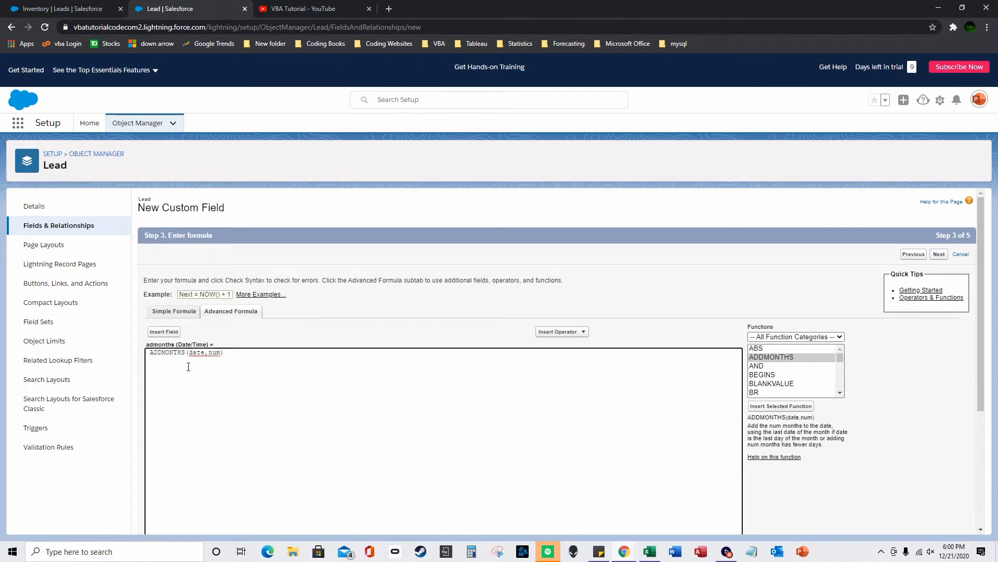
pyautogui.doubleClick(202, 353)
pyautogui.click(163, 331)
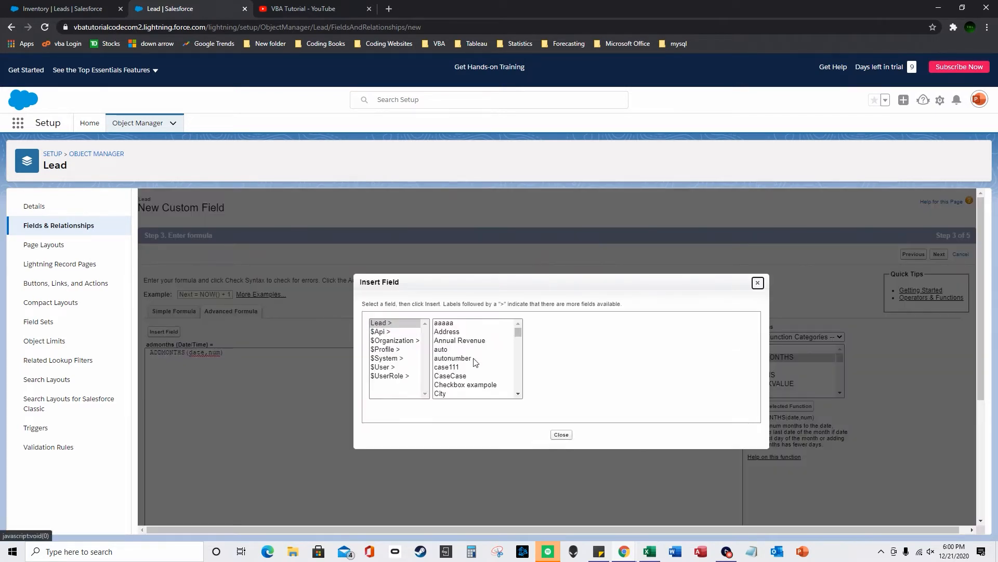
pyautogui.scroll(-3, 489, 368)
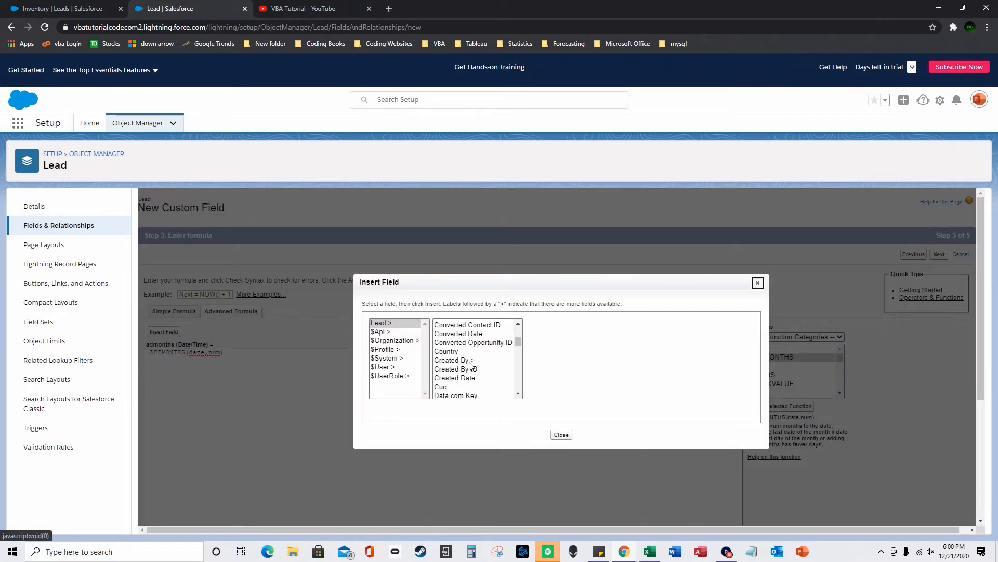
pyautogui.click(472, 378)
pyautogui.click(560, 377)
pyautogui.doubleClick(250, 353)
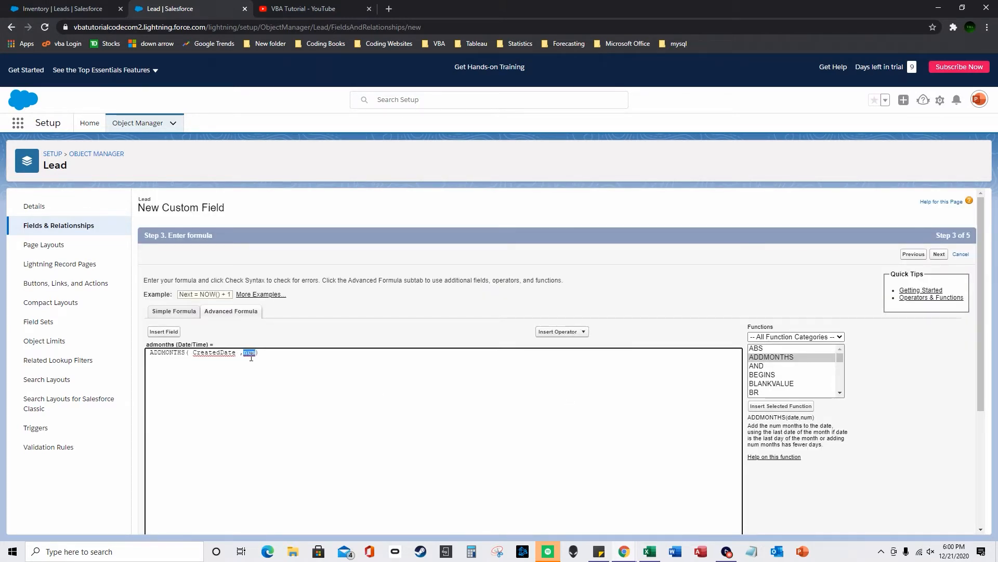
pyautogui.write('2')
# - Check the formula syntax, keep default security and Lead Layout, and save admonths
pyautogui.scroll(-3, 408, 340)
pyautogui.click(168, 381)
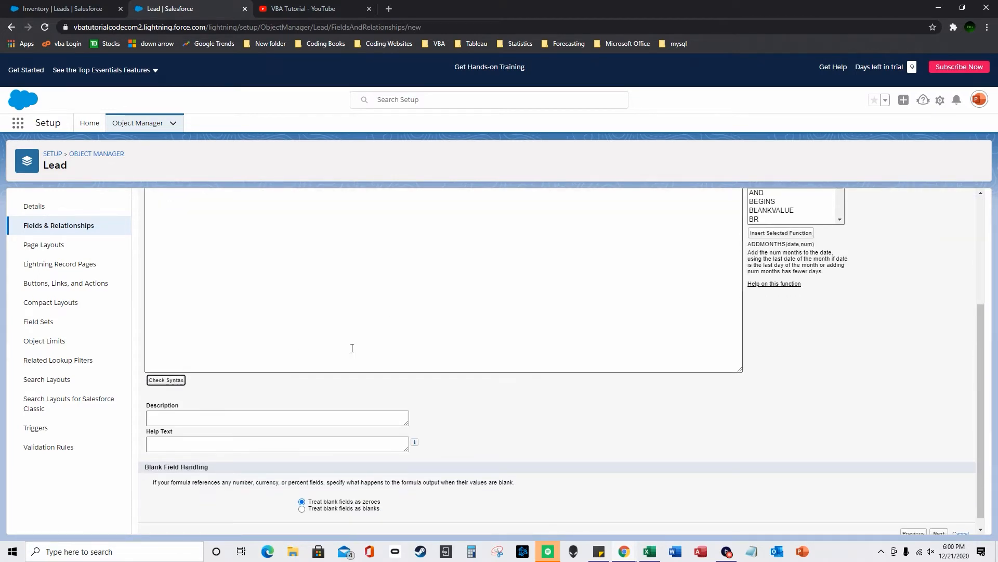
pyautogui.scroll(-3, 497, 359)
pyautogui.click(939, 524)
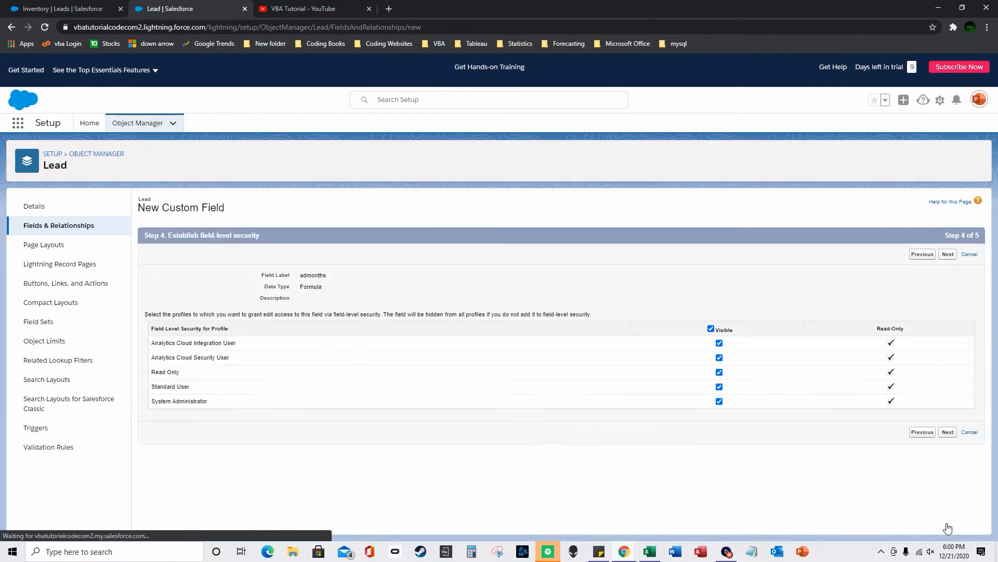
pyautogui.click(952, 438)
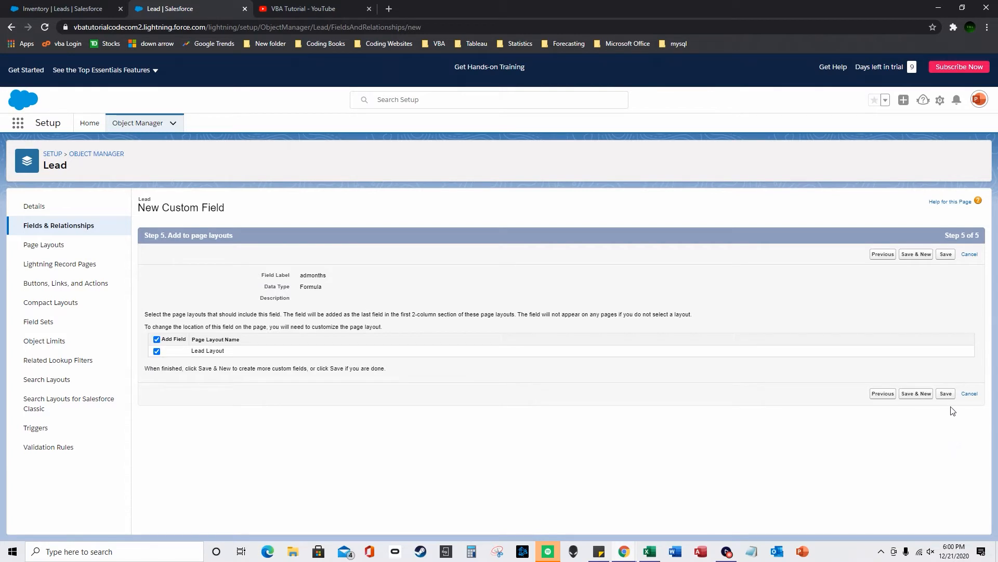
pyautogui.click(946, 393)
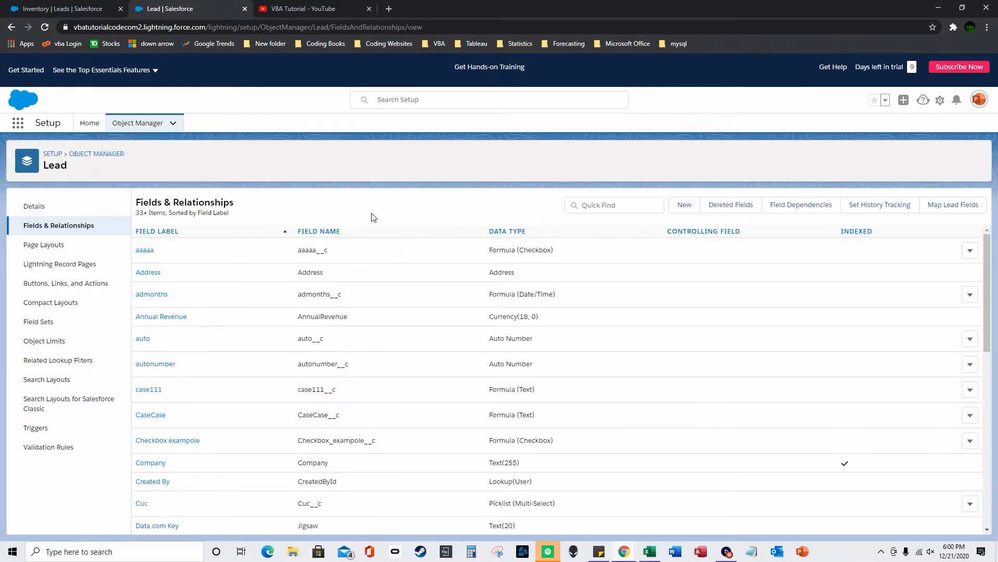
# - Reload the Inventory leads list and move admonths into its visible fields
pyautogui.click(93, 7)
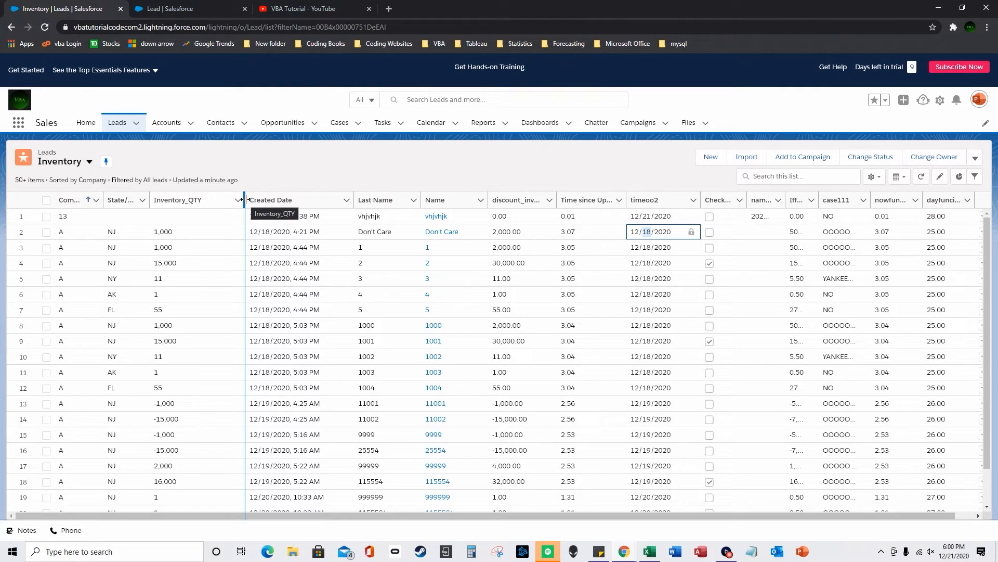
pyautogui.click(44, 27)
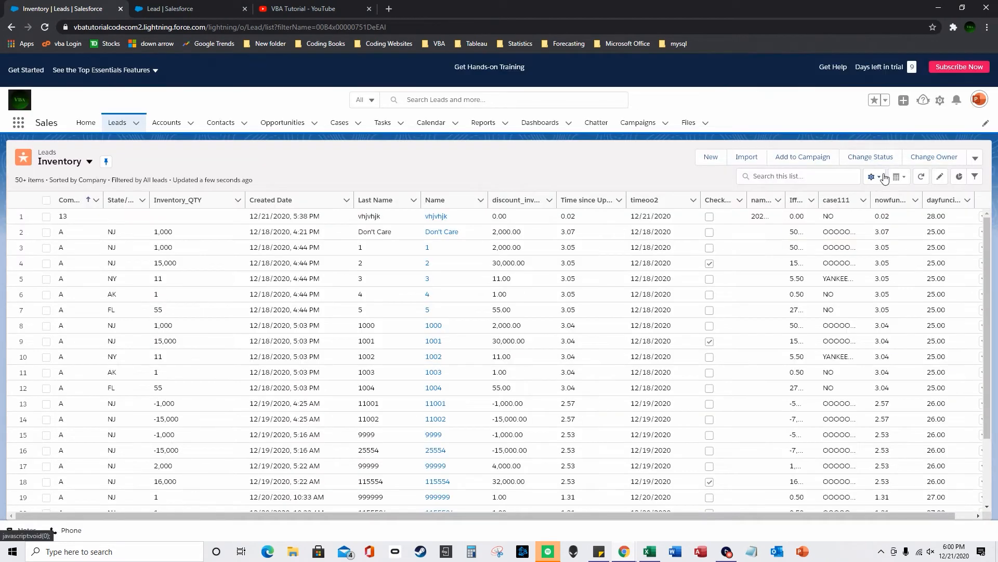
pyautogui.click(875, 176)
pyautogui.click(853, 305)
pyautogui.scroll(-5, 622, 327)
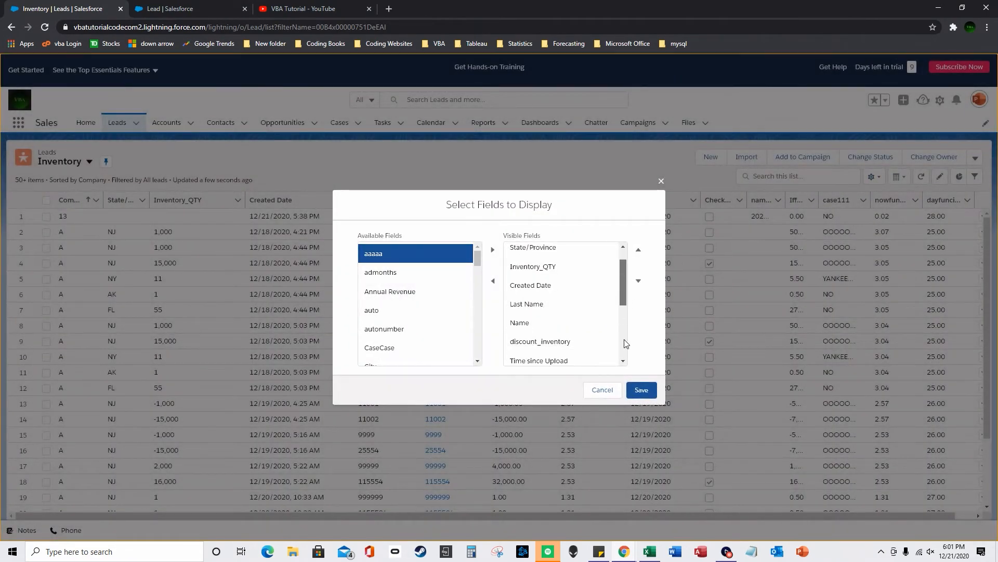
pyautogui.click(440, 275)
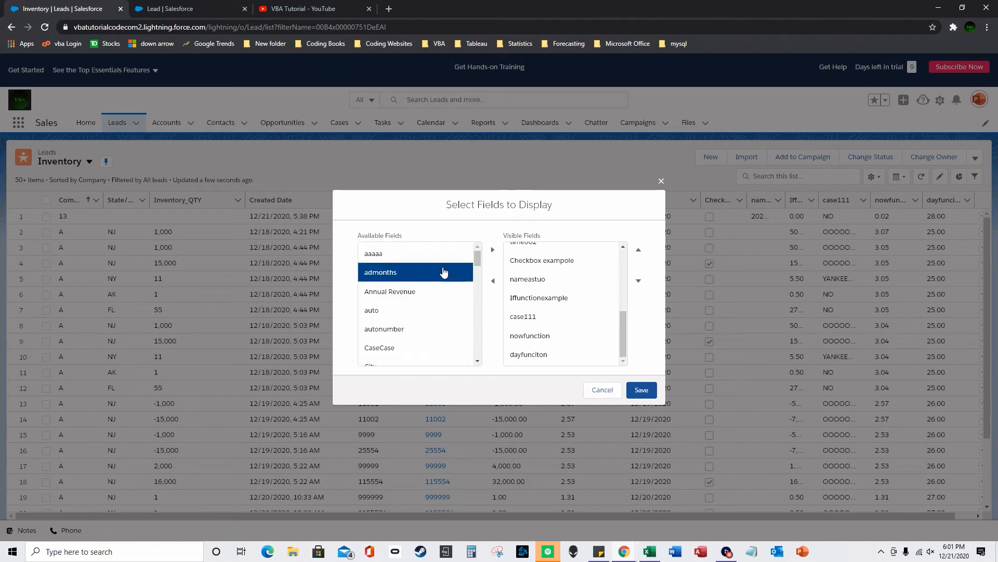
pyautogui.click(493, 251)
# - Remove dayfunciton from the visible fields and save the column list
pyautogui.click(646, 390)
pyautogui.scroll(-1, 577, 359)
pyautogui.click(564, 367)
pyautogui.click(494, 311)
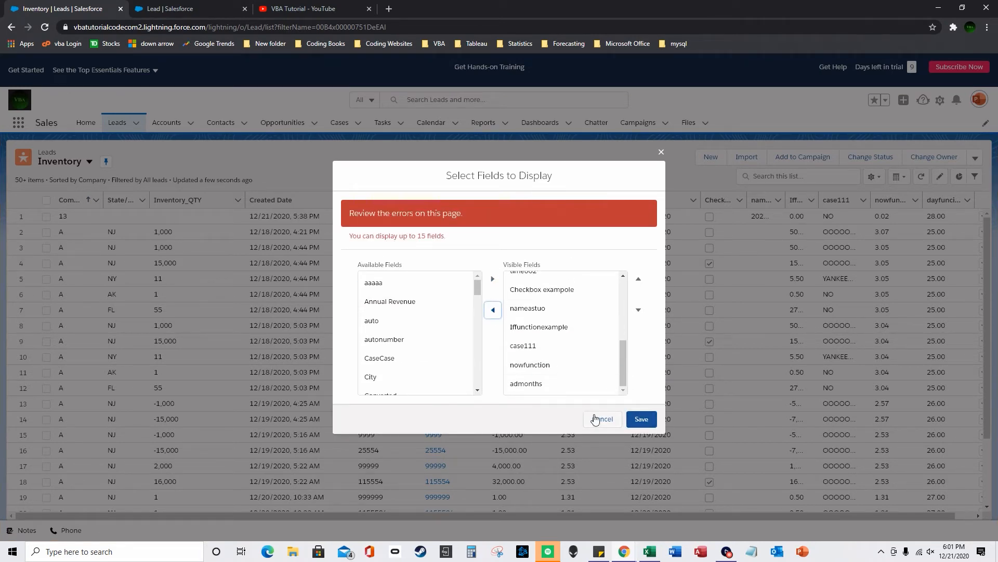
pyautogui.click(641, 418)
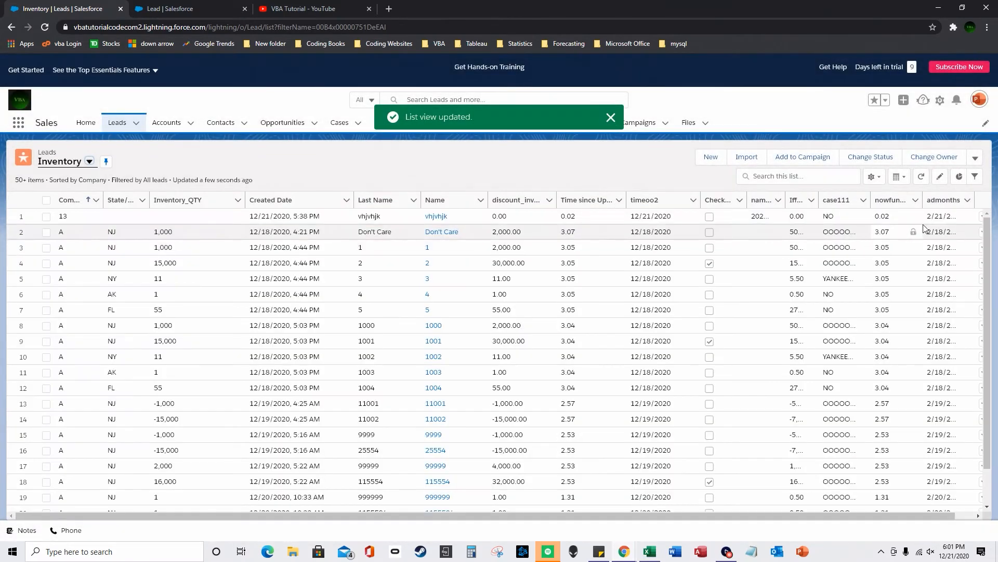
# - Narrow the nowfunction column and widen admonths so full dates display
pyautogui.moveTo(924, 200); pyautogui.dragTo(960, 199)
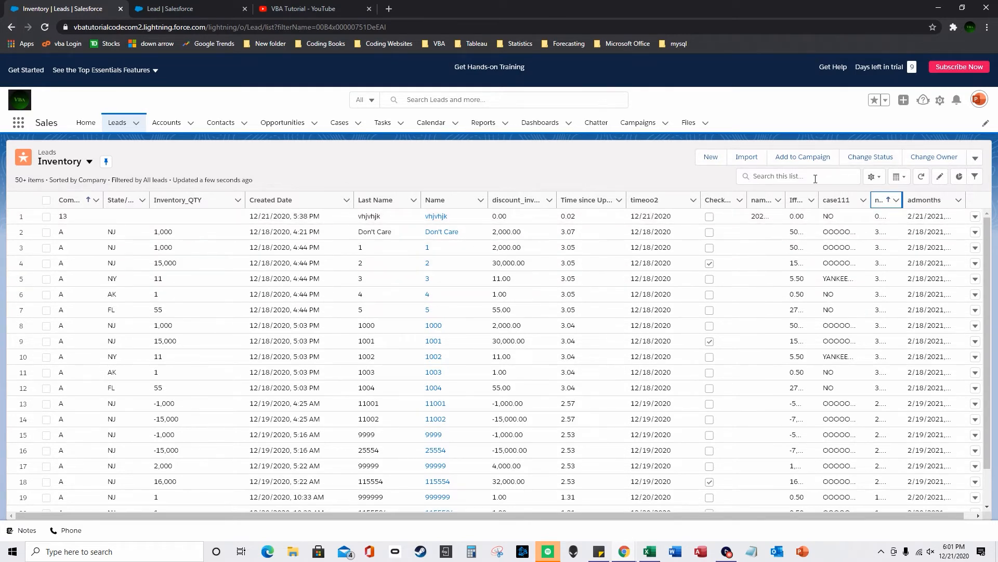
pyautogui.moveTo(966, 200)
pyautogui.mouseDown()
pyautogui.moveTo(972, 205)
pyautogui.moveTo(959, 214)
pyautogui.moveTo(982, 202)
pyautogui.mouseUp()
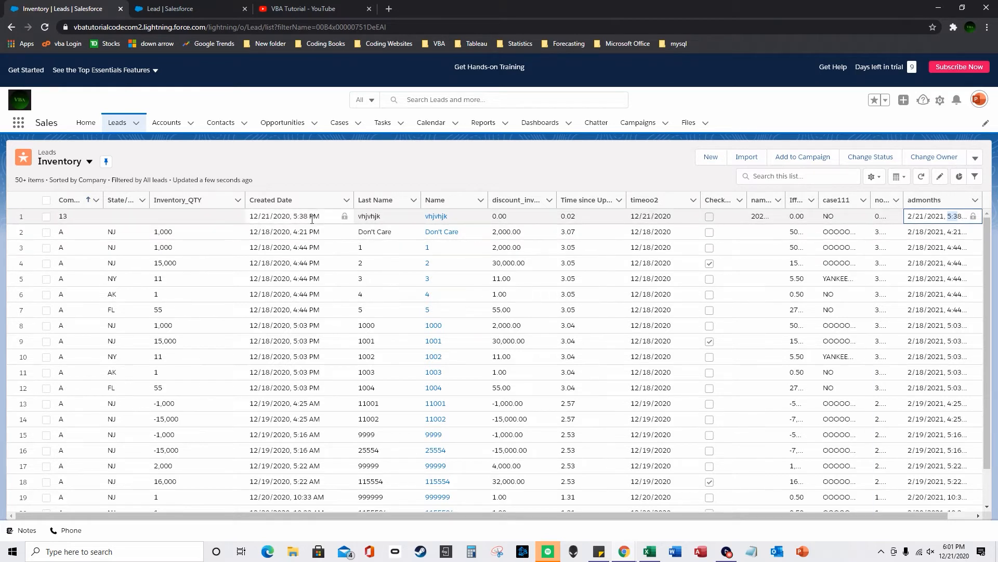
pyautogui.moveTo(319, 216); pyautogui.dragTo(251, 218)
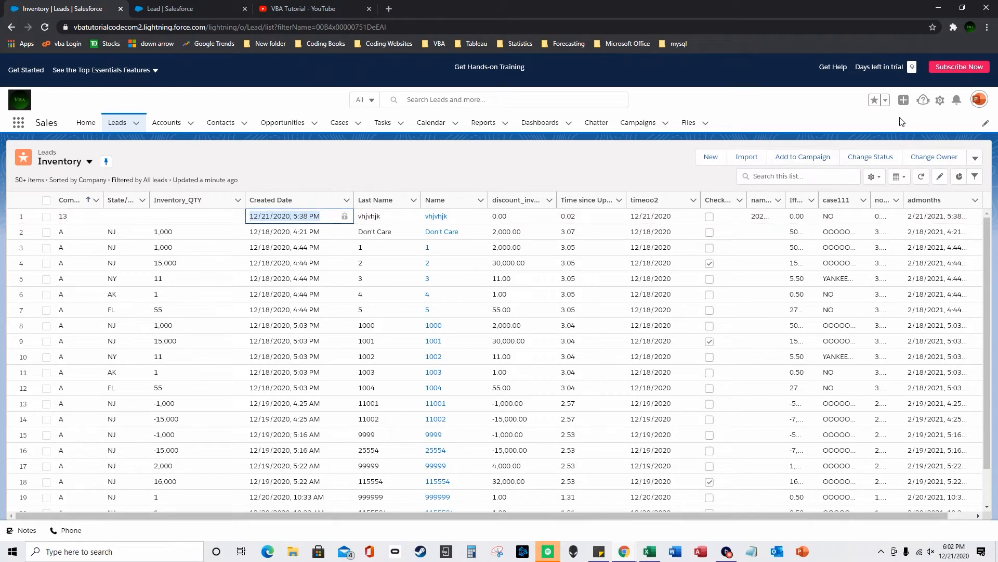
pyautogui.click(196, 10)
# - Start a Lead formula field labelled DateValuefunction that returns a Date
pyautogui.click(684, 204)
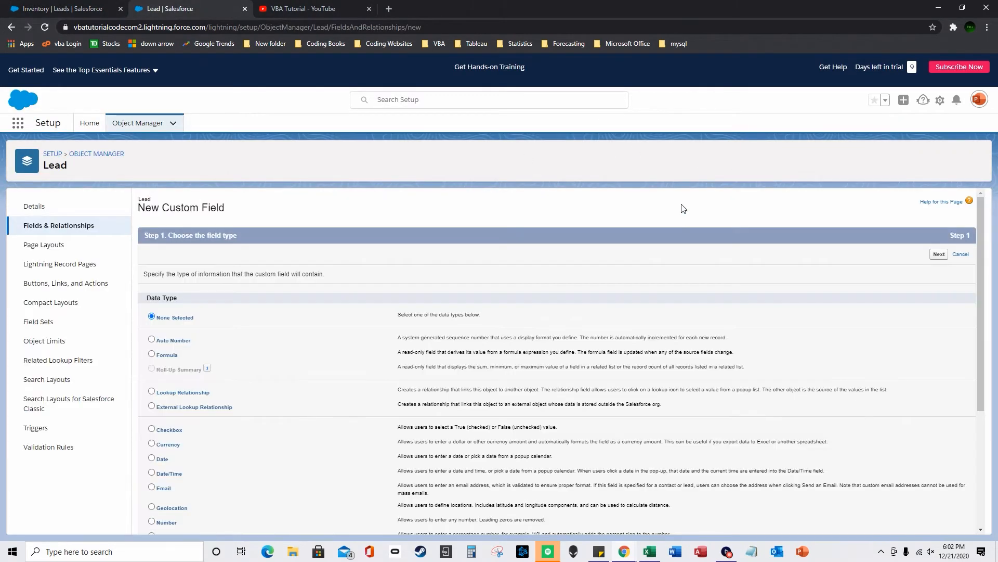
pyautogui.click(153, 354)
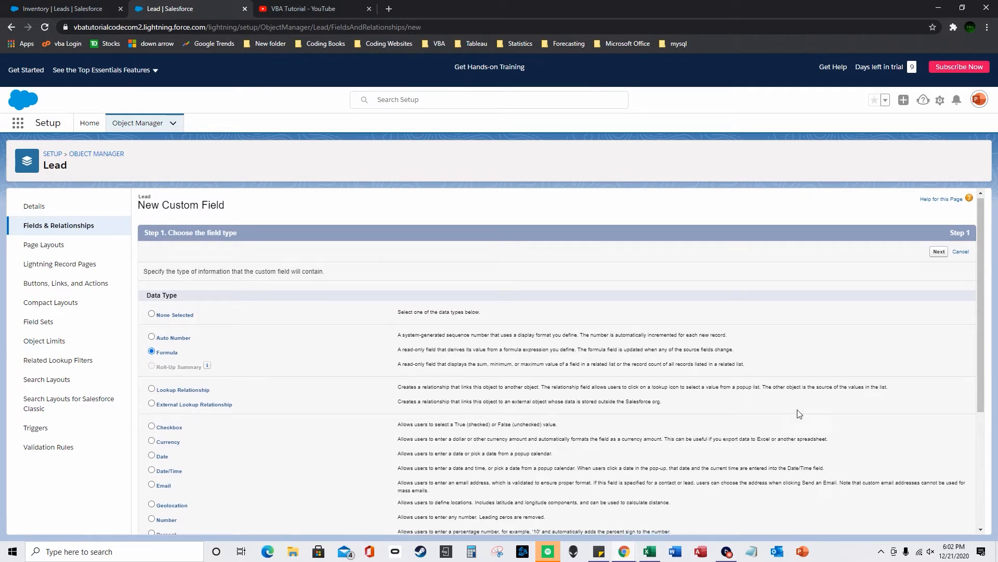
pyautogui.scroll(-4, 936, 510)
pyautogui.click(939, 521)
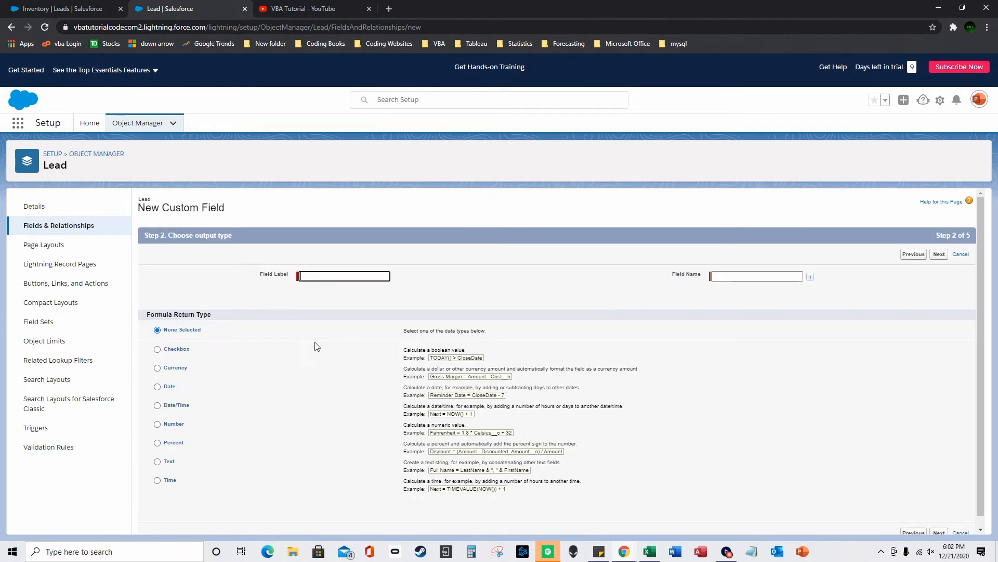
pyautogui.write('ca')
pyautogui.write('DateValuefunction')
pyautogui.click(157, 387)
pyautogui.scroll(-1, 312, 394)
pyautogui.click(940, 523)
# - Enter the formula DATEVALUE(CreatedDate)
pyautogui.scroll(-4, 792, 381)
pyautogui.click(788, 360)
pyautogui.doubleClick(788, 360)
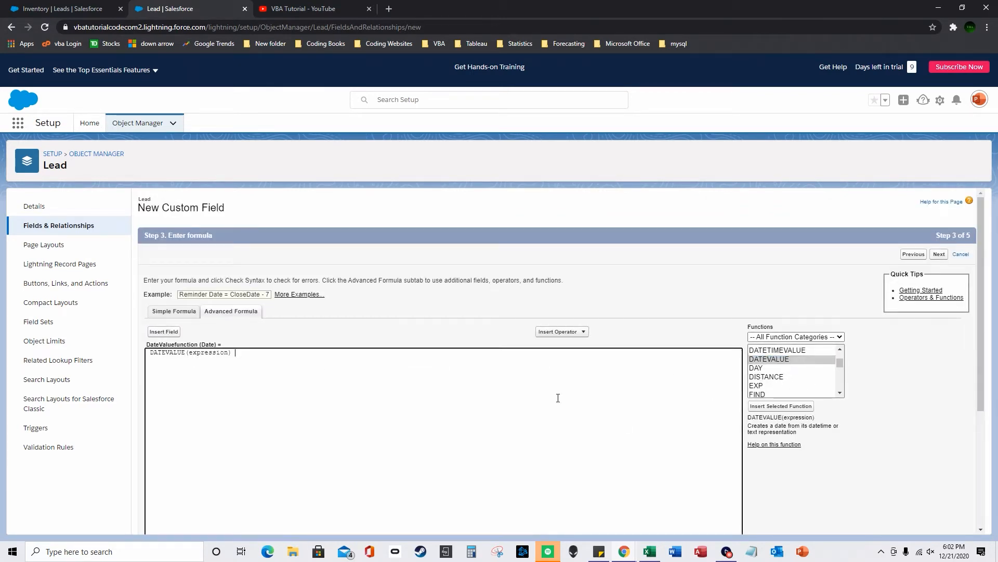
pyautogui.doubleClick(208, 352)
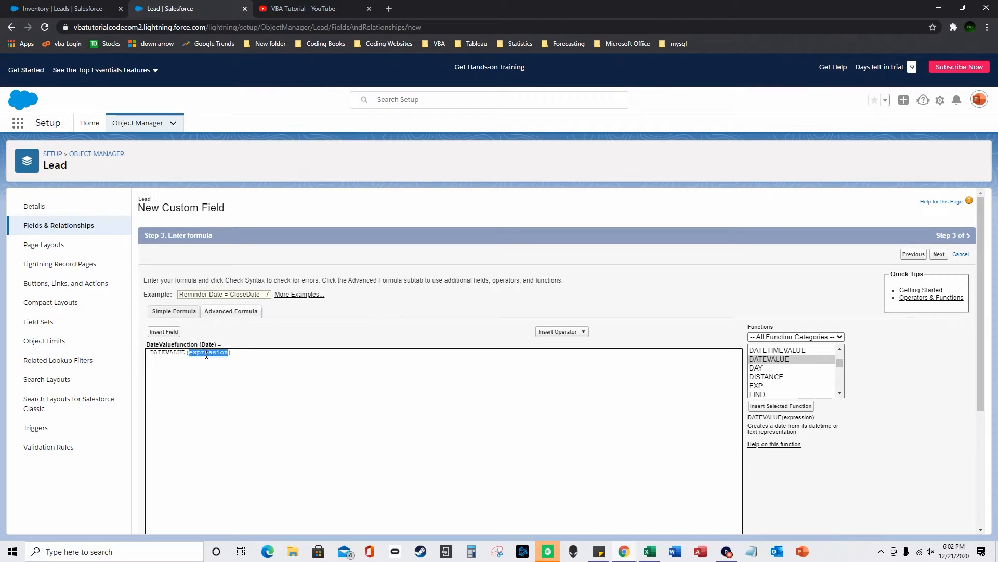
pyautogui.click(166, 332)
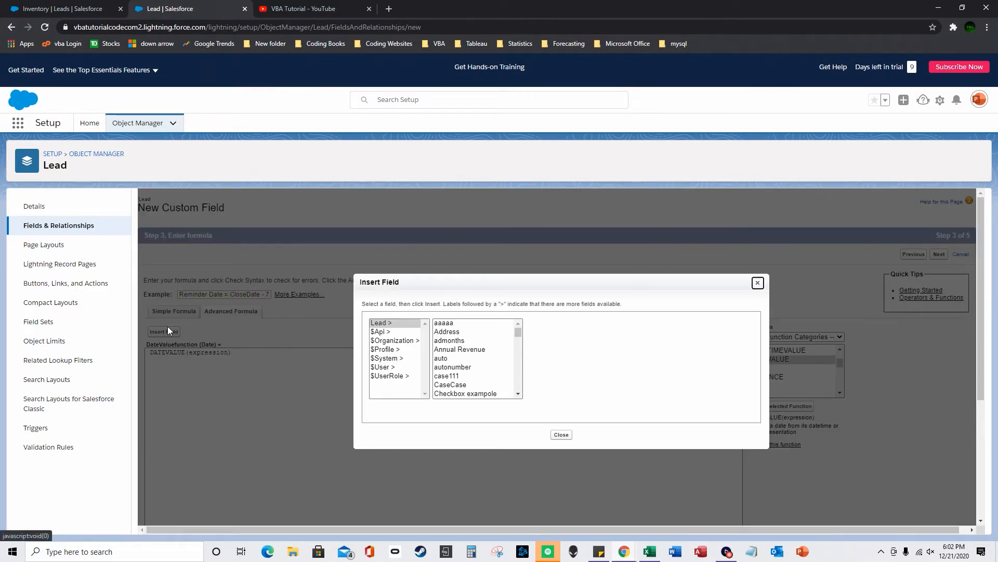
pyautogui.scroll(-5, 499, 370)
pyautogui.click(467, 353)
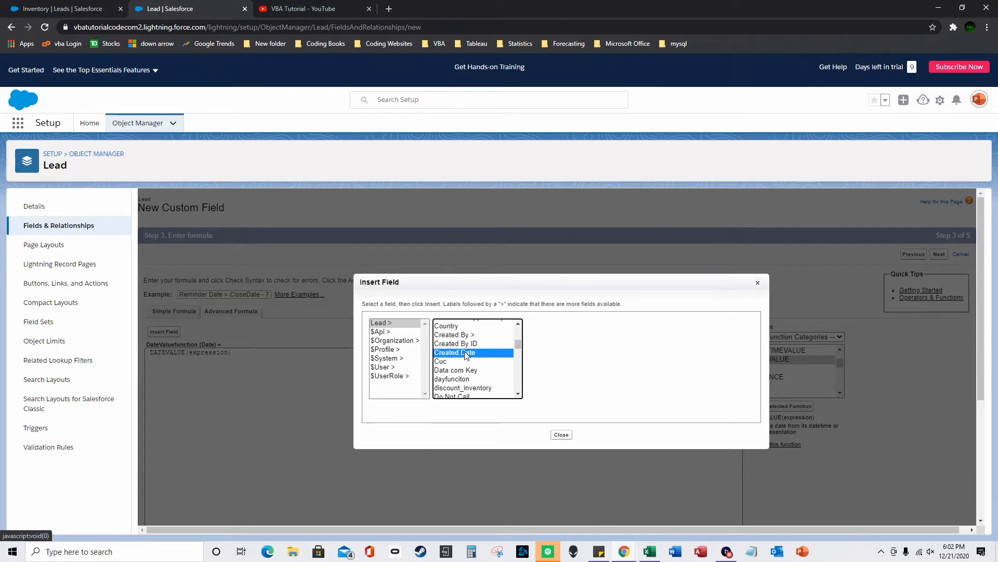
pyautogui.click(560, 381)
# - Check the syntax, accept security and layout defaults, and save DateValuefunction
pyautogui.scroll(-3, 204, 434)
pyautogui.click(167, 380)
pyautogui.scroll(-10, 838, 487)
pyautogui.click(938, 522)
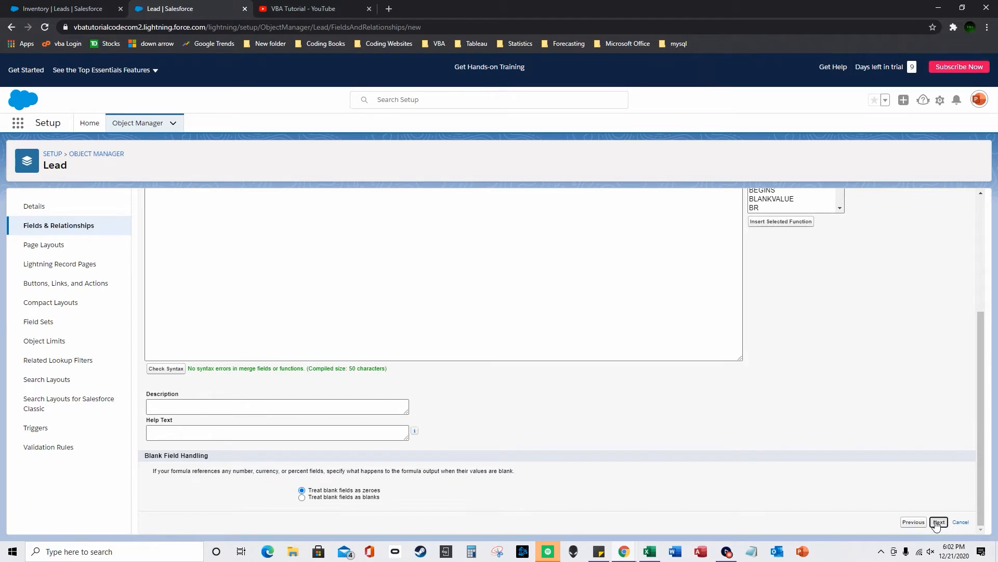
pyautogui.click(948, 432)
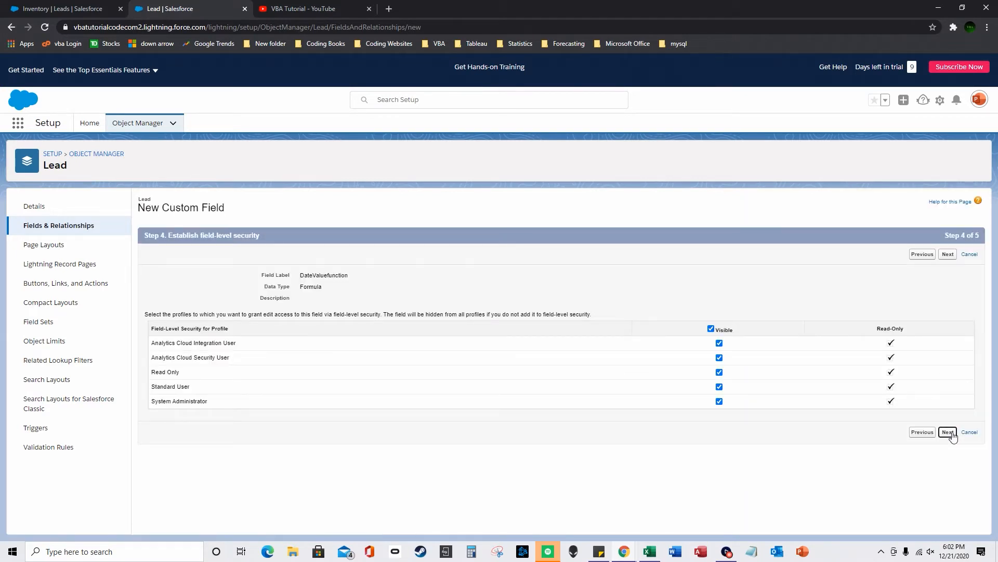
pyautogui.click(945, 392)
# - Replace admonths with DateValuefunction in the Inventory list's visible columns and save
pyautogui.click(104, 8)
pyautogui.click(873, 177)
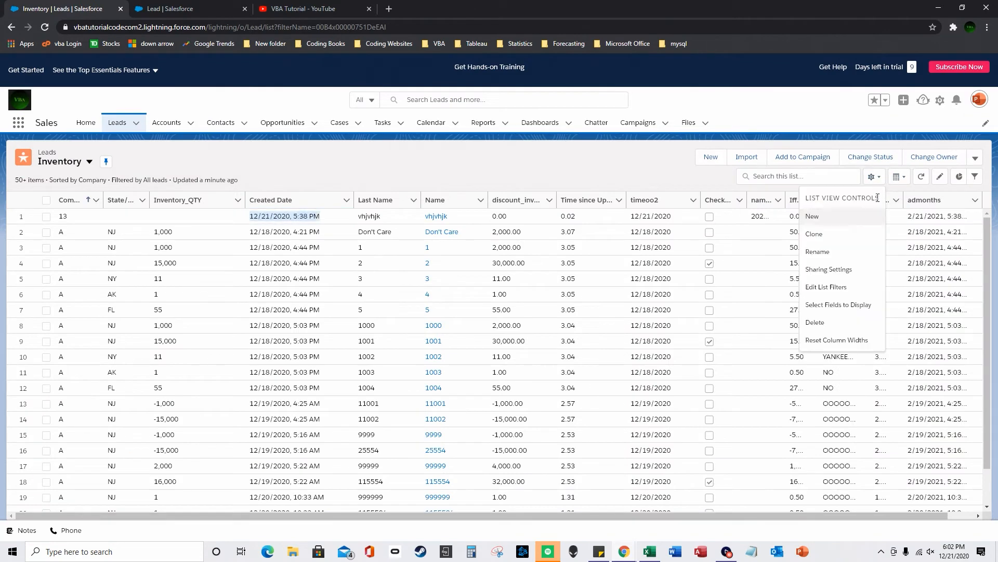
pyautogui.click(856, 307)
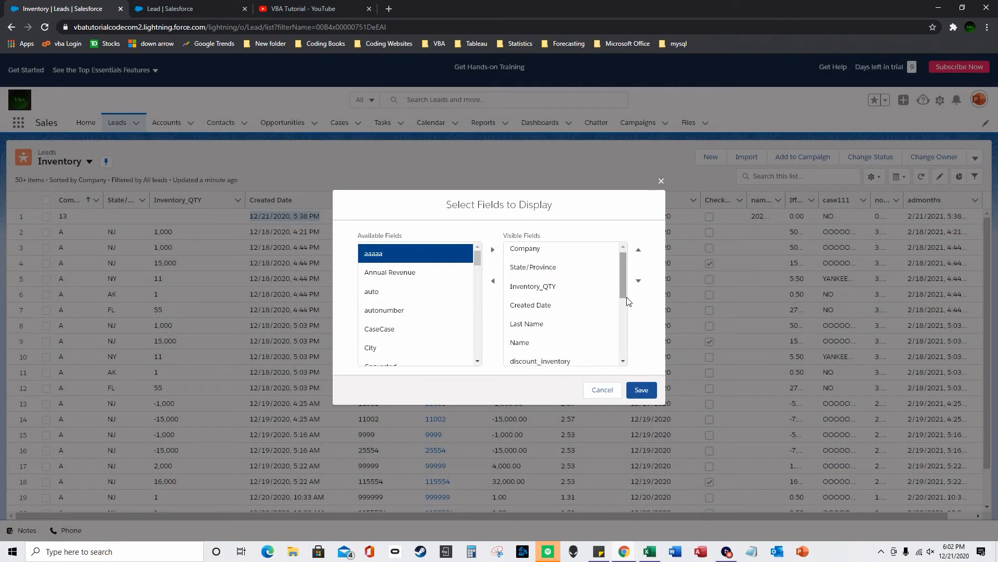
pyautogui.scroll(-5, 626, 282)
pyautogui.click(525, 355)
pyautogui.click(493, 281)
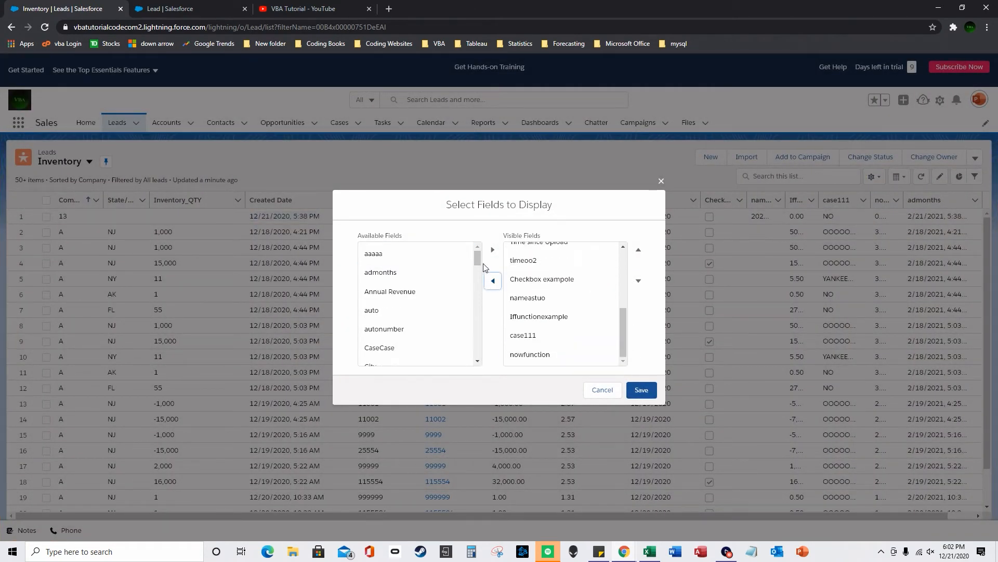
pyautogui.scroll(-5, 456, 305)
pyautogui.click(456, 305)
pyautogui.click(492, 250)
pyautogui.click(641, 389)
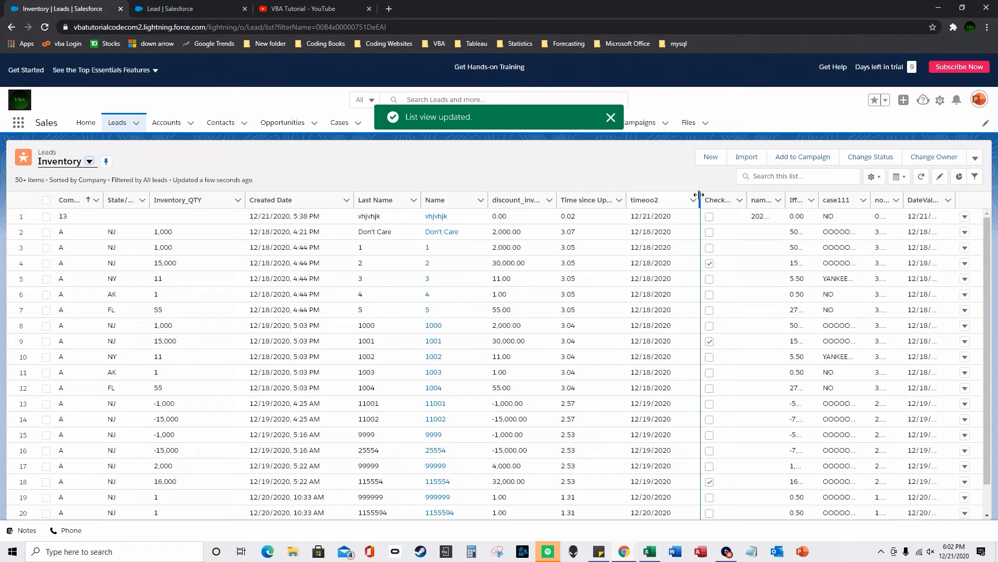
# - Narrow the timeoo2 and Time since Upload columns, then widen DateValuefunction
pyautogui.moveTo(633, 209); pyautogui.dragTo(553, 204)
pyautogui.moveTo(878, 200); pyautogui.dragTo(916, 200)
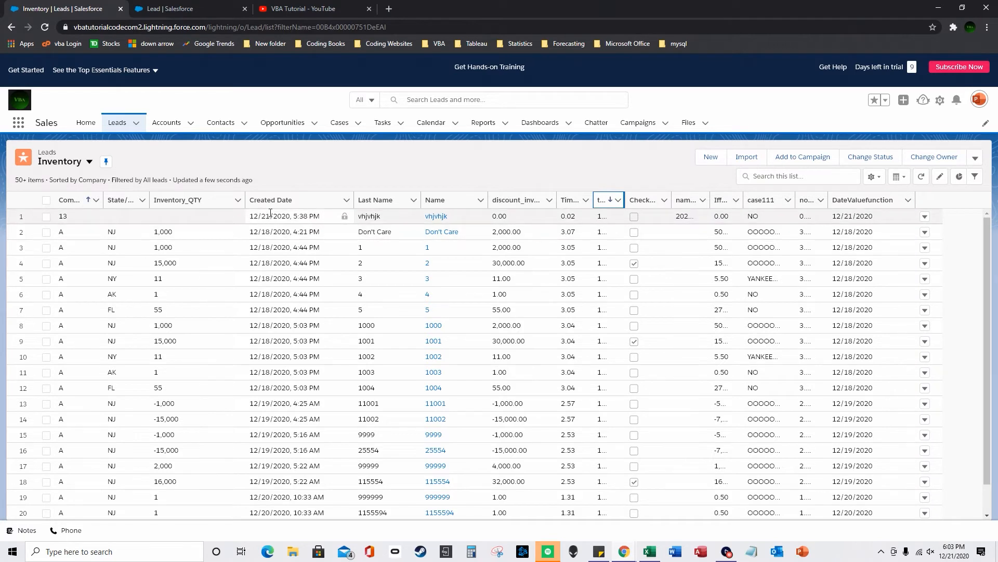
pyautogui.moveTo(295, 217); pyautogui.dragTo(319, 217)
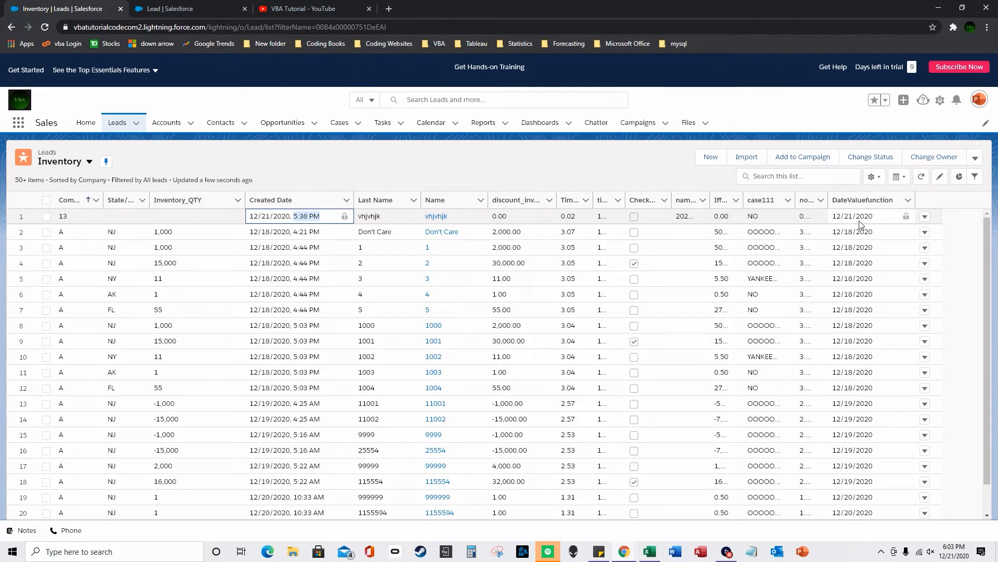
pyautogui.click(247, 6)
pyautogui.click(683, 205)
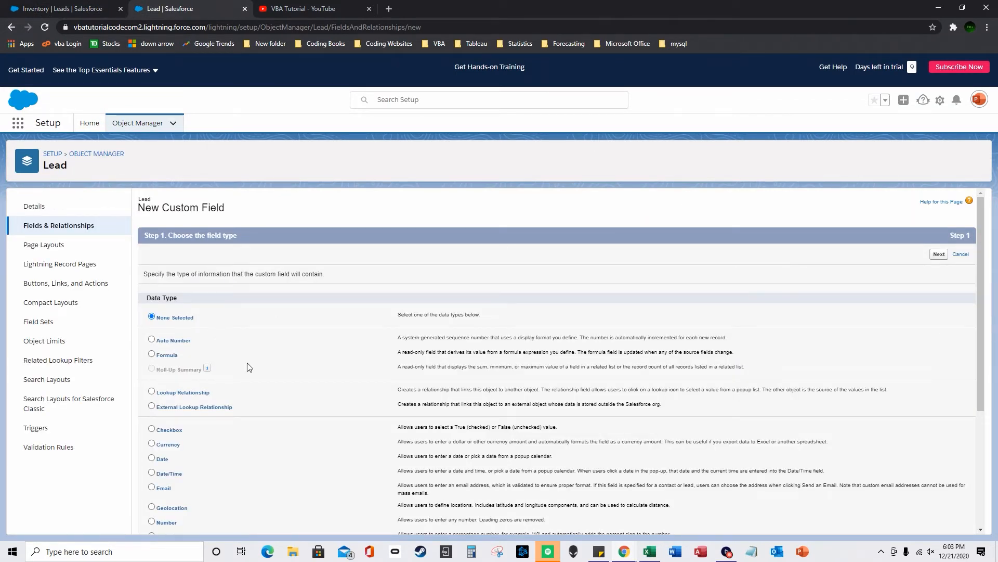
# - Start a Checkbox-returning Lead formula field labelled Checkkboxformula
pyautogui.click(152, 354)
pyautogui.scroll(-4, 334, 363)
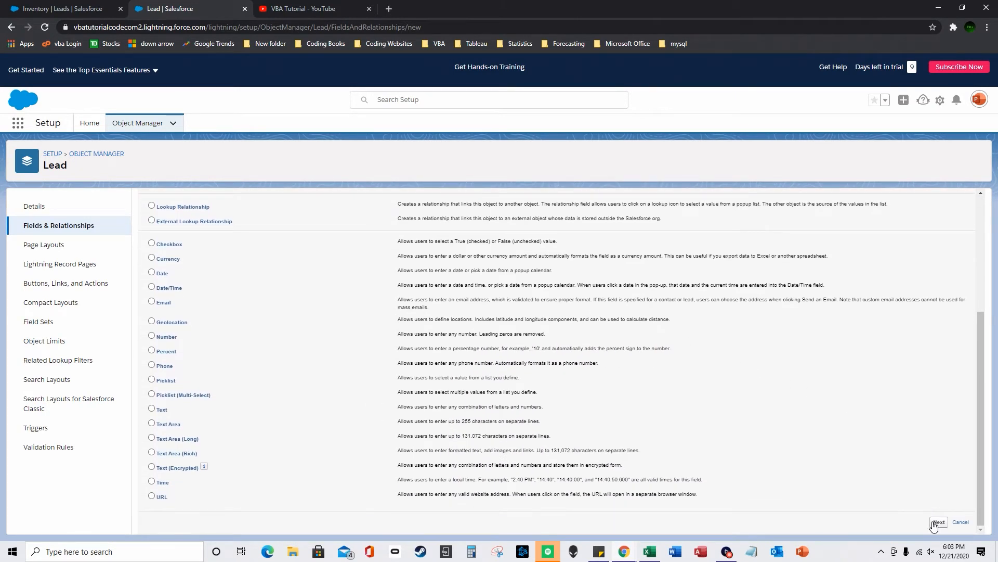
pyautogui.click(939, 522)
pyautogui.click(157, 349)
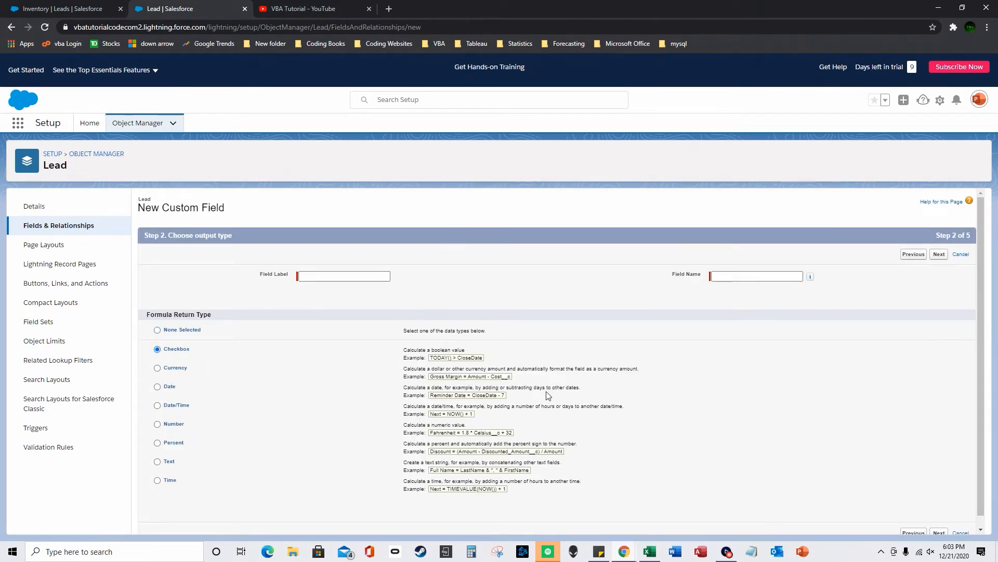
pyautogui.click(332, 277)
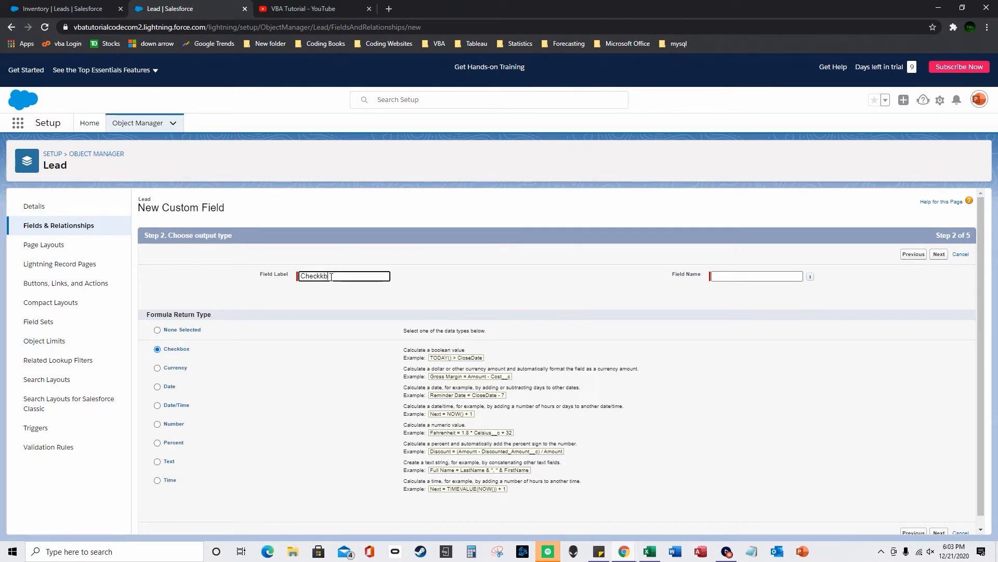
pyautogui.write('Checkkboxformula')
pyautogui.press('Tab')
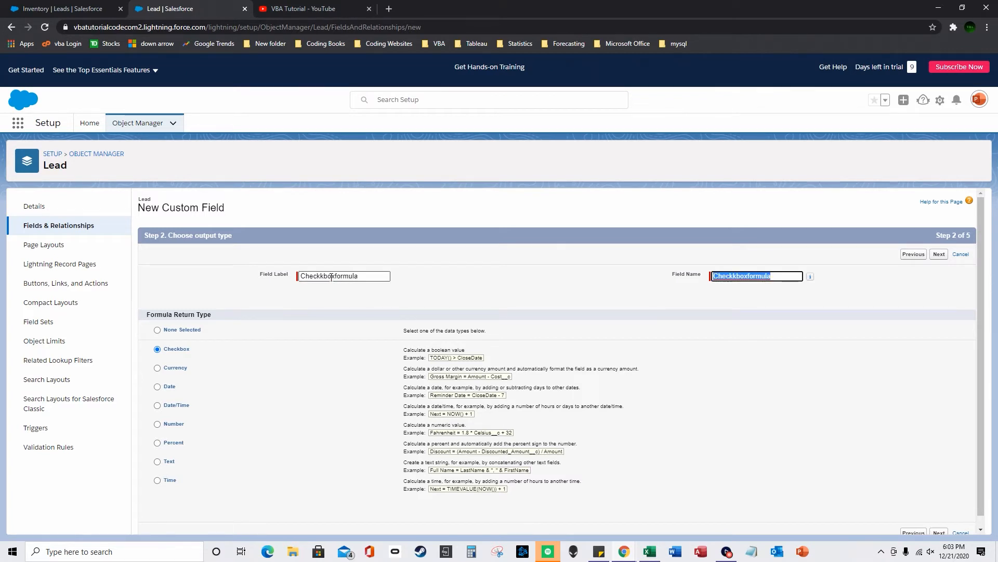
pyautogui.click(619, 302)
pyautogui.scroll(-2, 959, 469)
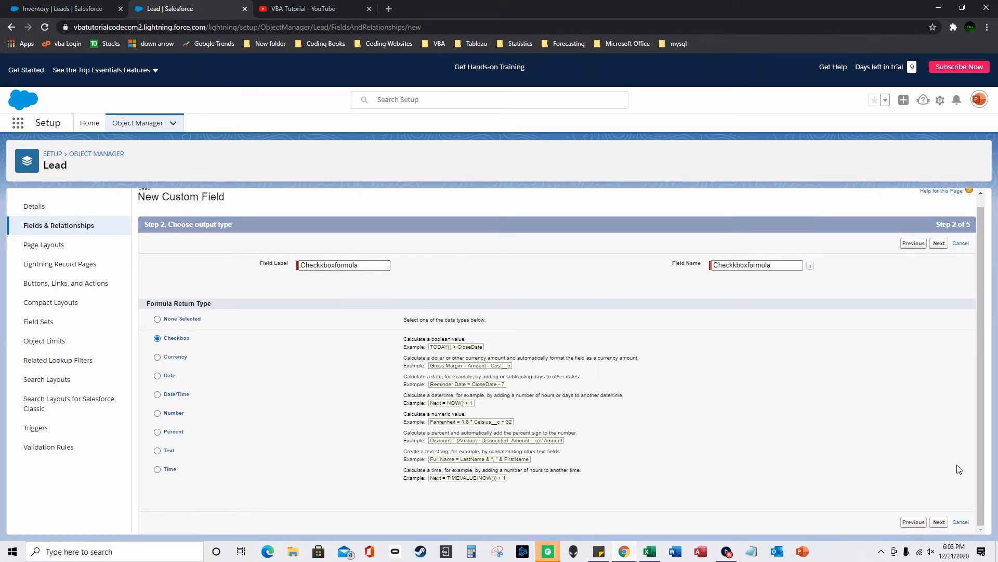
pyautogui.click(938, 521)
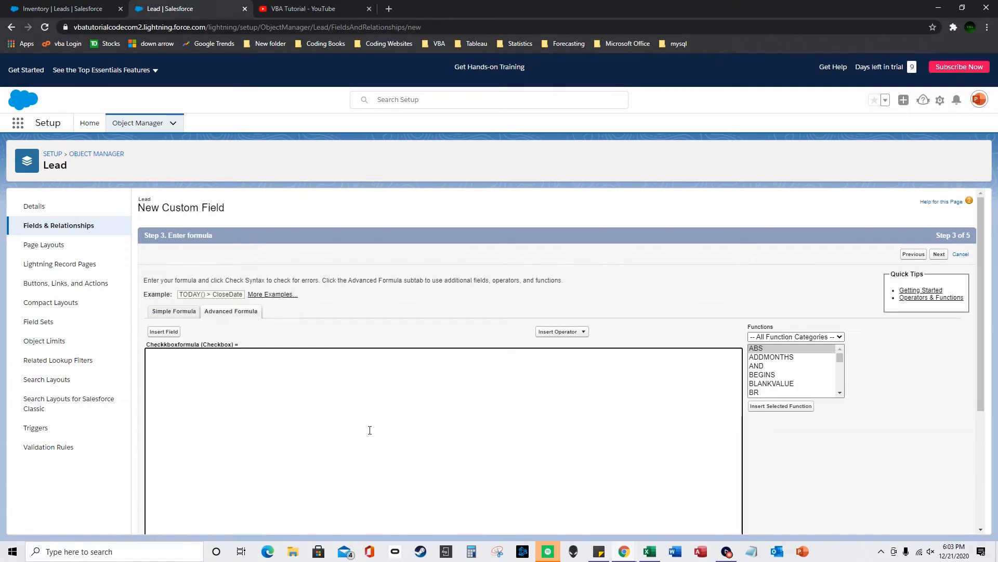
# - Insert an IF function with Inventory_QTY__c as its logical test
pyautogui.click(820, 371)
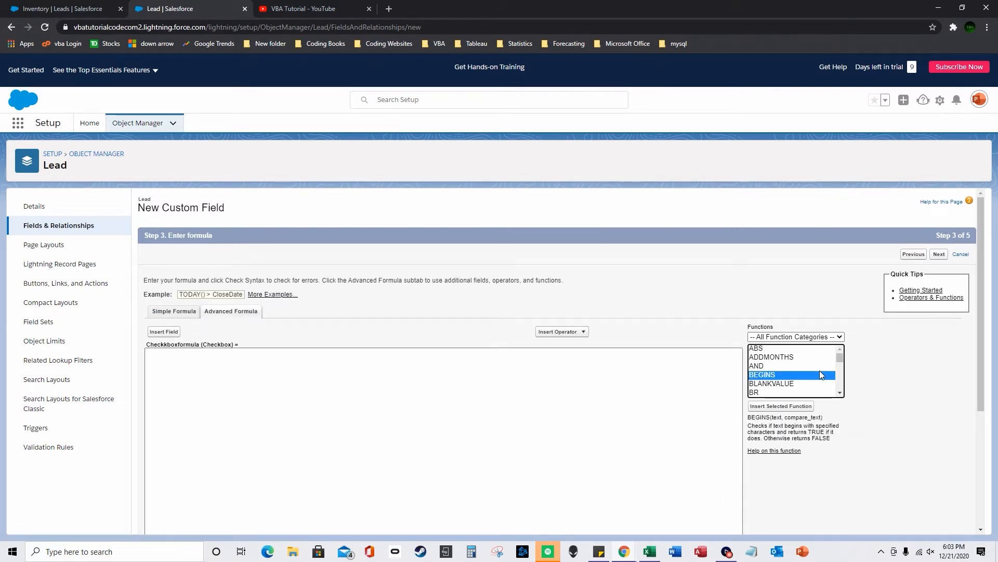
pyautogui.press('i')
pyautogui.doubleClick(778, 393)
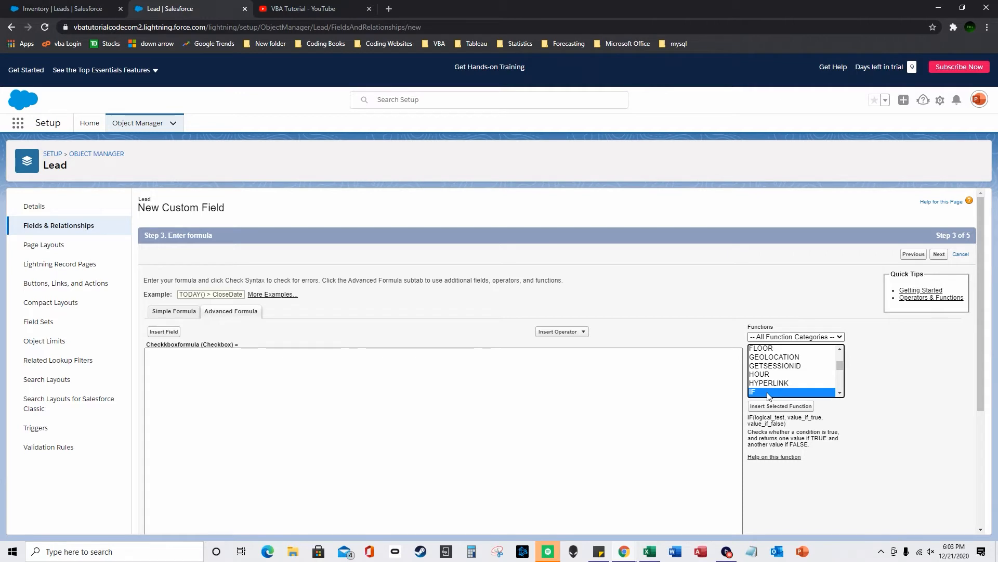
pyautogui.doubleClick(204, 352)
pyautogui.click(163, 331)
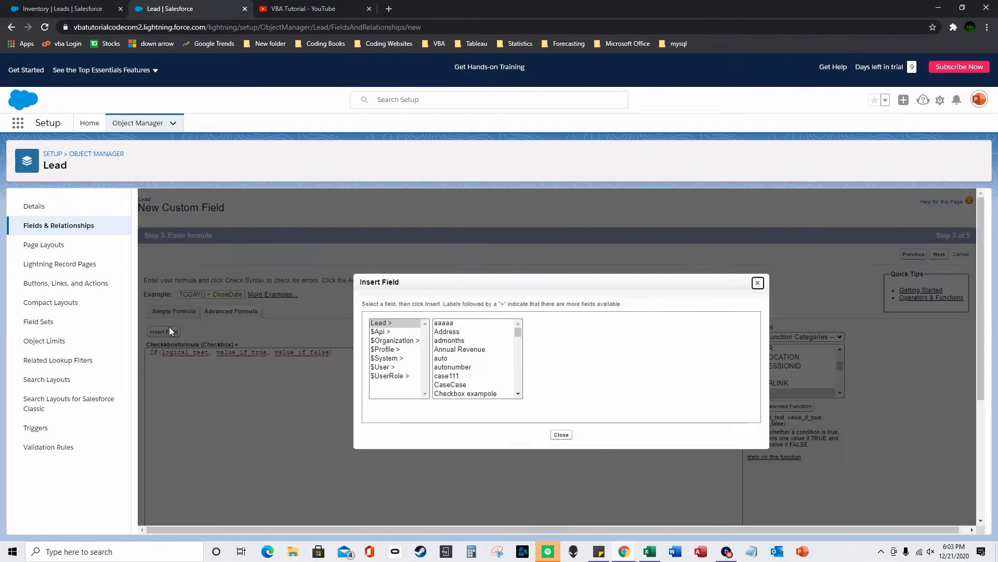
pyautogui.scroll(-3, 470, 363)
pyautogui.scroll(-6, 469, 362)
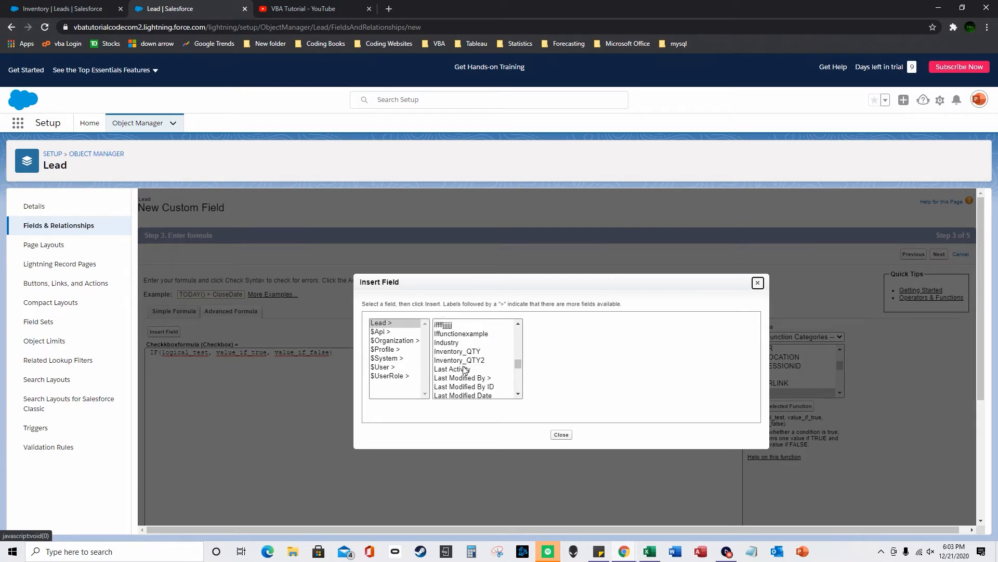
pyautogui.click(477, 331)
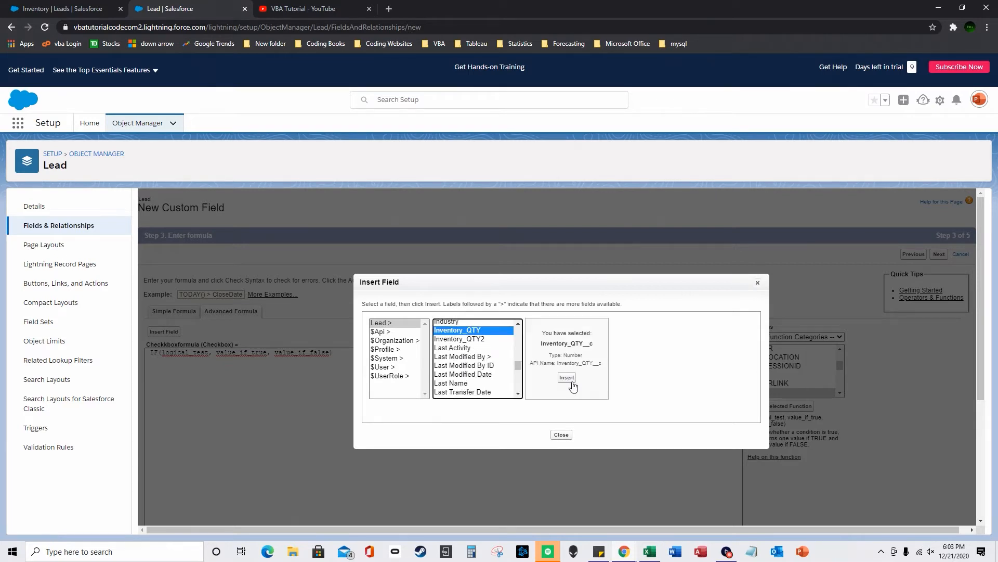
pyautogui.click(571, 380)
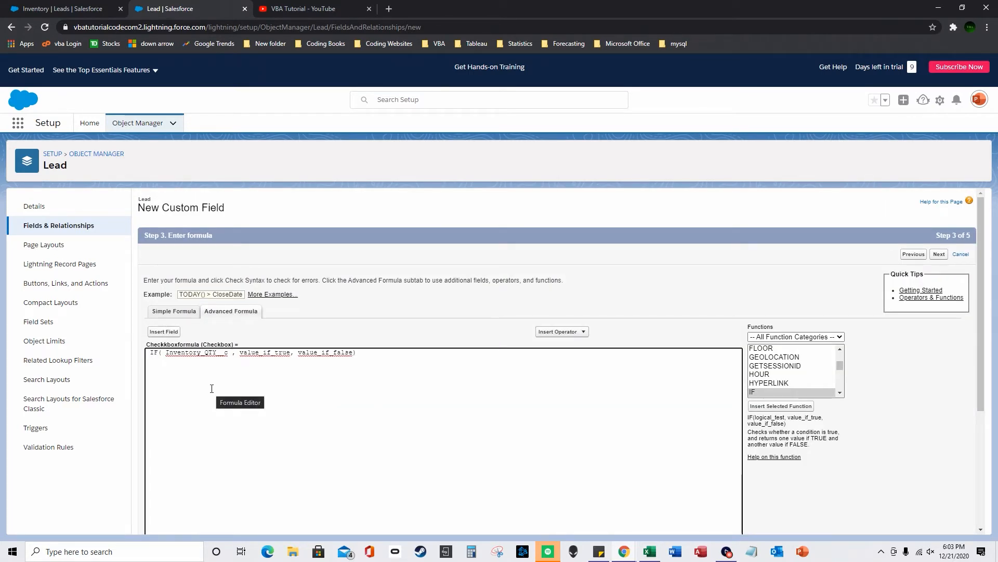
# - Complete the formula as IF(Inventory_QTY__c > 5000, True, False)
pyautogui.write('> 5000')
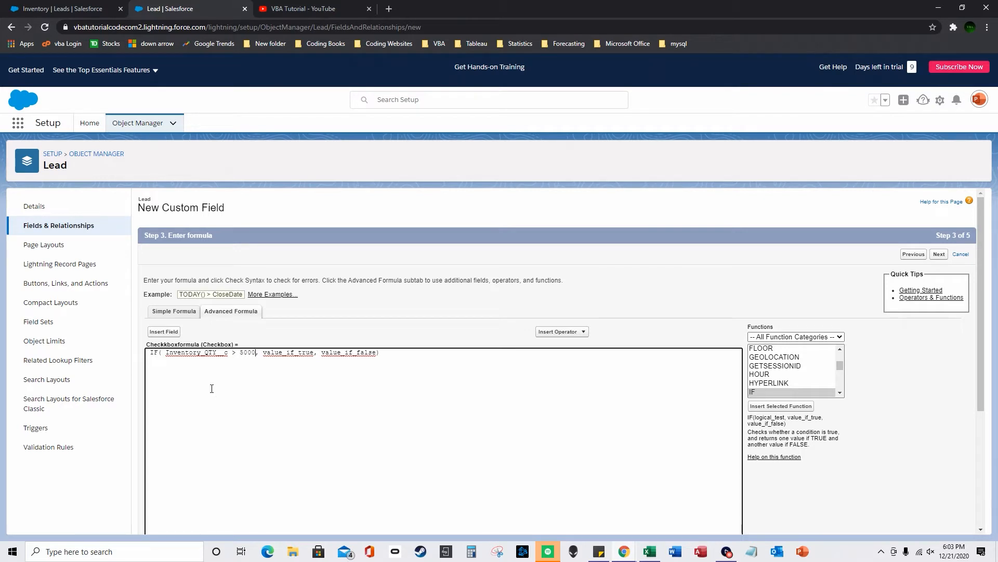
pyautogui.hotkey('ctrl', 'shift', 'Right')
pyautogui.write('True')
pyautogui.hotkey('ctrl', 'shift', 'Right')
pyautogui.write('Fa')
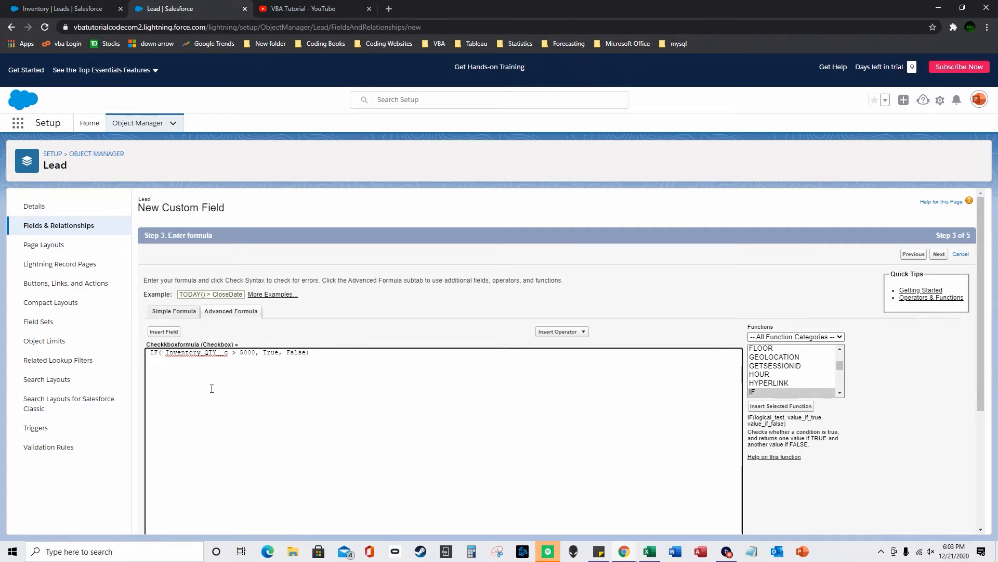
# - Check the syntax, save Checkkboxformula, and return to the Inventory leads list
pyautogui.scroll(-3, 421, 333)
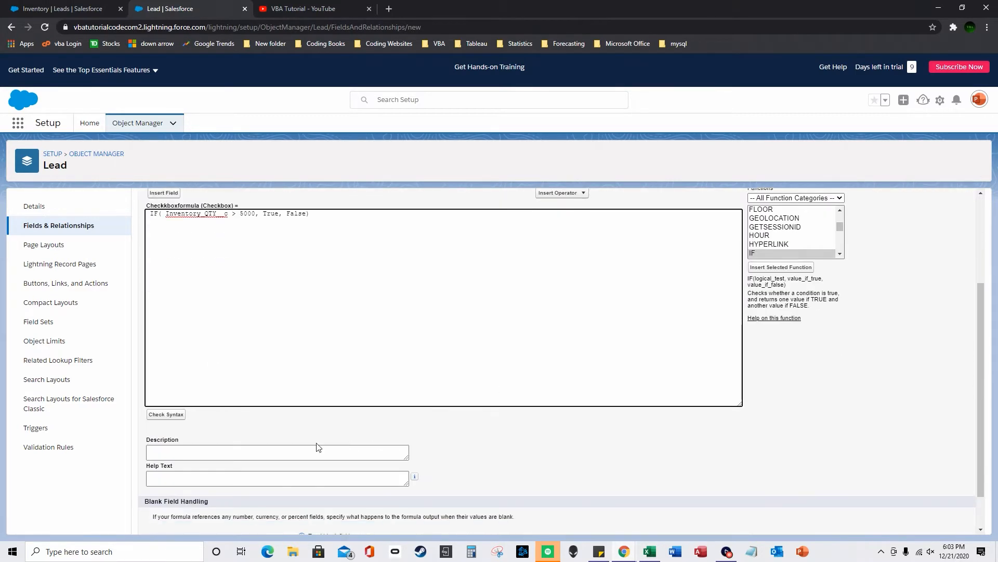
pyautogui.click(167, 415)
pyautogui.scroll(-5, 866, 463)
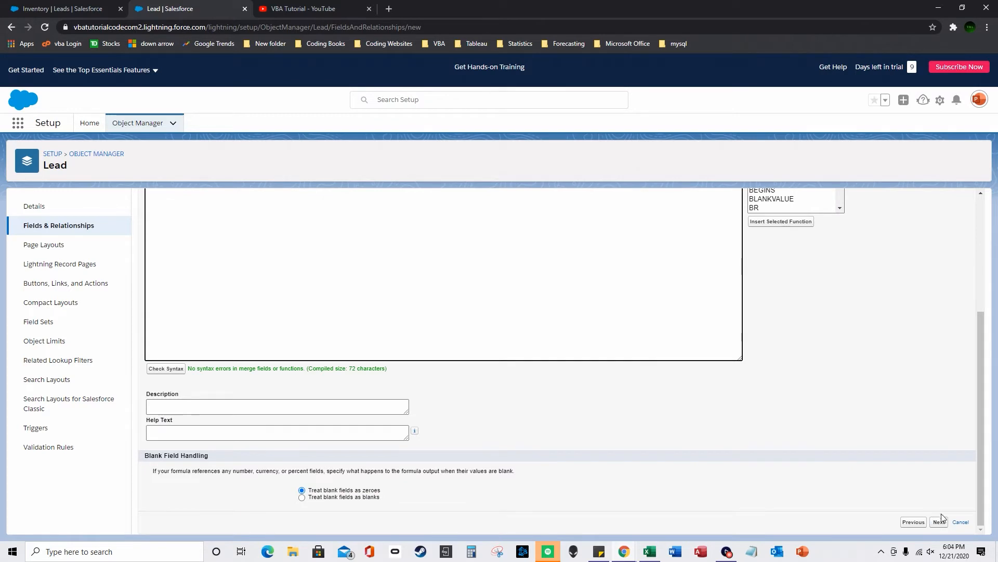
pyautogui.click(944, 526)
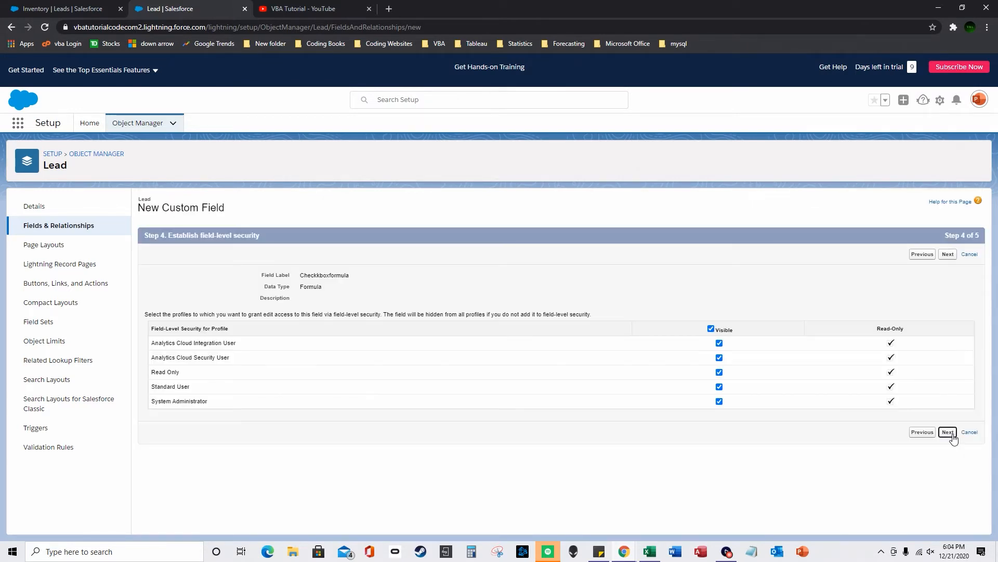
pyautogui.click(947, 435)
pyautogui.click(946, 394)
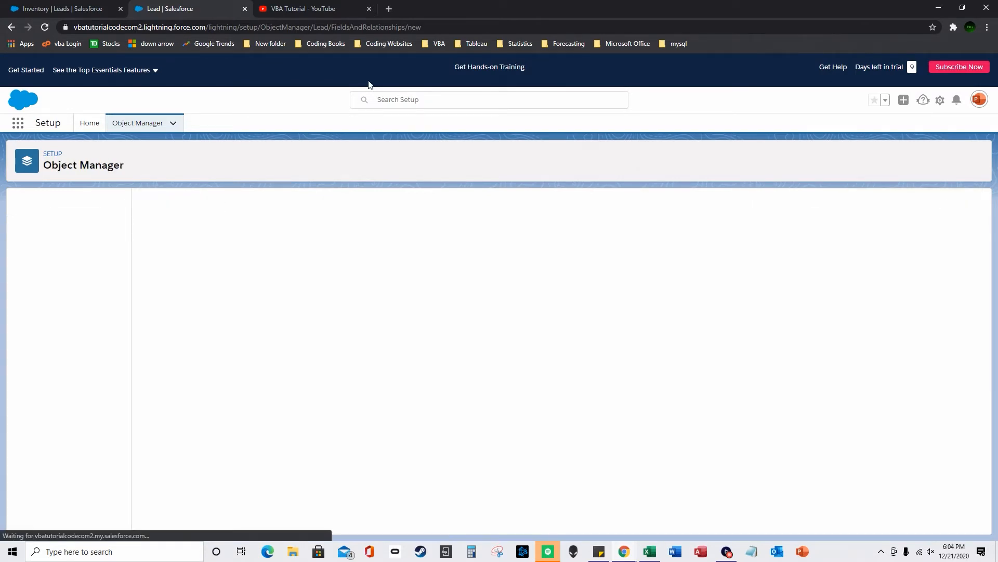
pyautogui.hotkey('ctrl', 'shift', 'Tab')
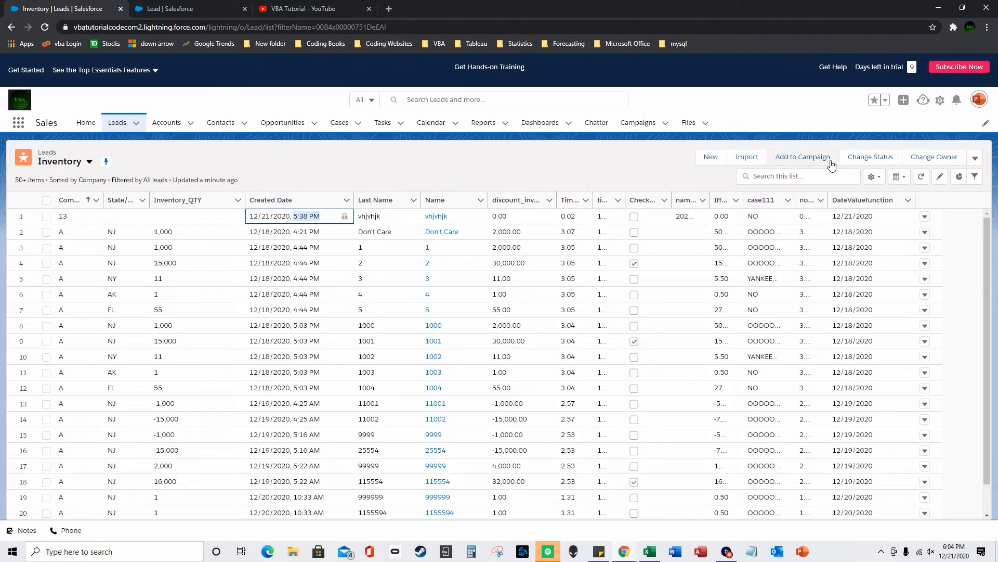
# - Remove DateValuefunction from the Inventory list's visible fields
pyautogui.click(873, 177)
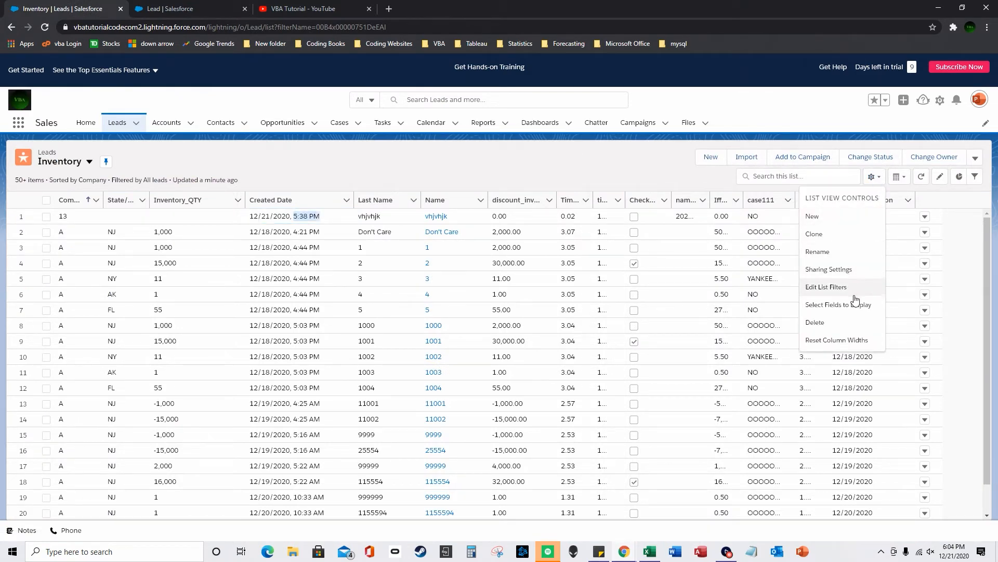
pyautogui.click(829, 301)
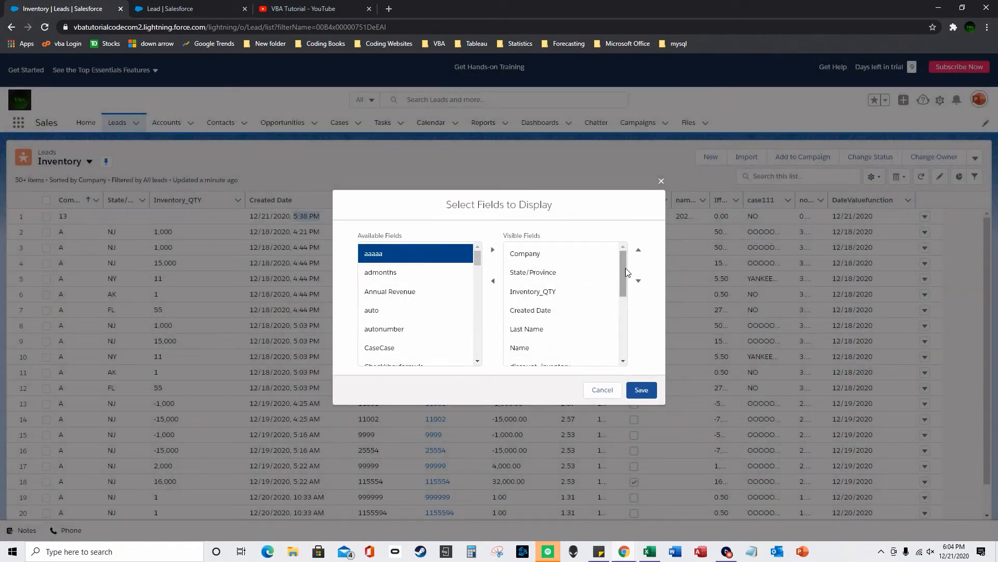
pyautogui.moveTo(624, 269); pyautogui.dragTo(615, 364)
pyautogui.click(567, 339)
pyautogui.click(564, 355)
pyautogui.click(493, 281)
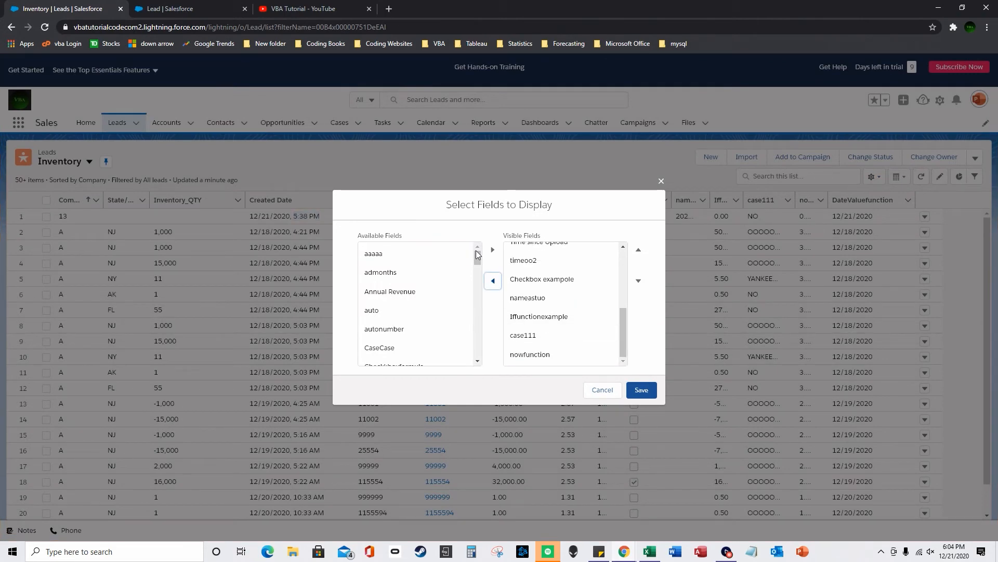
# - Add Checkkboxformula as a visible column, save, and widen that column
pyautogui.moveTo(475, 257); pyautogui.dragTo(475, 269)
pyautogui.click(453, 271)
pyautogui.click(492, 249)
pyautogui.click(642, 390)
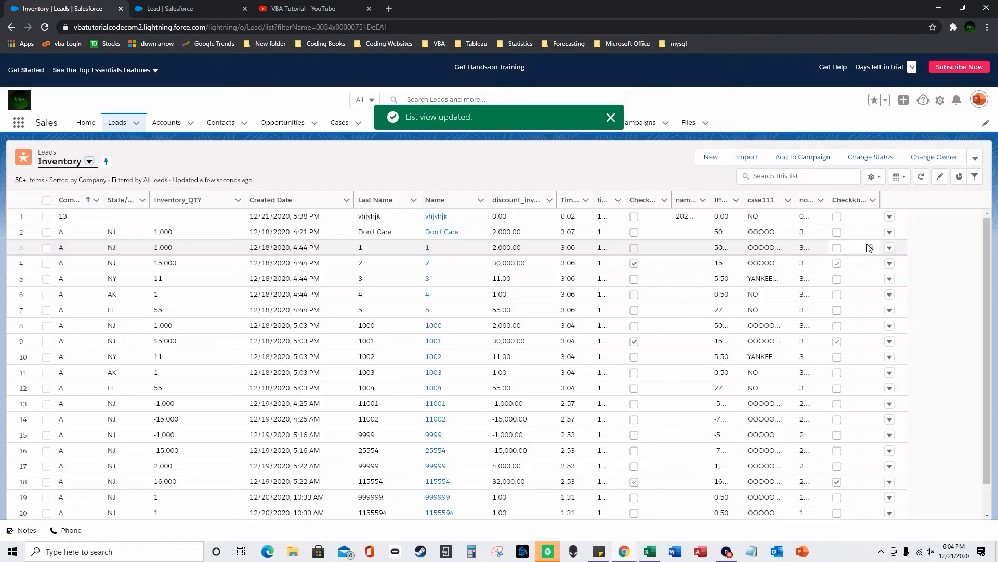
pyautogui.moveTo(879, 195); pyautogui.dragTo(898, 196)
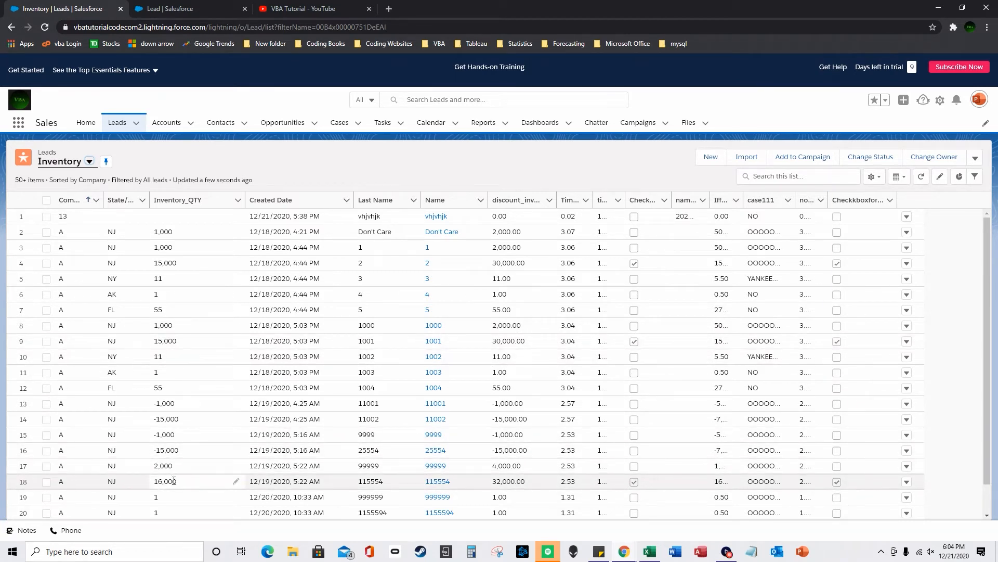
# - Sort by Checkkboxformula, then by Created Date descending to list the newest leads first
pyautogui.scroll(-4, 702, 372)
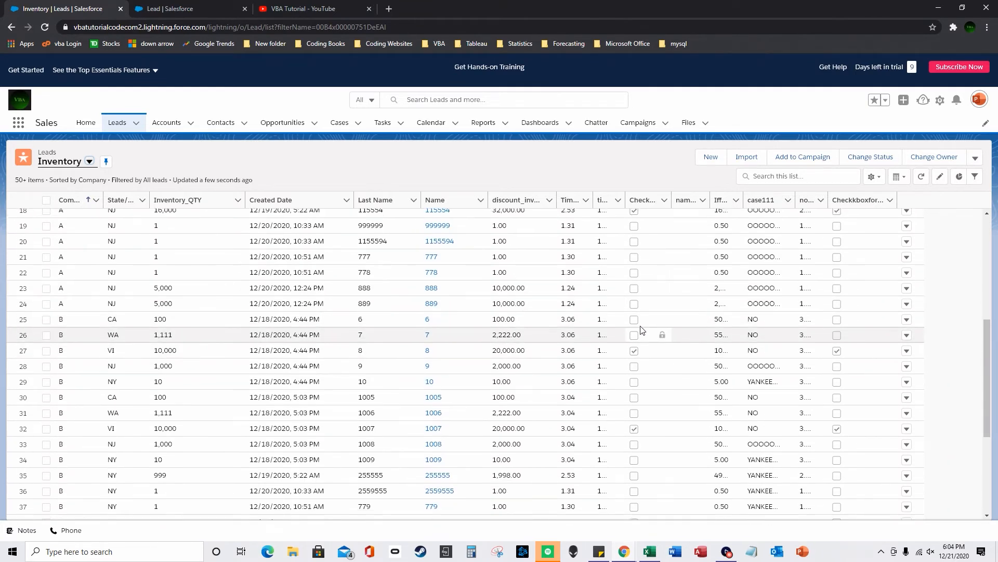
pyautogui.scroll(2, 693, 348)
pyautogui.scroll(3, 692, 346)
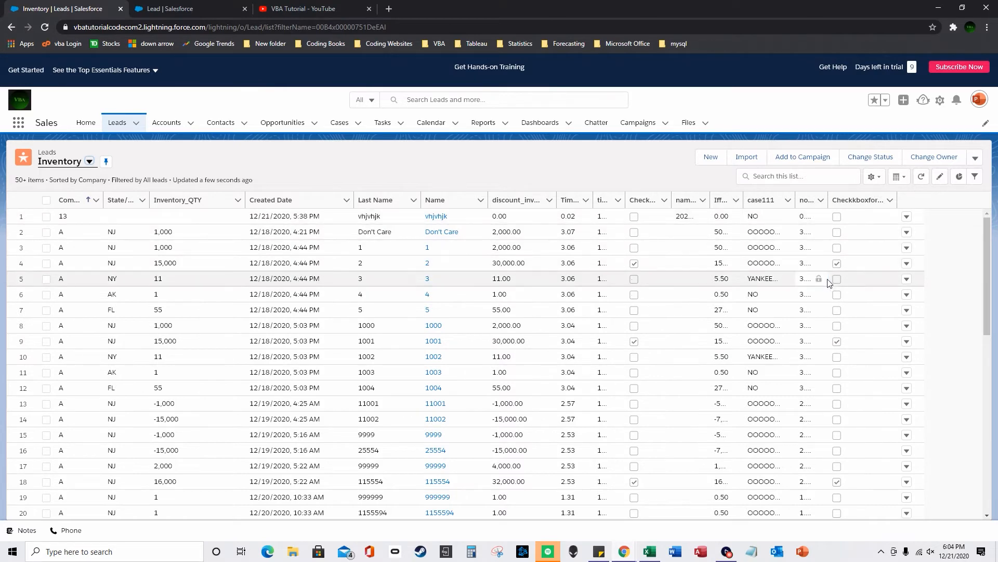
pyautogui.click(845, 200)
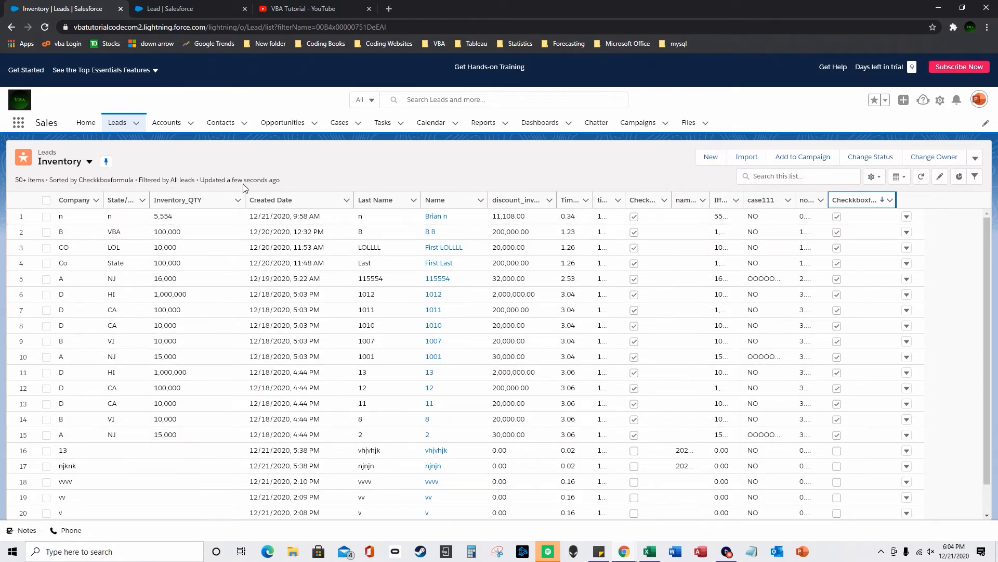
pyautogui.click(279, 203)
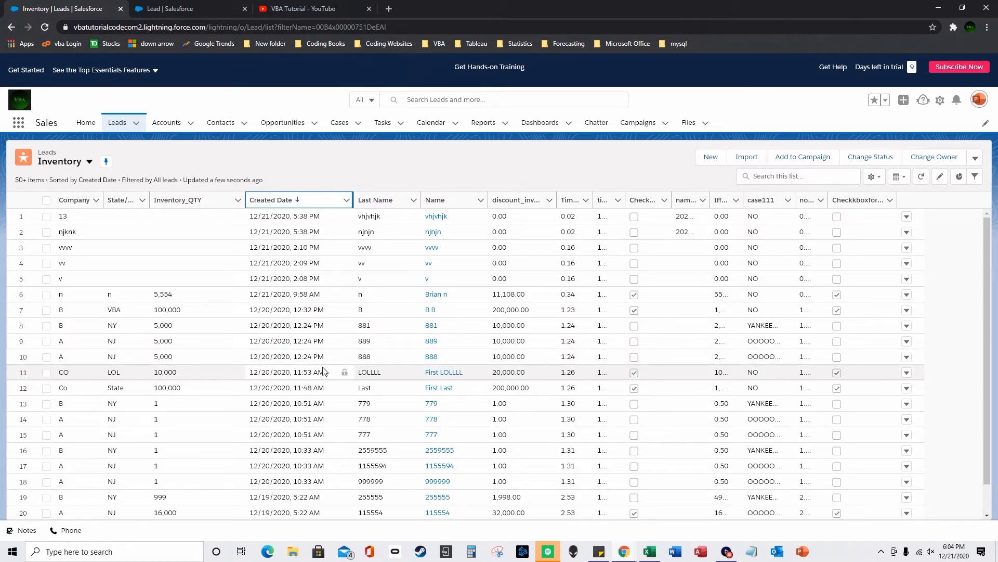
# - Start a new Lead custom field, backing out of Formula, and proceed with Picklist (Multi-Select)
pyautogui.click(159, 9)
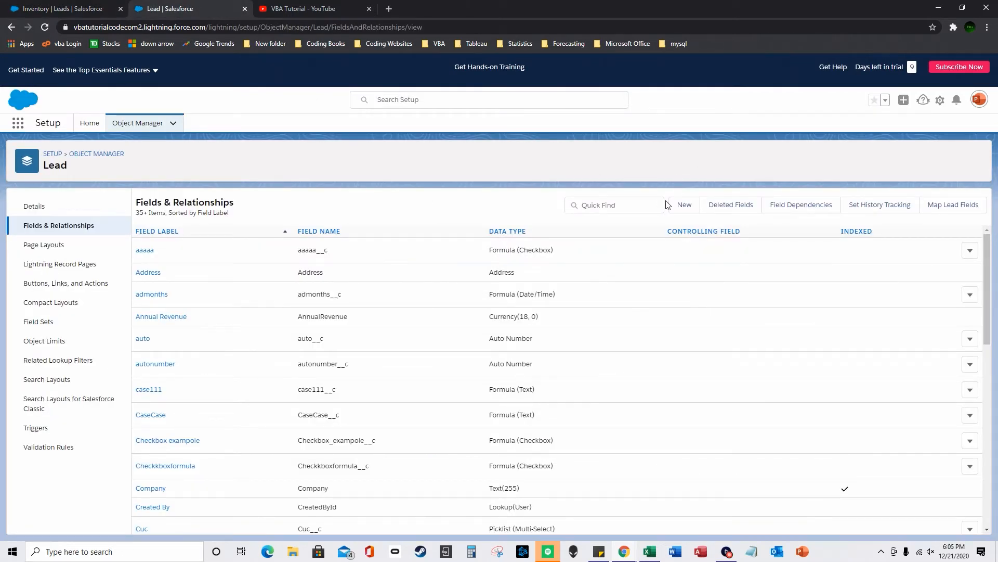
pyautogui.click(684, 204)
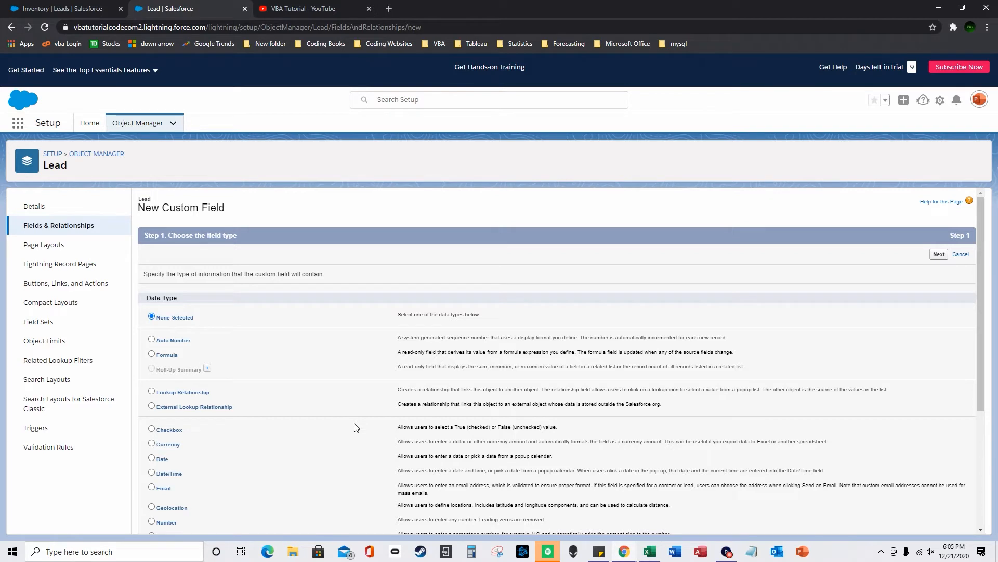
pyautogui.scroll(-1, 149, 439)
pyautogui.scroll(-3, 149, 375)
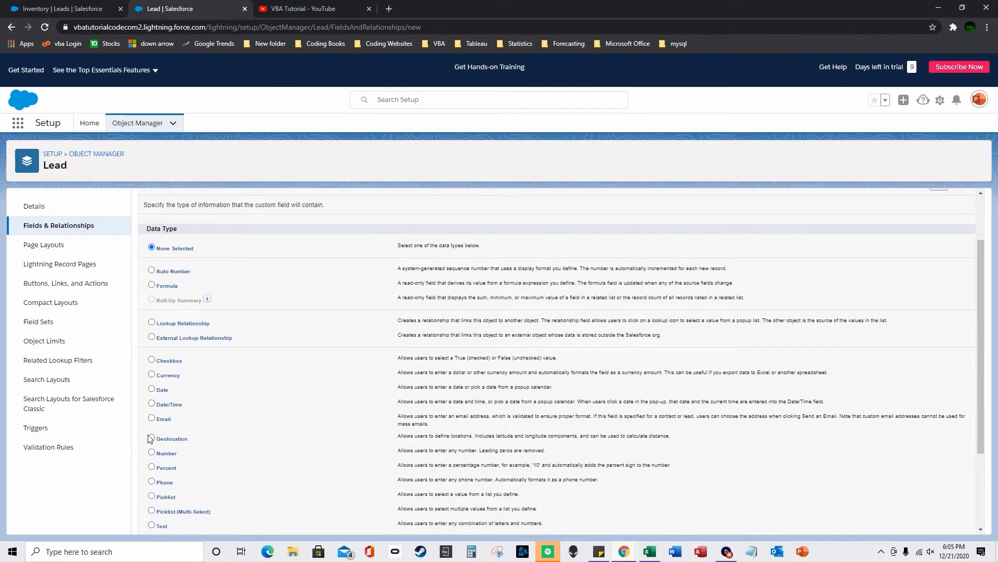
pyautogui.scroll(2, 148, 286)
pyautogui.click(151, 285)
pyautogui.scroll(-3, 153, 285)
pyautogui.click(938, 523)
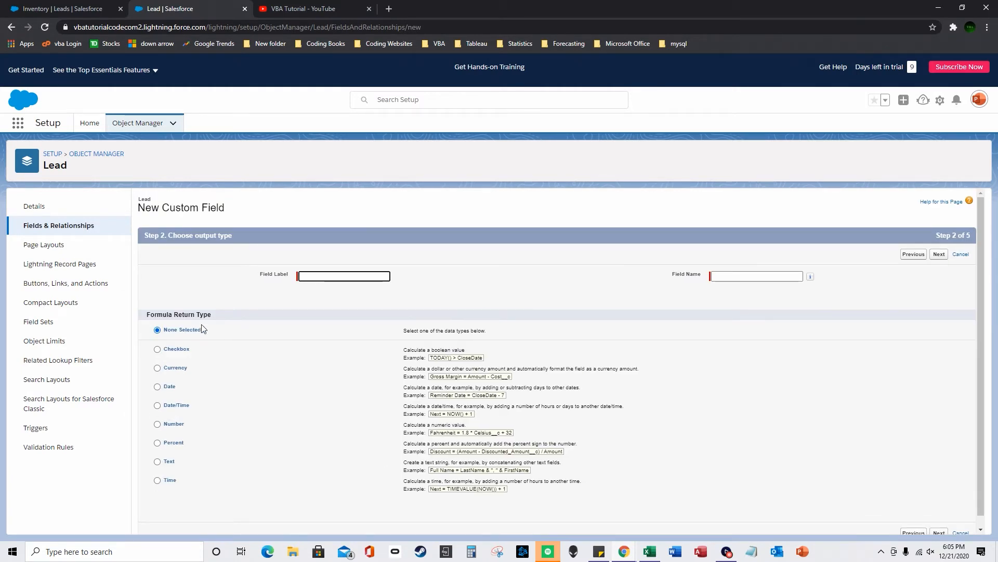
pyautogui.click(11, 26)
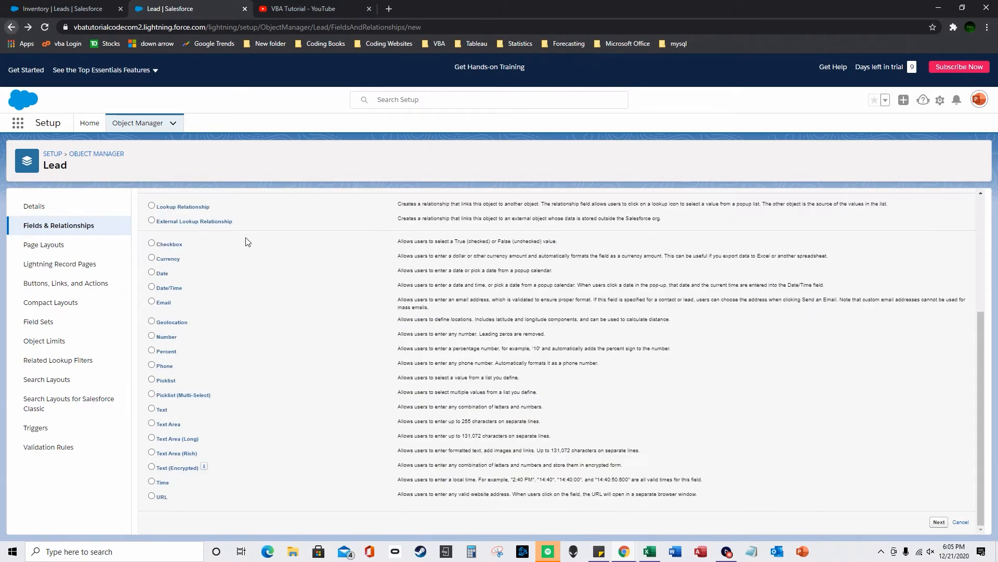
pyautogui.click(152, 394)
pyautogui.click(938, 522)
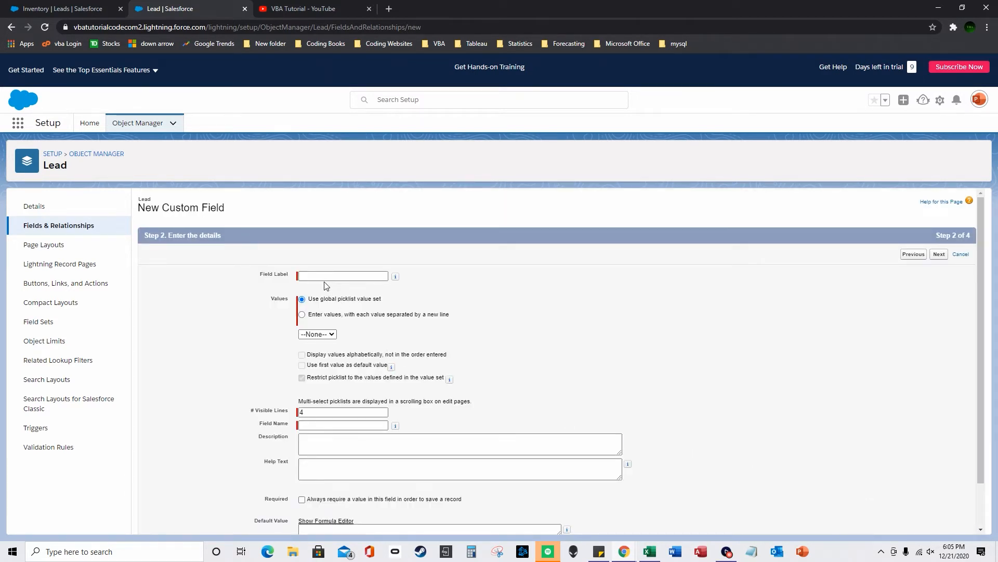
# - Label the multi-select picklist picklistmulti and enter values USD, CAD and JPY, sorted alphabetically
pyautogui.write('picklistmulti')
pyautogui.click(362, 306)
pyautogui.click(302, 314)
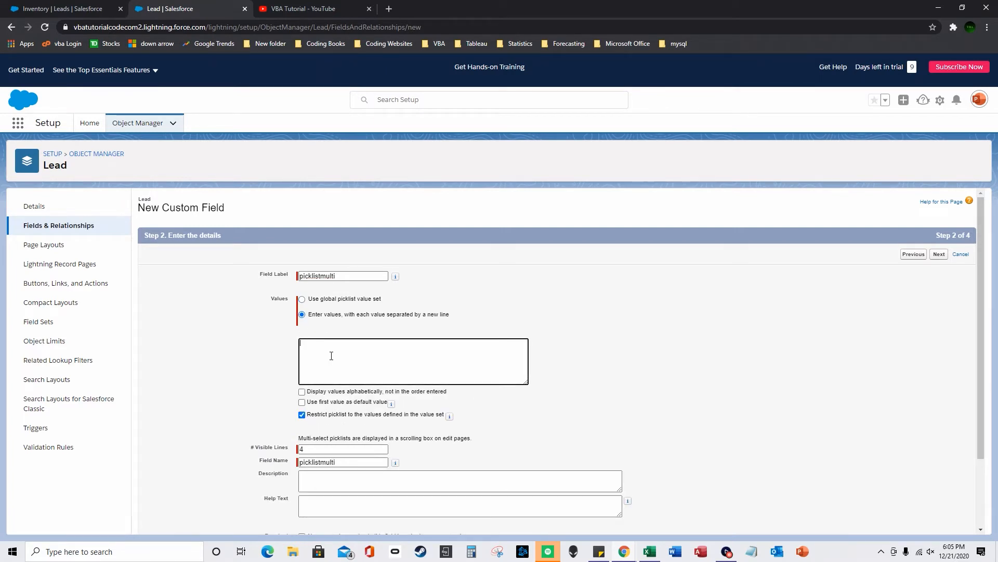
pyautogui.write('USD ')
pyautogui.write('CAD')
pyautogui.press('Return')
pyautogui.write('JPY')
pyautogui.click(304, 393)
pyautogui.scroll(-3, 306, 398)
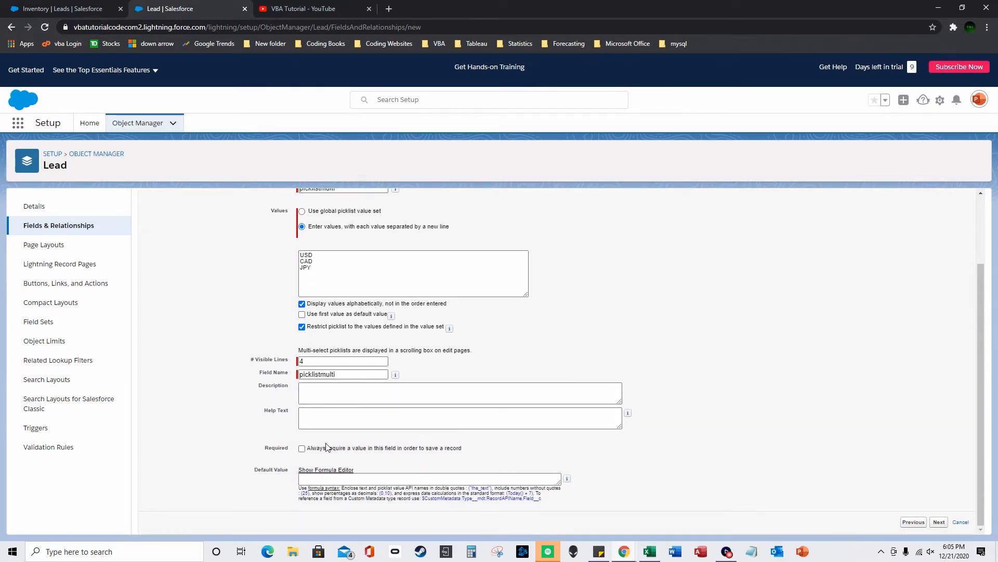
pyautogui.click(312, 257)
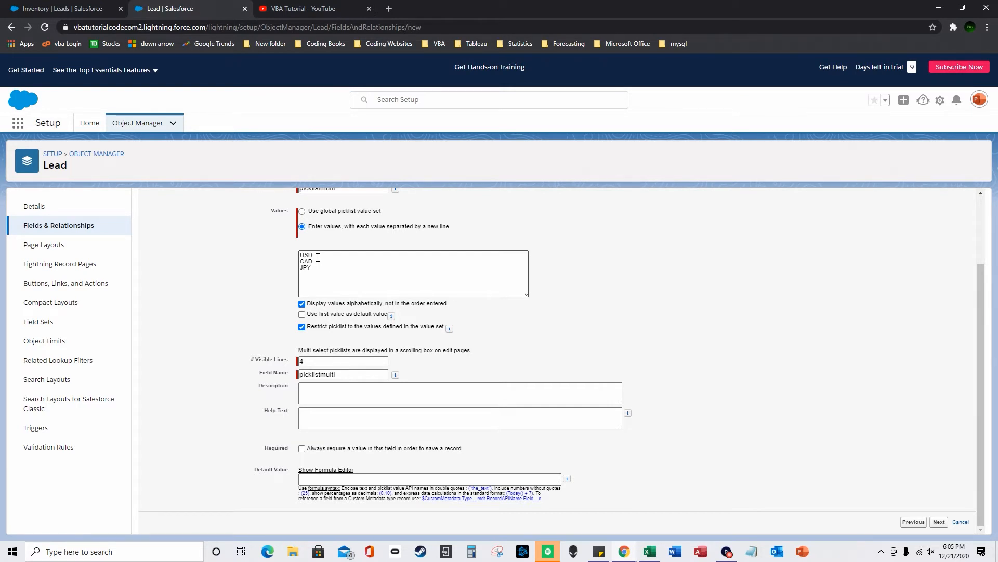
# - Keep the default field-level security and Lead Layout placement, and save picklistmulti
pyautogui.click(939, 522)
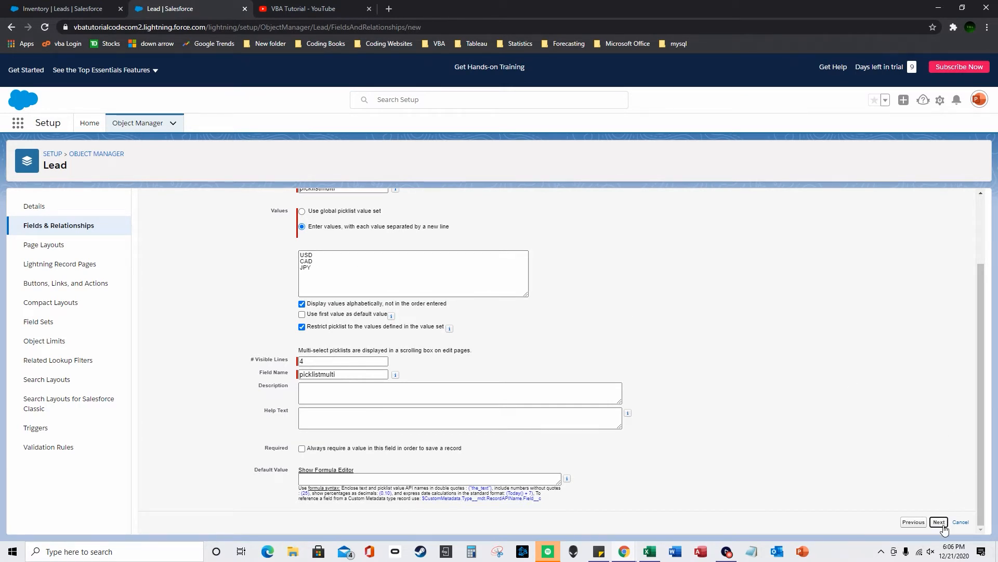
pyautogui.click(948, 432)
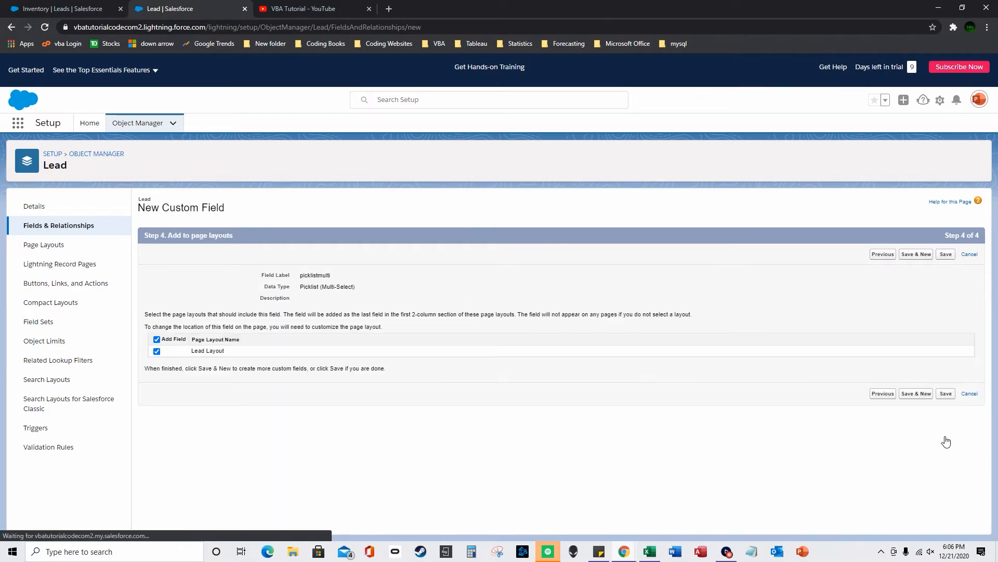
pyautogui.click(946, 393)
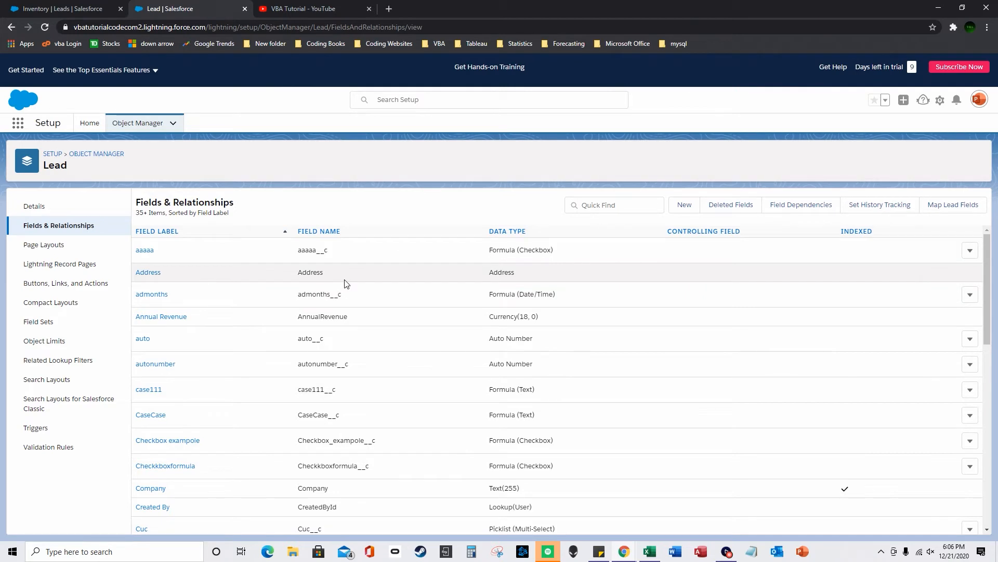
# - Replace the Checkkboxformula column with picklistmulti in the Inventory list view
pyautogui.click(89, 9)
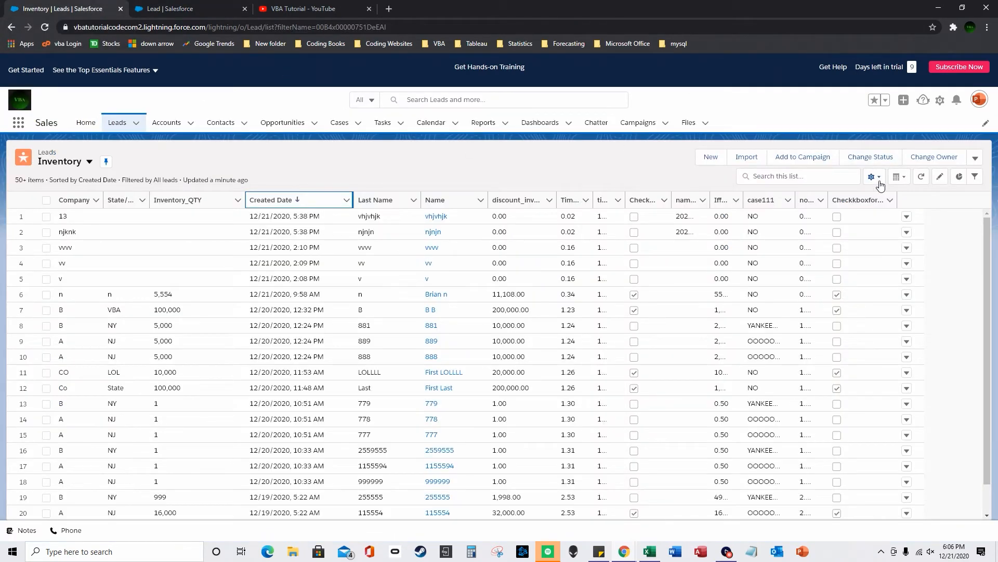
pyautogui.click(876, 177)
pyautogui.click(841, 305)
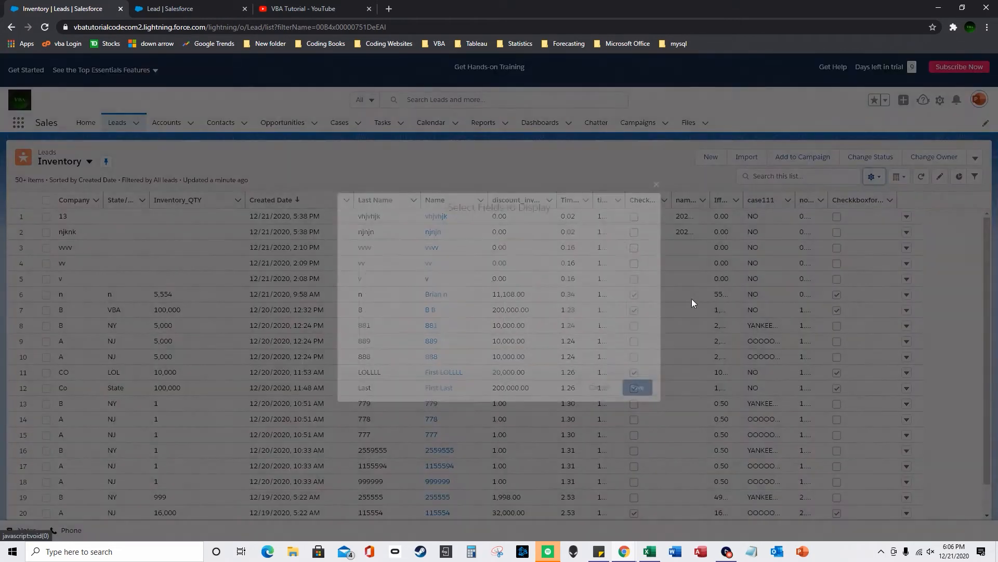
pyautogui.scroll(-5, 631, 312)
pyautogui.click(571, 354)
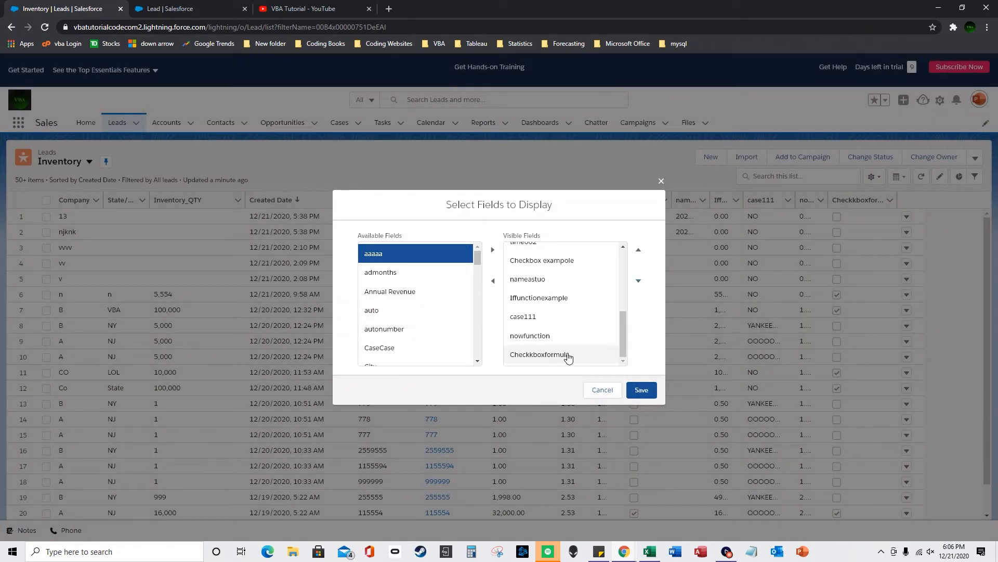
pyautogui.click(494, 283)
pyautogui.moveTo(475, 257); pyautogui.dragTo(463, 338)
pyautogui.click(443, 315)
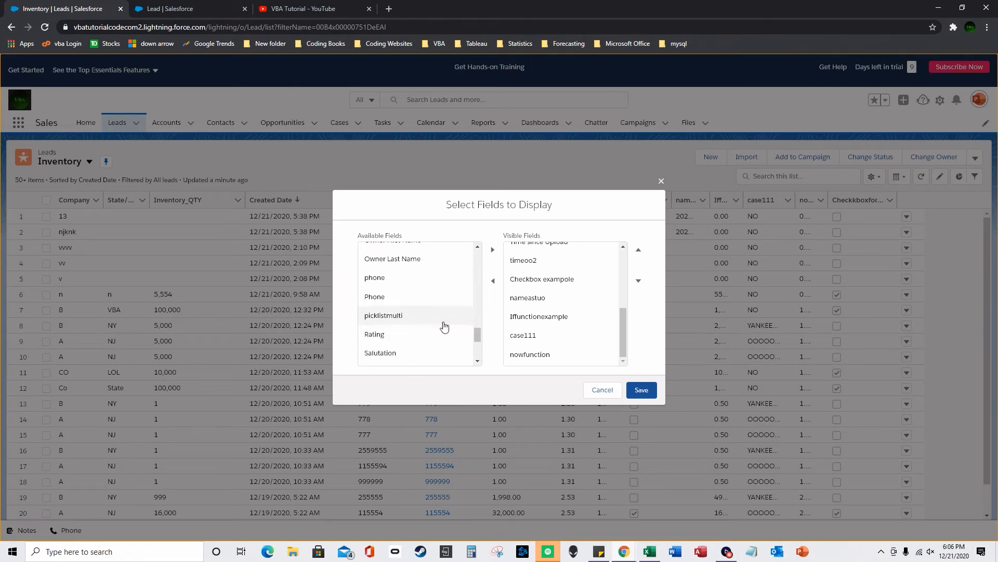
pyautogui.click(486, 251)
pyautogui.click(642, 390)
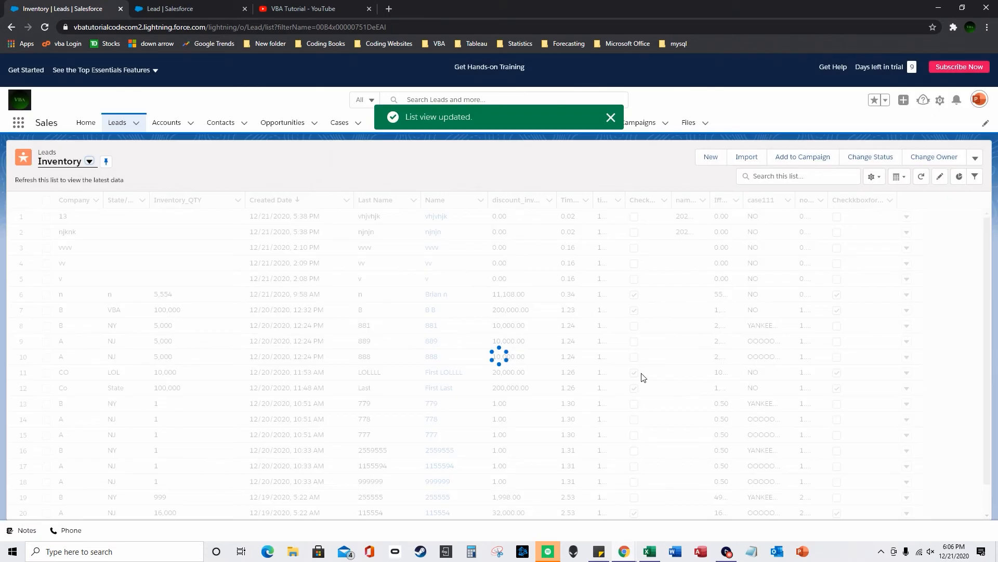
pyautogui.click(612, 116)
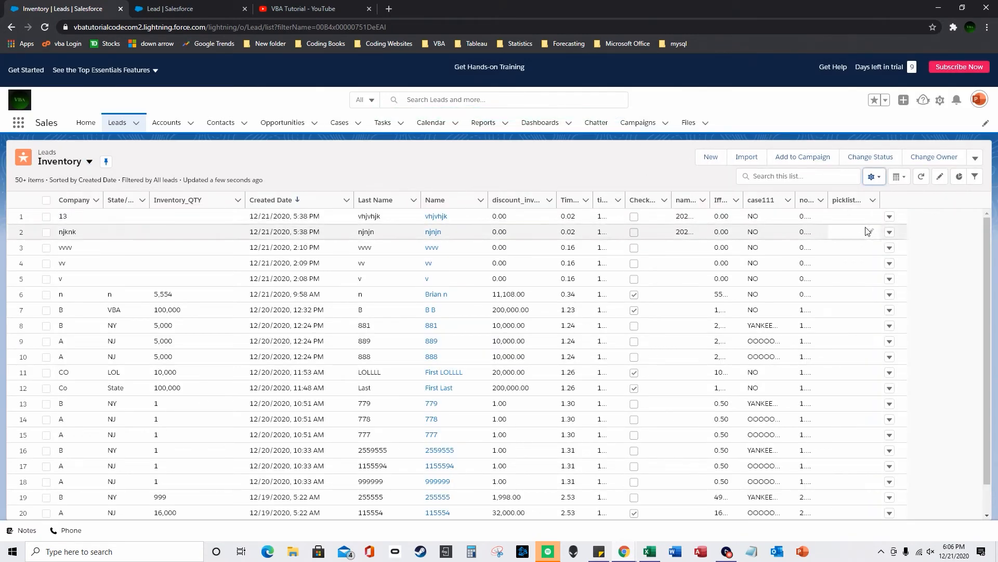
# - Inline-edit picklistmulti to CAD for row 1 and JPY for row 2, then save and widen the column
pyautogui.click(870, 219)
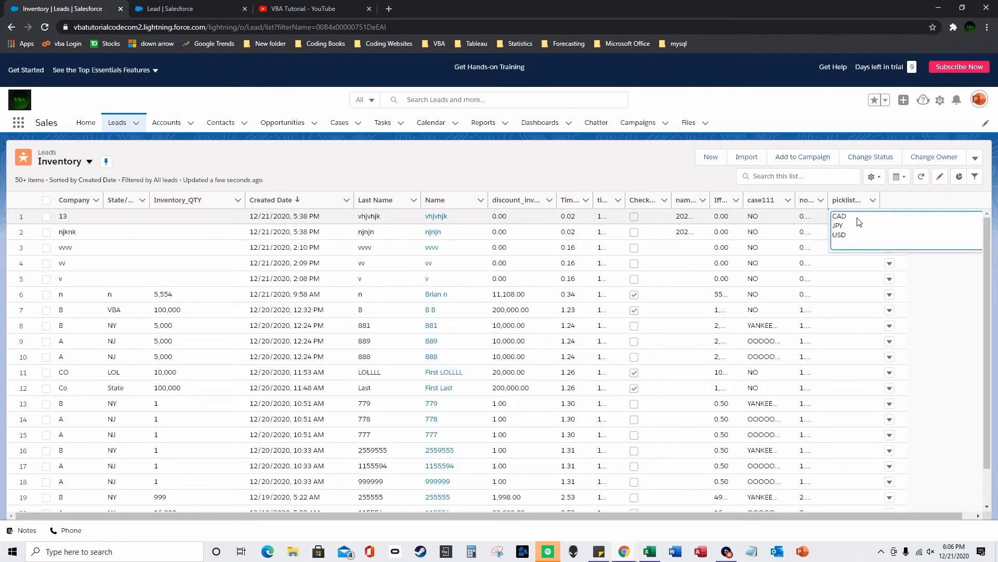
pyautogui.click(853, 218)
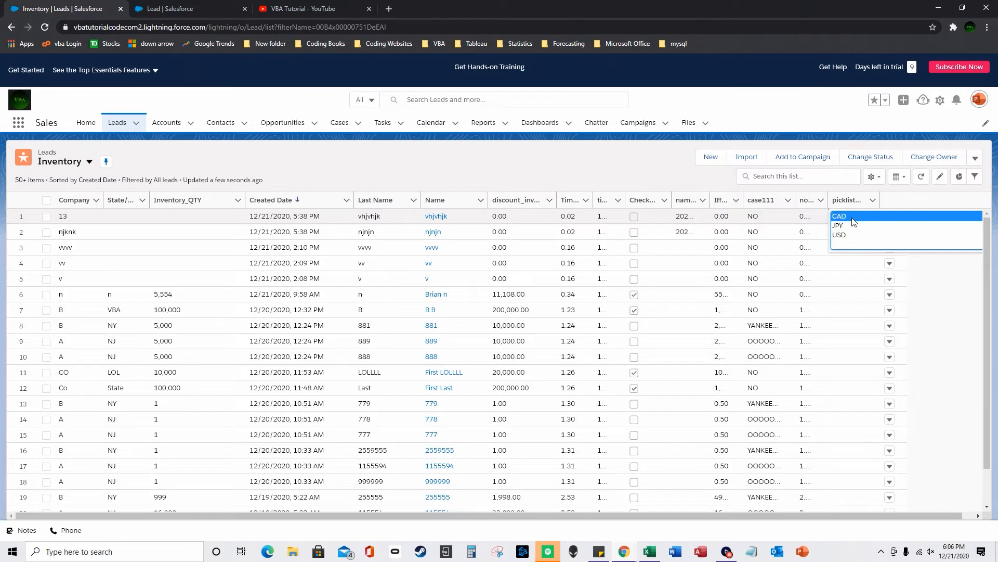
pyautogui.click(848, 218)
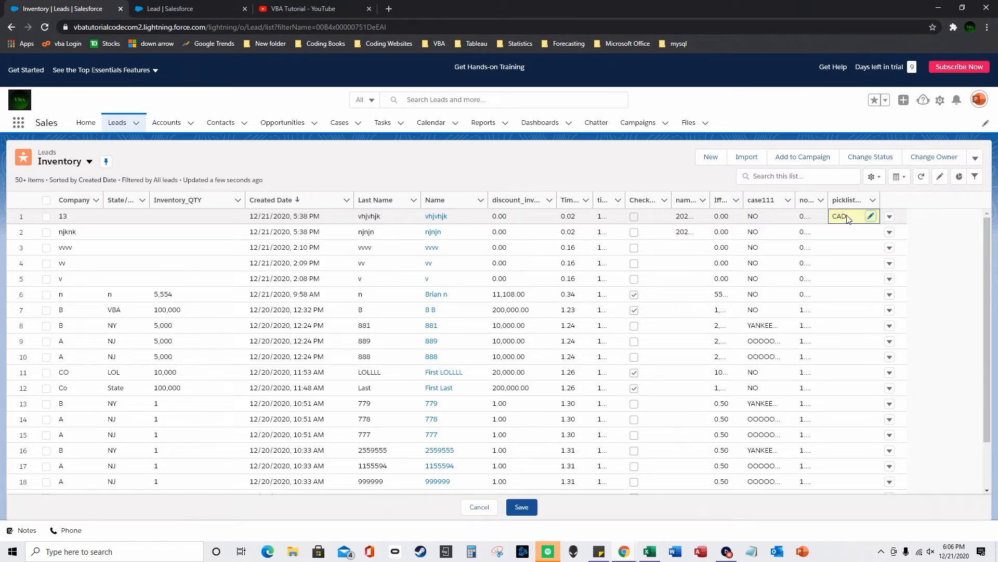
pyautogui.click(870, 216)
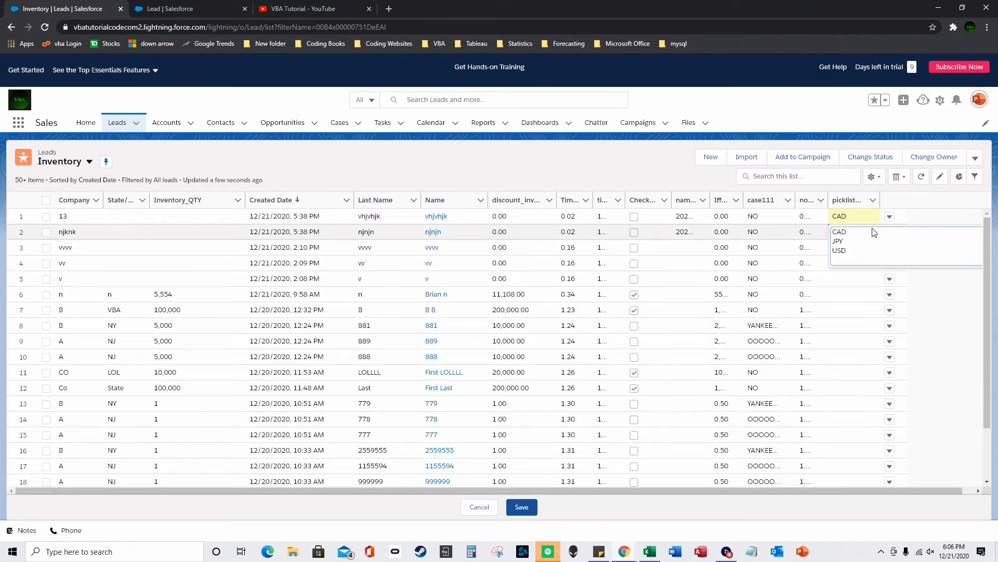
pyautogui.click(839, 242)
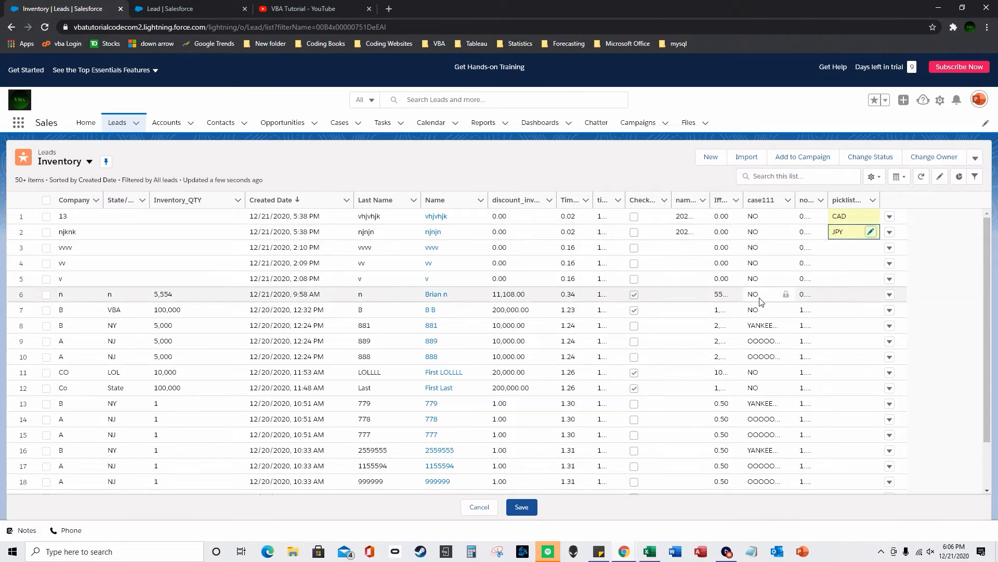
pyautogui.click(522, 507)
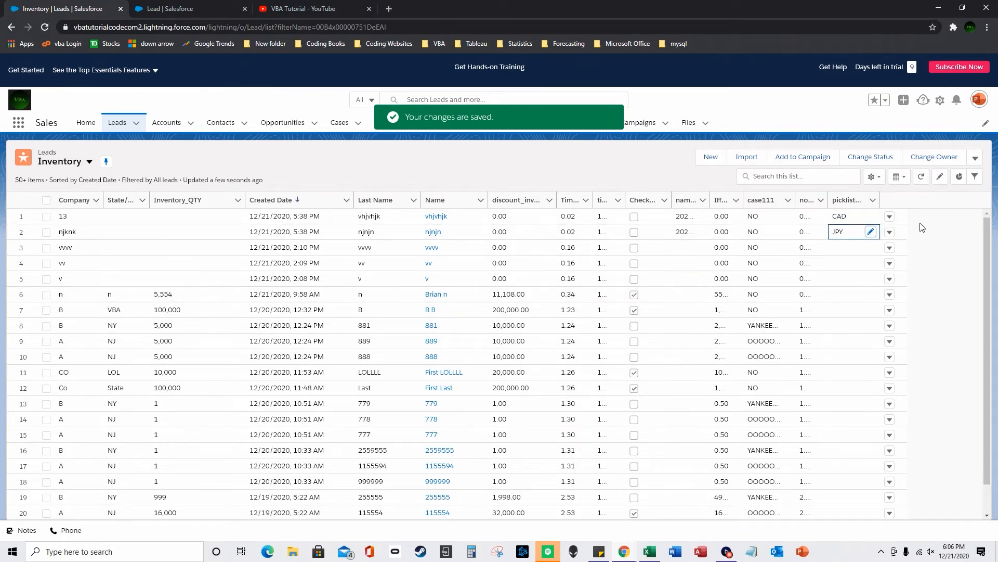
pyautogui.moveTo(880, 199); pyautogui.dragTo(891, 199)
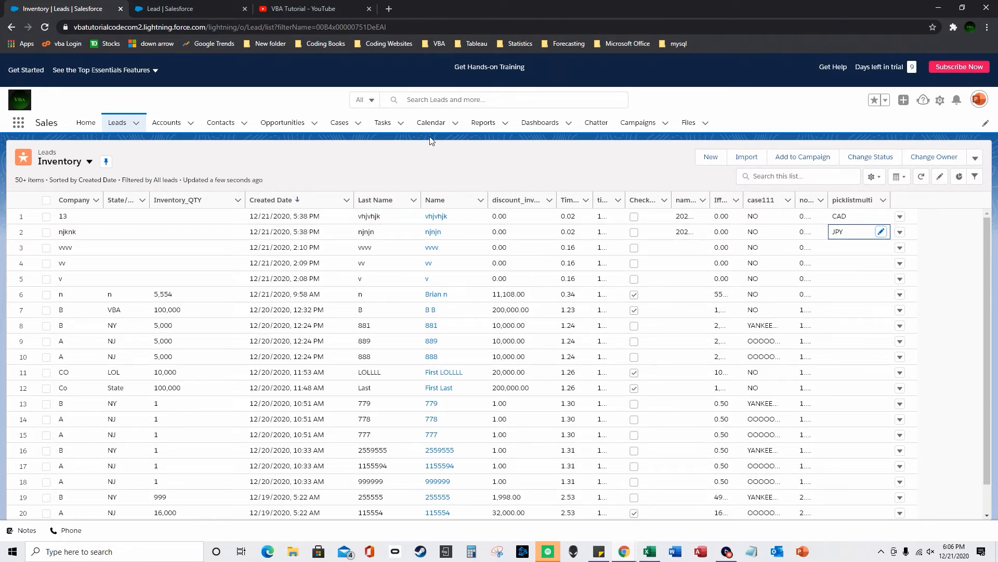
# - From Lead Fields & Relationships, start a new Geolocation custom field and reach the details step
pyautogui.click(179, 8)
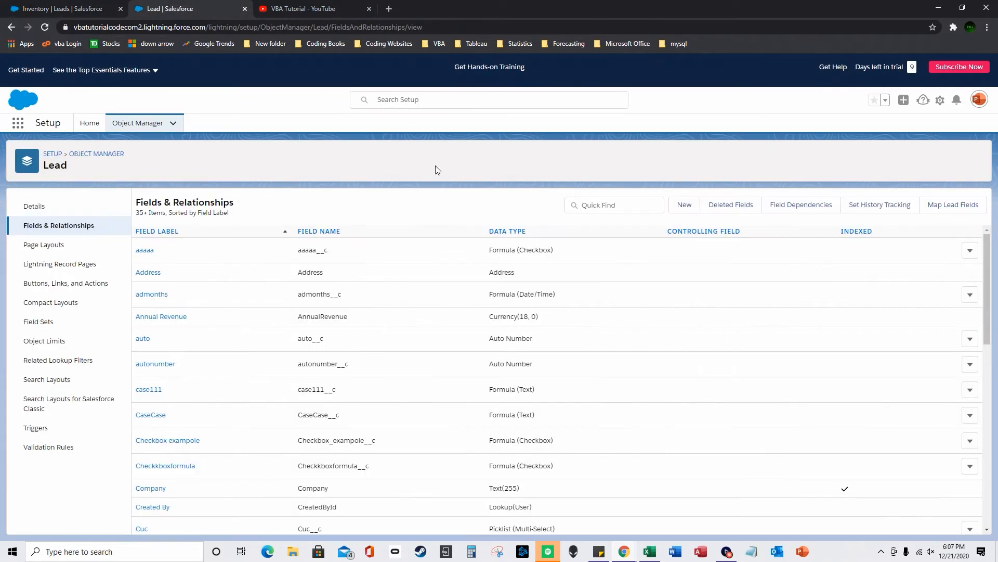
pyautogui.click(686, 212)
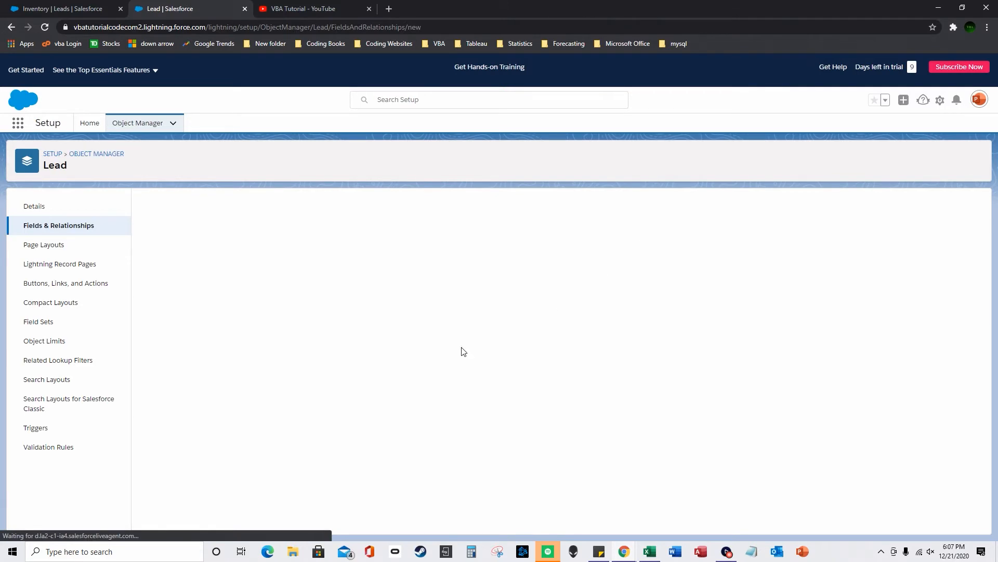
pyautogui.scroll(-3, 334, 357)
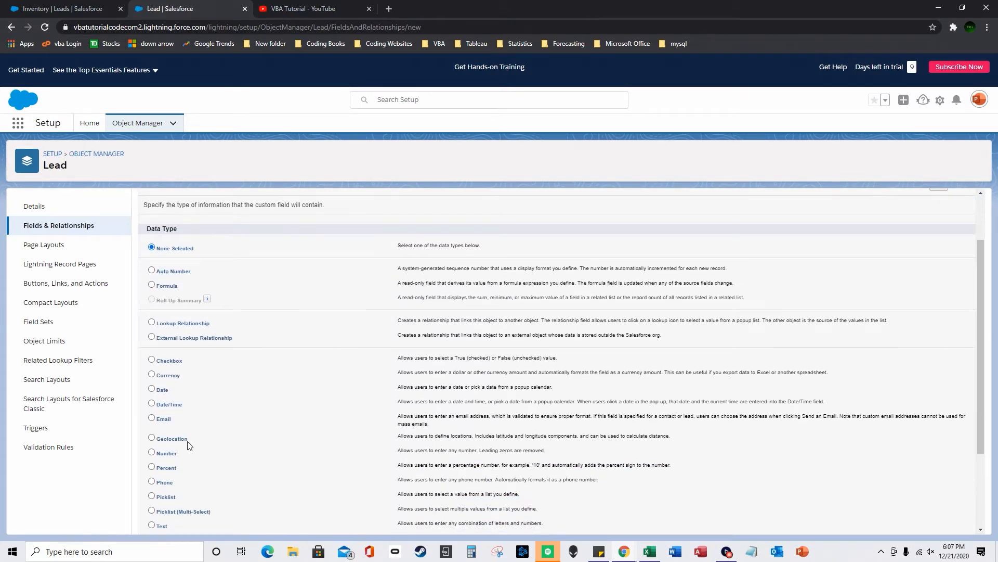
pyautogui.click(150, 439)
pyautogui.scroll(-1, 721, 435)
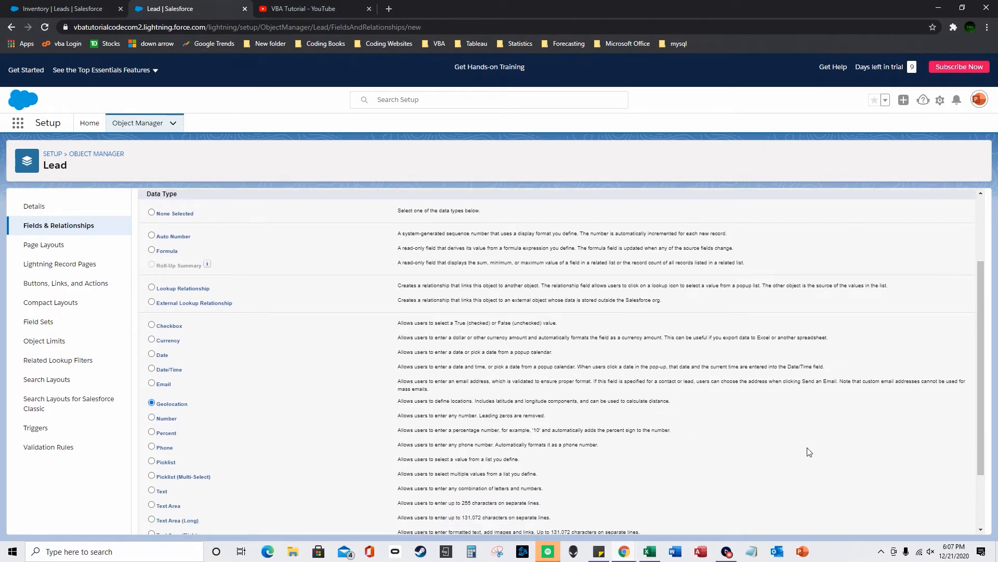
pyautogui.scroll(-1, 911, 477)
pyautogui.scroll(-1, 911, 476)
pyautogui.click(946, 533)
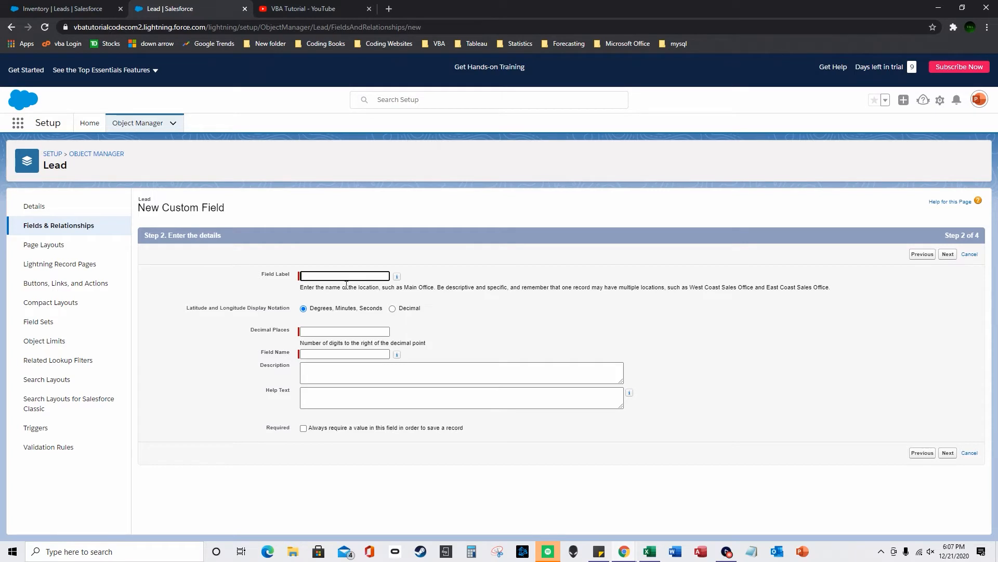
# - Label the field geolocation with 2 decimal places, pass security and layout steps, and save it
pyautogui.write('geolocation')
pyautogui.click(439, 225)
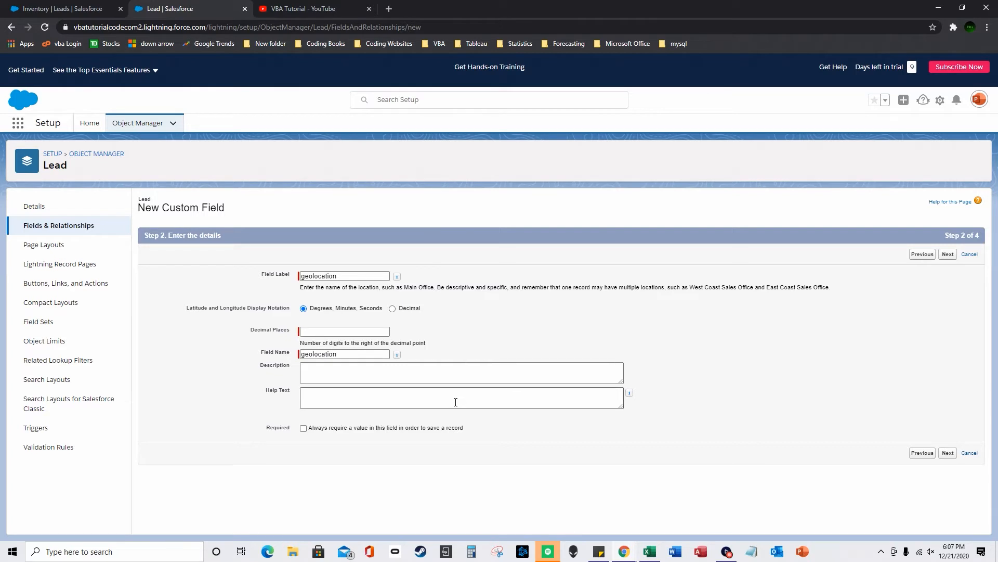
pyautogui.click(363, 331)
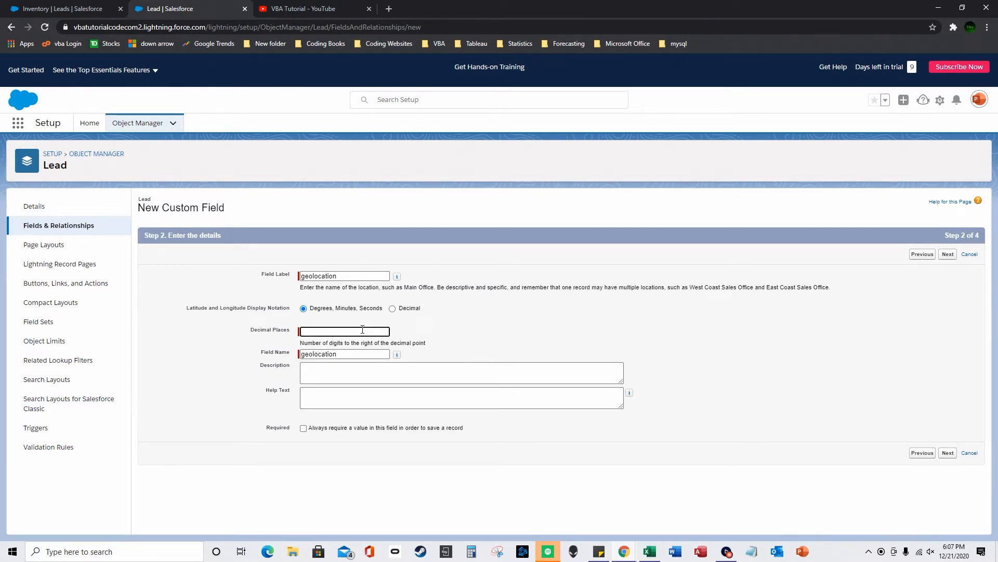
pyautogui.click(949, 454)
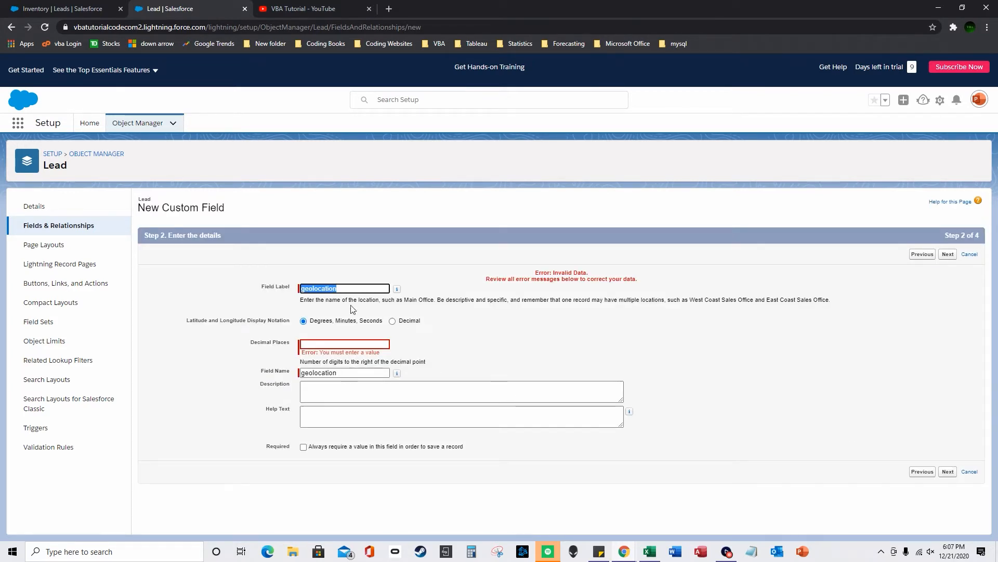
pyautogui.click(355, 288)
pyautogui.click(356, 344)
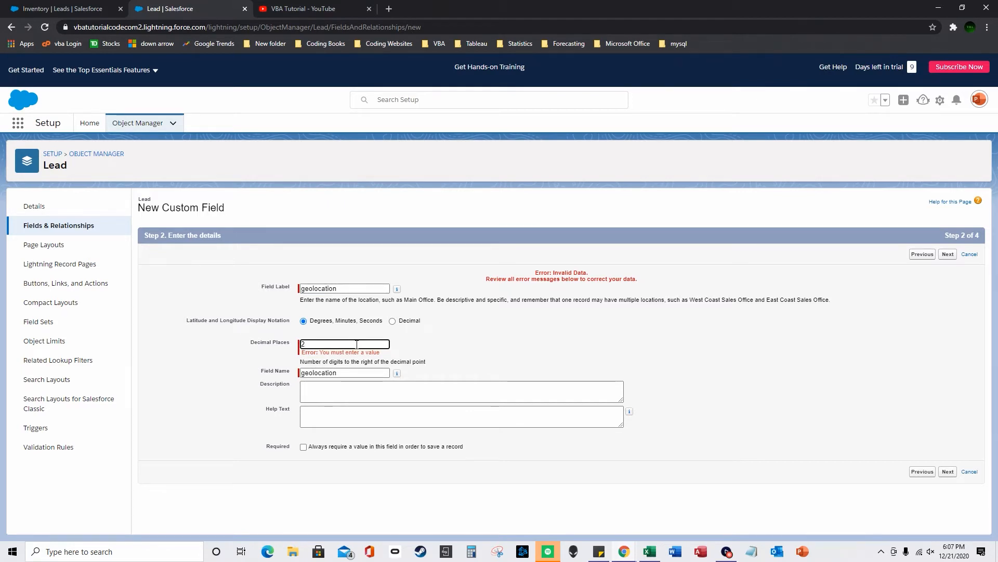
pyautogui.click(948, 471)
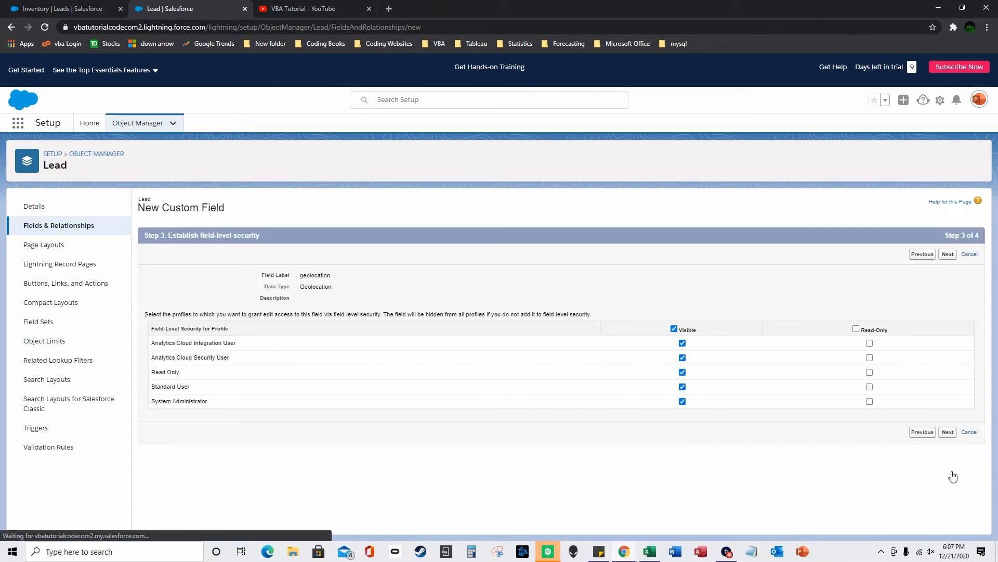
pyautogui.click(948, 431)
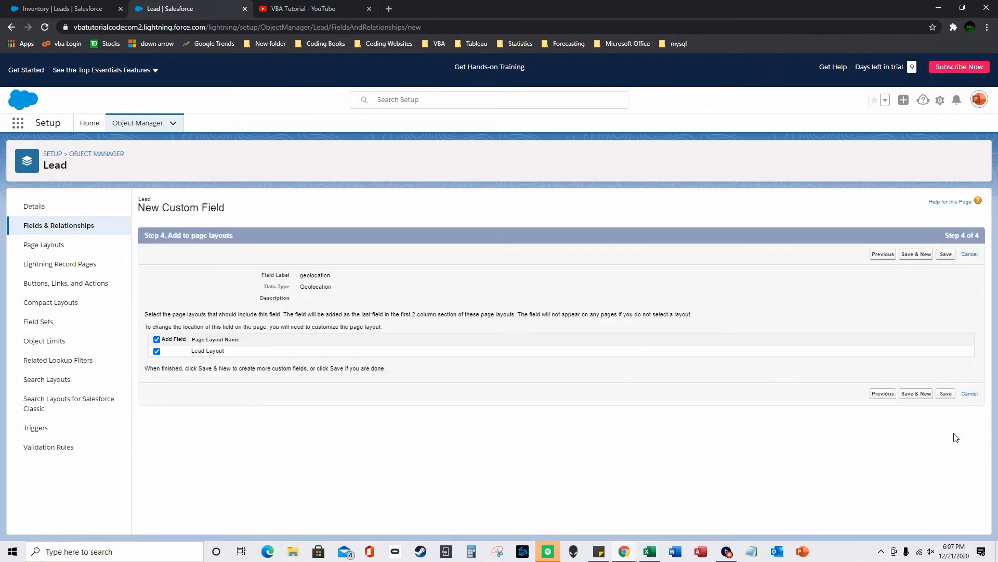
pyautogui.click(945, 393)
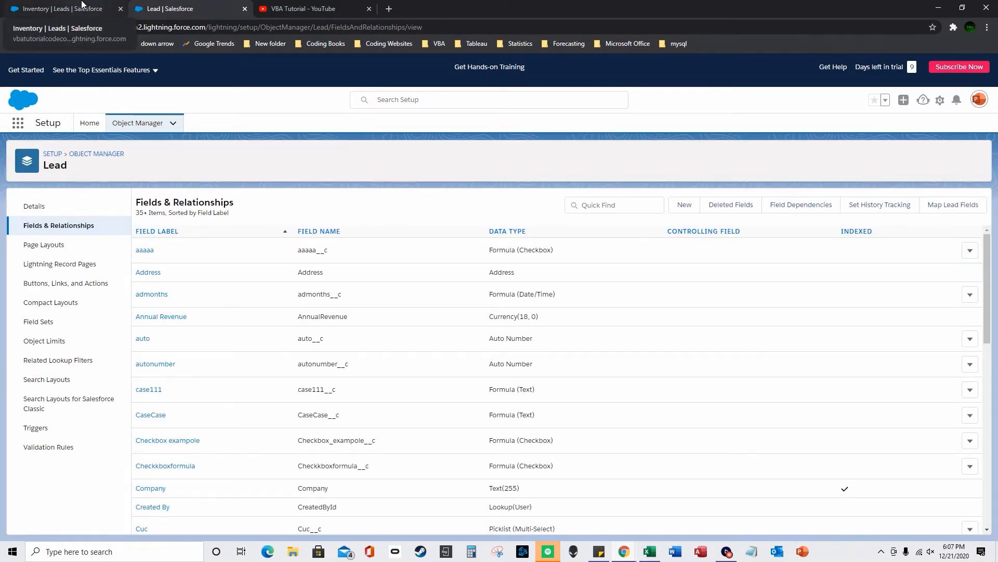
pyautogui.click(82, 6)
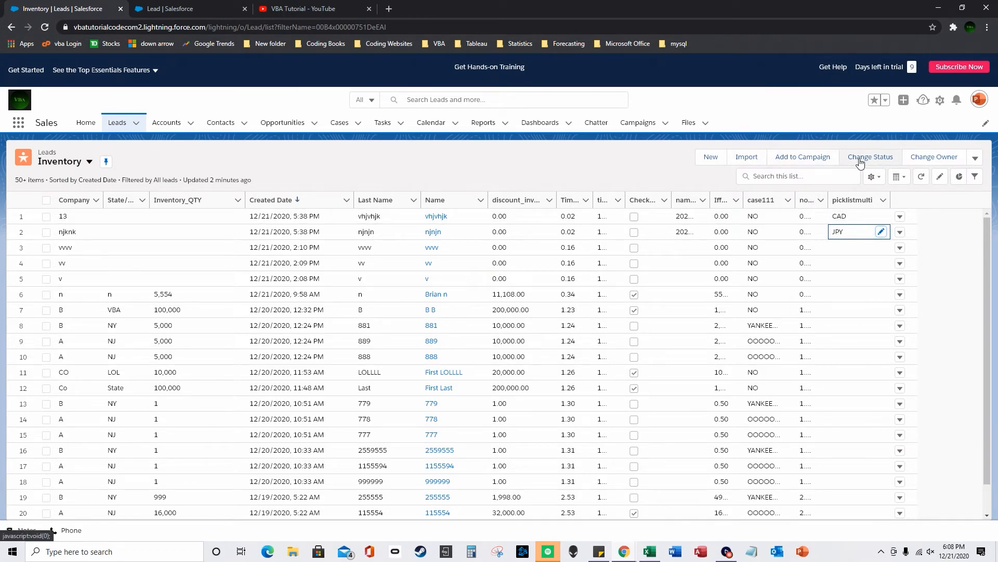
# - Swap picklistmulti for the geolocation Latitude and Longitude columns in the Inventory list view
pyautogui.click(874, 176)
pyautogui.click(829, 305)
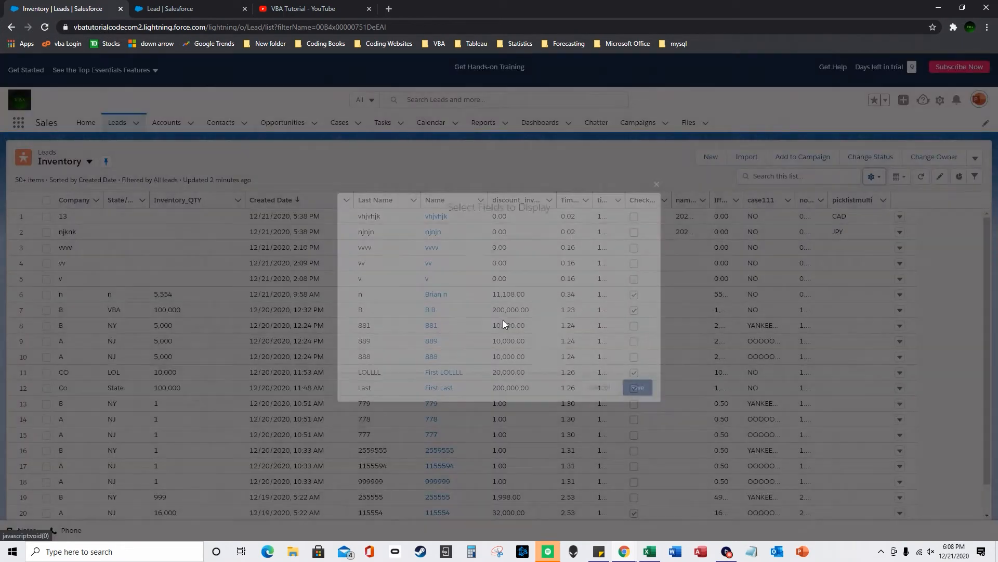
pyautogui.scroll(-3, 471, 296)
pyautogui.scroll(-3, 471, 296)
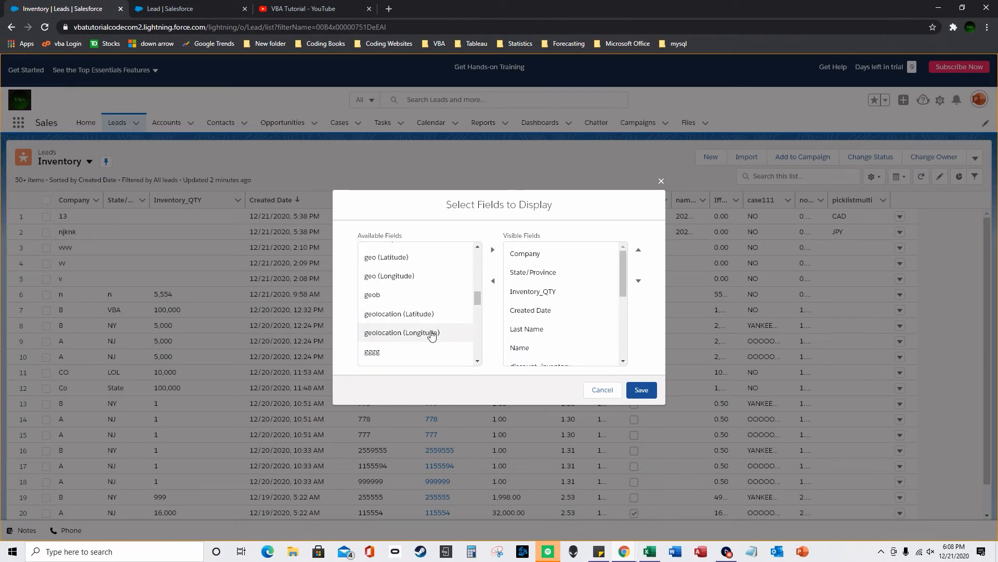
pyautogui.scroll(-5, 624, 291)
pyautogui.click(551, 336)
pyautogui.click(492, 281)
pyautogui.click(525, 351)
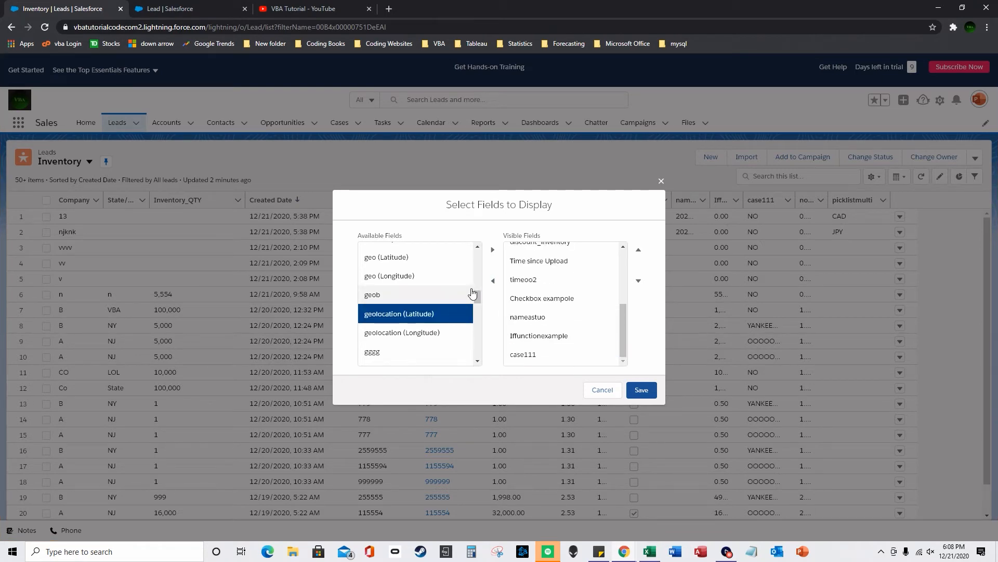
pyautogui.click(493, 249)
pyautogui.click(452, 315)
pyautogui.click(493, 249)
pyautogui.click(654, 393)
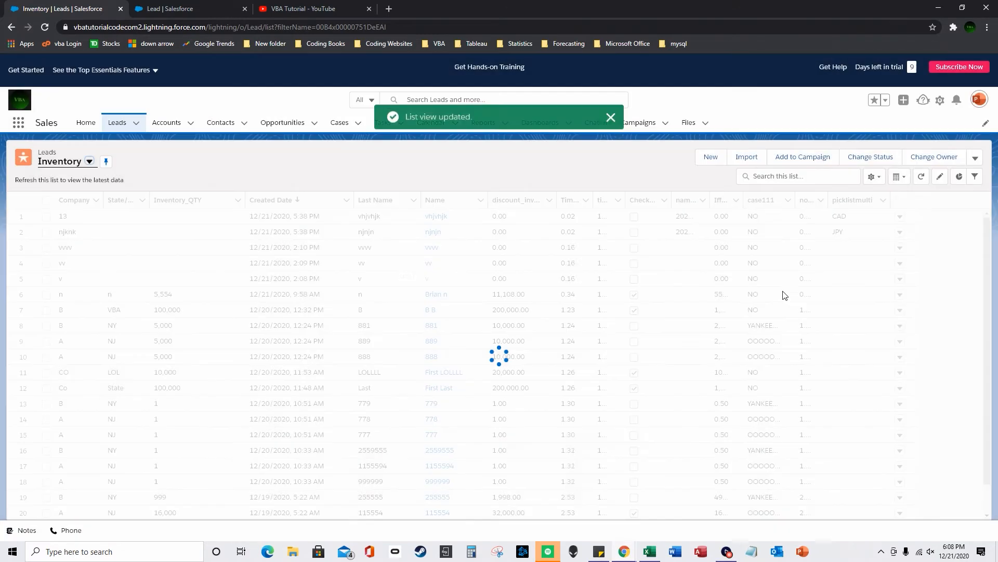
# - Check row 1's empty geolocation cells, then return to the Lead fields setup page
pyautogui.click(834, 218)
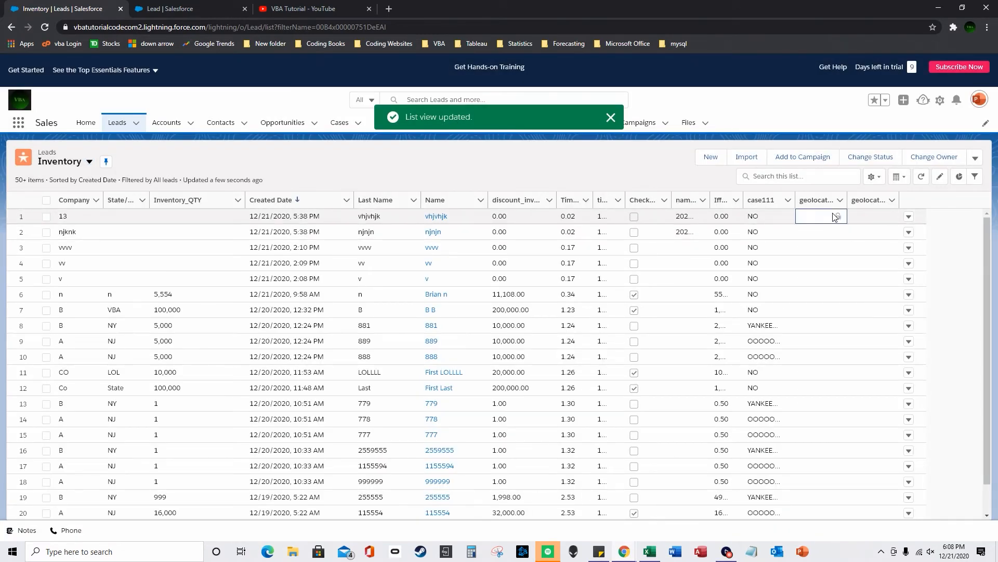
pyautogui.click(886, 217)
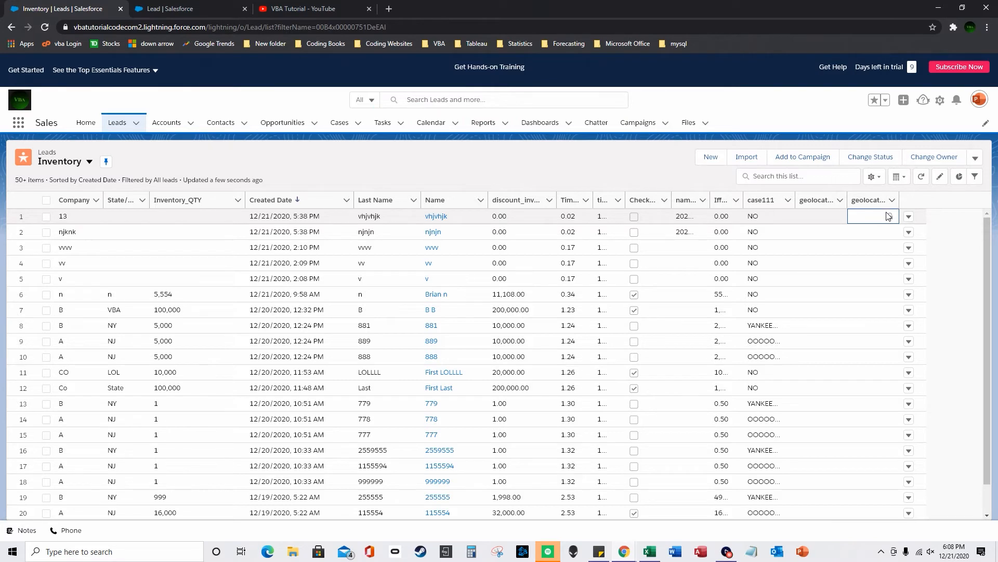
pyautogui.click(834, 219)
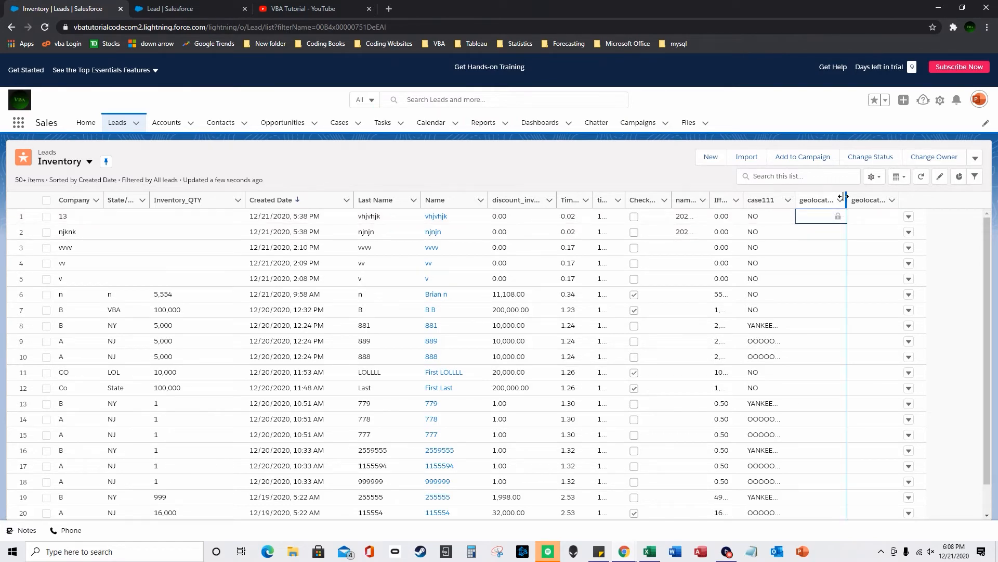
pyautogui.click(171, 5)
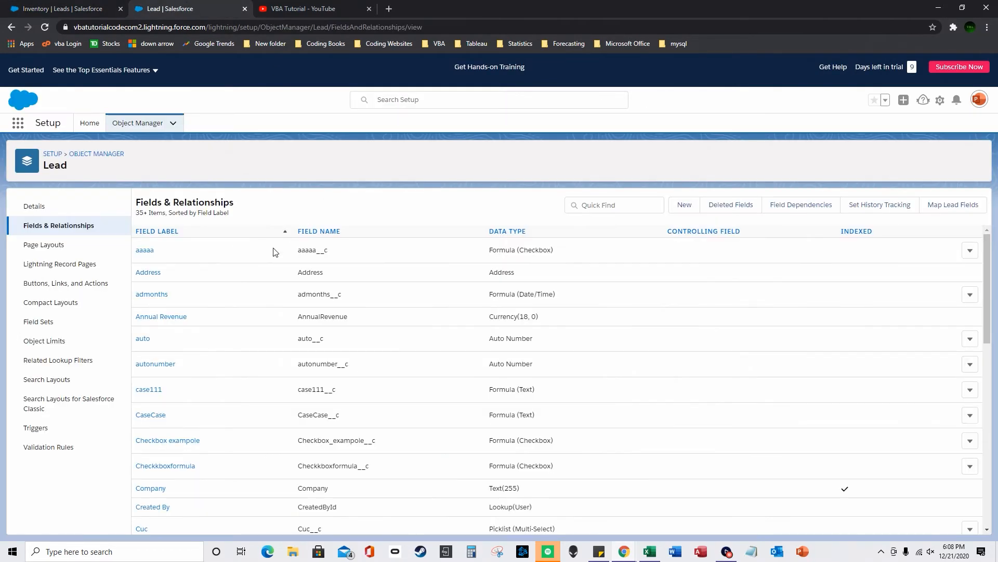
# - Edit the geolocation field to assign a user as its Data Owner and save
pyautogui.scroll(-6, 193, 385)
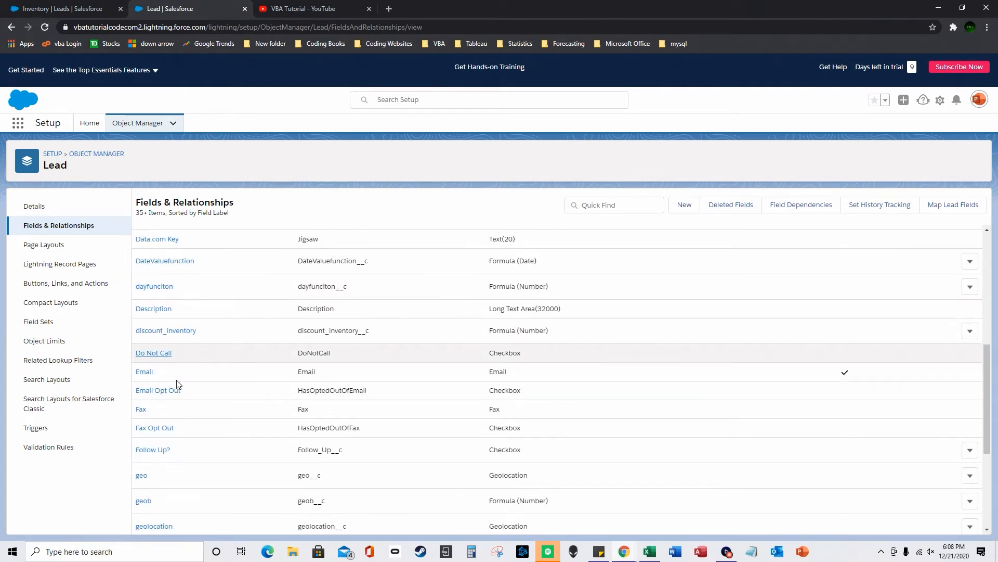
pyautogui.scroll(-2, 166, 406)
pyautogui.click(155, 422)
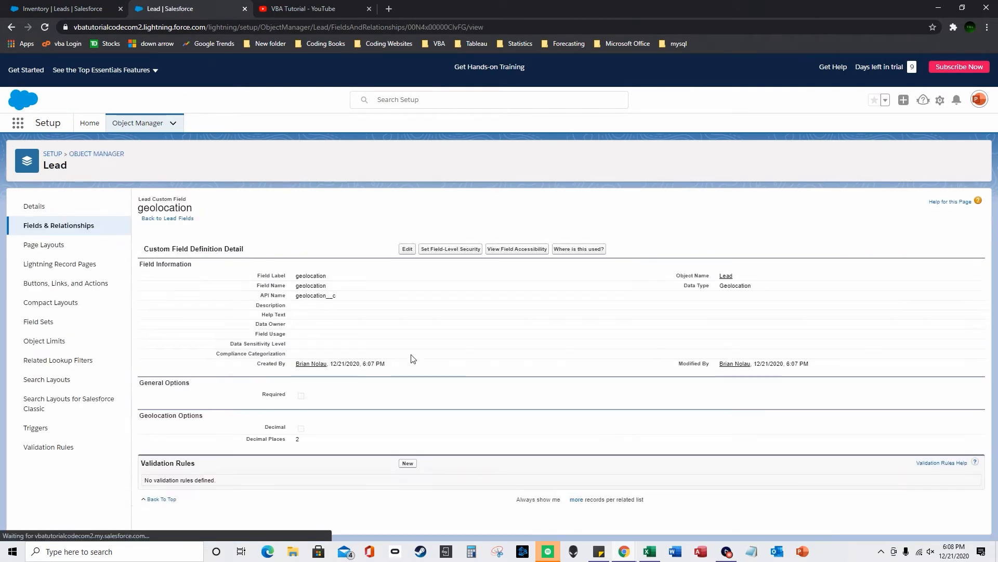
pyautogui.click(409, 249)
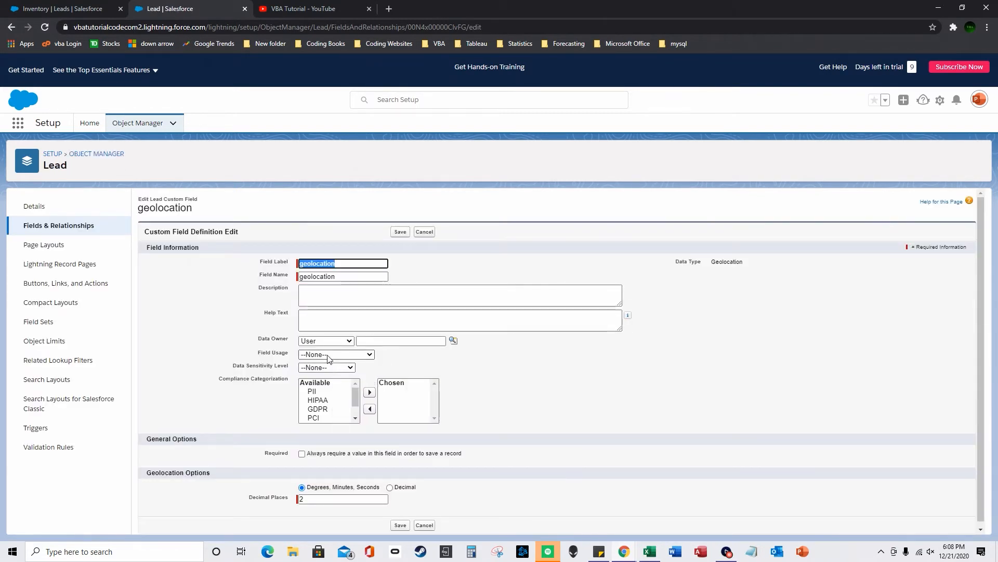
pyautogui.scroll(-1, 333, 364)
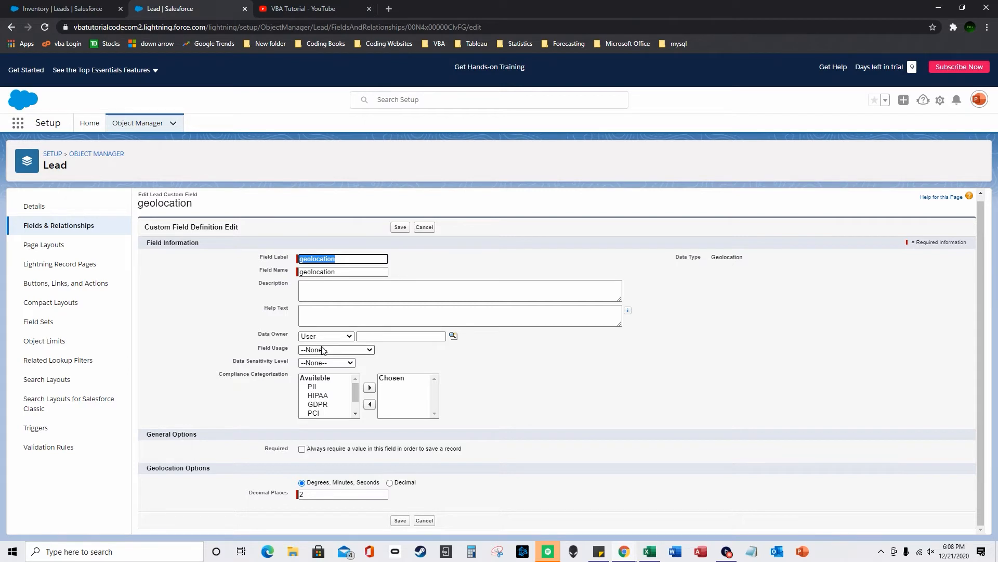
pyautogui.scroll(1, 320, 351)
pyautogui.click(372, 340)
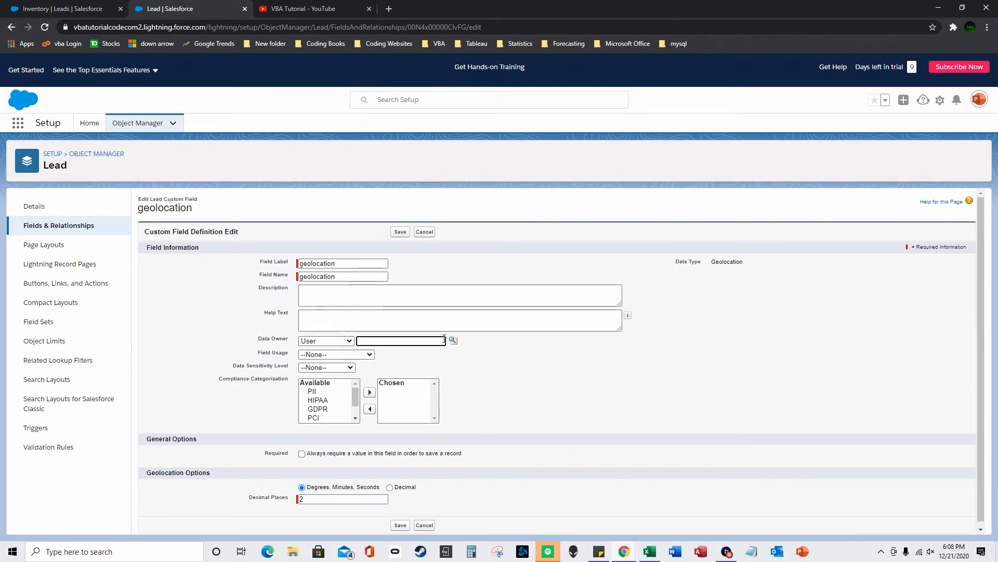
pyautogui.click(453, 340)
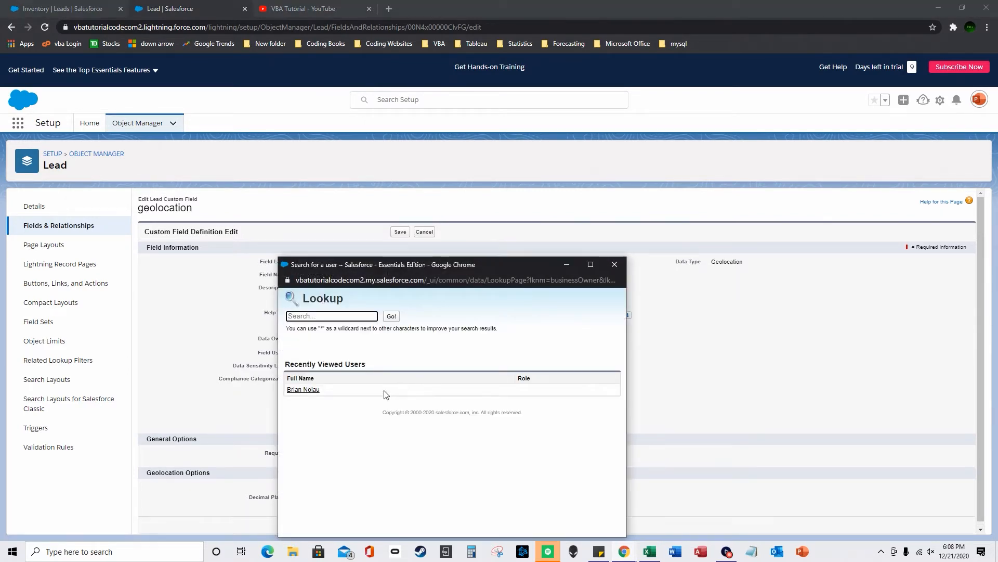
pyautogui.click(303, 390)
pyautogui.click(406, 525)
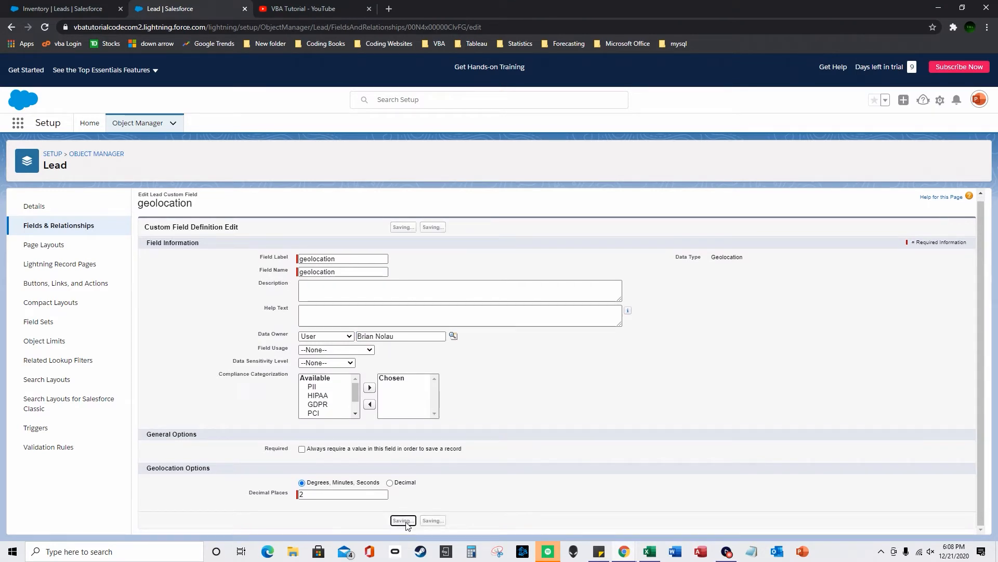
pyautogui.click(93, 13)
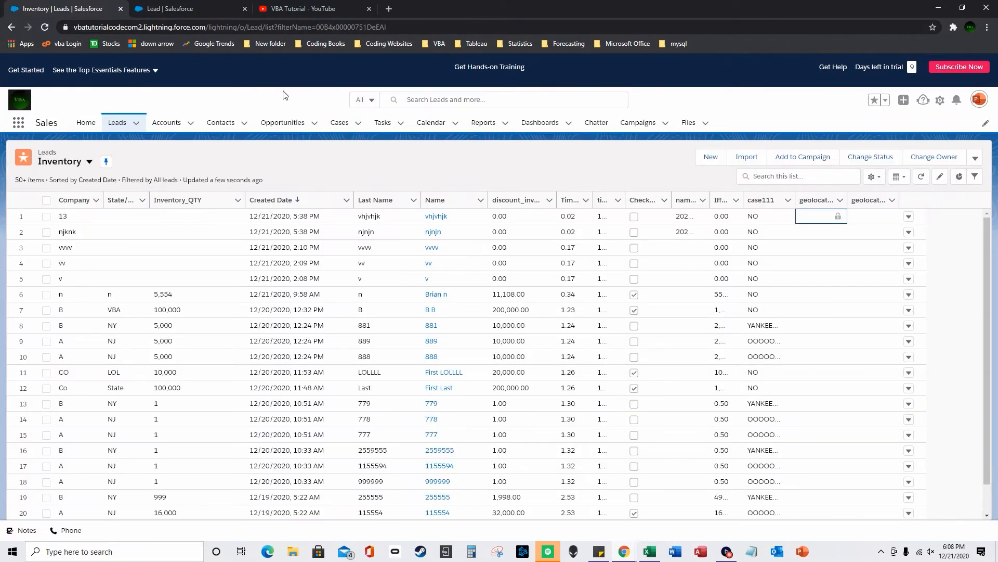
# - Sort Inventory leads by Company and open the vhjvhjk lead, scrolling to its geolocation field
pyautogui.click(44, 26)
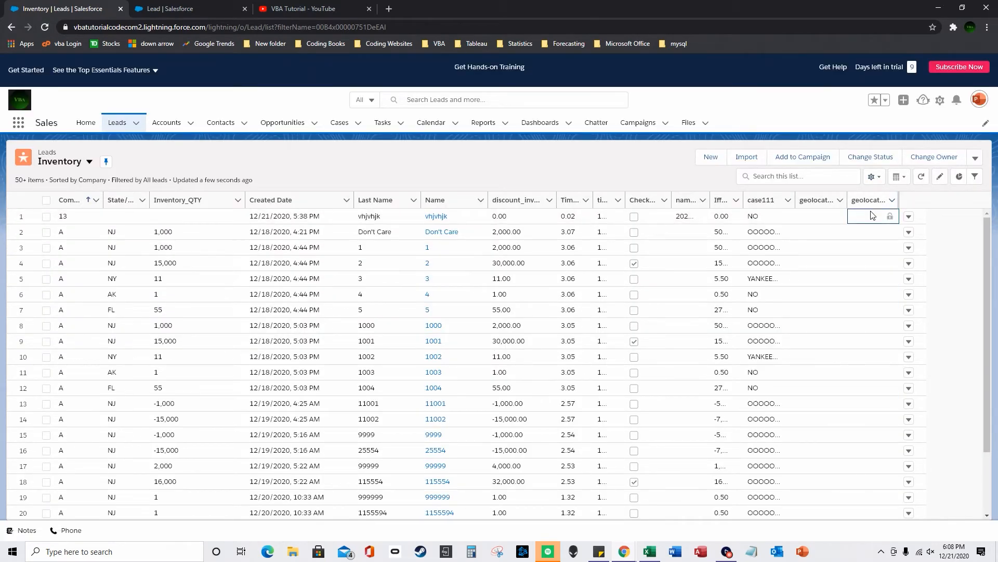
pyautogui.click(437, 215)
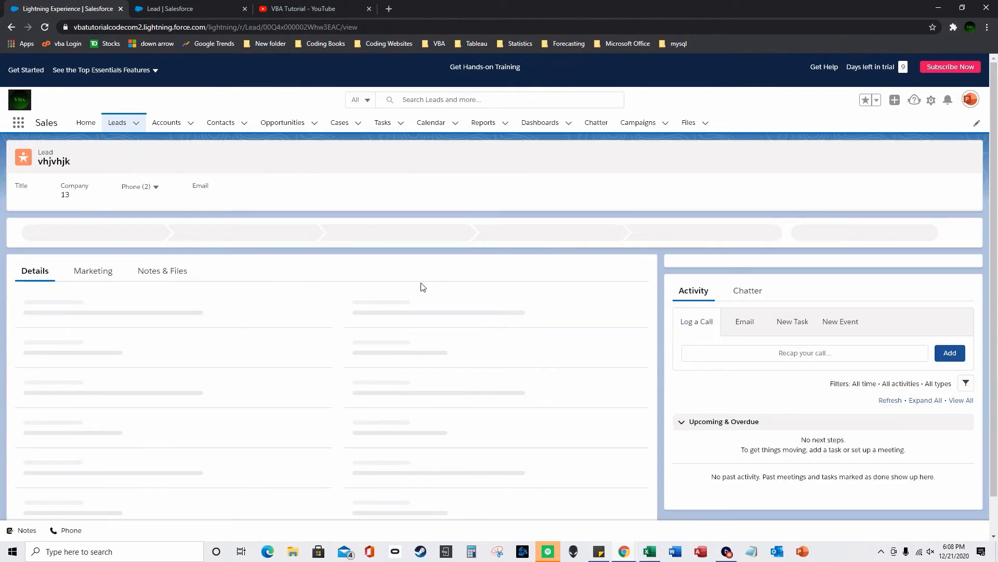
pyautogui.scroll(-5, 140, 387)
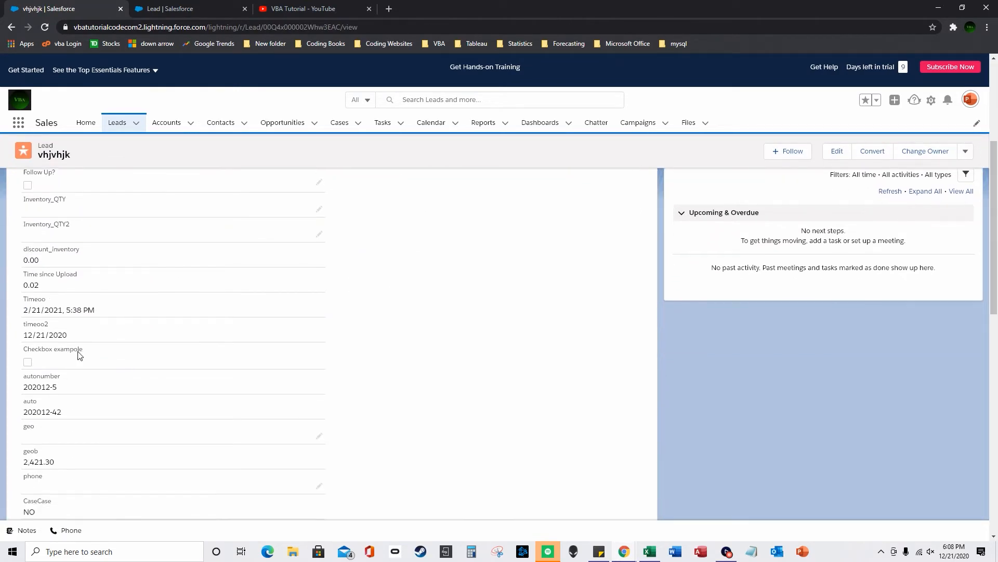
pyautogui.scroll(-2, 251, 402)
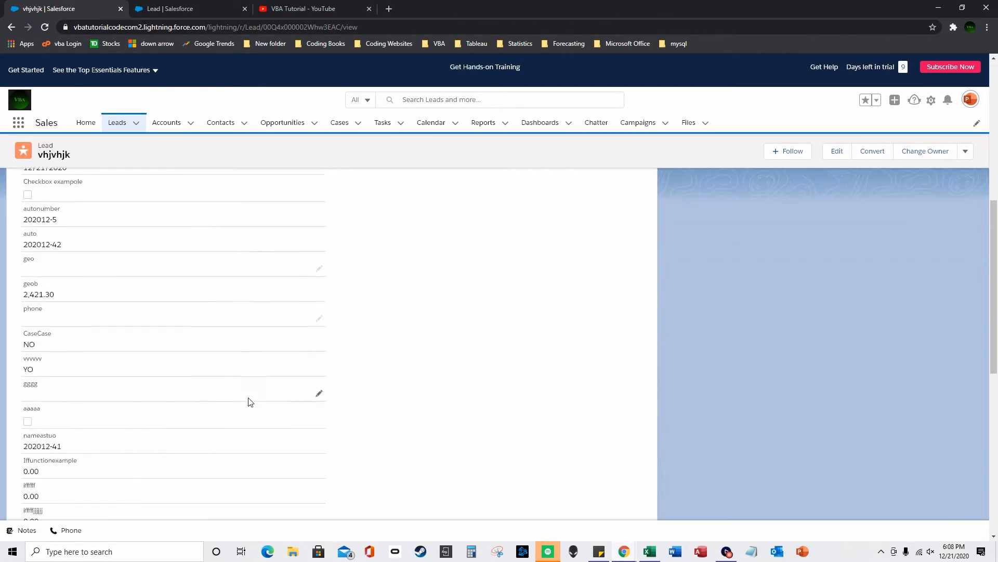
pyautogui.scroll(-5, 240, 408)
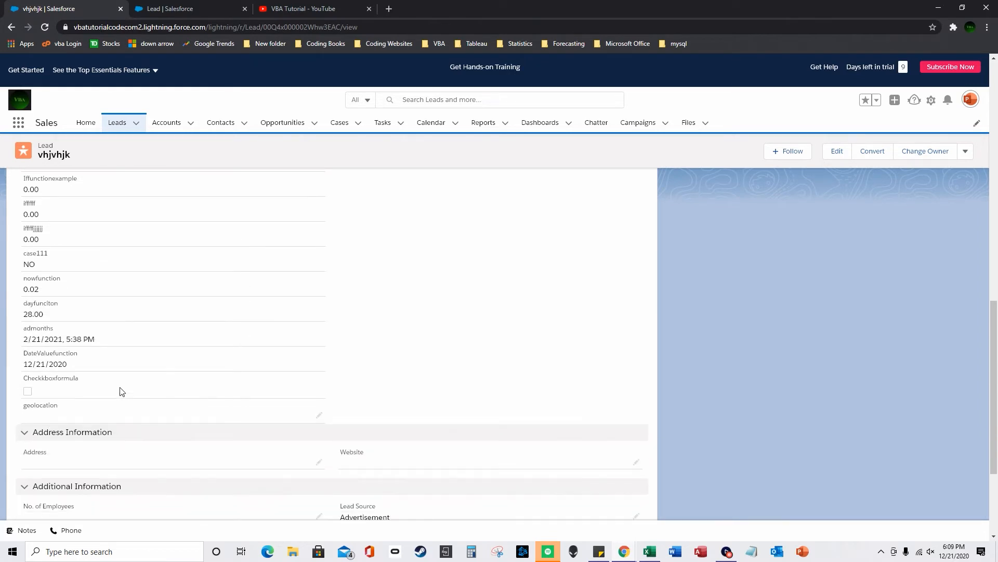
pyautogui.scroll(-3, 130, 389)
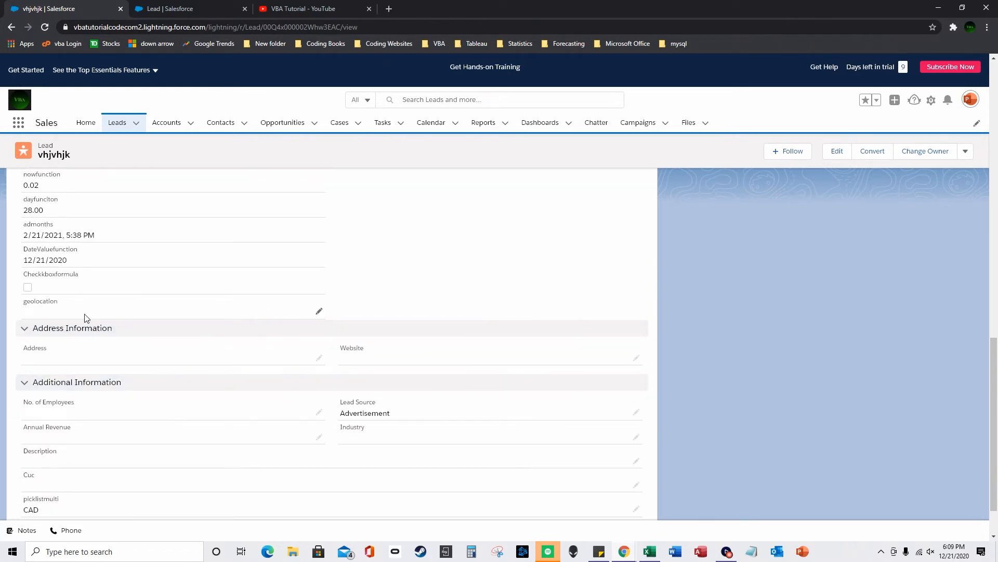
# - Save the vhjvhjk lead's geolocation as latitude 50.55, longitude 21.54 and confirm it in the Inventory list
pyautogui.click(320, 310)
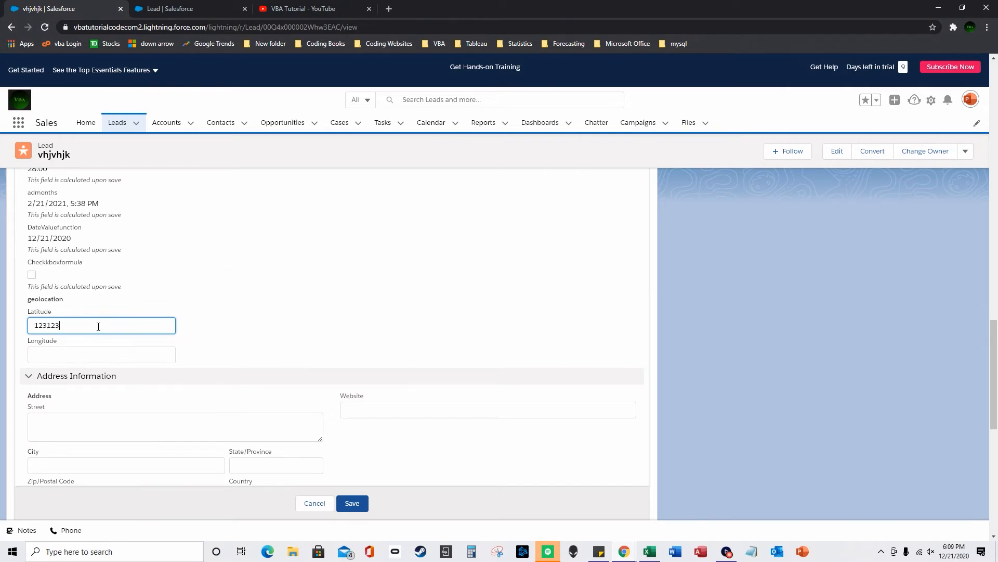
pyautogui.press('Tab')
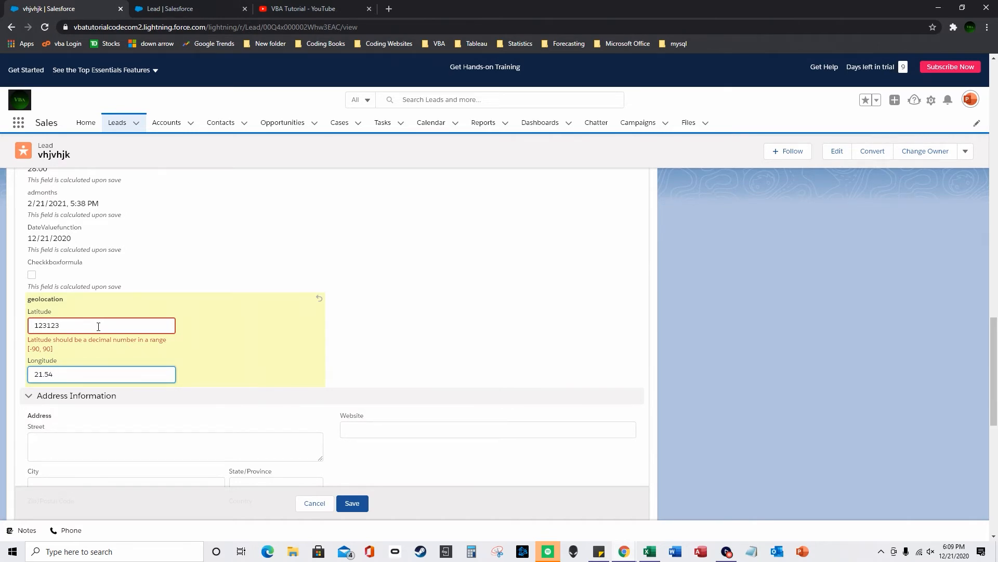
pyautogui.hotkey('shift', 'Tab')
pyautogui.write('90')
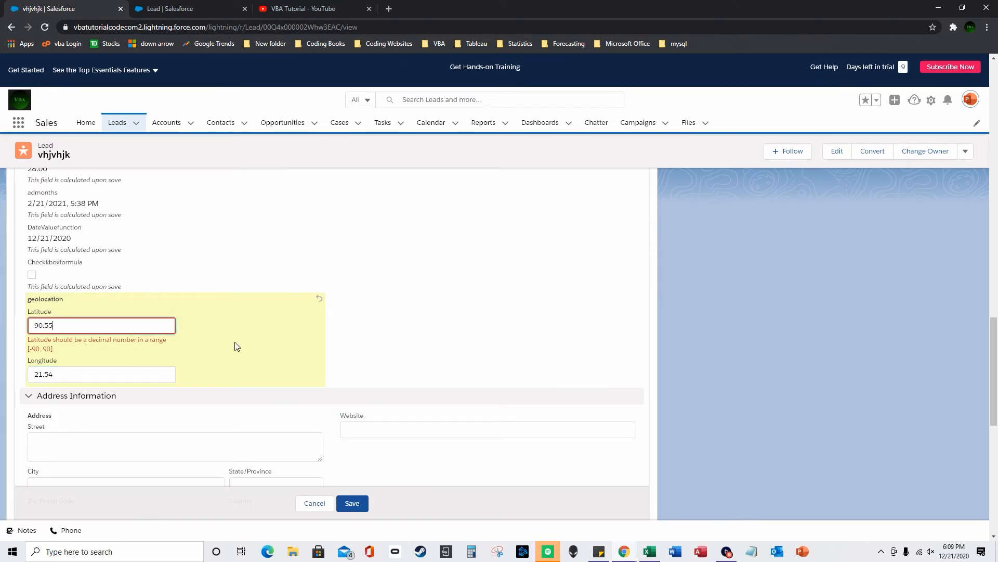
pyautogui.click(46, 325)
pyautogui.moveTo(37, 326); pyautogui.dragTo(46, 326)
pyautogui.click(354, 504)
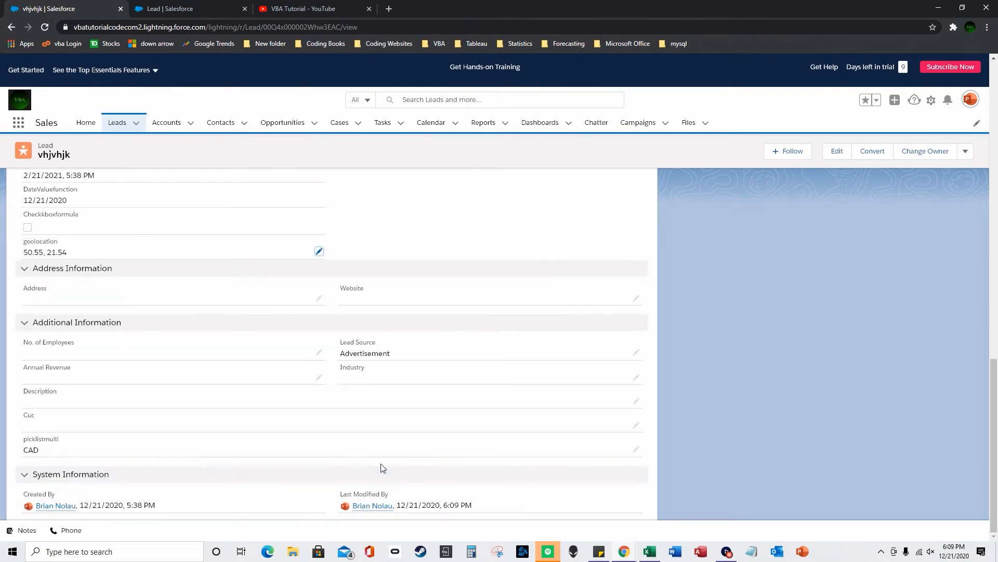
pyautogui.click(120, 123)
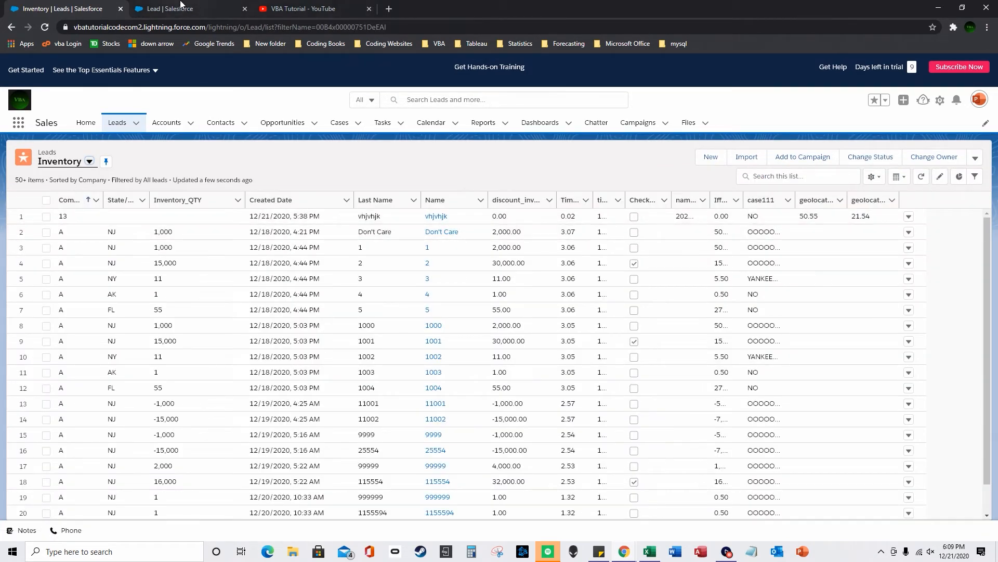
pyautogui.click(180, 9)
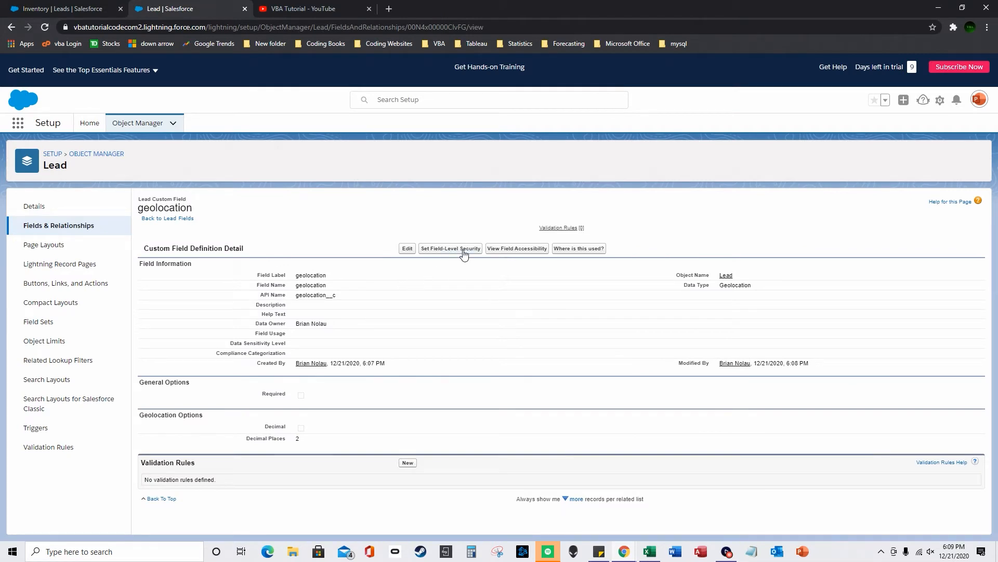
# - Look over the geolocation field's field-level security and Lead field accessibility pages
pyautogui.click(451, 248)
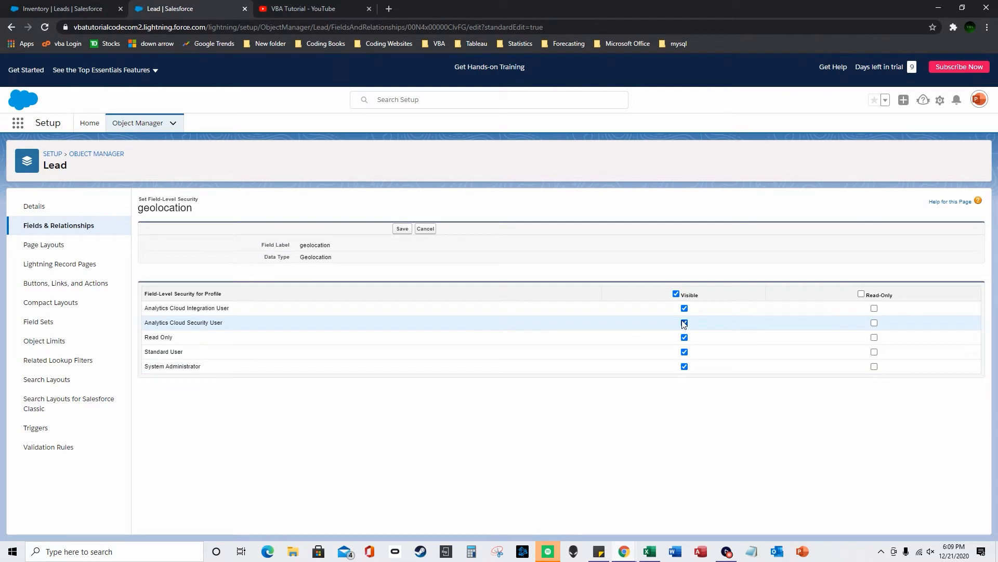
pyautogui.click(11, 27)
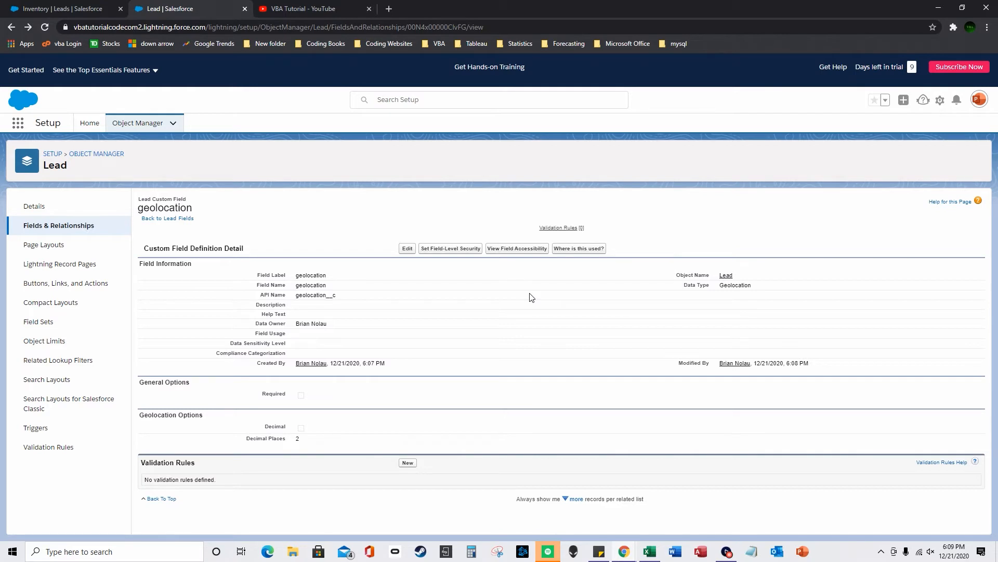
pyautogui.click(518, 248)
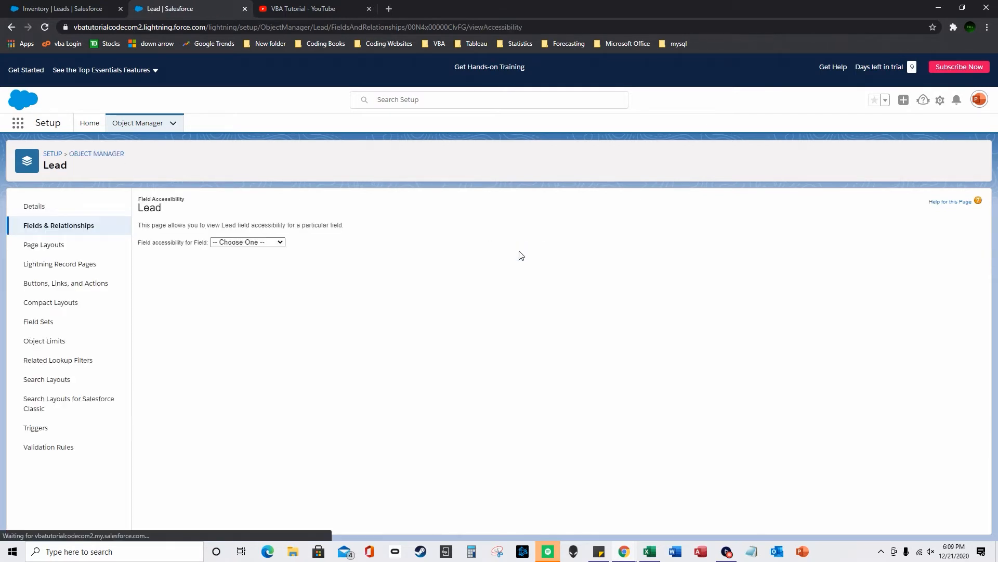
pyautogui.click(243, 243)
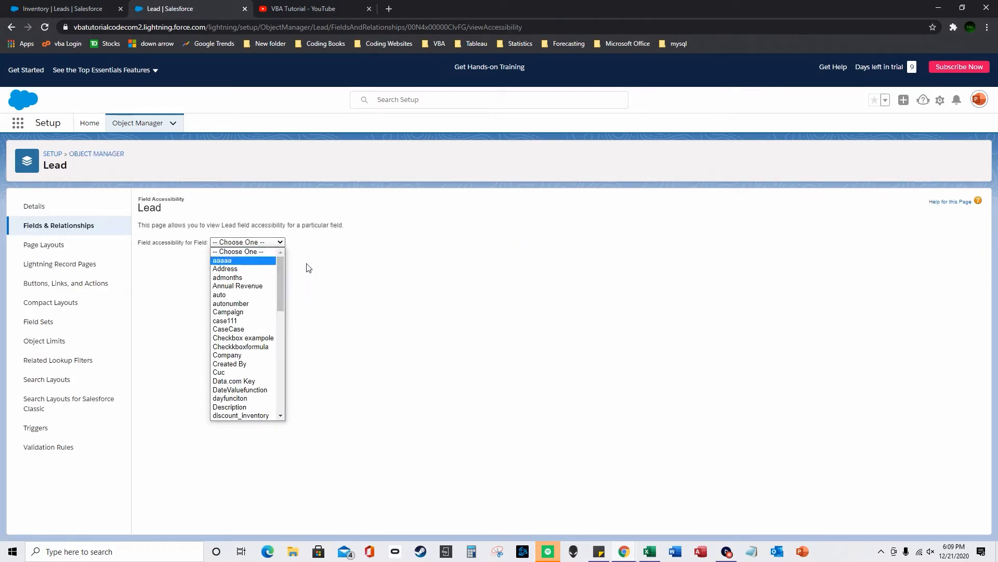
pyautogui.click(391, 266)
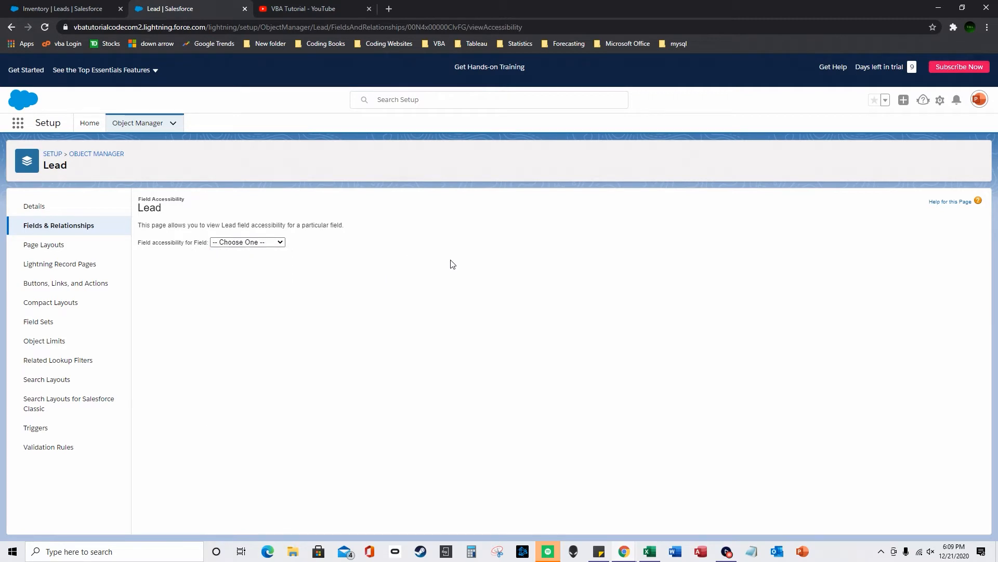
pyautogui.click(11, 27)
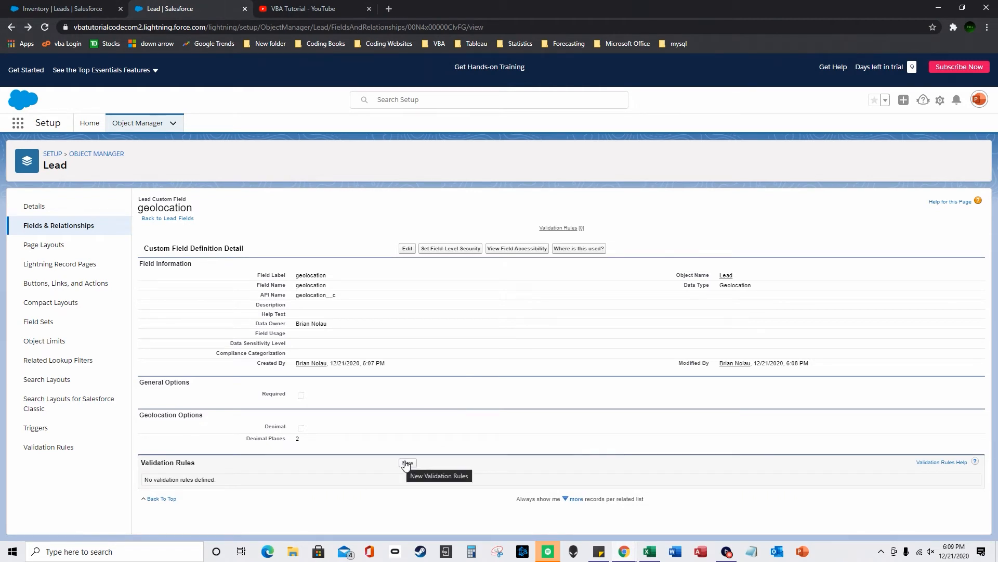
# - Go back from the geolocation field to the Lead Fields & Relationships list
pyautogui.click(74, 6)
pyautogui.click(156, 9)
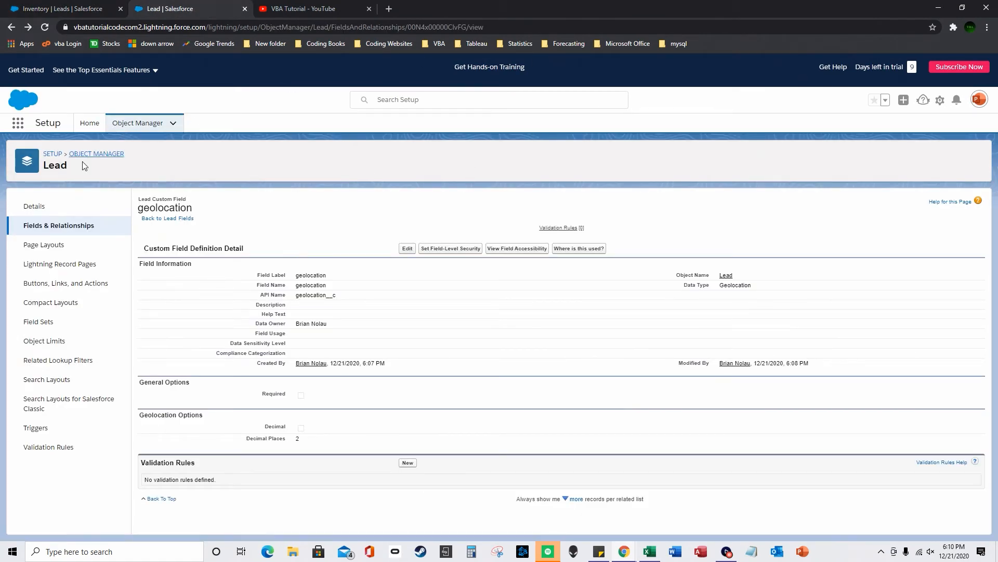
pyautogui.click(82, 230)
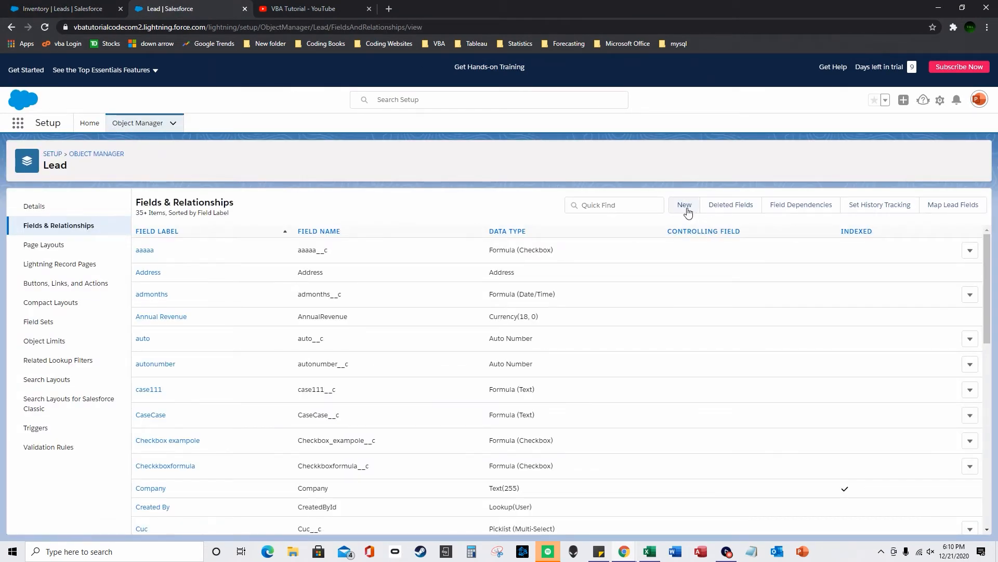
# - Start a new Lead custom field of type Formula
pyautogui.click(685, 205)
pyautogui.click(154, 354)
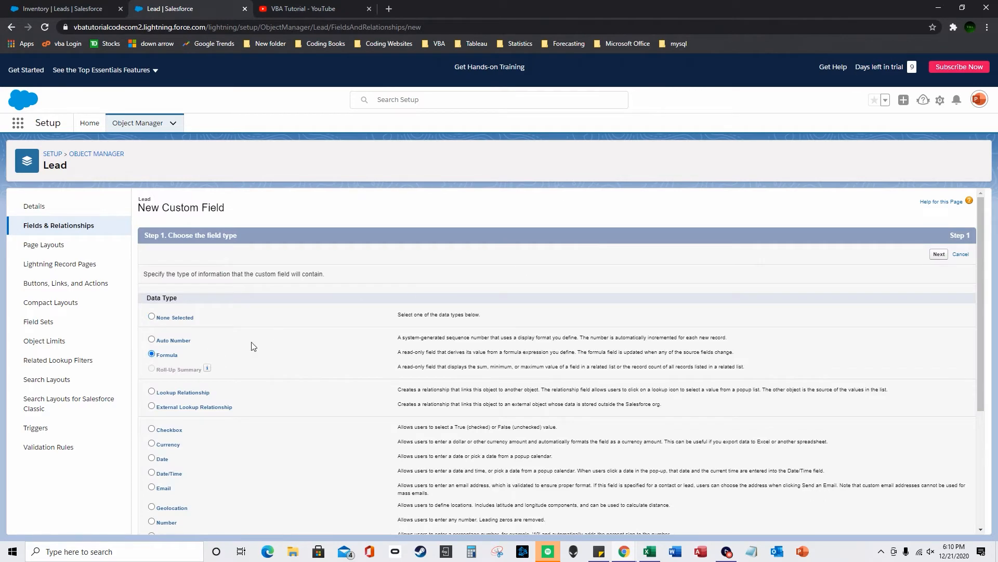
pyautogui.scroll(-5, 209, 356)
pyautogui.click(934, 522)
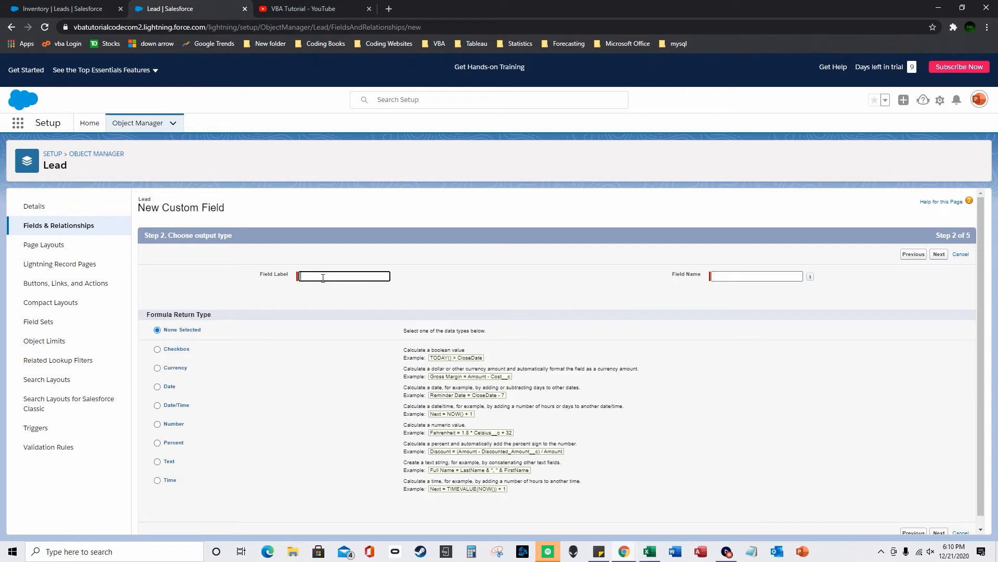
# - Label the formula distancefunctiongeo with a Number return type and move to formula entry
pyautogui.write('distancefunctiongeo')
pyautogui.press('Tab')
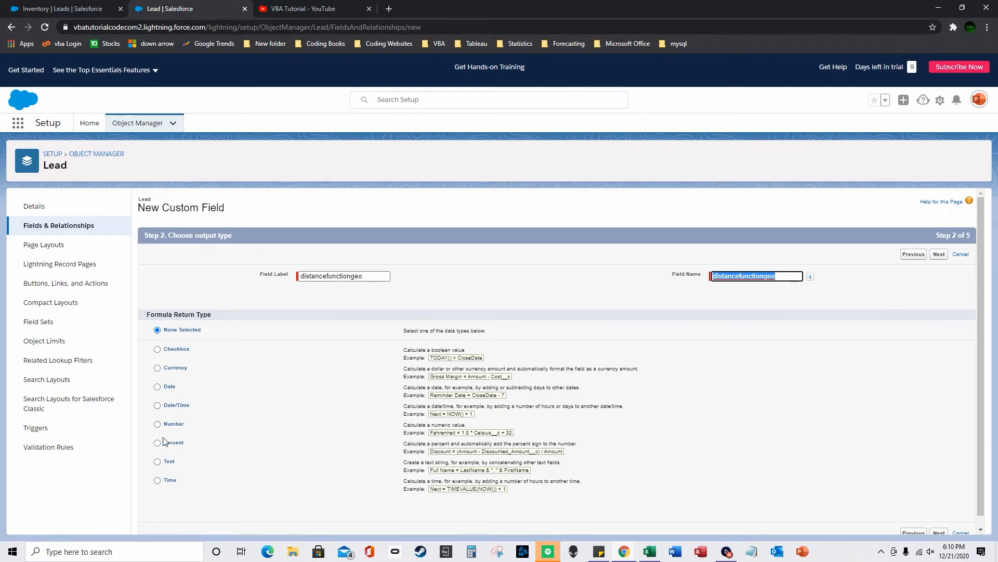
pyautogui.click(171, 419)
pyautogui.scroll(-1, 676, 457)
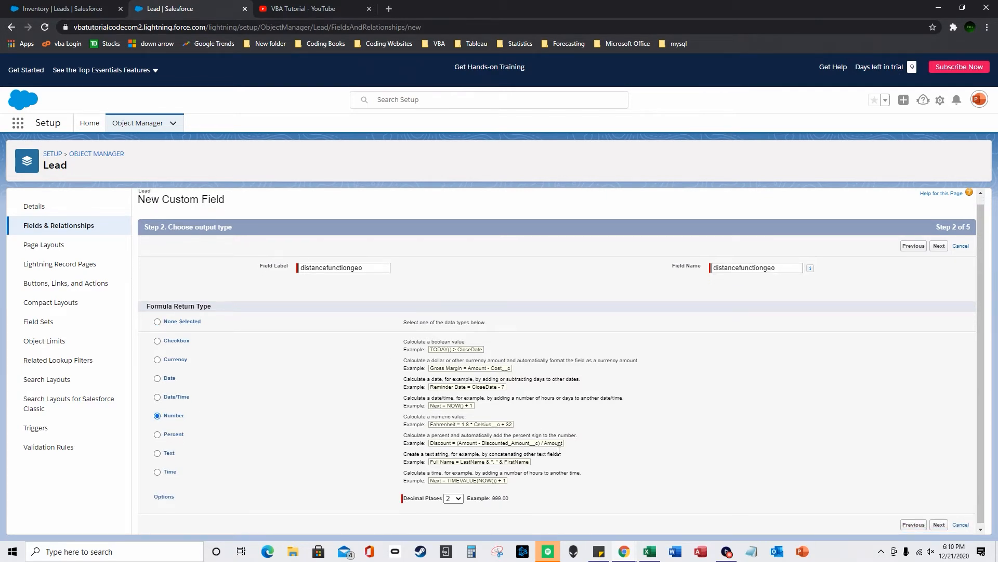
pyautogui.click(940, 522)
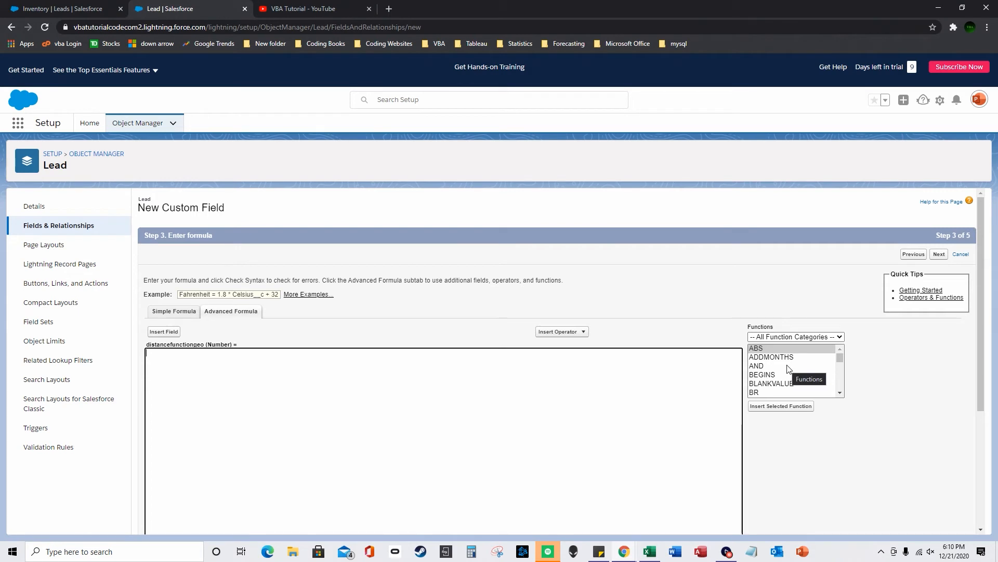
# - Insert the DISTANCE function into the formula
pyautogui.scroll(-1, 788, 365)
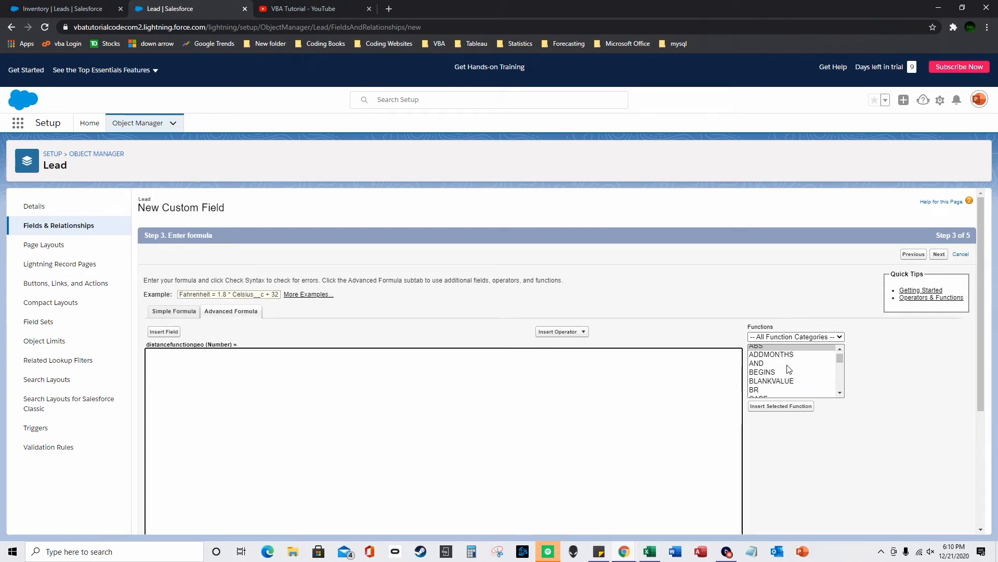
pyautogui.click(787, 365)
pyautogui.write('di')
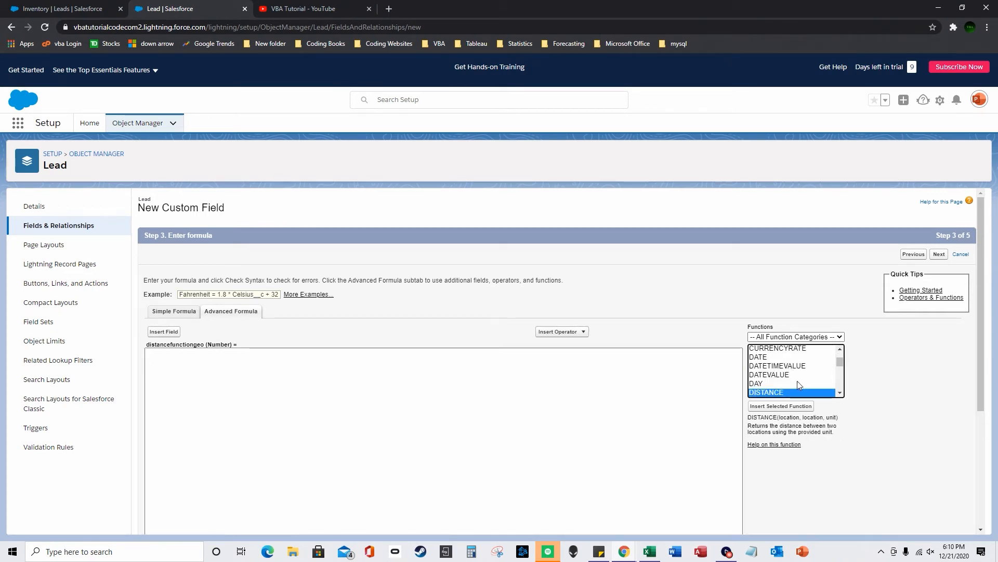
pyautogui.click(780, 407)
# - Replace both location placeholders with GEOLOCATION functions, correcting a mistaken GETSESSIONID insert
pyautogui.doubleClick(201, 354)
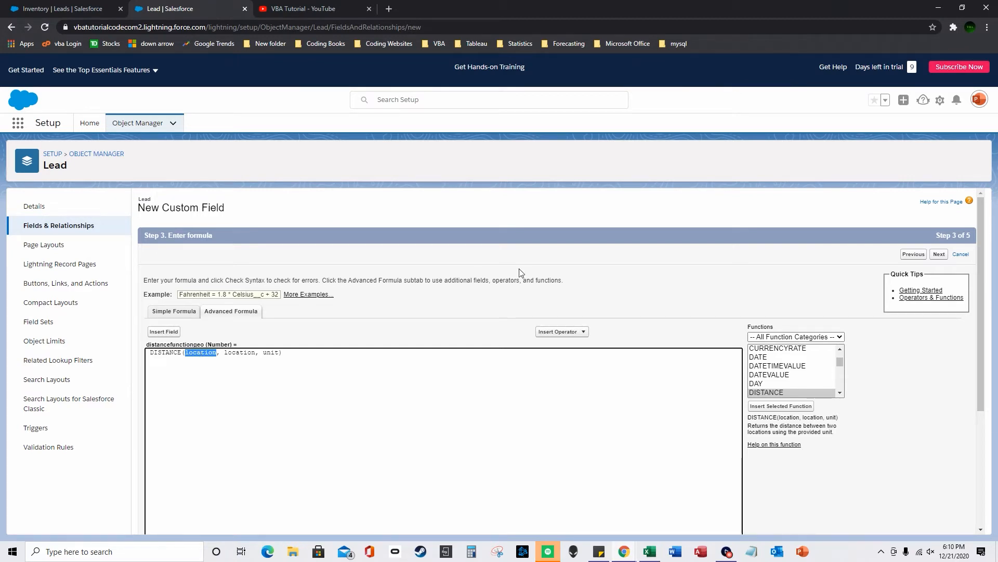
pyautogui.click(770, 366)
pyautogui.press('g')
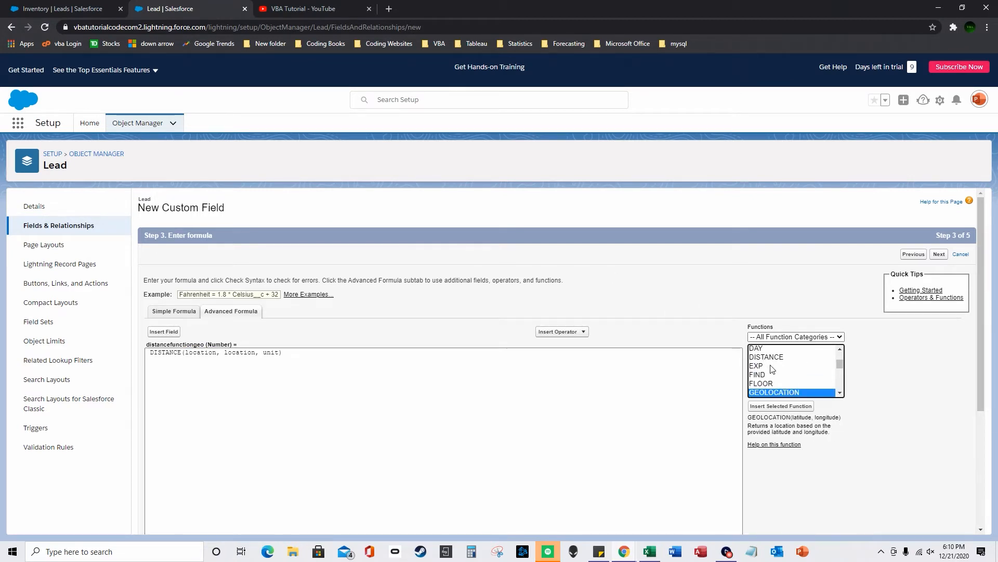
pyautogui.doubleClick(776, 395)
pyautogui.doubleClick(335, 352)
pyautogui.doubleClick(763, 394)
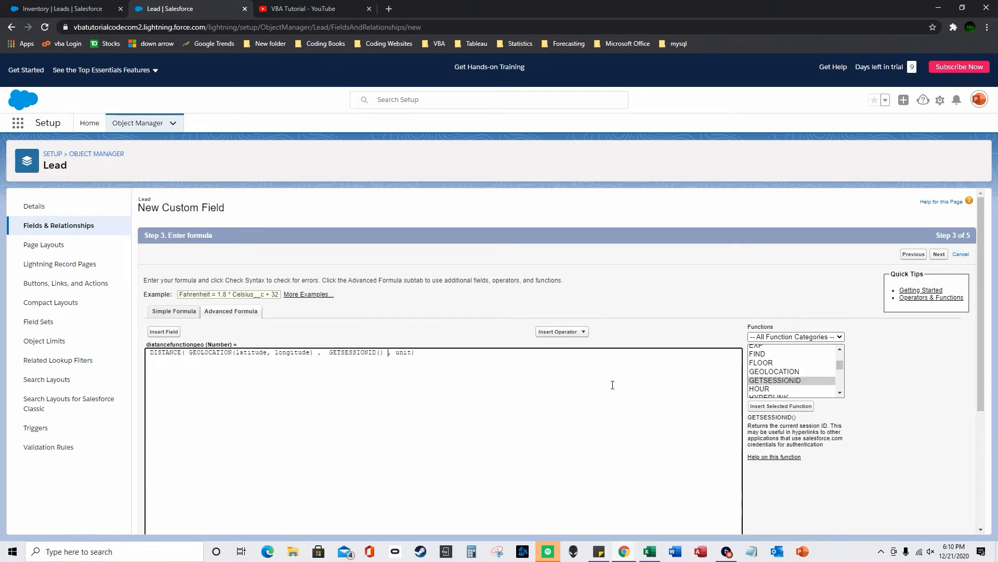
pyautogui.moveTo(384, 352); pyautogui.dragTo(333, 352)
pyautogui.doubleClick(775, 371)
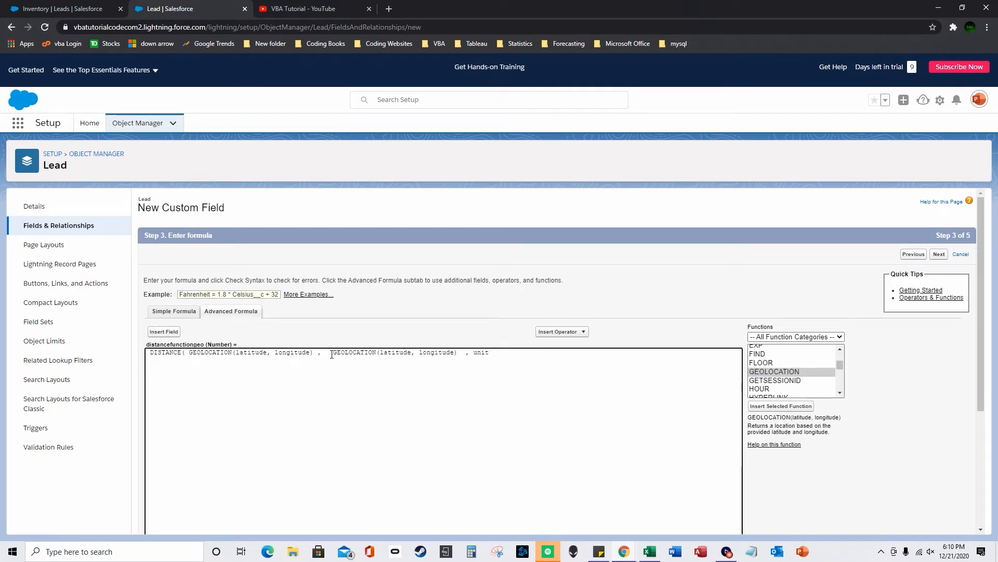
pyautogui.write(')')
pyautogui.press('BackSpace')
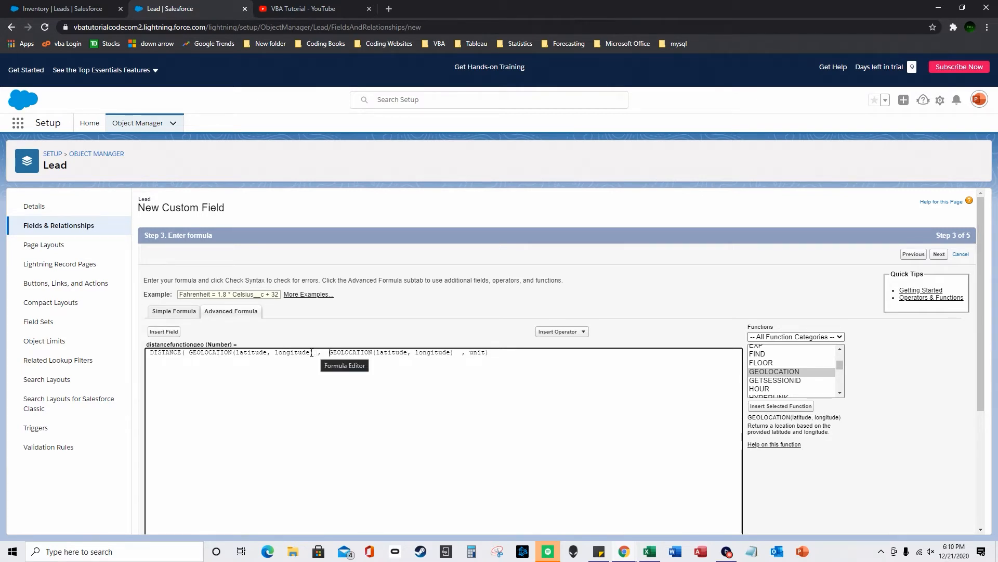
# - Fill the first GEOLOCATION with latitude 40.0553 and longitude 74.4057
pyautogui.doubleClick(251, 353)
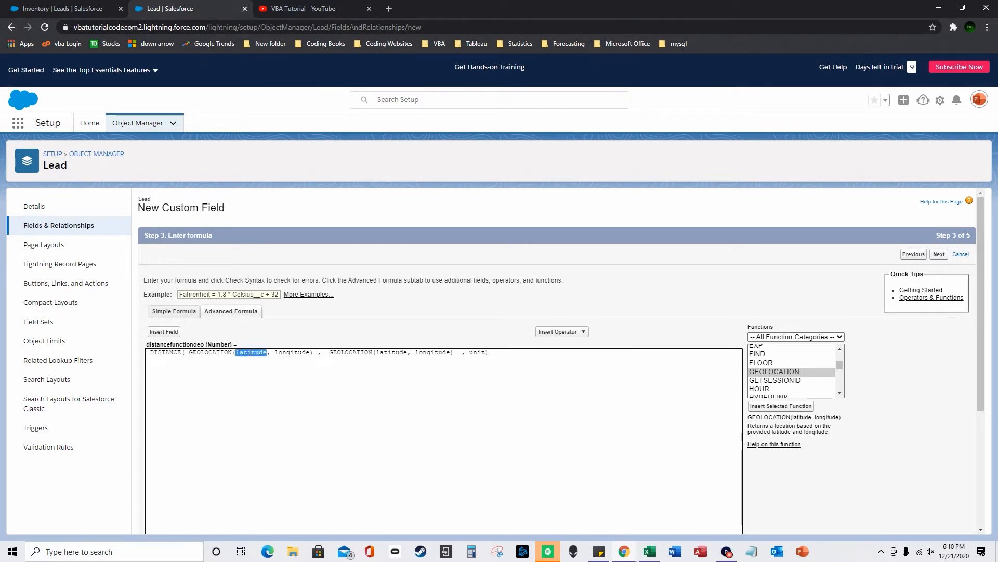
pyautogui.doubleClick(397, 354)
pyautogui.doubleClick(258, 352)
pyautogui.write('40.')
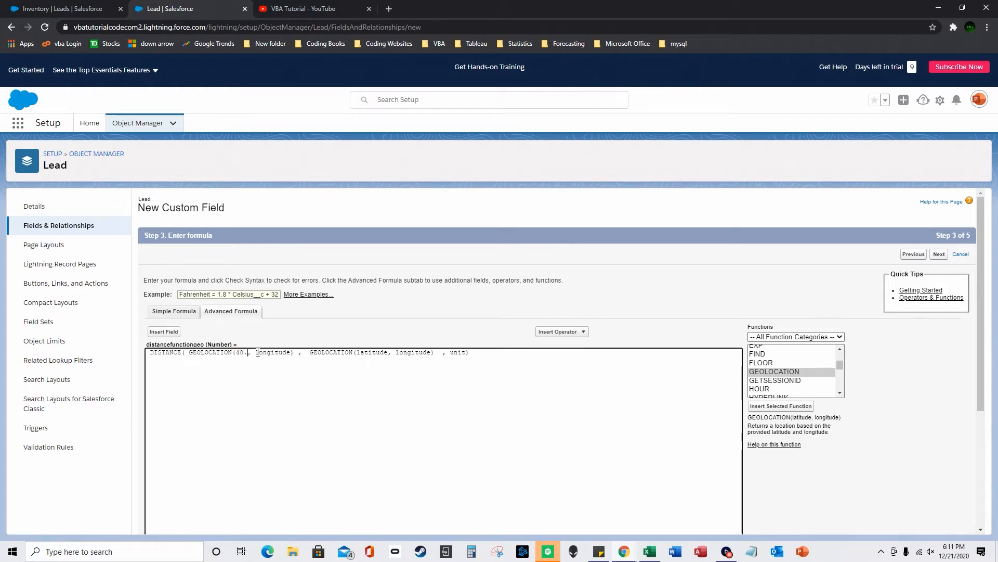
pyautogui.write('0553')
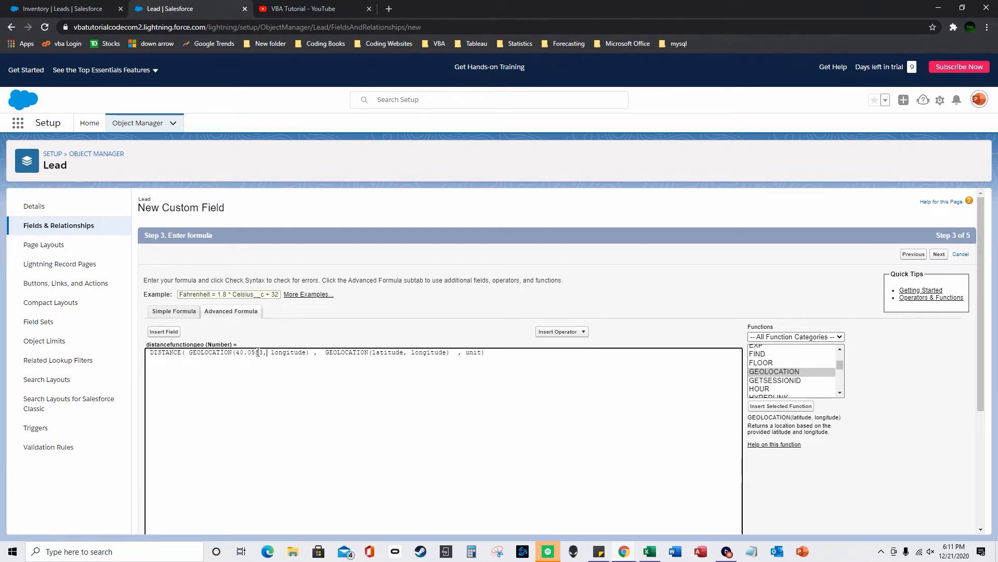
pyautogui.hotkey('ctrl', 'shift', 'Right')
pyautogui.write('74.4')
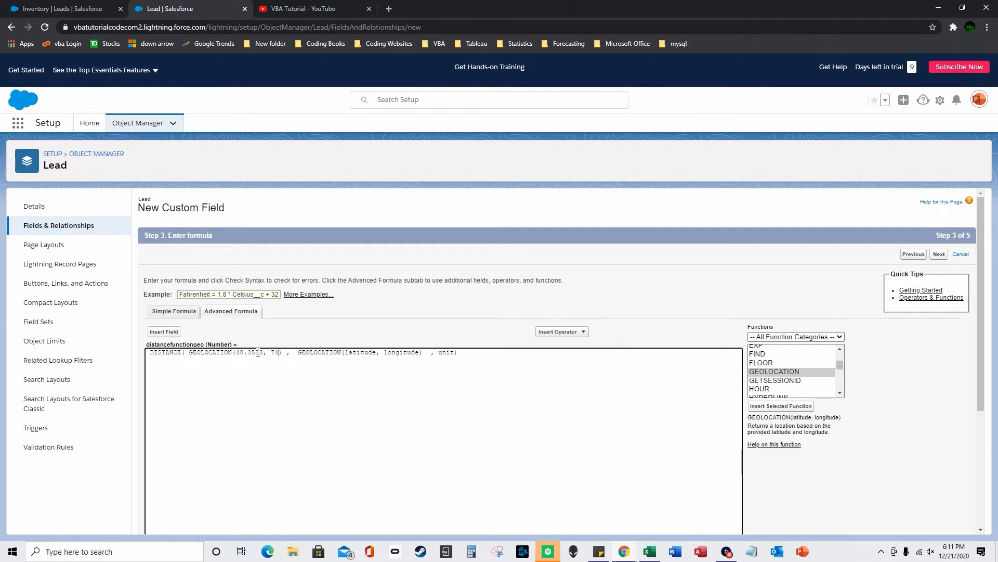
pyautogui.write('057')
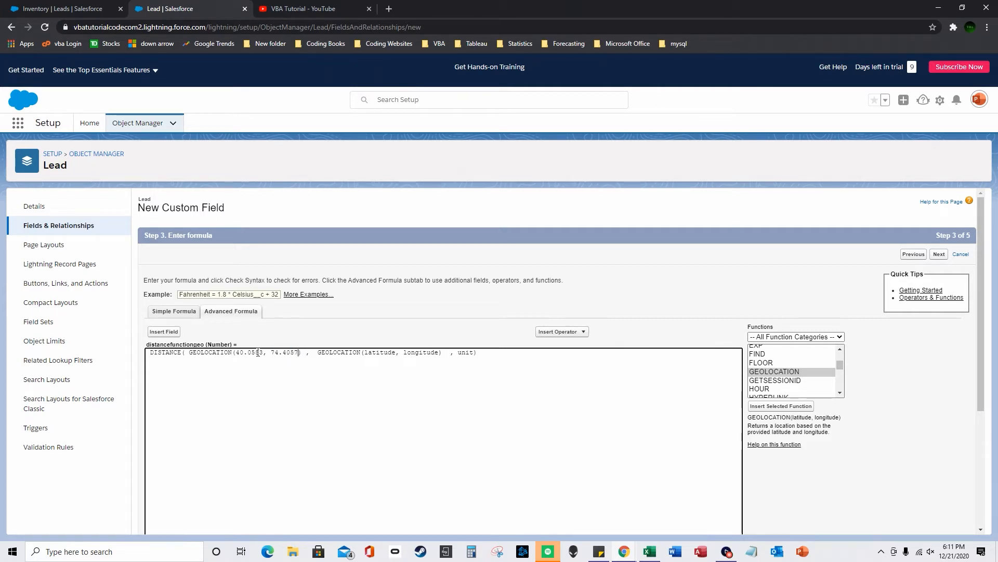
# - Enter the second pair 36.7783, 119.4179 and unit 'mi', then check the syntax
pyautogui.doubleClick(386, 352)
pyautogui.write('36.7783')
pyautogui.doubleClick(405, 352)
pyautogui.write('119.4179')
pyautogui.doubleClick(457, 353)
pyautogui.write("'mi'")
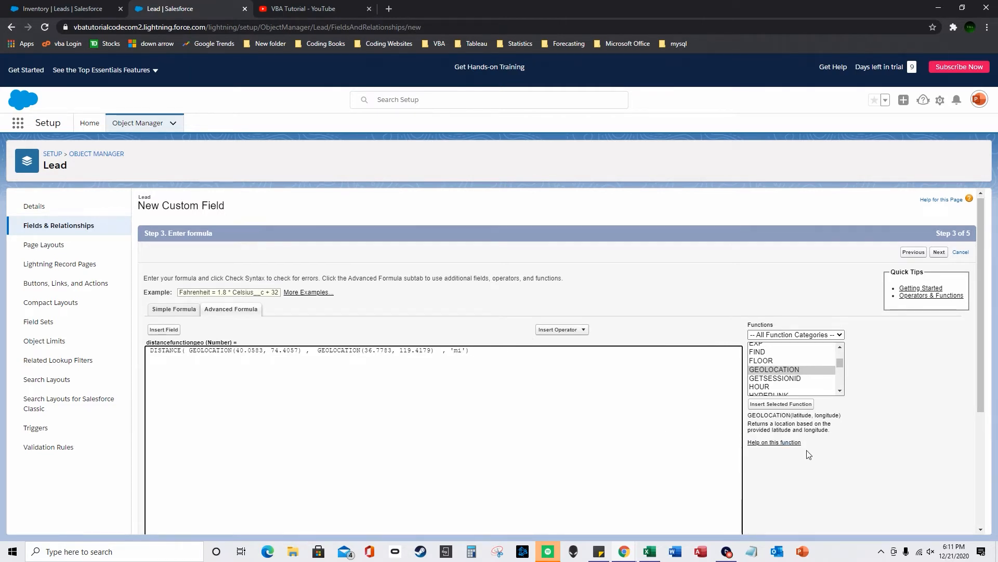
pyautogui.scroll(-3, 279, 495)
pyautogui.click(164, 451)
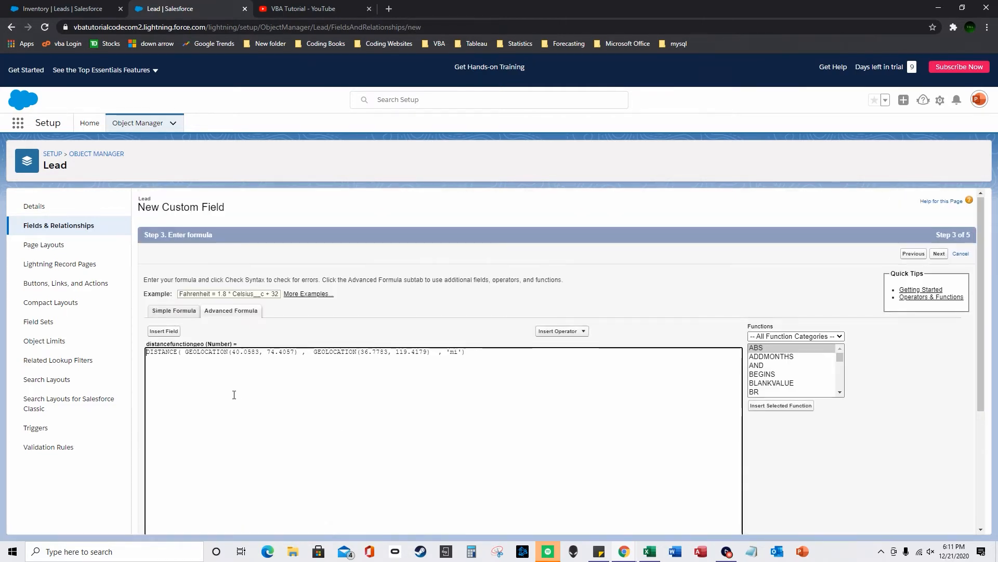
# - Review the two GEOLOCATION coordinate pairs in the formula
pyautogui.scroll(-3, 246, 390)
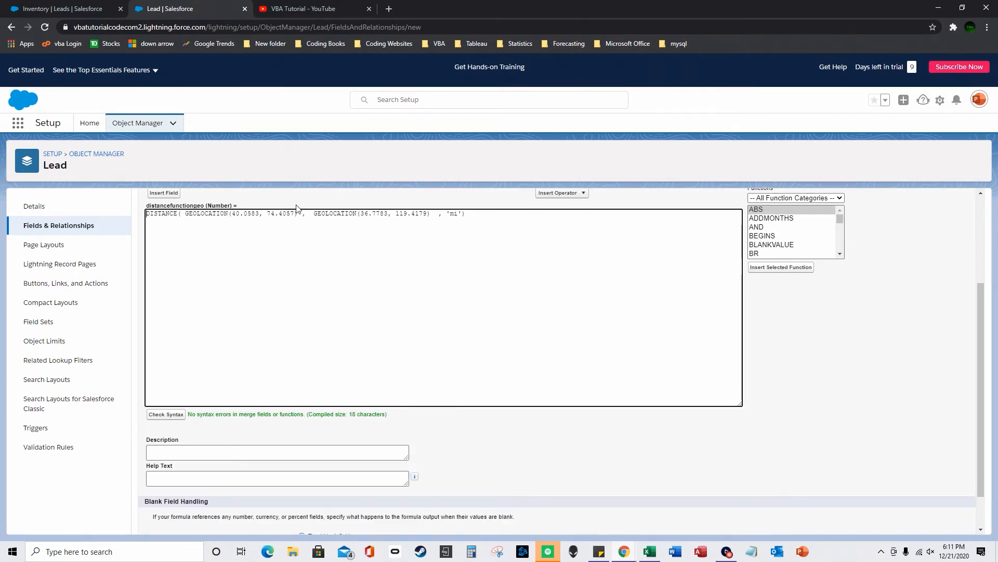
pyautogui.moveTo(303, 214); pyautogui.dragTo(194, 209)
pyautogui.moveTo(313, 214); pyautogui.dragTo(430, 214)
pyautogui.click(368, 214)
pyautogui.doubleClick(368, 213)
pyautogui.scroll(-2, 676, 364)
# - Save the field with default visibility on Lead Layout and return to Inventory leads
pyautogui.click(939, 522)
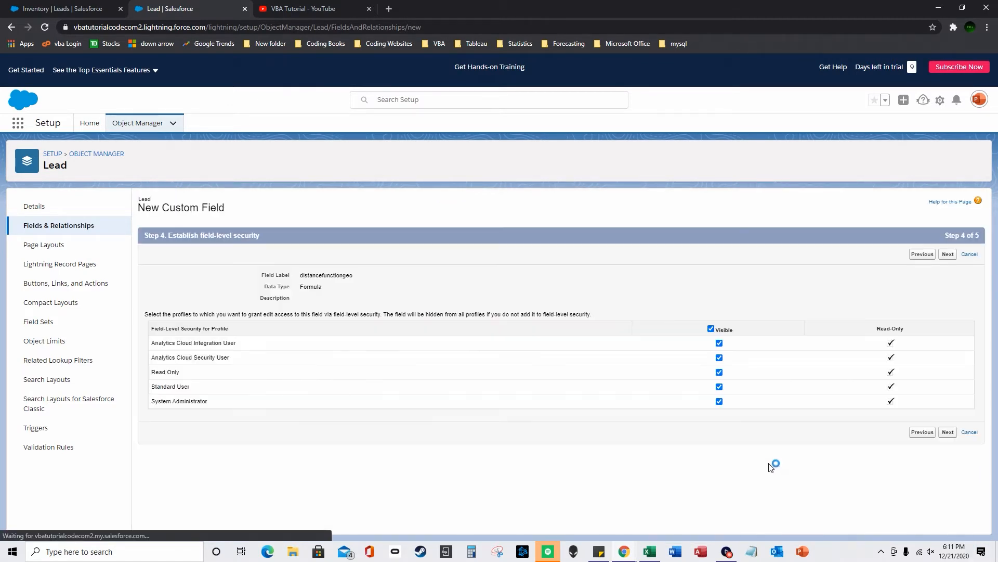
pyautogui.click(949, 432)
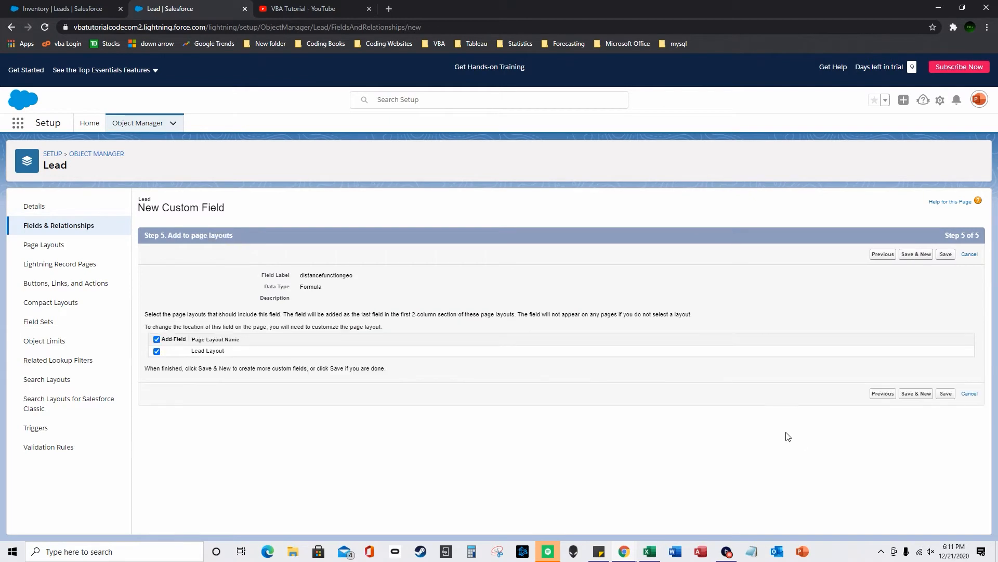
pyautogui.click(945, 396)
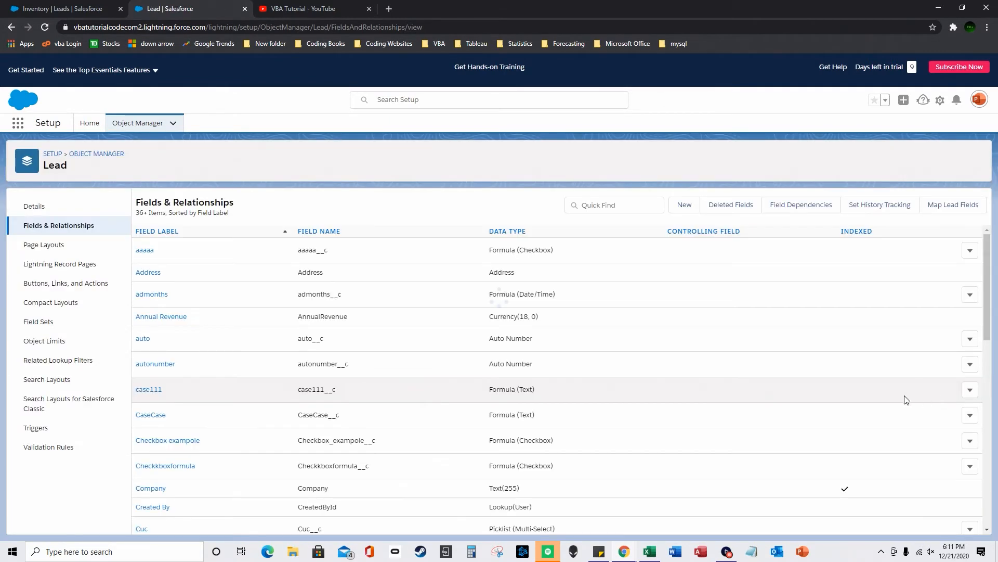
pyautogui.click(83, 7)
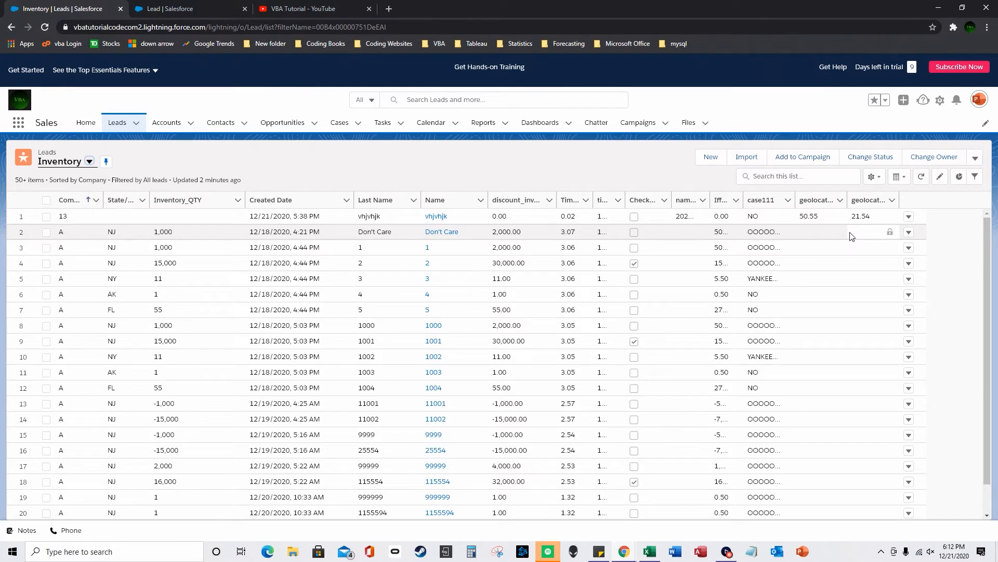
# - Refresh the Inventory list and open its Select Fields to Display settings
pyautogui.click(872, 175)
pyautogui.click(46, 27)
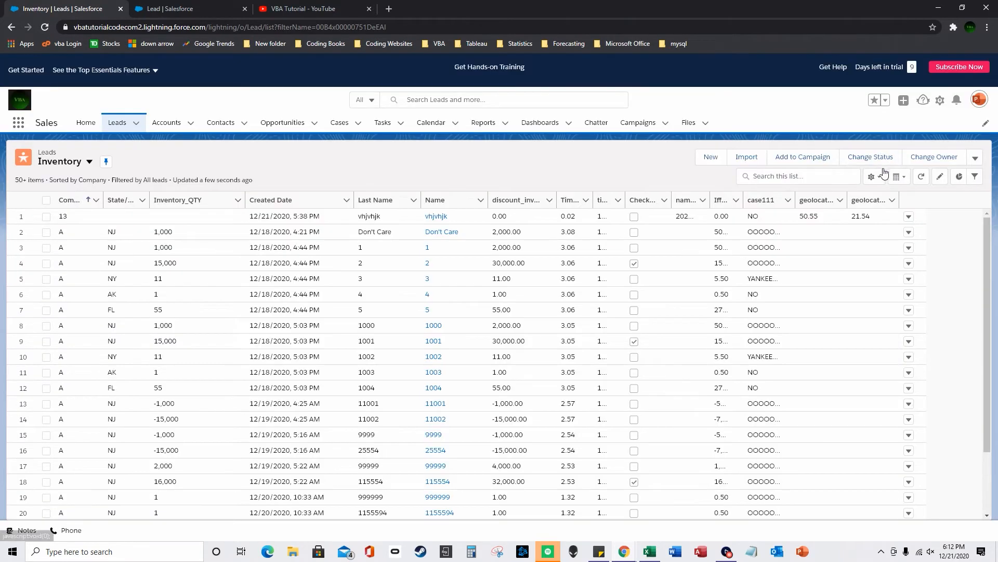
pyautogui.click(873, 176)
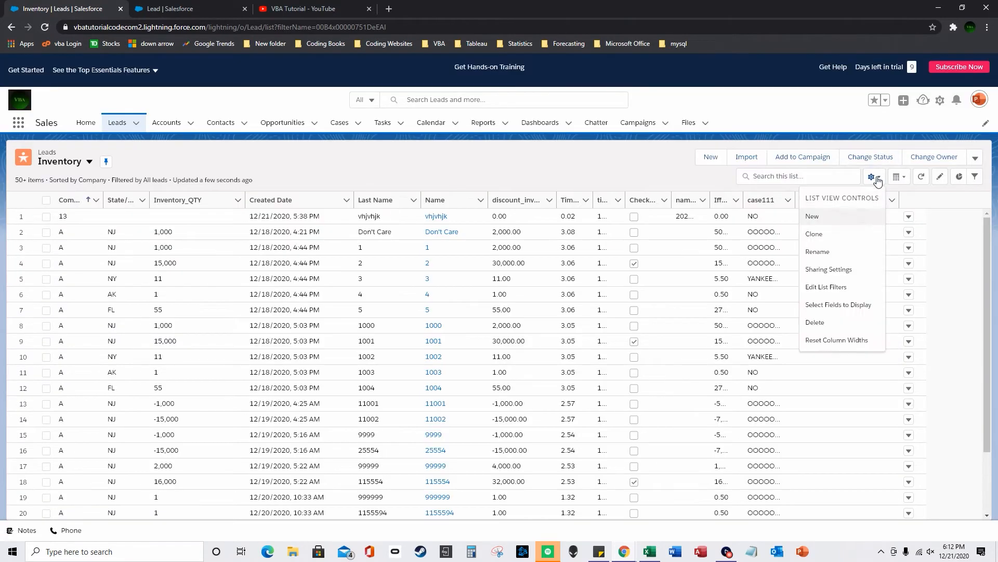
pyautogui.click(853, 306)
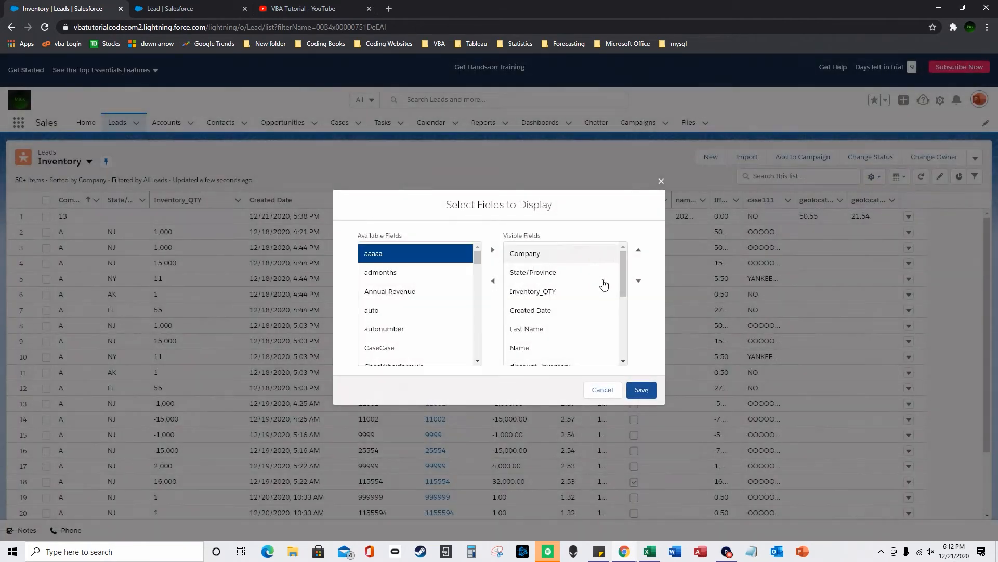
# - Swap the geolocation latitude and longitude columns for distancefunctiongeo and save
pyautogui.moveTo(620, 275); pyautogui.dragTo(619, 347)
pyautogui.click(549, 336)
pyautogui.click(493, 281)
pyautogui.click(529, 354)
pyautogui.click(493, 281)
pyautogui.moveTo(477, 256); pyautogui.dragTo(478, 281)
pyautogui.click(411, 350)
pyautogui.click(492, 249)
pyautogui.click(647, 390)
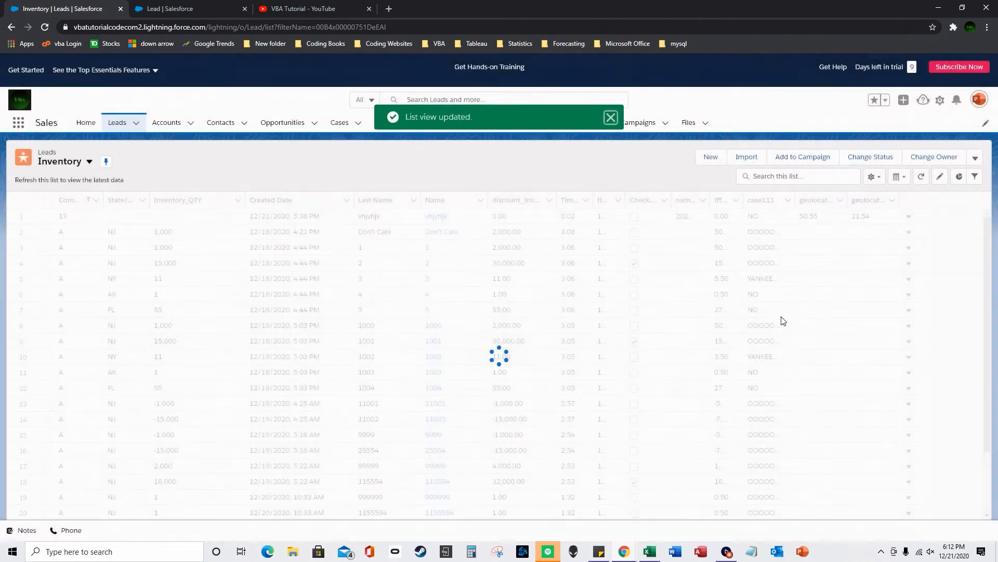
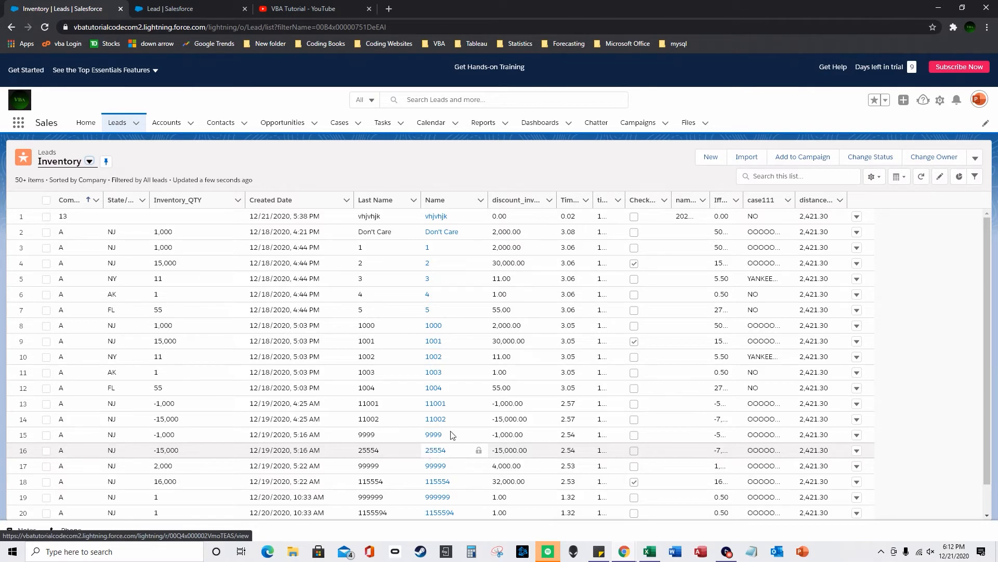
# - Switch to the browser tab showing Lead's Fields & Relationships in Object Manager
pyautogui.click(192, 9)
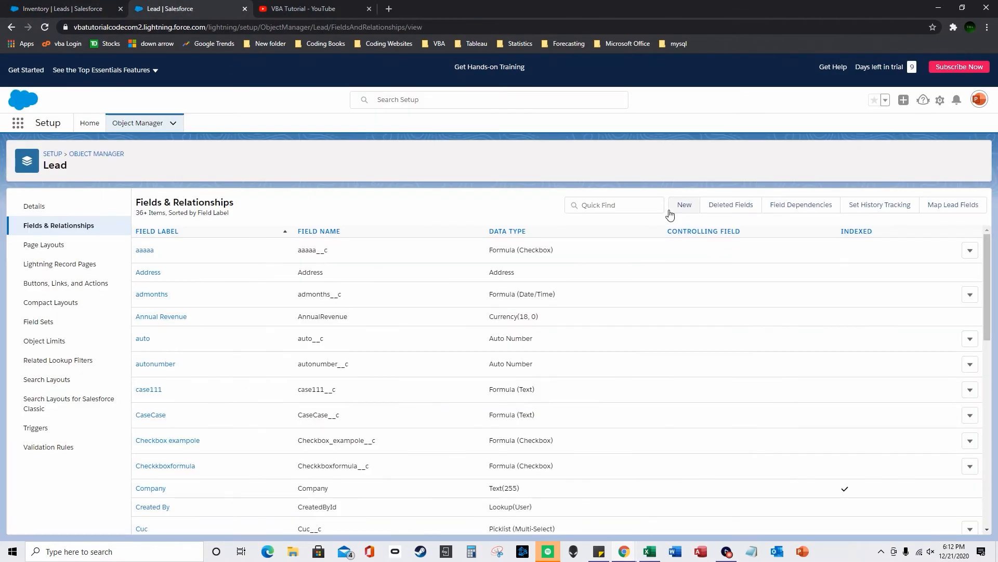
# - Start a new Lead custom field of the Phone data type
pyautogui.click(685, 206)
pyautogui.scroll(-2, 177, 408)
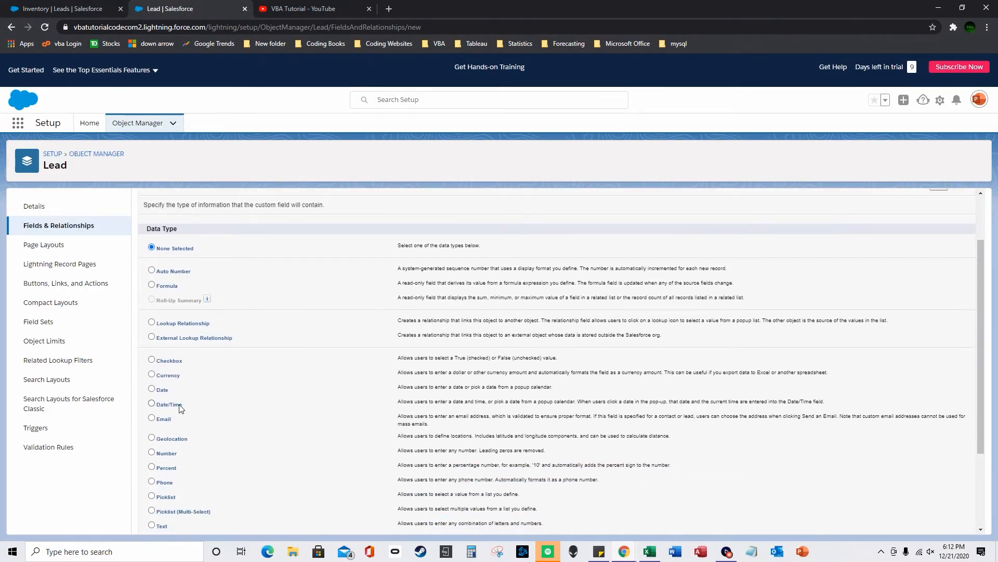
pyautogui.scroll(-1, 177, 408)
pyautogui.click(152, 419)
pyautogui.scroll(-1, 310, 397)
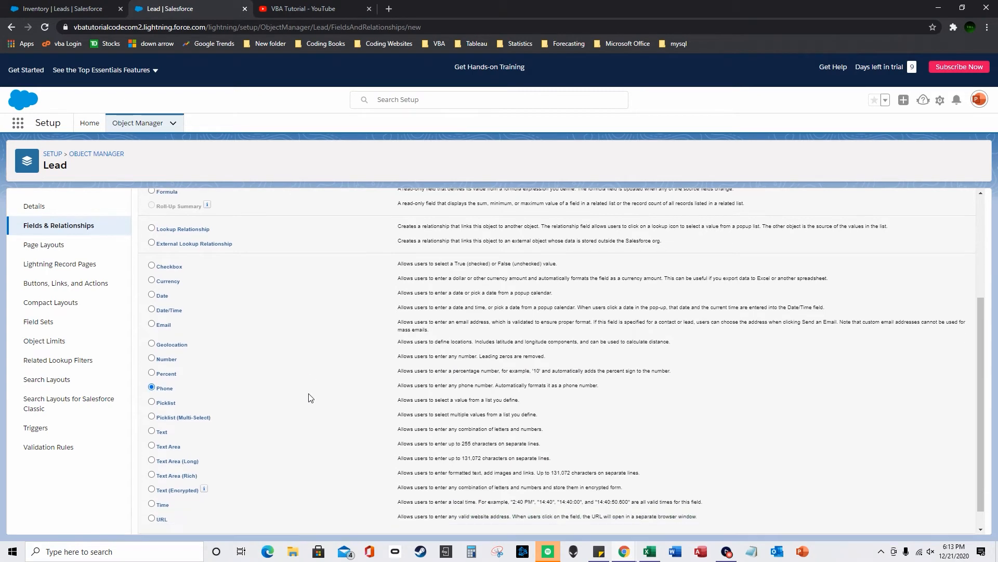
pyautogui.scroll(-1, 314, 393)
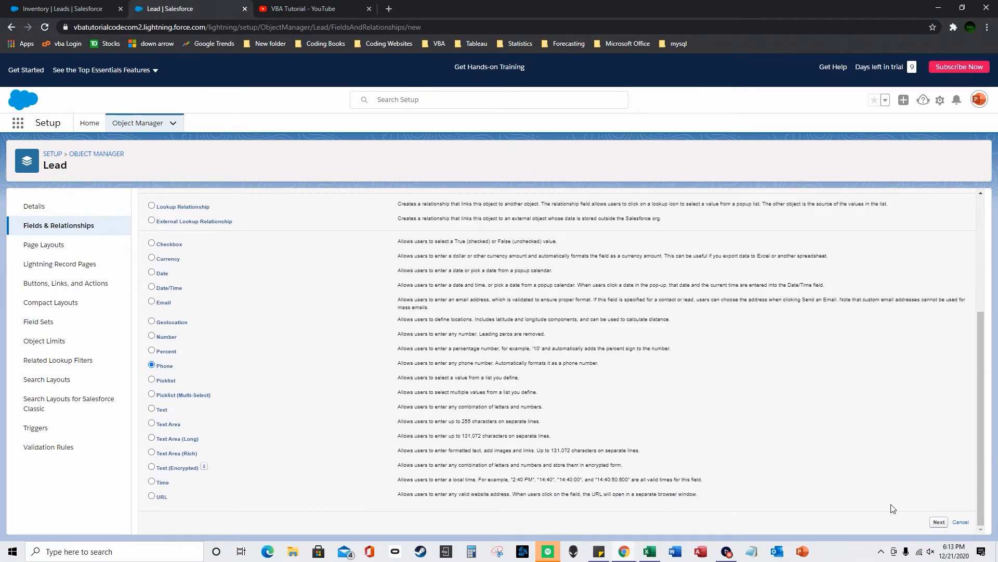
pyautogui.click(938, 522)
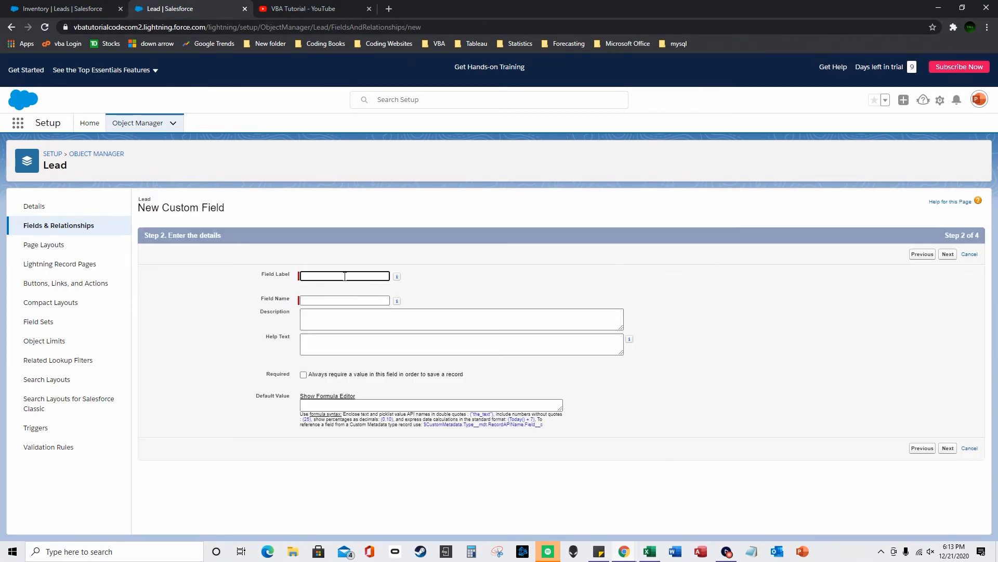
# - Label the Phone field 'phoneeee', save it with default settings, and return to Inventory leads
pyautogui.write('phone')
pyautogui.press('Tab')
pyautogui.press('Tab')
pyautogui.click(316, 275)
pyautogui.write('eee')
pyautogui.click(337, 297)
pyautogui.write('ee')
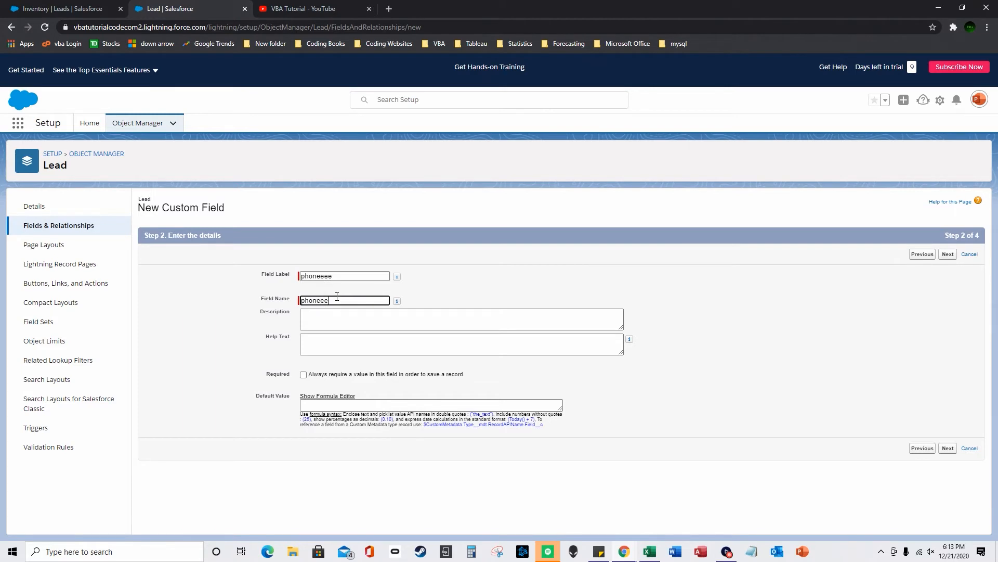
pyautogui.doubleClick(337, 297)
pyautogui.click(598, 405)
pyautogui.click(948, 448)
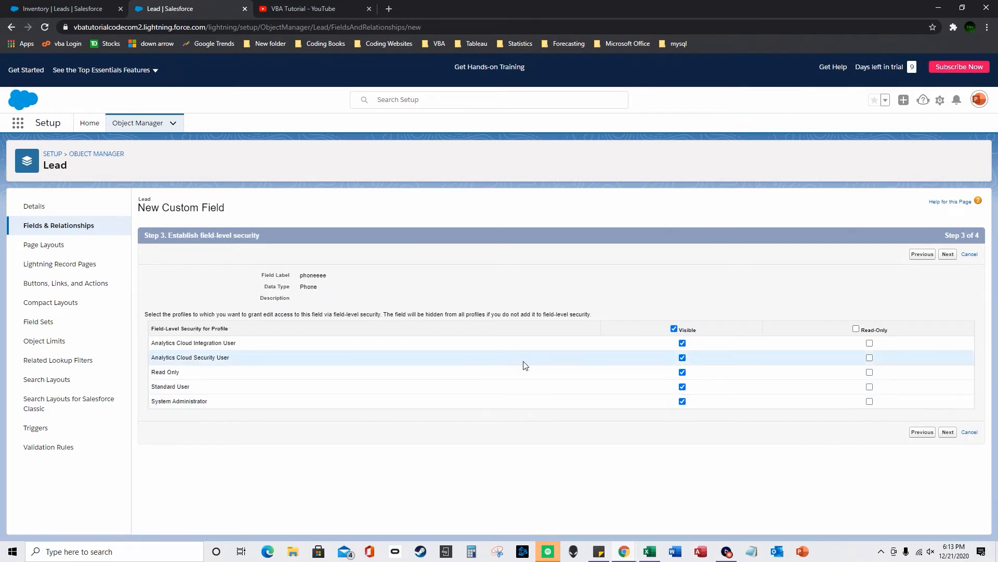
pyautogui.click(948, 432)
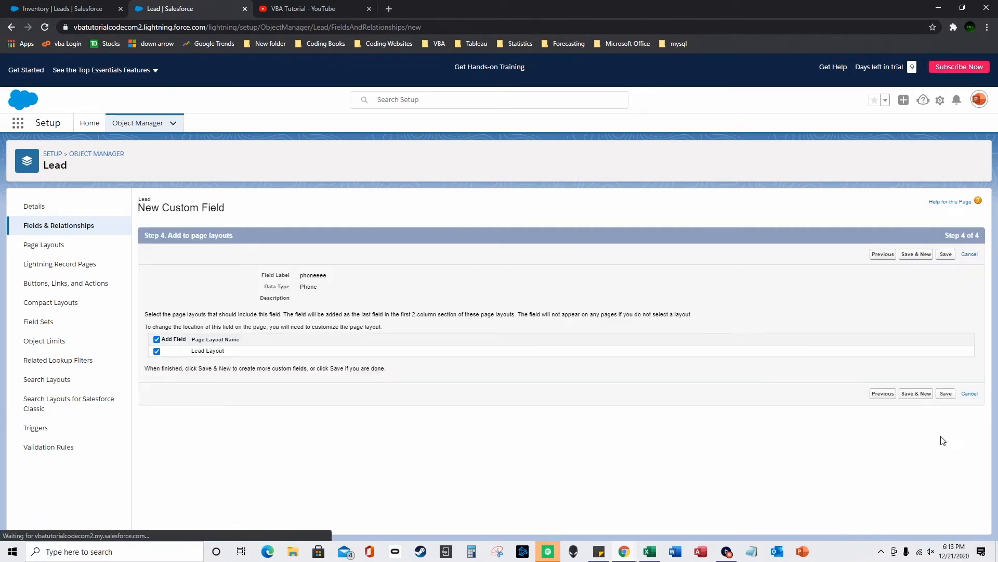
pyautogui.click(946, 393)
pyautogui.click(86, 6)
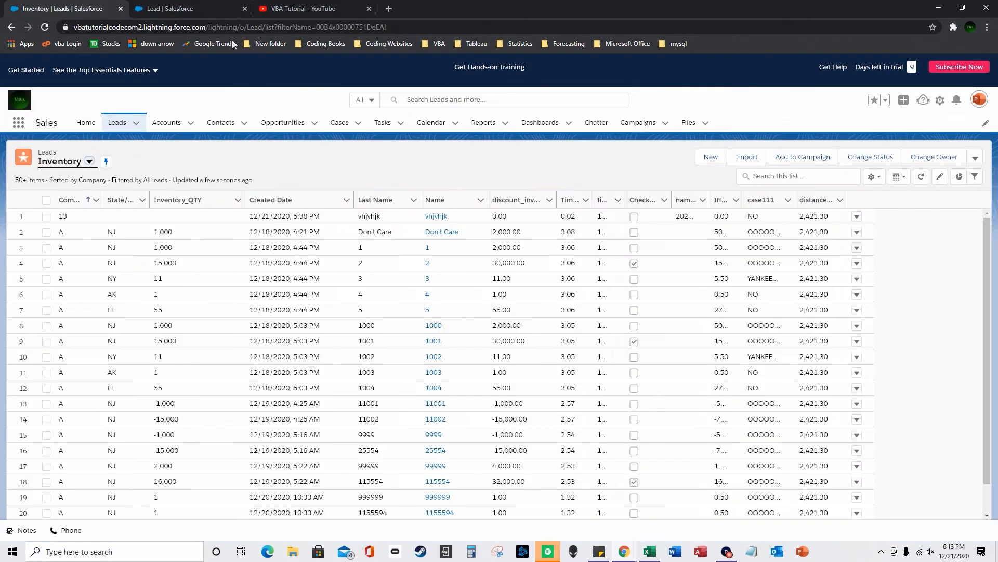
# - Add phoneeee to the Inventory list's displayed fields and save
pyautogui.click(874, 176)
pyautogui.click(844, 304)
pyautogui.moveTo(476, 259); pyautogui.dragTo(461, 338)
pyautogui.click(453, 329)
pyautogui.click(493, 250)
pyautogui.click(651, 392)
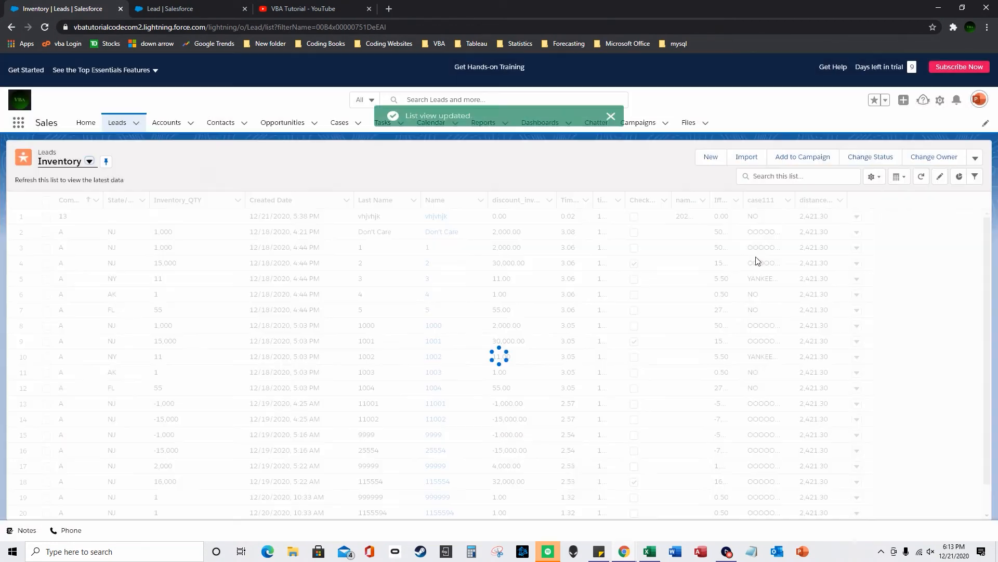
pyautogui.click(888, 217)
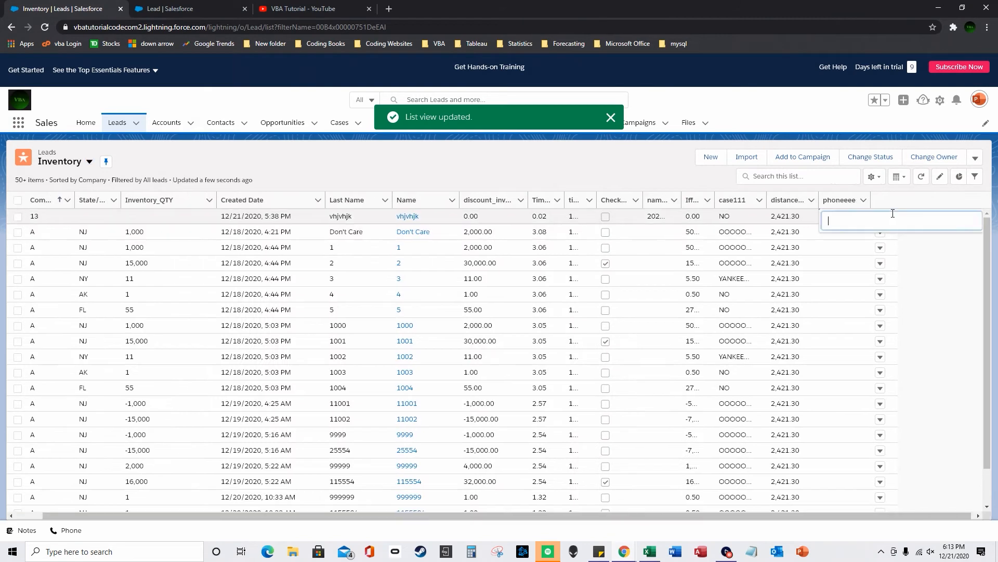
pyautogui.write('555555555')
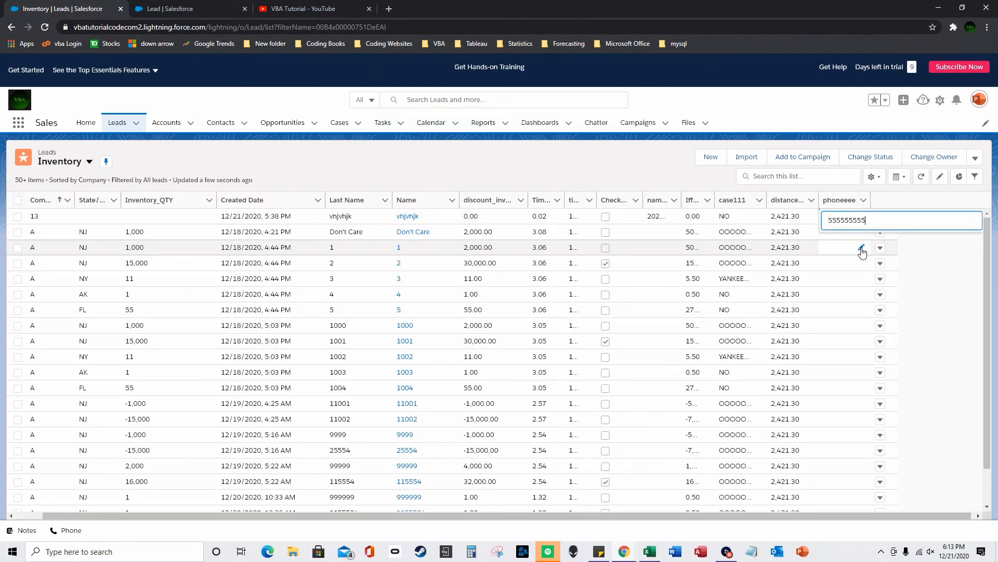
pyautogui.write('5')
pyautogui.press('Return')
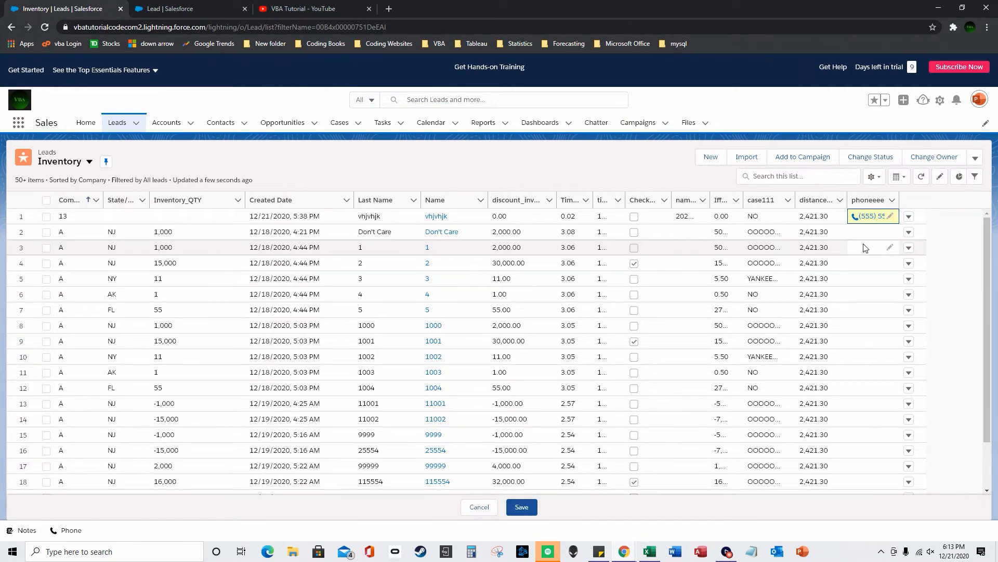
pyautogui.moveTo(899, 203); pyautogui.dragTo(937, 210)
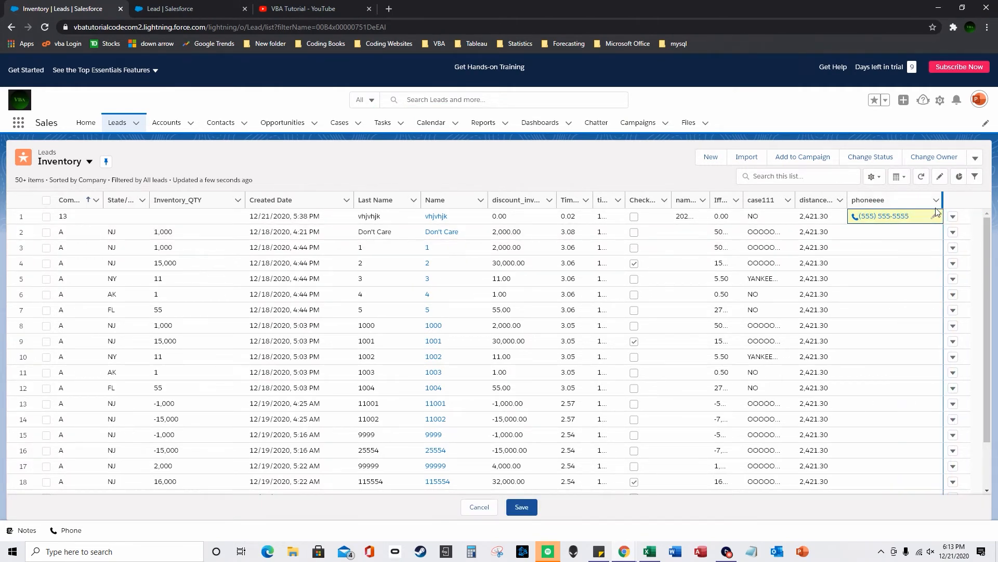
pyautogui.click(883, 216)
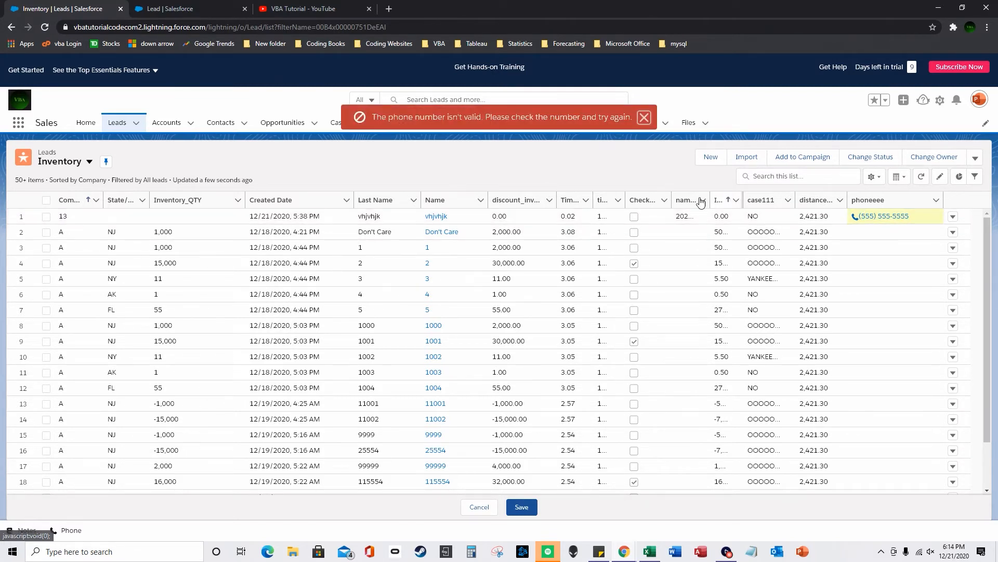
pyautogui.click(644, 117)
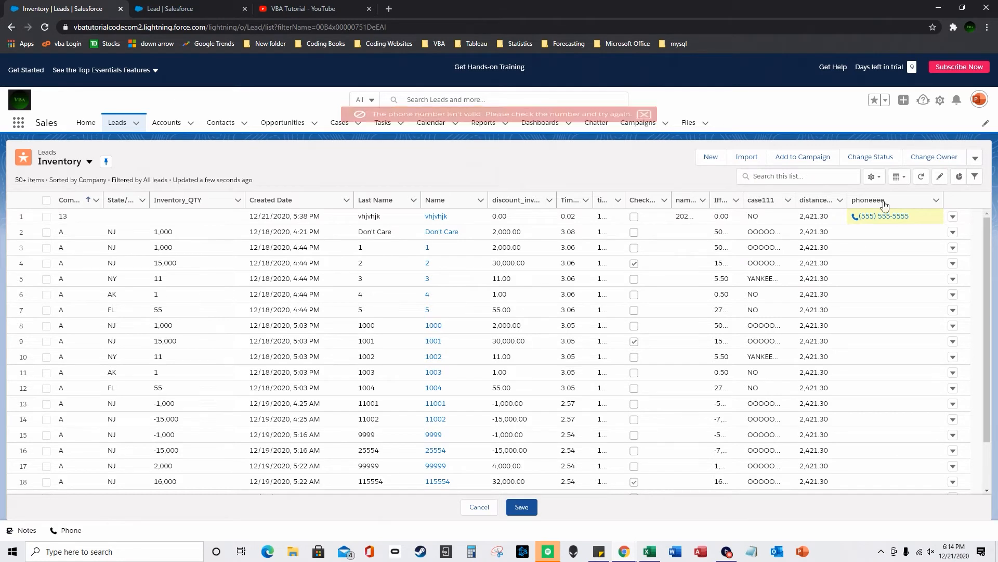
pyautogui.click(935, 218)
pyautogui.click(816, 232)
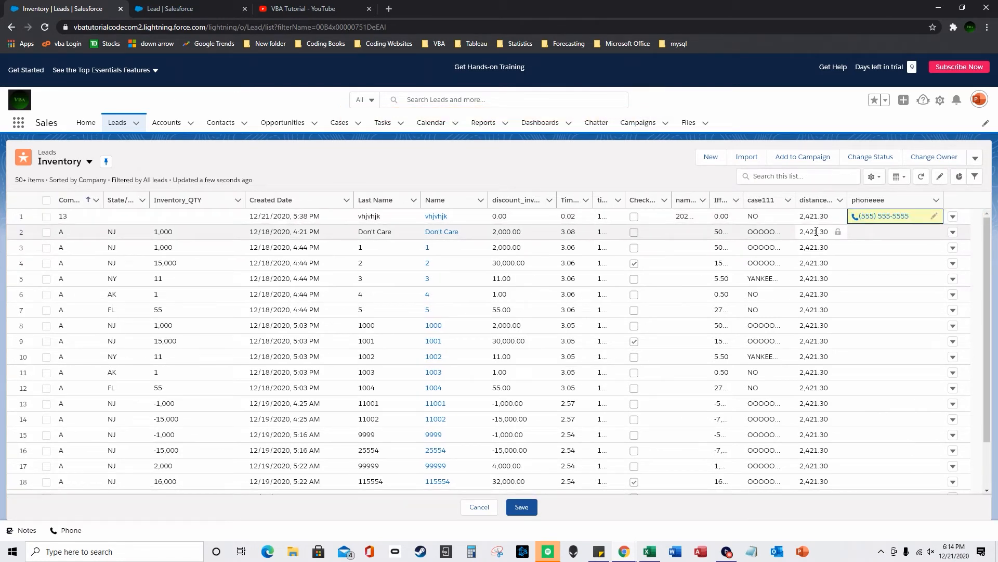
pyautogui.click(934, 216)
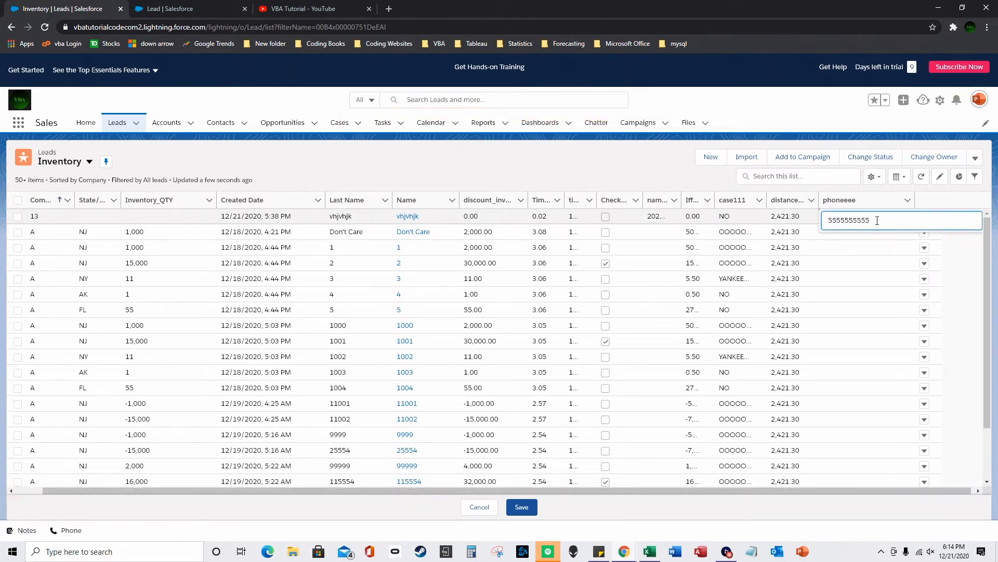
pyautogui.press('BackSpace')
pyautogui.press('BackSpace')
pyautogui.press('BackSpace')
pyautogui.press('BackSpace')
pyautogui.press('BackSpace')
pyautogui.press('BackSpace')
pyautogui.press('Return')
pyautogui.click(882, 219)
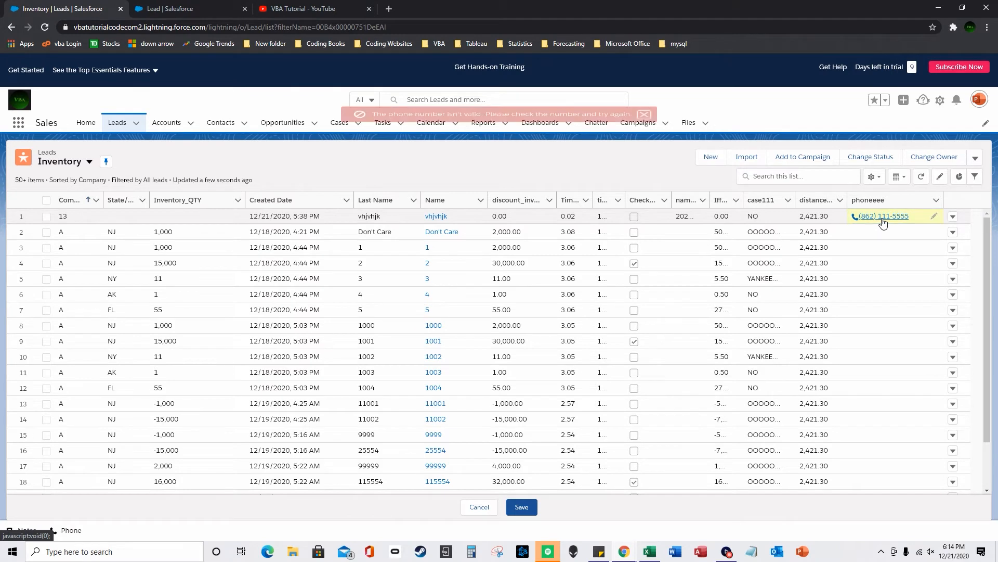
pyautogui.click(934, 216)
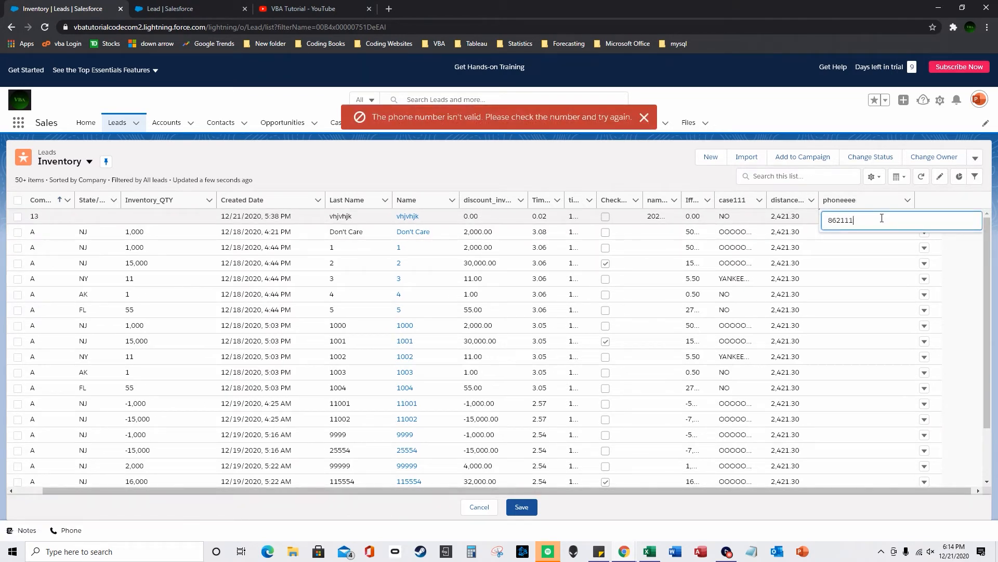
pyautogui.write('884')
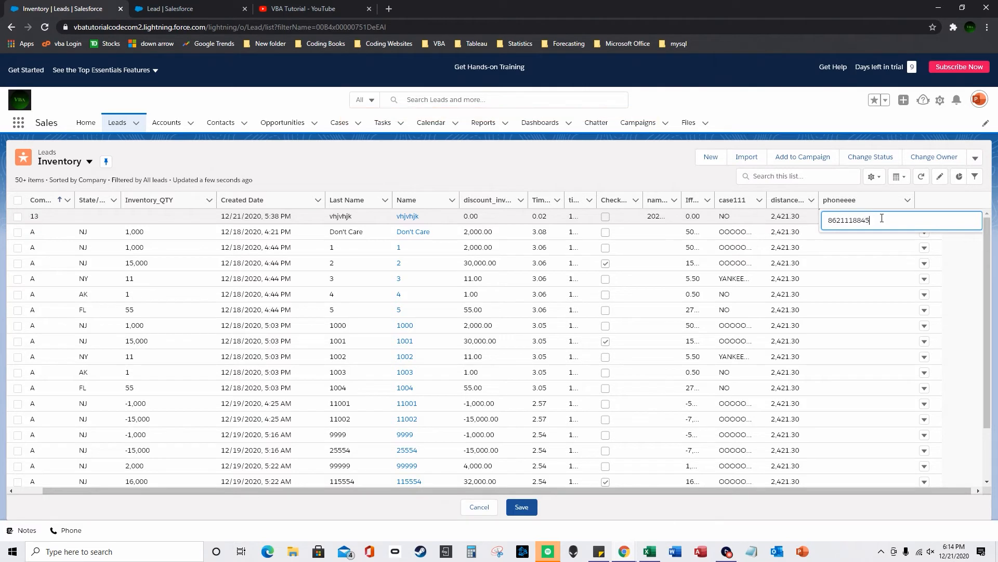
pyautogui.write('5')
pyautogui.press('Return')
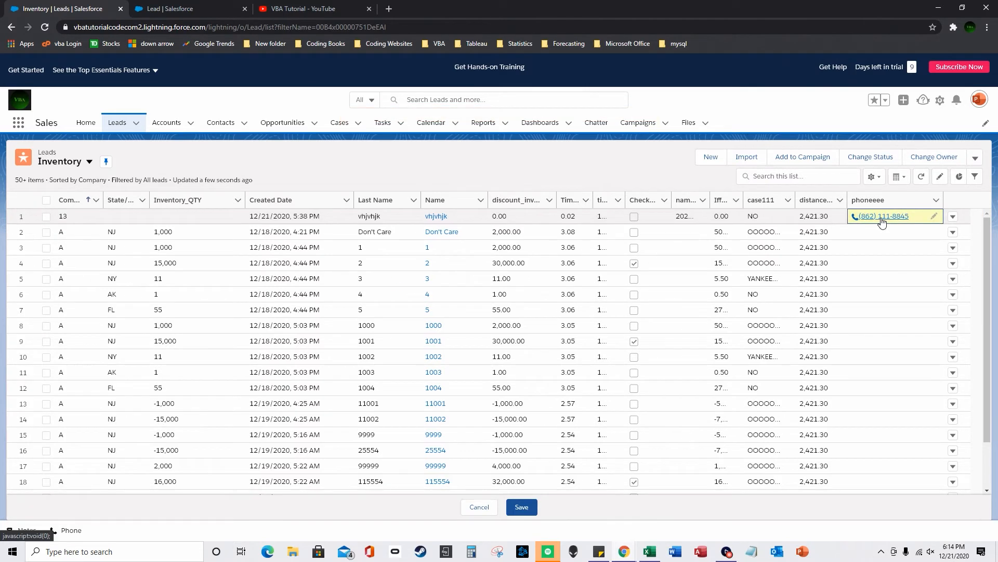
pyautogui.click(883, 218)
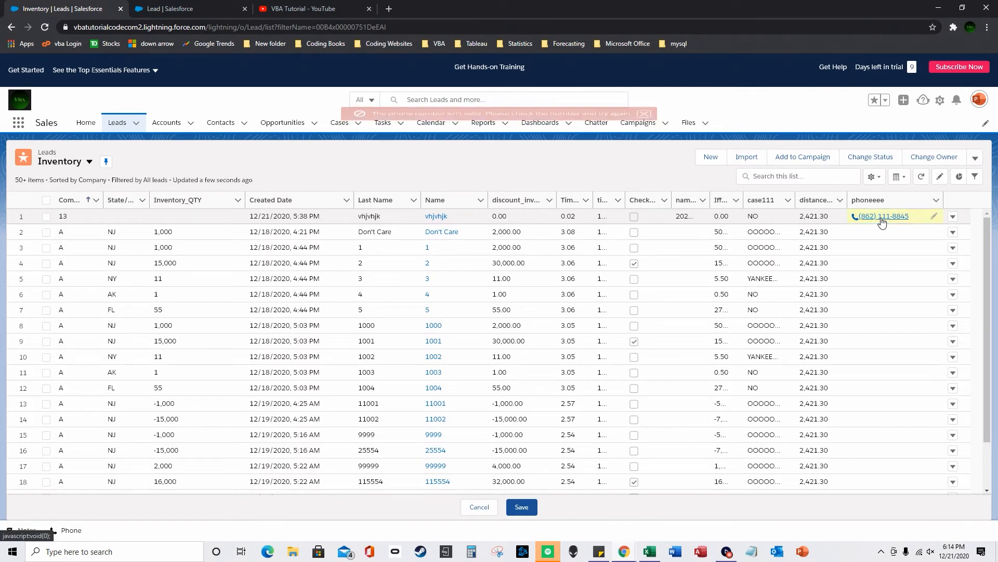
pyautogui.click(935, 217)
pyautogui.moveTo(843, 220); pyautogui.dragTo(923, 220)
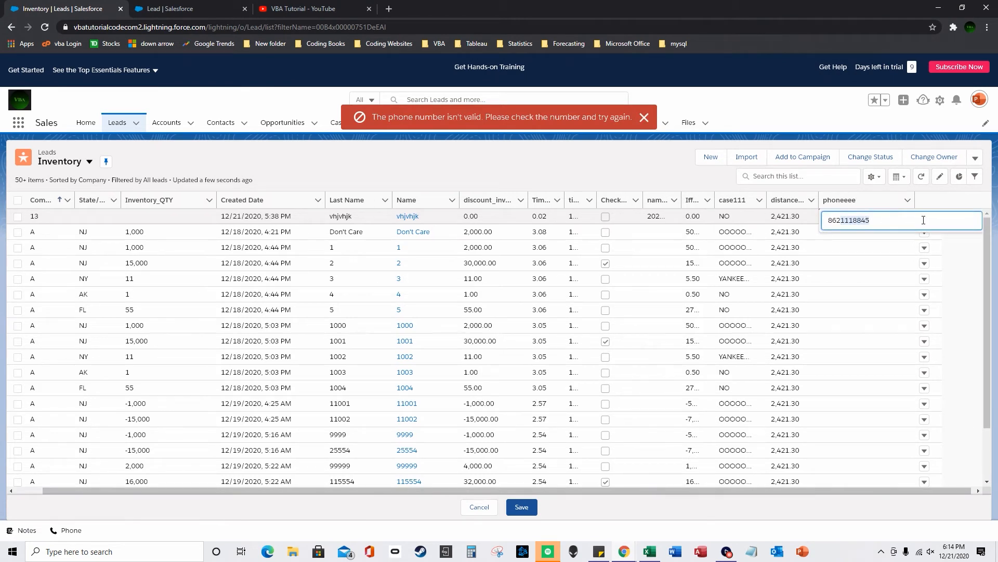
pyautogui.write('23')
pyautogui.press('BackSpace')
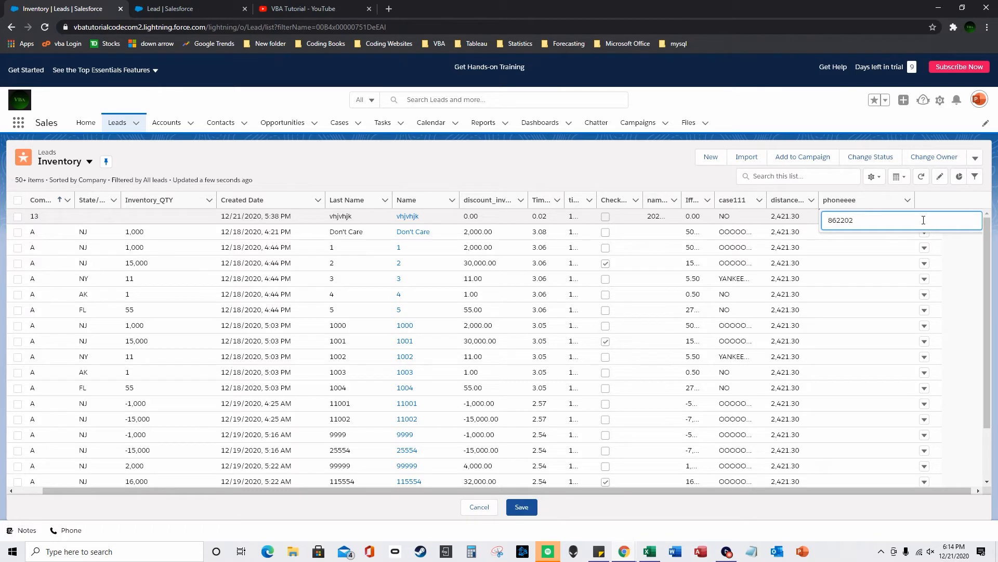
pyautogui.press('Return')
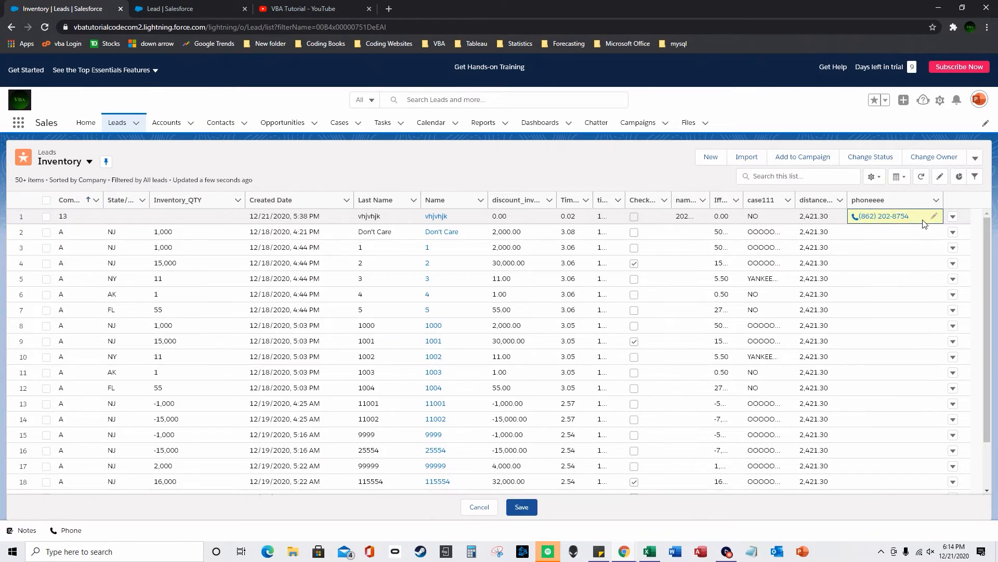
pyautogui.click(884, 218)
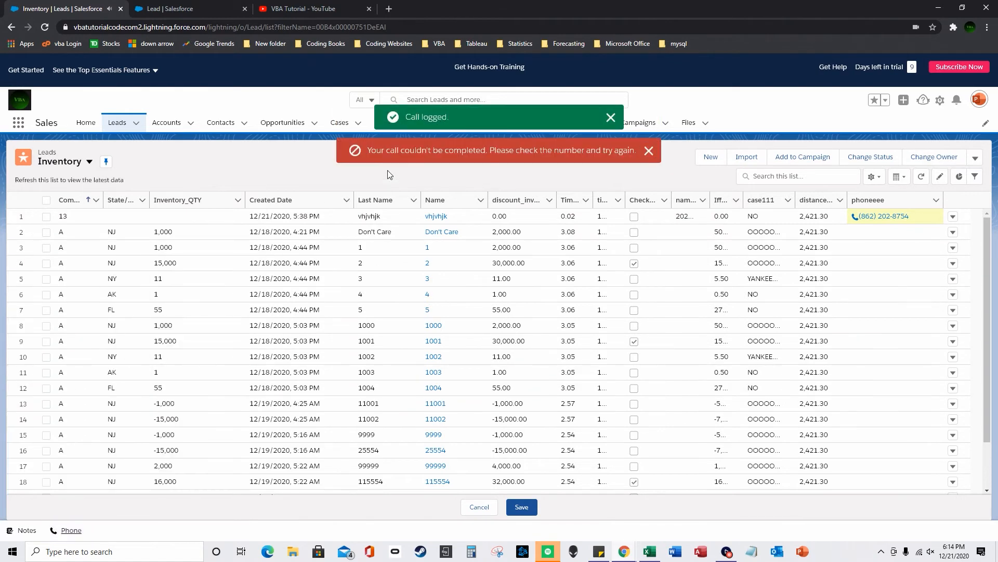
pyautogui.click(611, 118)
pyautogui.click(650, 117)
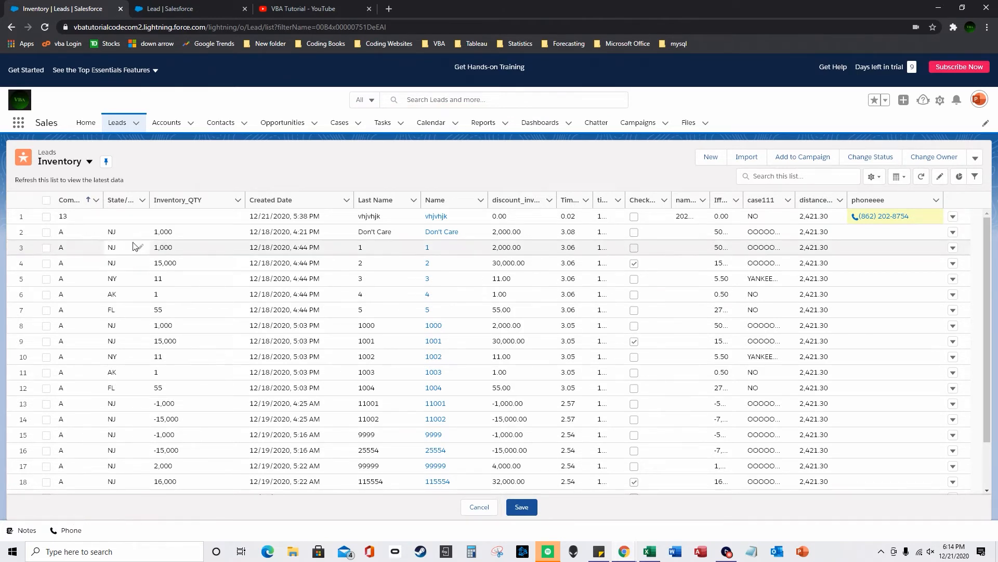
pyautogui.click(432, 216)
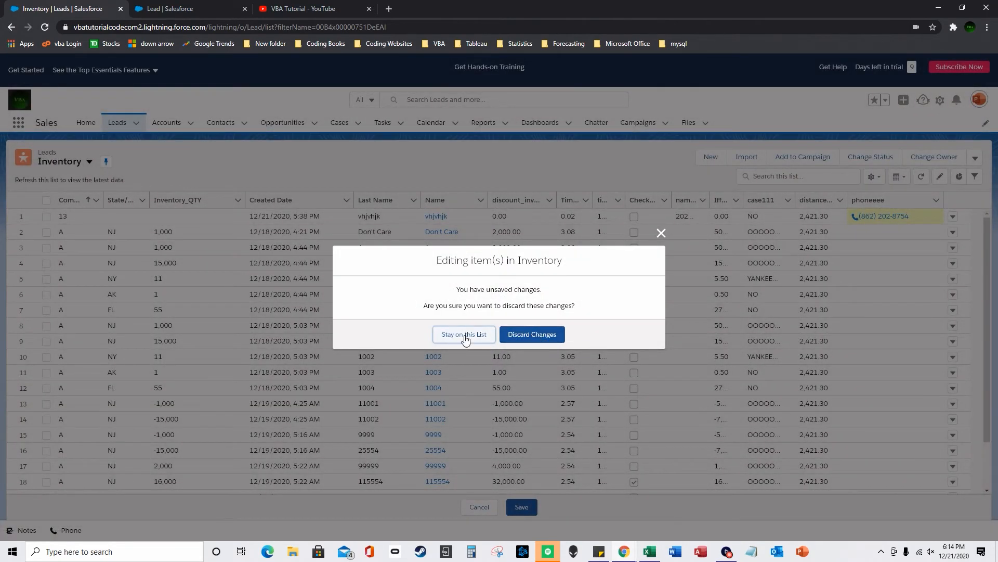
# - Discard the unsaved phone edits and go back to the Inventory leads list
pyautogui.click(525, 335)
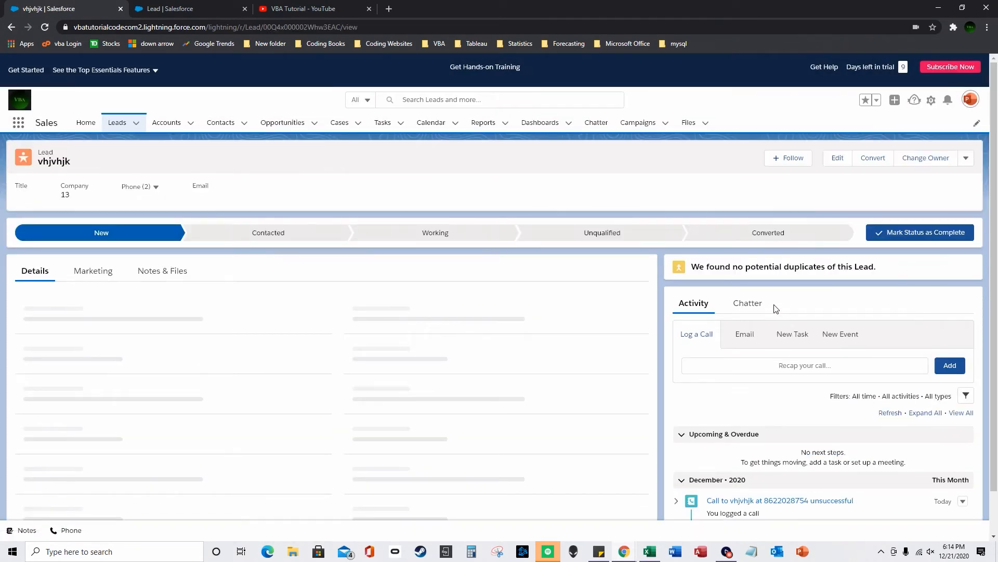
pyautogui.scroll(-3, 790, 353)
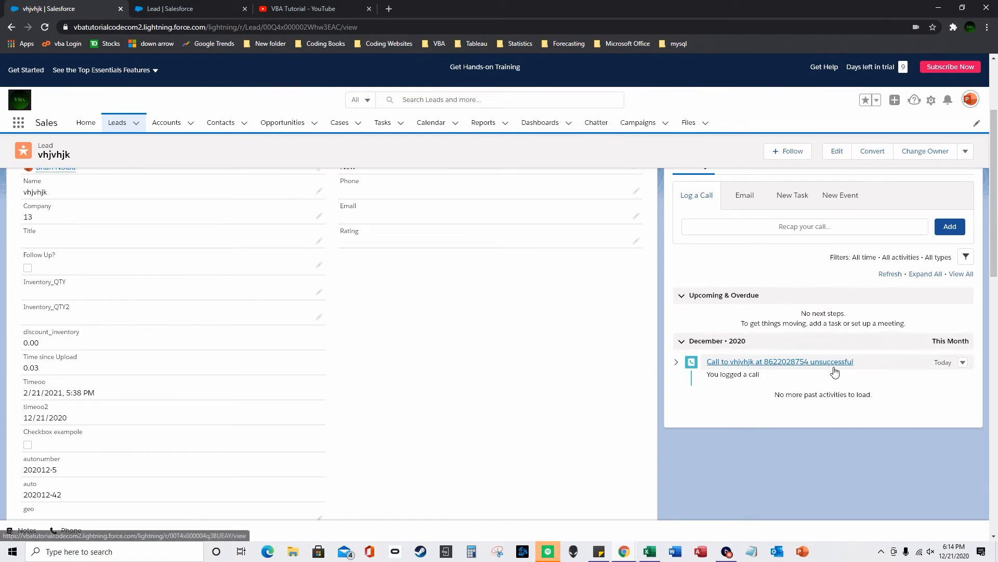
pyautogui.scroll(1, 821, 377)
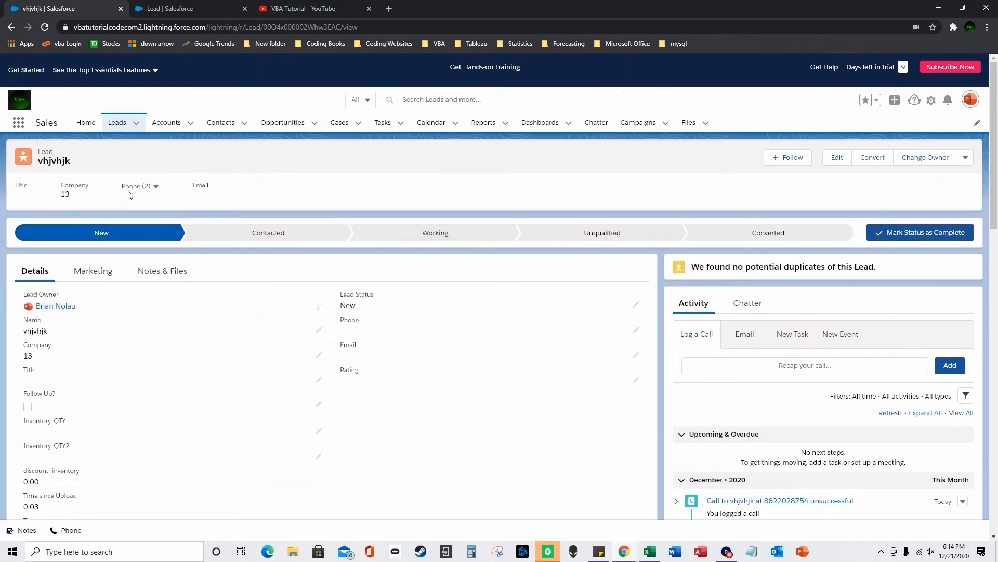
pyautogui.click(117, 122)
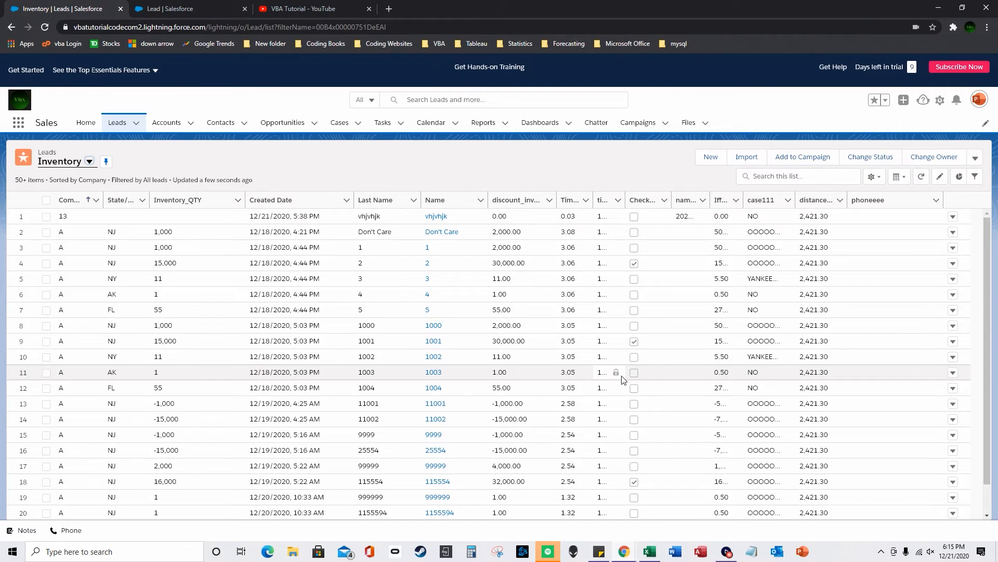
# - Open Setup in a new tab and find Manage Subscription through Quick Find
pyautogui.click(943, 102)
pyautogui.click(893, 175)
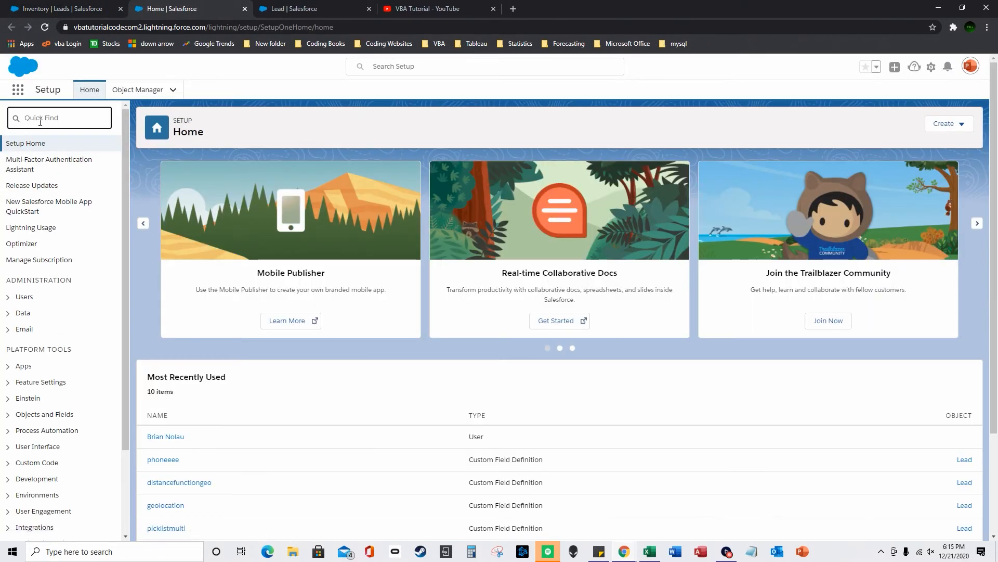
pyautogui.write('manage sys')
pyautogui.press('BackSpace')
pyautogui.press('BackSpace')
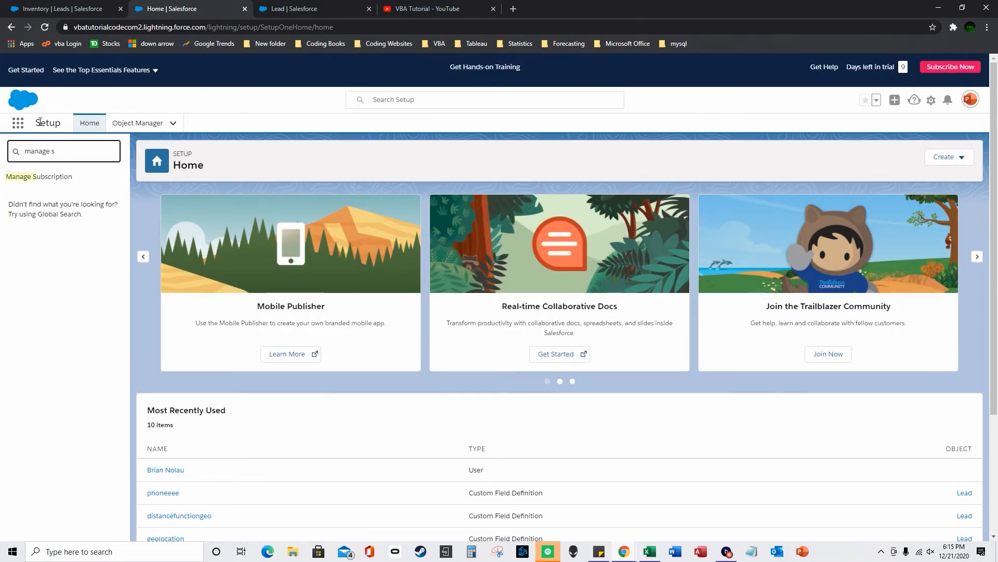
pyautogui.write('ubdcr')
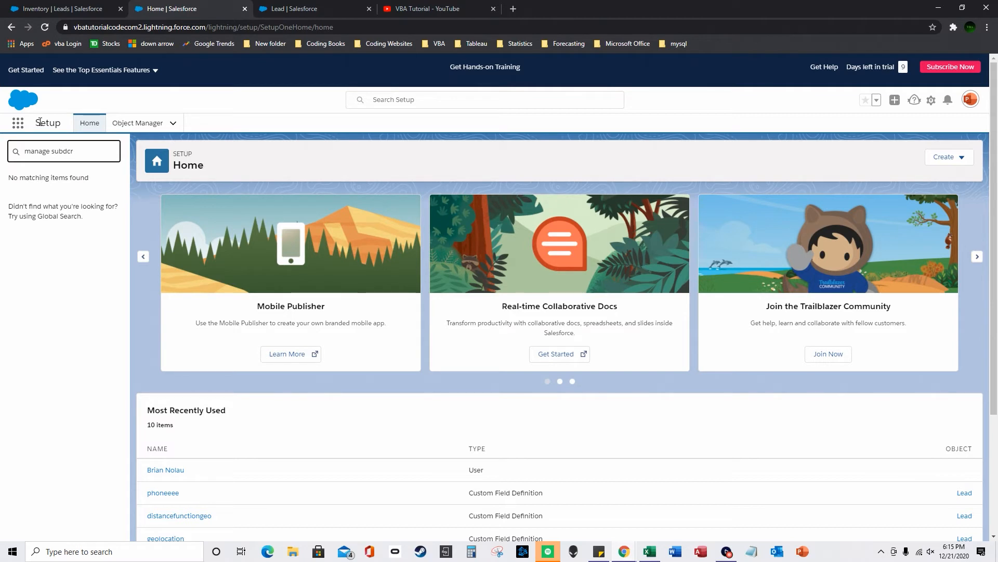
pyautogui.press('BackSpace')
pyautogui.press('BackSpace')
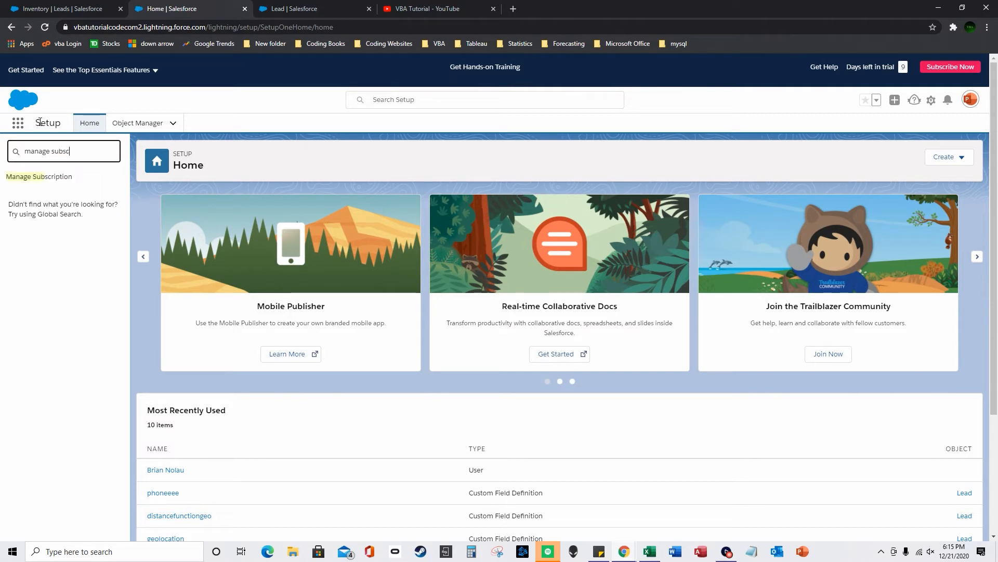
pyautogui.click(11, 179)
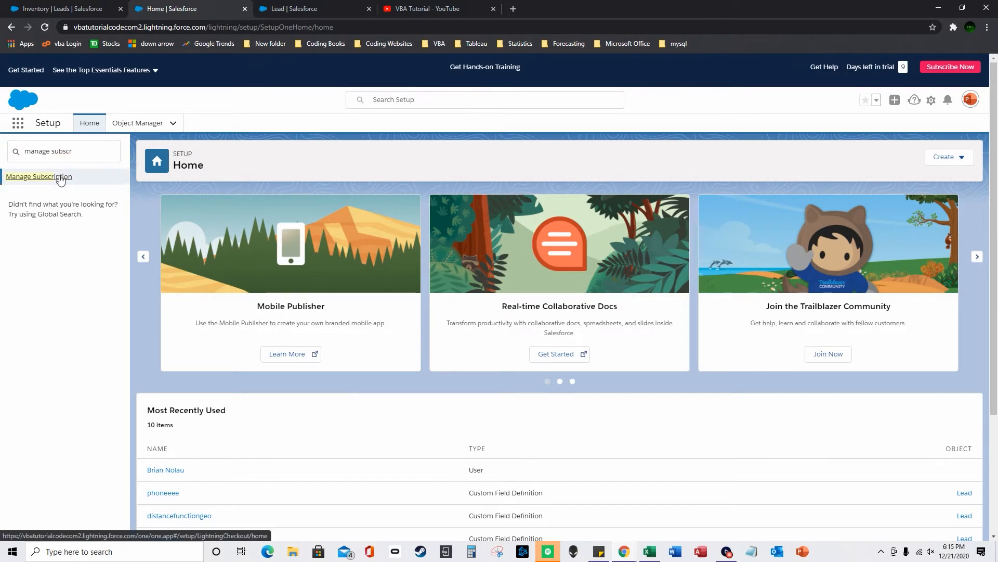
pyautogui.click(59, 178)
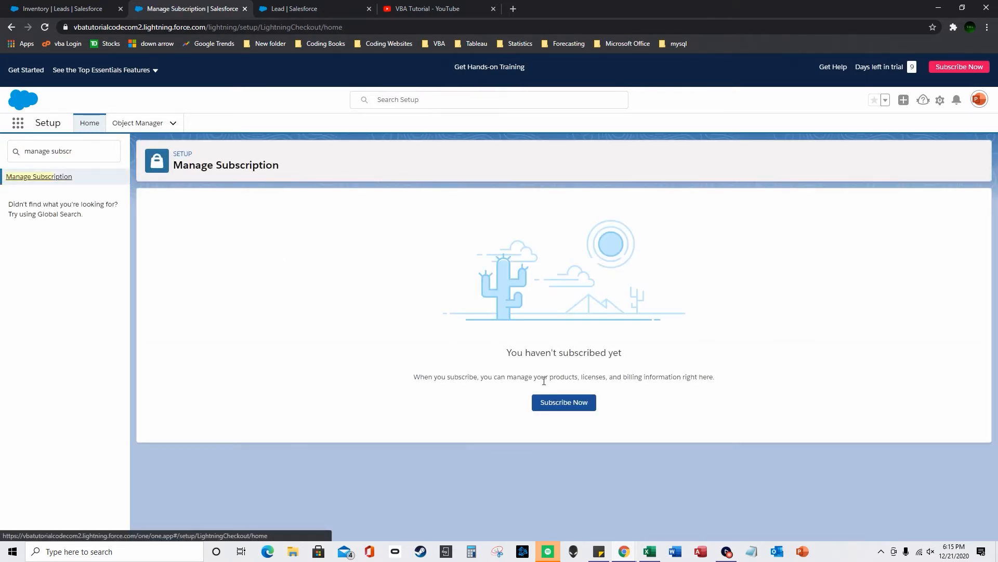
pyautogui.click(562, 403)
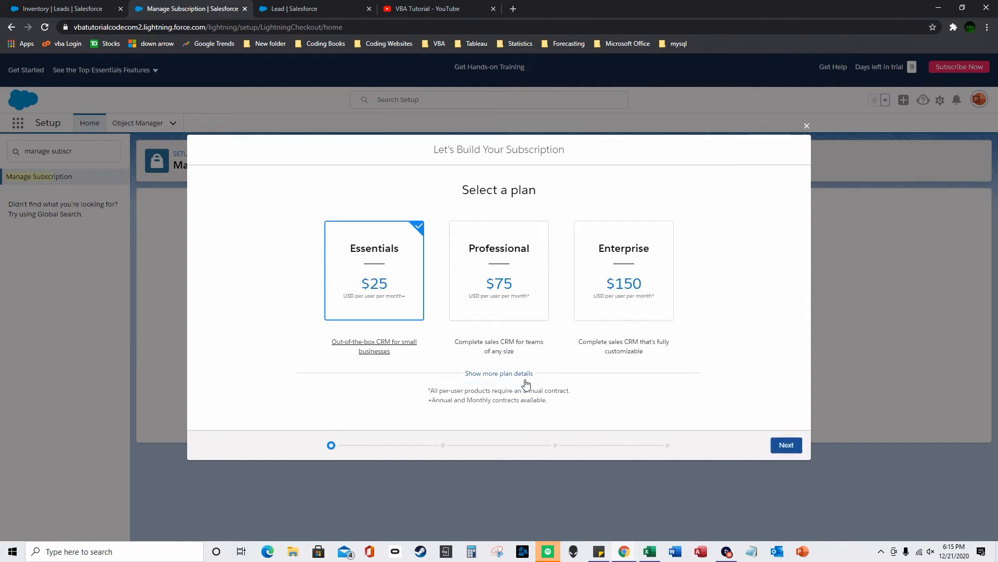
pyautogui.click(516, 373)
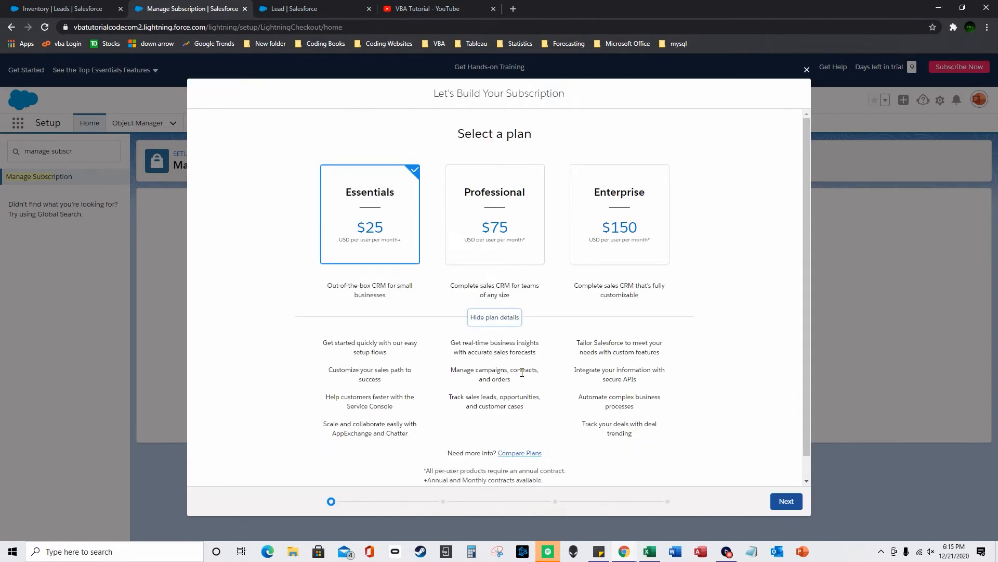
pyautogui.scroll(-1, 530, 387)
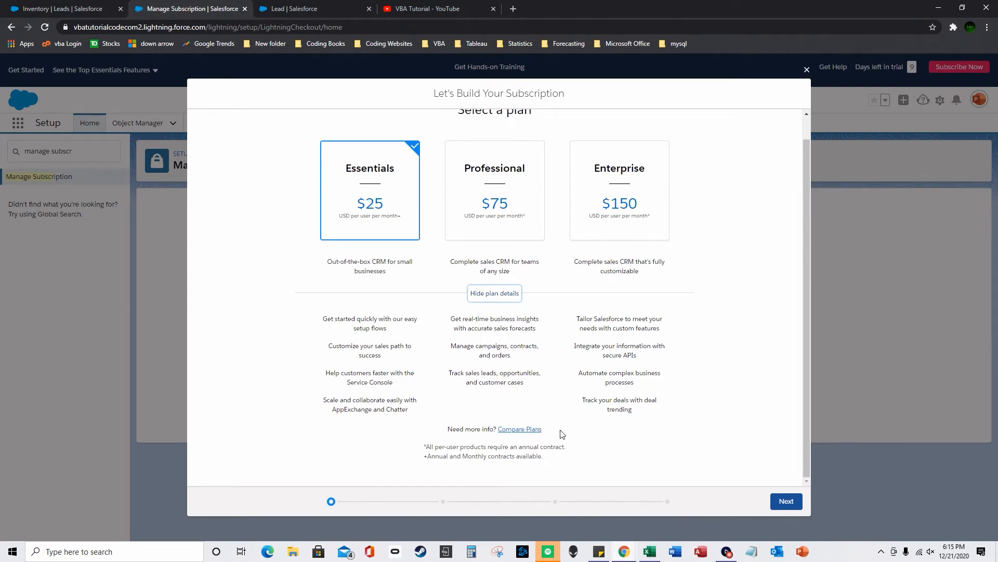
pyautogui.click(806, 69)
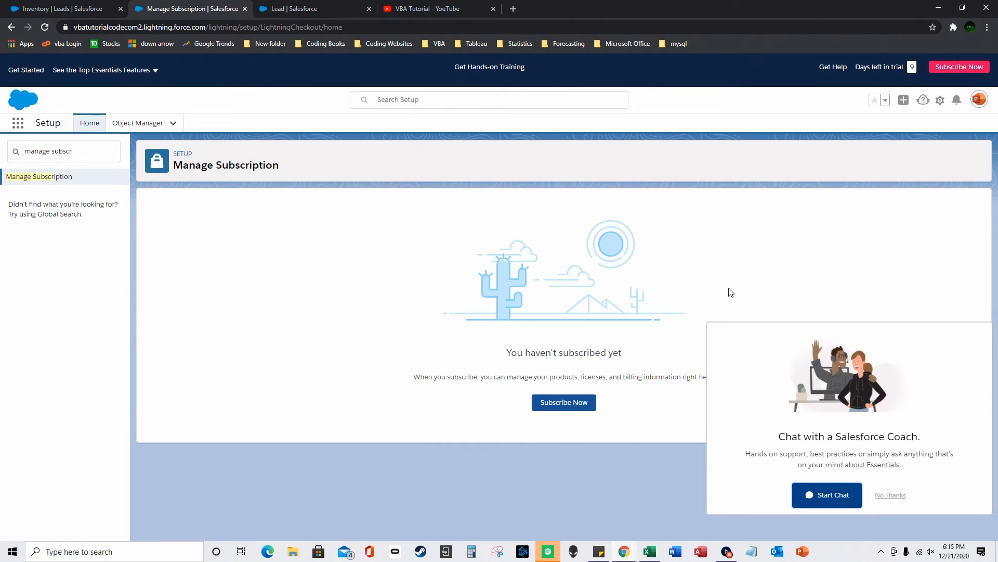
# - Decline the Salesforce Coach chat and go to the Object Manager object list
pyautogui.click(886, 495)
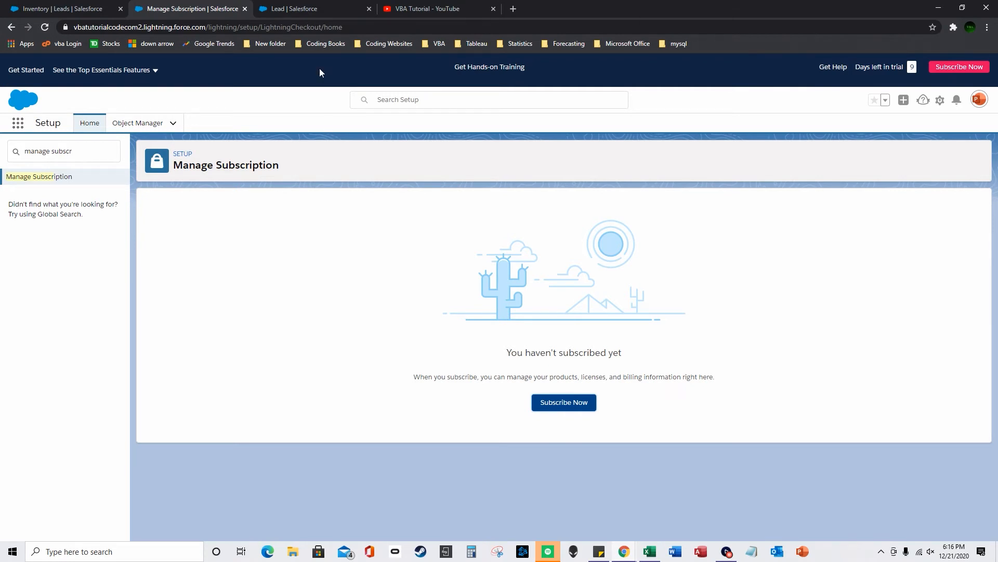
pyautogui.click(290, 7)
pyautogui.click(120, 5)
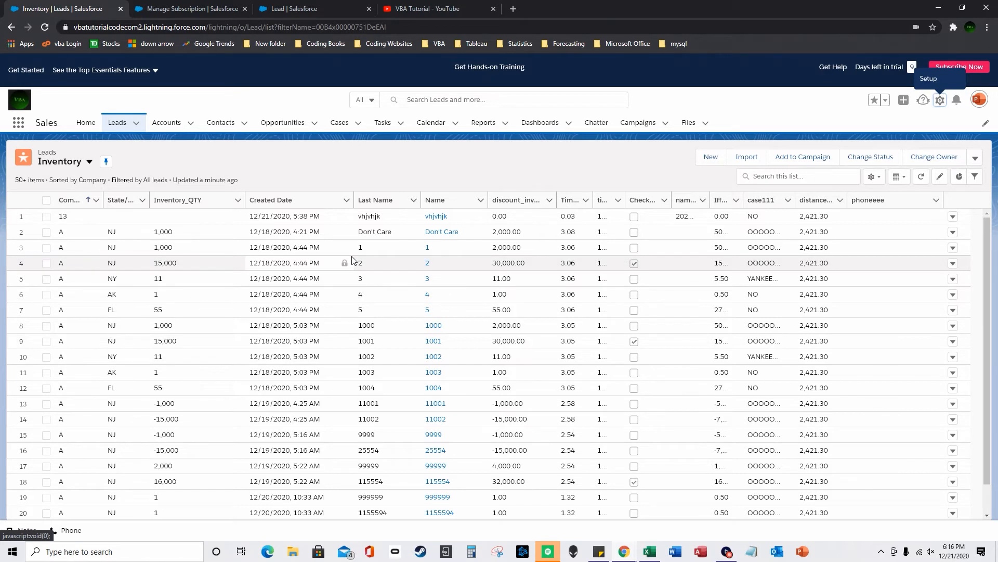
pyautogui.click(203, 6)
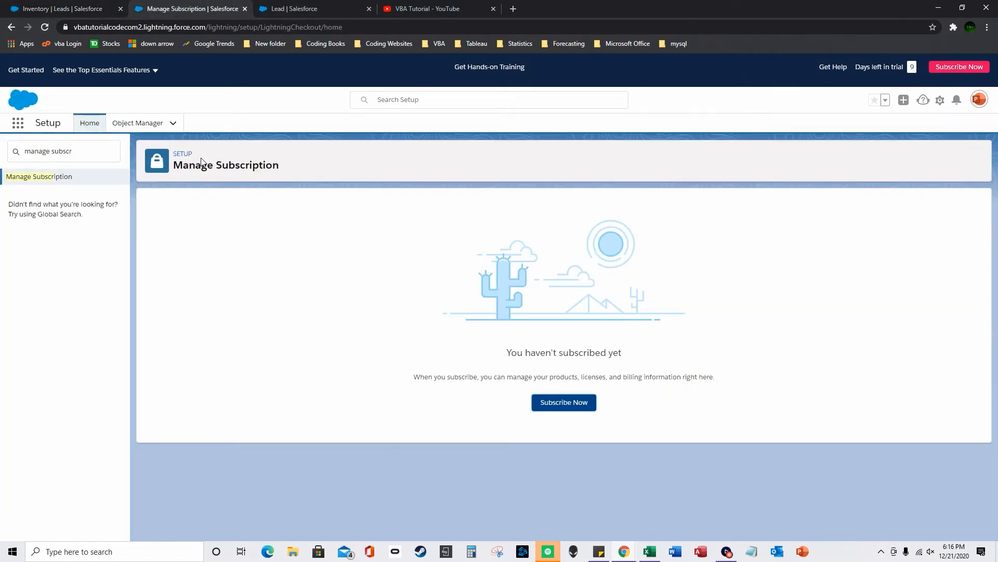
pyautogui.click(127, 123)
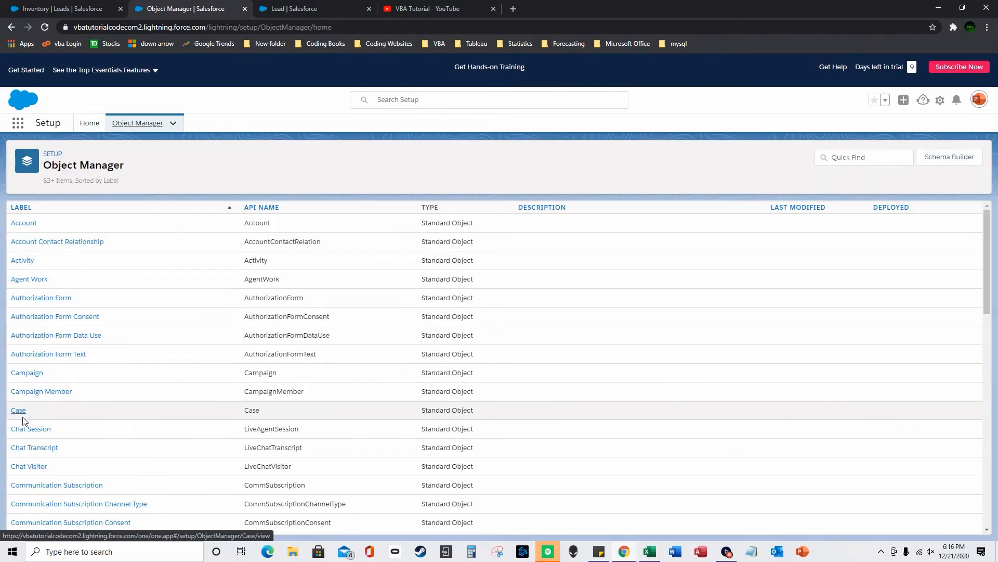
# - Start a new Text (Encrypted) custom field on the Lead object
pyautogui.scroll(-10, 40, 385)
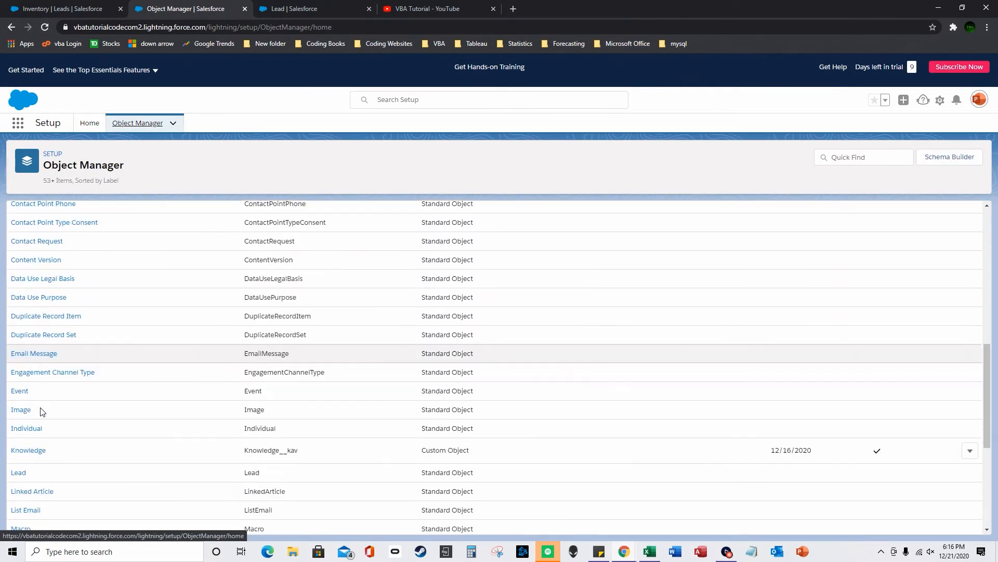
pyautogui.click(19, 386)
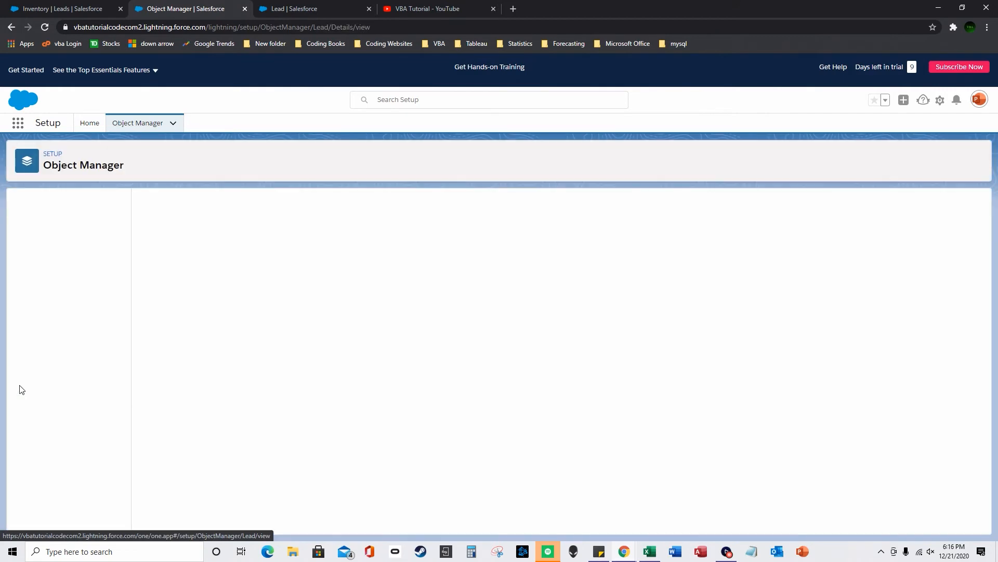
pyautogui.click(72, 225)
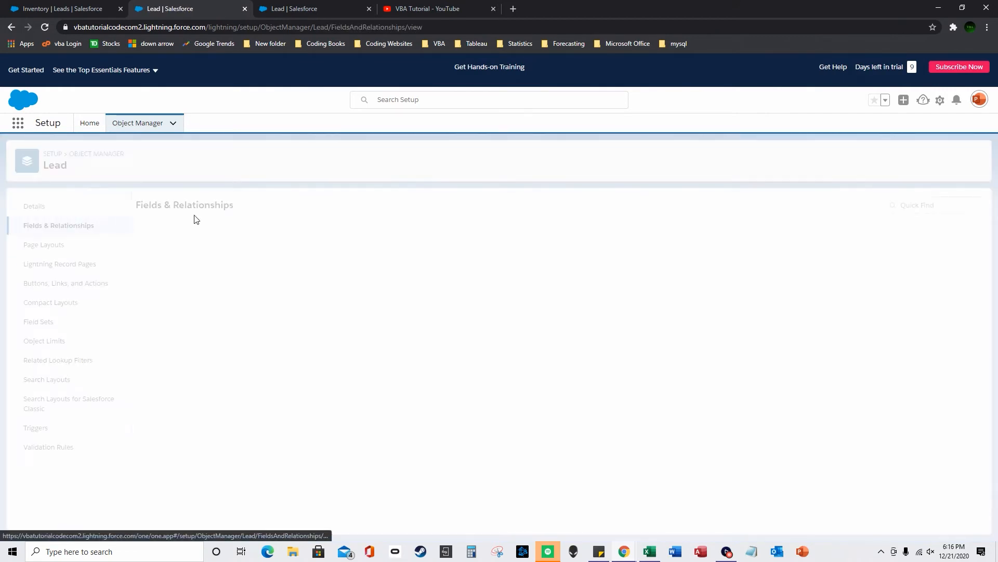
pyautogui.click(684, 204)
pyautogui.scroll(-3, 192, 474)
pyautogui.scroll(-1, 193, 474)
pyautogui.click(151, 467)
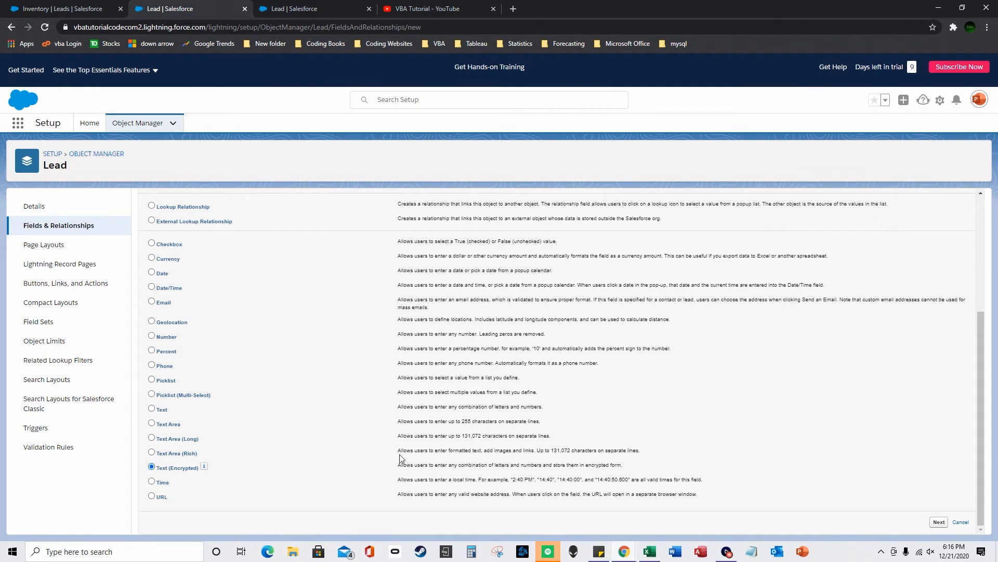
pyautogui.click(940, 521)
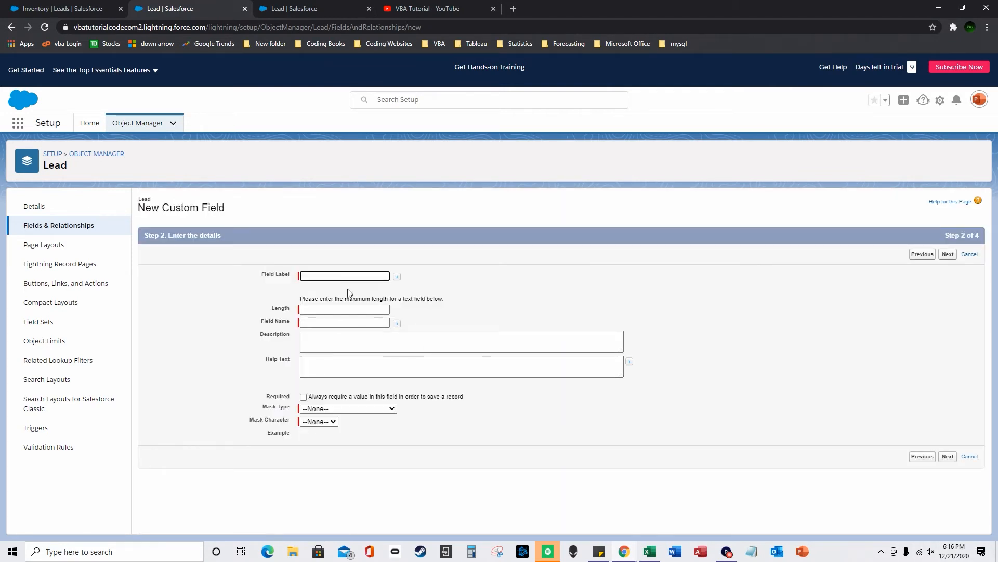
# - Set label encrypt, length 15, last-four-characters-clear masking with *, and advance to layouts
pyautogui.write('encrypt')
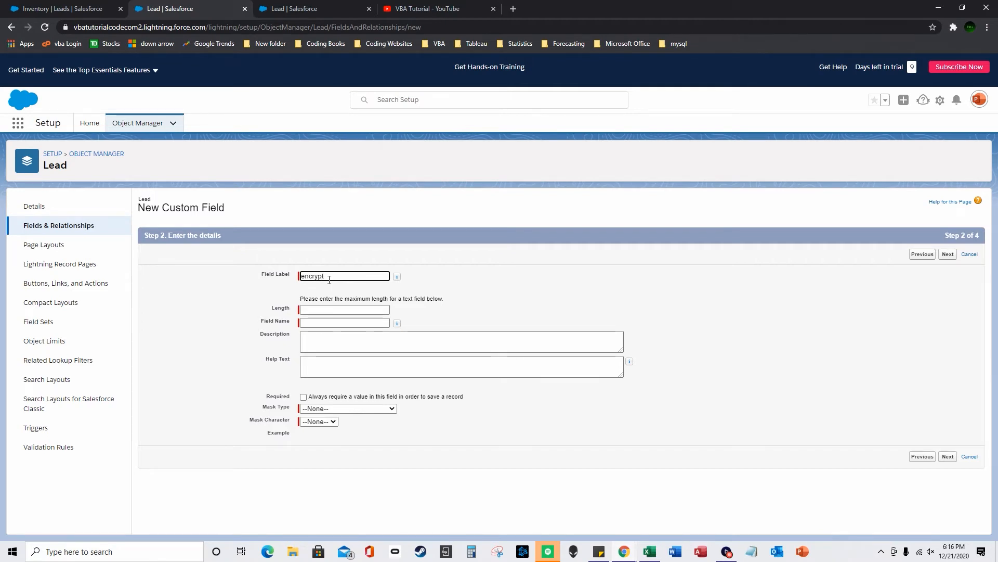
pyautogui.press('Tab')
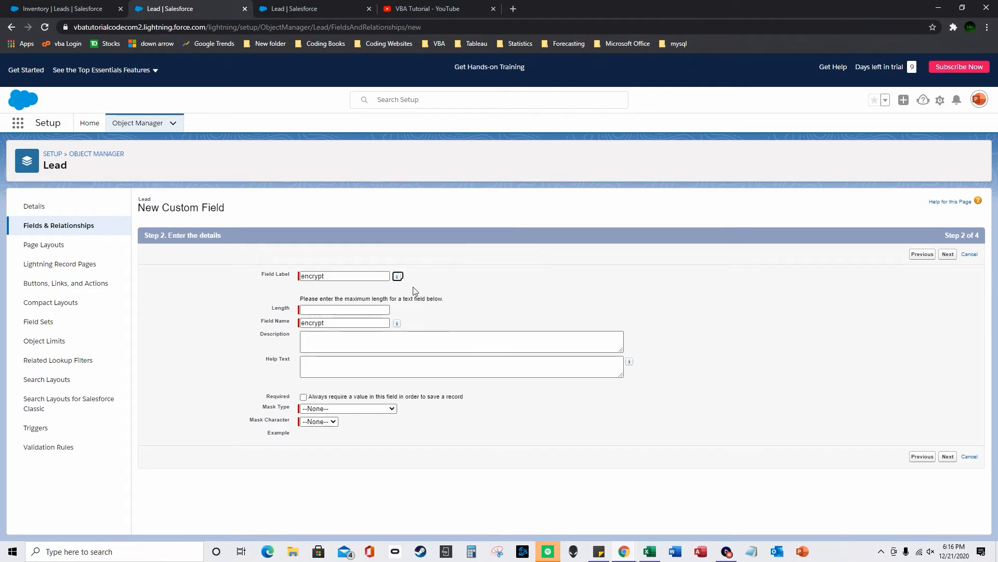
pyautogui.click(364, 409)
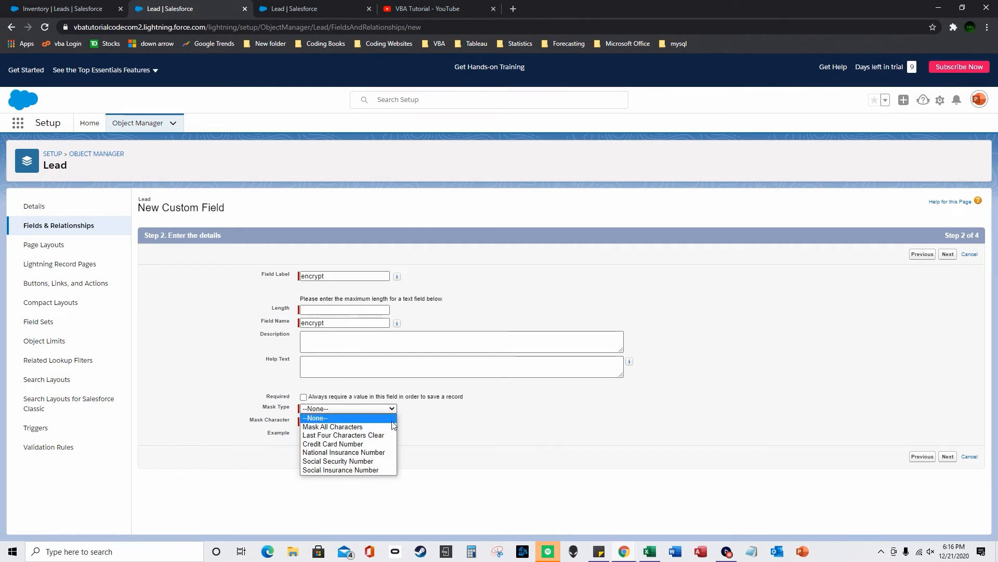
pyautogui.click(367, 435)
pyautogui.click(327, 421)
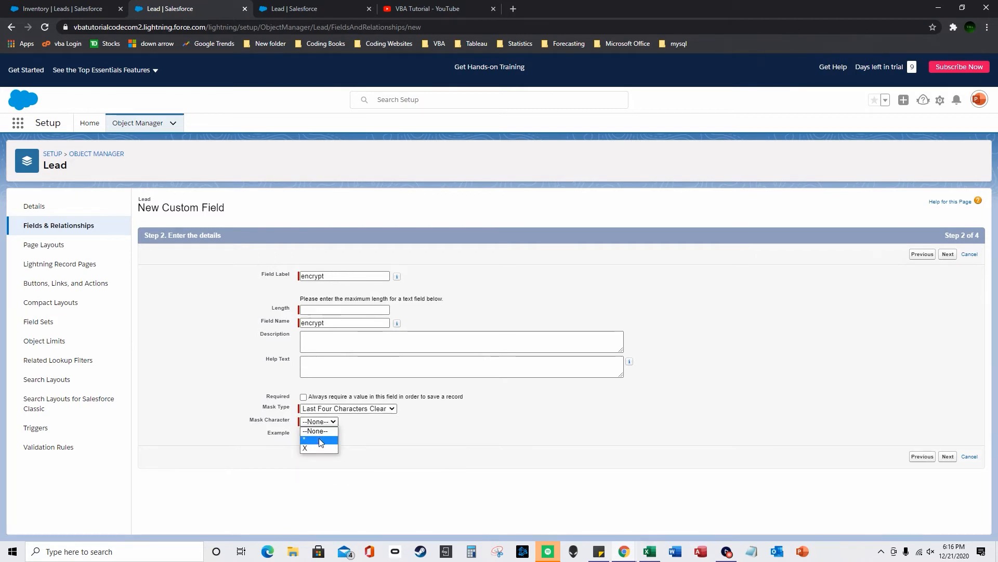
pyautogui.click(320, 440)
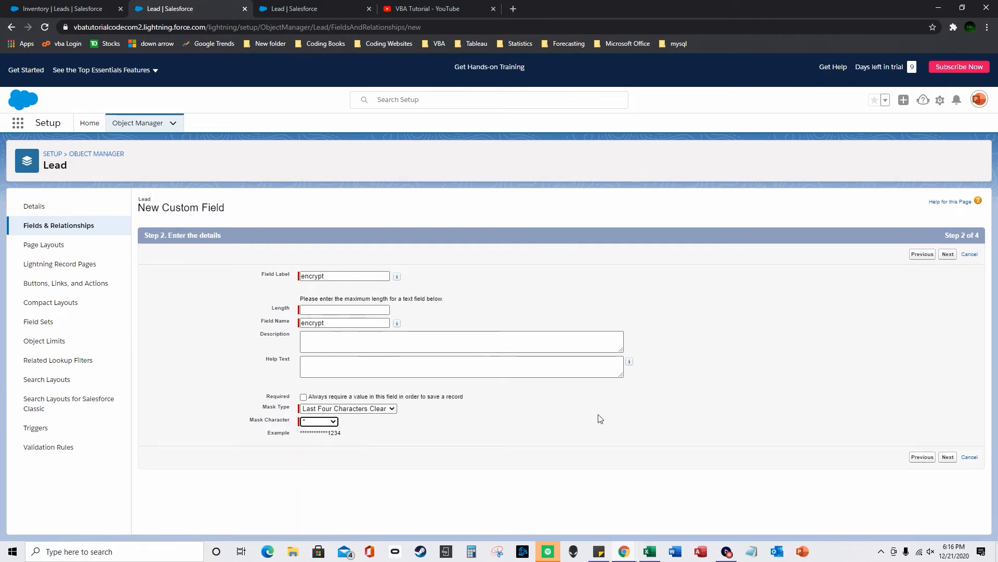
pyautogui.click(946, 457)
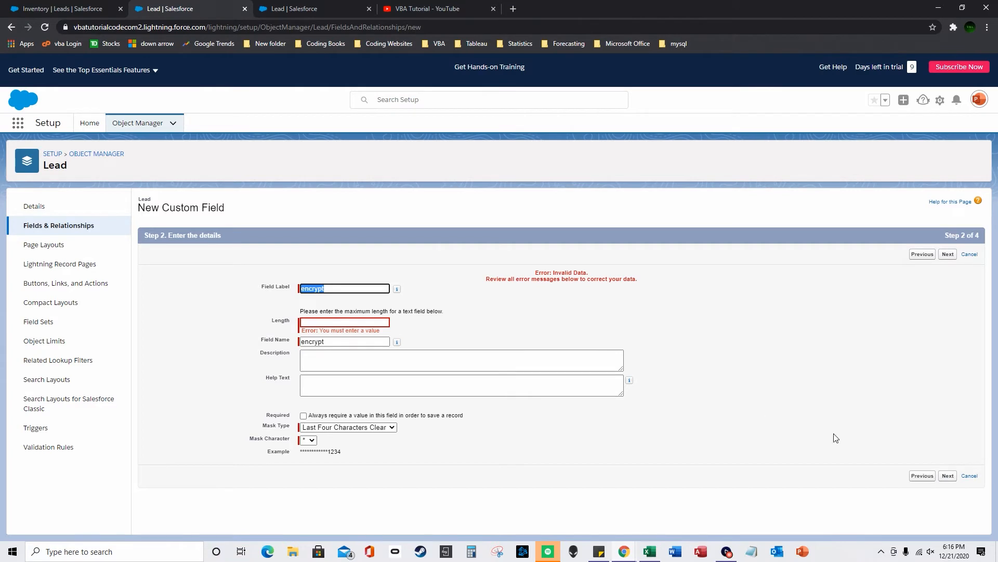
pyautogui.click(326, 322)
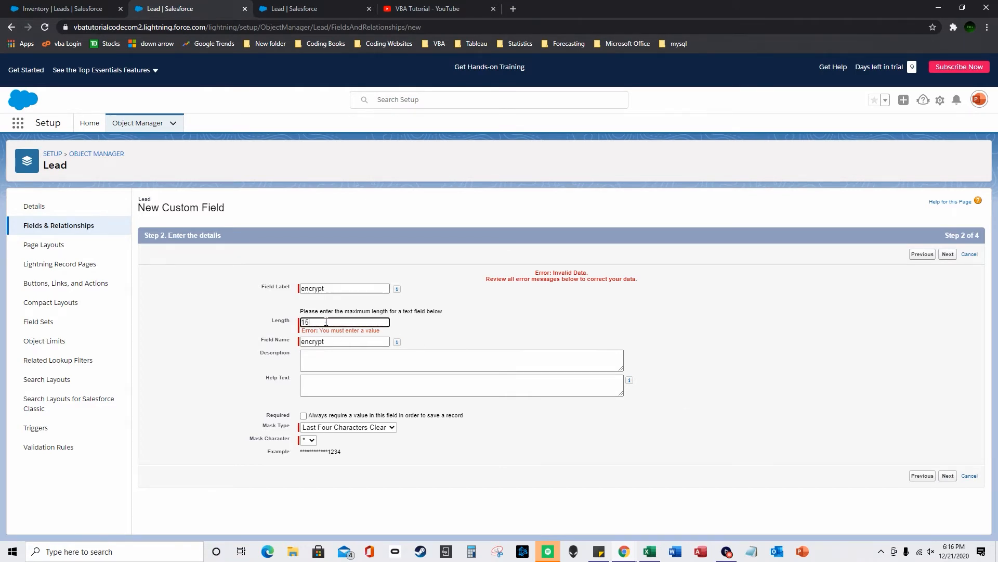
pyautogui.click(948, 475)
pyautogui.click(948, 447)
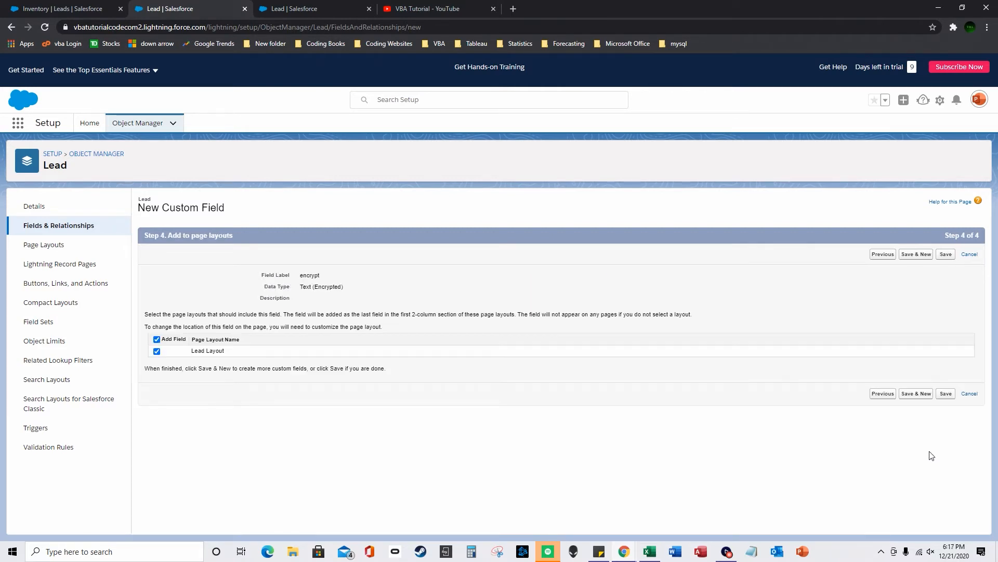
# - Save the encrypt field and open its detail page from Lead's fields list
pyautogui.click(947, 394)
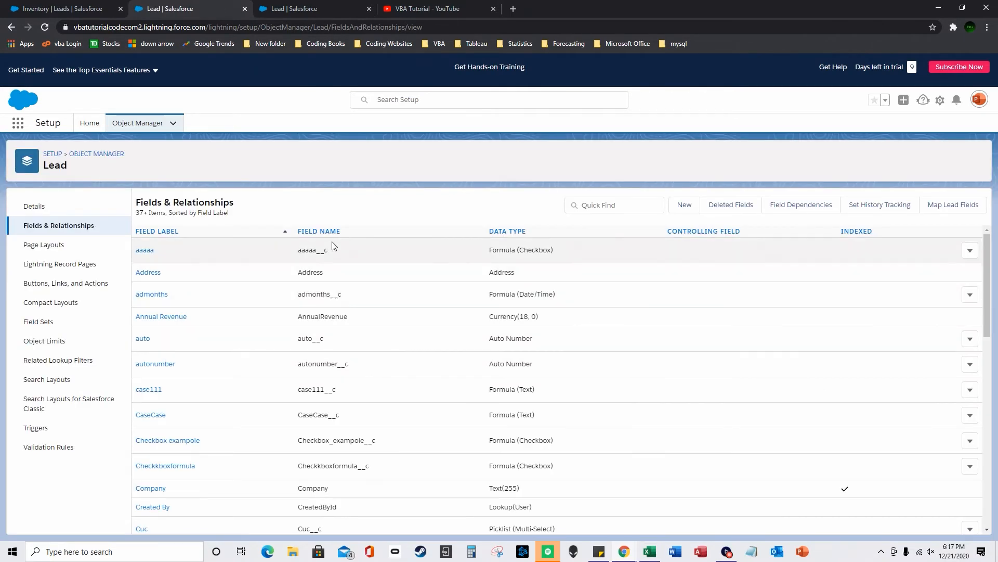
pyautogui.click(56, 9)
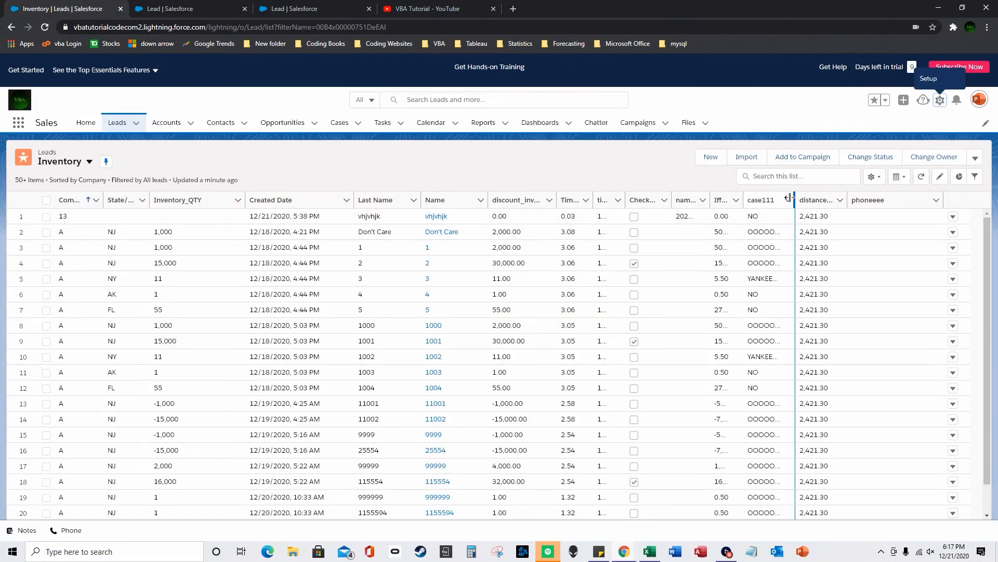
pyautogui.click(141, 6)
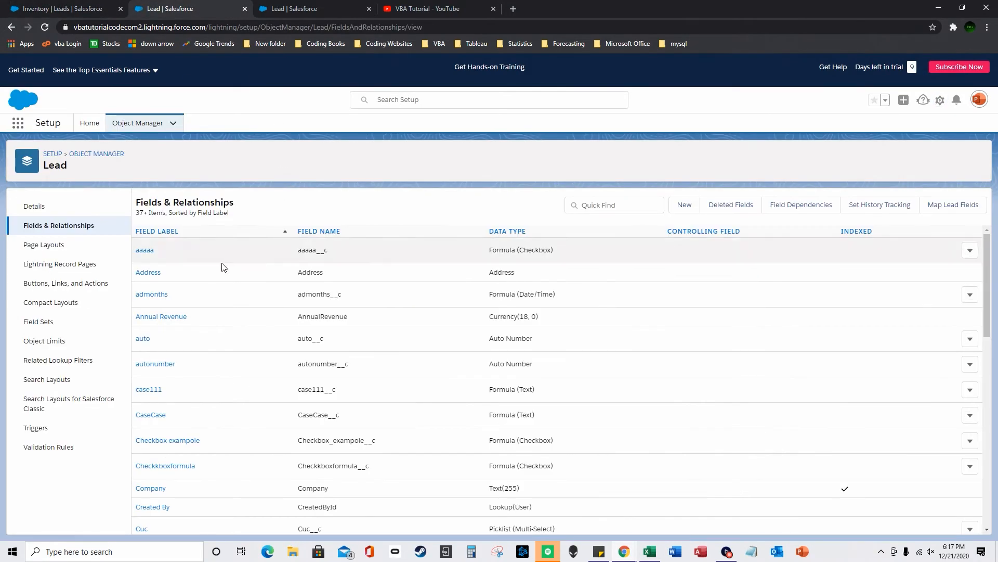
pyautogui.scroll(-5, 191, 378)
pyautogui.scroll(-3, 160, 418)
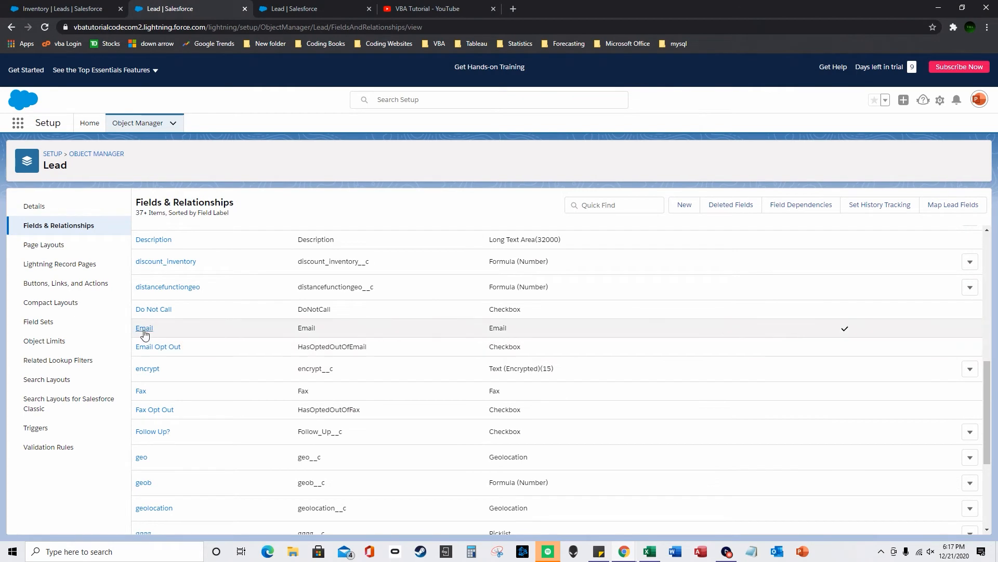
pyautogui.click(155, 378)
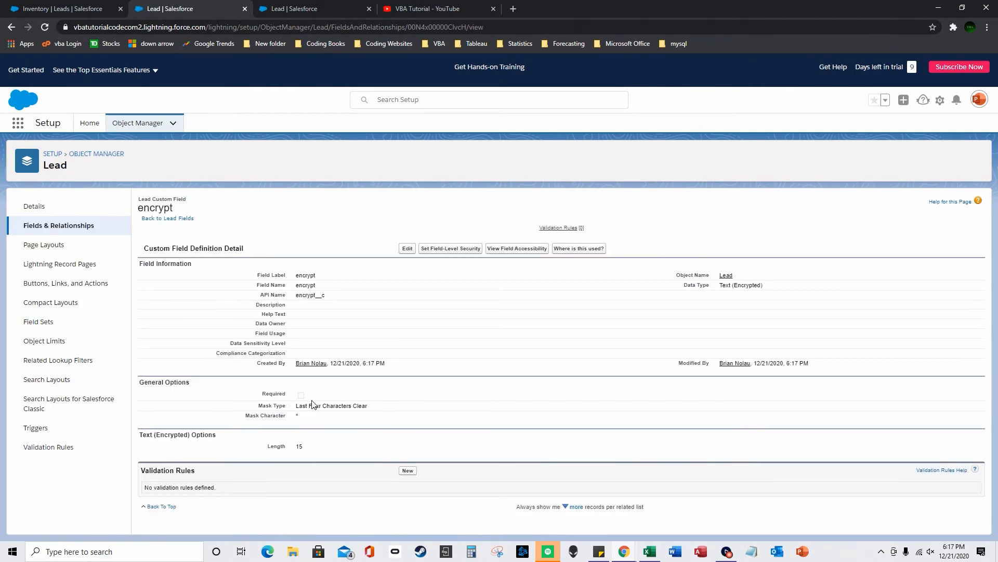
# - Replace the phoneeee column with encrypt in the Inventory list's displayed fields
pyautogui.click(55, 8)
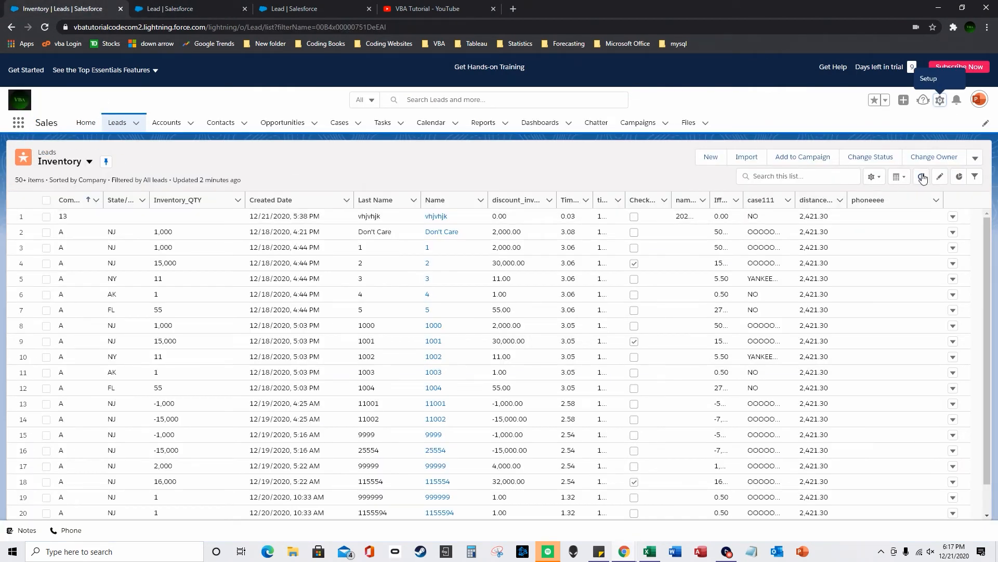
pyautogui.click(873, 176)
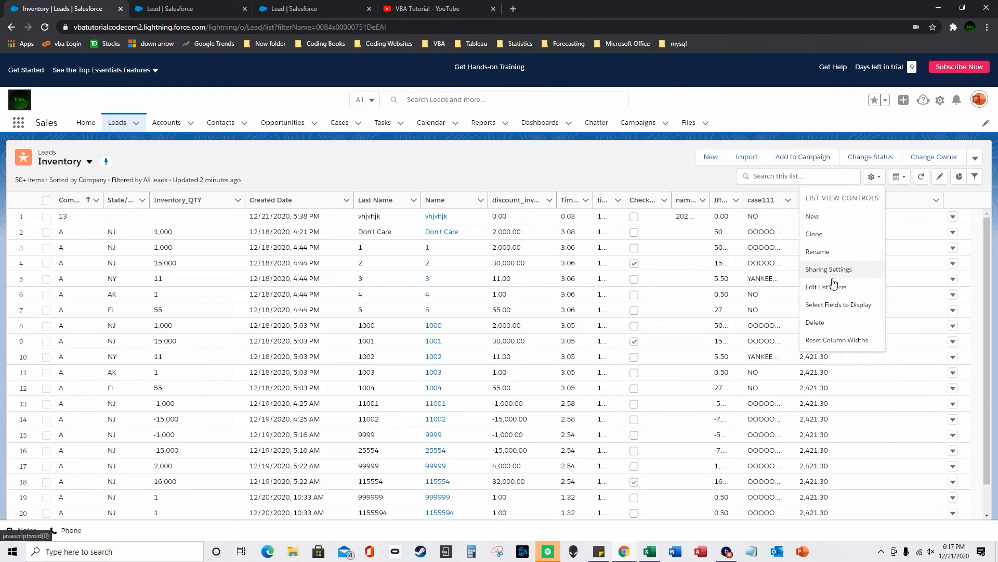
pyautogui.click(821, 324)
pyautogui.scroll(-5, 598, 312)
pyautogui.click(603, 355)
pyautogui.click(493, 280)
pyautogui.moveTo(477, 256); pyautogui.dragTo(477, 290)
pyautogui.click(453, 277)
pyautogui.click(493, 250)
pyautogui.click(645, 390)
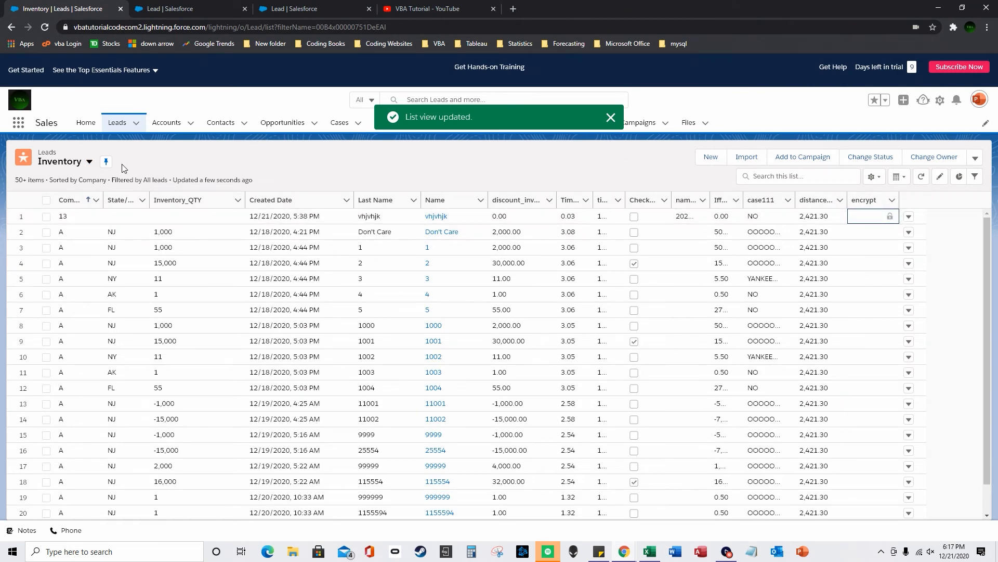
pyautogui.click(434, 217)
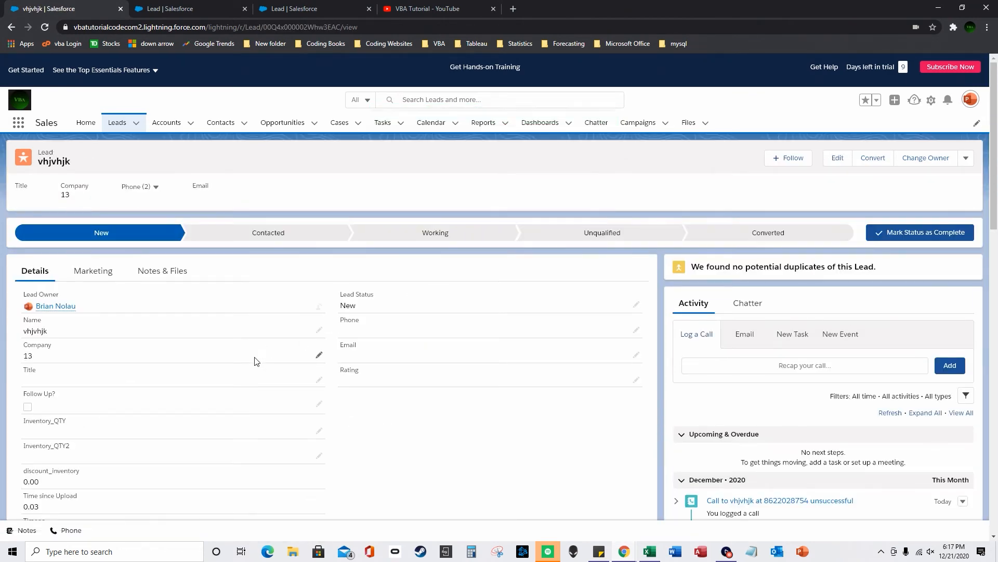
pyautogui.scroll(-10, 204, 414)
pyautogui.scroll(-5, 187, 416)
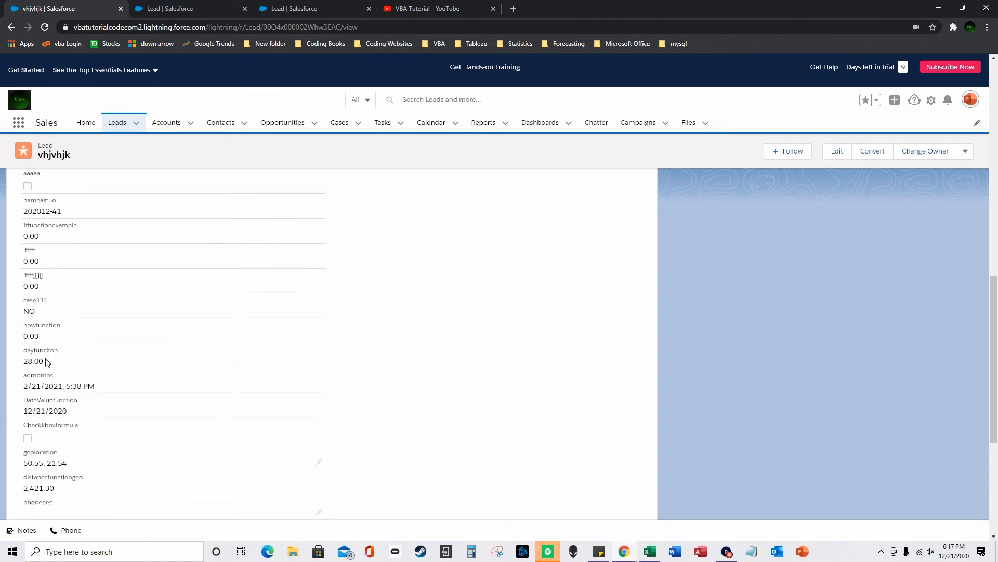
pyautogui.scroll(-3, 61, 460)
pyautogui.scroll(4, 73, 349)
pyautogui.scroll(15, 329, 315)
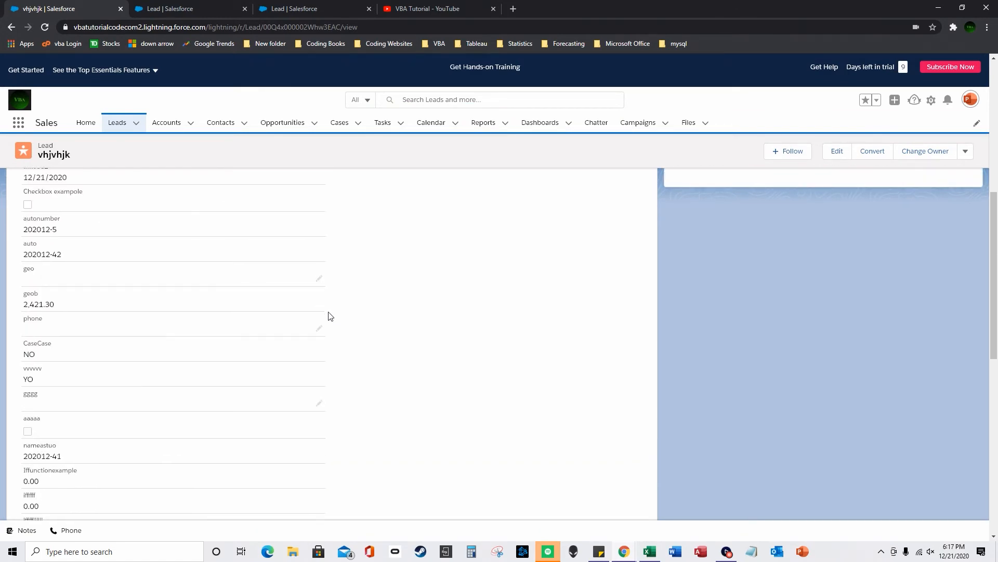
pyautogui.scroll(-3, 281, 350)
pyautogui.scroll(-5, 280, 350)
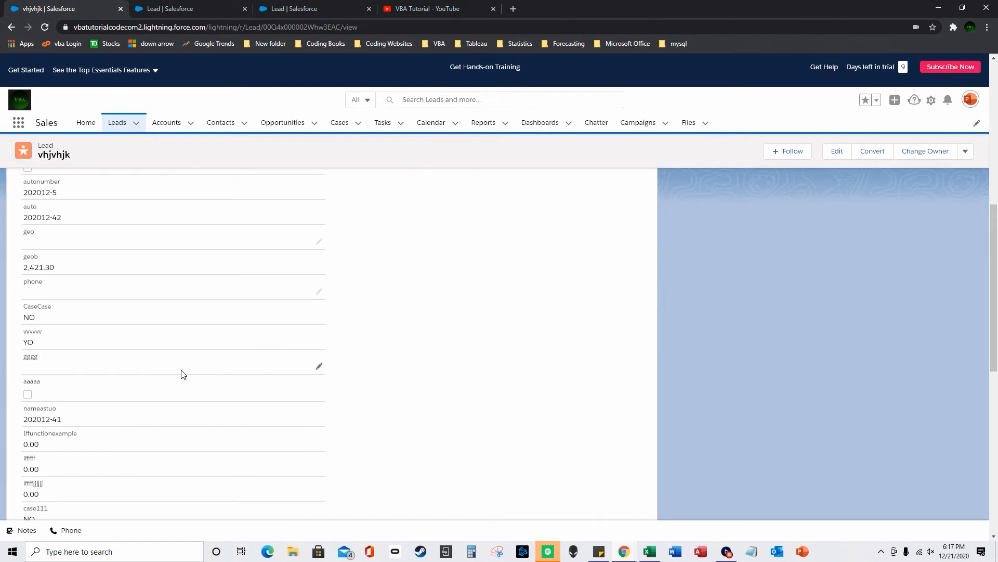
pyautogui.hotkey('ctrl', 'f')
pyautogui.write('encr')
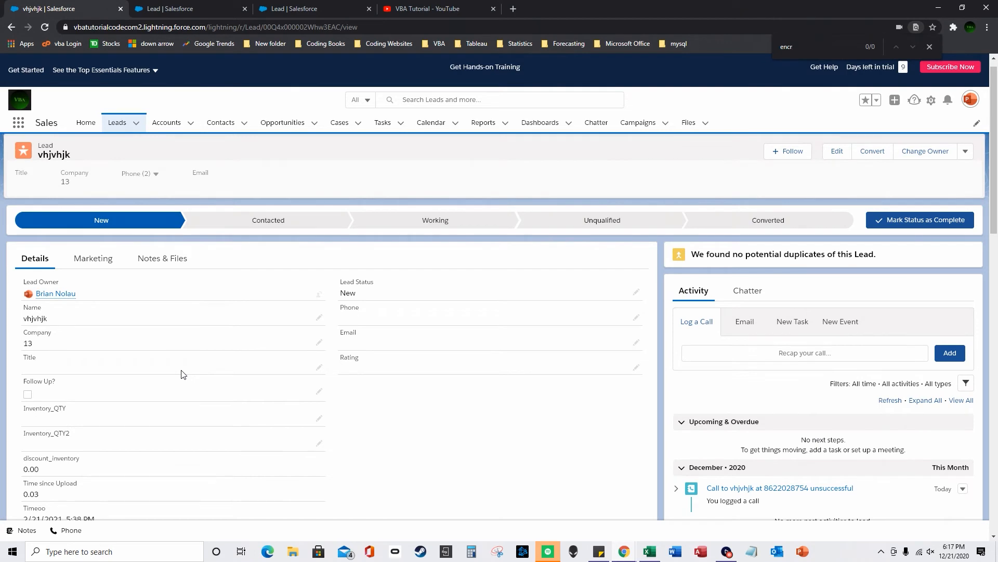
pyautogui.press('BackSpace')
pyautogui.press('BackSpace')
pyautogui.press('BackSpace')
pyautogui.press('BackSpace')
pyautogui.click(11, 27)
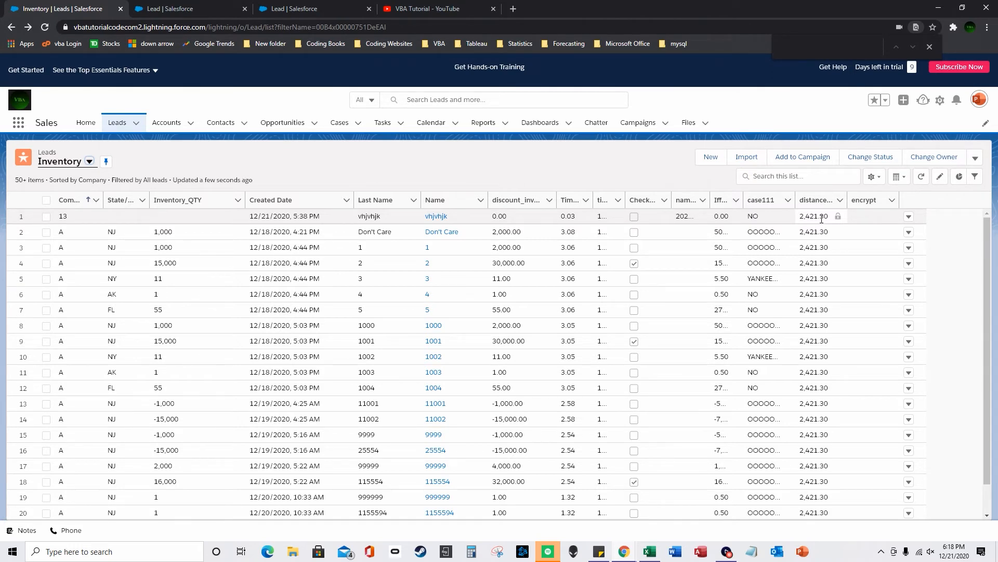
pyautogui.click(217, 8)
pyautogui.click(33, 225)
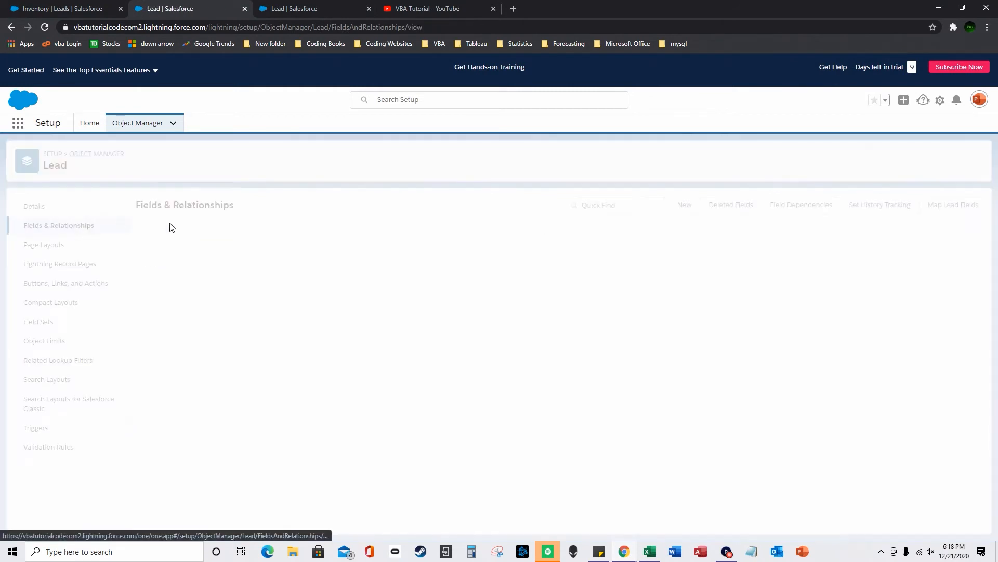
pyautogui.click(683, 205)
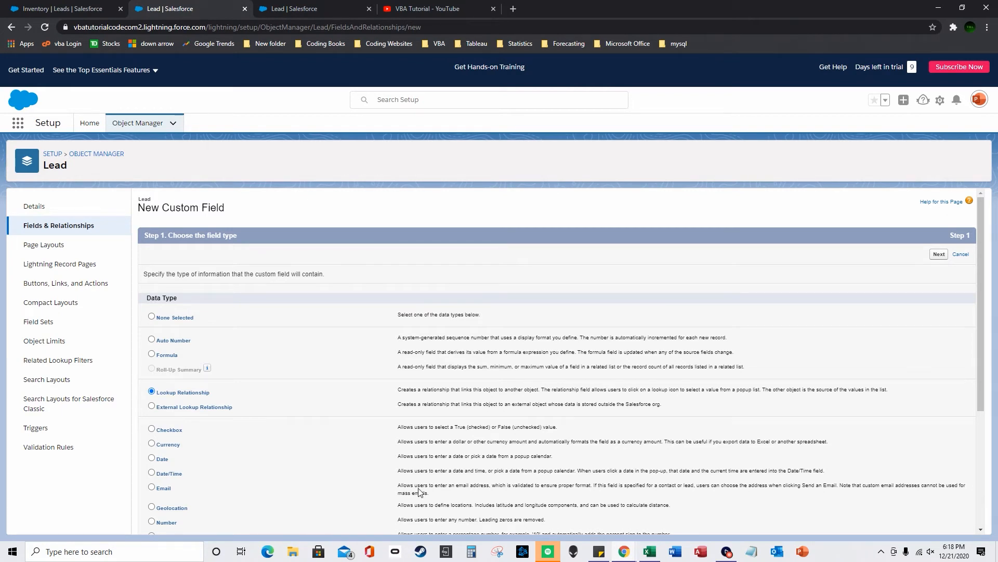
pyautogui.click(268, 11)
pyautogui.click(63, 10)
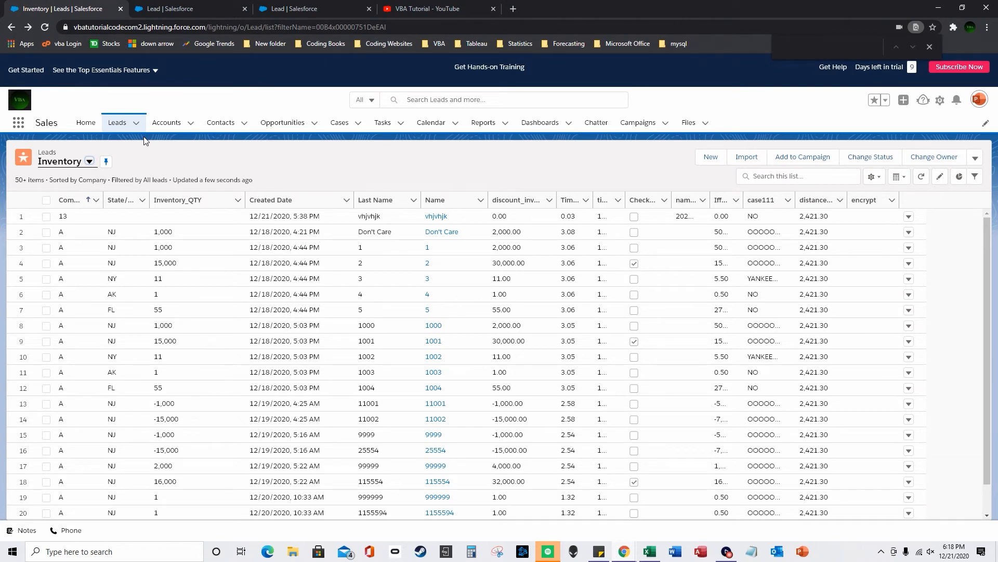
# - Open contact bbbbb from Contacts and edit its Account Name
pyautogui.click(221, 124)
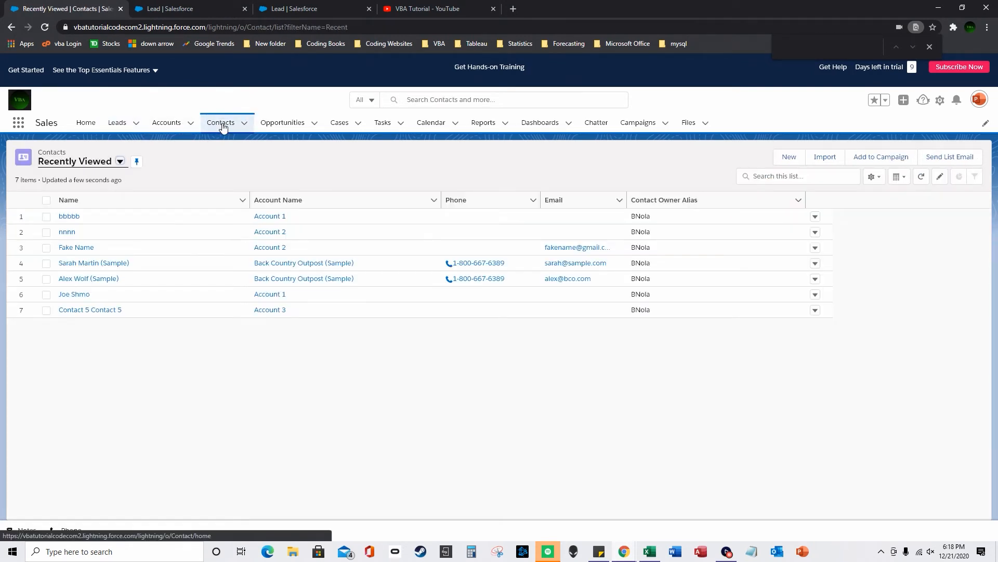
pyautogui.click(70, 217)
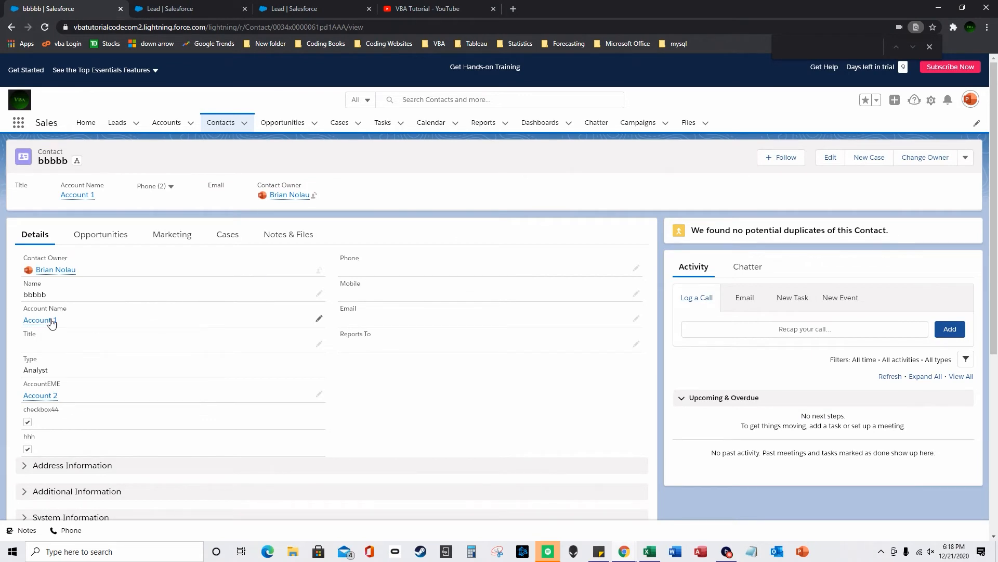
pyautogui.moveTo(49, 325)
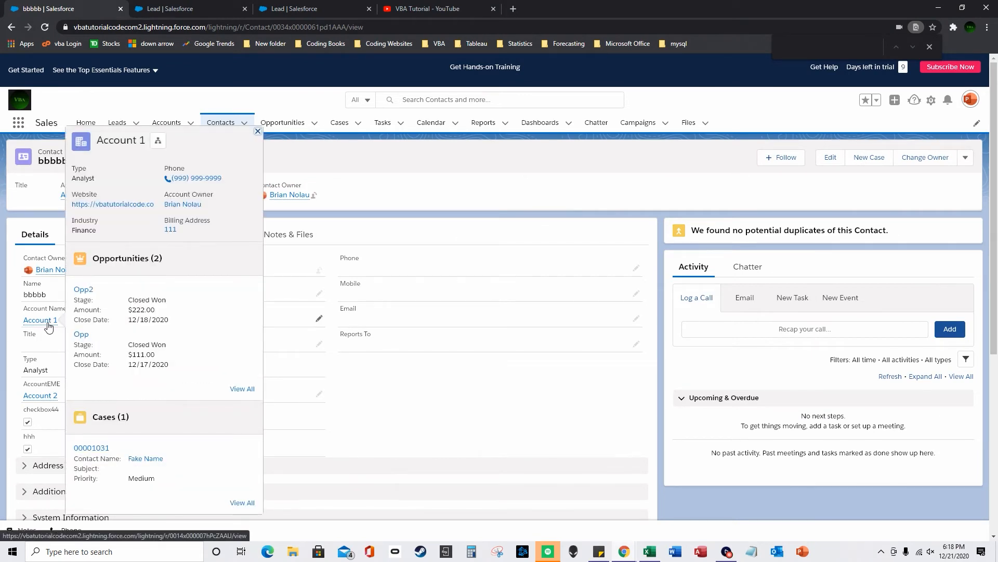
pyautogui.click(318, 318)
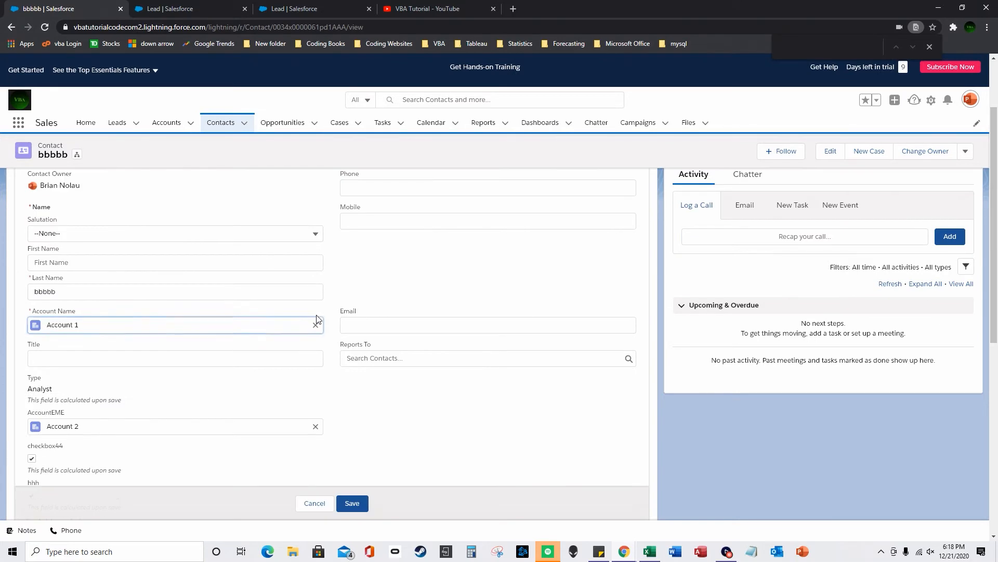
# - Remove Account 1 from Account Name, leaving the field blank
pyautogui.click(316, 325)
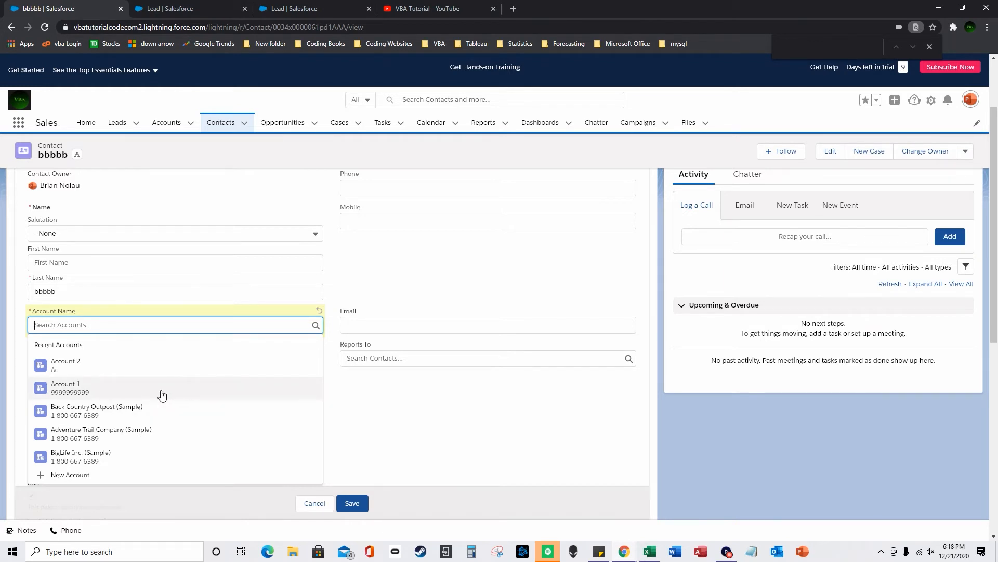
pyautogui.write('a')
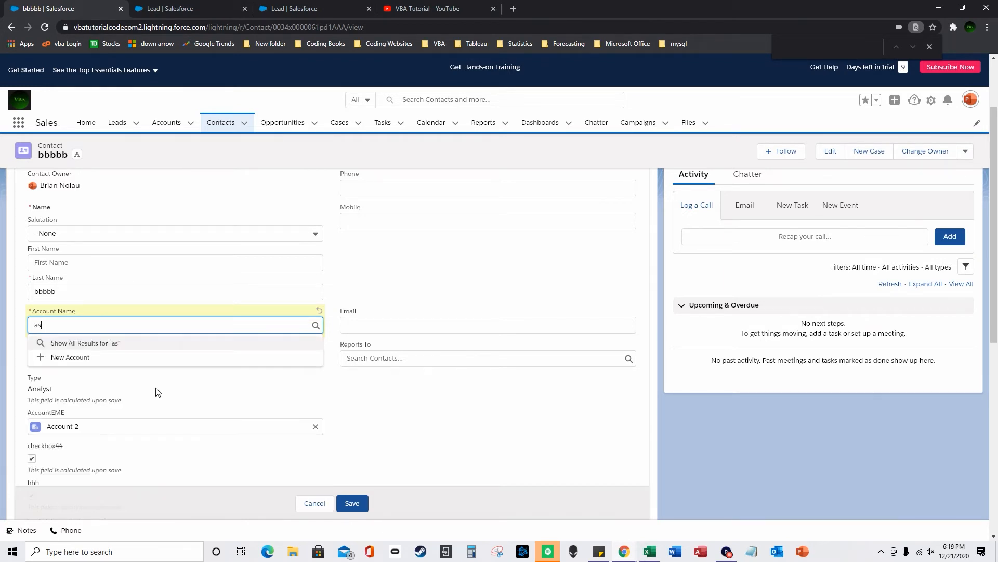
pyautogui.write('cc')
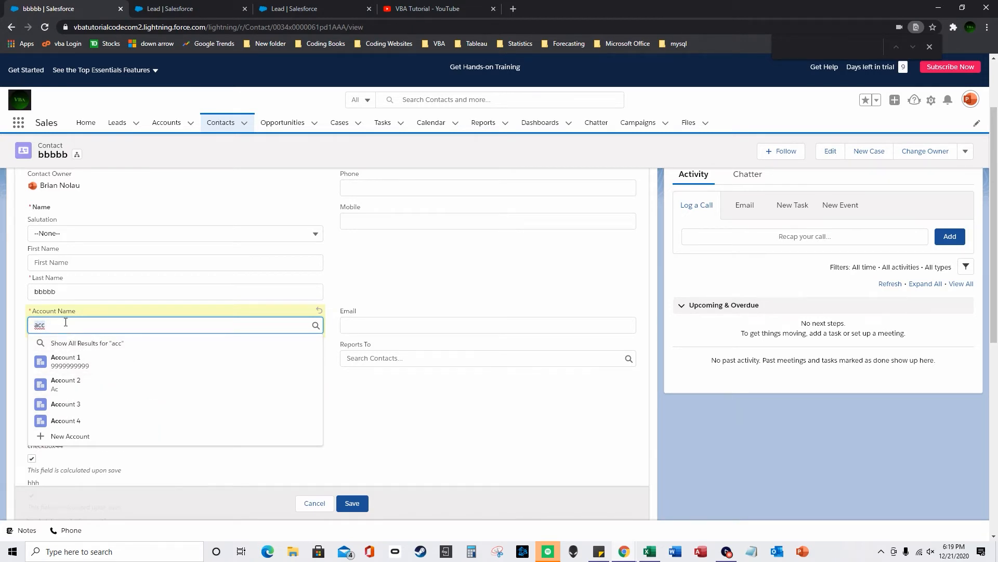
pyautogui.press('BackSpace')
pyautogui.press('BackSpace')
pyautogui.press('BackSpace')
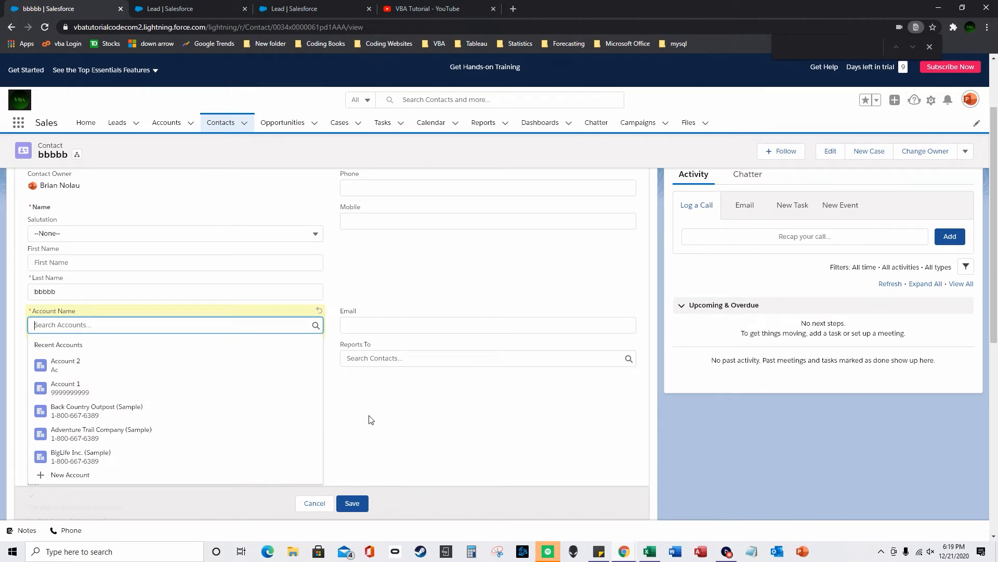
pyautogui.click(358, 424)
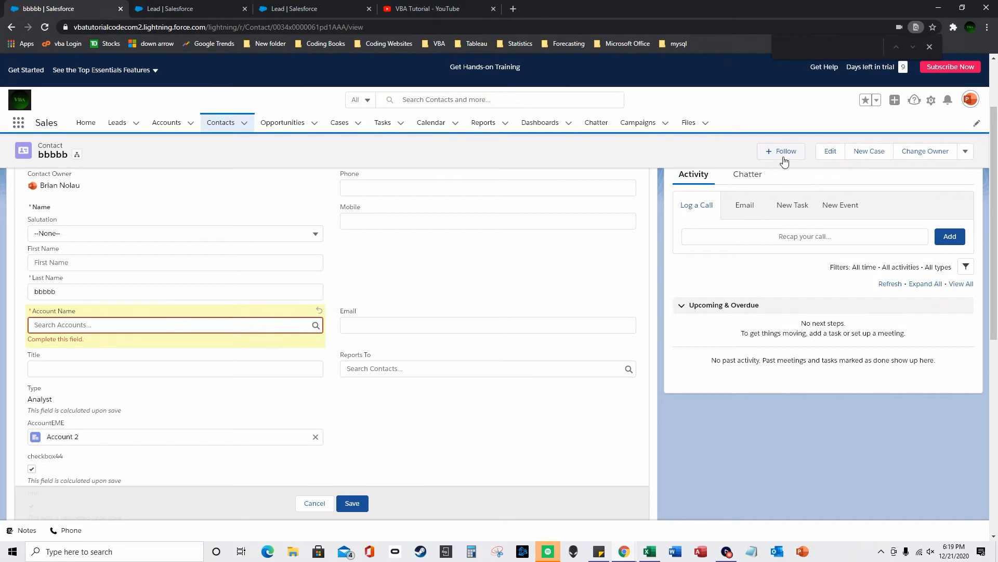
pyautogui.click(970, 99)
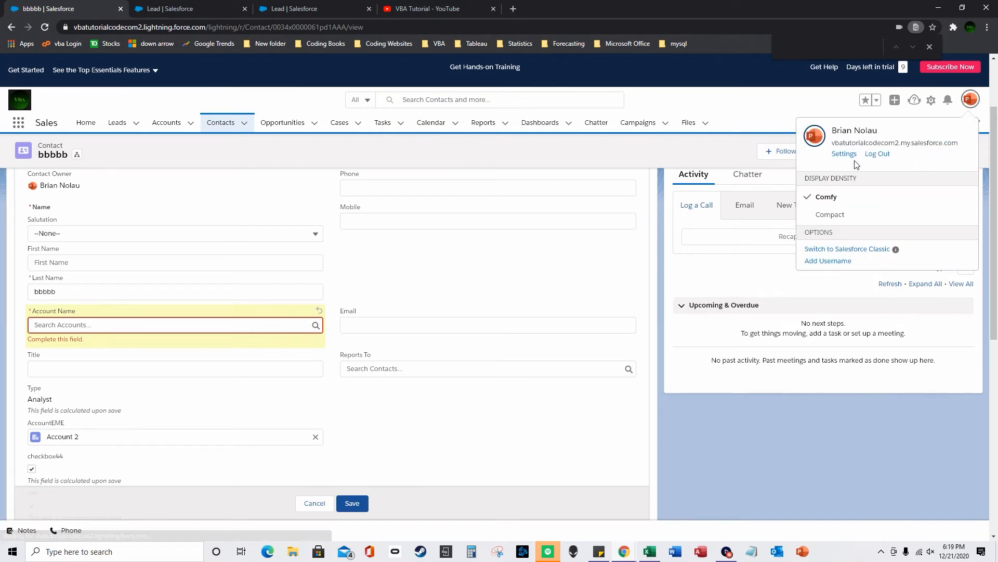
# - Switch to Salesforce Classic, discard the unsaved edit, and open Lead Assignment Rules via Quick Find 'lead as'
pyautogui.click(868, 250)
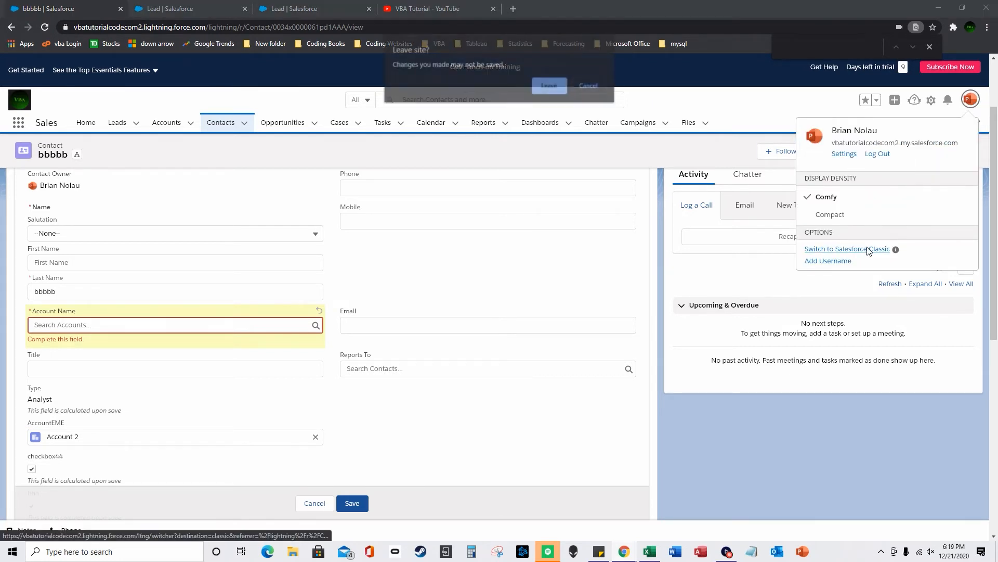
pyautogui.click(550, 86)
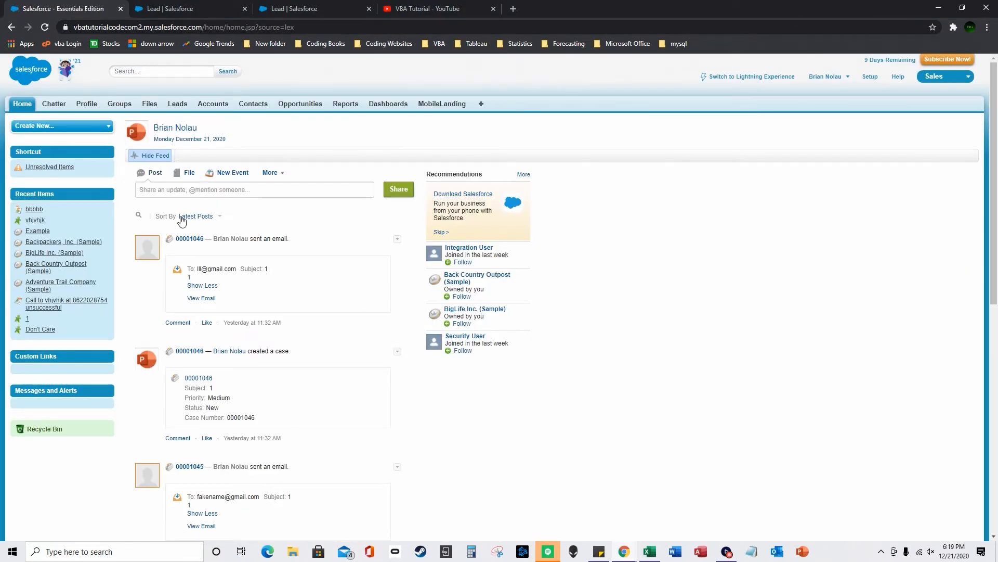
pyautogui.click(874, 78)
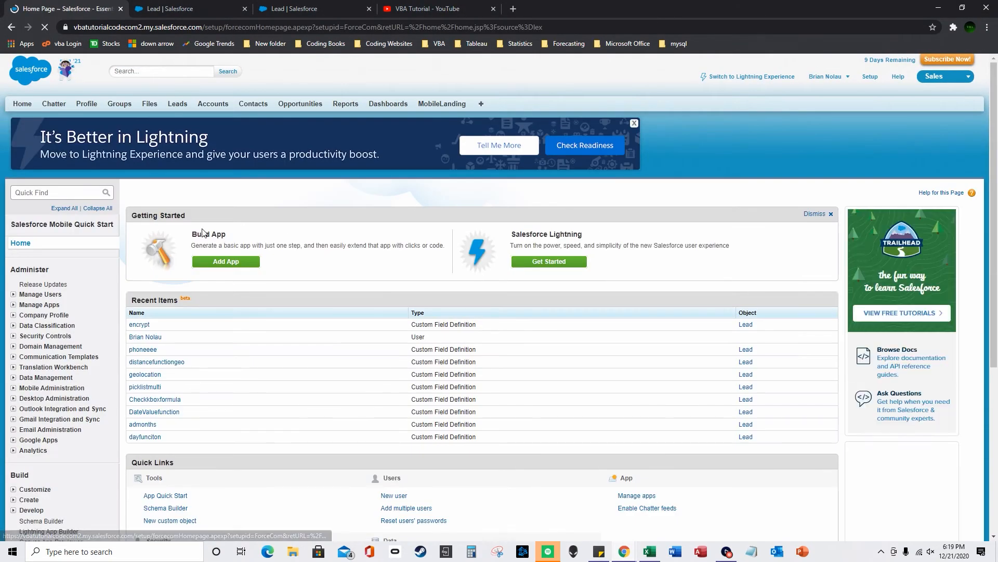
pyautogui.click(45, 192)
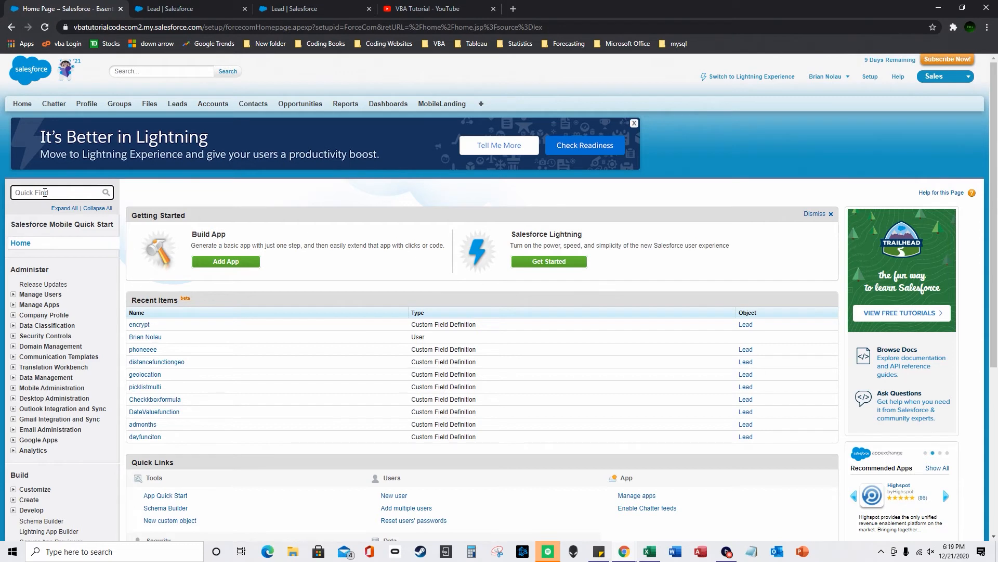
pyautogui.write('lead')
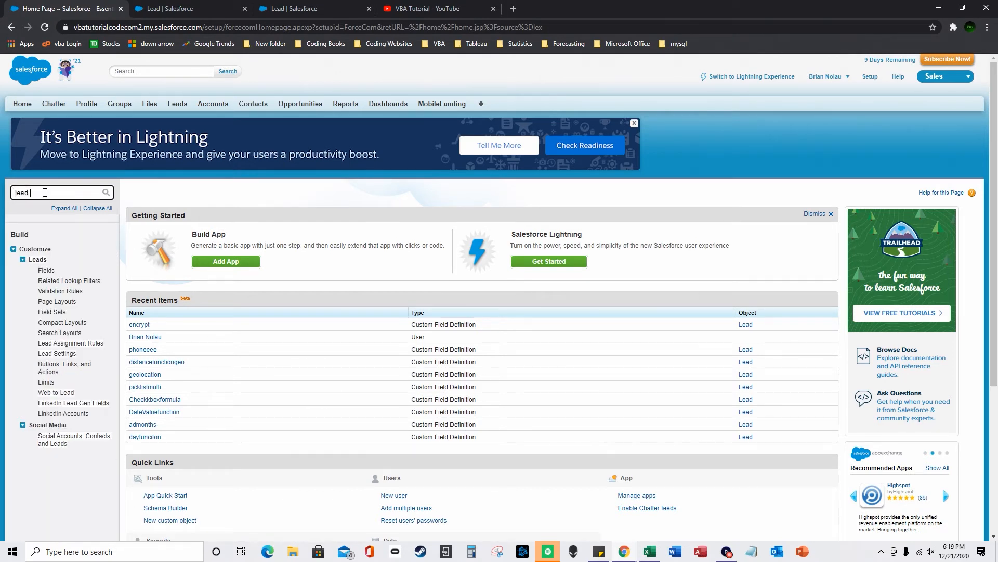
pyautogui.write(' as')
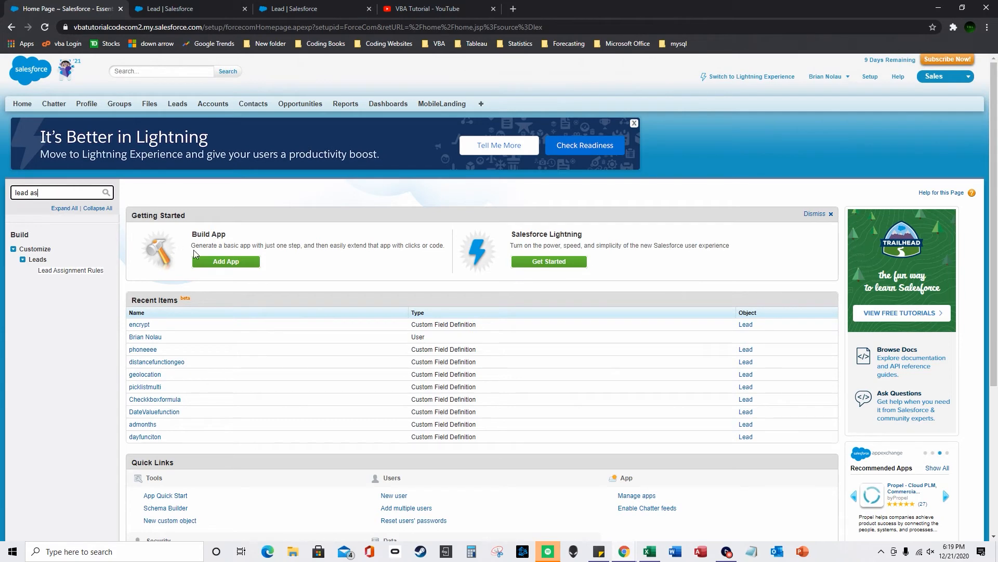
pyautogui.click(86, 270)
# - Open Lead Assignment Rule 222 and edit its State/Province VBA rule entry
pyautogui.click(235, 296)
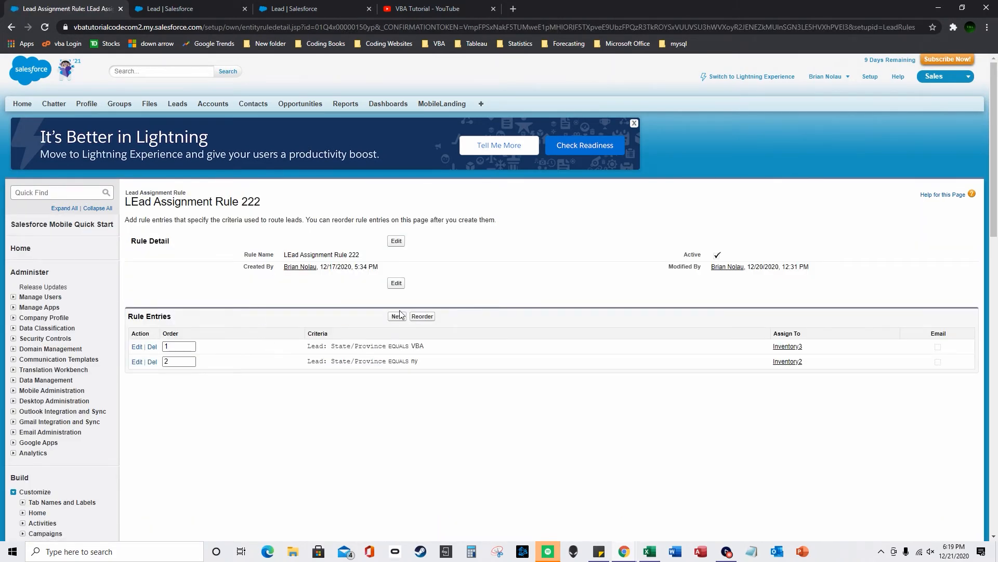
pyautogui.click(397, 283)
pyautogui.click(416, 306)
pyautogui.click(139, 346)
pyautogui.scroll(-2, 419, 337)
# - Replace the Inventory3 queue with Inventory2 in the rule entry, then return to Lightning Experience
pyautogui.click(343, 326)
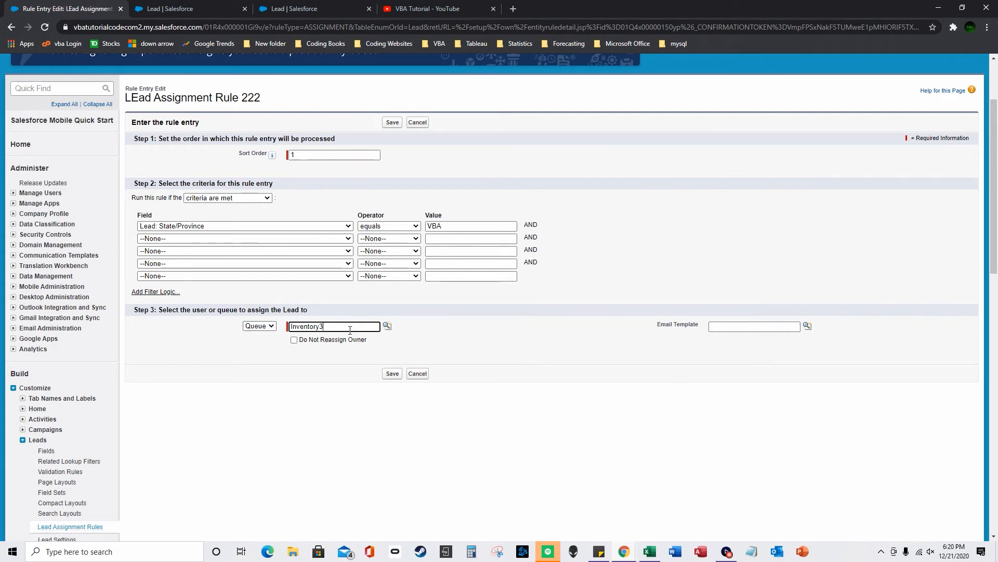
pyautogui.click(387, 328)
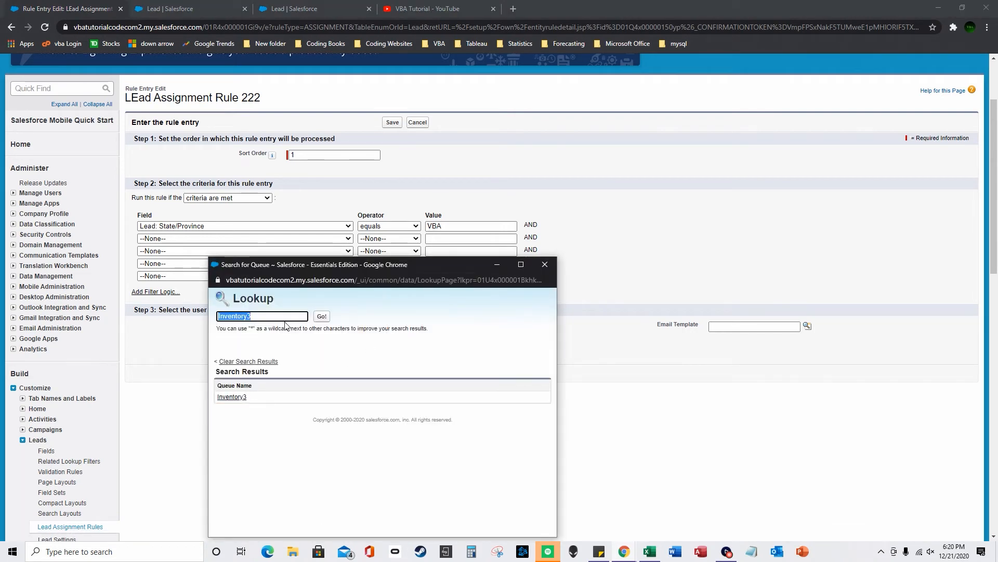
pyautogui.click(545, 264)
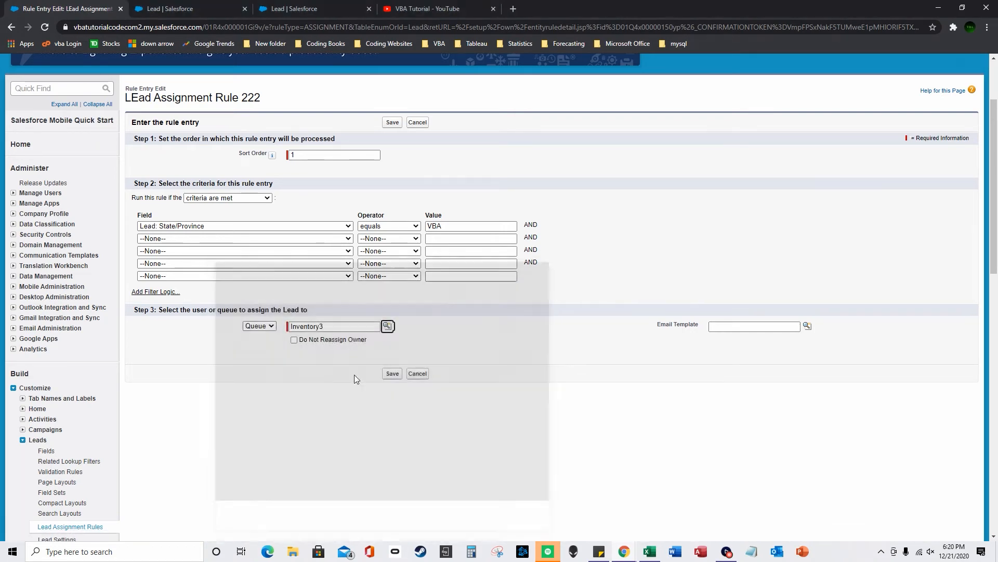
pyautogui.press('BackSpace')
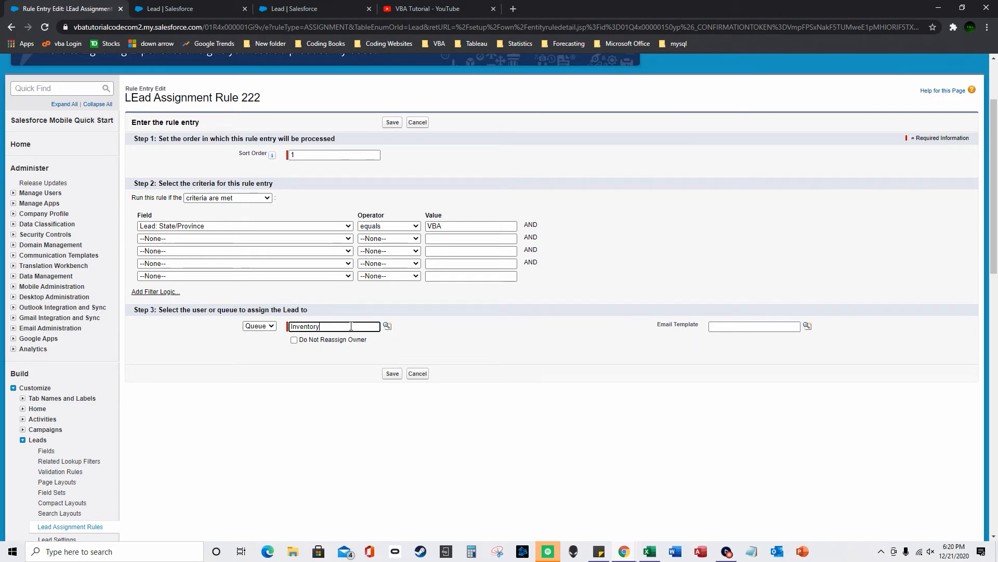
pyautogui.scroll(1, 360, 330)
pyautogui.moveTo(336, 360); pyautogui.dragTo(258, 367)
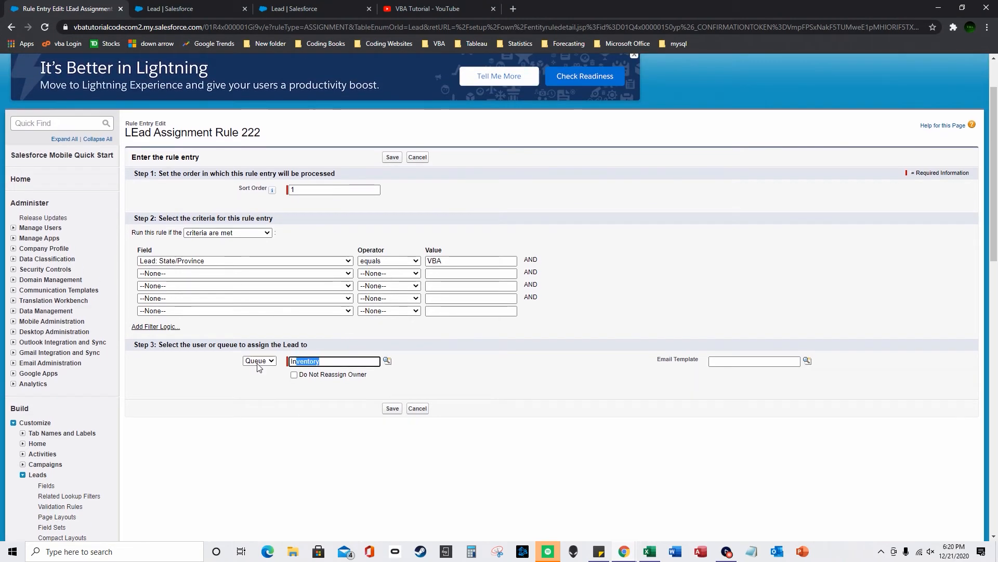
pyautogui.press('BackSpace')
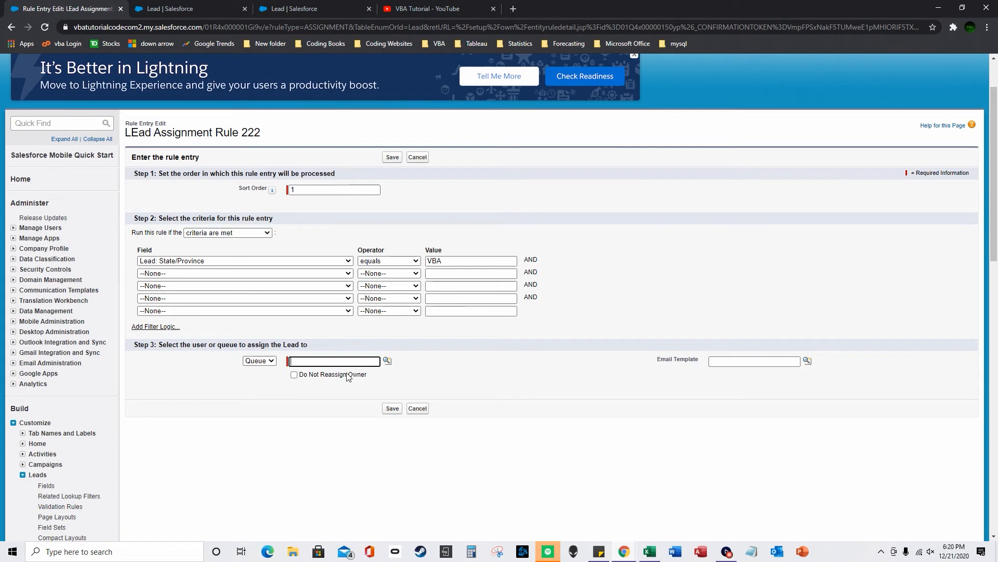
pyautogui.click(387, 361)
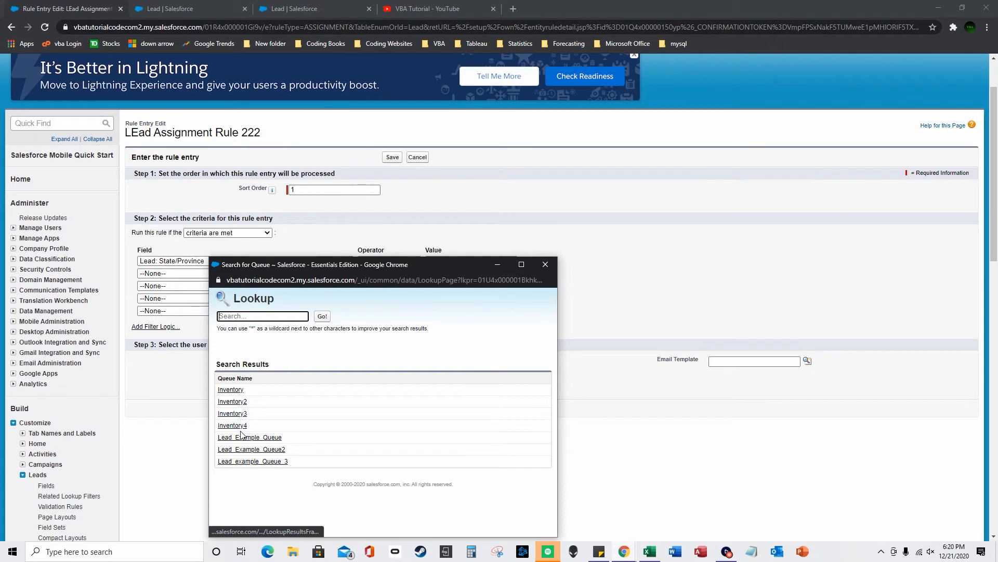
pyautogui.click(245, 402)
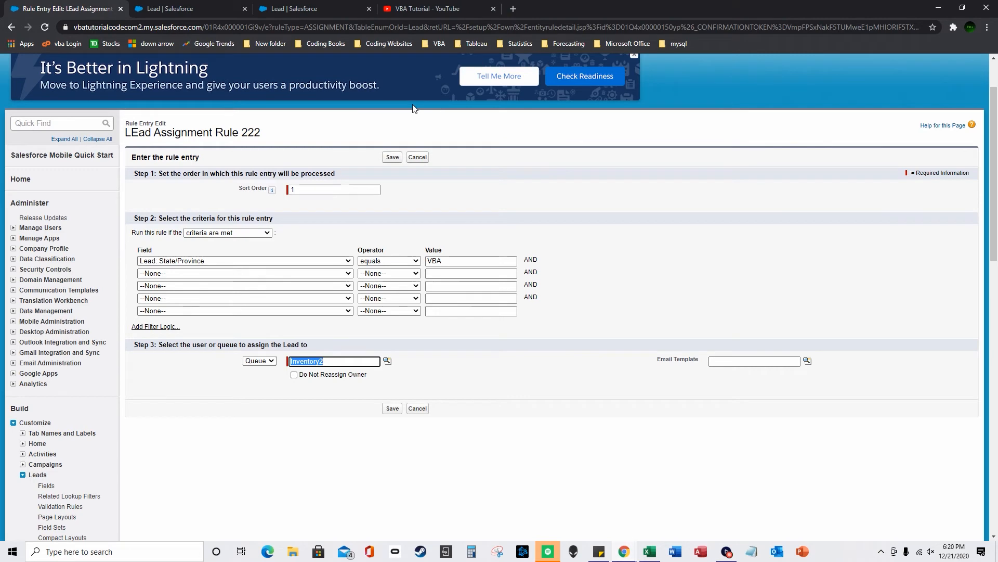
pyautogui.scroll(1, 196, 163)
pyautogui.click(747, 76)
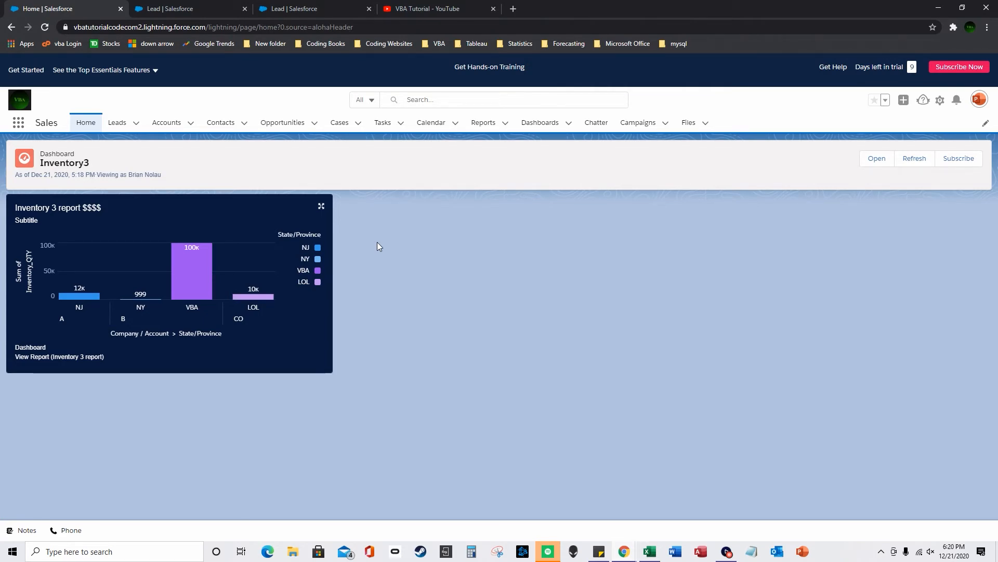
# - Open contact bbbbb from Contacts and review its Related Accounts
pyautogui.click(166, 124)
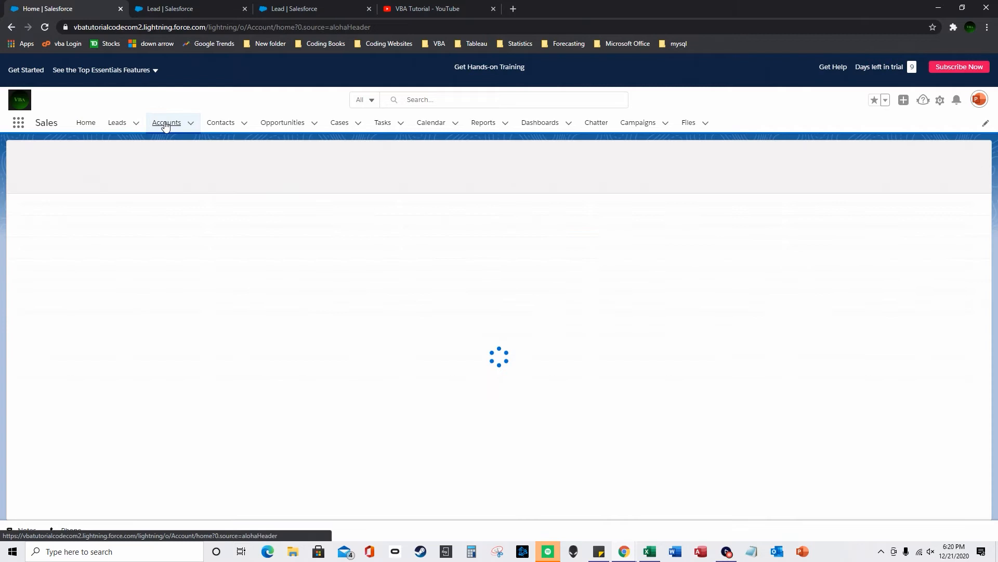
pyautogui.click(219, 125)
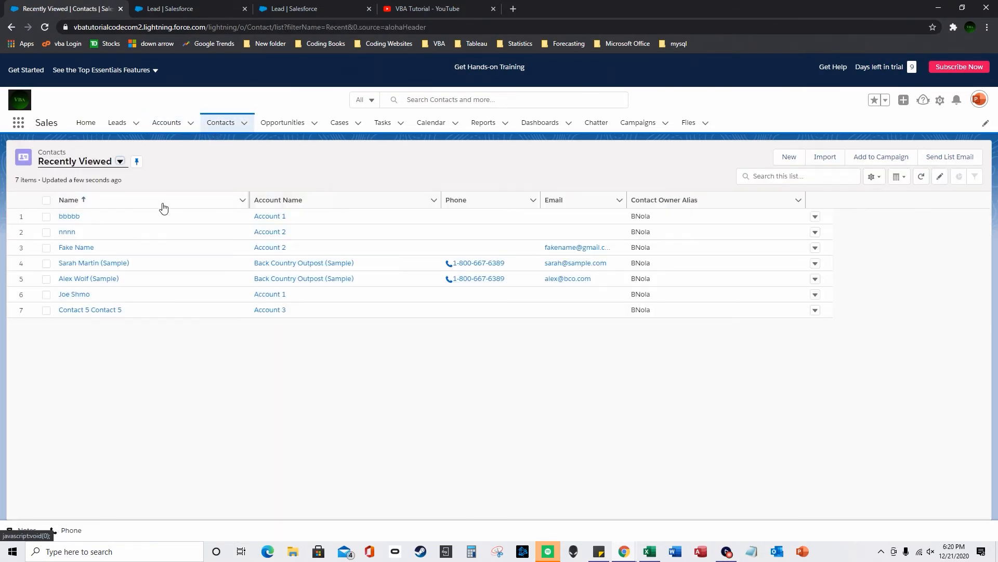
pyautogui.click(69, 216)
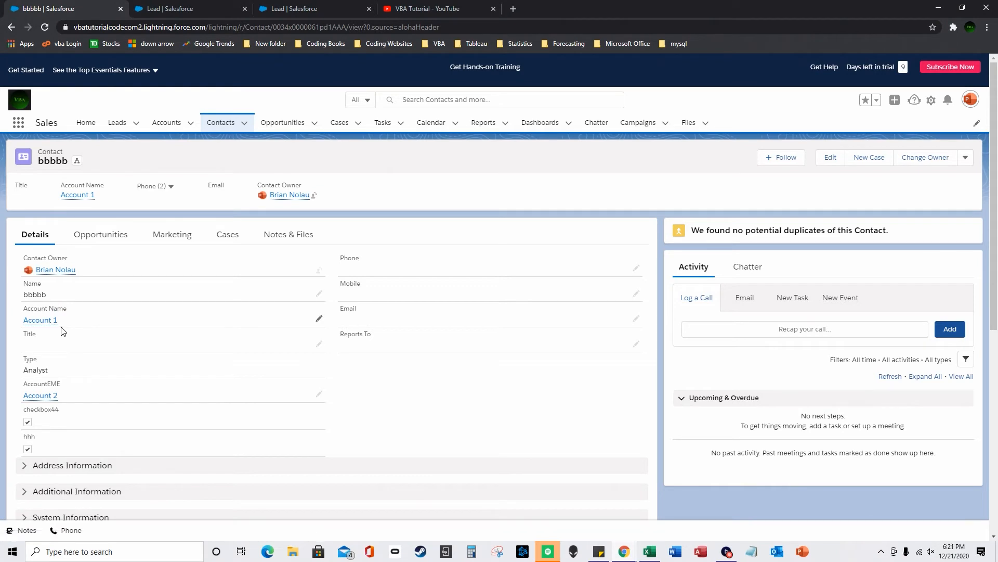
pyautogui.scroll(-5, 62, 333)
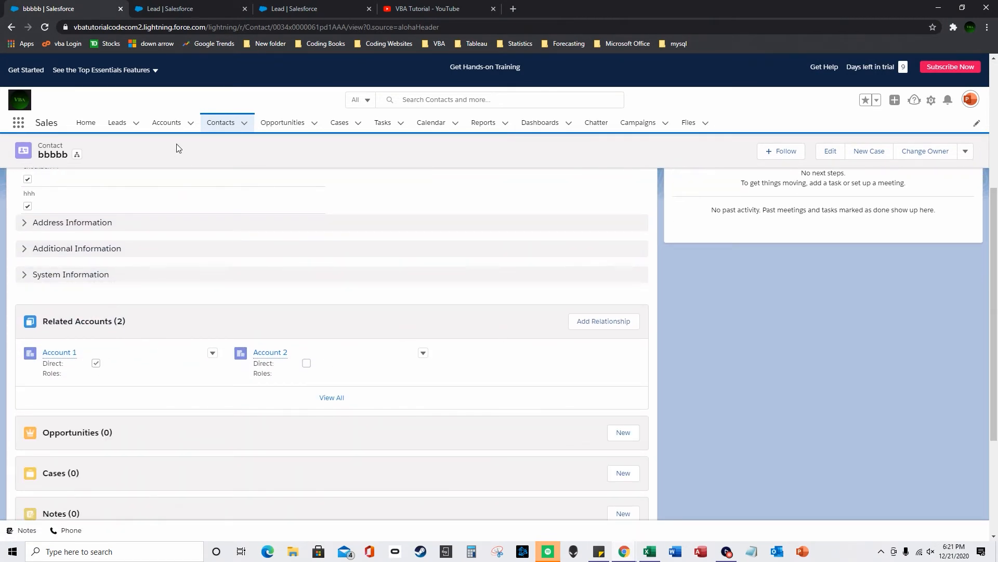
# - Check the contacts related to Account 1
pyautogui.click(167, 125)
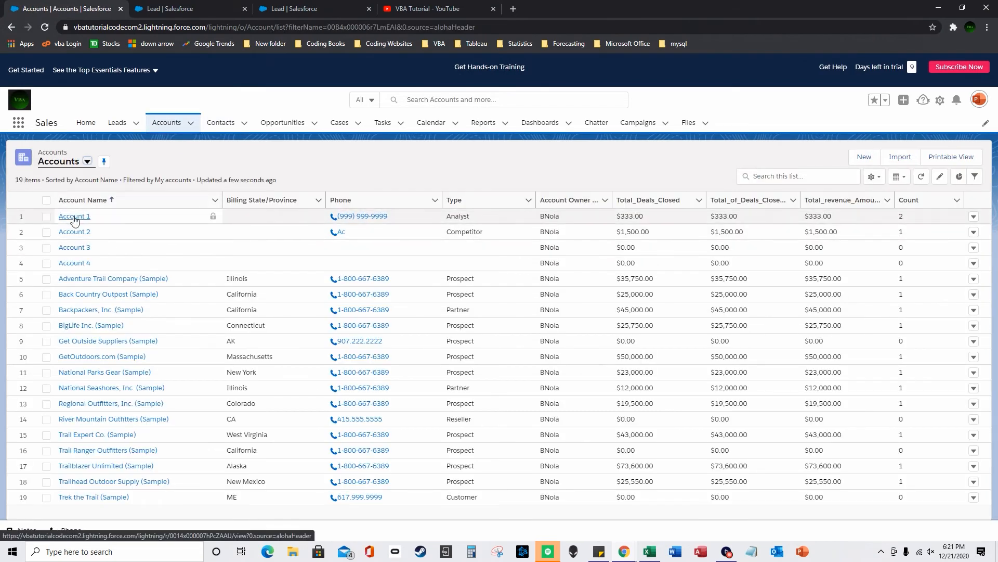
pyautogui.click(76, 217)
pyautogui.click(91, 238)
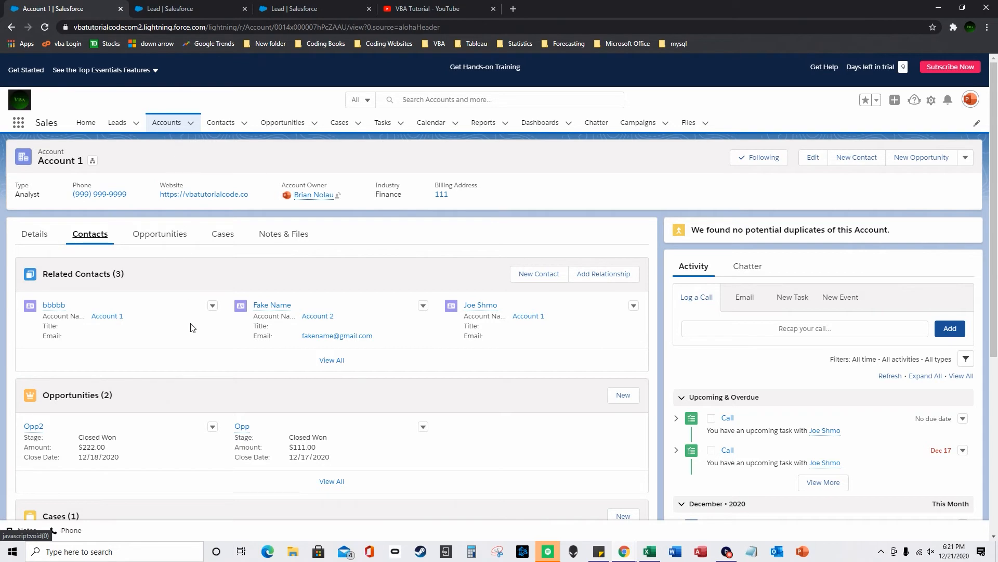
# - Return to contact bbbbb, review the record, and open the Setup gear menu
pyautogui.click(216, 127)
pyautogui.click(66, 219)
pyautogui.scroll(-3, 89, 417)
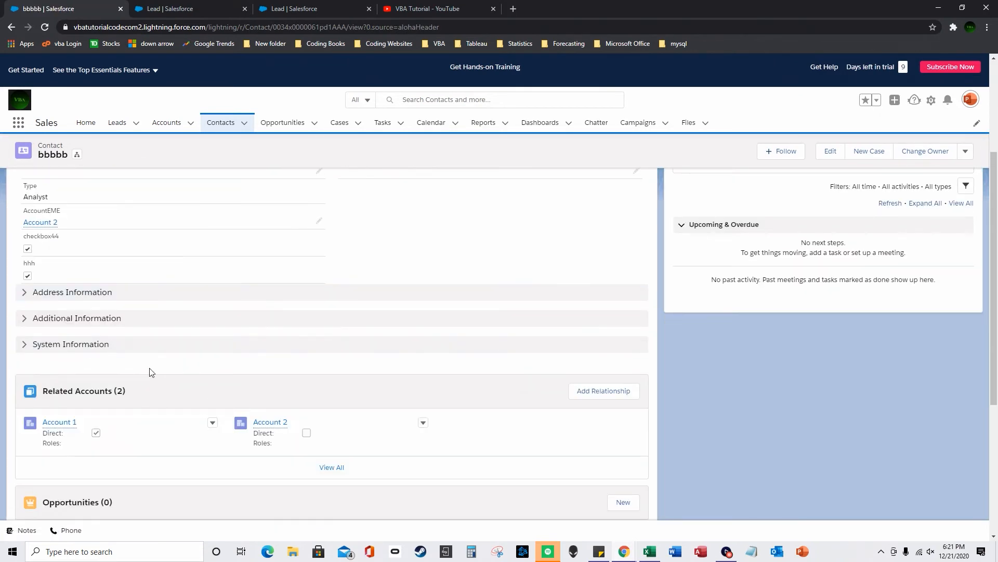
pyautogui.scroll(2, 156, 358)
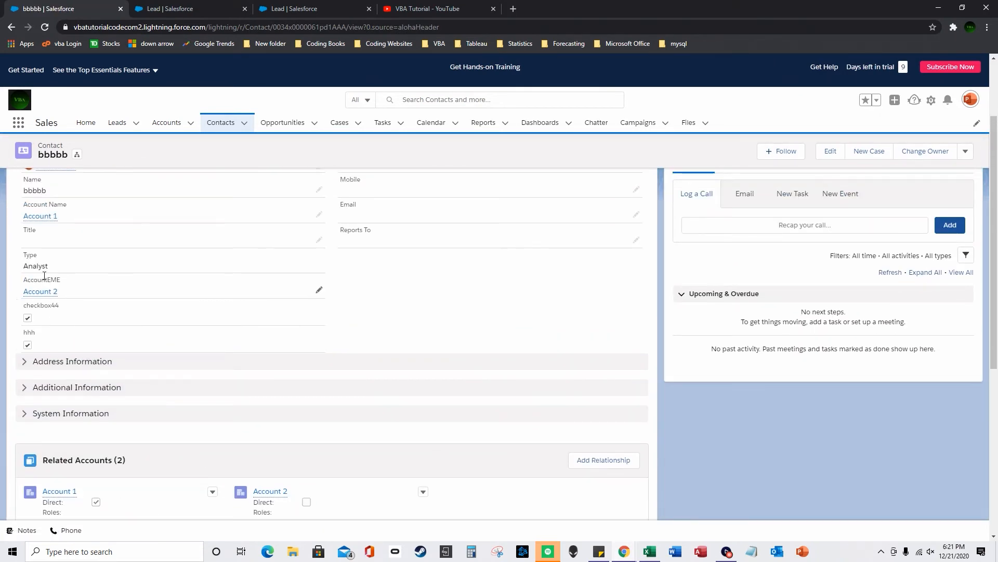
pyautogui.scroll(3, 44, 275)
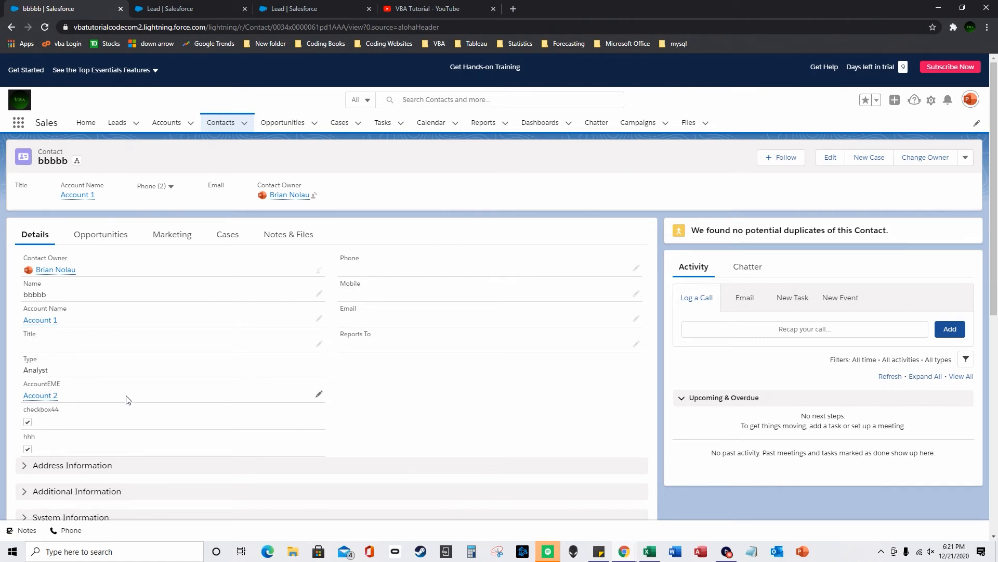
pyautogui.click(932, 102)
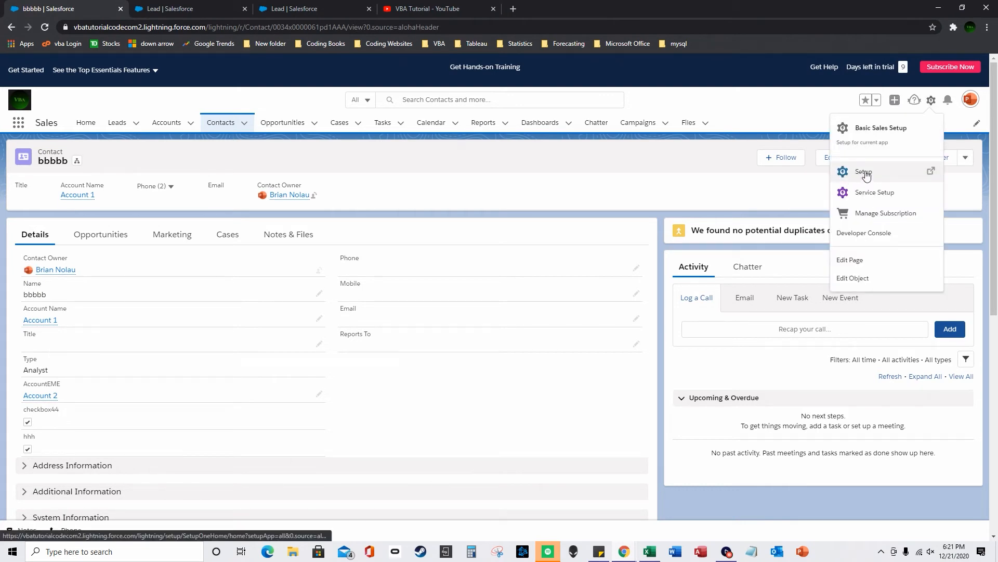
# - Re-save Account Settings with 'Allow users to relate a contact to multiple accounts' checked
pyautogui.click(870, 172)
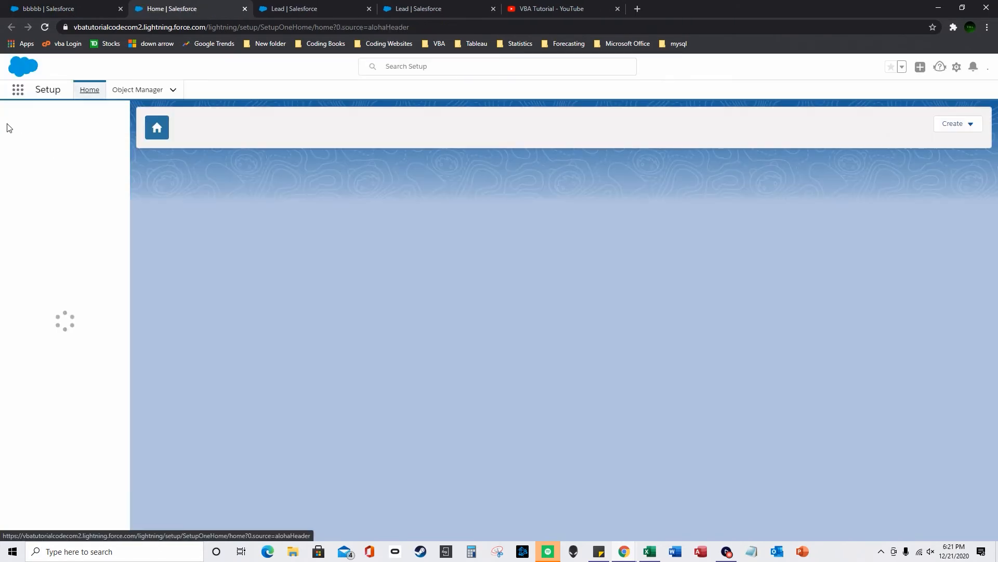
pyautogui.write('account settings')
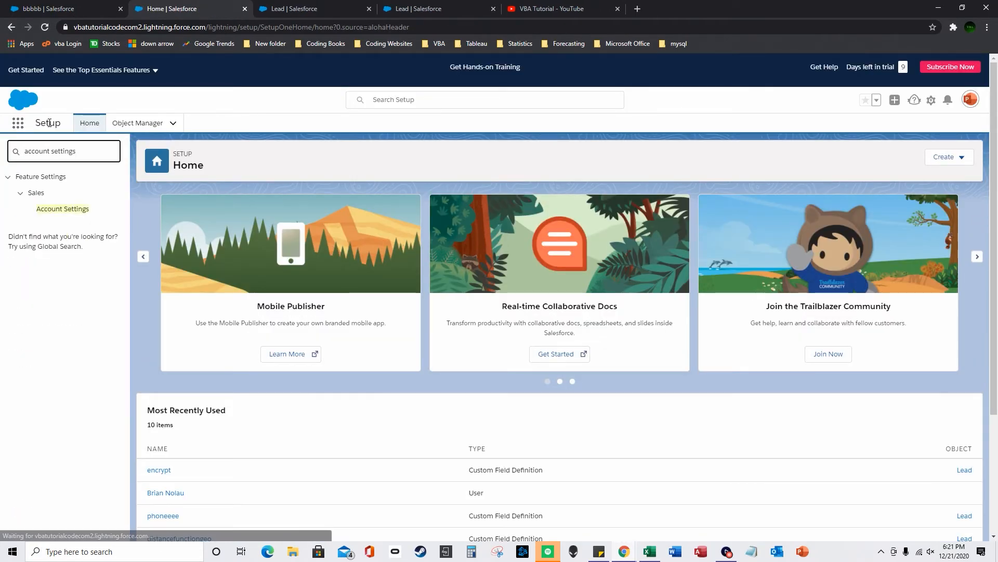
pyautogui.click(64, 209)
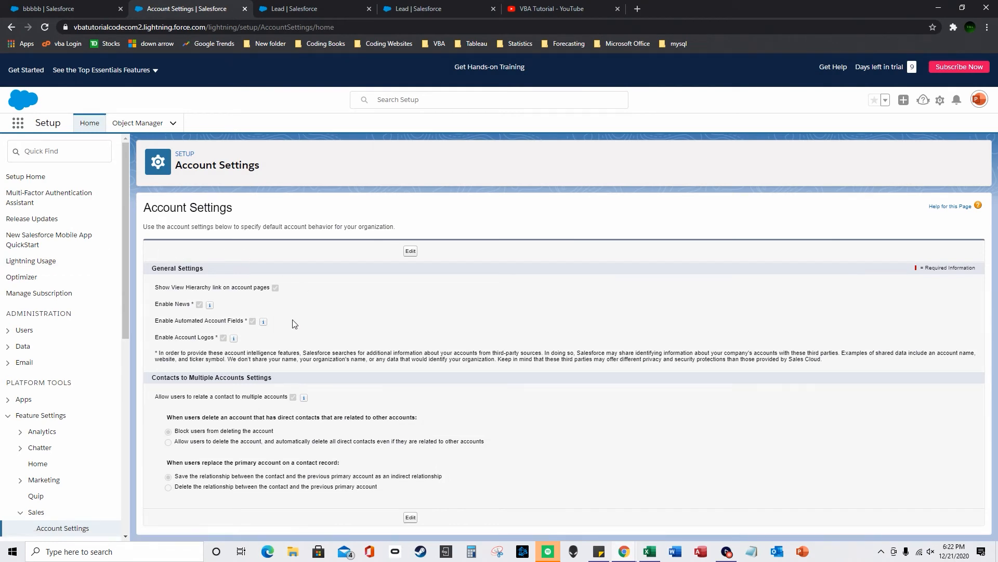
pyautogui.click(410, 516)
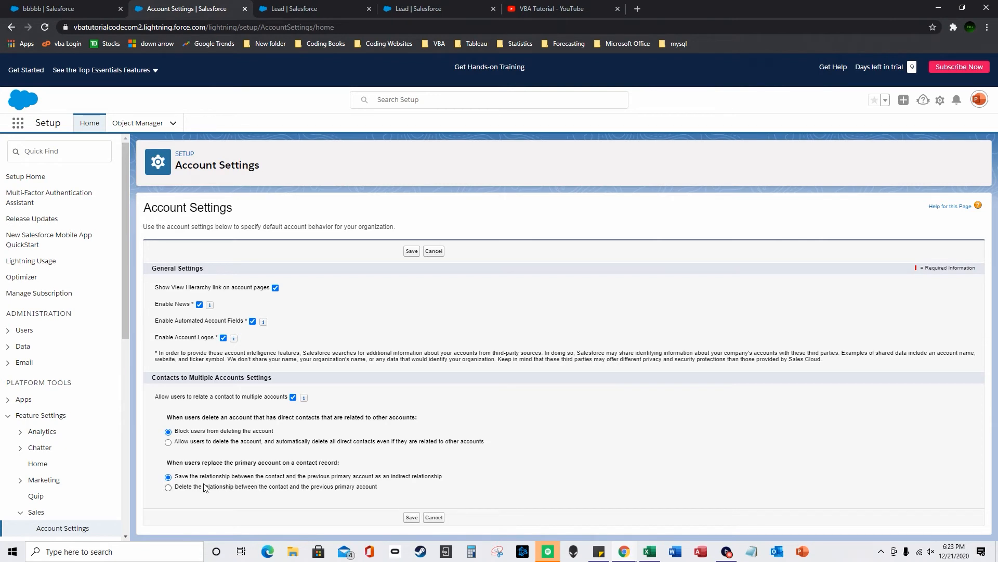
pyautogui.click(410, 519)
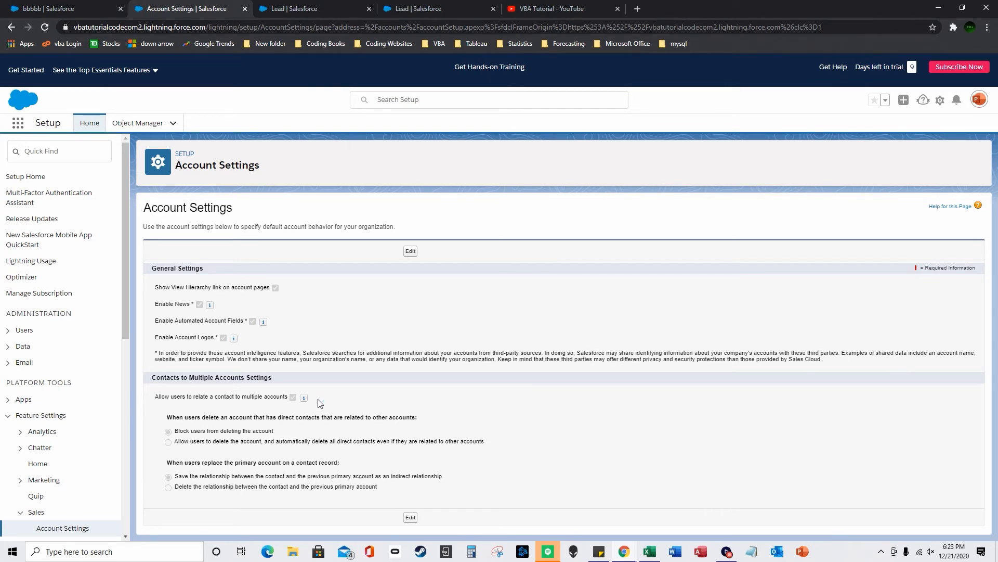
pyautogui.click(52, 146)
# - Search Setup for 'platform sales', then find and open Activity Settings
pyautogui.write('platform sale')
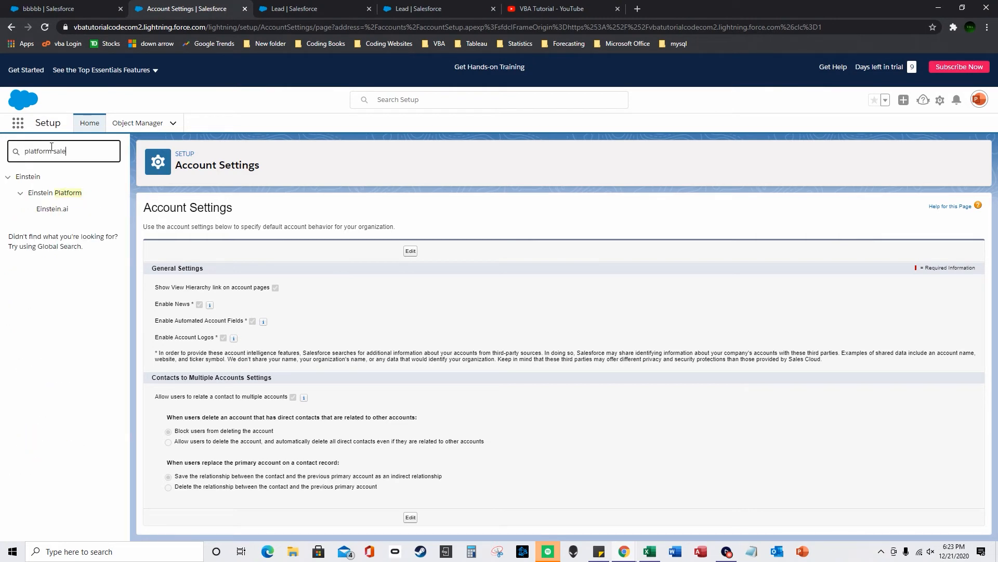
pyautogui.write('s')
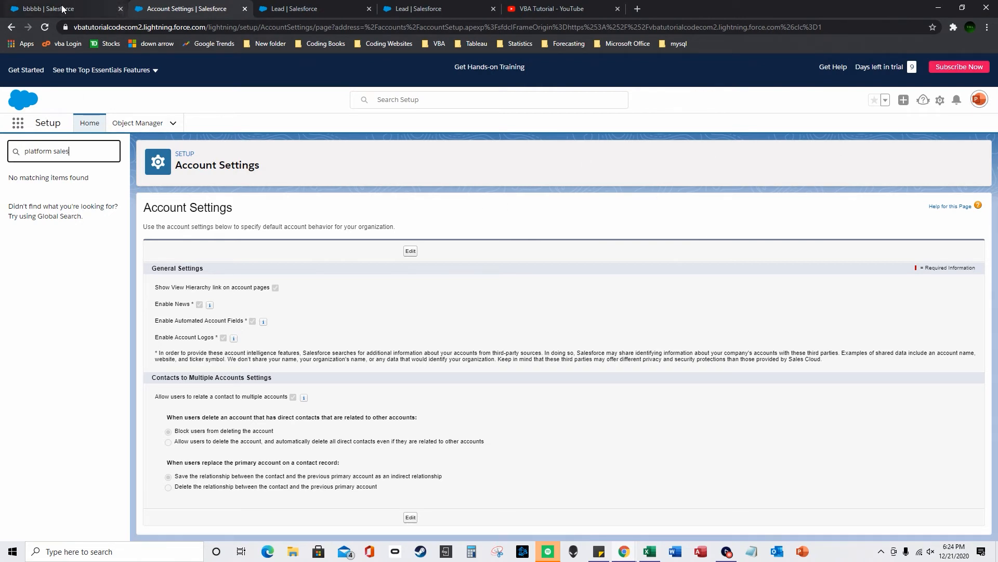
pyautogui.click(78, 9)
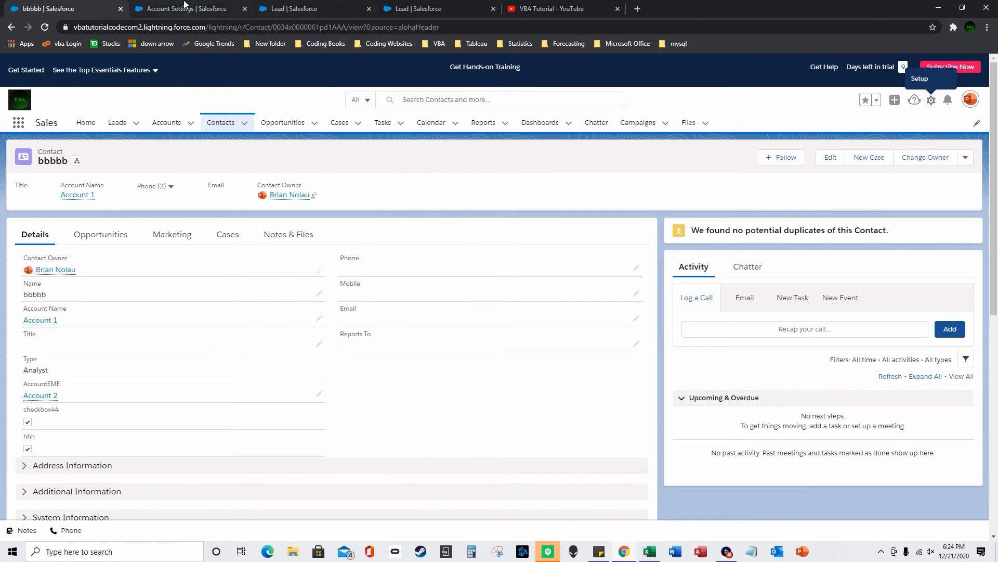
pyautogui.click(185, 7)
pyautogui.write('activti')
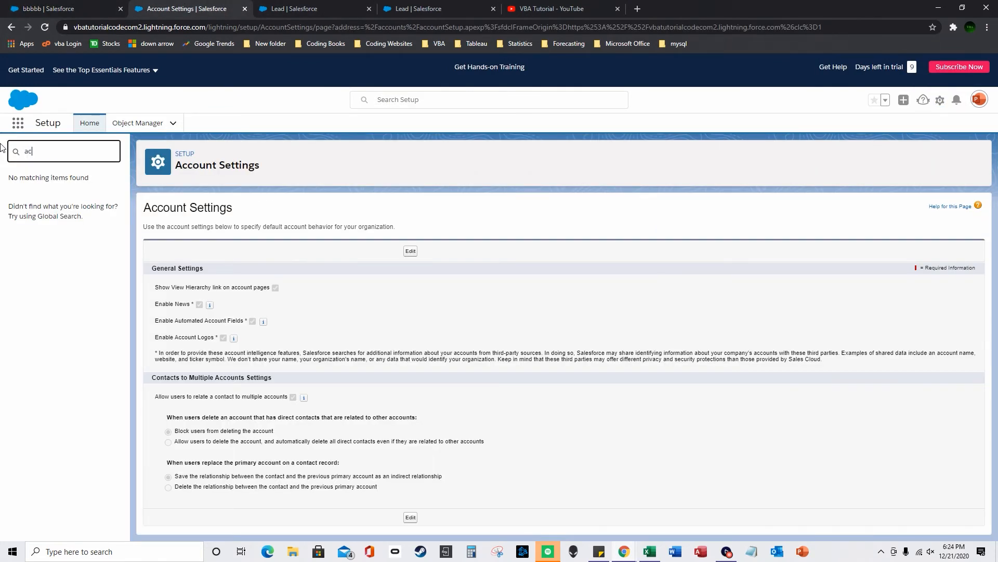
pyautogui.press('BackSpace')
pyautogui.press('BackSpace')
pyautogui.press('BackSpace')
pyautogui.press('BackSpace')
pyautogui.press('BackSpace')
pyautogui.write('tiv')
pyautogui.write('ty')
pyautogui.press('BackSpace')
pyautogui.press('BackSpace')
pyautogui.write('it')
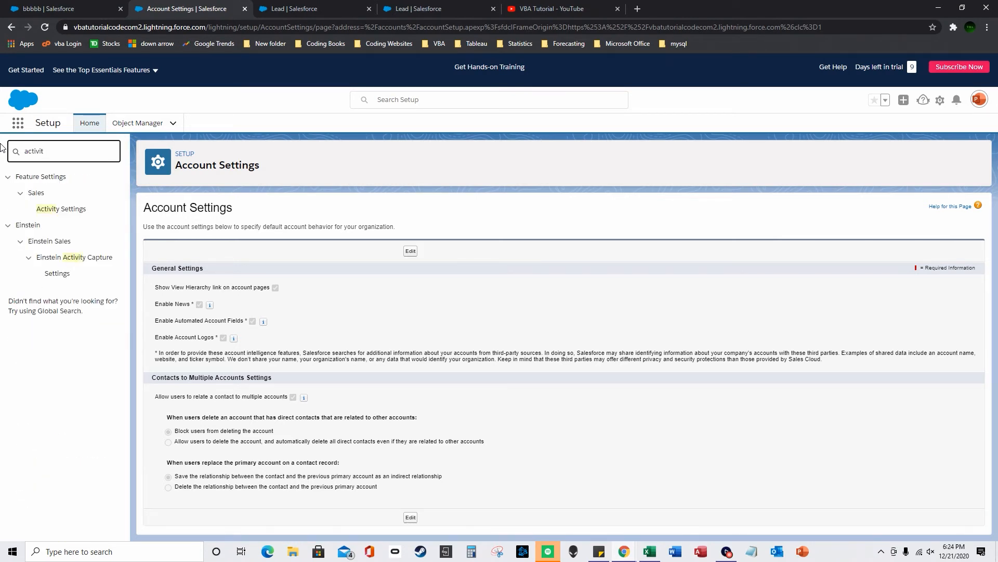
pyautogui.click(81, 215)
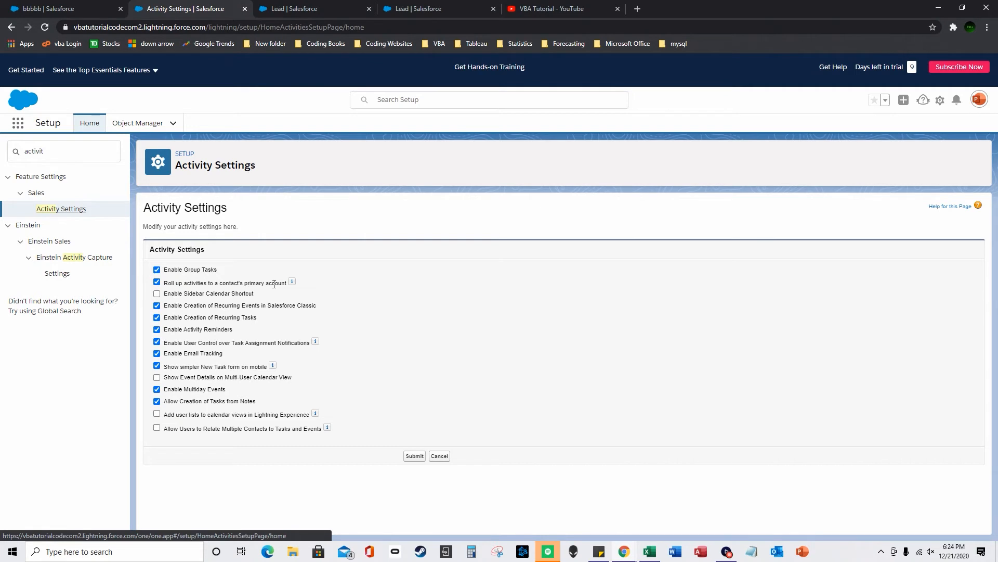
# - Turn off 'Roll up activities to a contact's primary account' and submit the settings
pyautogui.click(157, 283)
pyautogui.click(415, 456)
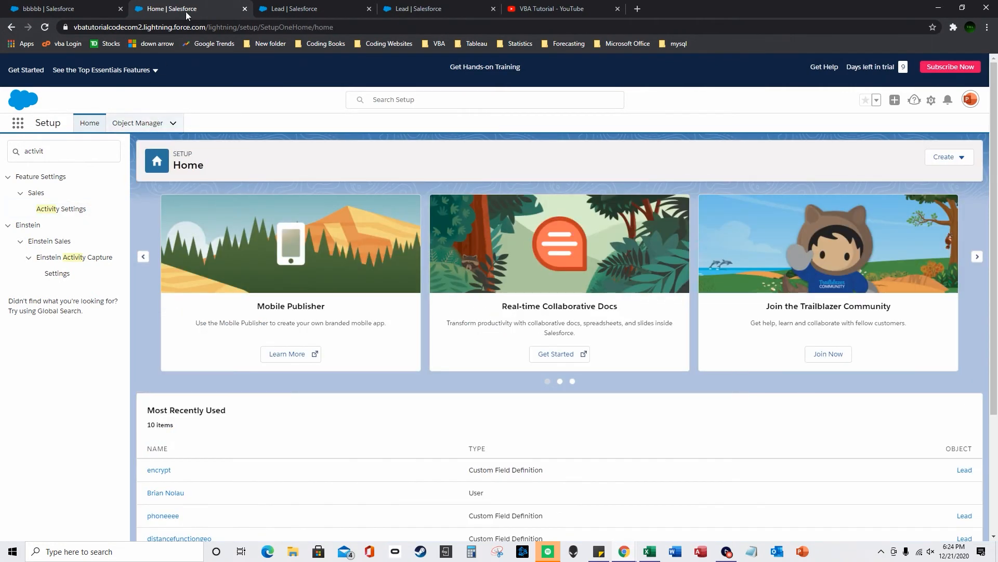
pyautogui.click(308, 9)
pyautogui.click(156, 8)
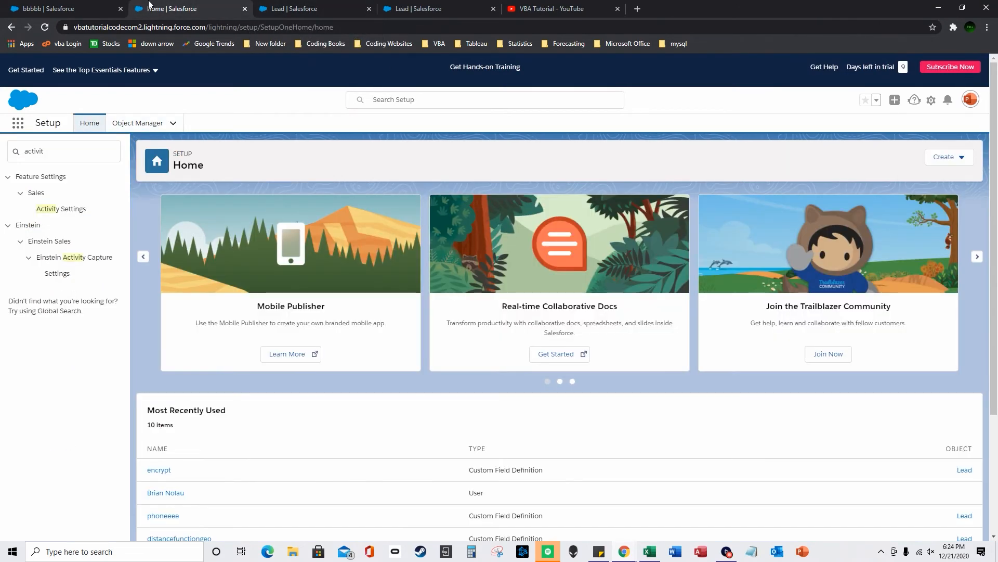
# - Switch to the bbbbb contact tab and check Account 1 and Account 2 under Related Accounts
pyautogui.click(266, 10)
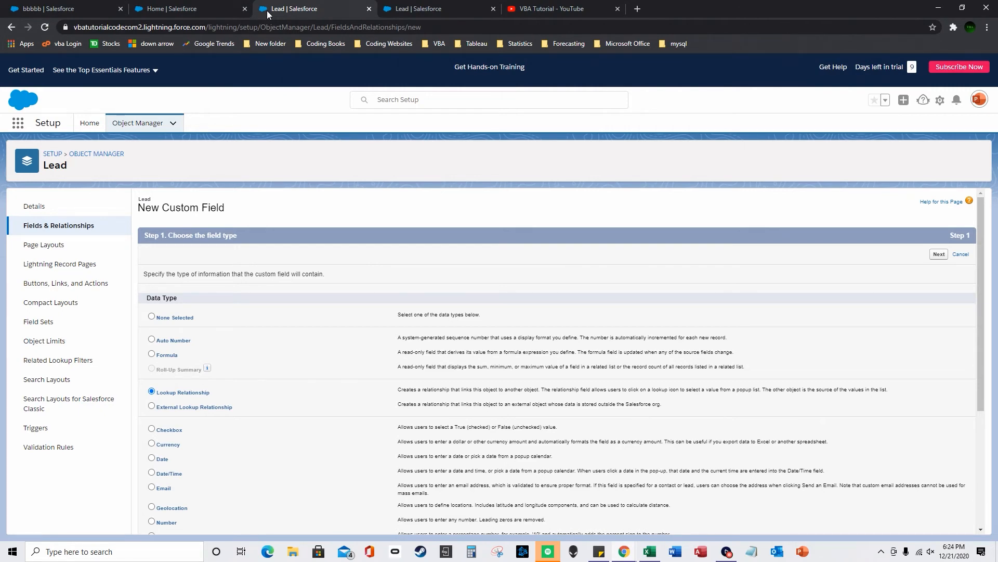
pyautogui.click(167, 9)
pyautogui.click(78, 9)
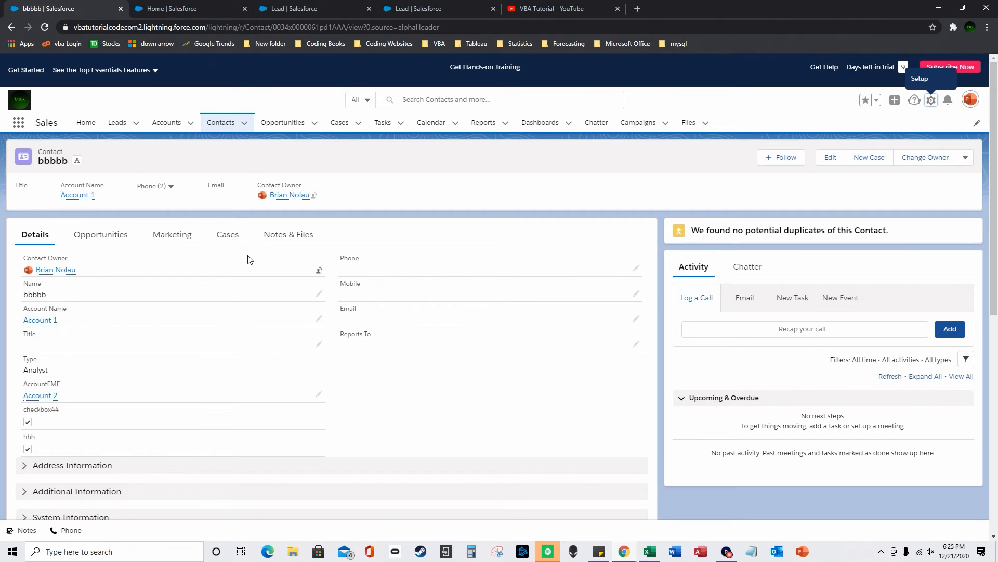
pyautogui.scroll(-2, 448, 339)
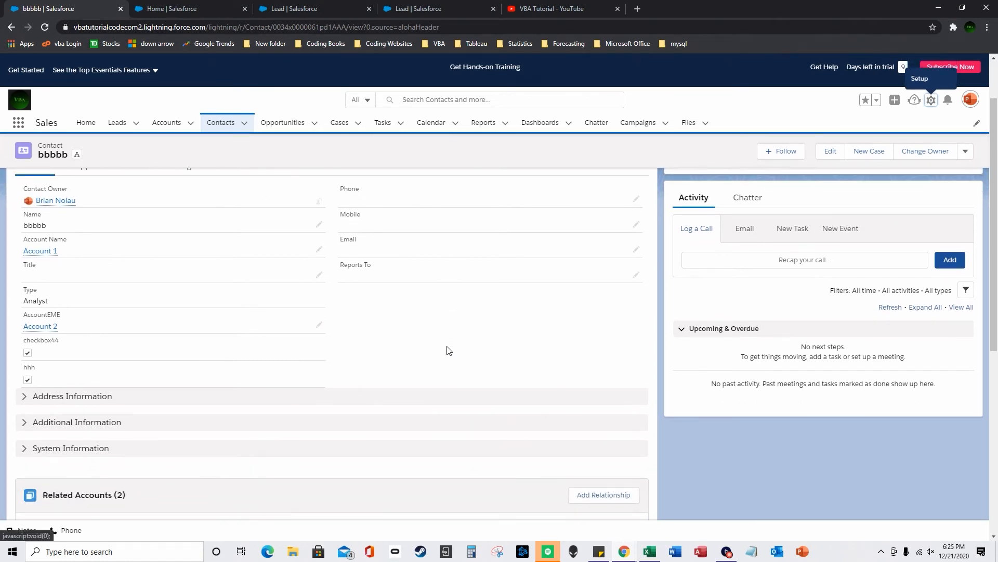
pyautogui.scroll(-1, 444, 356)
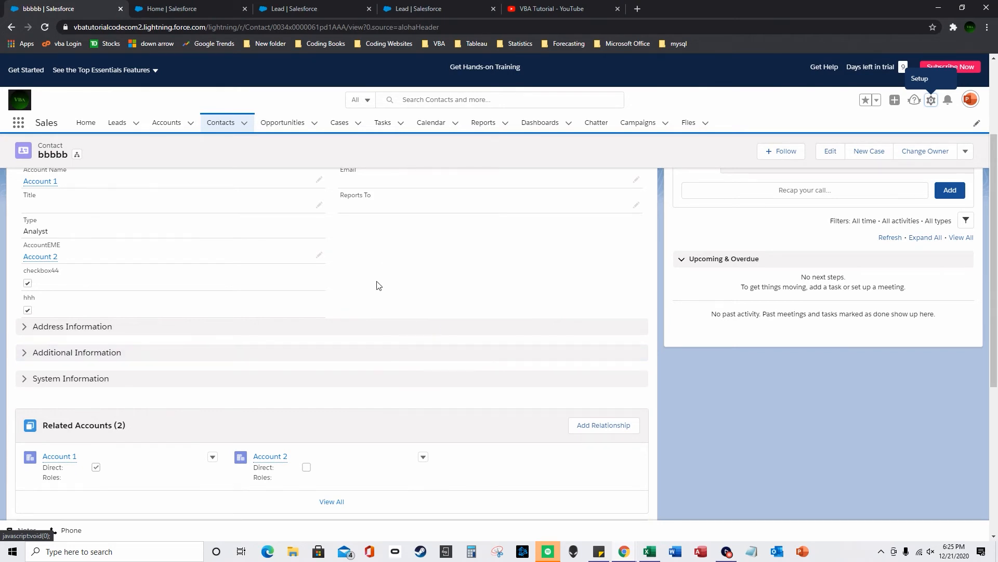
pyautogui.scroll(2, 378, 284)
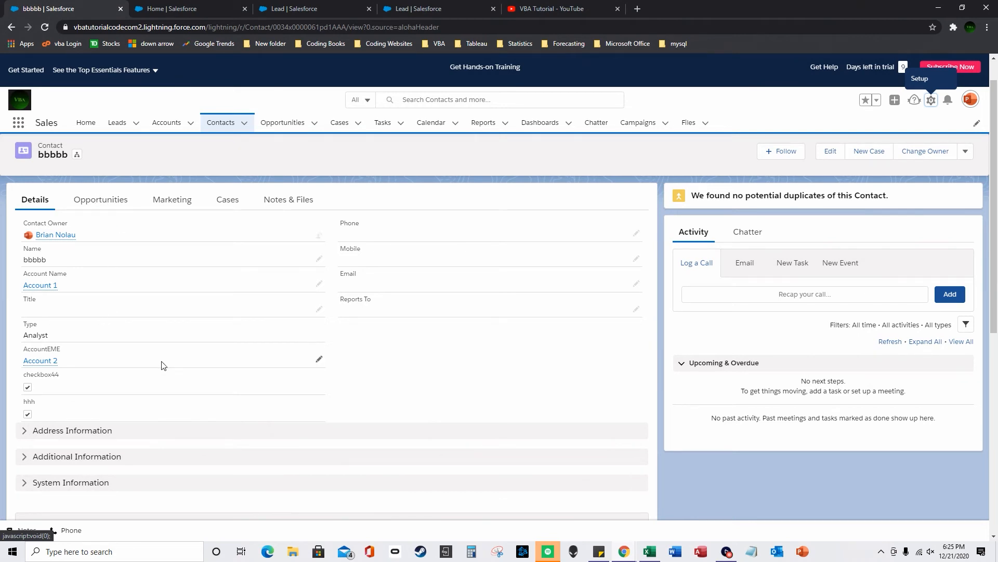
pyautogui.scroll(-3, 161, 365)
pyautogui.scroll(3, 804, 248)
# - Log a call on contact bbbbb with the comment 123
pyautogui.click(765, 296)
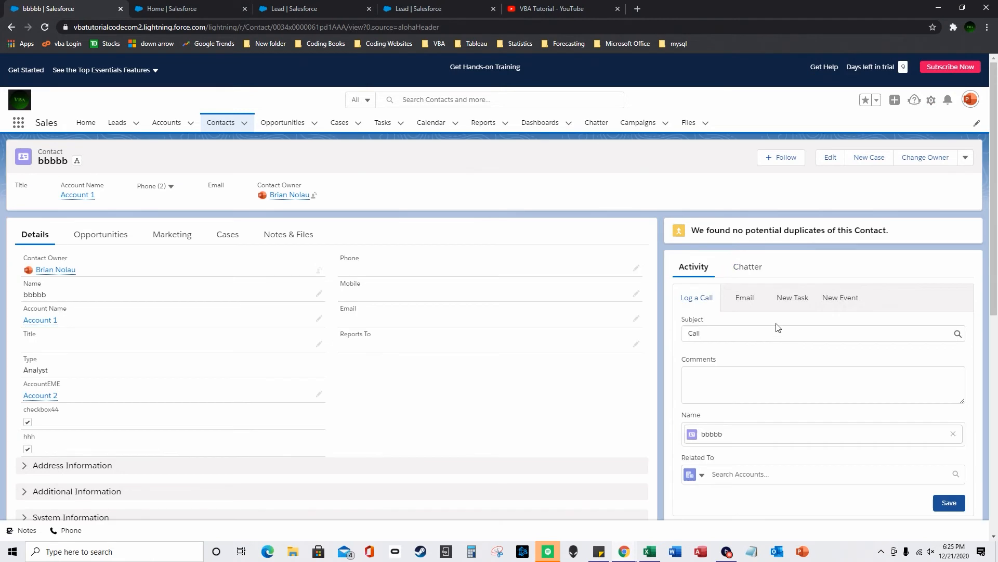
pyautogui.click(737, 390)
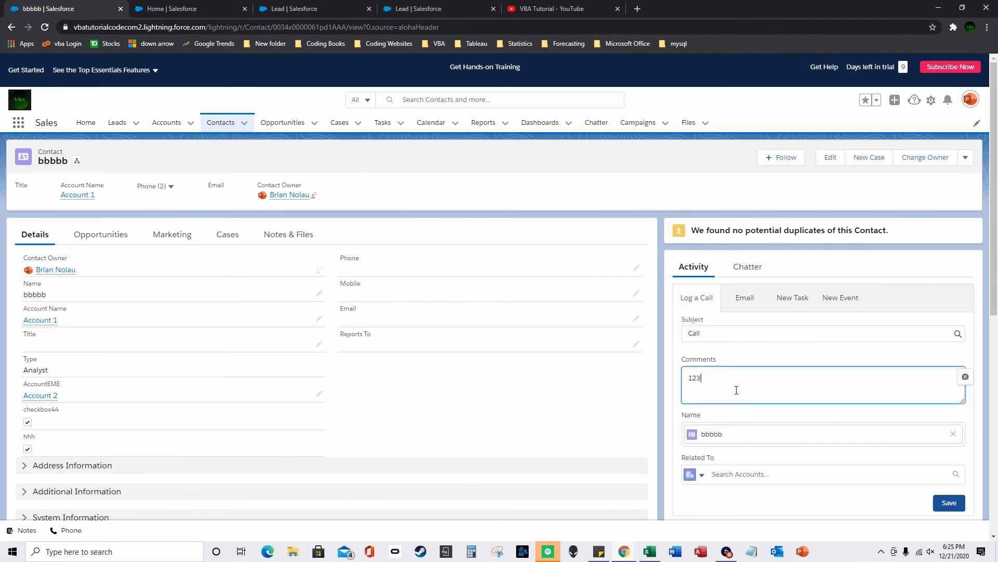
pyautogui.scroll(-1, 790, 435)
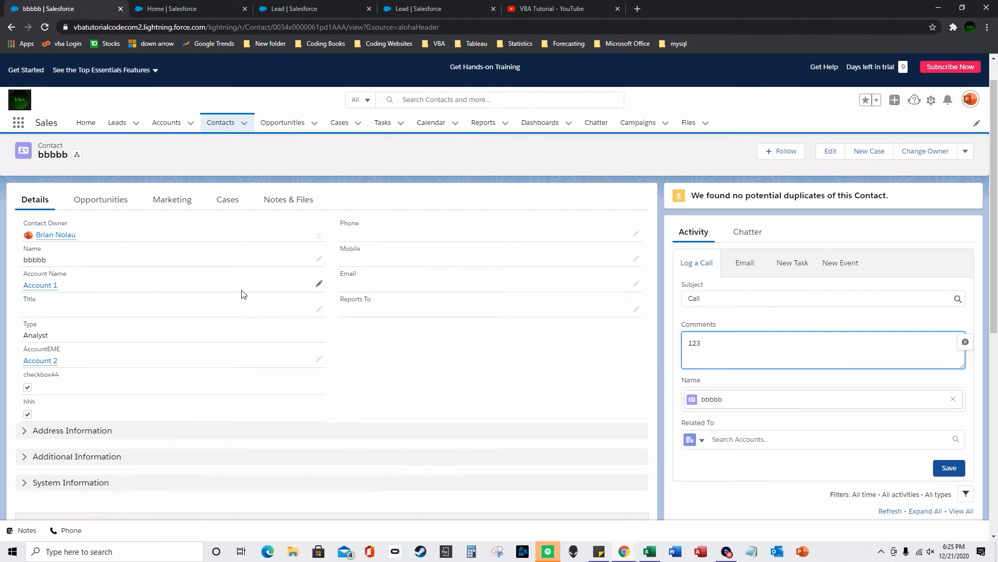
pyautogui.click(947, 468)
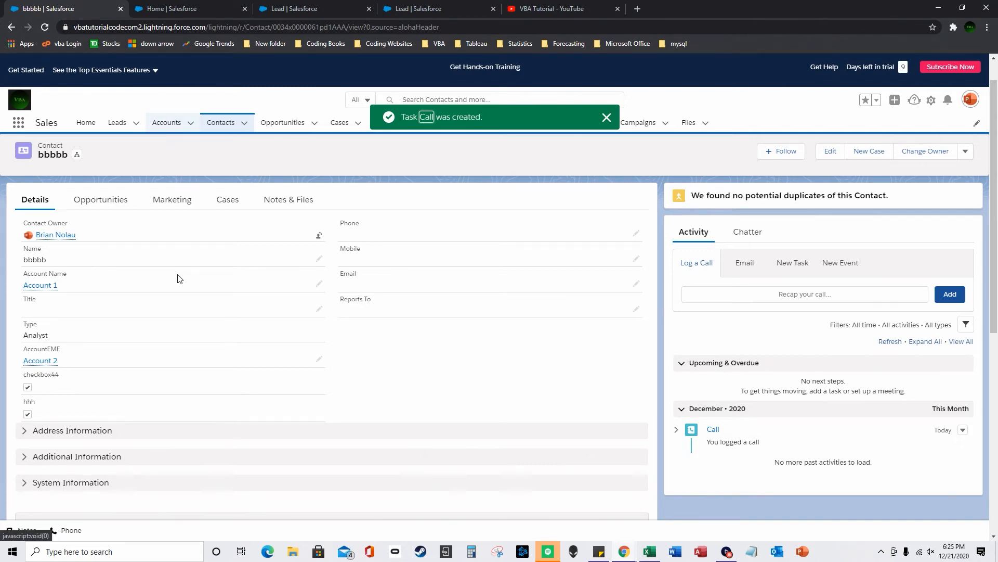
pyautogui.scroll(-3, 277, 422)
pyautogui.scroll(4, 264, 301)
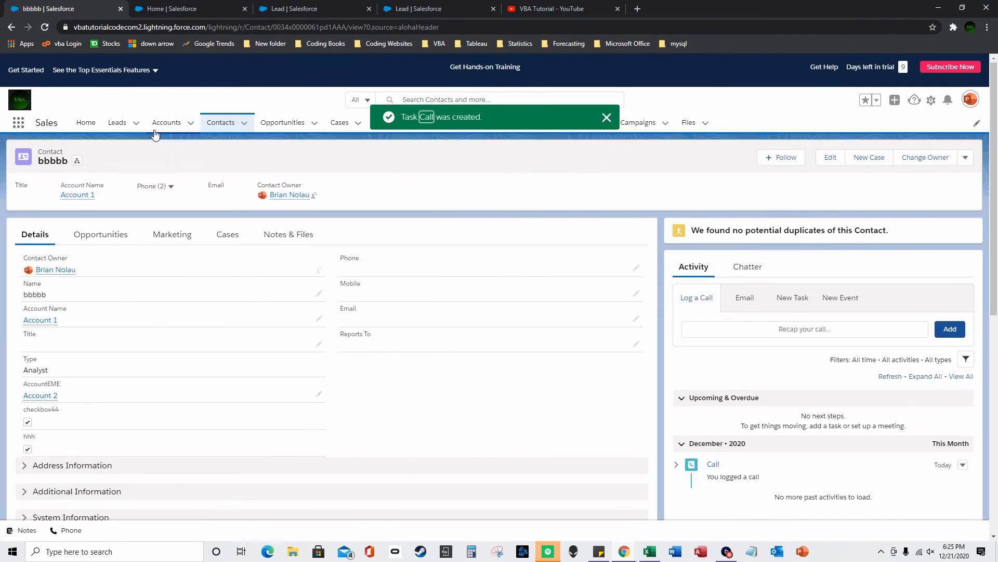
# - Open Account 2 and check its related Contacts list
pyautogui.click(167, 125)
pyautogui.click(78, 232)
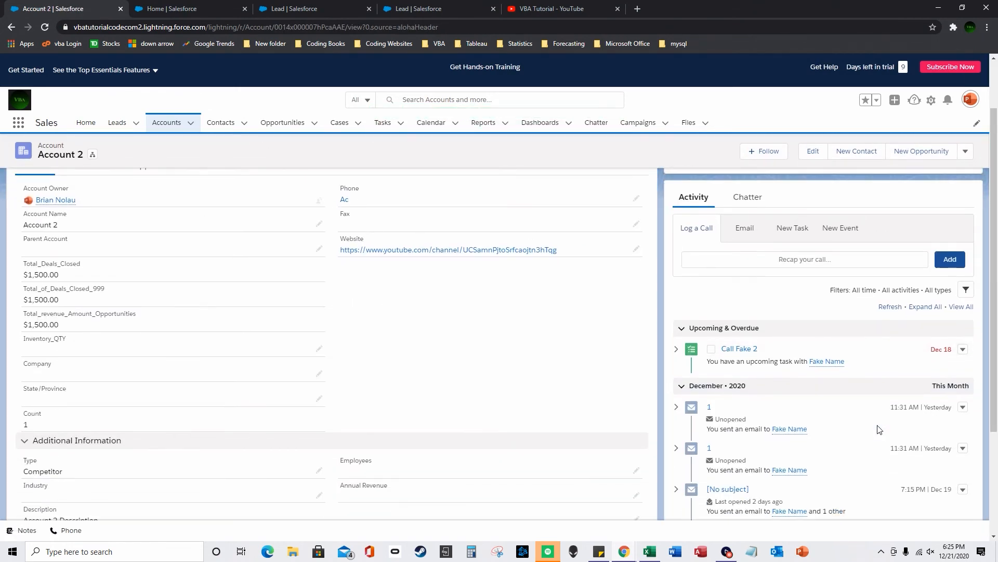
pyautogui.scroll(-1, 879, 429)
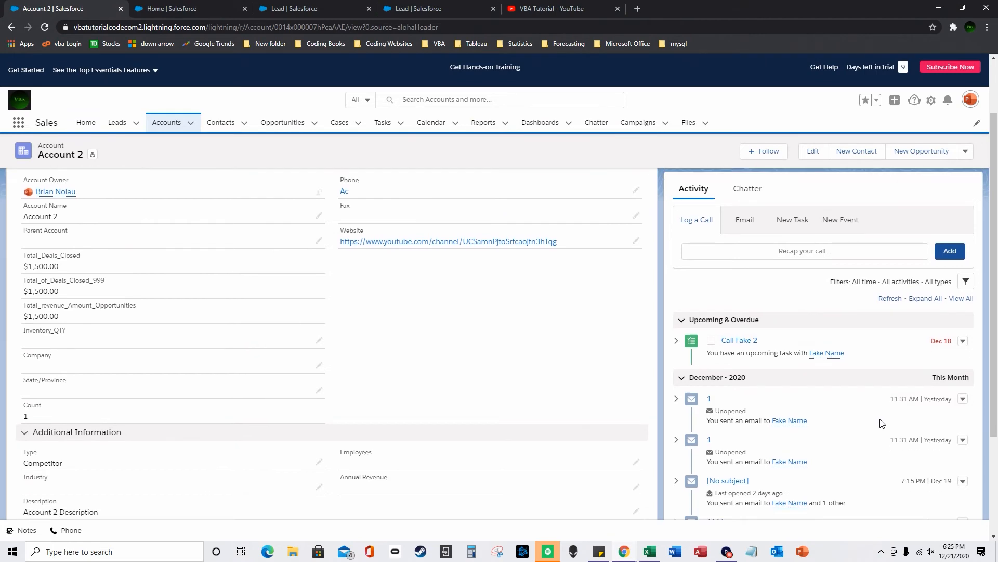
pyautogui.scroll(-2, 880, 426)
pyautogui.scroll(-1, 883, 423)
pyautogui.scroll(2, 882, 423)
pyautogui.scroll(-2, 883, 423)
pyautogui.scroll(3, 881, 421)
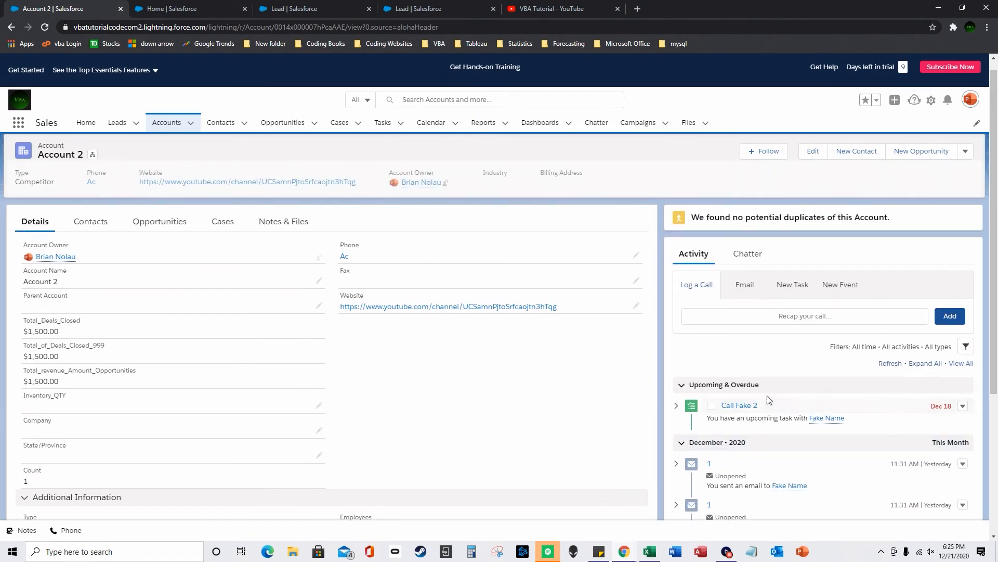
pyautogui.scroll(-3, 205, 276)
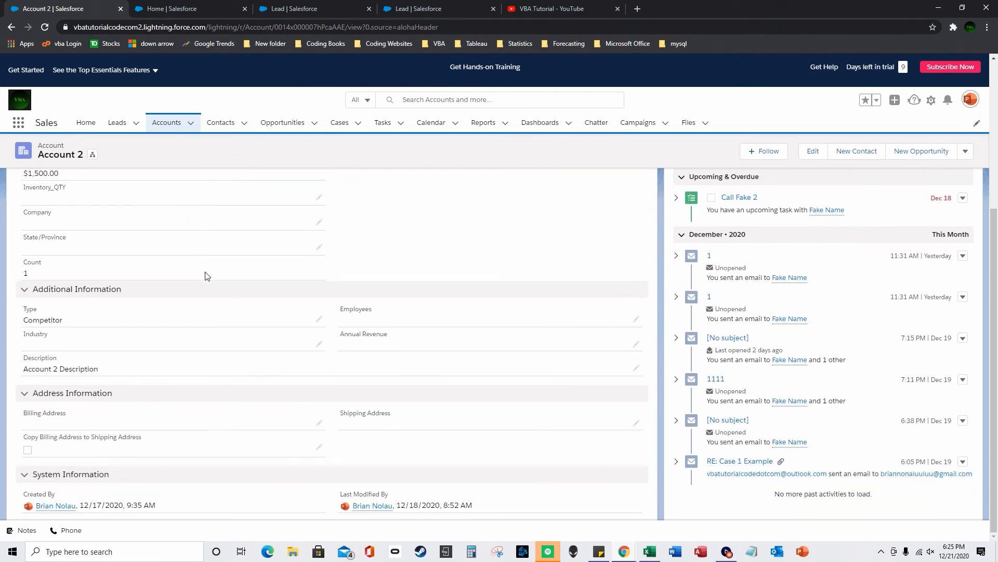
pyautogui.scroll(4, 211, 270)
pyautogui.click(98, 247)
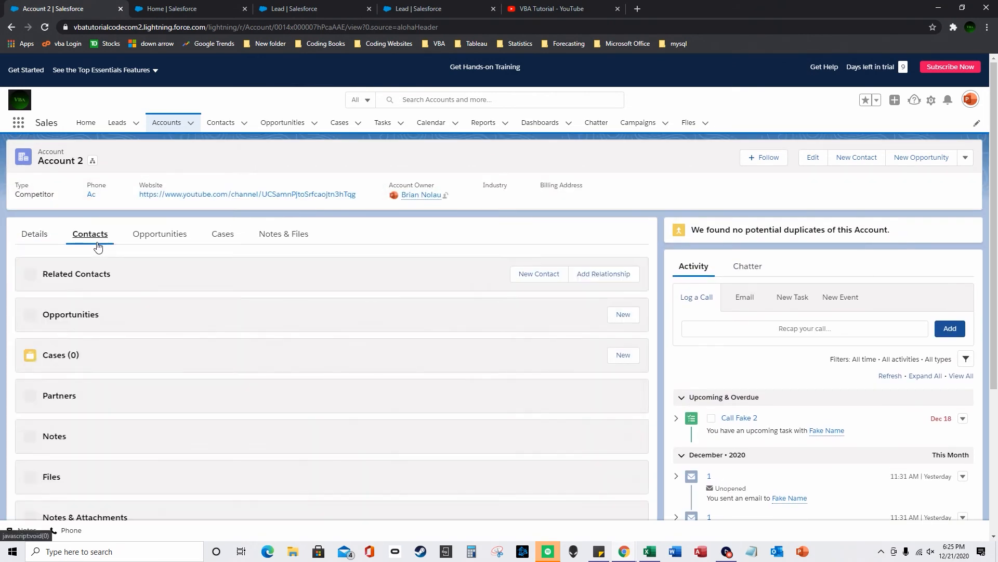
pyautogui.scroll(-2, 303, 327)
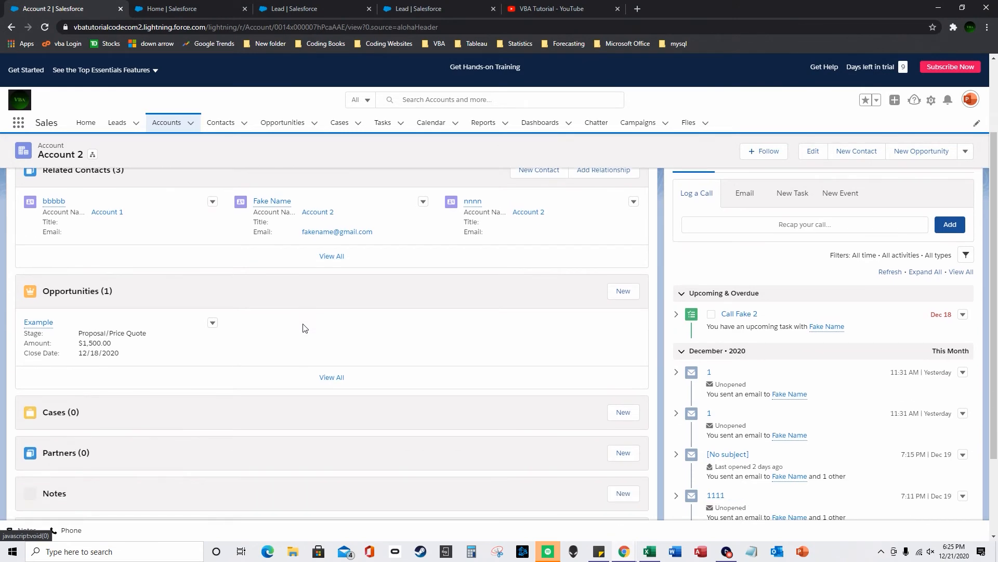
pyautogui.scroll(2, 343, 303)
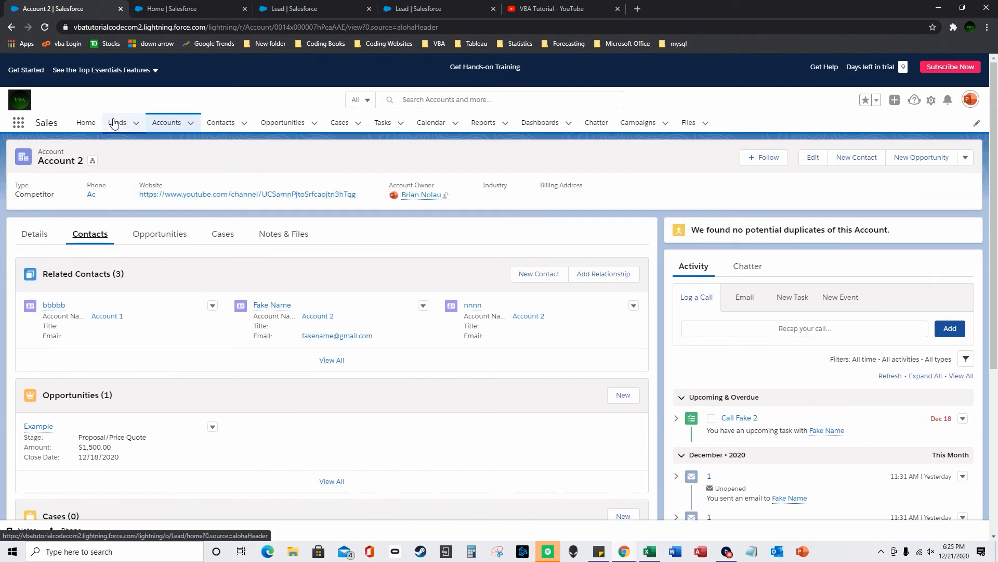
# - Open Account 1 and review its activity timeline
pyautogui.click(169, 125)
pyautogui.click(87, 219)
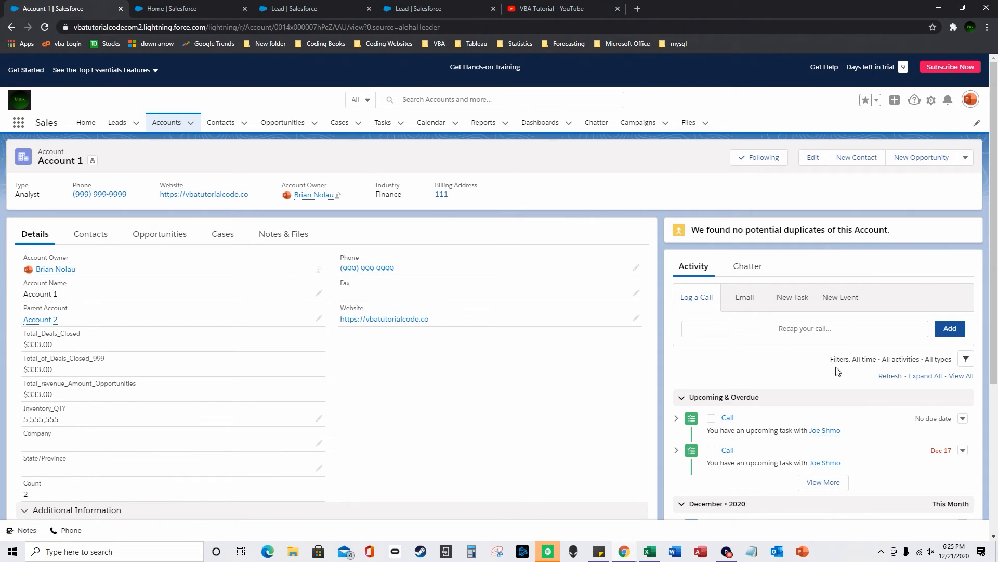
pyautogui.moveTo(833, 434)
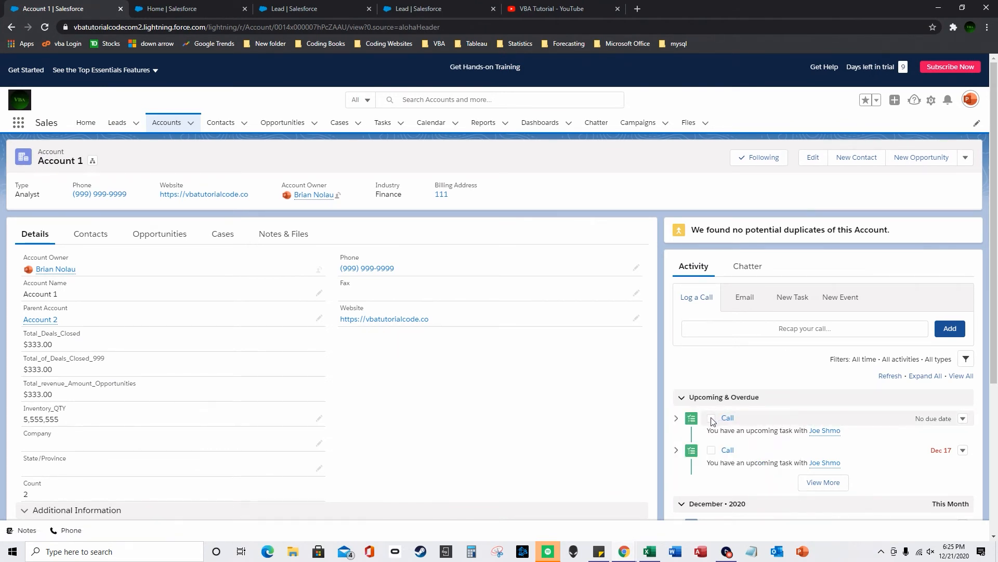
pyautogui.scroll(-3, 713, 421)
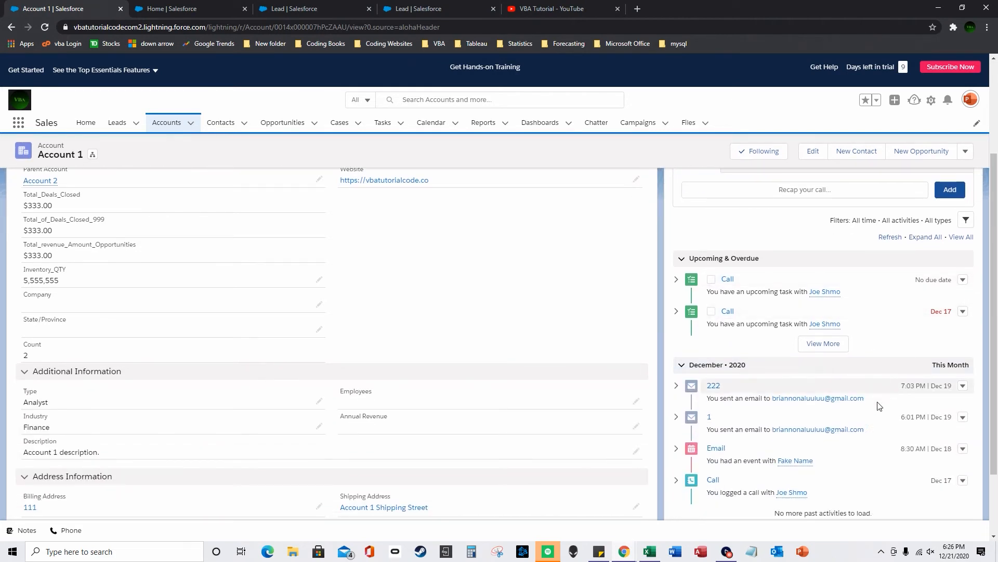
pyautogui.scroll(3, 827, 415)
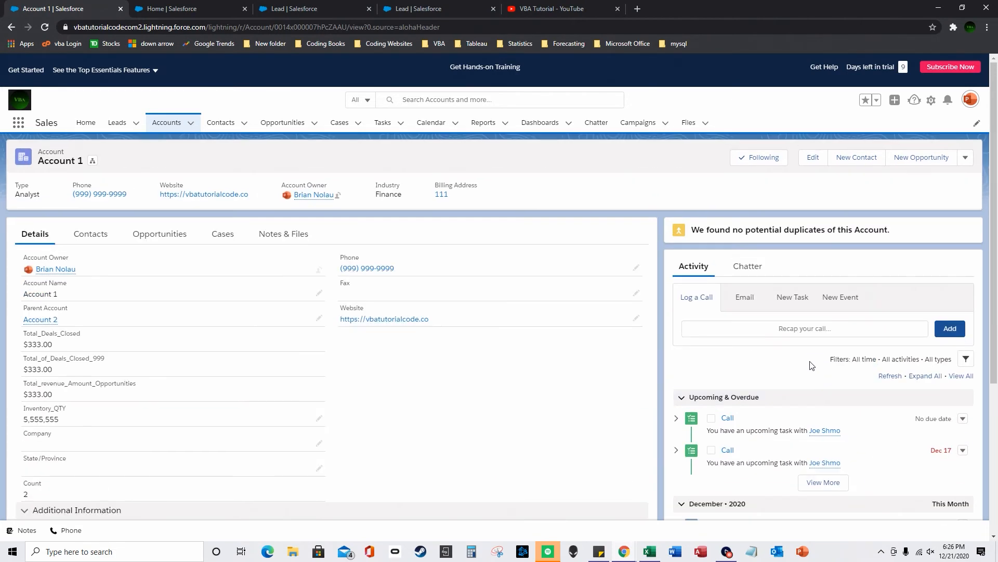
# - Open contact bbbbb and start composing an email from its Activity panel
pyautogui.click(221, 122)
pyautogui.click(69, 216)
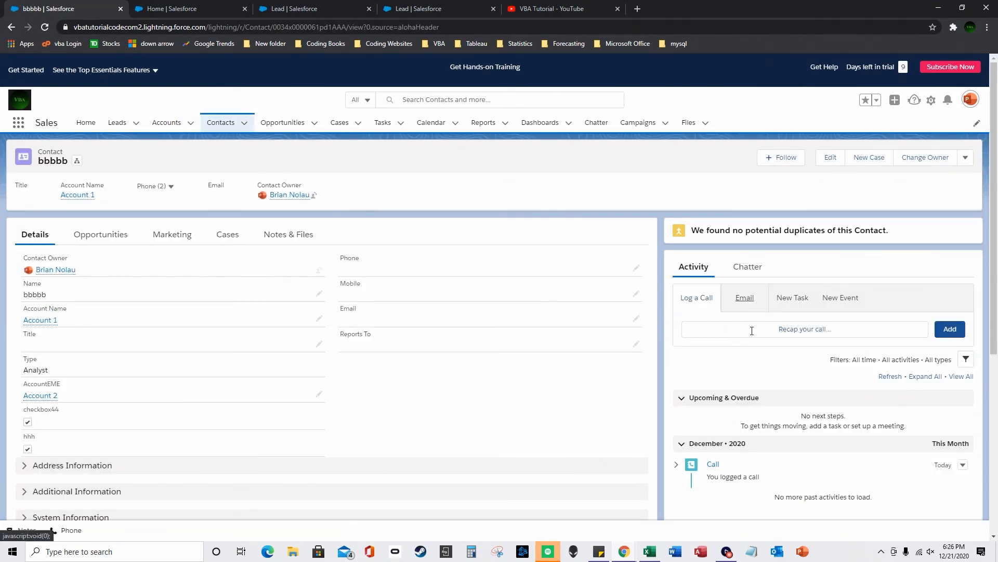
pyautogui.click(743, 301)
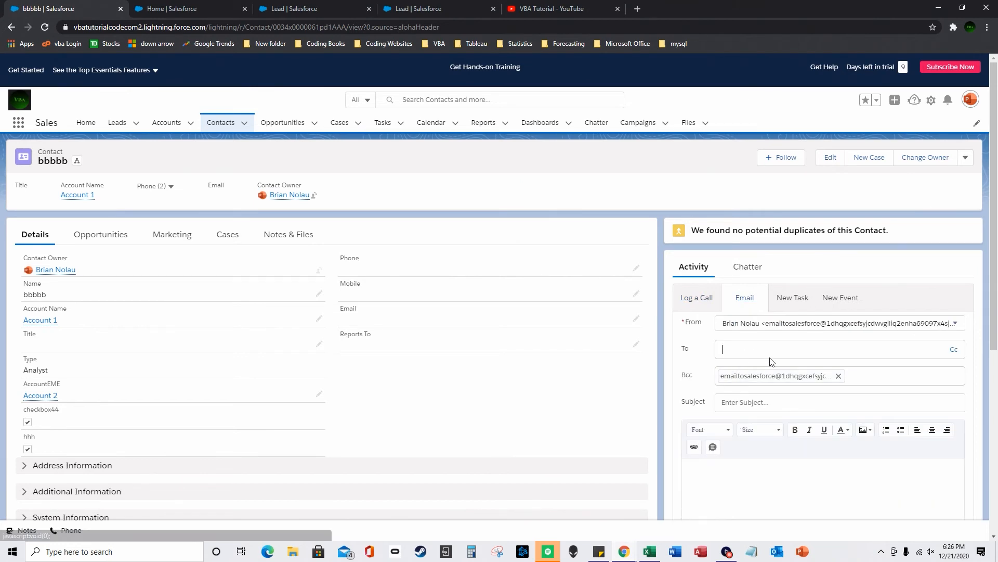
pyautogui.click(791, 298)
pyautogui.click(742, 301)
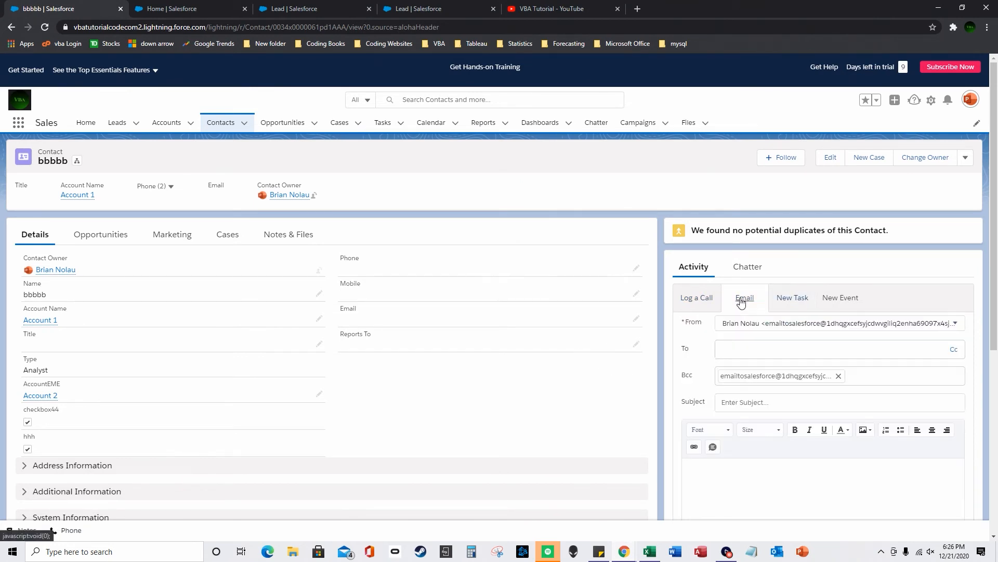
# - Send the email to the contact's address with subject 'ffff' and body 'ff', then refresh
pyautogui.click(738, 352)
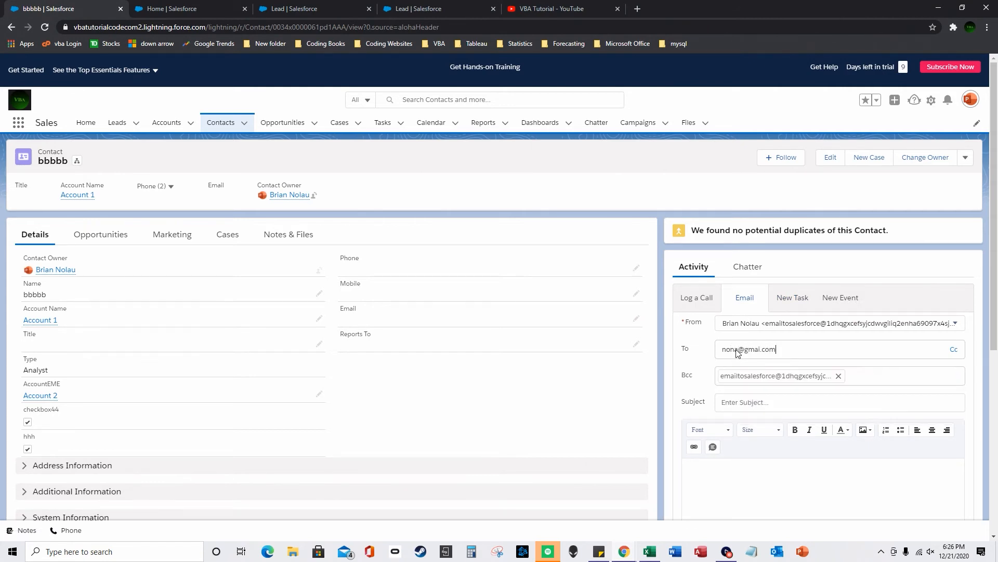
pyautogui.click(771, 402)
pyautogui.write('ffff')
pyautogui.click(771, 477)
pyautogui.write('ff')
pyautogui.scroll(-4, 780, 474)
pyautogui.click(934, 436)
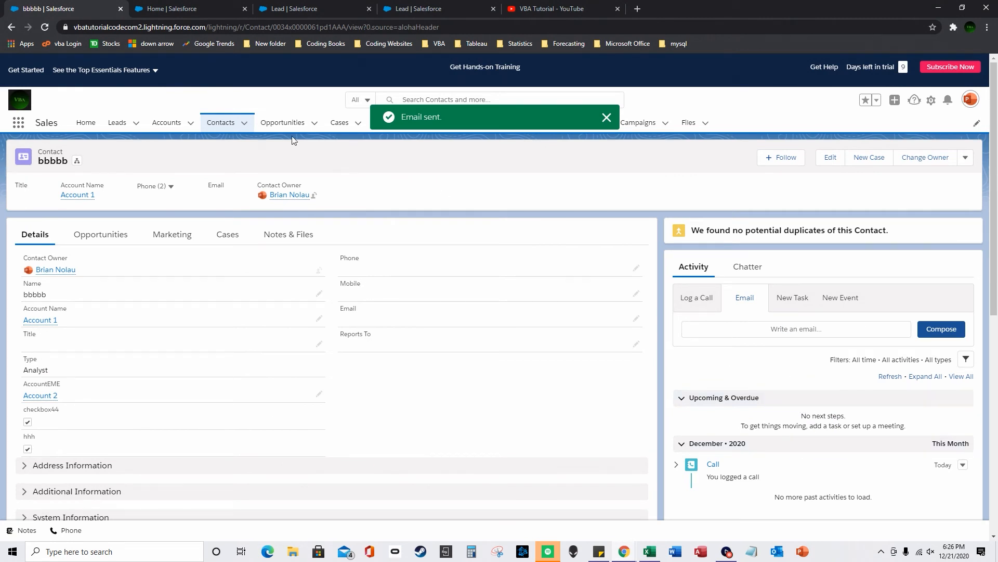
pyautogui.click(45, 27)
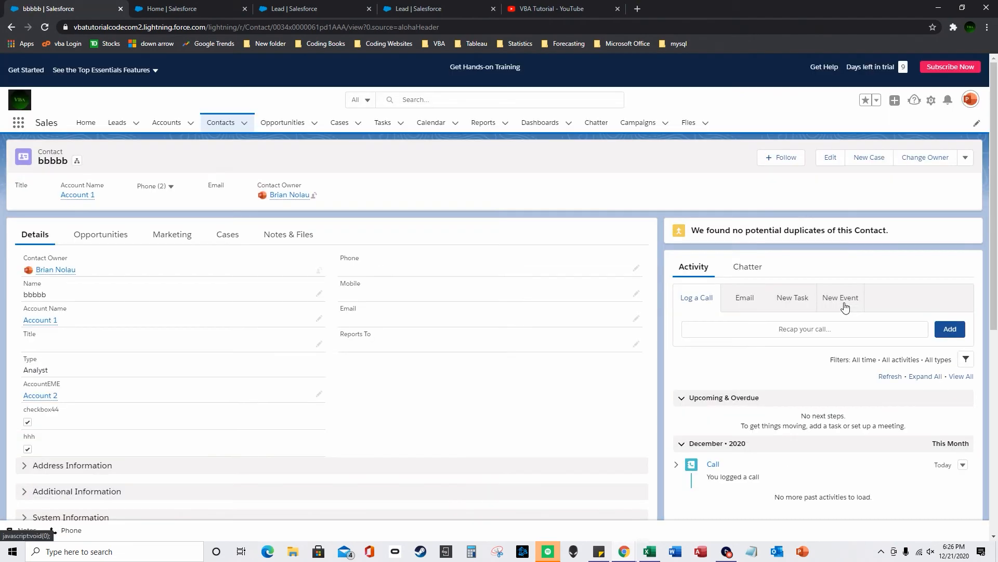
# - Review Account 1, then reopen contact bbbbb and start an email
pyautogui.click(166, 124)
pyautogui.click(79, 221)
pyautogui.scroll(-3, 685, 339)
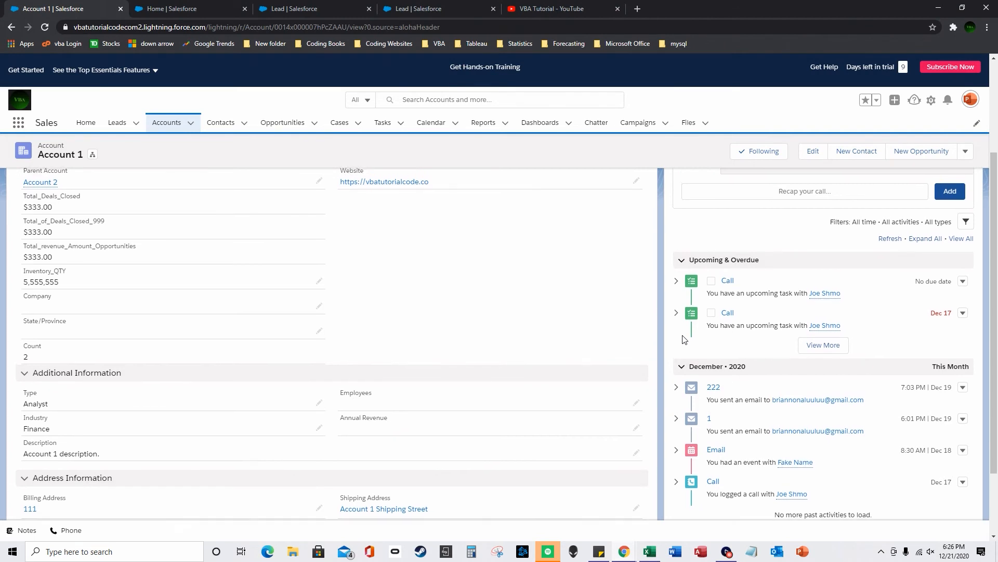
pyautogui.scroll(3, 684, 338)
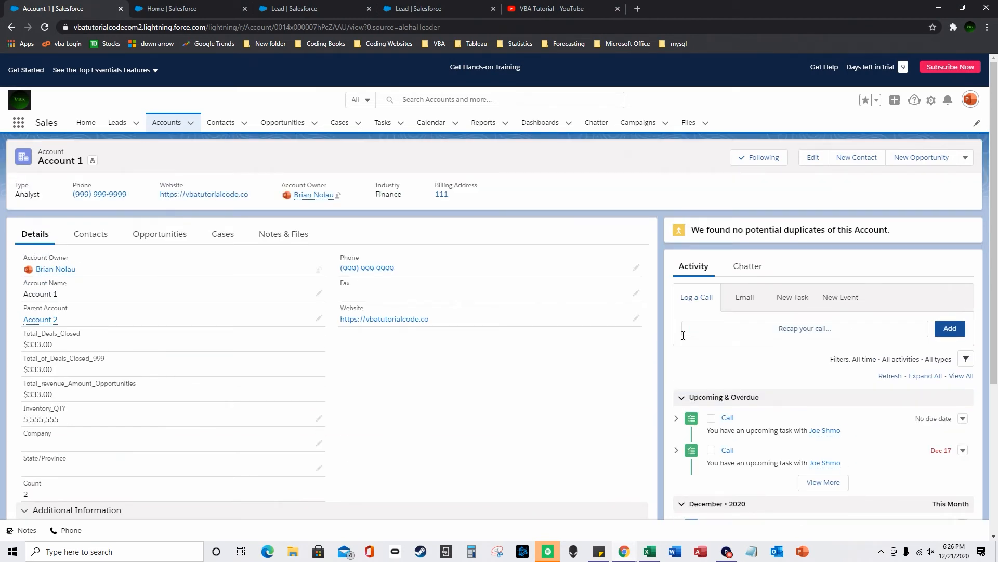
pyautogui.click(210, 123)
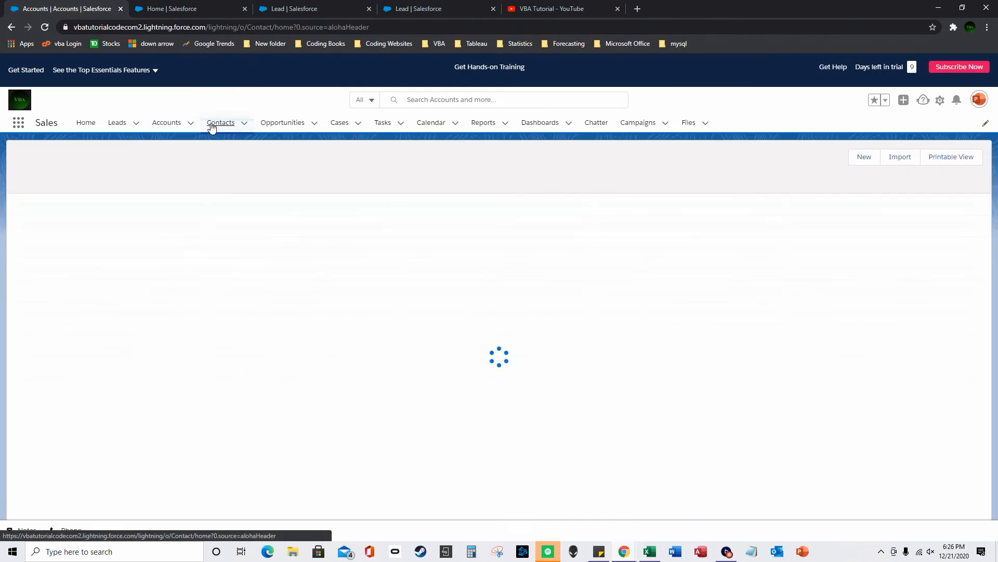
pyautogui.click(70, 217)
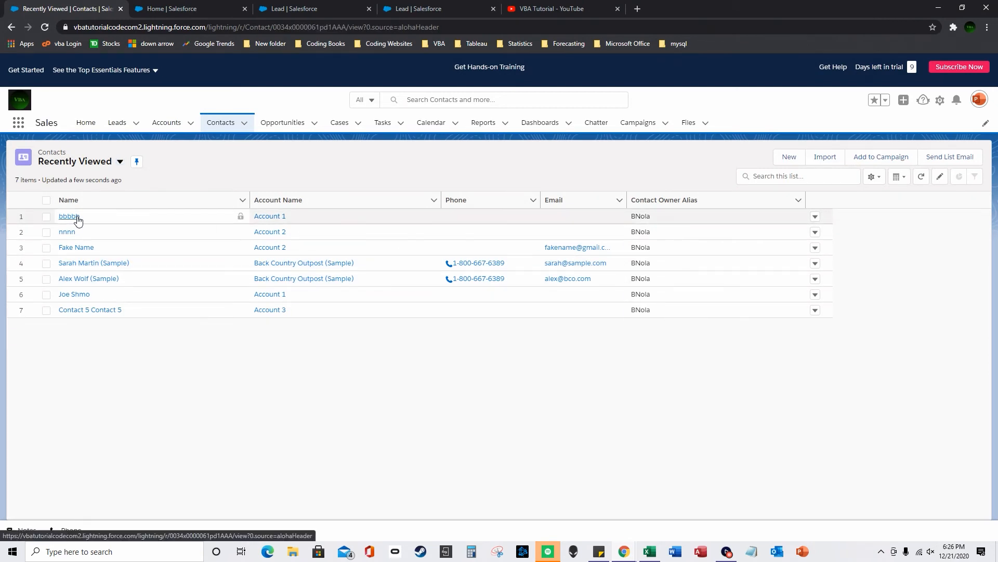
pyautogui.scroll(-3, 791, 345)
pyautogui.scroll(2, 791, 344)
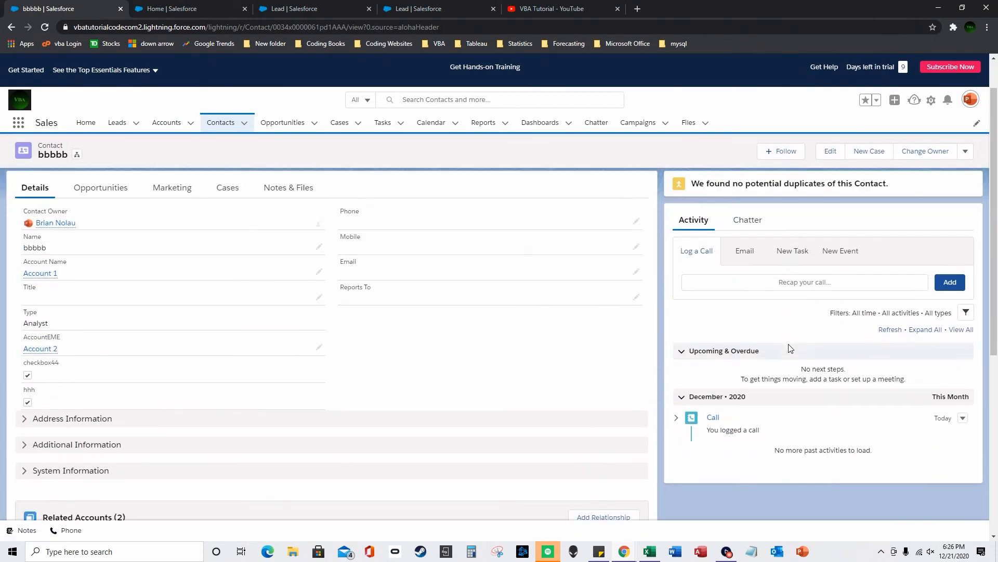
pyautogui.click(745, 262)
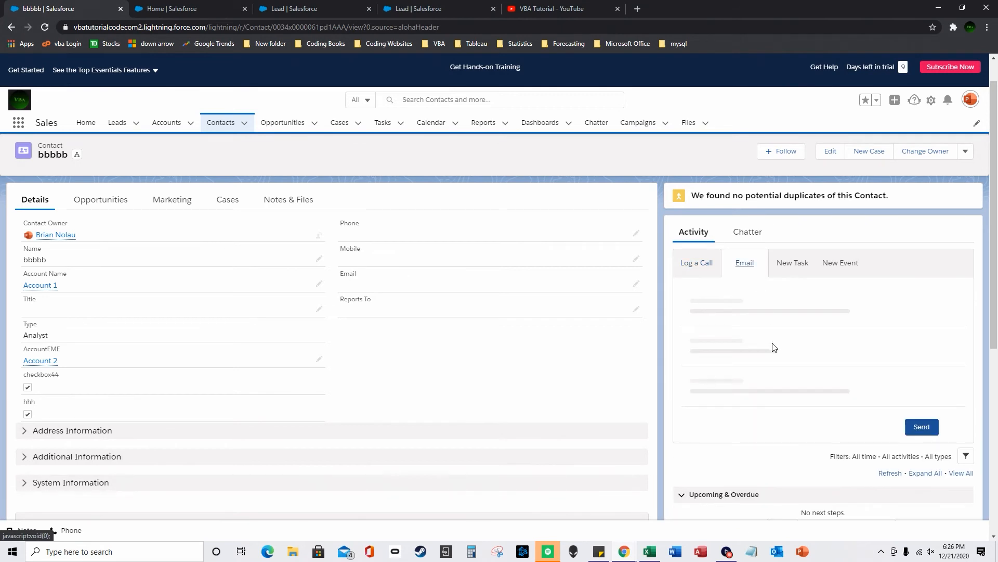
pyautogui.scroll(-6, 778, 377)
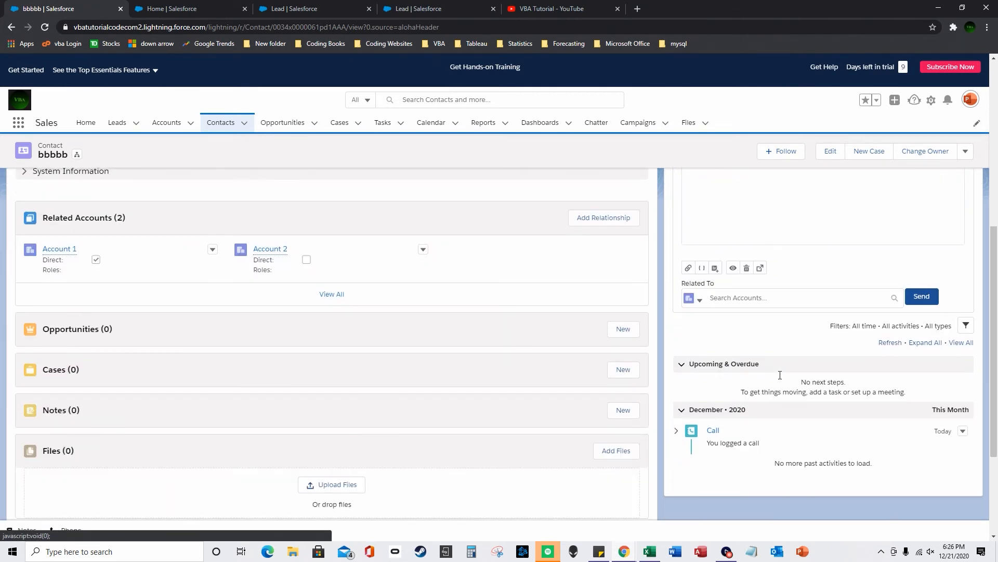
pyautogui.scroll(3, 778, 372)
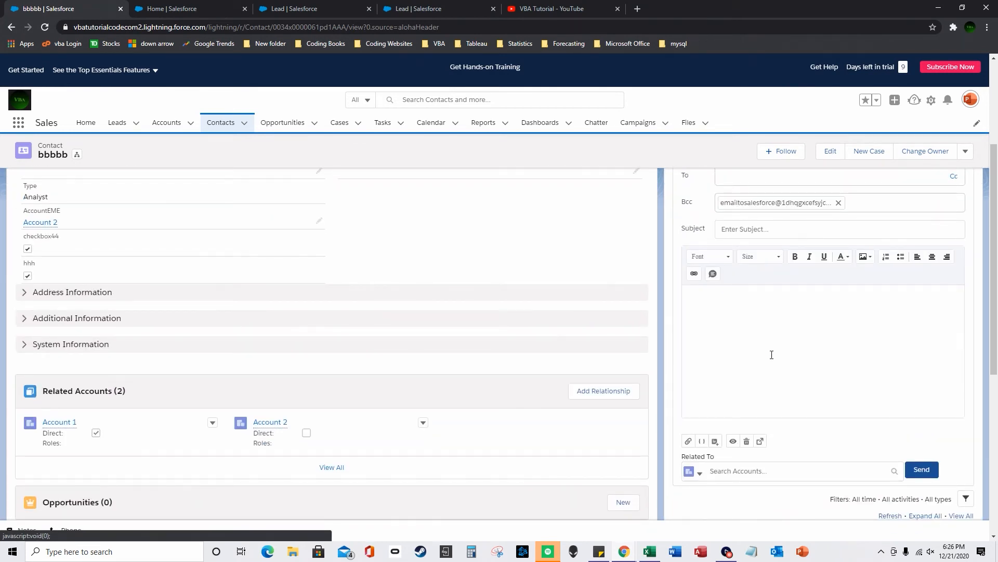
# - Resubmit Activity Settings in Setup, then return to the bbbbb contact tab
pyautogui.click(154, 7)
pyautogui.click(321, 6)
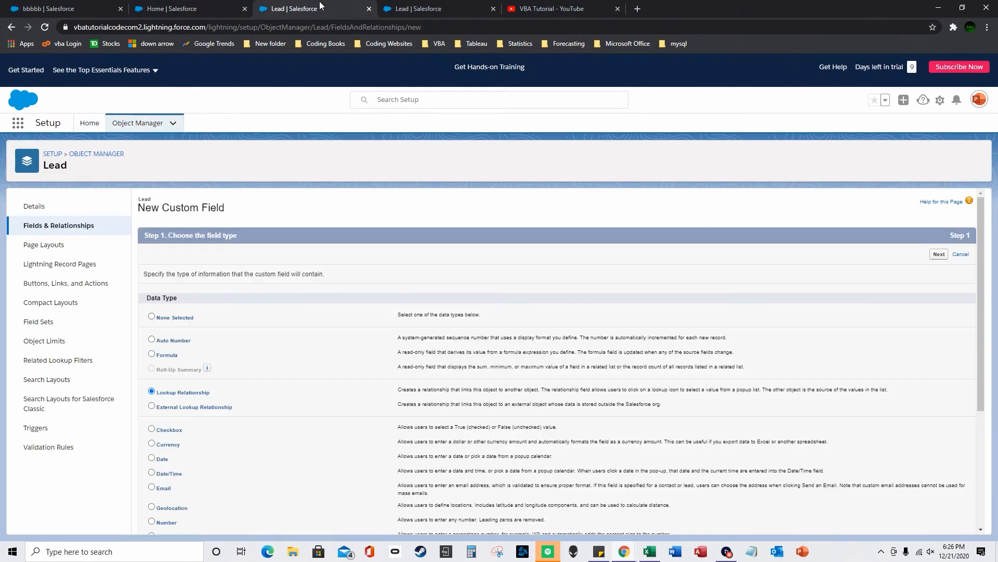
pyautogui.click(228, 5)
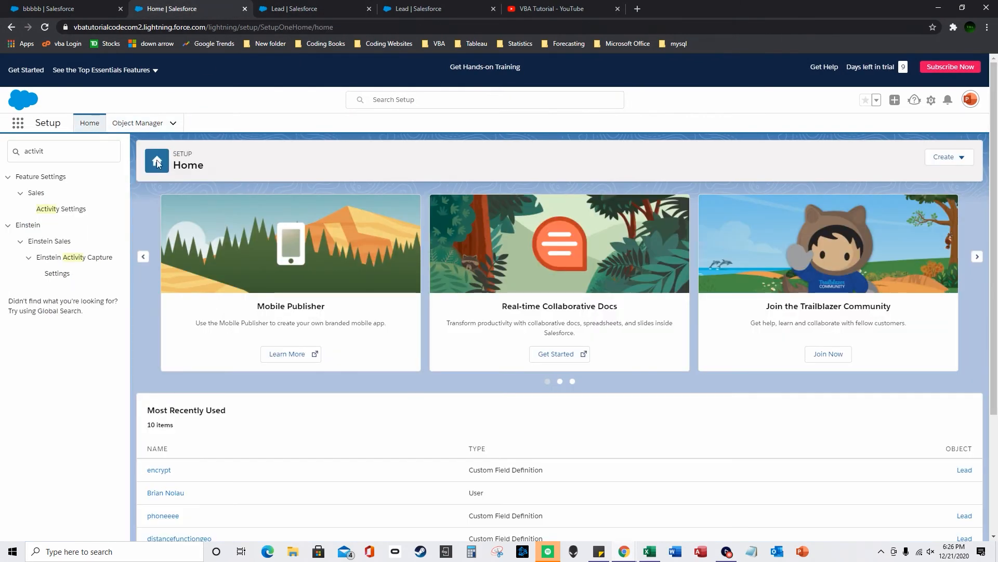
pyautogui.click(74, 209)
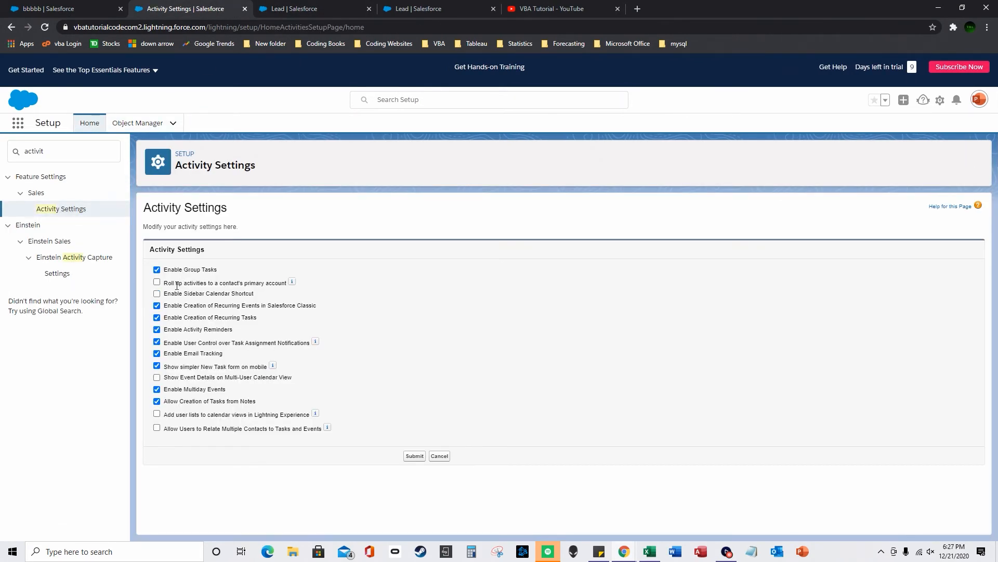
pyautogui.click(414, 456)
pyautogui.click(78, 5)
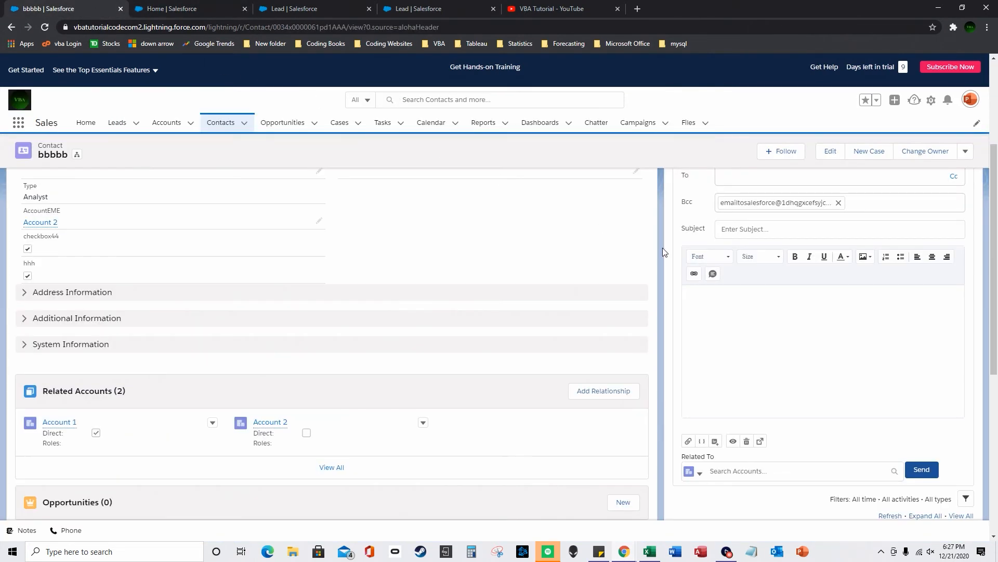
pyautogui.scroll(3, 749, 349)
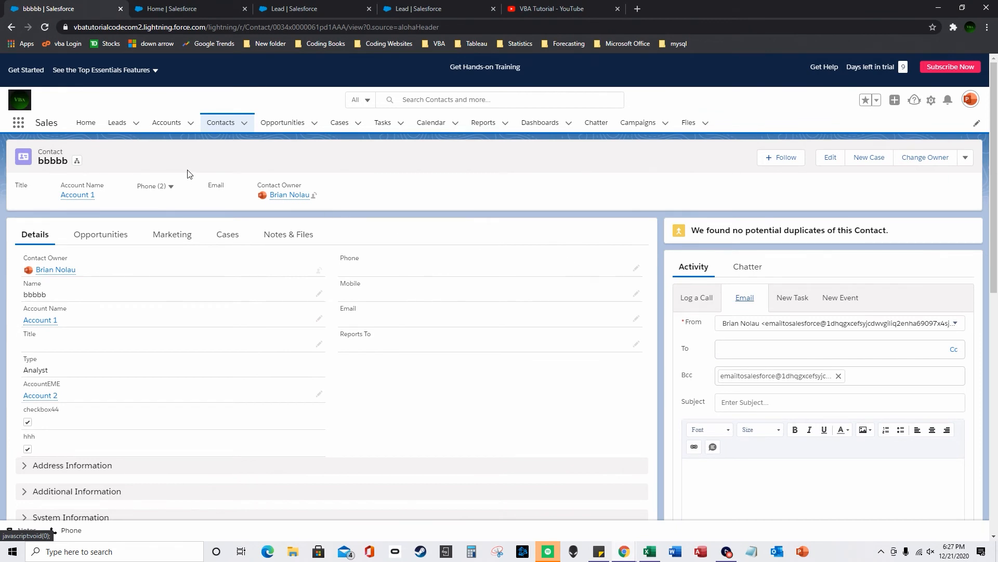
# - Open contact bbbbb and begin an email from its Activity panel
pyautogui.click(221, 122)
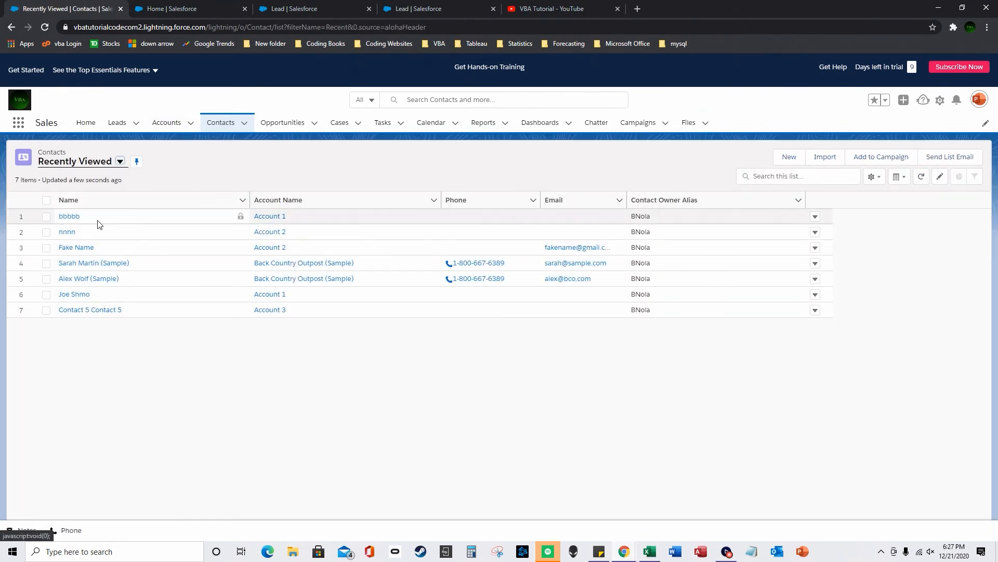
pyautogui.click(73, 217)
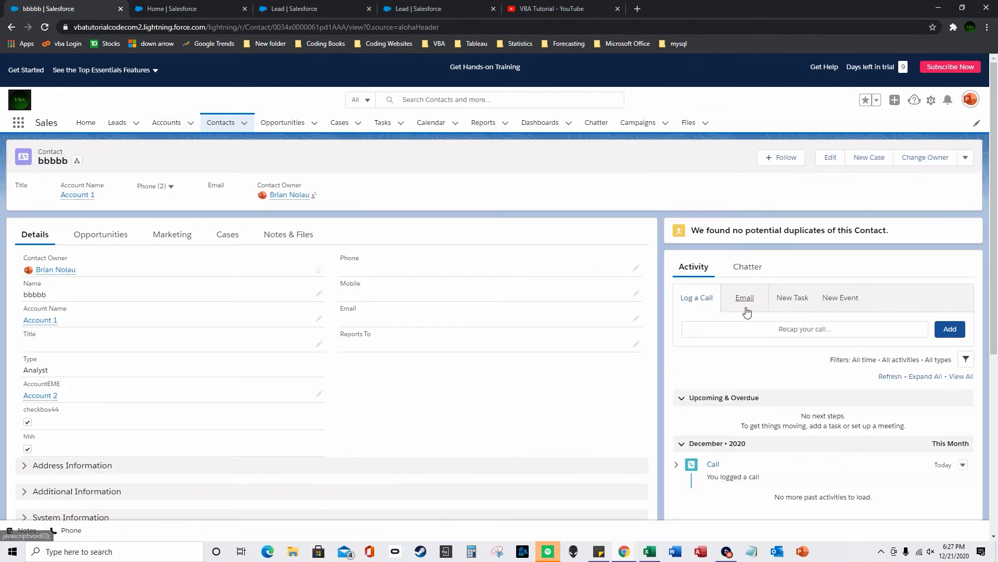
pyautogui.click(746, 309)
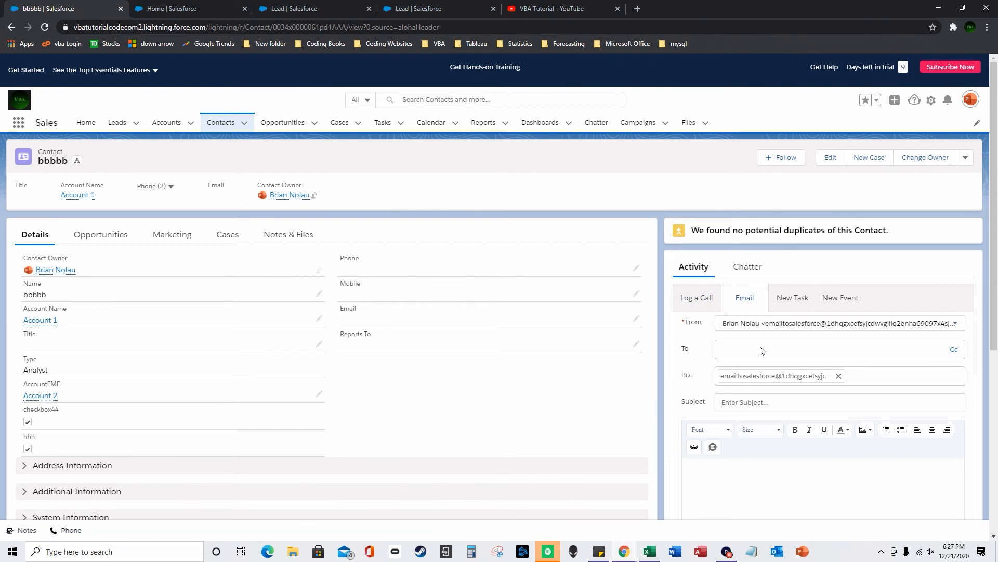
# - Send the email to the contact's address with subject and body '222', then reload
pyautogui.click(781, 472)
pyautogui.click(737, 400)
pyautogui.write('222')
pyautogui.click(775, 470)
pyautogui.write('222')
pyautogui.scroll(-3, 885, 498)
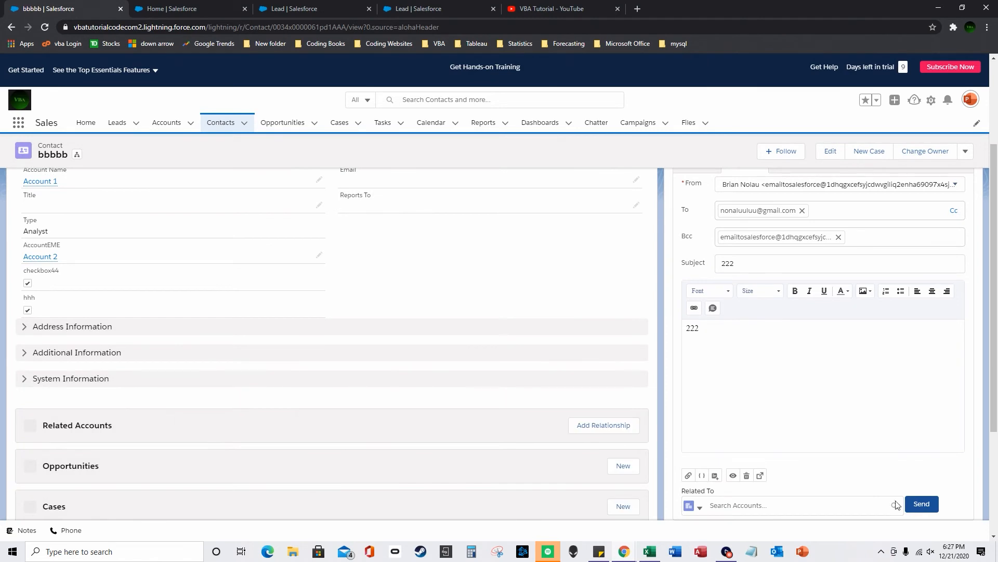
pyautogui.click(920, 502)
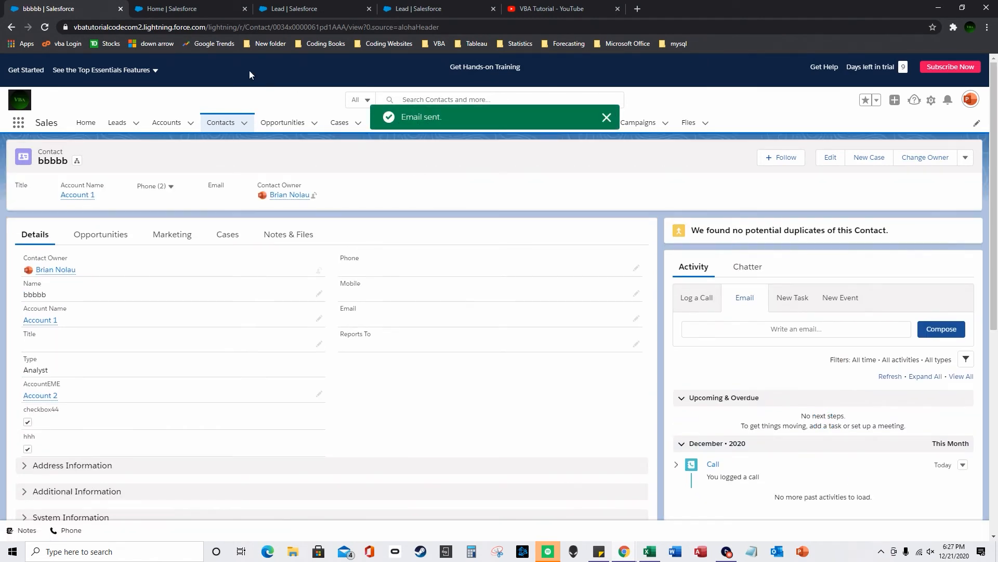
pyautogui.click(45, 26)
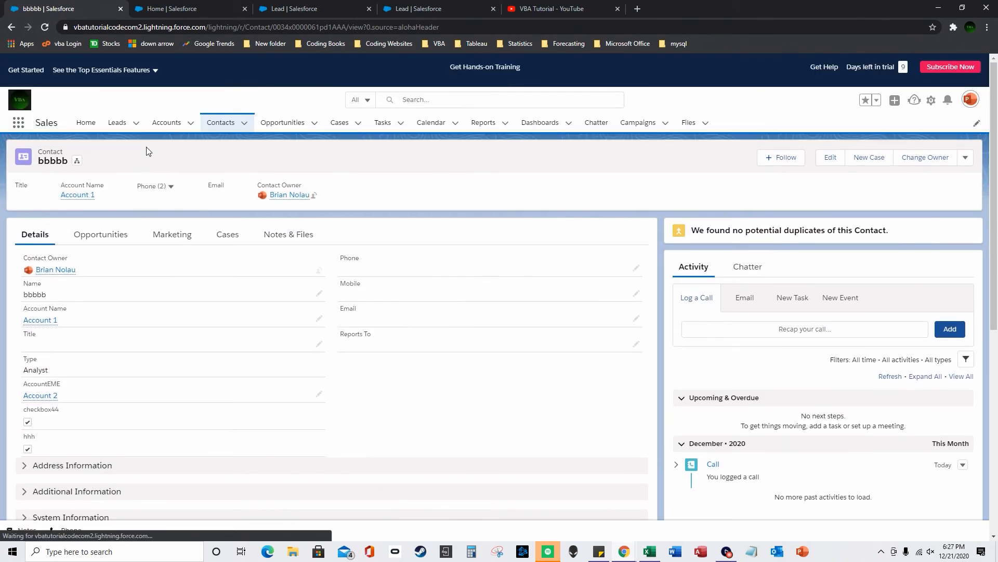
# - Open the Account 1 record from the Accounts list
pyautogui.click(169, 128)
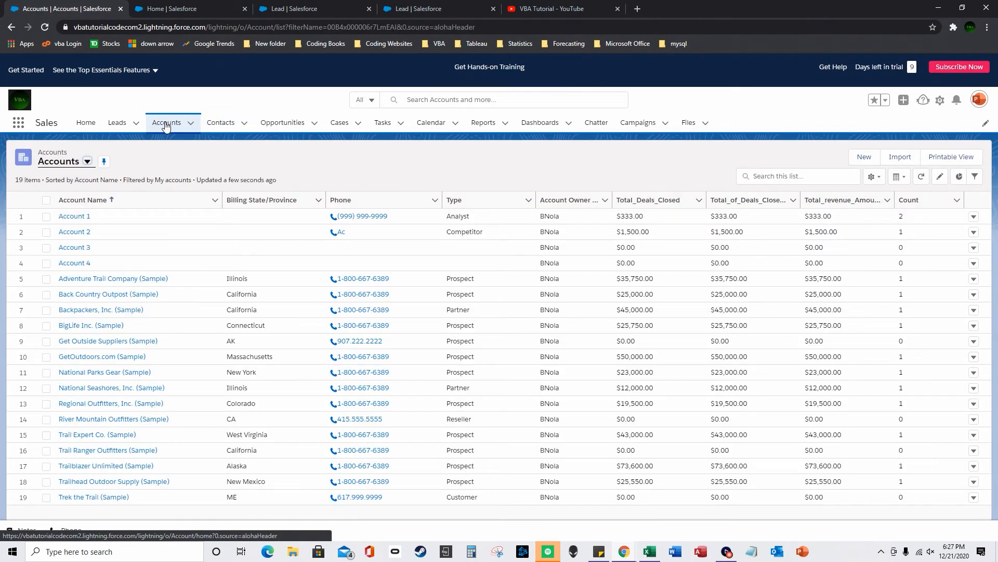
pyautogui.click(79, 221)
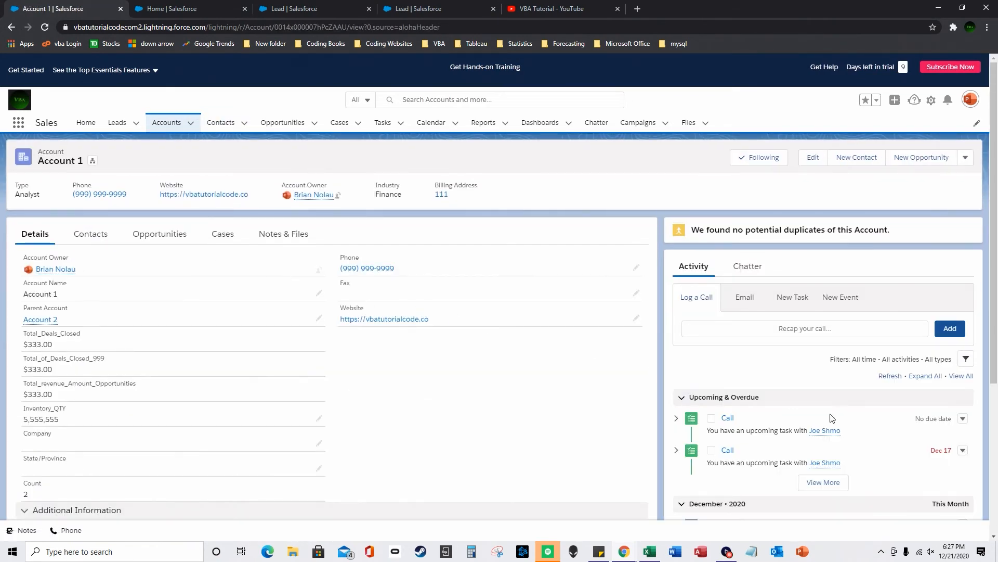
pyautogui.scroll(-3, 837, 426)
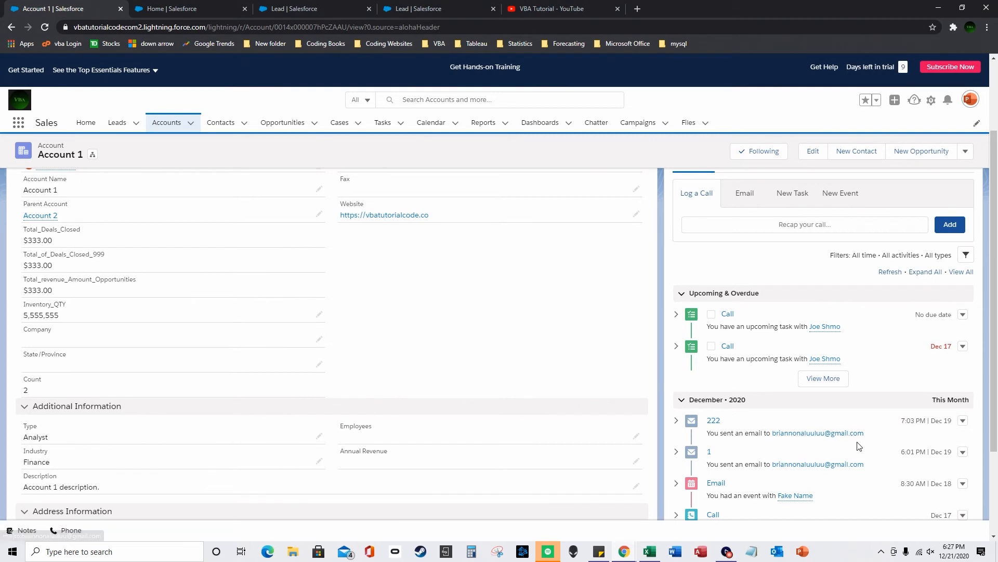
pyautogui.scroll(2, 858, 447)
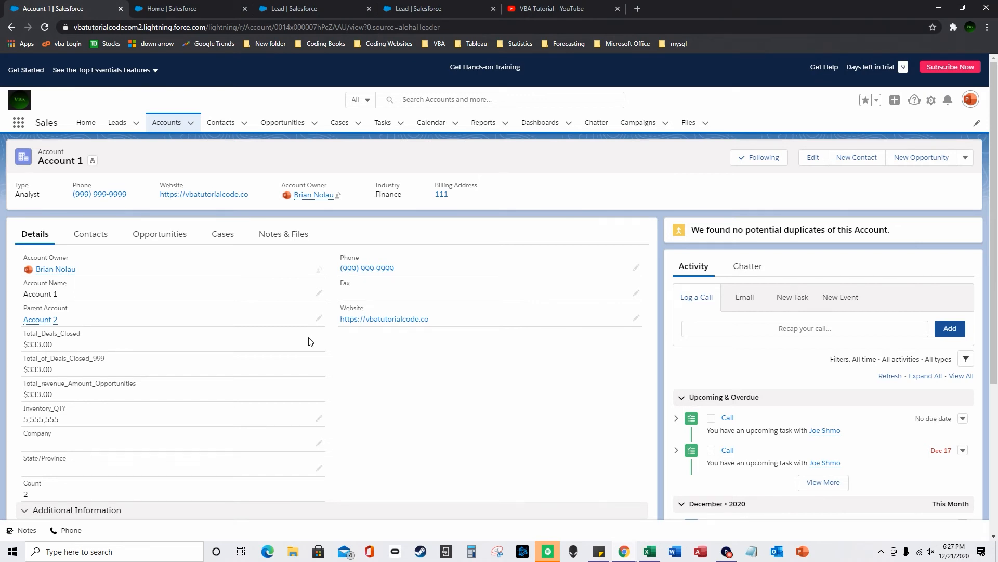
# - Go to Setup Home and bring up the Object Manager list of all objects
pyautogui.click(191, 8)
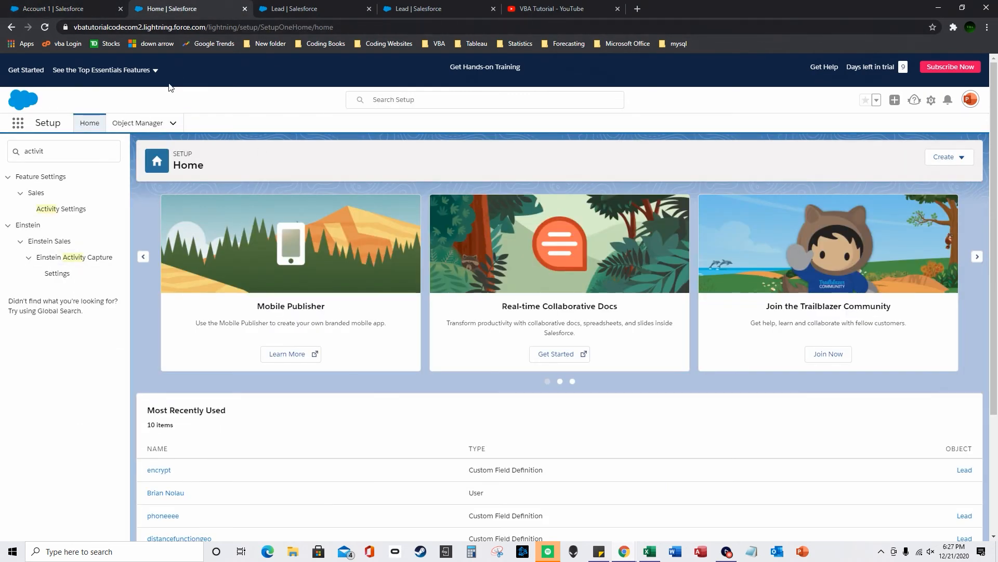
pyautogui.click(119, 150)
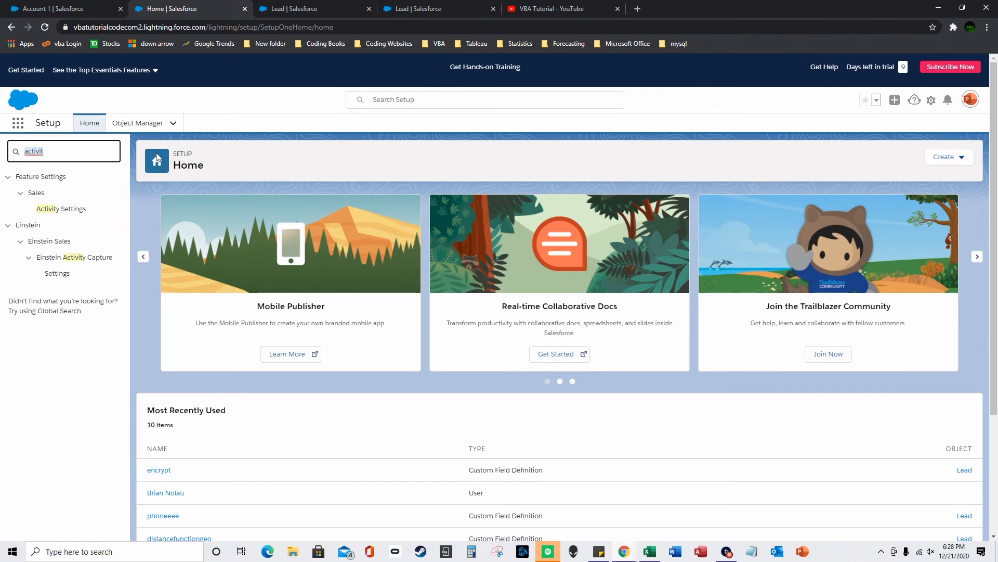
pyautogui.click(138, 122)
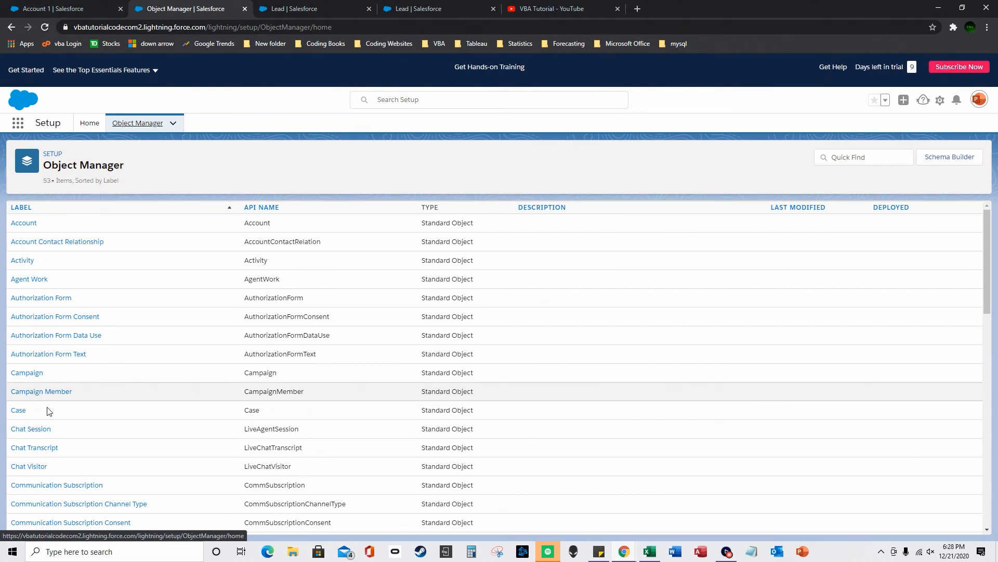
pyautogui.scroll(-2, 29, 452)
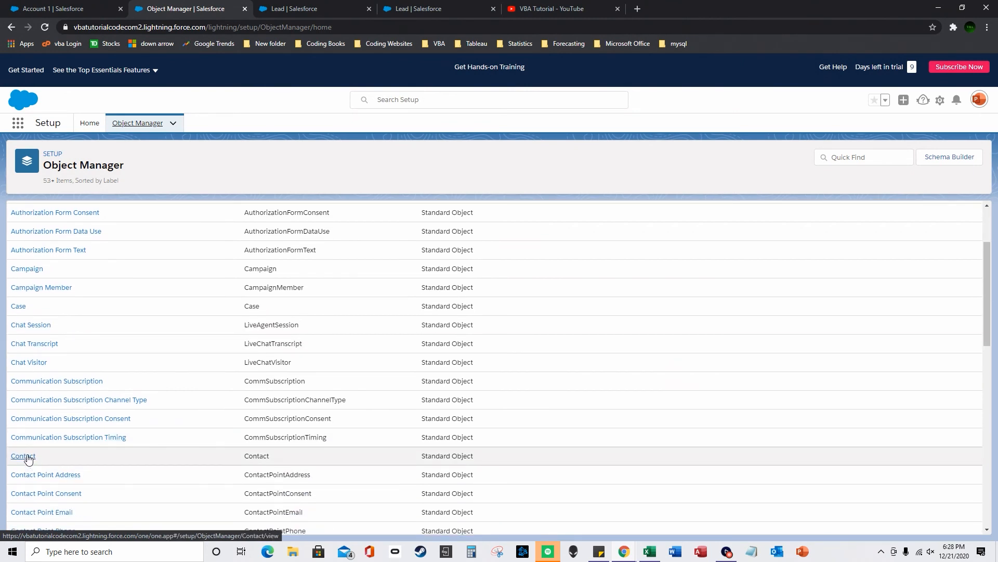
# - Check Account 1's related contacts and open the bbbbb contact record
pyautogui.click(291, 9)
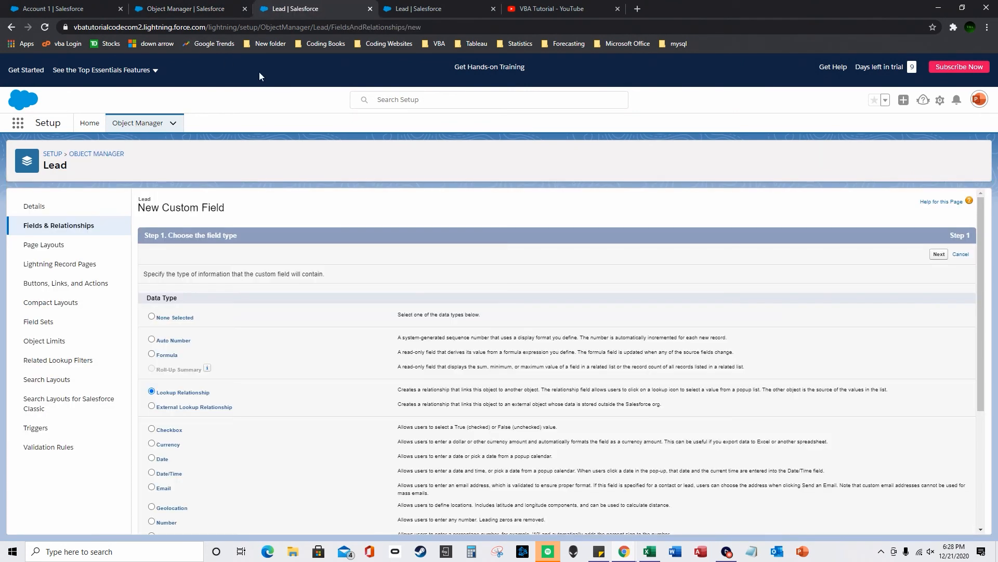
pyautogui.click(204, 10)
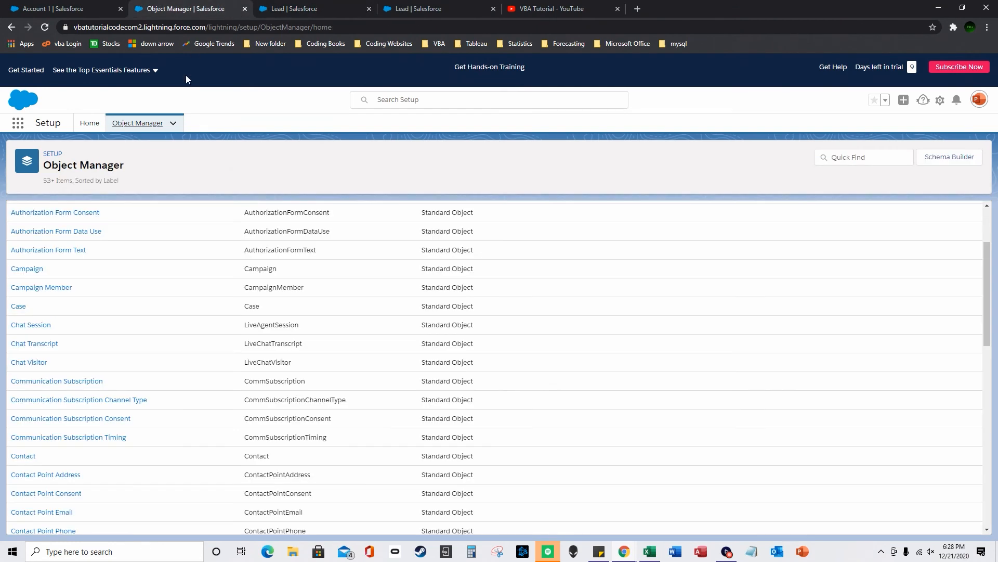
pyautogui.click(394, 5)
pyautogui.click(64, 11)
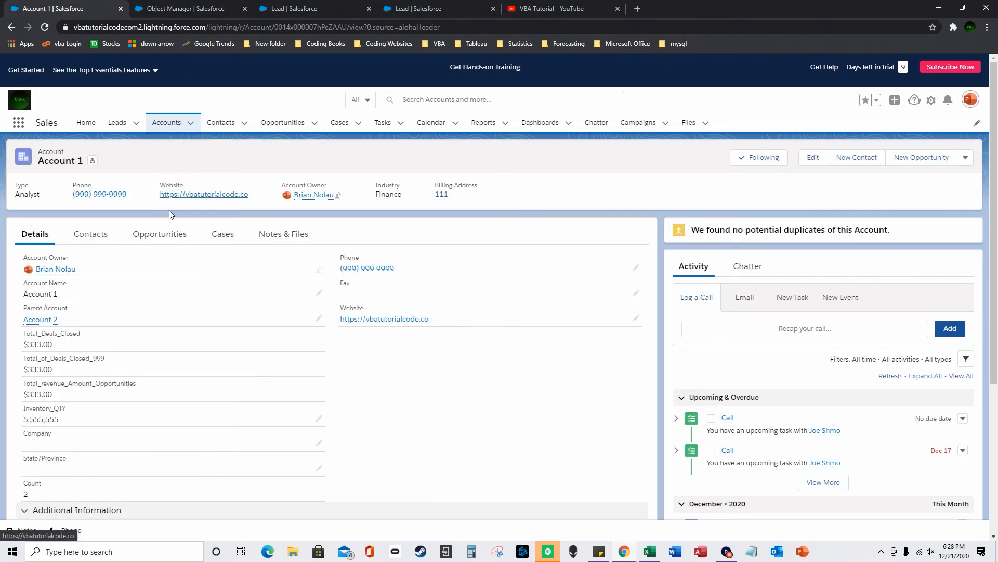
pyautogui.click(90, 233)
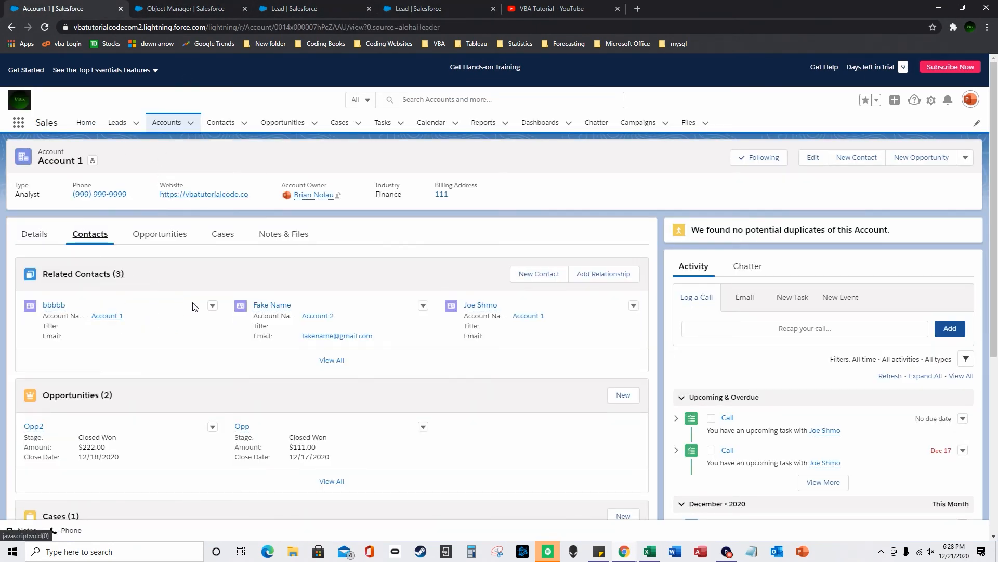
pyautogui.click(220, 122)
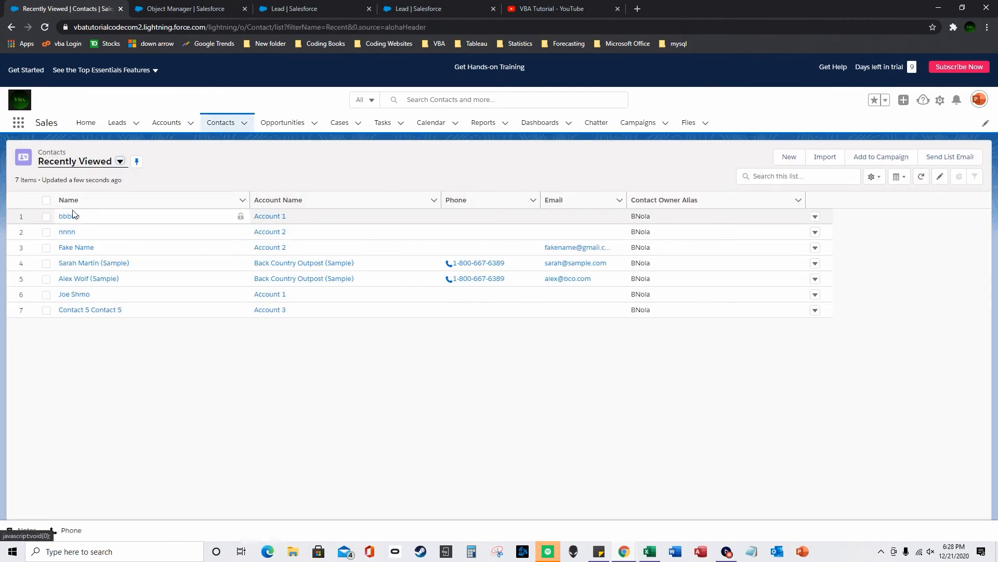
pyautogui.click(68, 216)
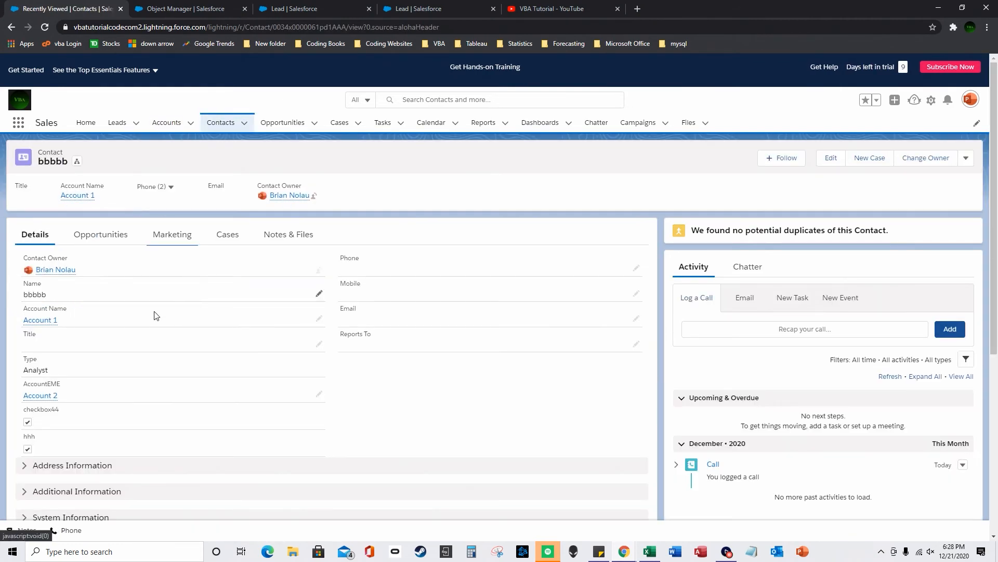
pyautogui.scroll(-4, 231, 331)
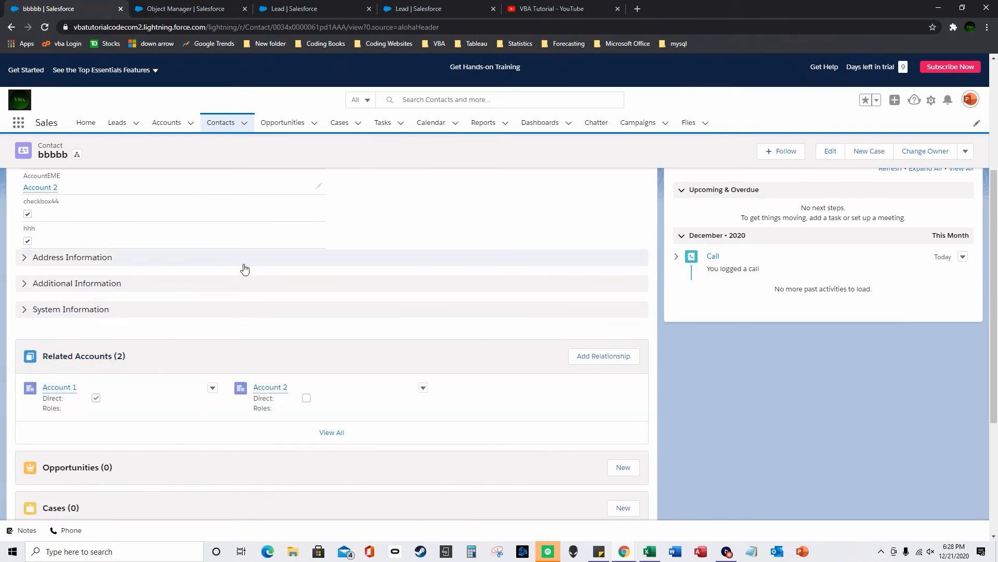
# - From the Object Manager, open Contact and list its Contact Layout page layout
pyautogui.click(172, 7)
pyautogui.click(291, 6)
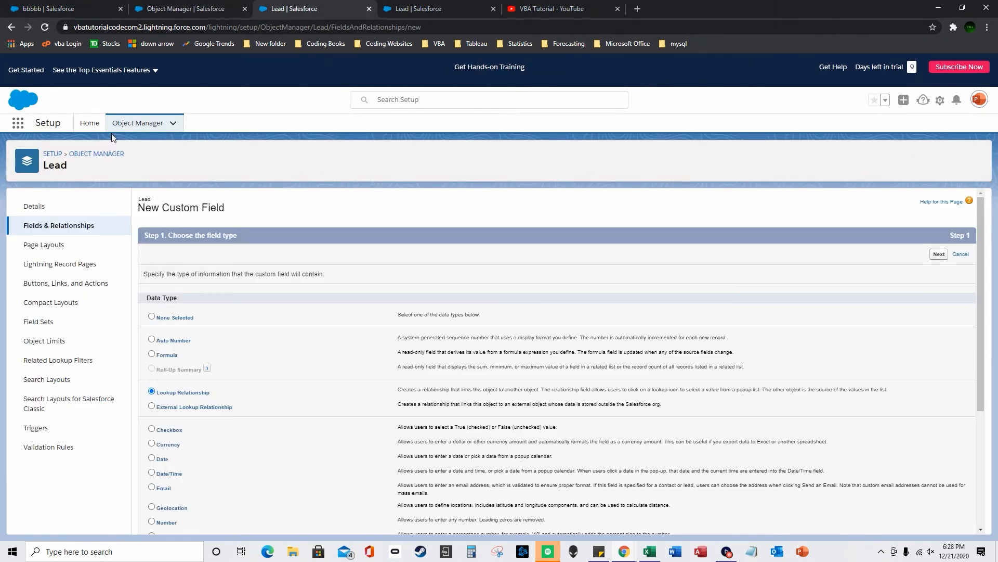
pyautogui.click(940, 104)
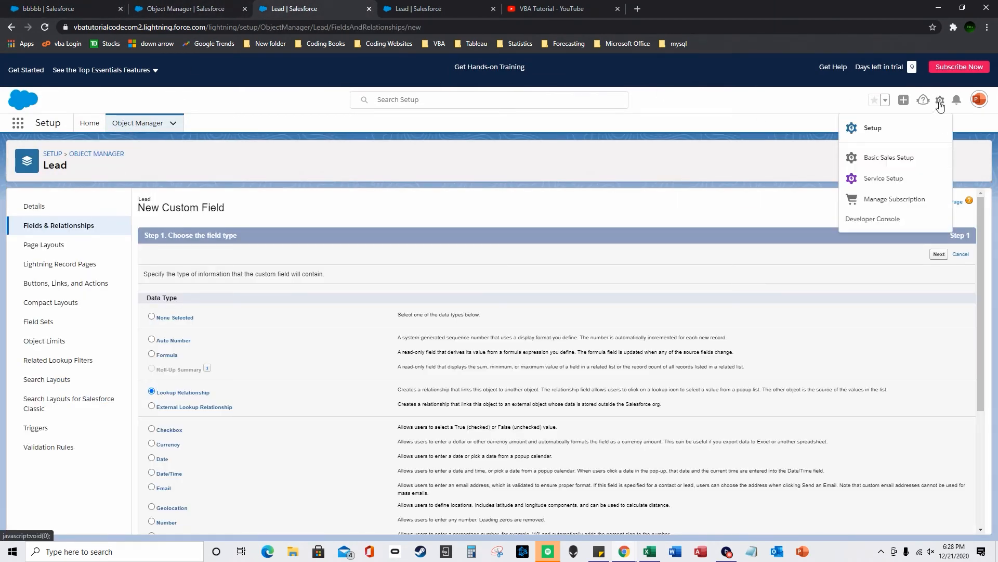
pyautogui.click(280, 200)
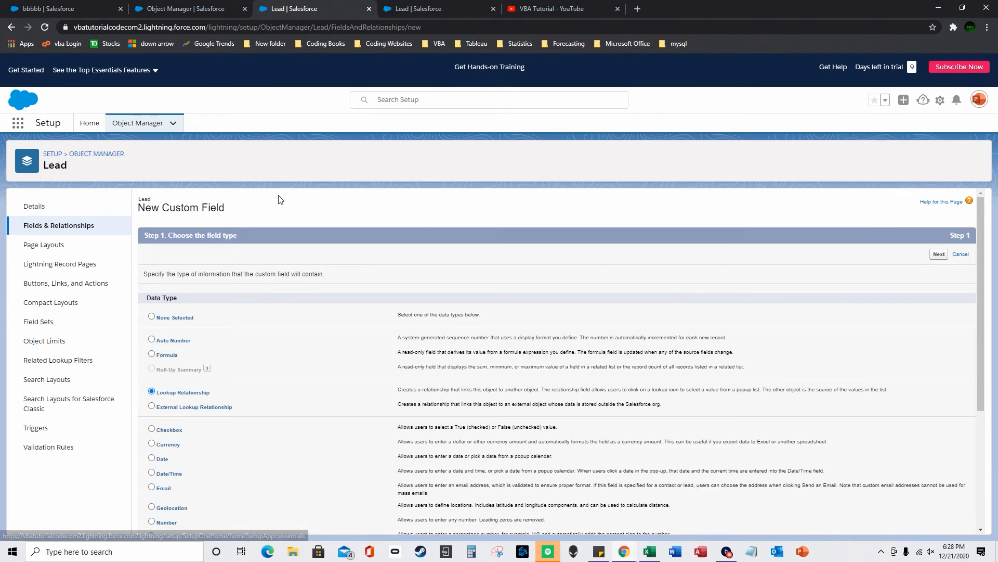
pyautogui.click(127, 126)
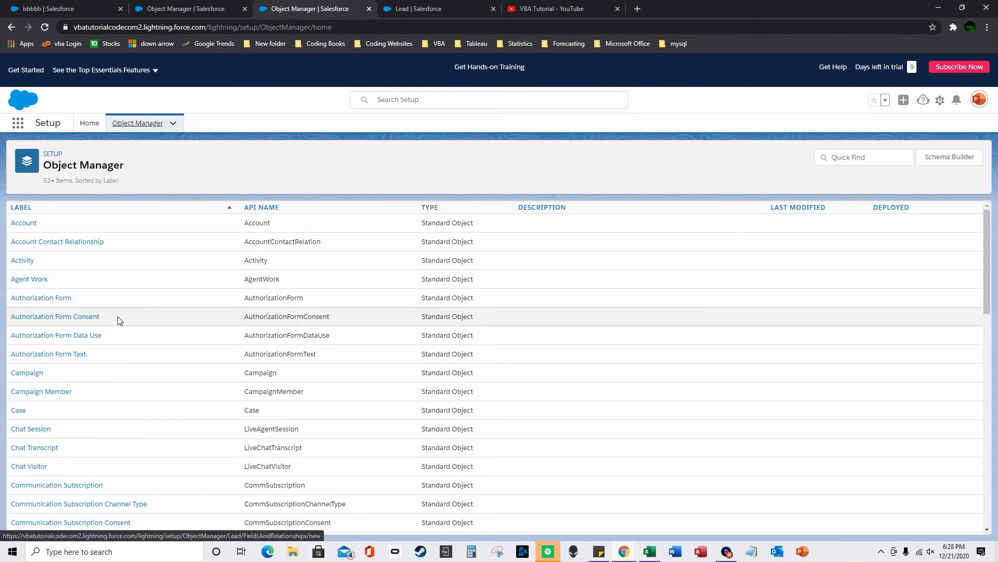
pyautogui.scroll(-2, 119, 329)
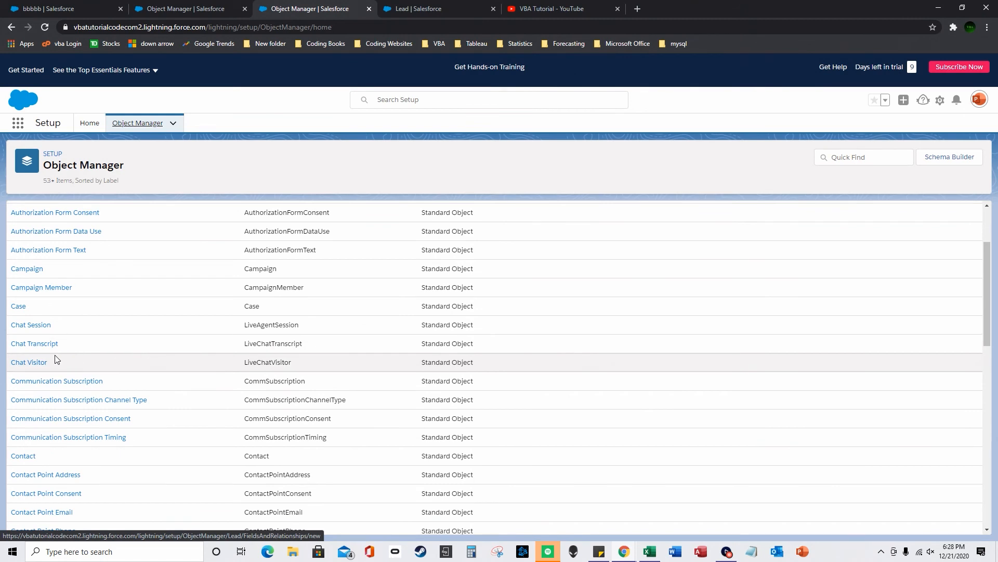
pyautogui.scroll(-1, 26, 364)
pyautogui.click(25, 385)
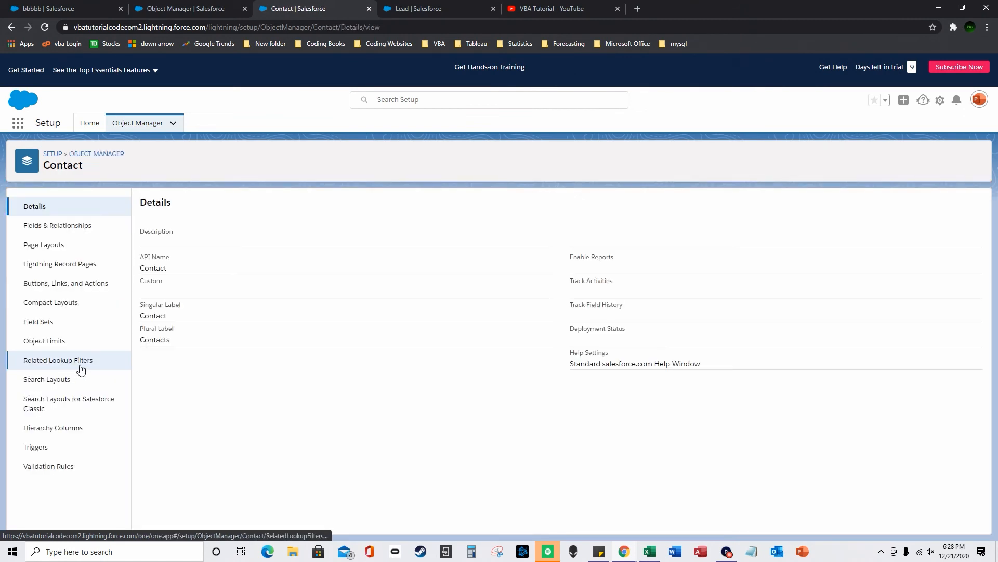
pyautogui.click(49, 246)
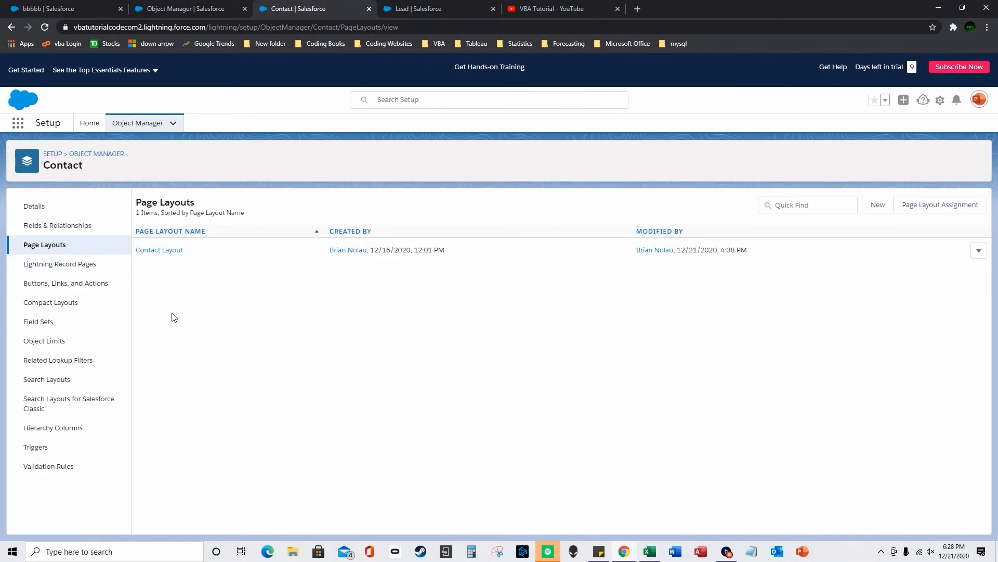
# - Open the Contact Layout editor and show the Related Lists palette
pyautogui.click(167, 250)
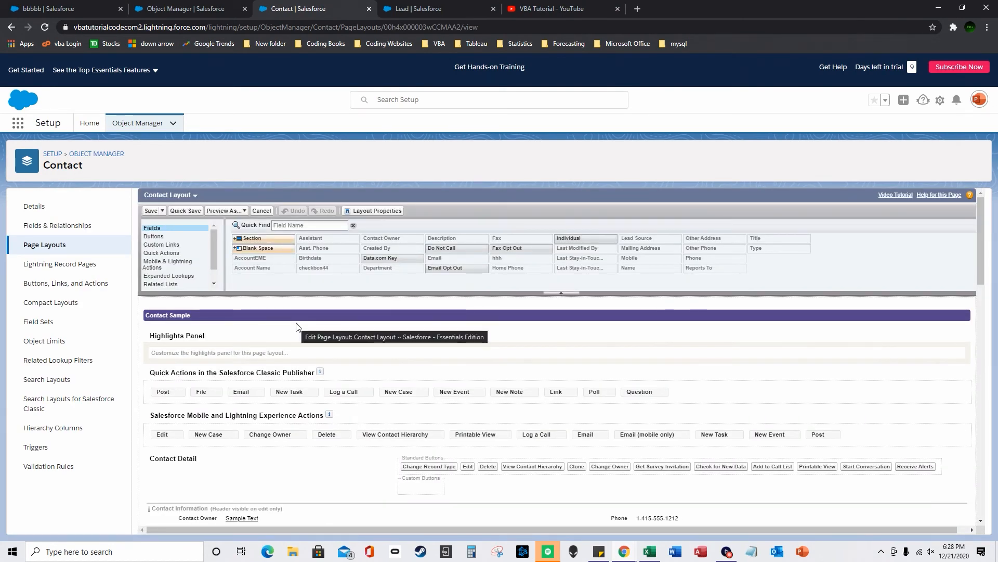
pyautogui.moveTo(213, 253); pyautogui.dragTo(213, 266)
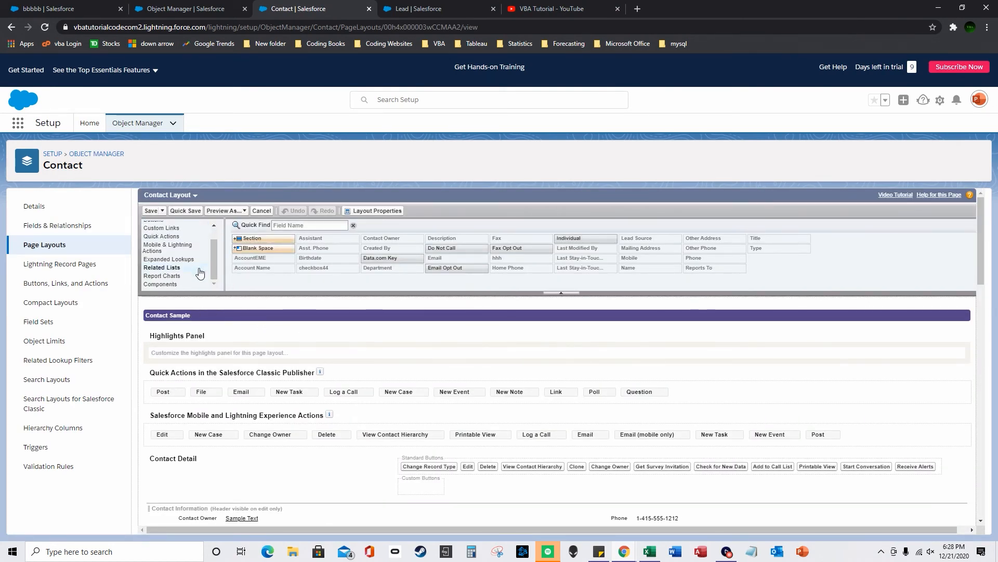
pyautogui.click(185, 260)
pyautogui.scroll(-1, 184, 265)
pyautogui.scroll(-9, 185, 267)
pyautogui.scroll(5, 232, 283)
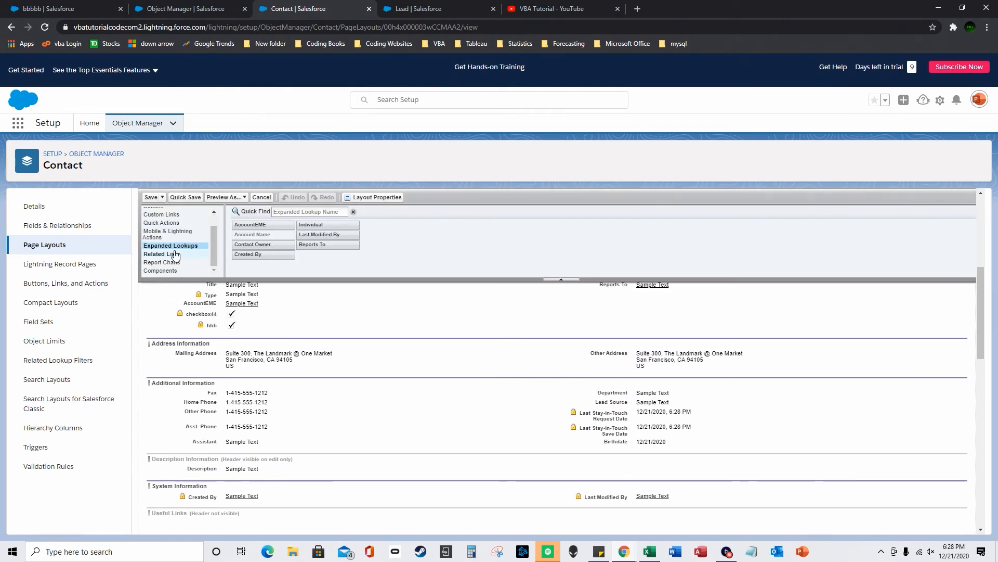
pyautogui.click(174, 257)
pyautogui.scroll(1, 333, 376)
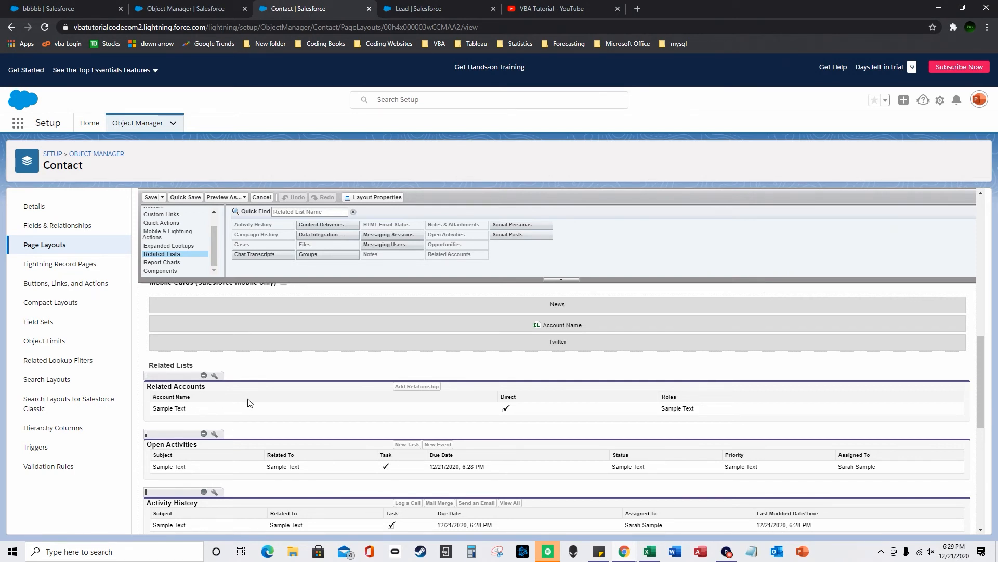
# - Review the Related Accounts list properties and keep its columns unchanged
pyautogui.click(214, 375)
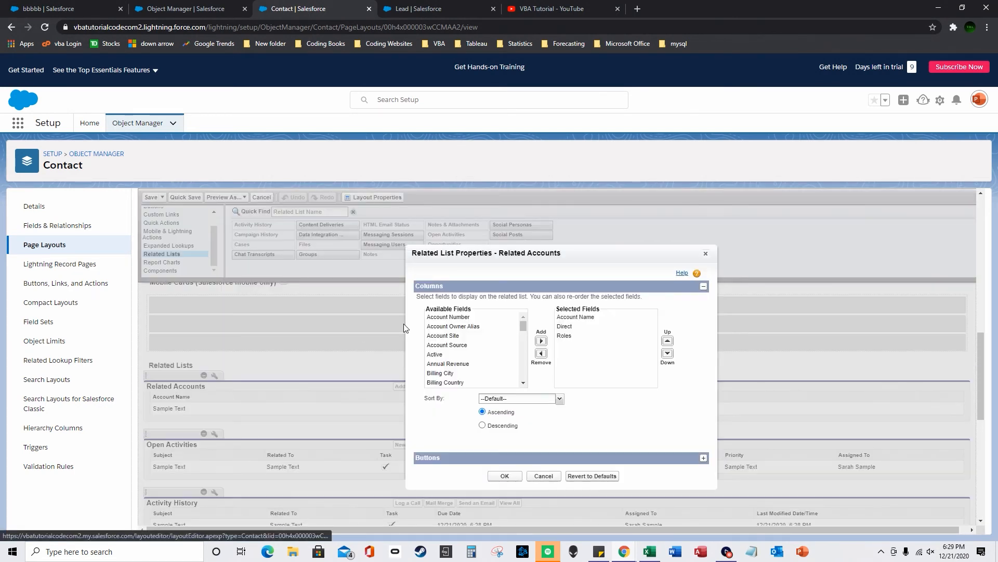
pyautogui.scroll(-3, 517, 329)
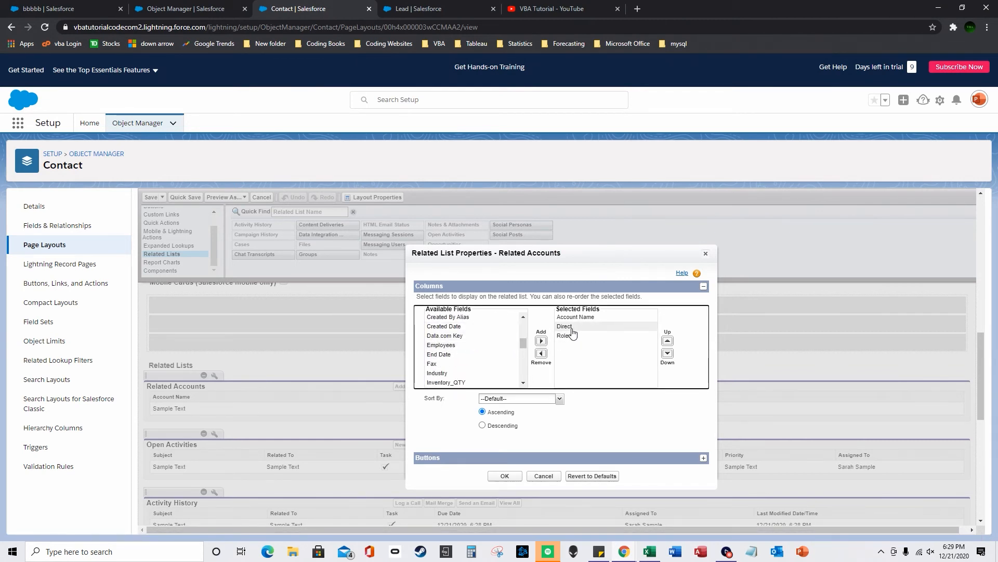
pyautogui.click(507, 476)
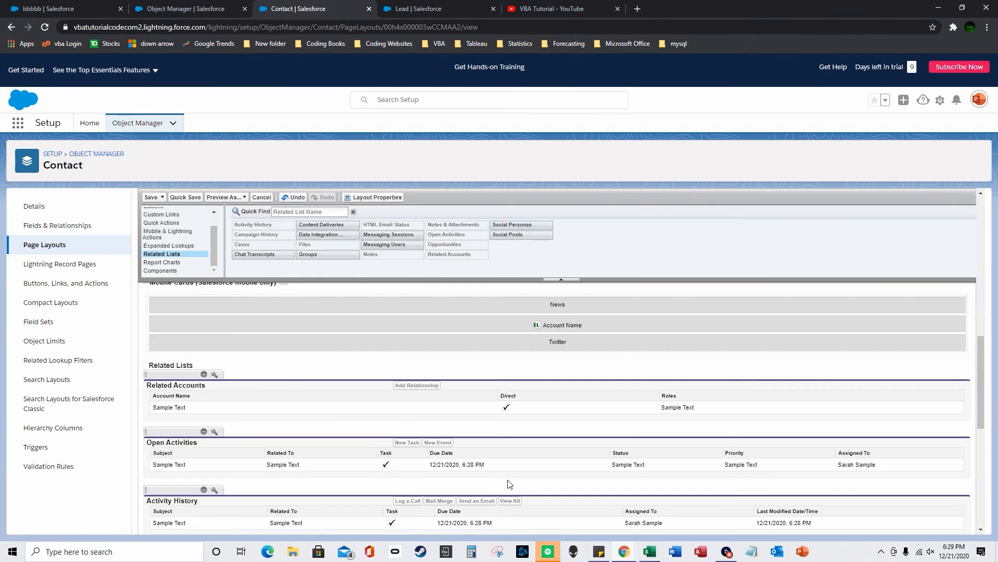
pyautogui.scroll(3, 331, 372)
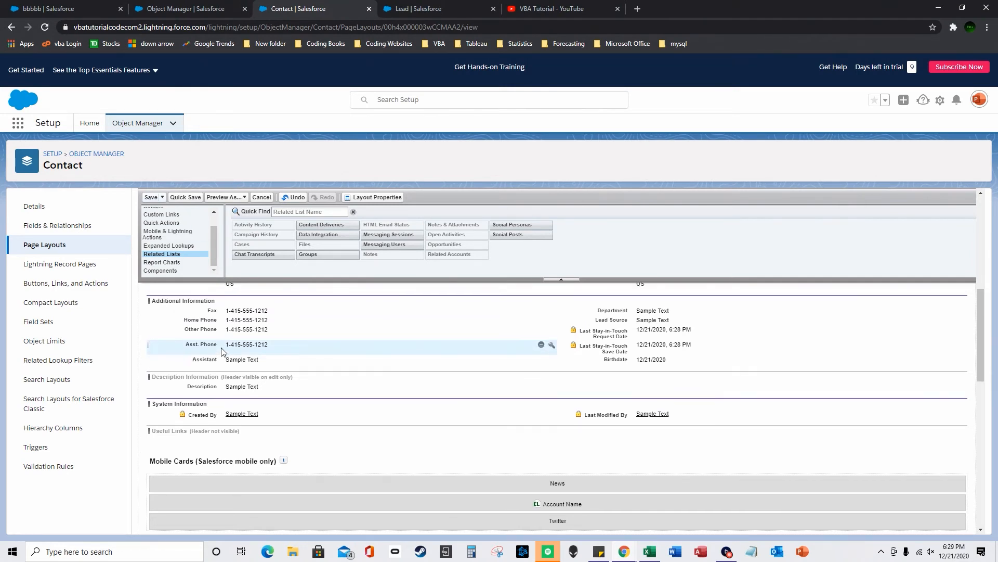
pyautogui.scroll(1, 343, 341)
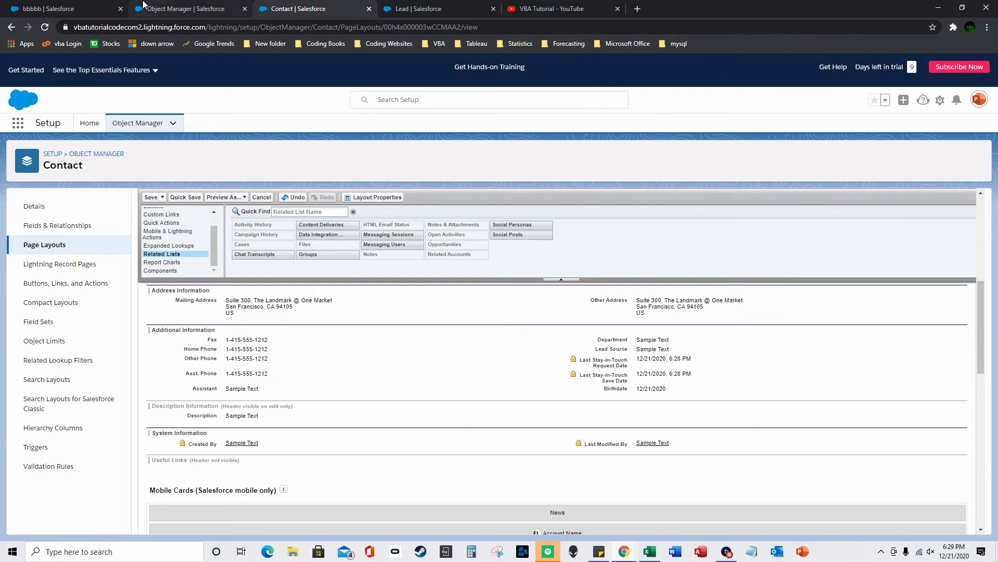
# - Check bbbbb's related accounts, then return to the Object Manager list
pyautogui.click(78, 5)
pyautogui.scroll(1, 203, 352)
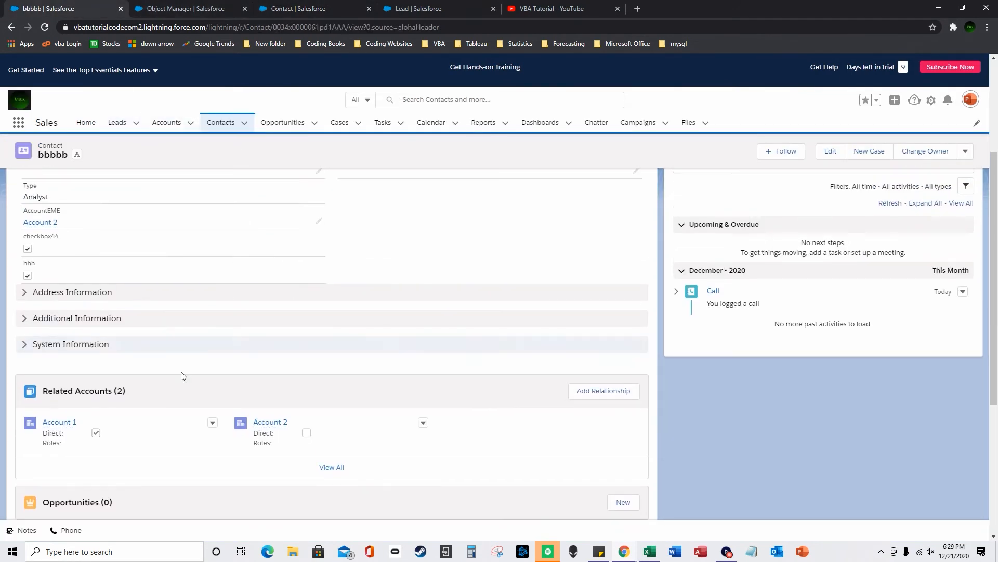
pyautogui.click(196, 4)
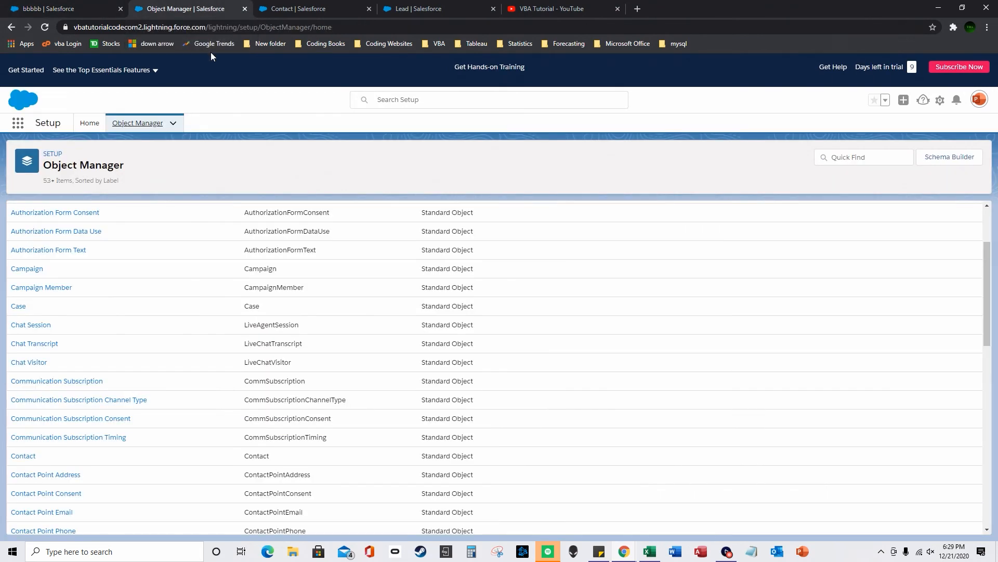
pyautogui.click(296, 6)
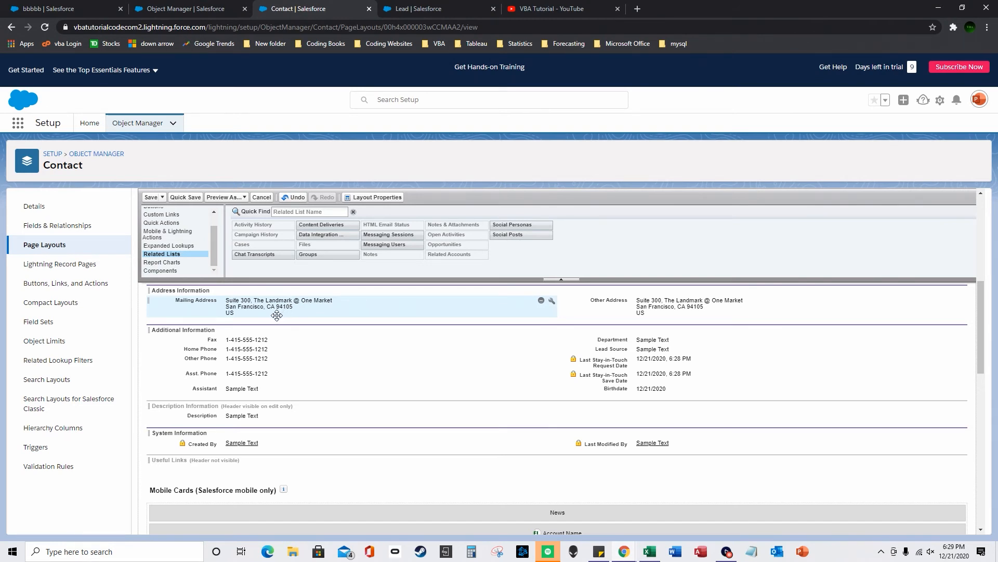
pyautogui.click(95, 155)
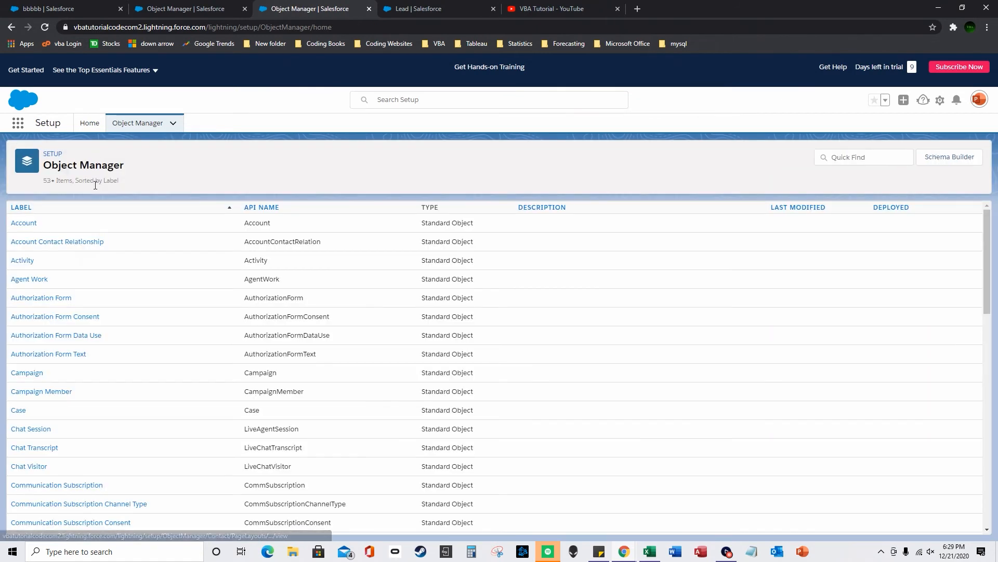
# - Open the Account object's Account Layout, show Related Lists, and try dragging Contacts onto it
pyautogui.click(27, 224)
pyautogui.click(65, 247)
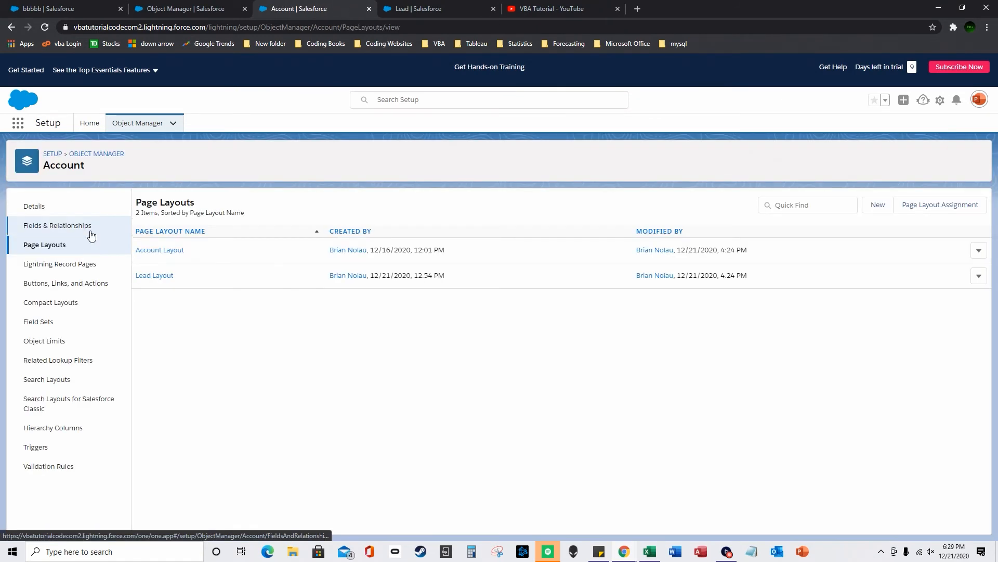
pyautogui.click(170, 250)
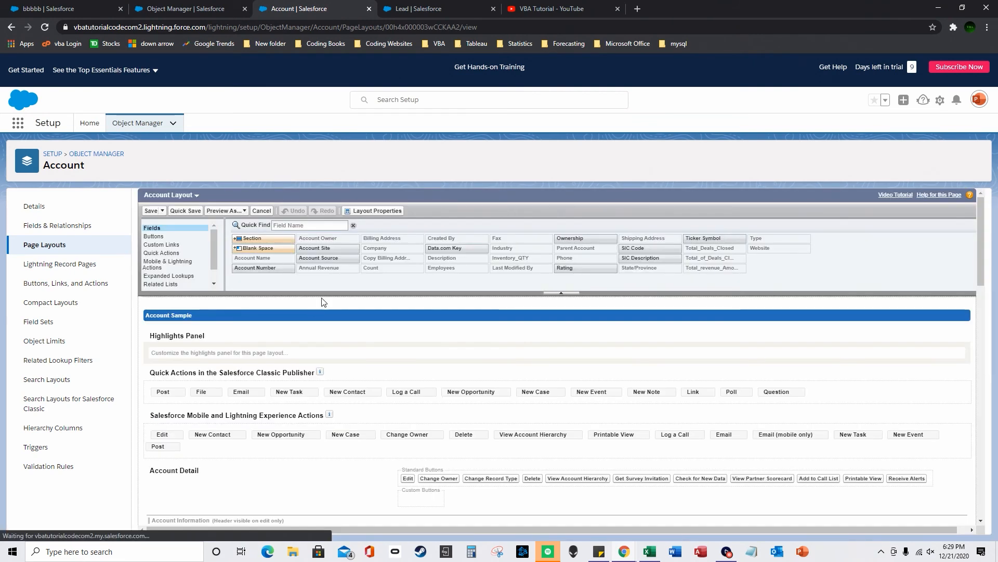
pyautogui.click(161, 284)
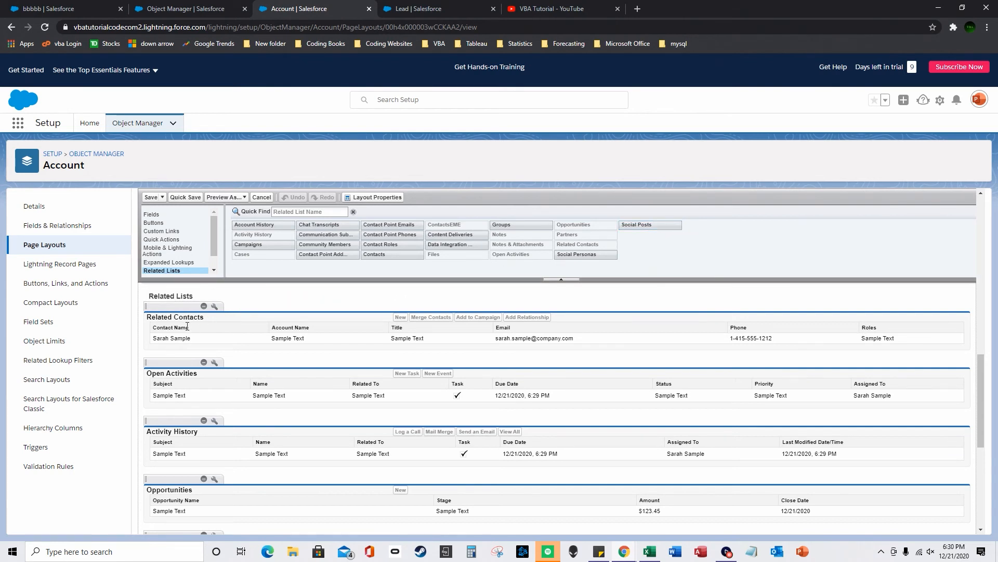
pyautogui.scroll(1, 190, 328)
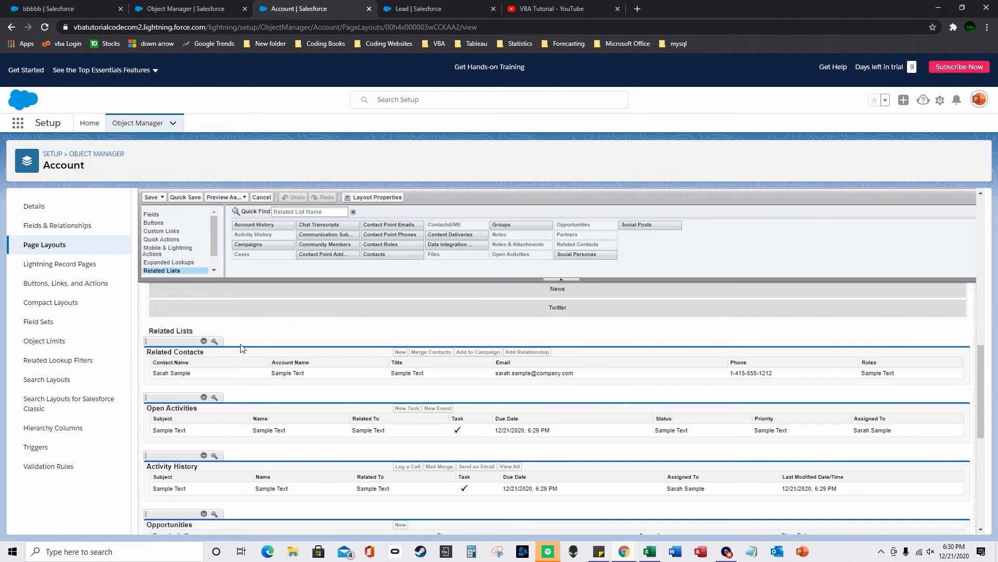
pyautogui.moveTo(375, 256)
pyautogui.mouseDown()
pyautogui.moveTo(249, 333)
pyautogui.moveTo(330, 346)
pyautogui.moveTo(376, 255)
pyautogui.mouseUp()
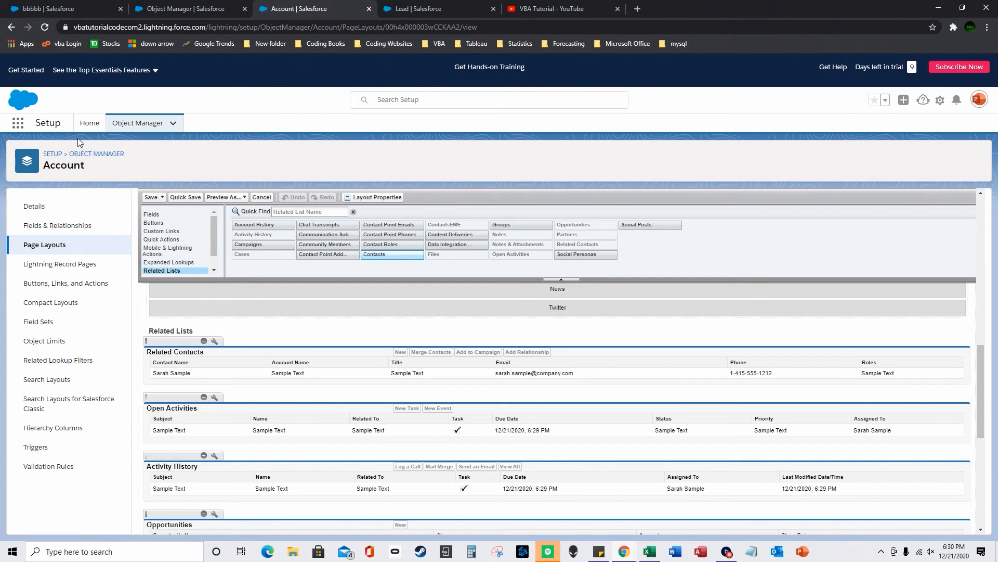
# - Open Contact's Contact Record Page in Lightning App Builder for editing
pyautogui.click(101, 157)
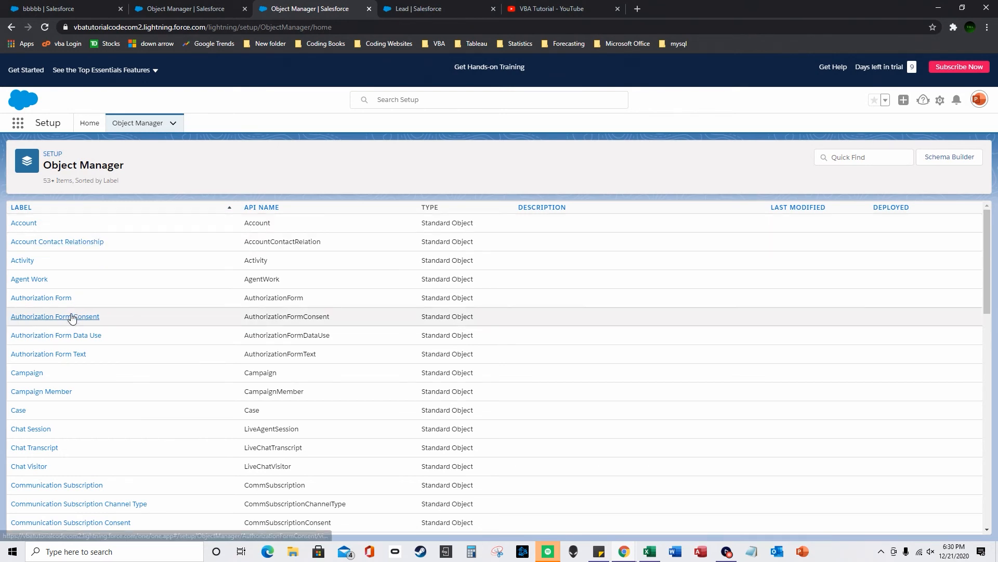
pyautogui.scroll(-1, 68, 417)
pyautogui.scroll(-1, 68, 417)
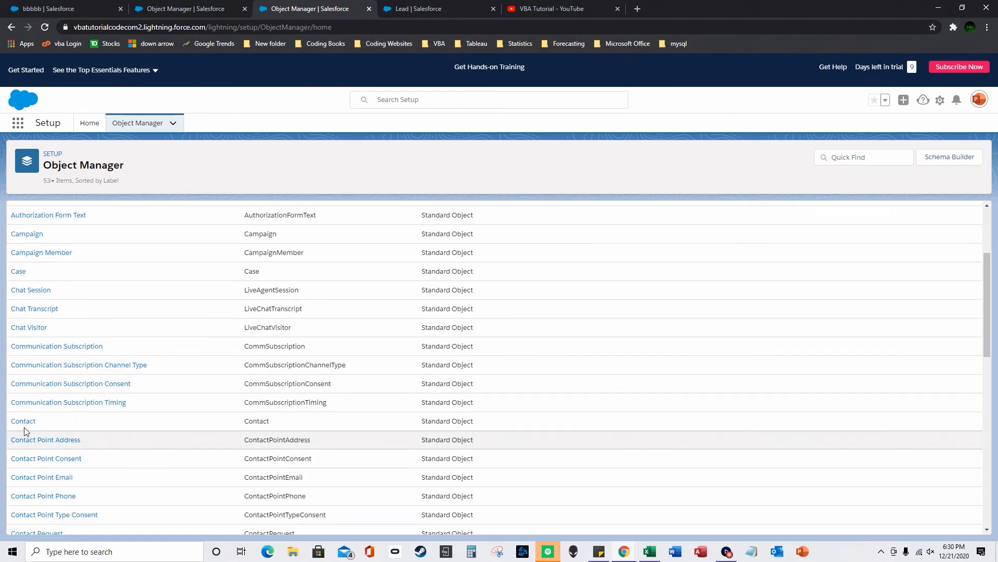
pyautogui.click(26, 421)
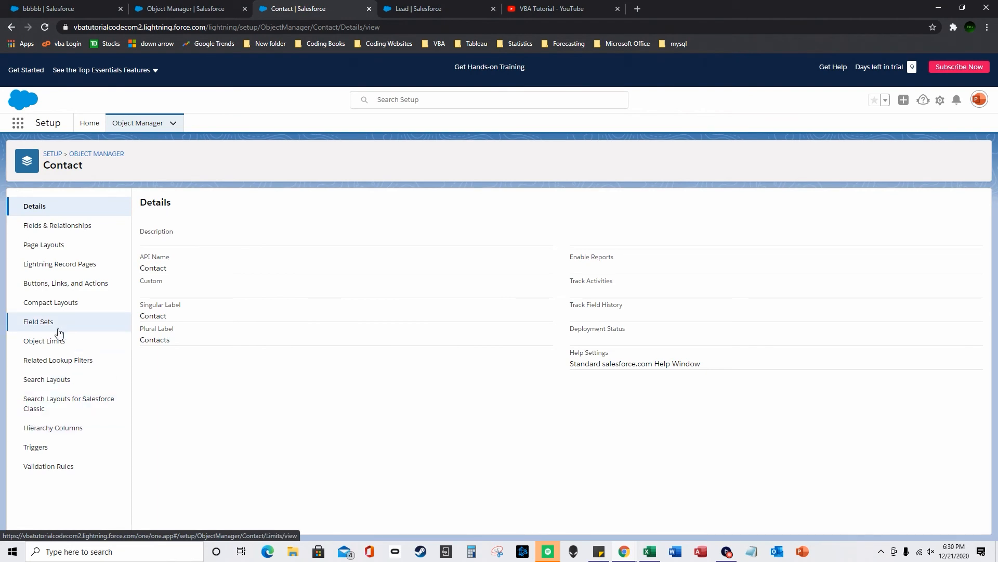
pyautogui.click(65, 265)
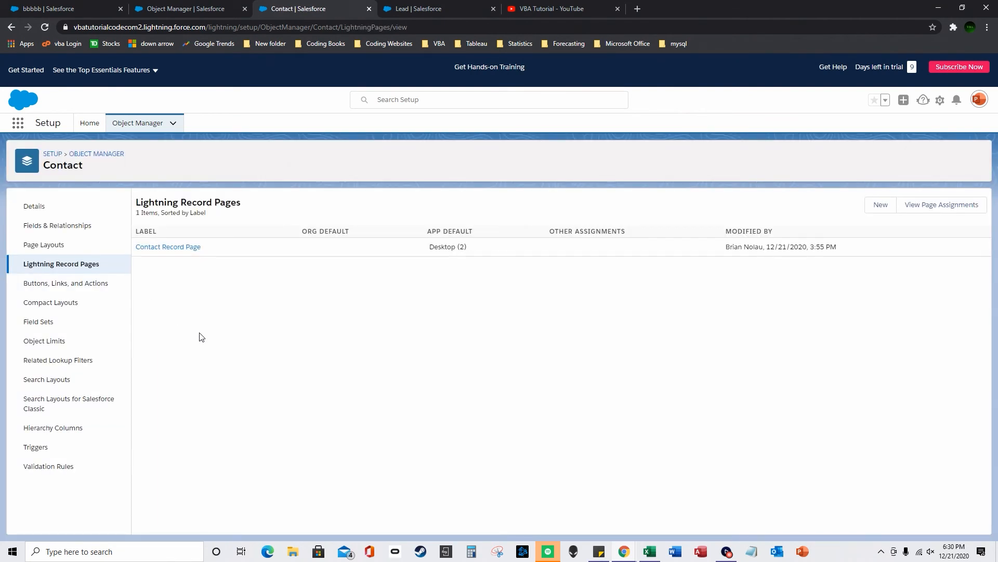
pyautogui.click(173, 248)
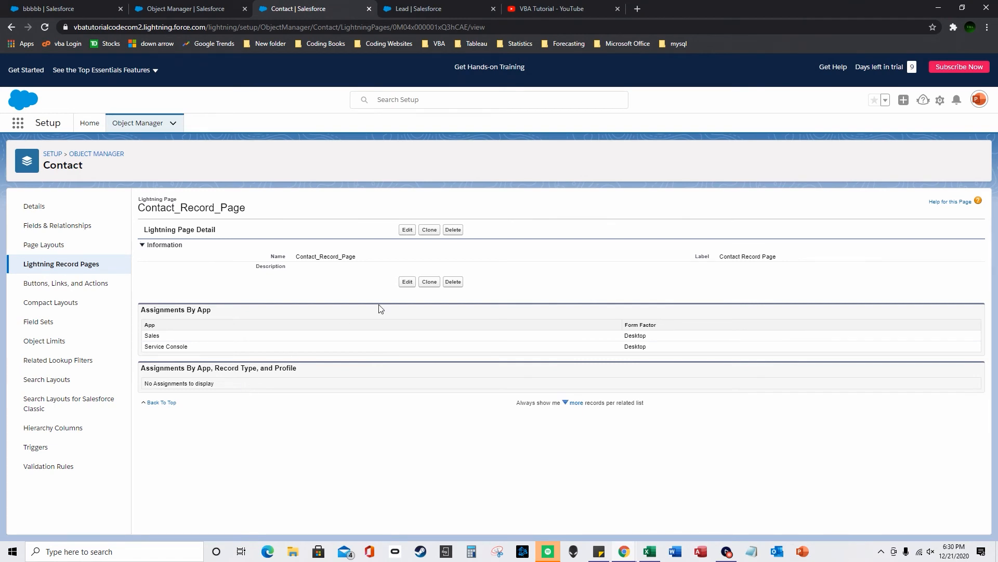
pyautogui.click(407, 281)
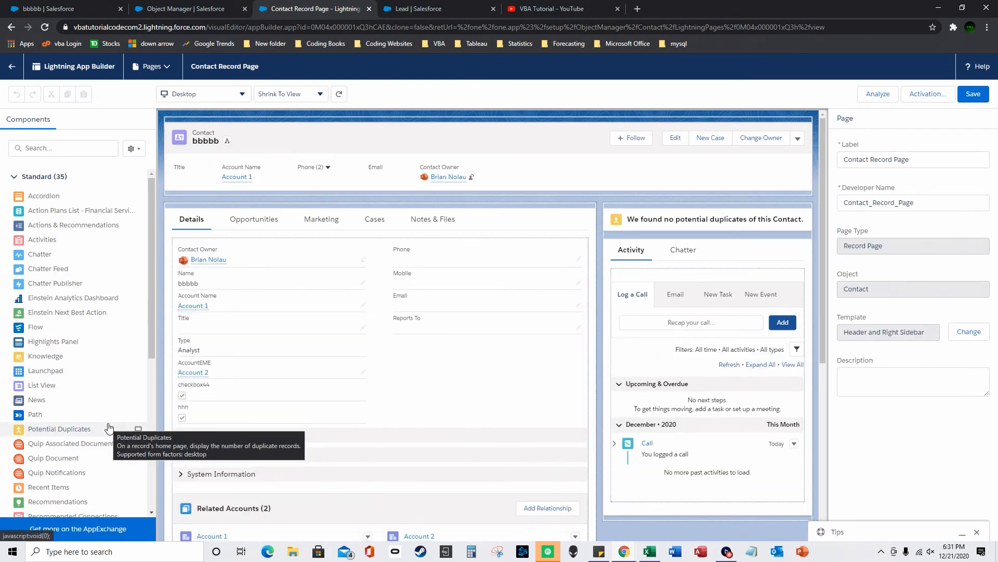
# - Try adding a Related Lists component to the Contact Record Page
pyautogui.scroll(-4, 130, 446)
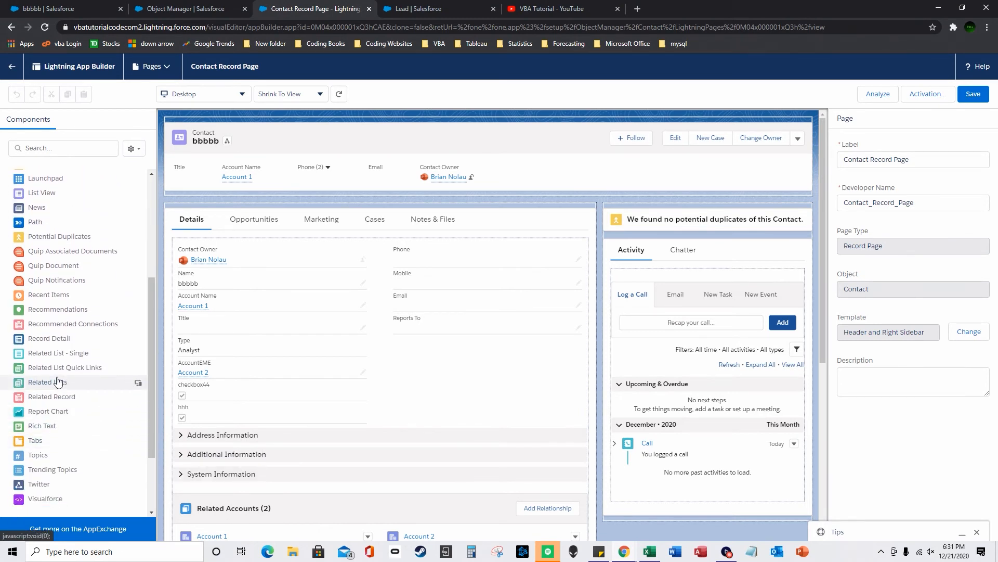
pyautogui.scroll(-1, 267, 445)
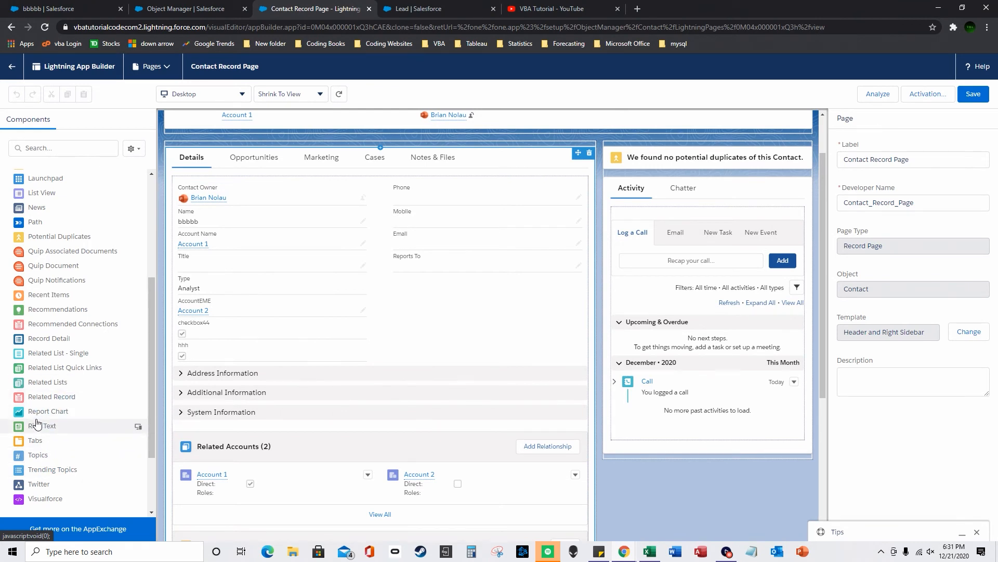
pyautogui.moveTo(52, 382); pyautogui.dragTo(48, 404)
pyautogui.scroll(-1, 273, 436)
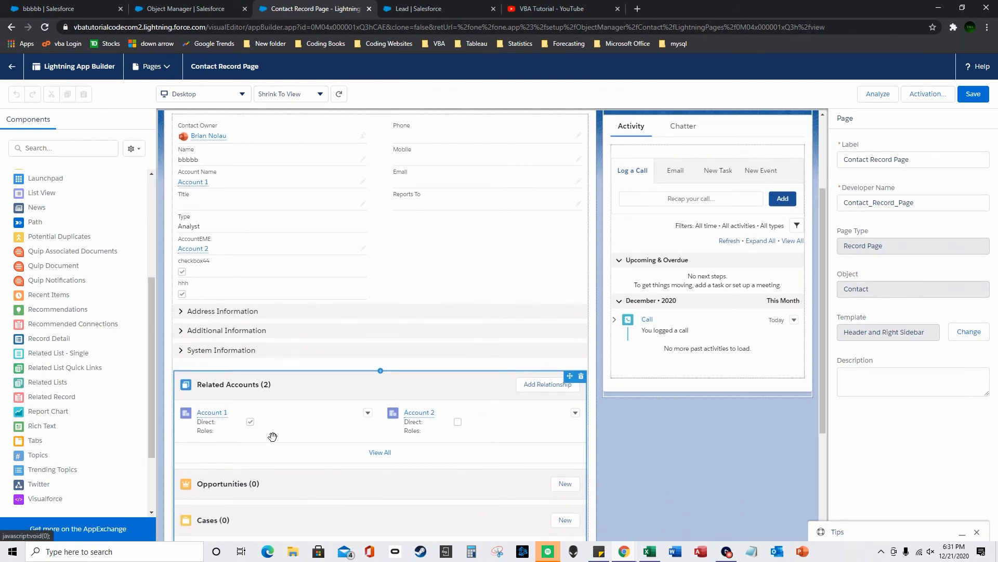
# - Back in App Builder, show the Pages dropdown of Last Modified Pages
pyautogui.click(191, 9)
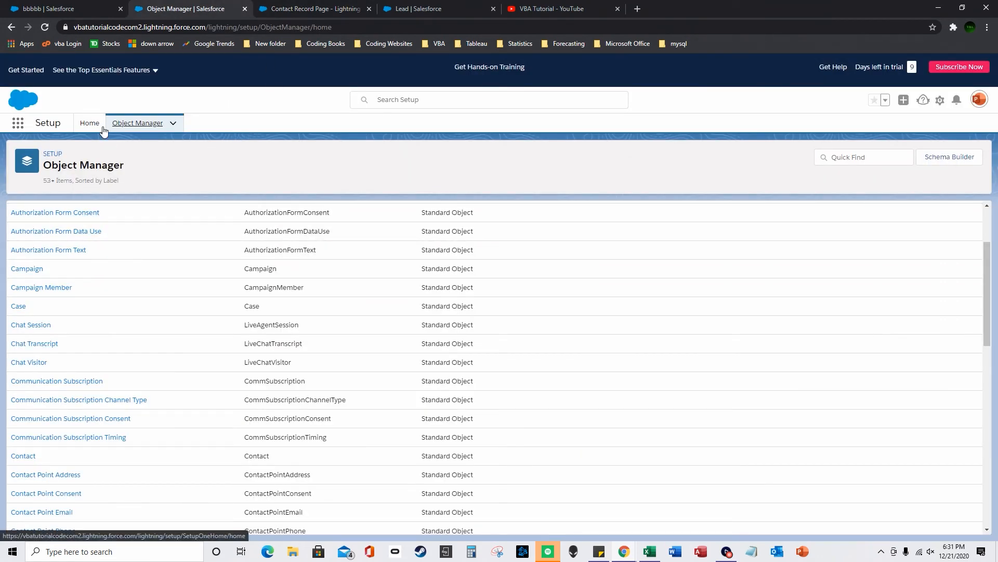
pyautogui.scroll(2, 56, 289)
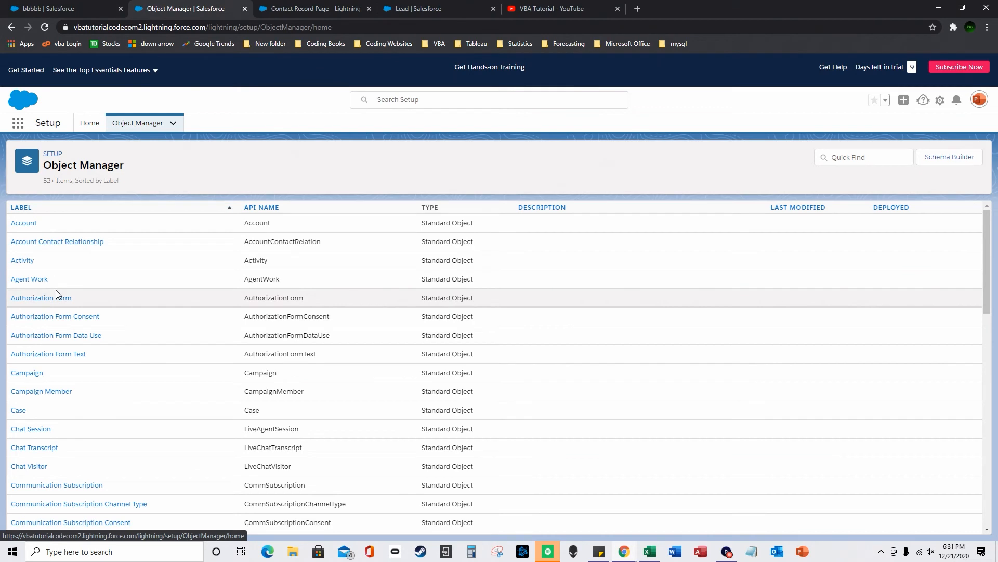
pyautogui.click(312, 8)
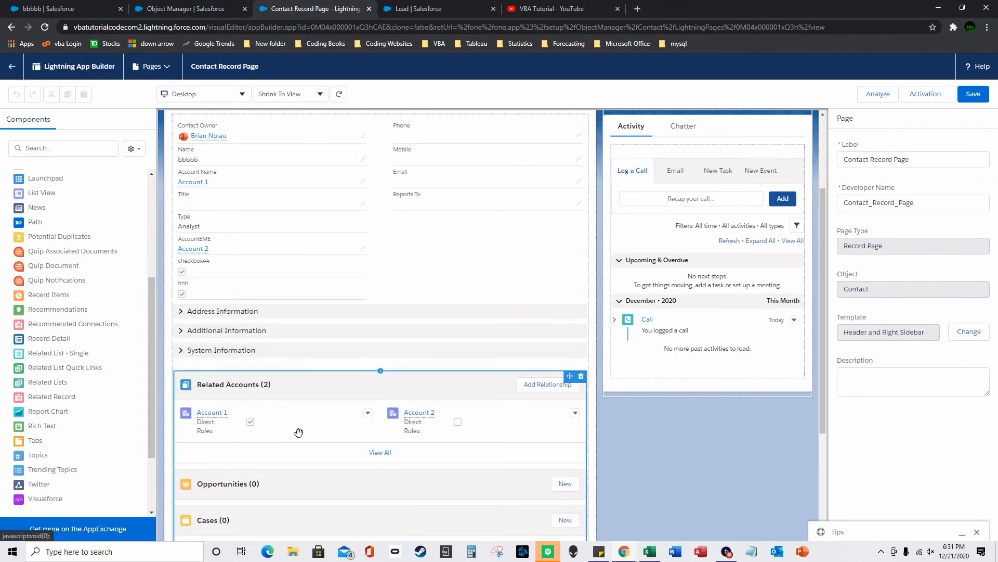
pyautogui.scroll(-2, 299, 432)
pyautogui.scroll(2, 283, 393)
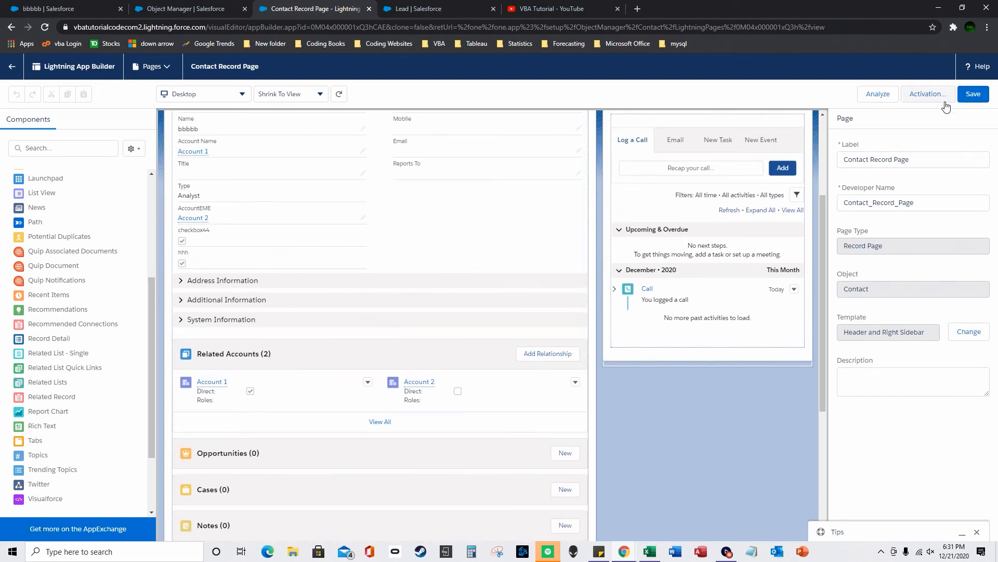
pyautogui.click(156, 66)
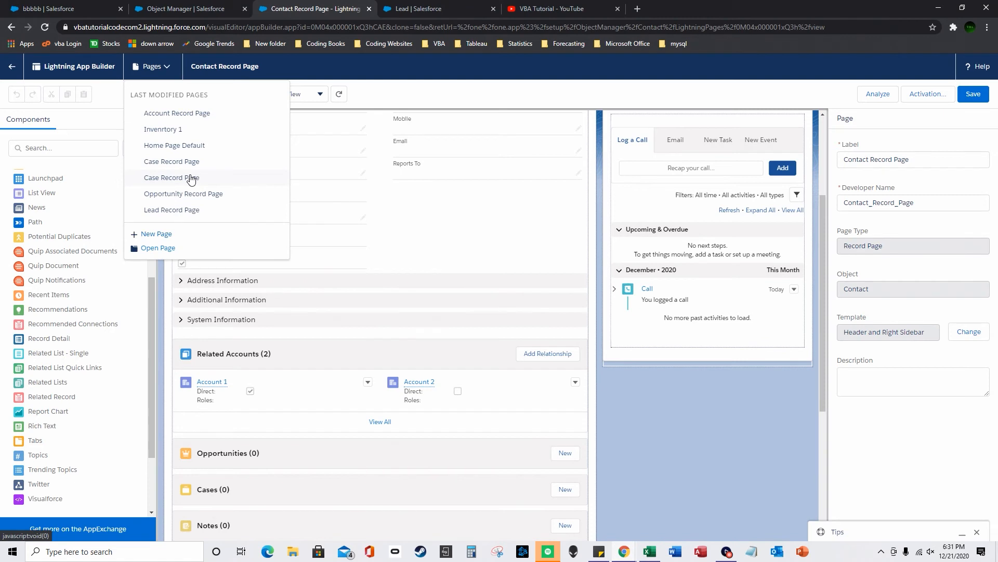
# - Open the Account Record Page, view its Contacts related lists, then switch to Object Manager
pyautogui.click(199, 114)
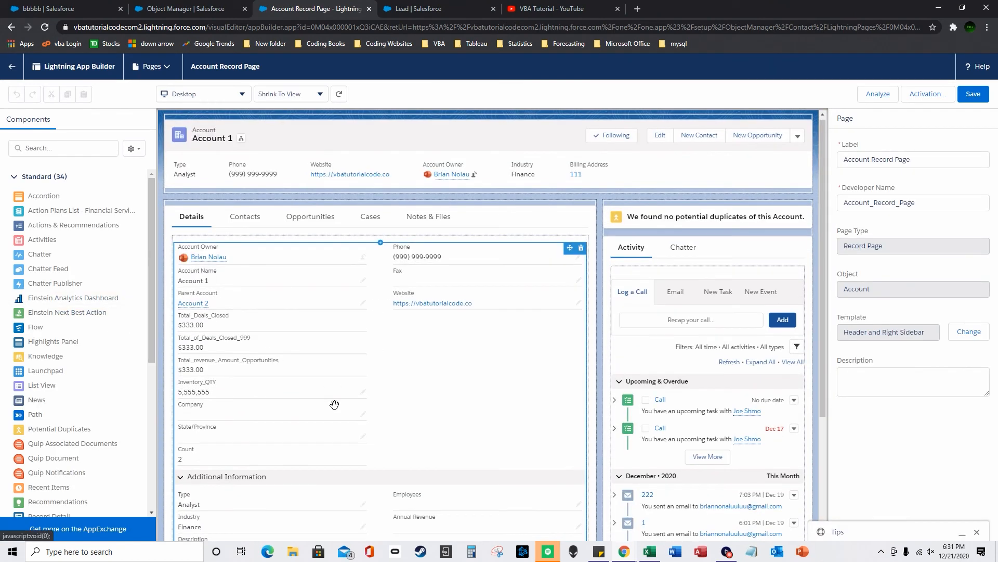
pyautogui.scroll(-1, 334, 405)
pyautogui.click(242, 157)
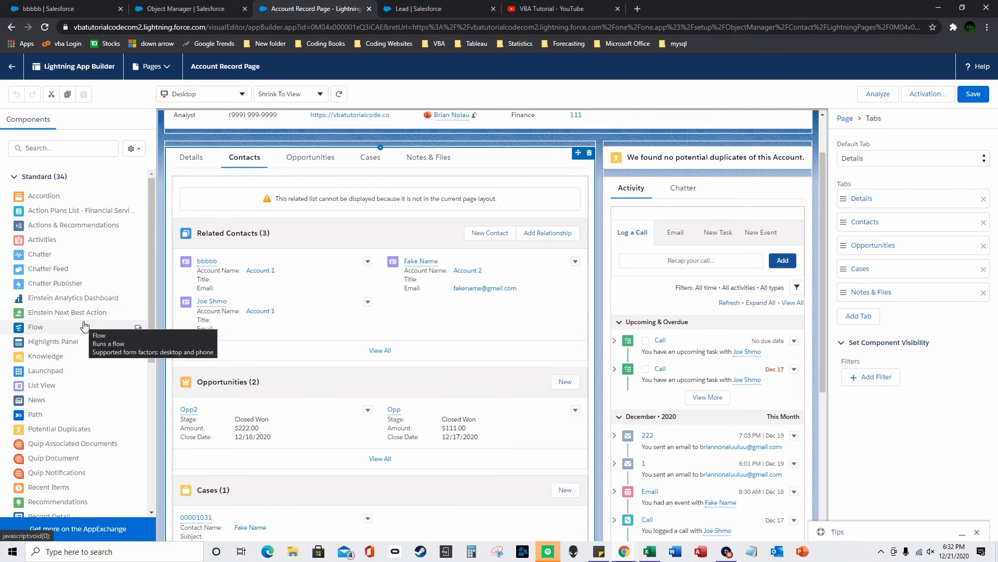
pyautogui.scroll(-3, 78, 447)
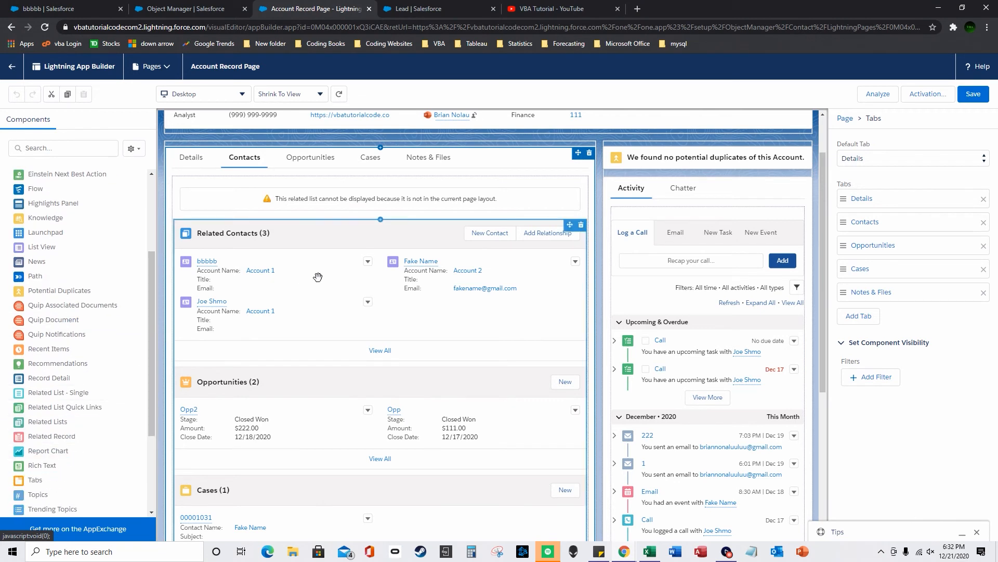
pyautogui.scroll(1, 351, 307)
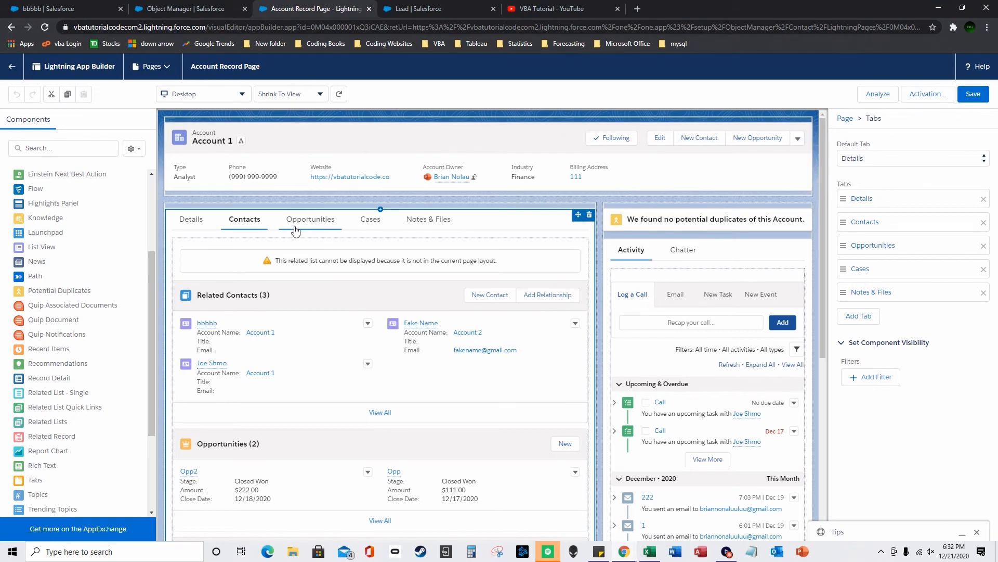
pyautogui.click(169, 6)
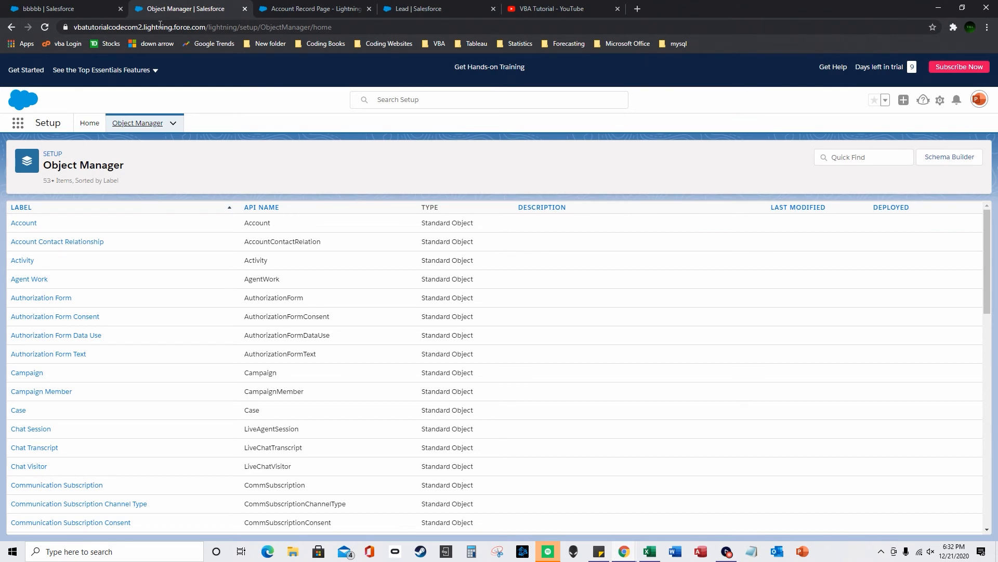
pyautogui.click(78, 7)
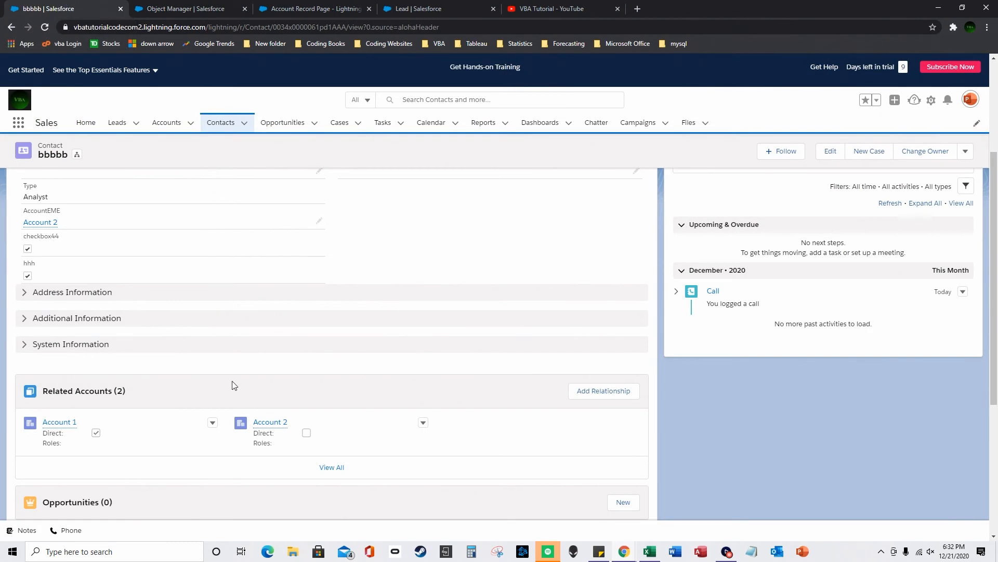
pyautogui.click(605, 391)
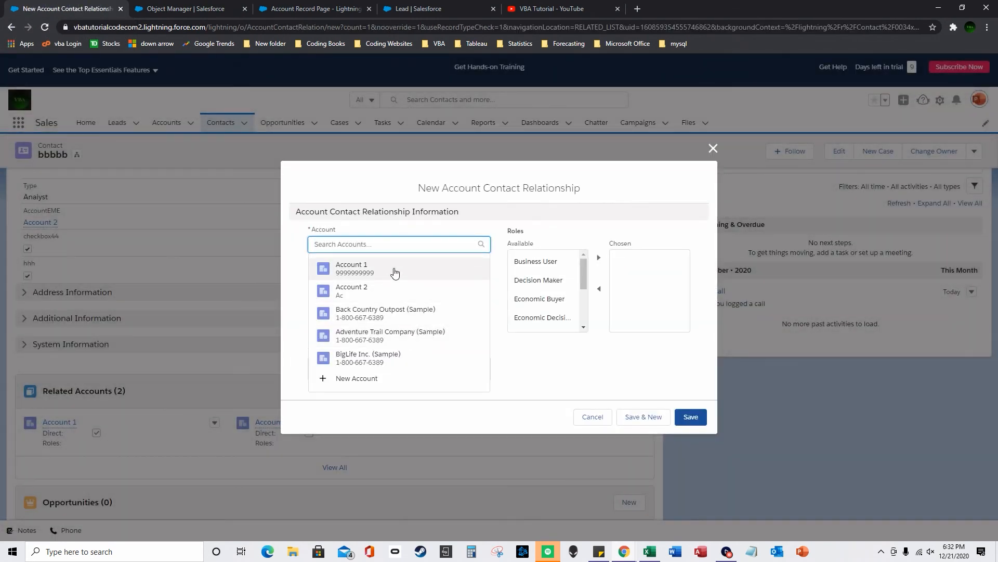
pyautogui.click(384, 314)
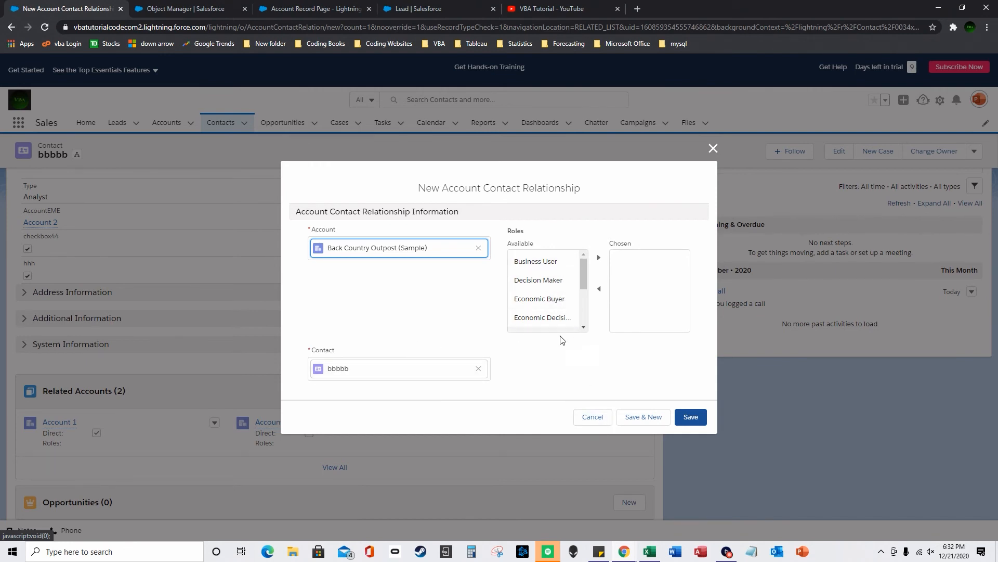
pyautogui.click(592, 419)
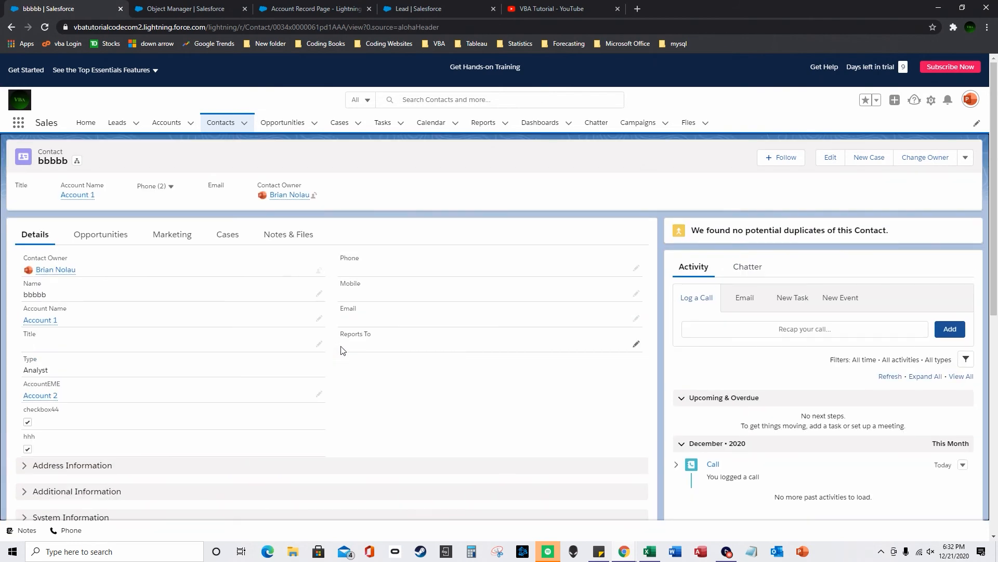
pyautogui.click(211, 7)
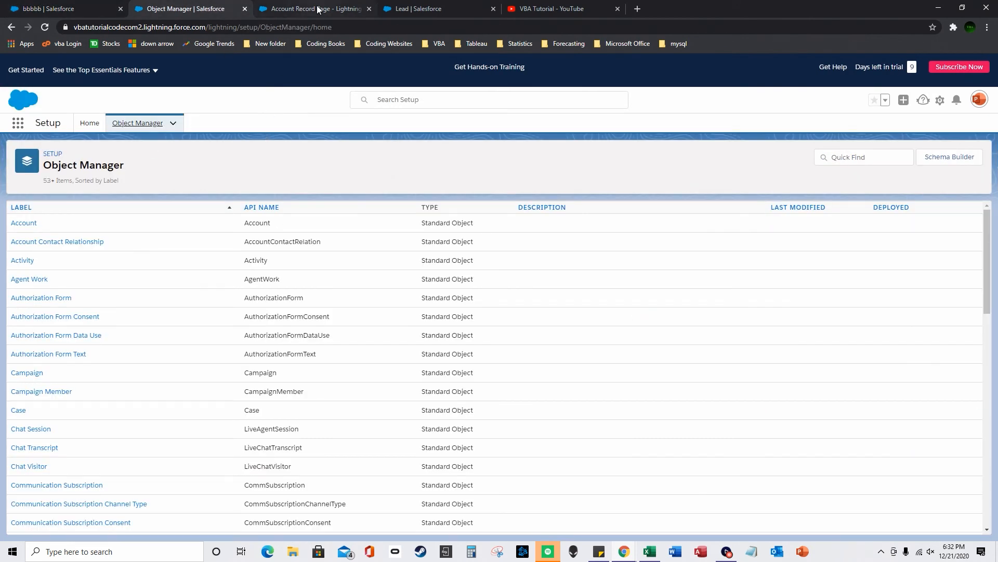
# - Try creating a new custom field on Activity's Fields & Relationships
pyautogui.click(23, 261)
pyautogui.click(69, 229)
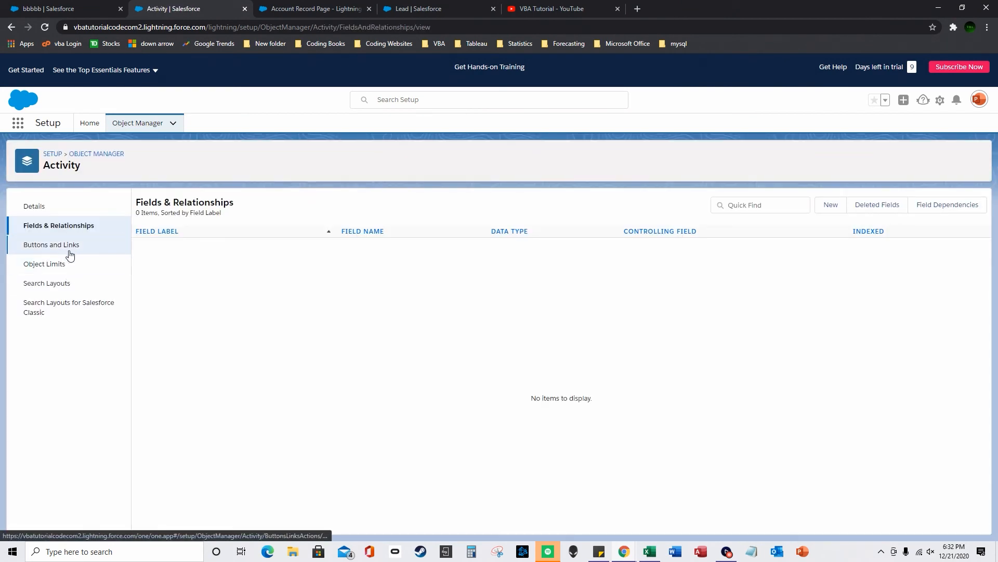
pyautogui.click(830, 206)
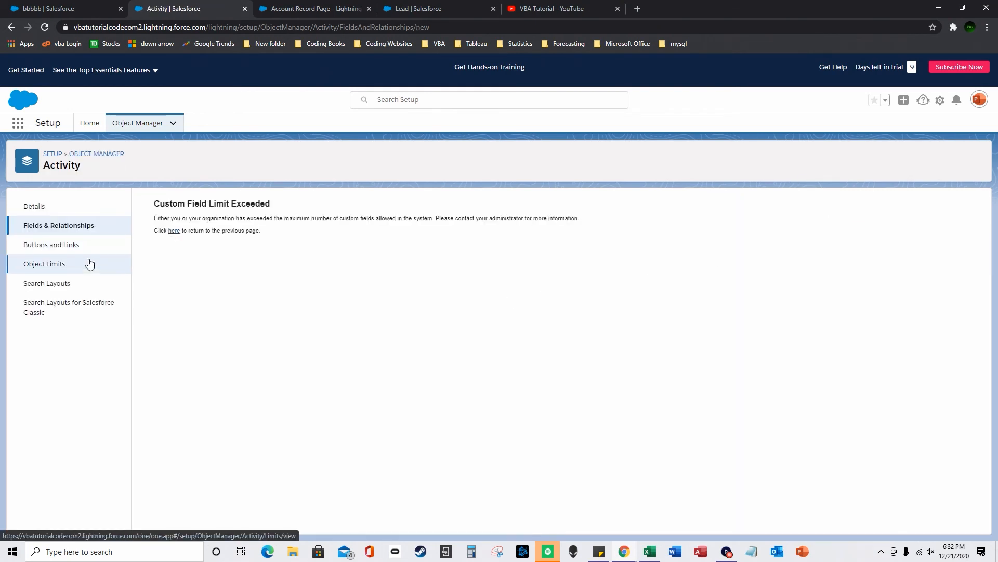
# - Return to the Object Manager list and open Contact's Fields & Relationships
pyautogui.click(86, 9)
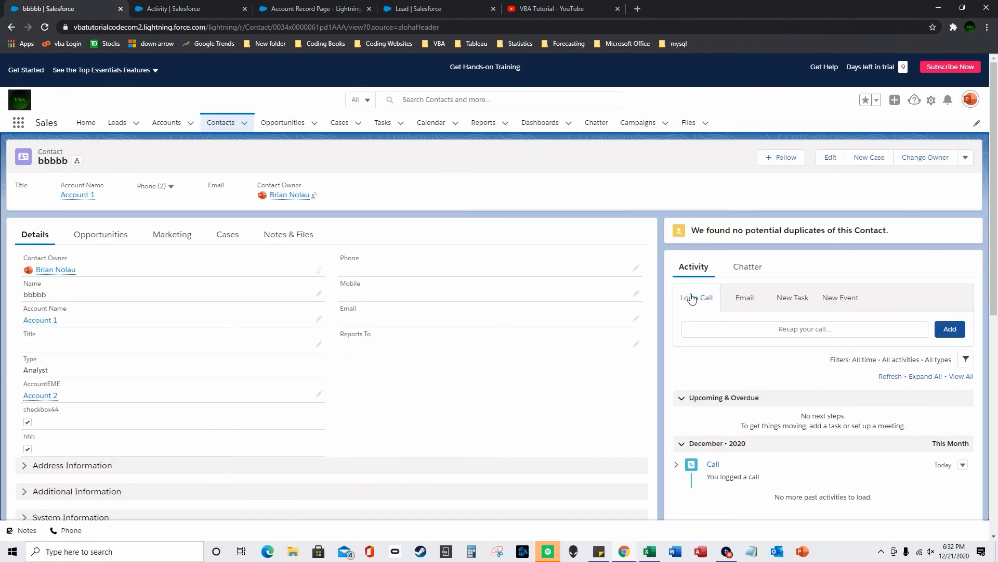
pyautogui.scroll(-3, 520, 271)
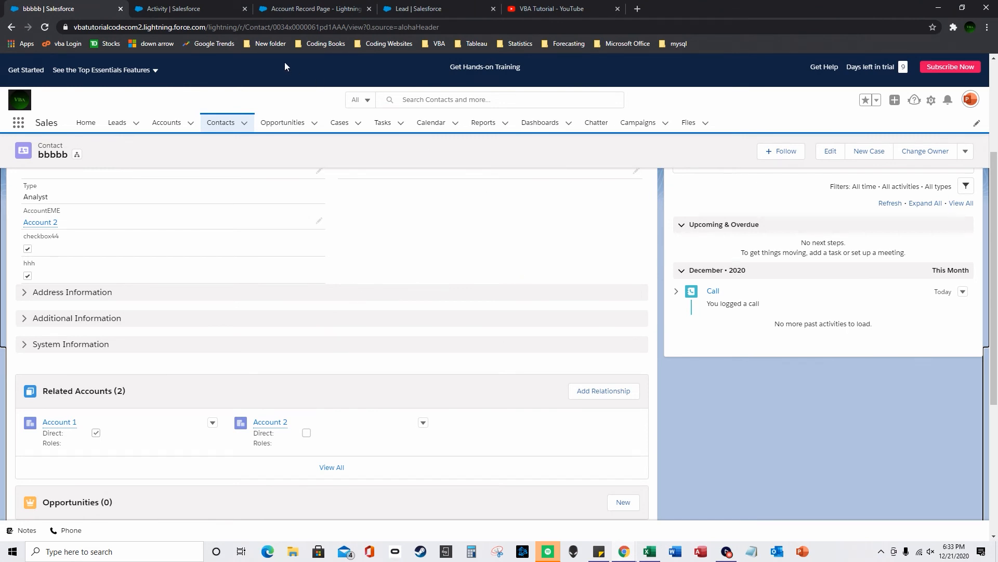
pyautogui.click(178, 7)
pyautogui.click(315, 6)
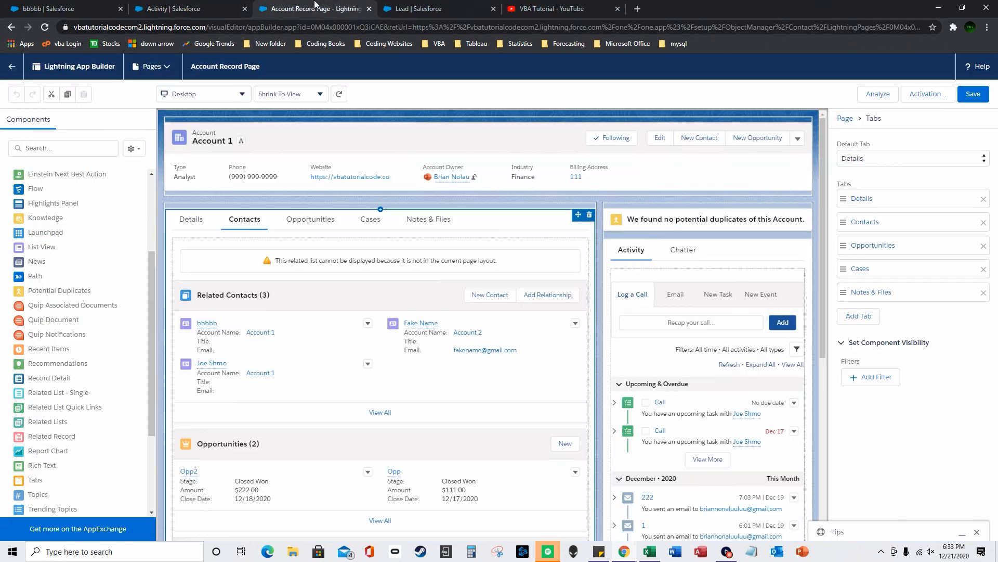
pyautogui.click(421, 7)
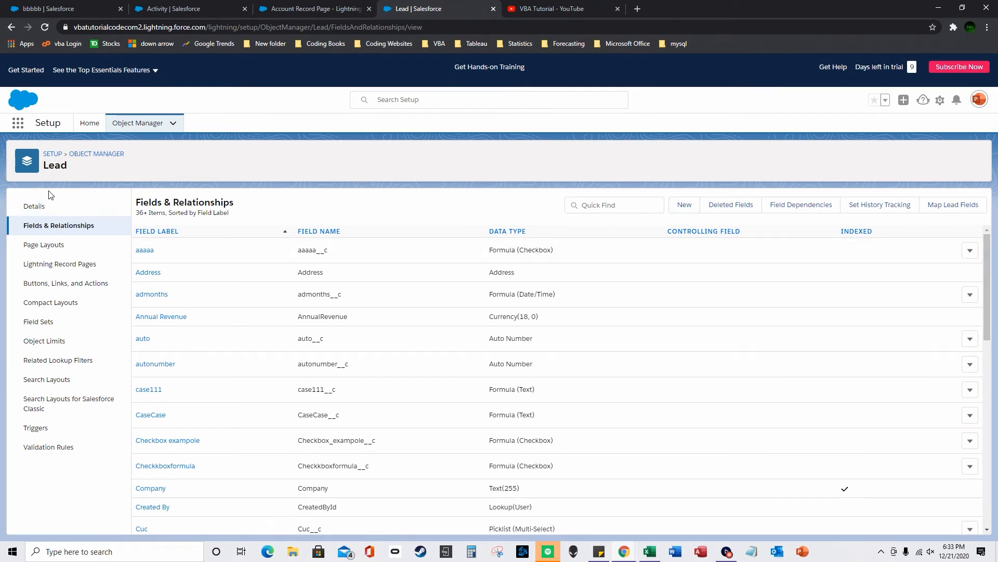
pyautogui.click(115, 154)
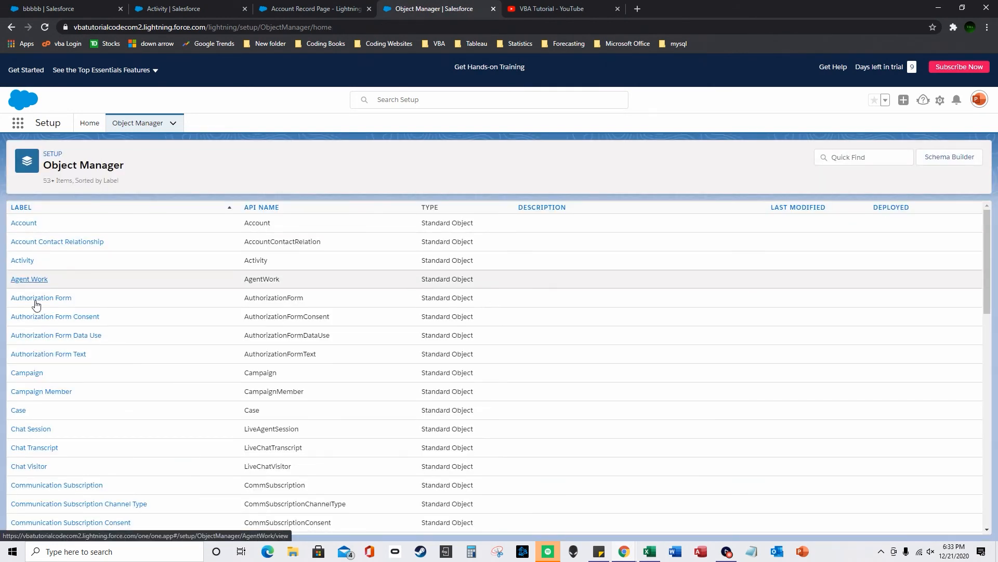
pyautogui.scroll(-3, 30, 439)
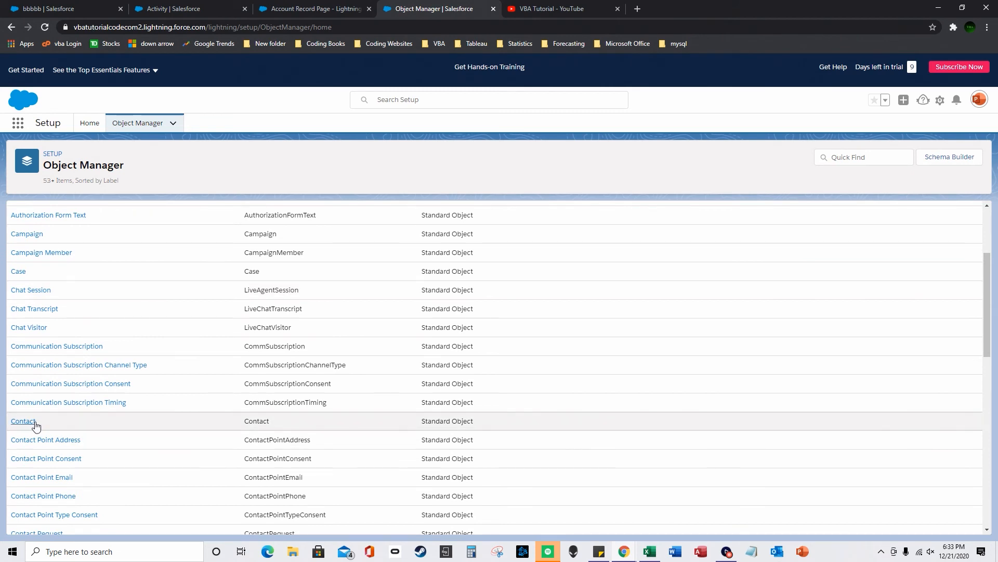
pyautogui.click(32, 421)
pyautogui.click(48, 229)
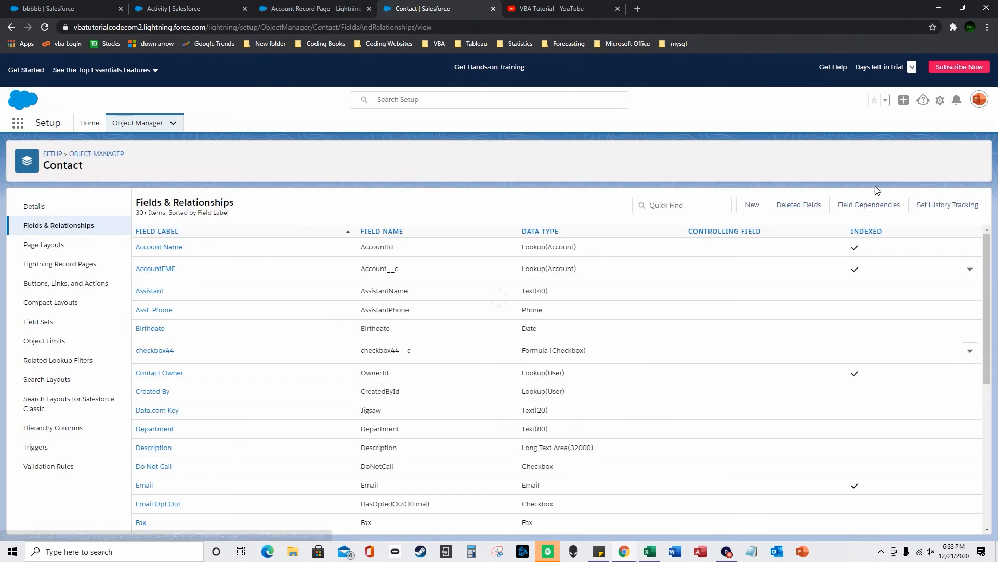
# - Start a new custom field on Contact with Lookup Relationship as the type
pyautogui.click(754, 203)
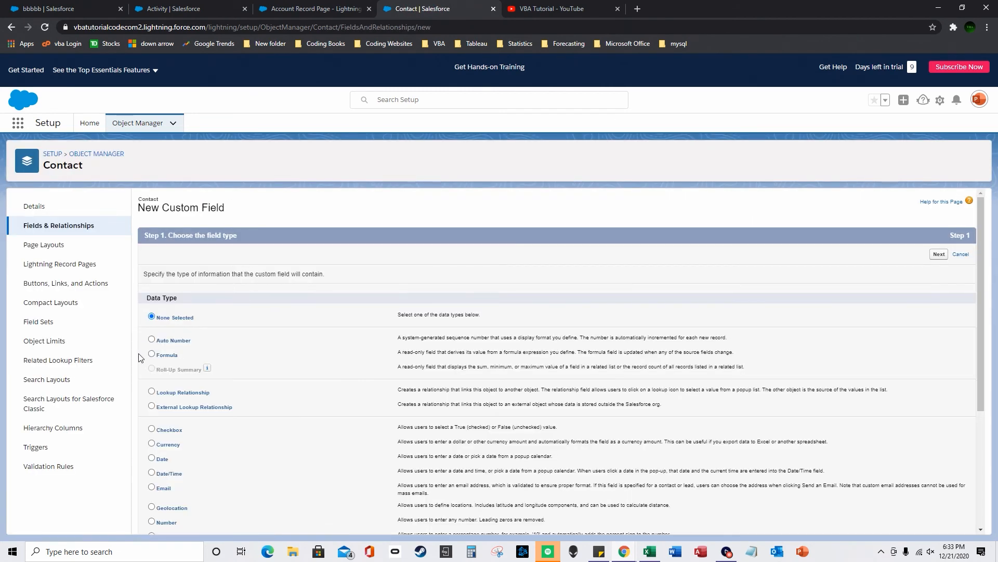
pyautogui.click(151, 354)
pyautogui.scroll(-4, 821, 457)
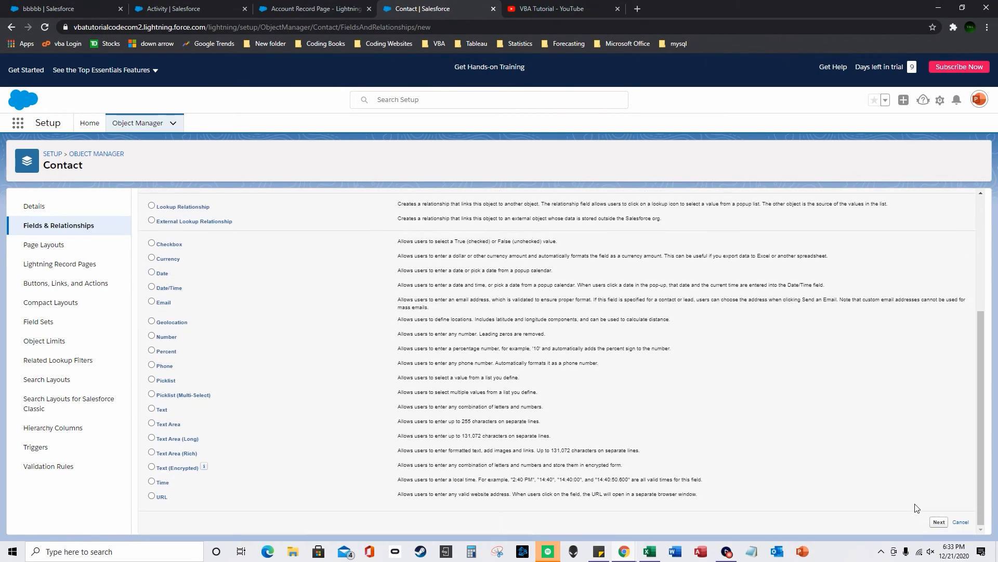
pyautogui.click(938, 522)
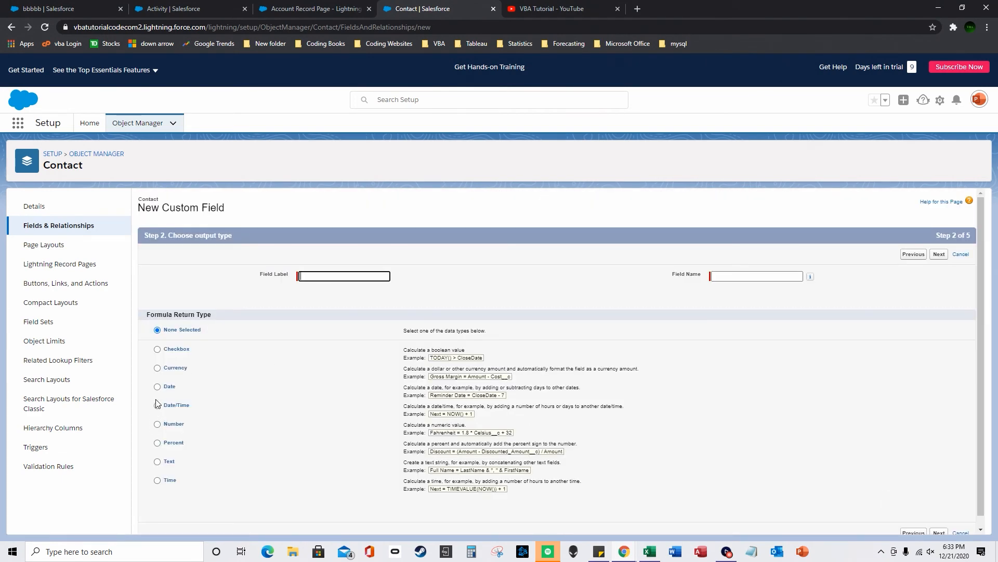
pyautogui.click(12, 27)
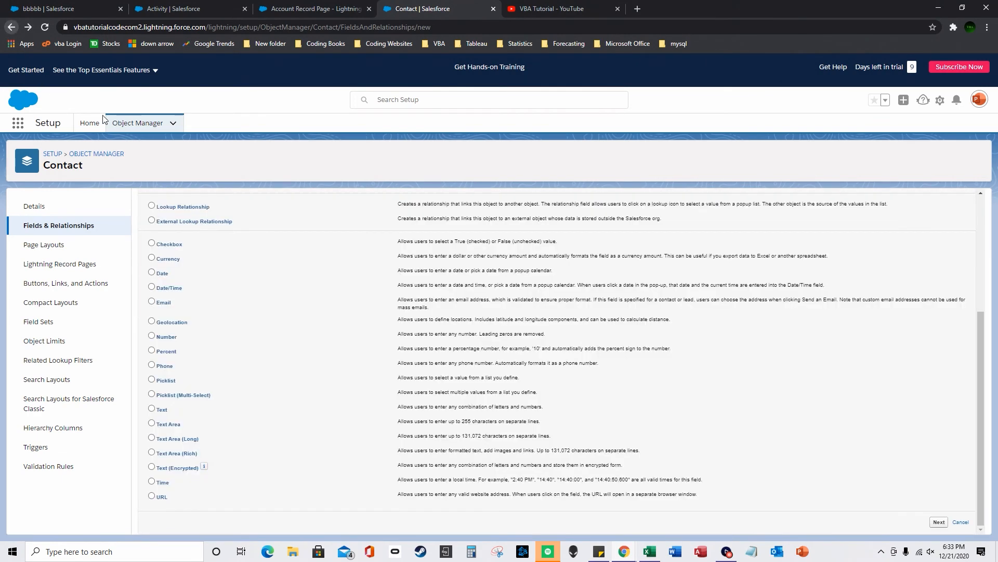
pyautogui.moveTo(200, 229); pyautogui.dragTo(200, 229)
pyautogui.scroll(1, 201, 230)
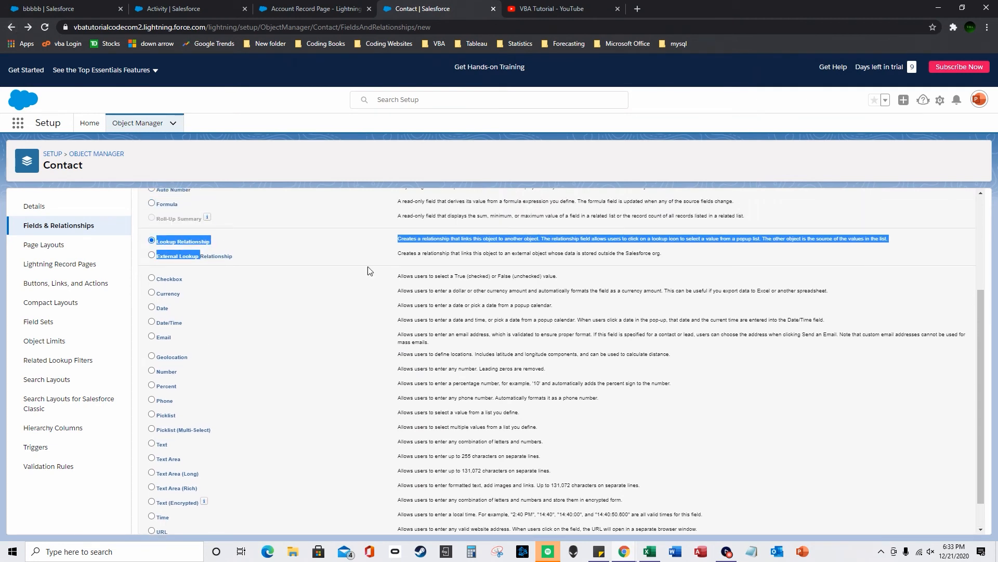
pyautogui.scroll(-1, 367, 270)
pyautogui.click(938, 522)
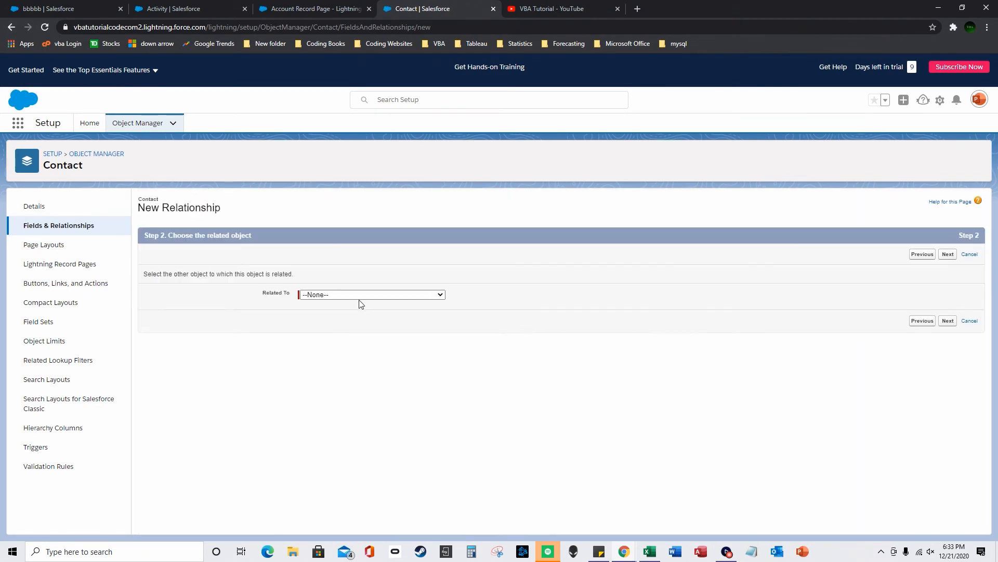
# - Relate the lookup to Account and label it 'Account Emergency'
pyautogui.click(355, 297)
pyautogui.click(385, 312)
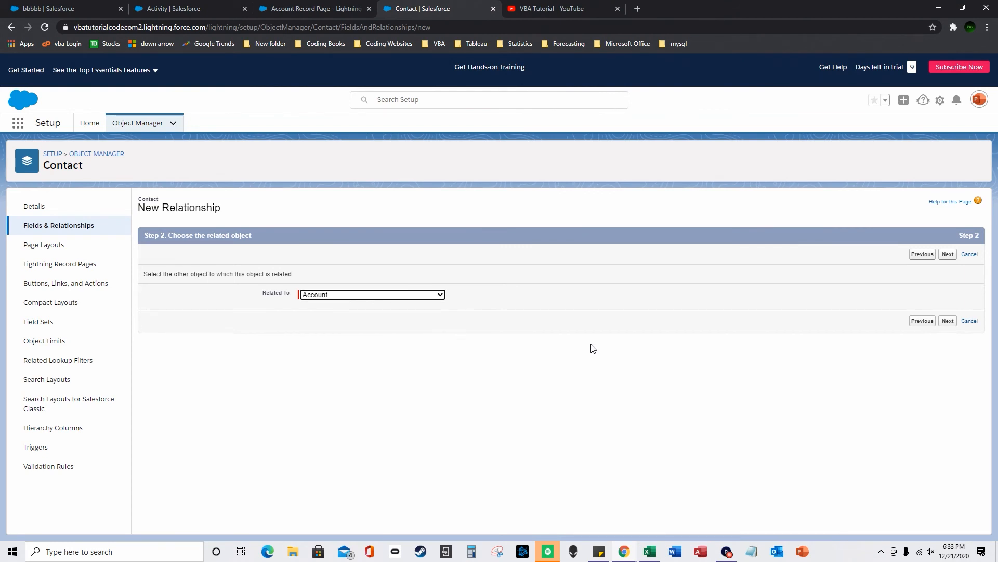
pyautogui.click(948, 320)
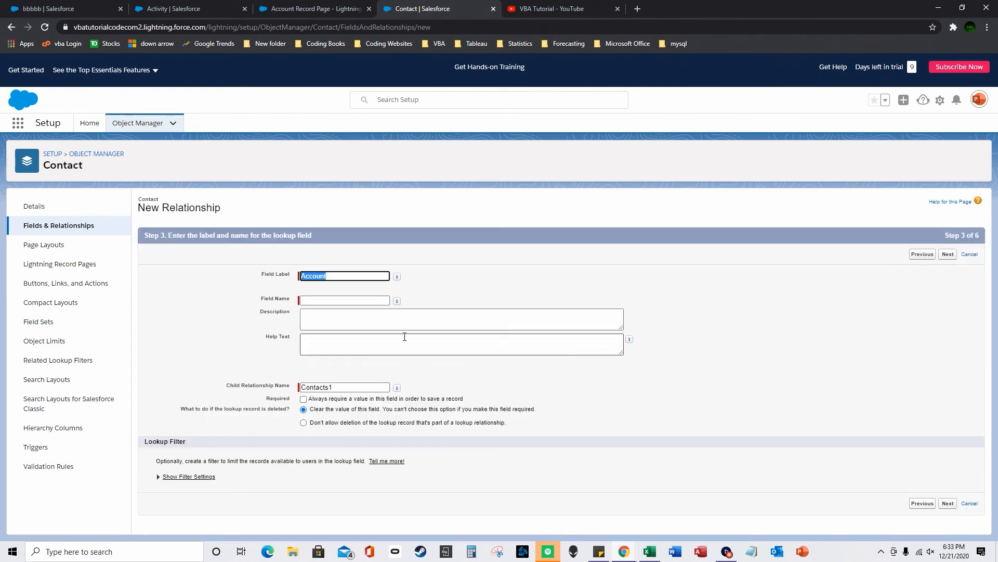
pyautogui.write('Account Emergencty===')
pyautogui.press('BackSpace')
pyautogui.press('BackSpace')
pyautogui.press('BackSpace')
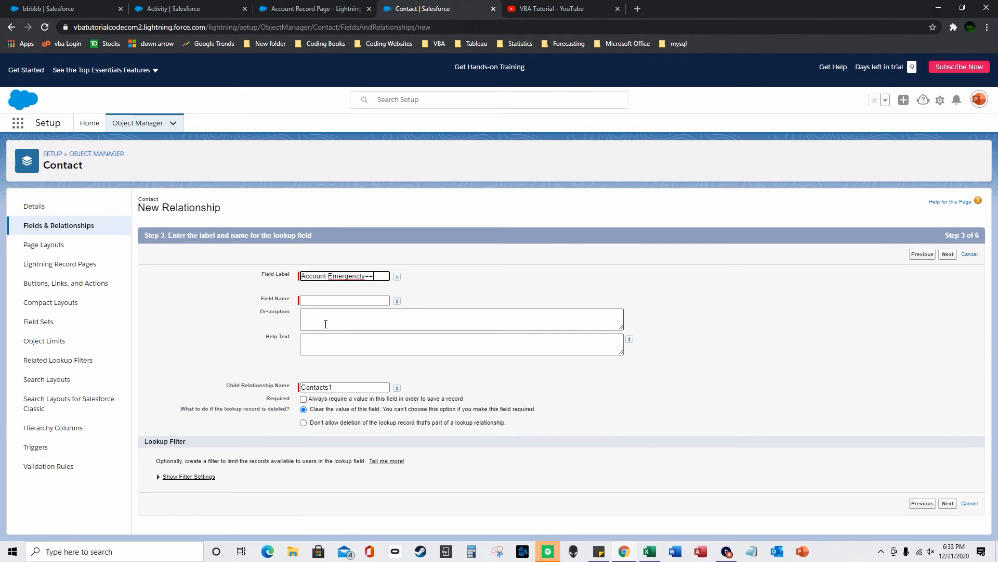
pyautogui.press('Tab')
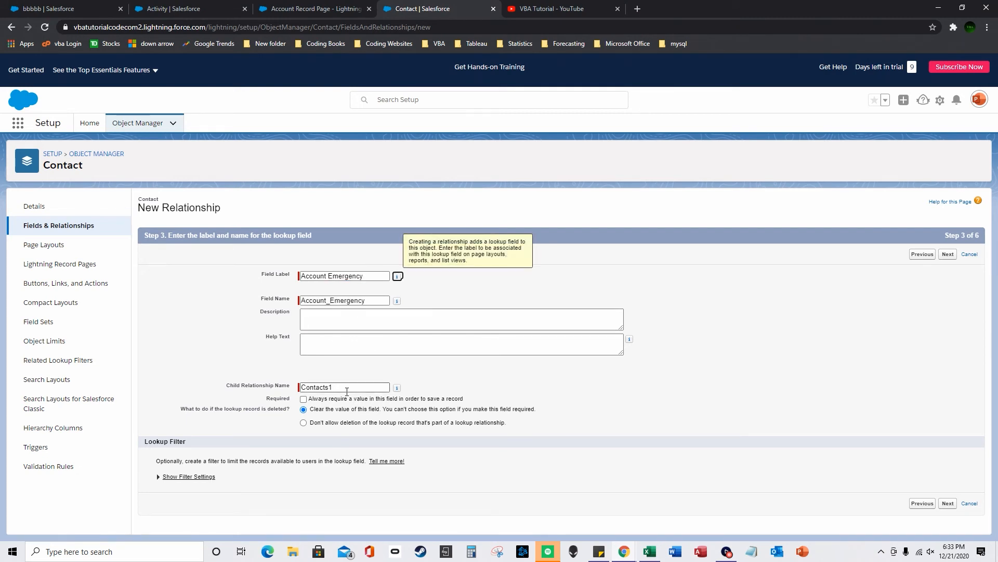
pyautogui.click(350, 387)
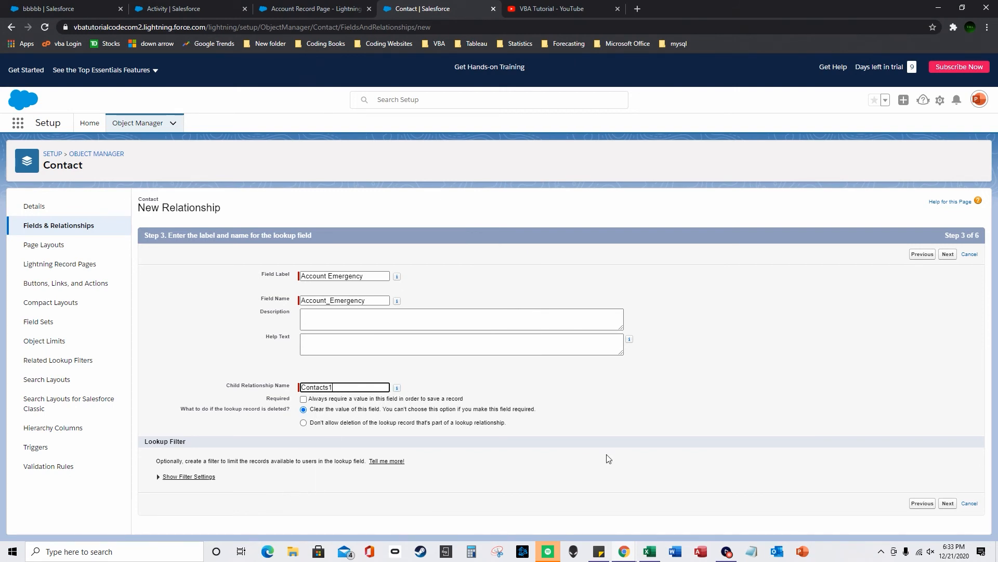
# - Accept the default field-level security and page layout settings
pyautogui.click(948, 503)
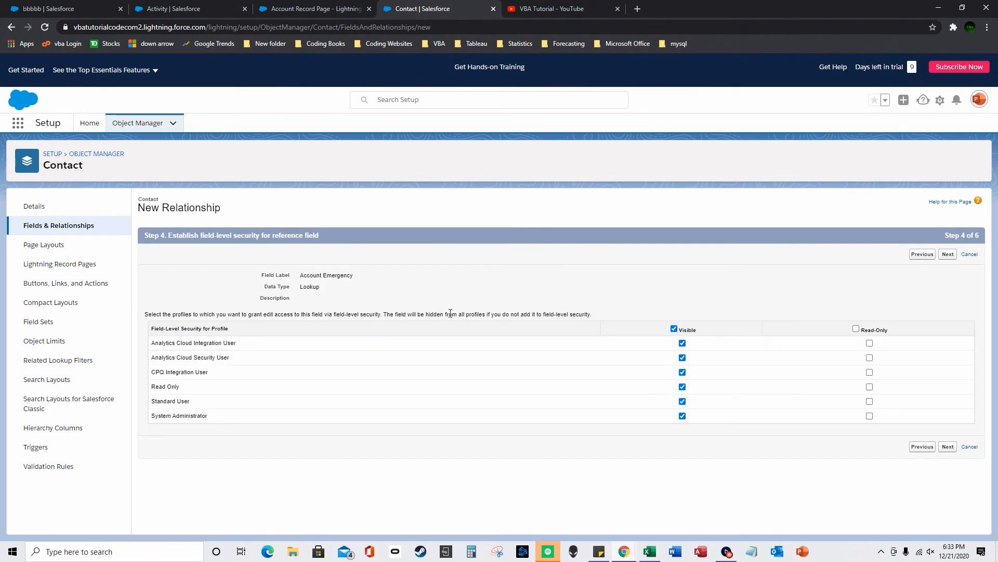
pyautogui.click(944, 447)
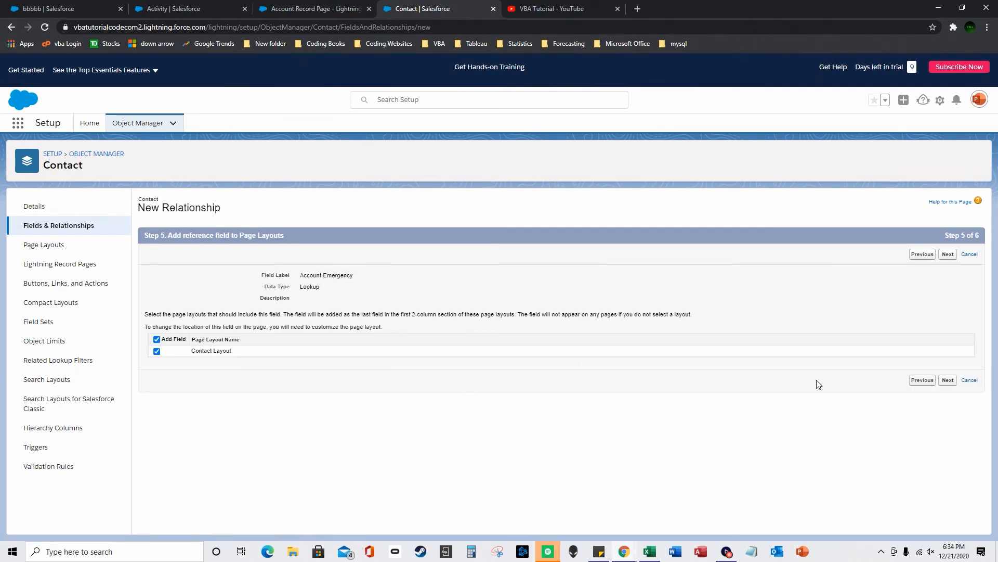
pyautogui.click(922, 381)
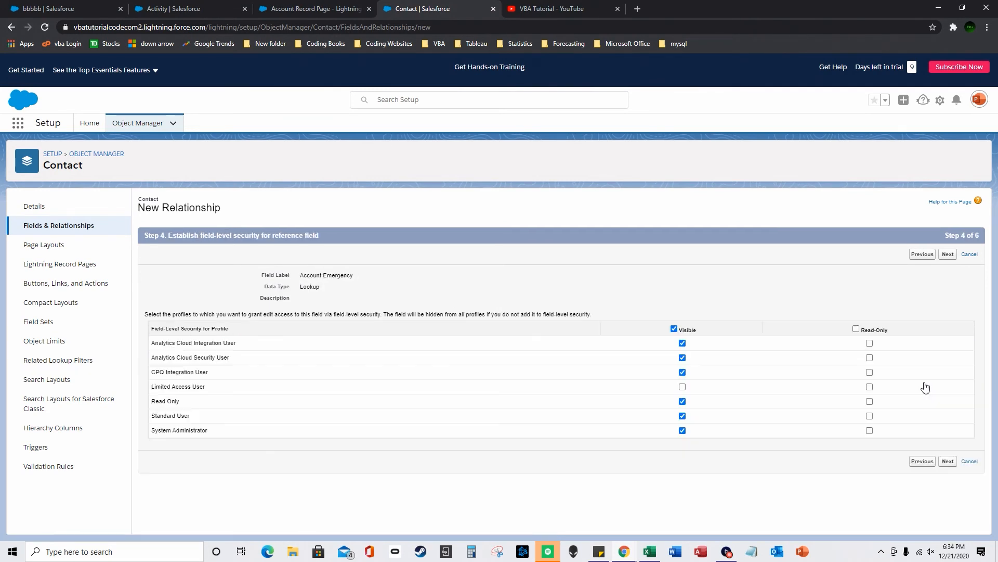
pyautogui.click(948, 461)
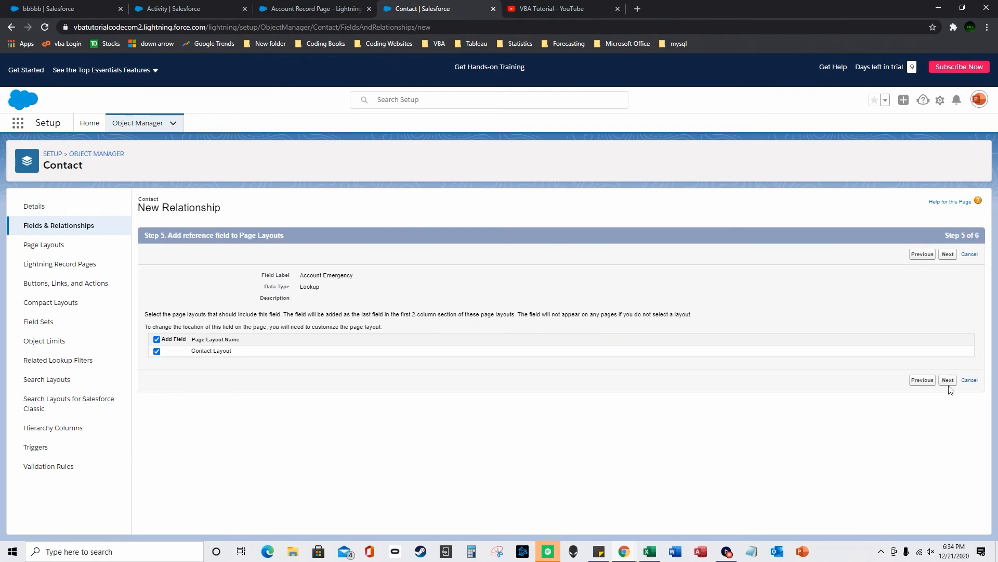
pyautogui.click(948, 381)
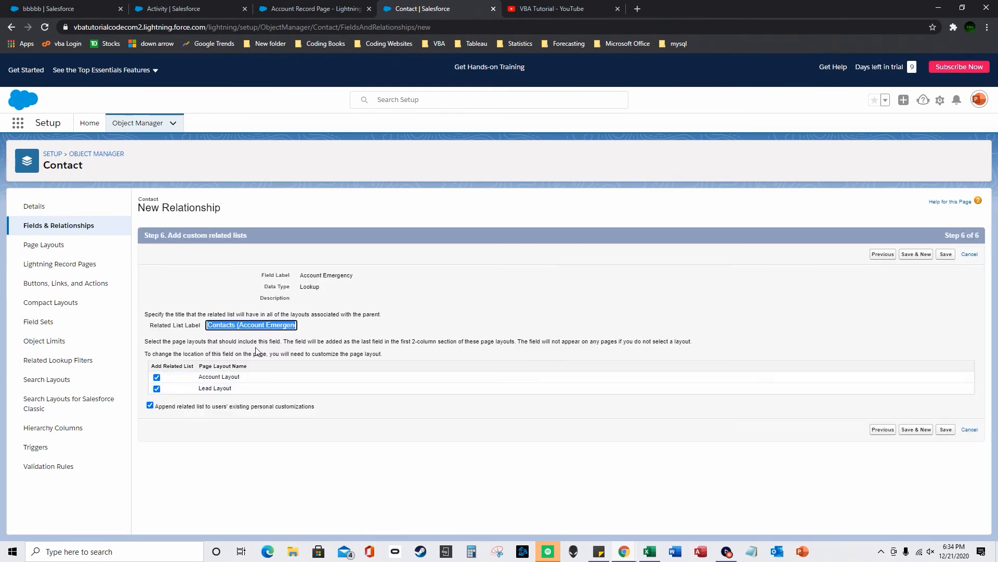
# - Review the Related List Label and save the Account Emergency lookup
pyautogui.click(235, 327)
pyautogui.moveTo(241, 326); pyautogui.dragTo(284, 331)
pyautogui.click(232, 323)
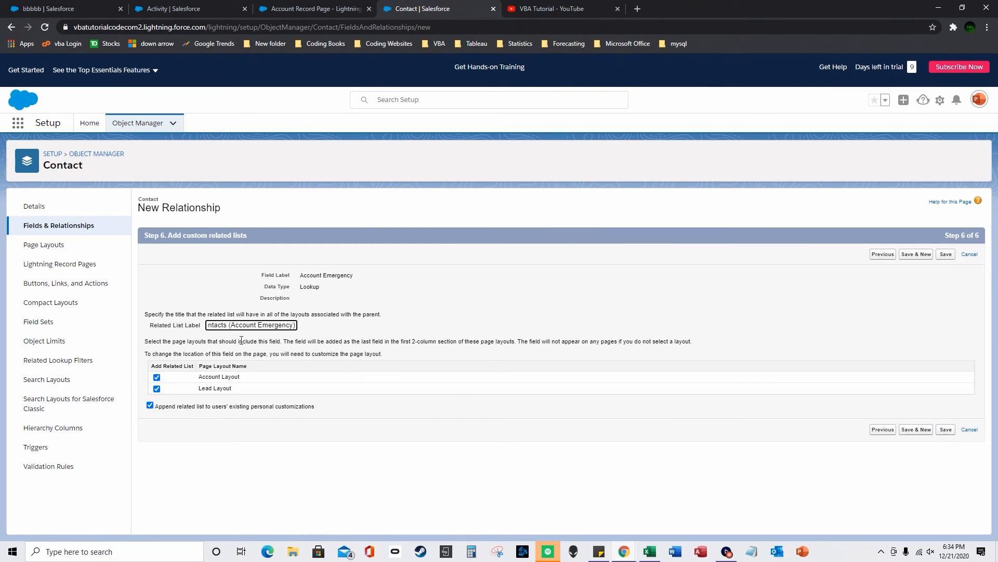
pyautogui.doubleClick(229, 326)
pyautogui.click(946, 429)
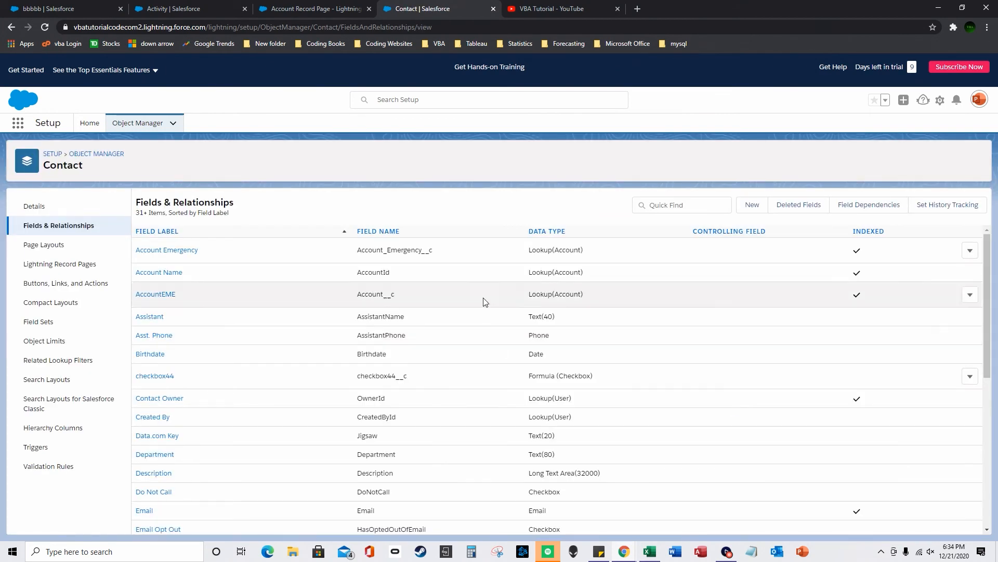
pyautogui.click(158, 7)
# - Reload bbbbb's record and save its Account Emergency field as Account 2
pyautogui.click(95, 5)
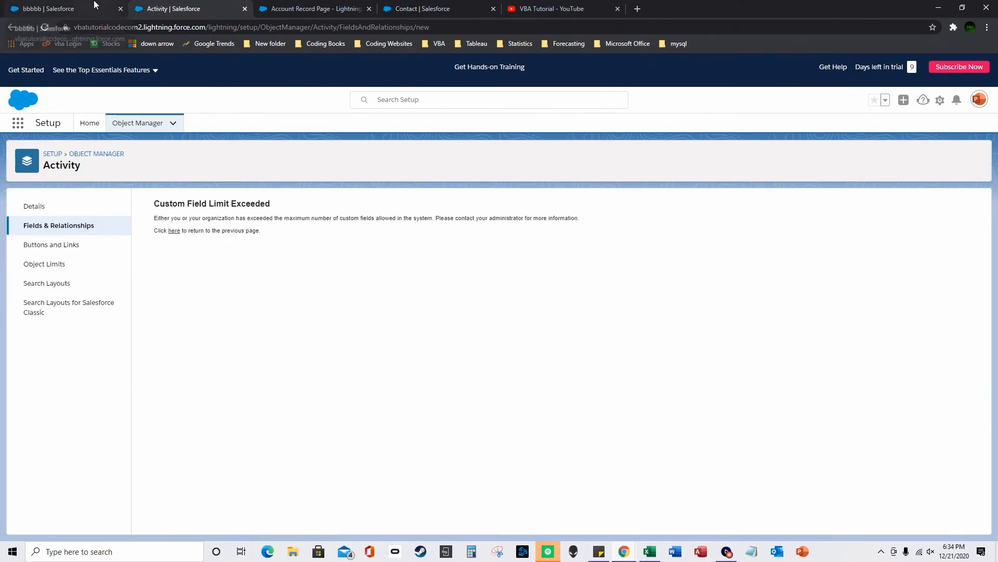
pyautogui.click(45, 29)
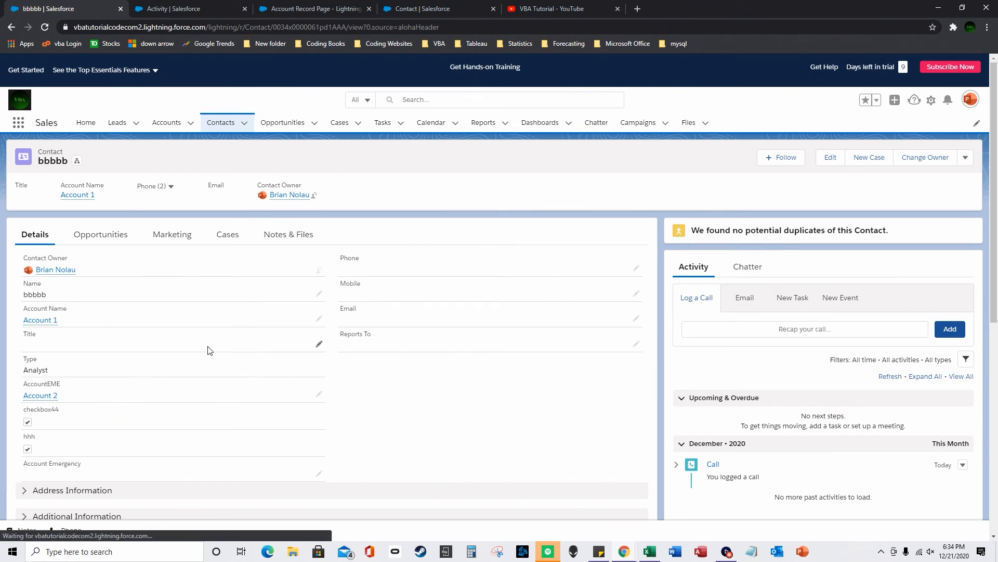
pyautogui.scroll(-1, 198, 359)
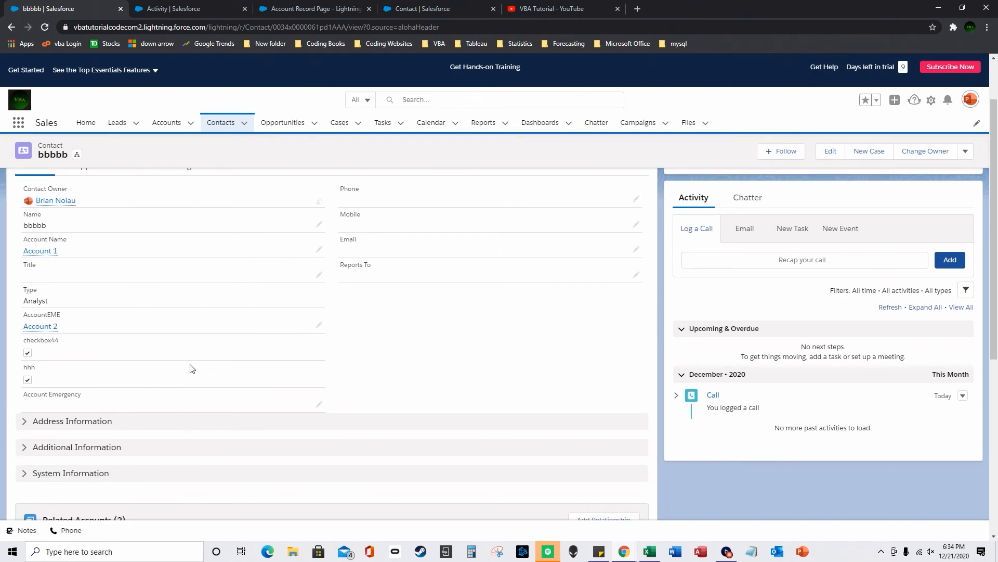
pyautogui.click(317, 403)
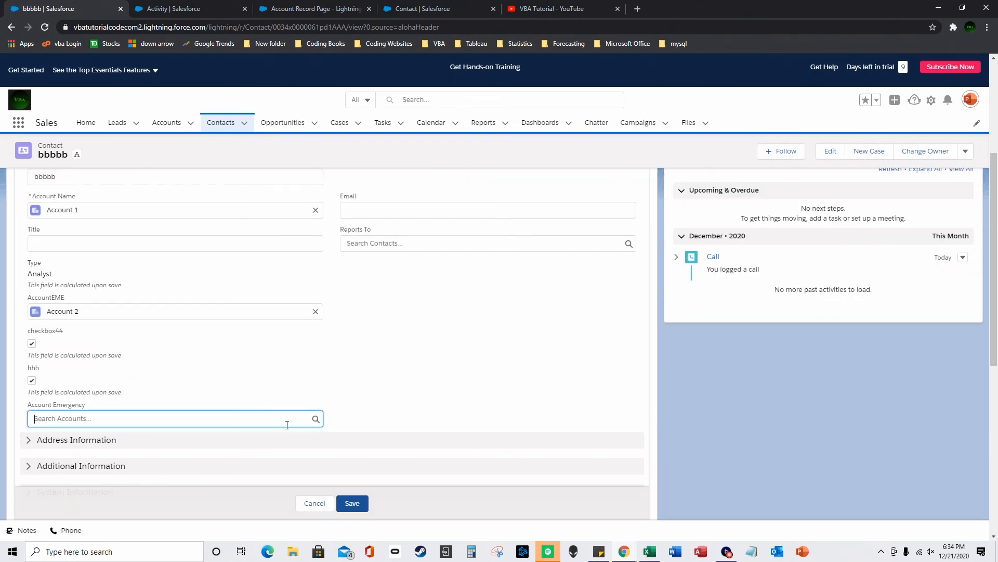
pyautogui.click(89, 315)
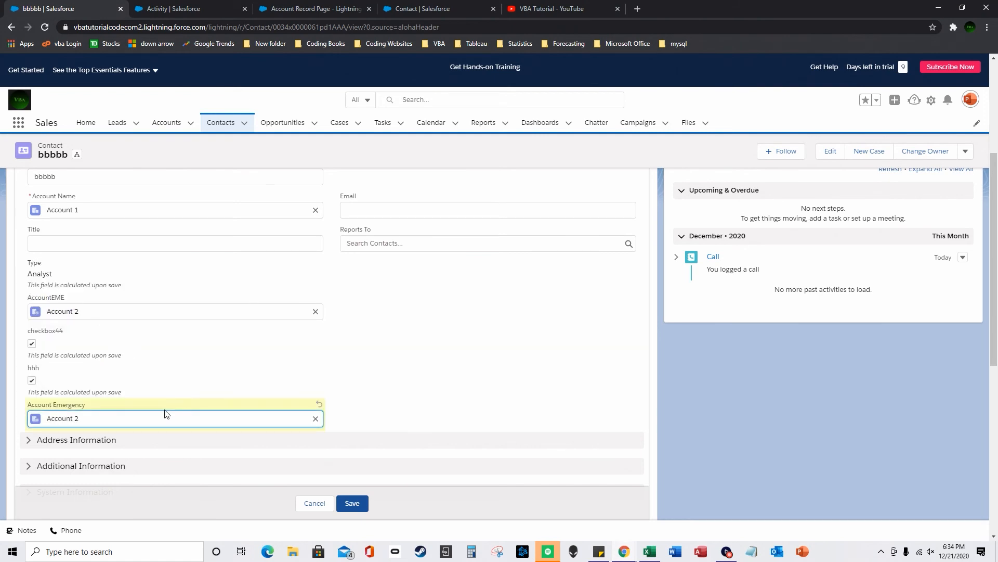
pyautogui.click(353, 503)
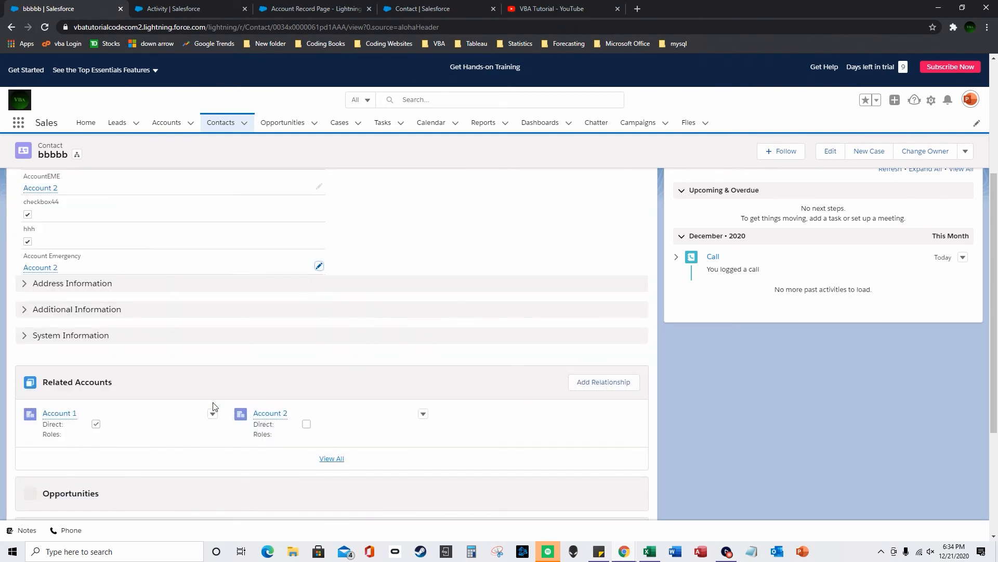
pyautogui.scroll(1, 104, 348)
pyautogui.scroll(1, 75, 340)
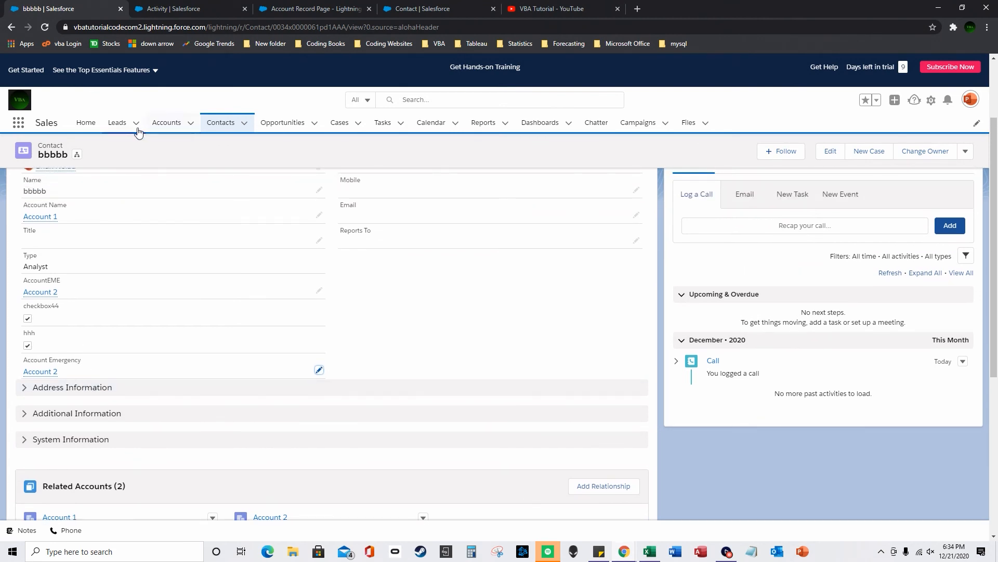
# - Open the Account 2 record from the Accounts list
pyautogui.click(162, 125)
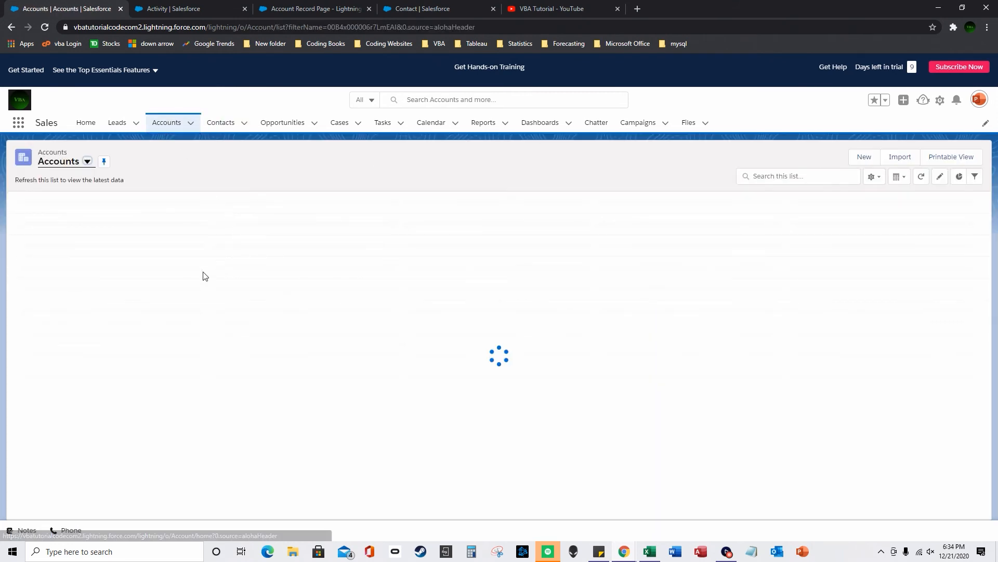
pyautogui.click(89, 232)
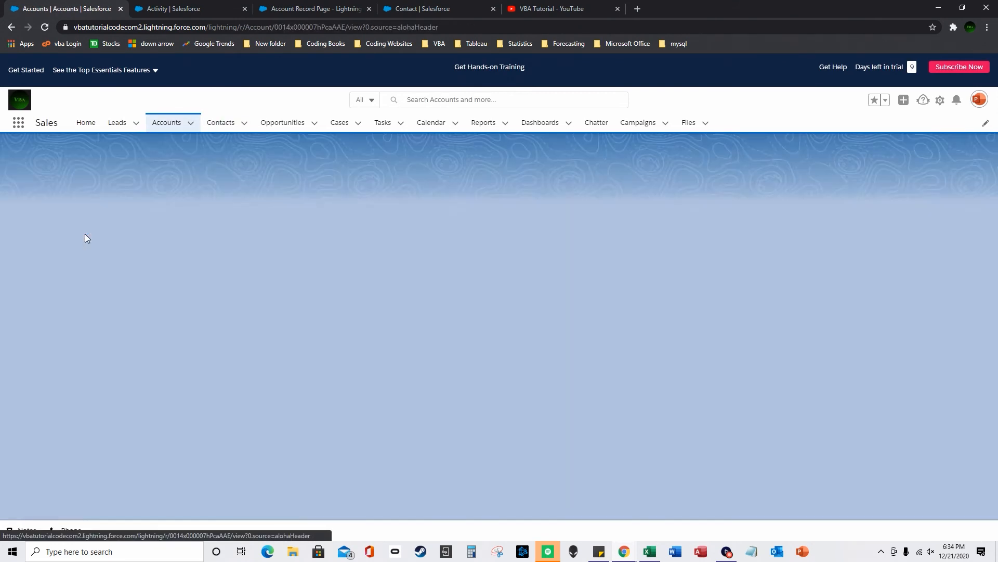
pyautogui.scroll(-2, 176, 382)
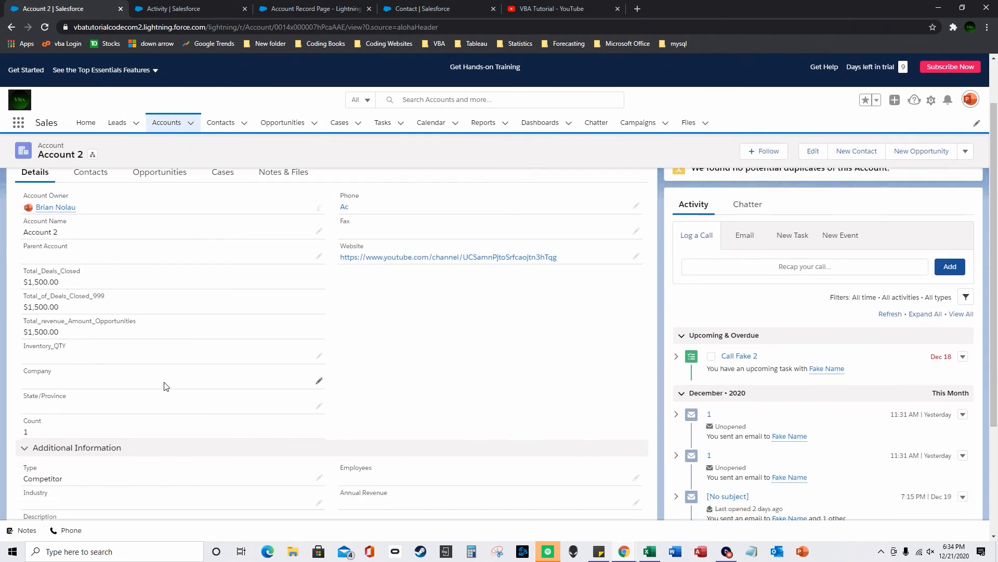
pyautogui.scroll(-2, 156, 383)
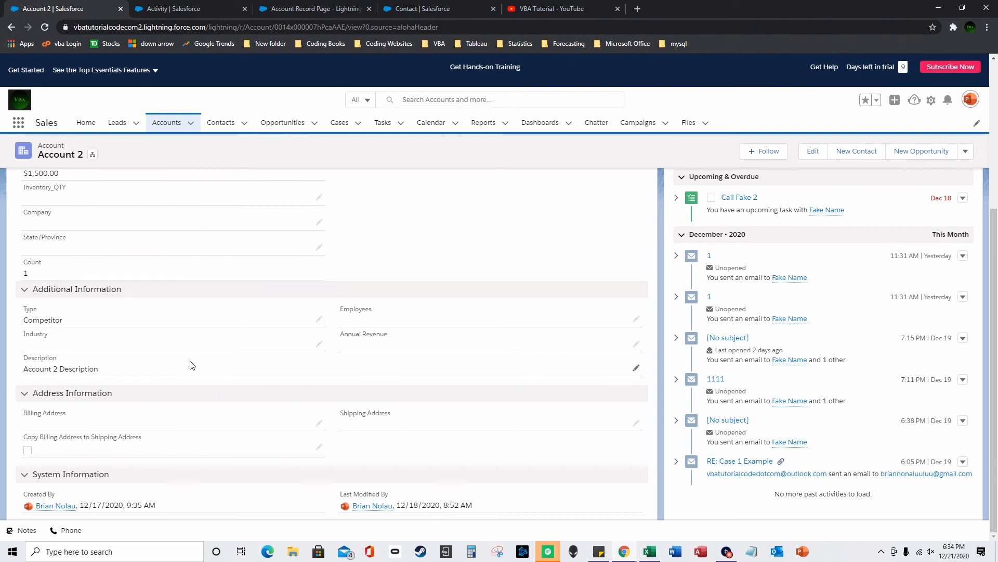
pyautogui.scroll(3, 192, 365)
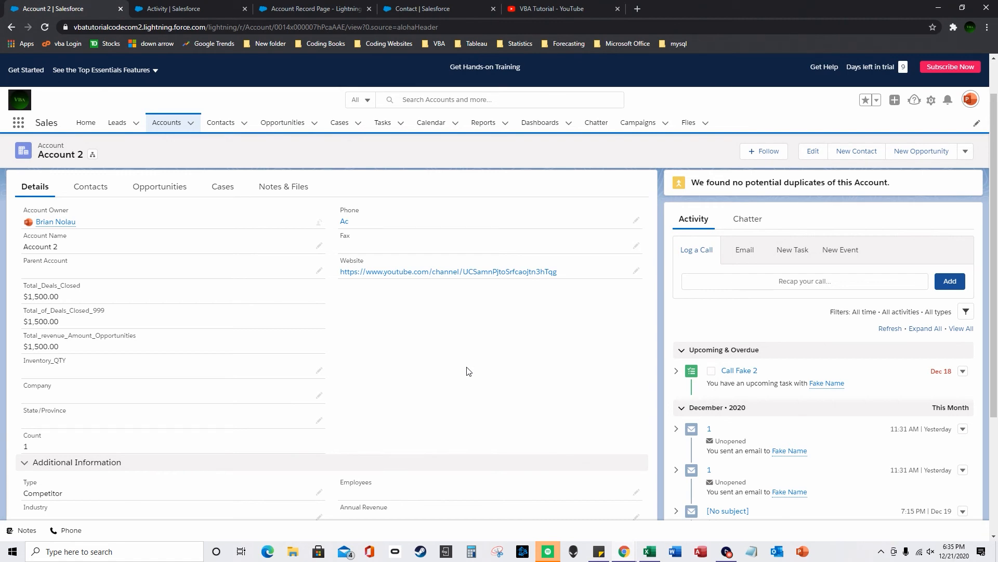
pyautogui.scroll(-5, 460, 382)
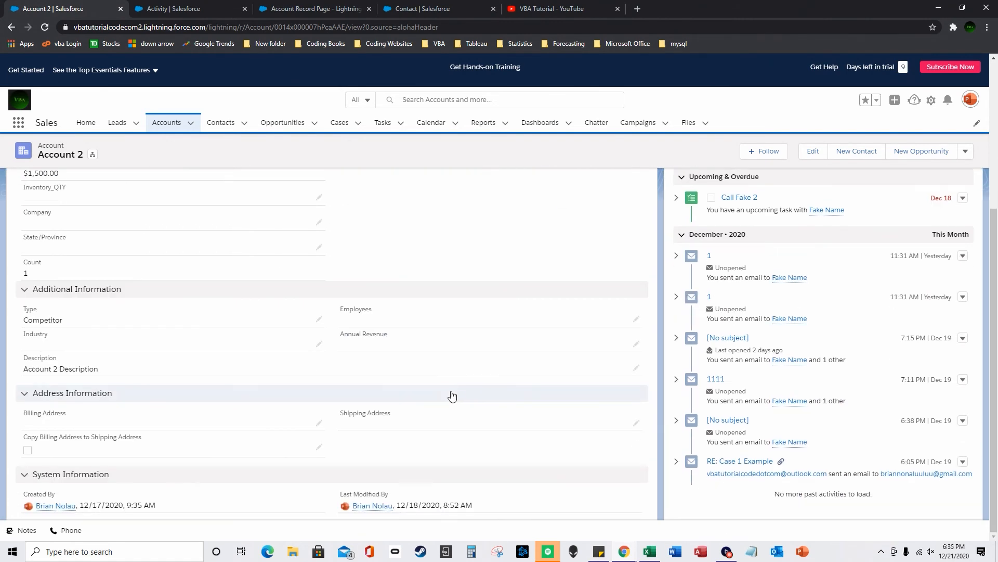
pyautogui.scroll(6, 437, 403)
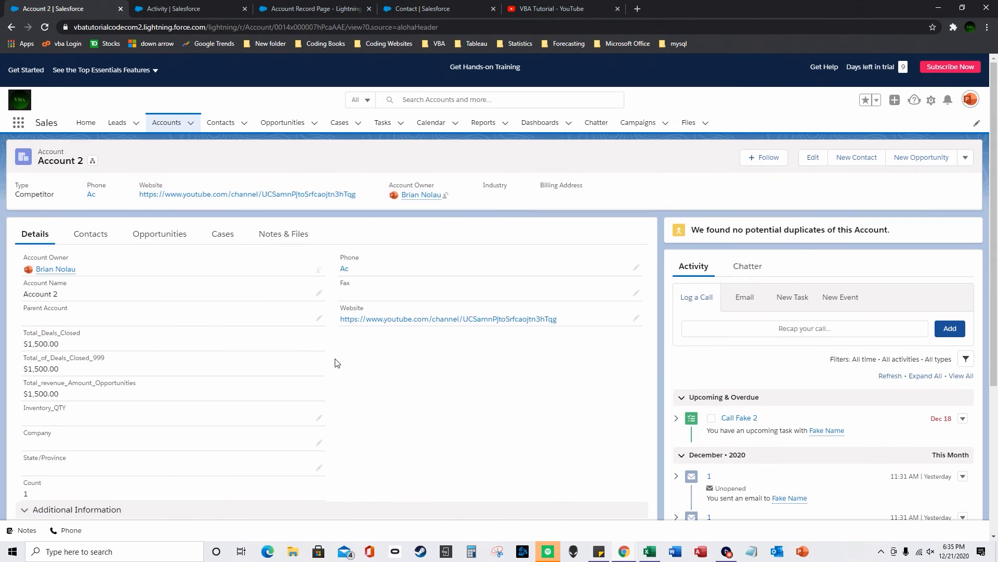
# - Show Account 2's related contacts and find bbbbb under Contacts (Account Emergency)
pyautogui.click(86, 238)
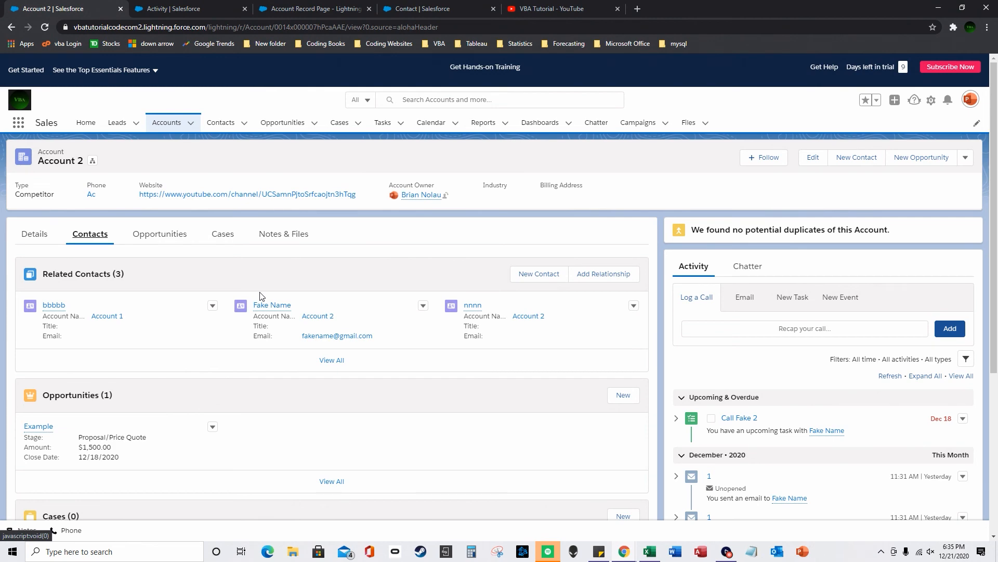
pyautogui.scroll(-5, 261, 296)
pyautogui.scroll(-4, 260, 307)
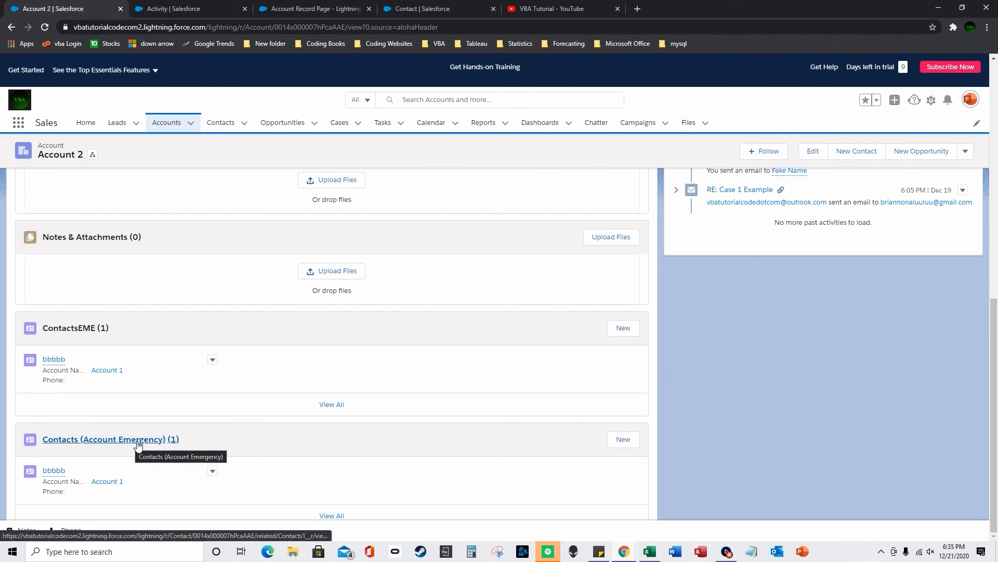
pyautogui.moveTo(52, 470)
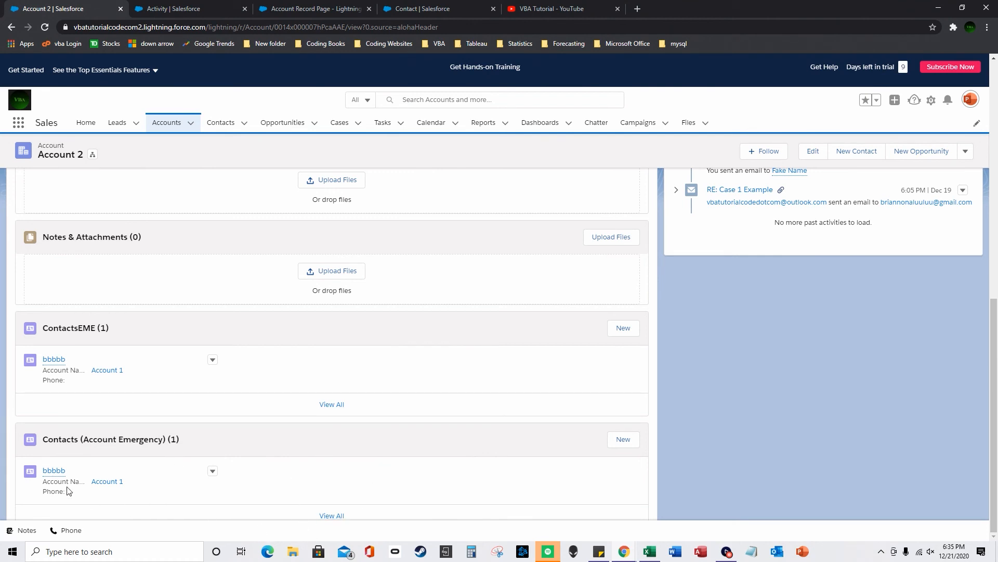
pyautogui.scroll(15, 250, 447)
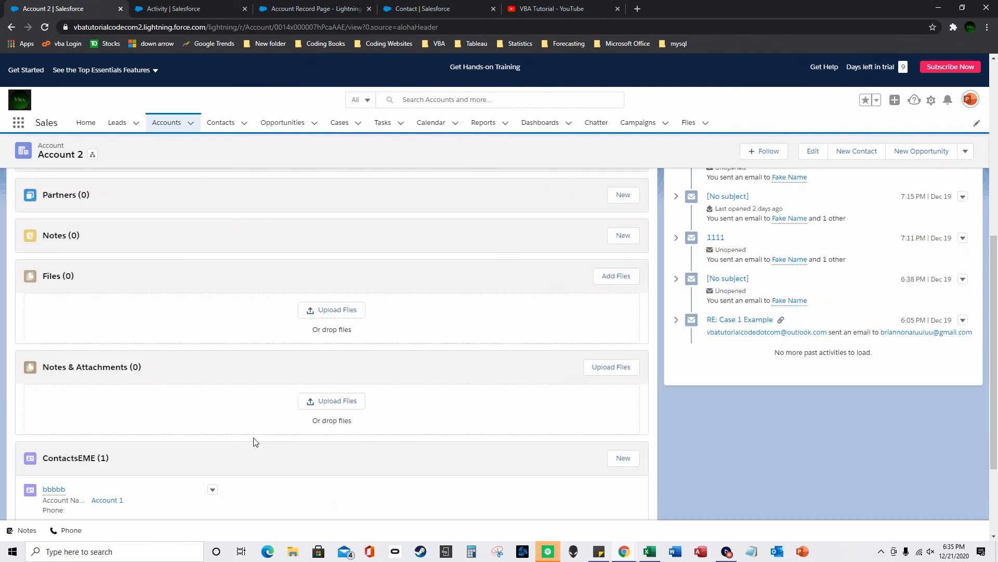
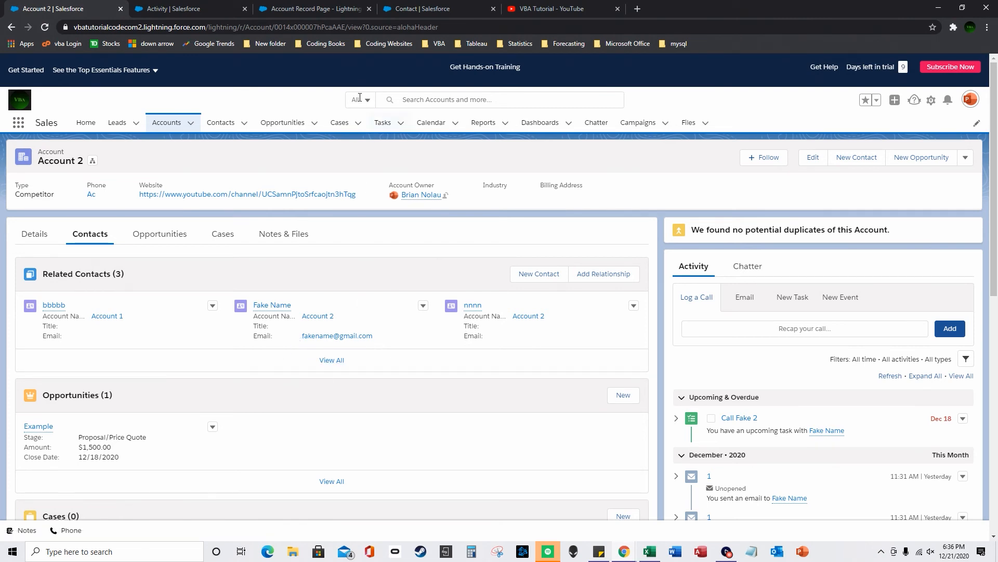
# - Go to the Contact object's Fields & Relationships in Object Manager and start a new custom field
pyautogui.click(183, 7)
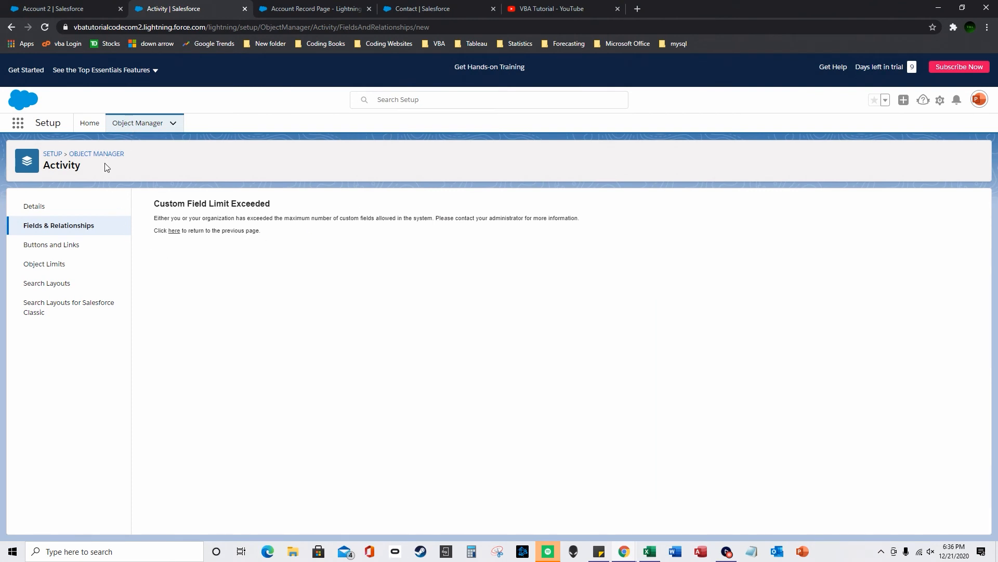
pyautogui.click(129, 123)
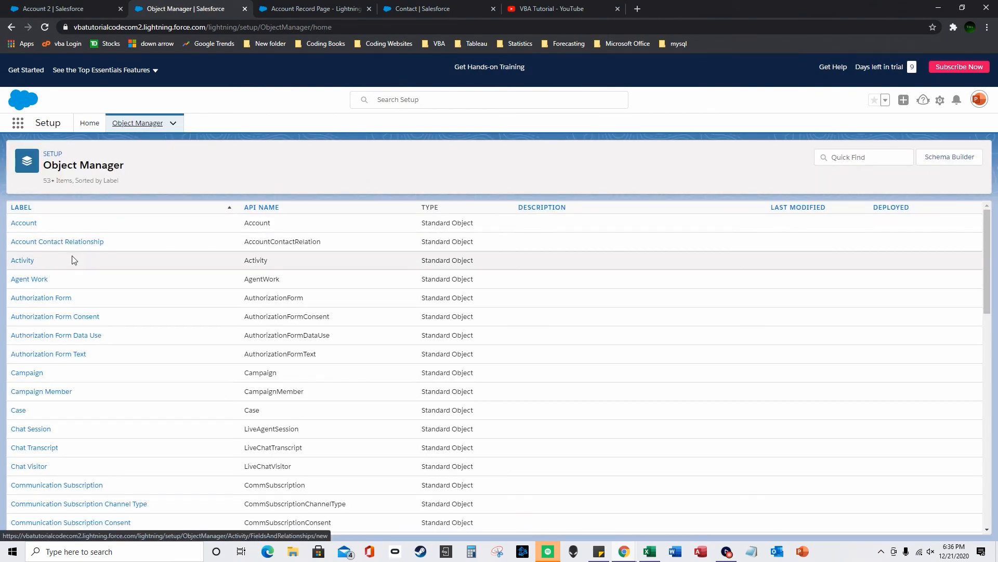
pyautogui.click(24, 223)
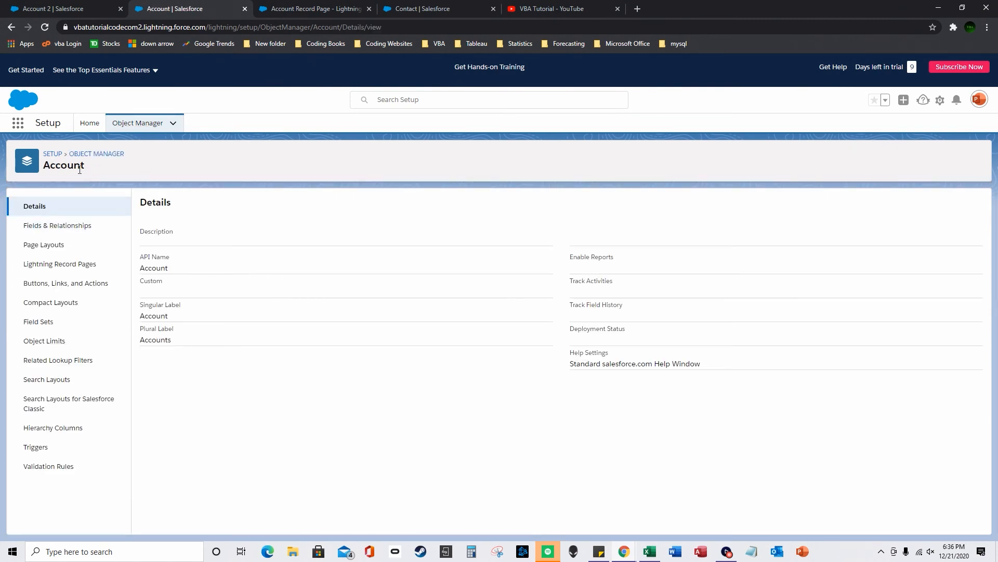
pyautogui.click(11, 27)
pyautogui.scroll(-5, 31, 333)
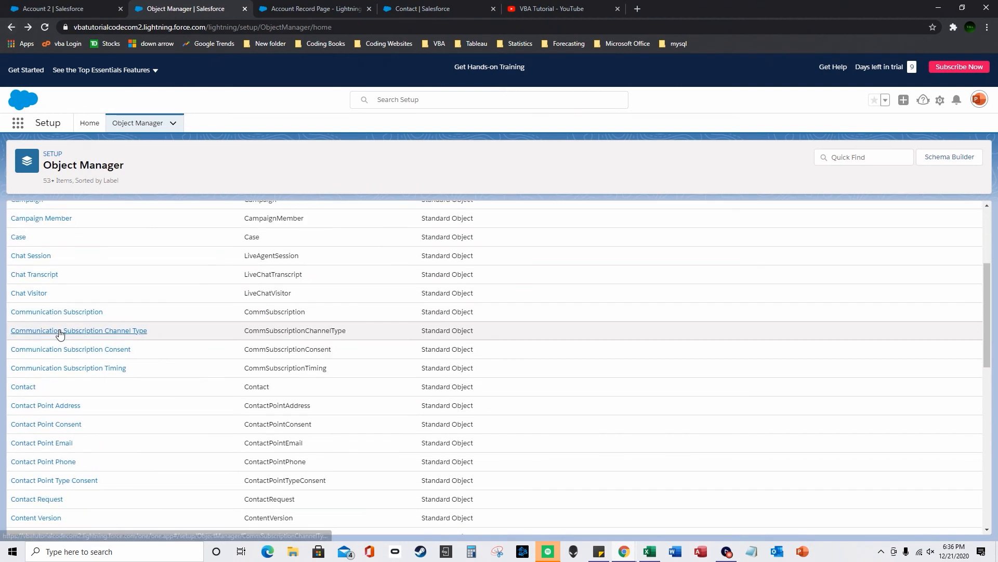
pyautogui.click(30, 392)
pyautogui.click(58, 225)
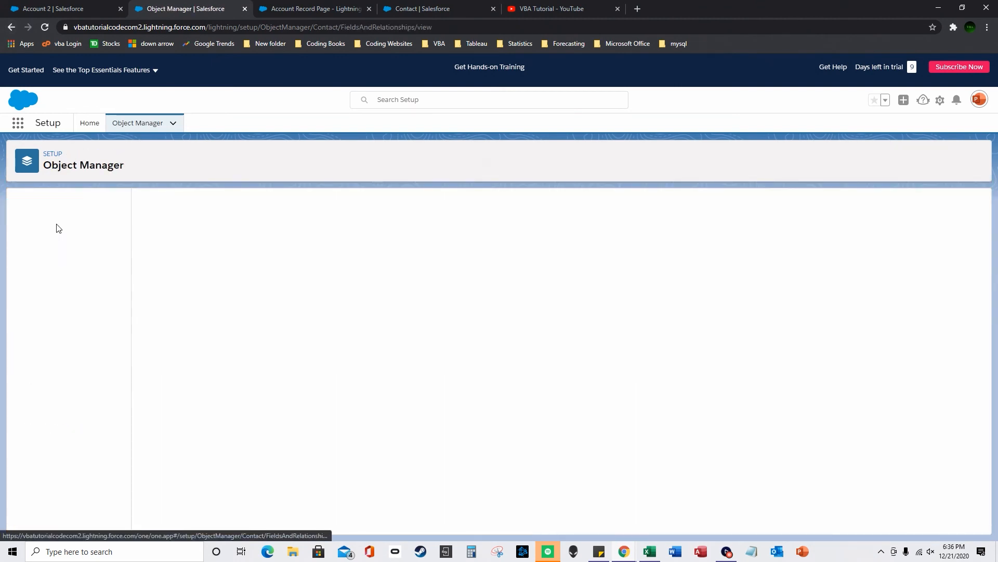
pyautogui.click(752, 204)
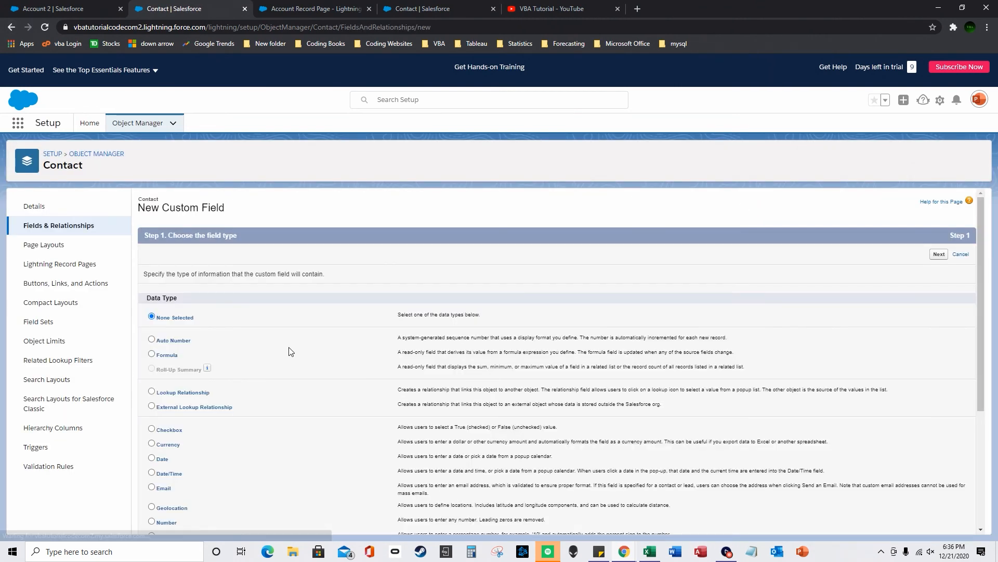
# - Make it a Formula field returning Checkbox, labelled 'cehckboxaaa', and reach the formula editor
pyautogui.click(152, 354)
pyautogui.scroll(-2, 899, 420)
pyautogui.scroll(-5, 899, 420)
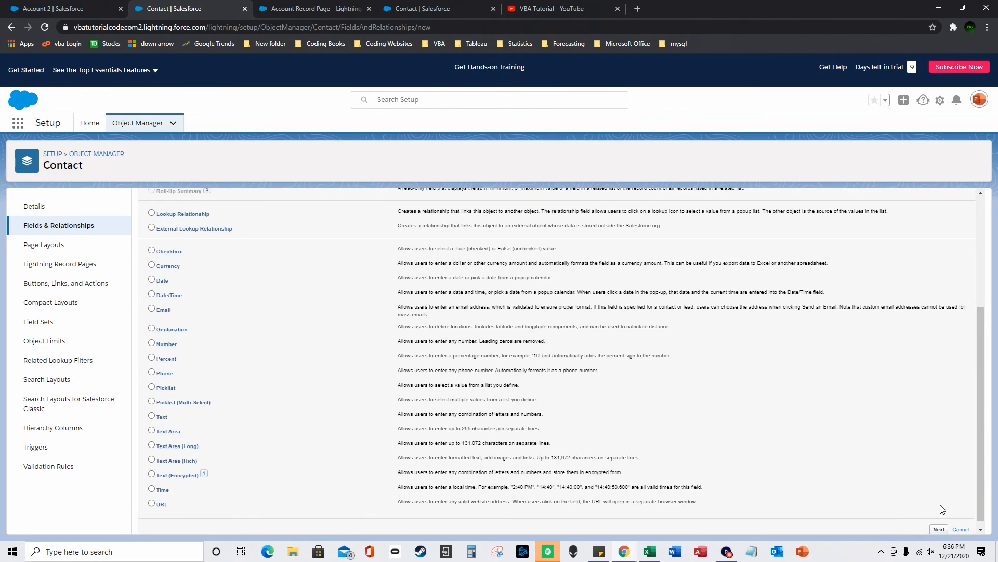
pyautogui.click(939, 526)
pyautogui.click(157, 349)
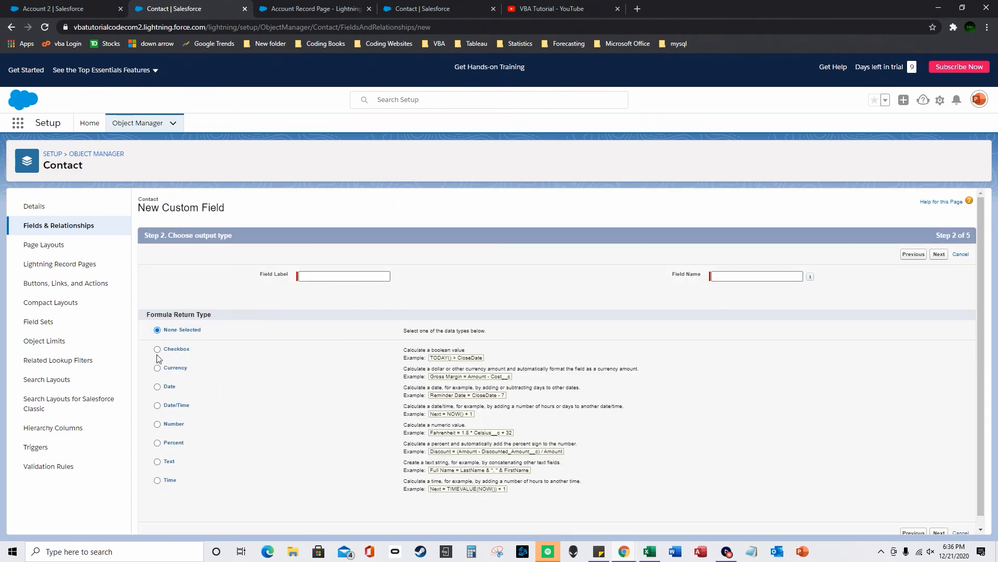
pyautogui.click(305, 280)
pyautogui.write('cehckboxaaa')
pyautogui.press('Tab')
pyautogui.click(856, 404)
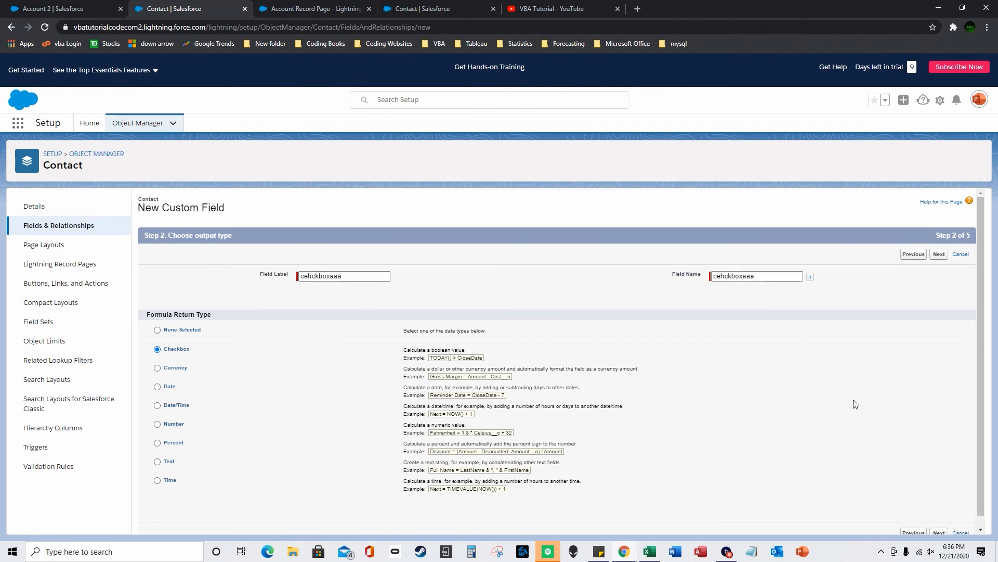
pyautogui.click(940, 254)
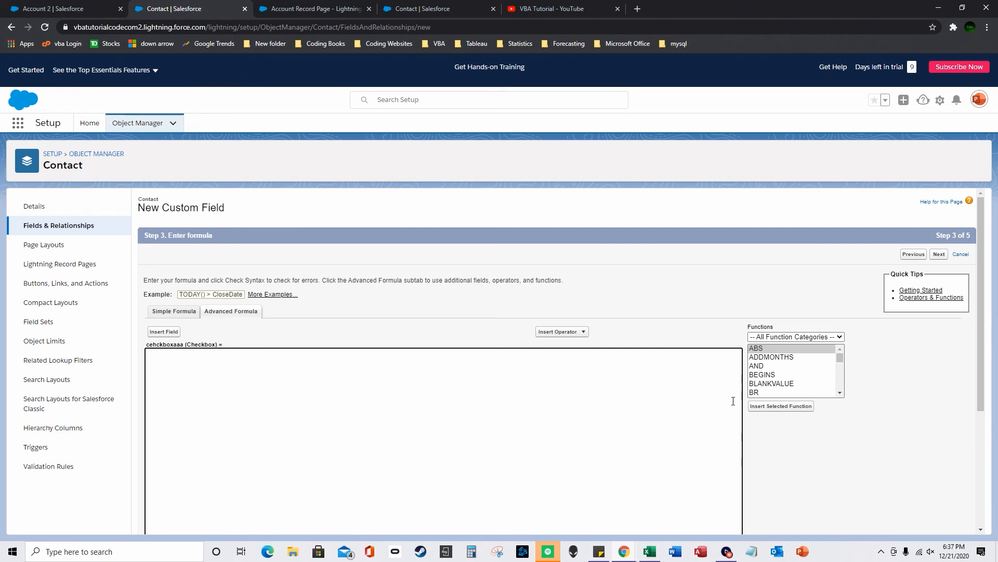
# - Insert TODAY() followed by the < operator into the formula
pyautogui.scroll(-3, 775, 380)
pyautogui.click(777, 385)
pyautogui.scroll(-15, 777, 384)
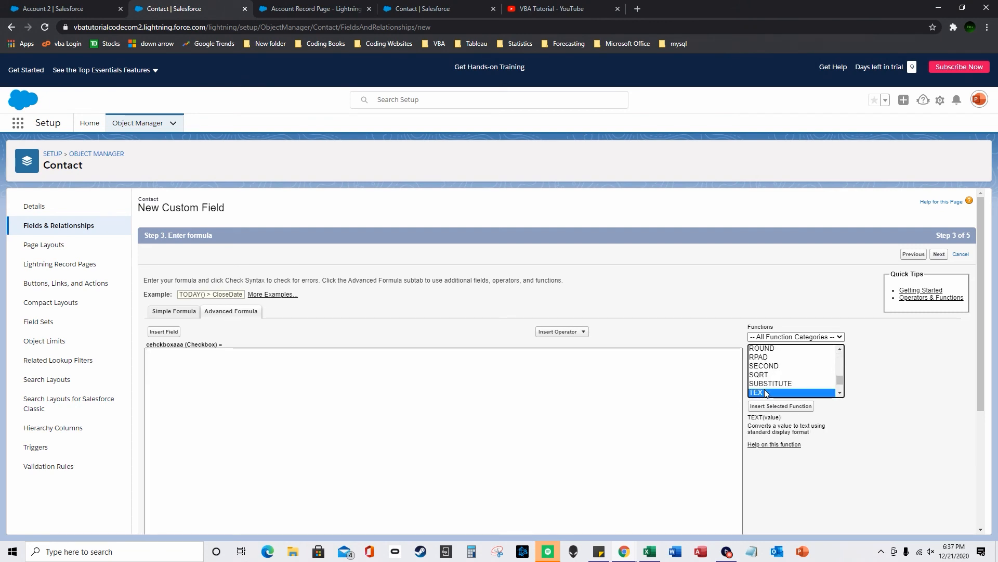
pyautogui.click(777, 390)
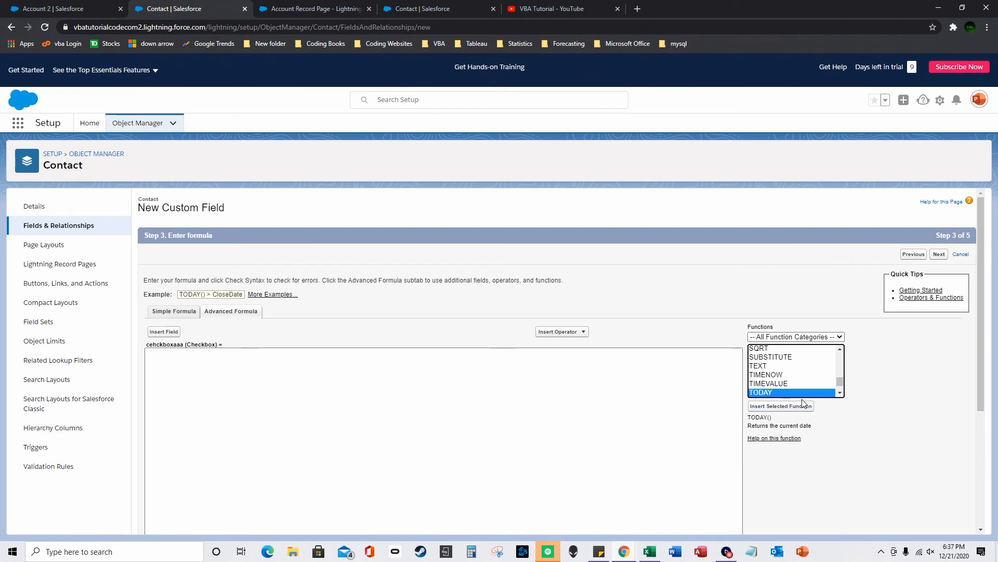
pyautogui.click(780, 406)
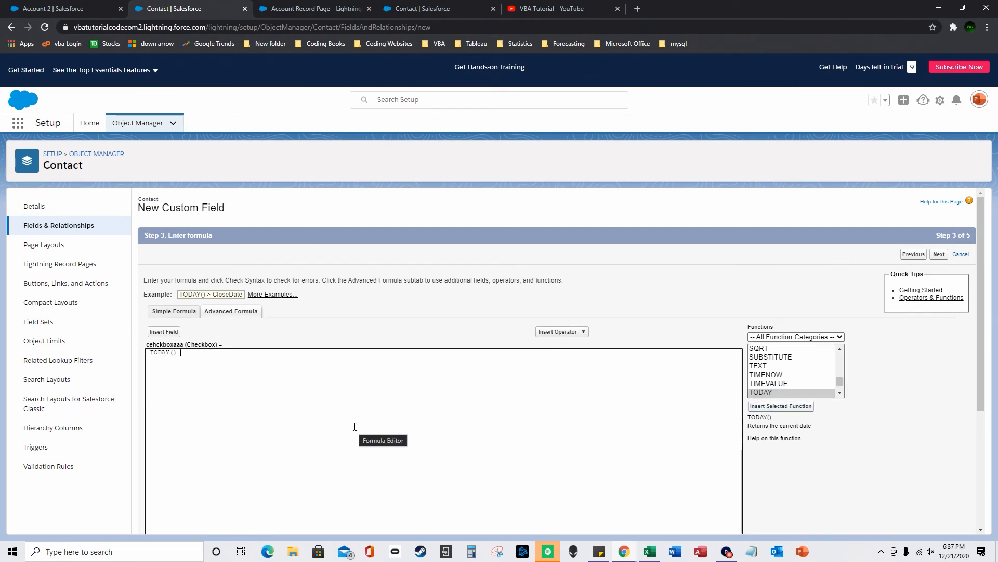
pyautogui.write('<')
# - Add DATE(2020,12,25) after the comparison, filling year 2020, month 12 and day 25
pyautogui.scroll(5, 777, 371)
pyautogui.scroll(9, 778, 372)
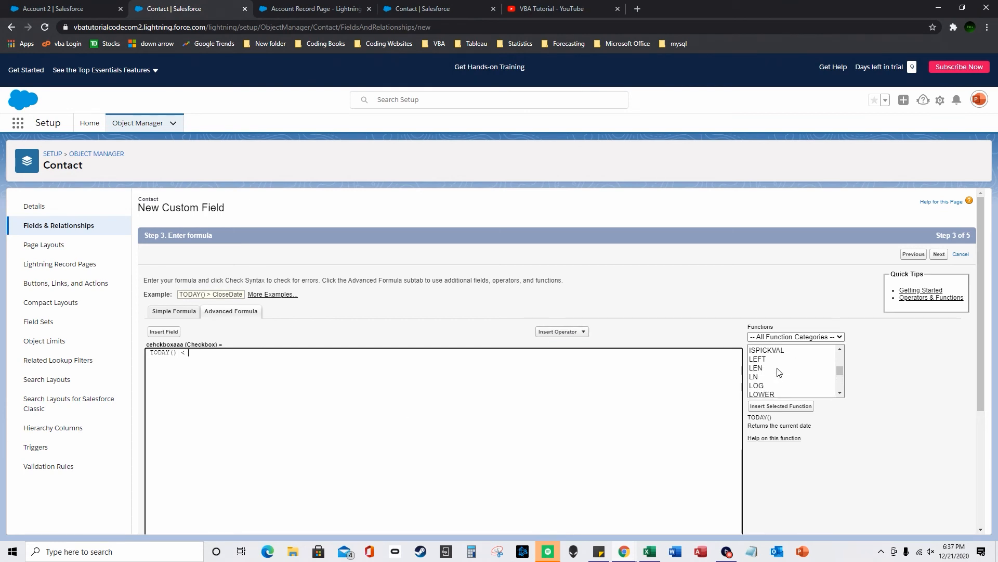
pyautogui.doubleClick(759, 358)
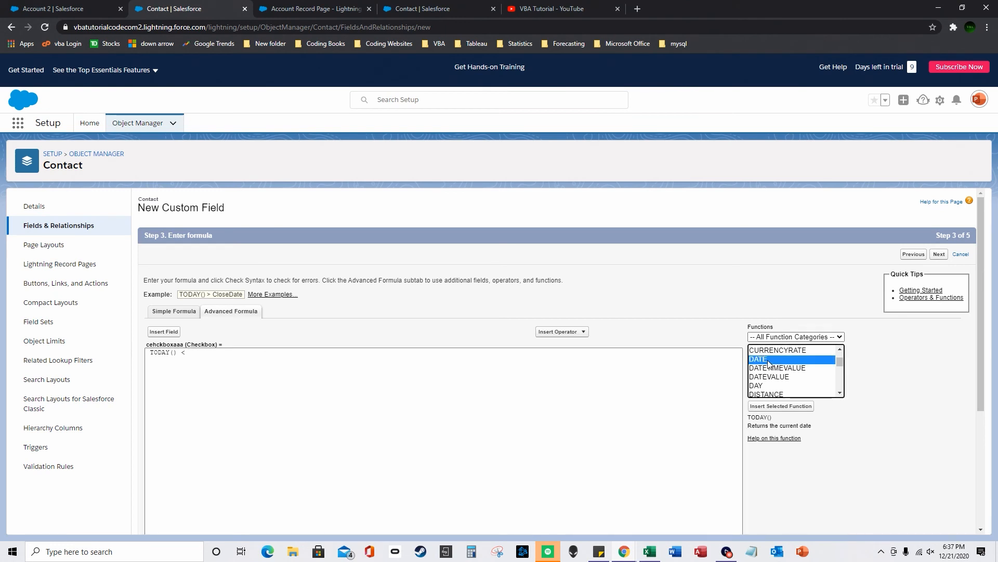
pyautogui.doubleClick(222, 353)
pyautogui.write('2020,month,day)')
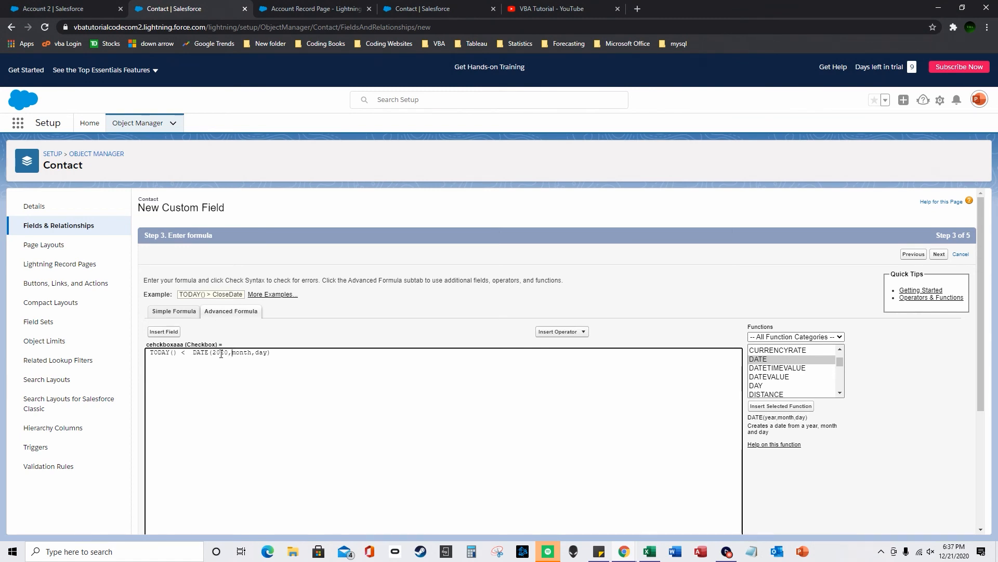
pyautogui.press('Right')
pyautogui.hotkey('ctrl', 'shift', 'Right')
pyautogui.write('12')
pyautogui.hotkey('ctrl', 'shift', 'Right')
pyautogui.write('25')
# - Review the TODAY(), < and DATE parts of the formula and check its syntax
pyautogui.scroll(-1, 212, 329)
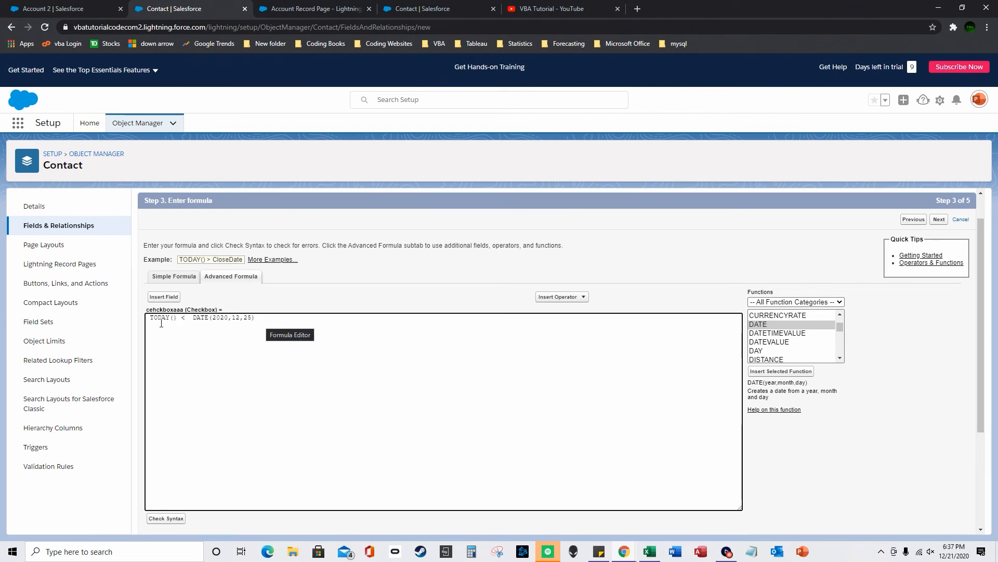
pyautogui.moveTo(175, 318); pyautogui.dragTo(146, 318)
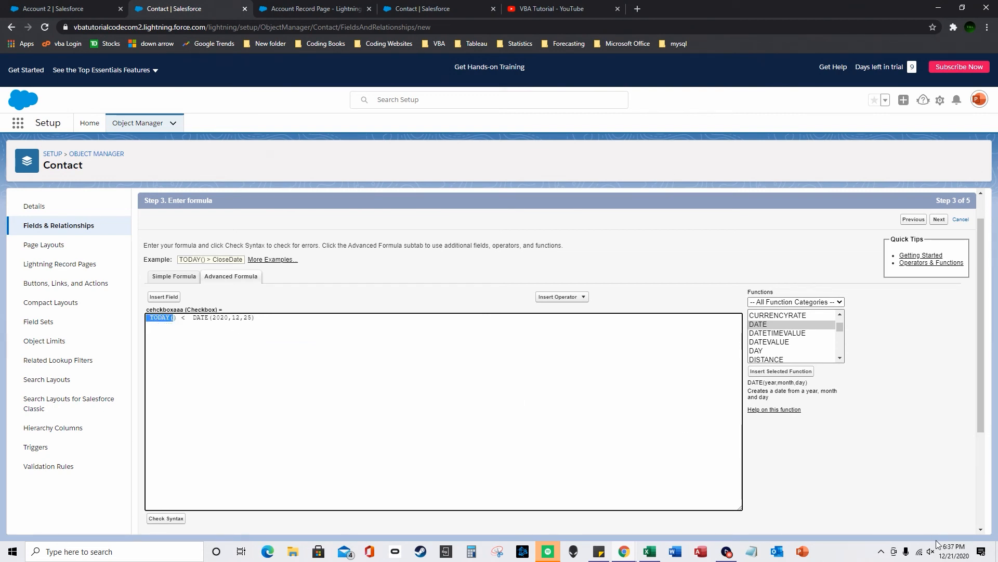
pyautogui.moveTo(193, 318); pyautogui.dragTo(277, 324)
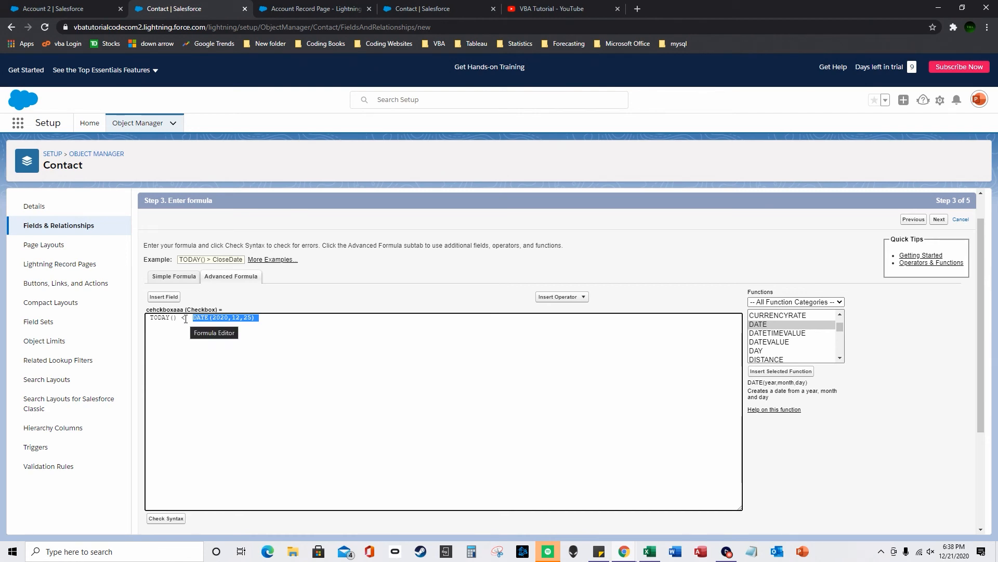
pyautogui.moveTo(186, 319); pyautogui.dragTo(180, 318)
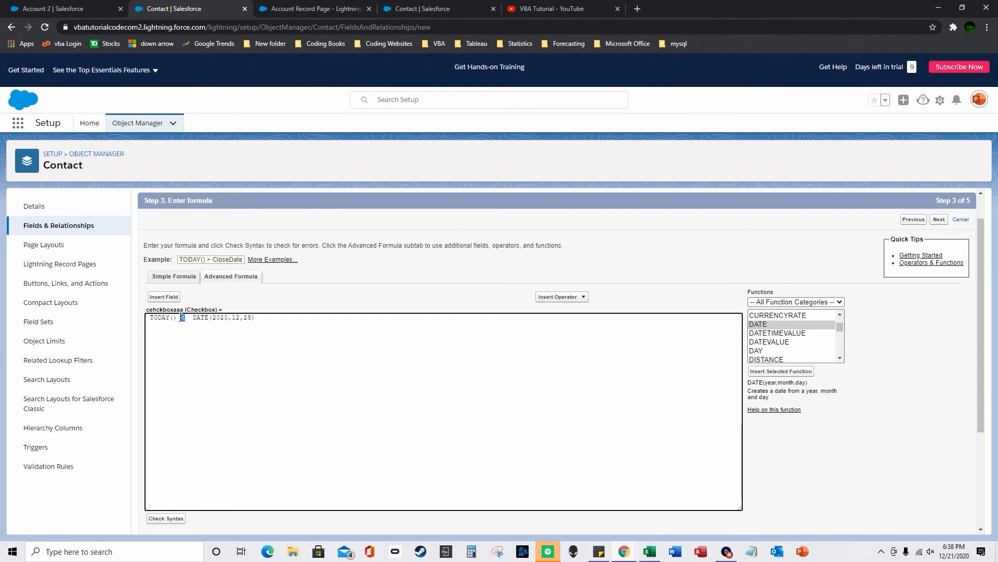
pyautogui.scroll(-3, 716, 349)
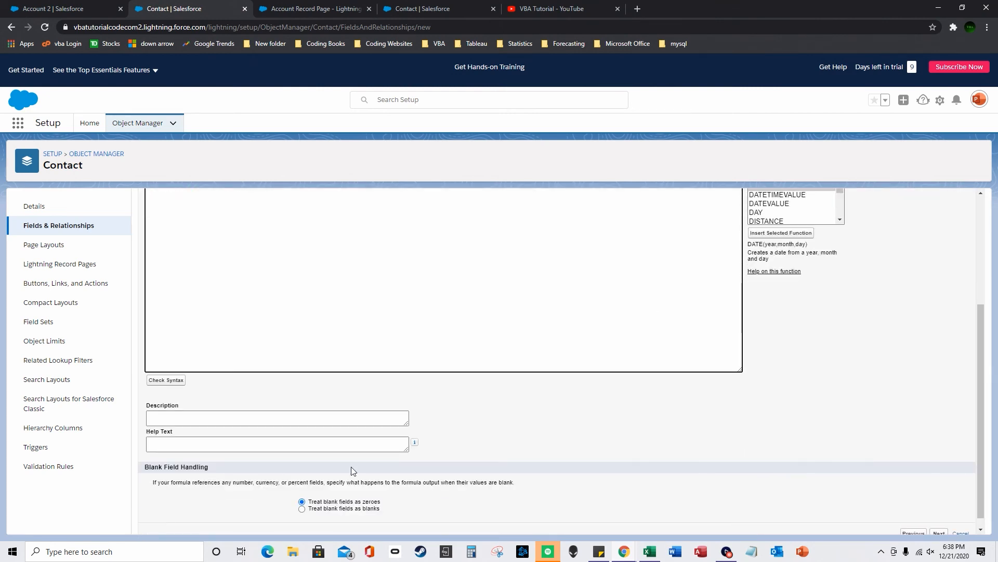
pyautogui.click(167, 380)
# - Save the cehckboxaaa field with default security and layouts, then return to the Account 2 tab
pyautogui.scroll(-10, 530, 394)
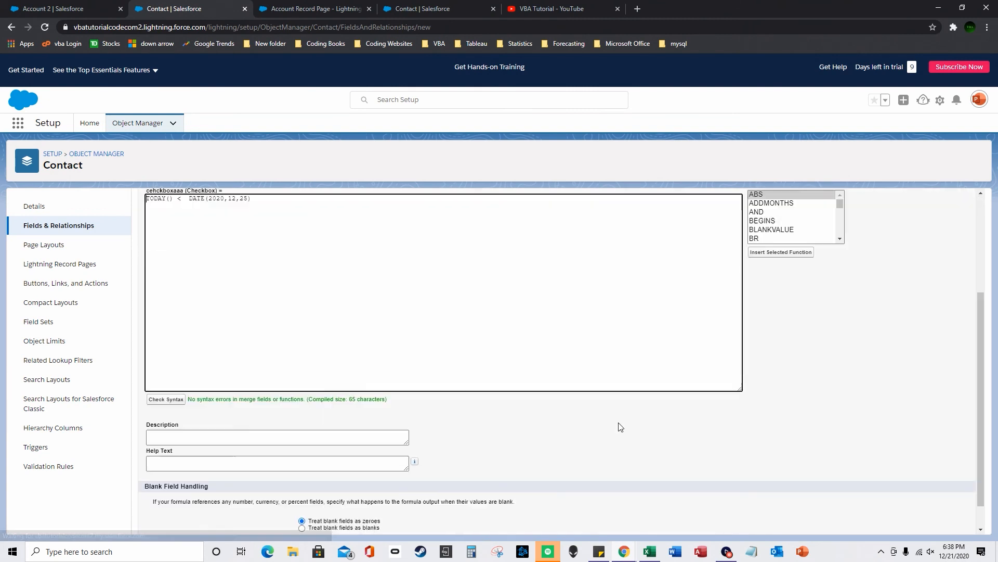
pyautogui.click(939, 523)
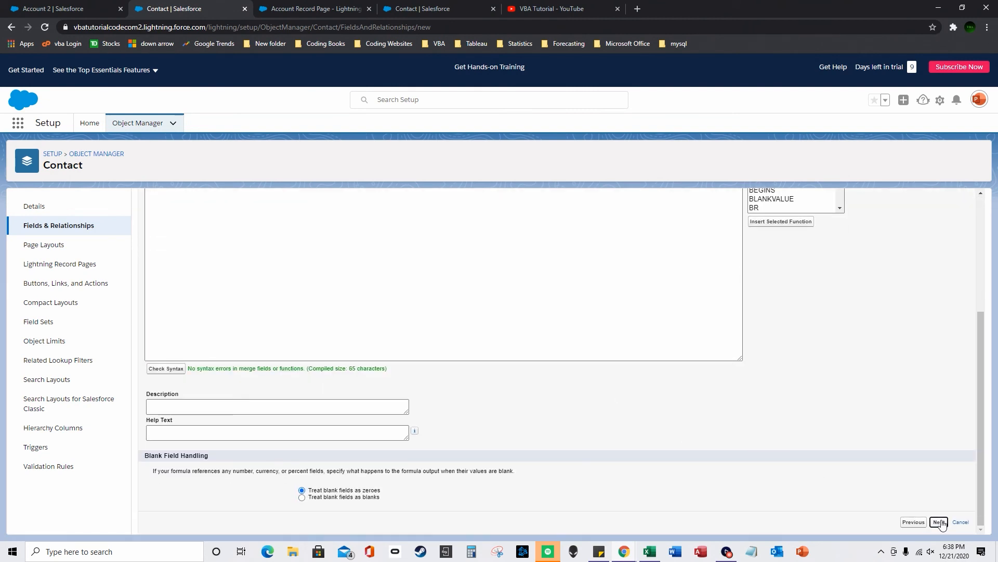
pyautogui.click(949, 447)
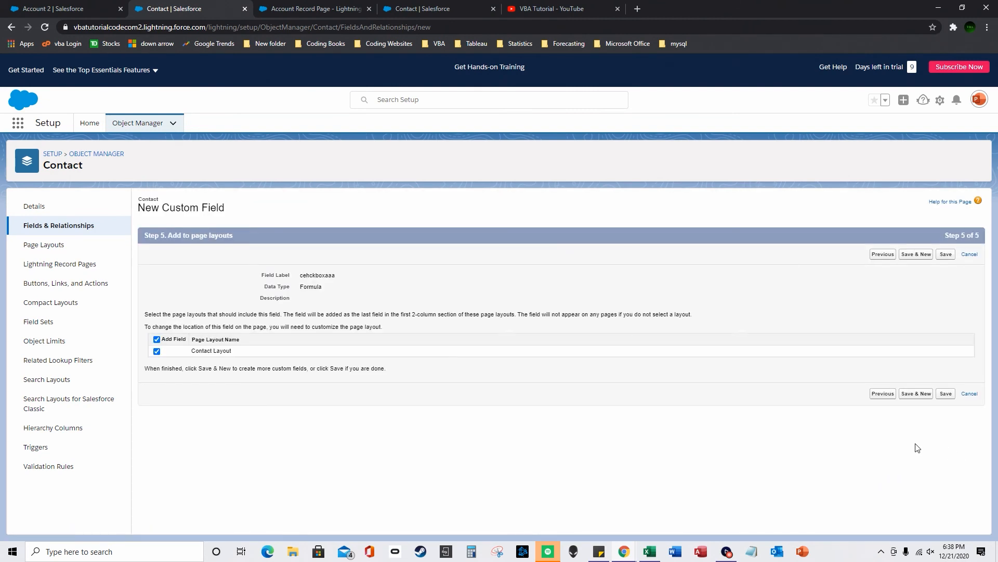
pyautogui.click(942, 394)
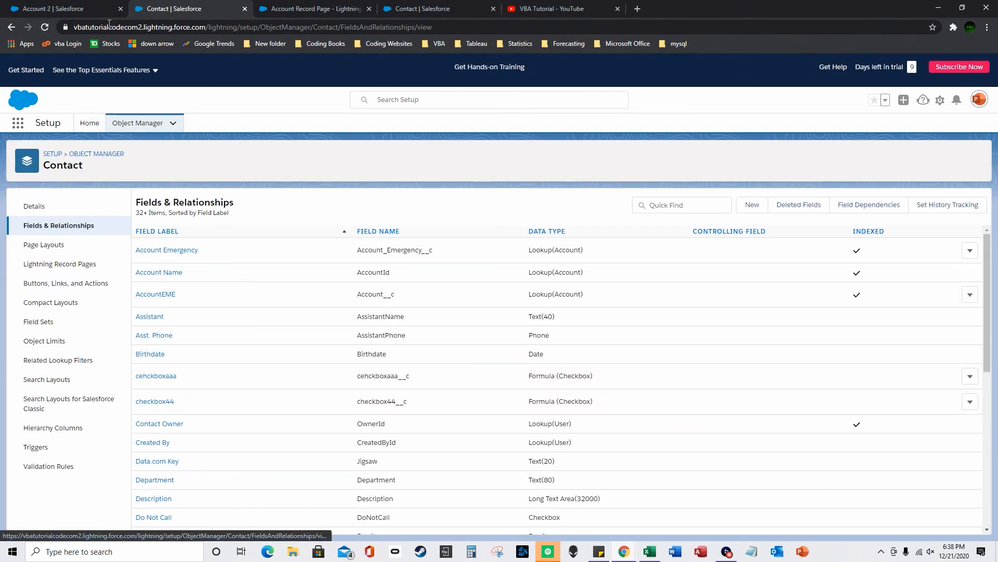
pyautogui.click(60, 10)
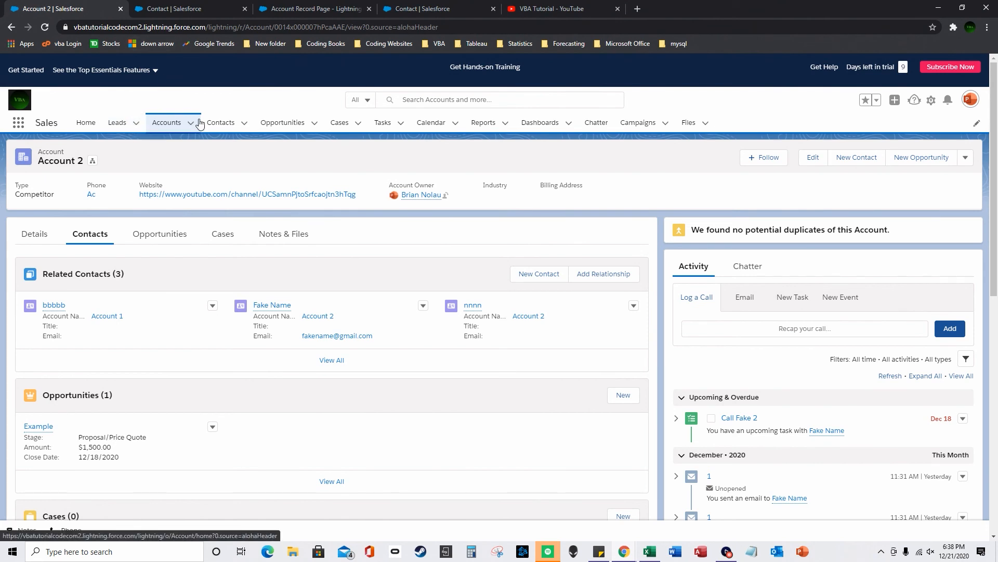
# - Open Contacts and switch to the All Contacts list view
pyautogui.click(218, 123)
pyautogui.click(874, 177)
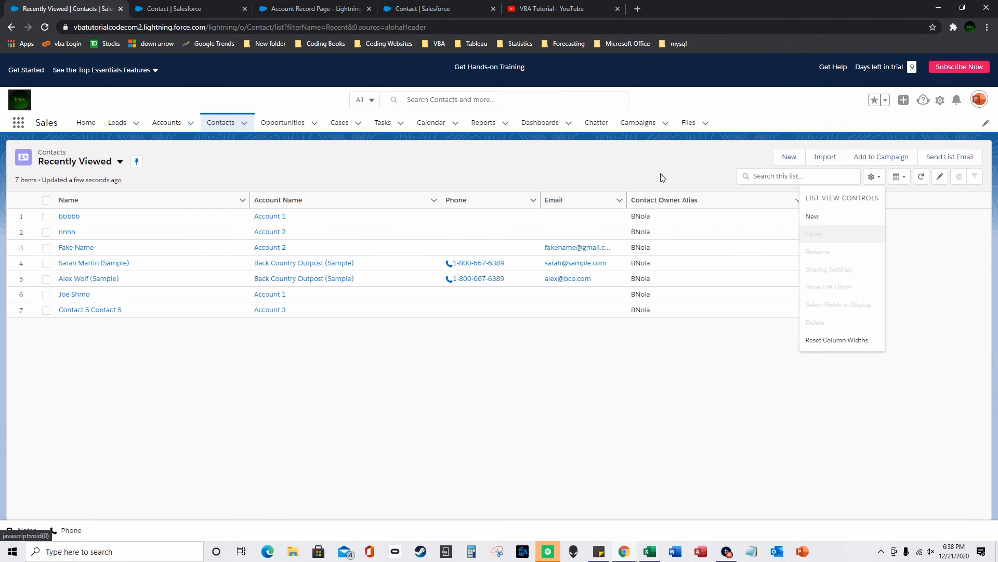
pyautogui.click(119, 162)
pyautogui.click(73, 194)
# - Add cehckboxaaa to All Contacts' visible columns and save, then bring up the Account Record Page
pyautogui.click(874, 176)
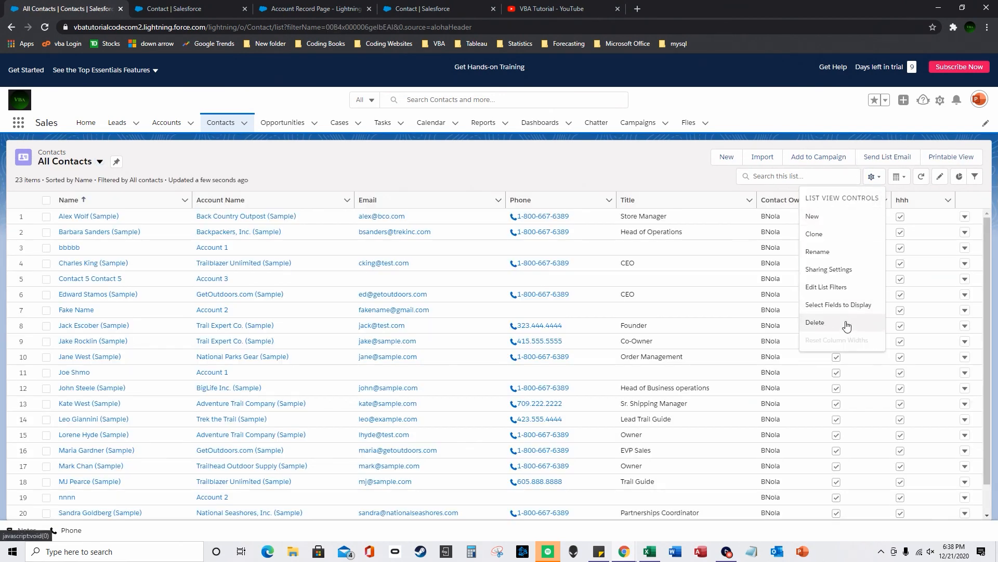
pyautogui.click(822, 312)
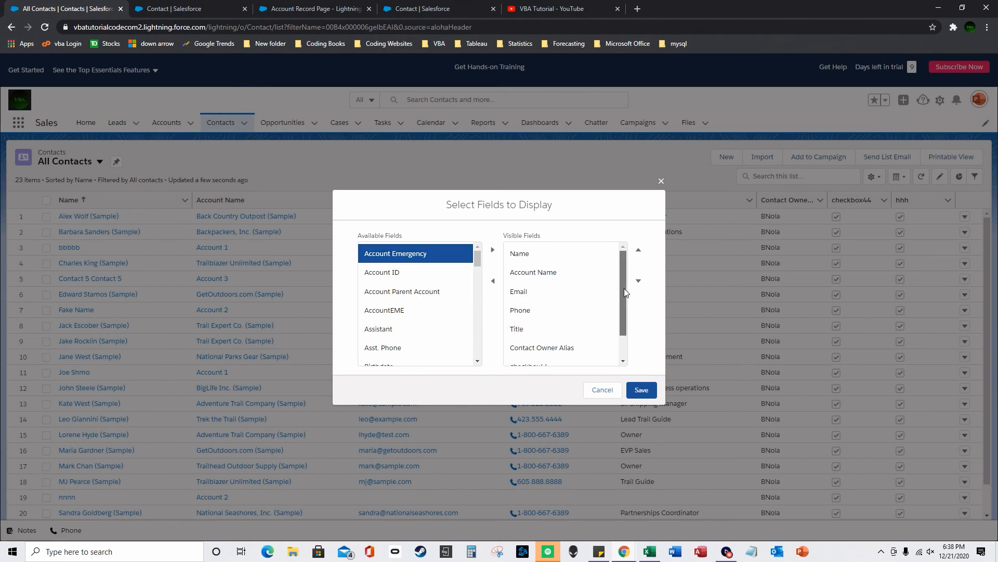
pyautogui.scroll(-1, 624, 288)
pyautogui.moveTo(474, 266)
pyautogui.mouseDown()
pyautogui.moveTo(472, 340)
pyautogui.moveTo(475, 272)
pyautogui.mouseUp()
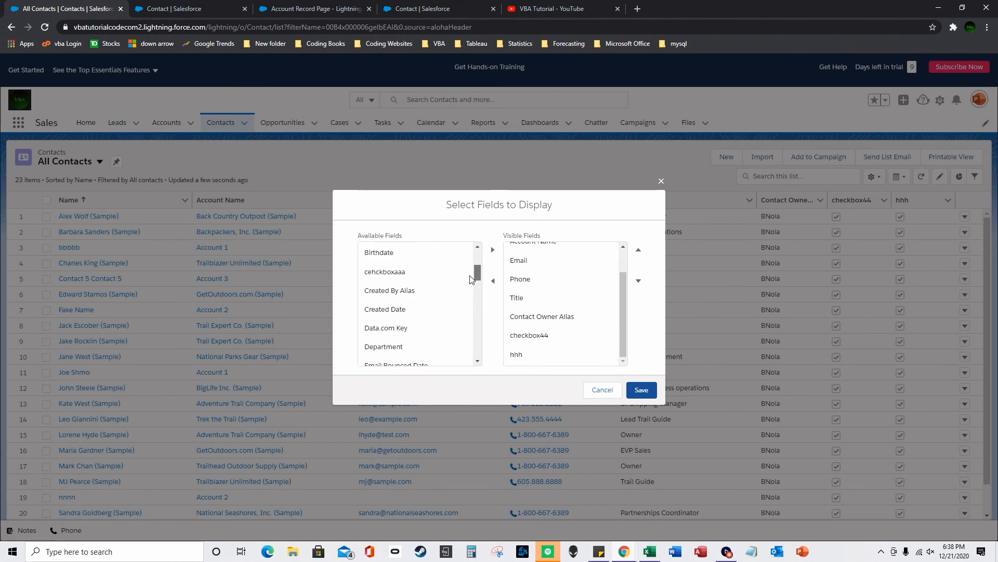
pyautogui.click(432, 273)
pyautogui.click(492, 250)
pyautogui.click(641, 389)
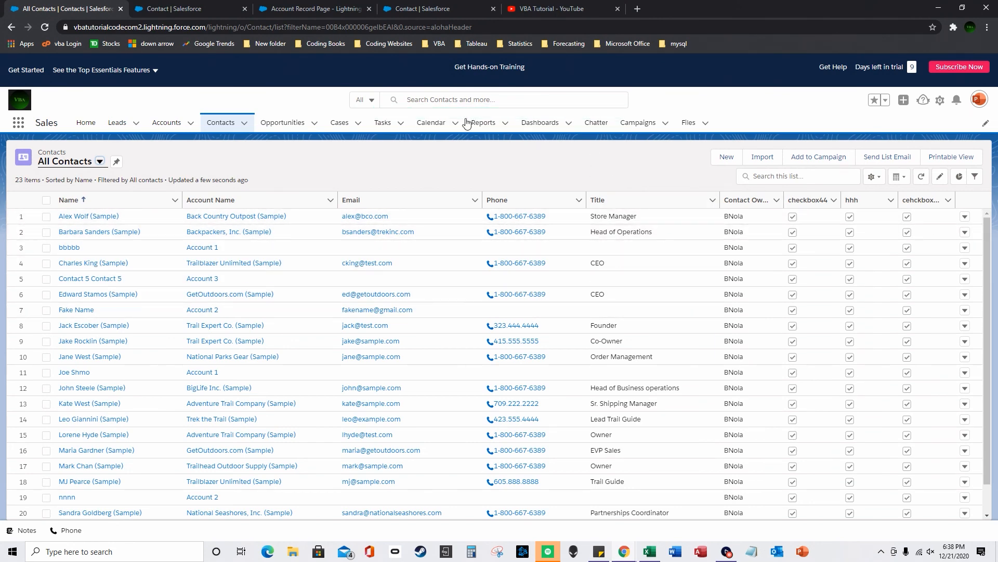
pyautogui.click(193, 12)
pyautogui.click(311, 7)
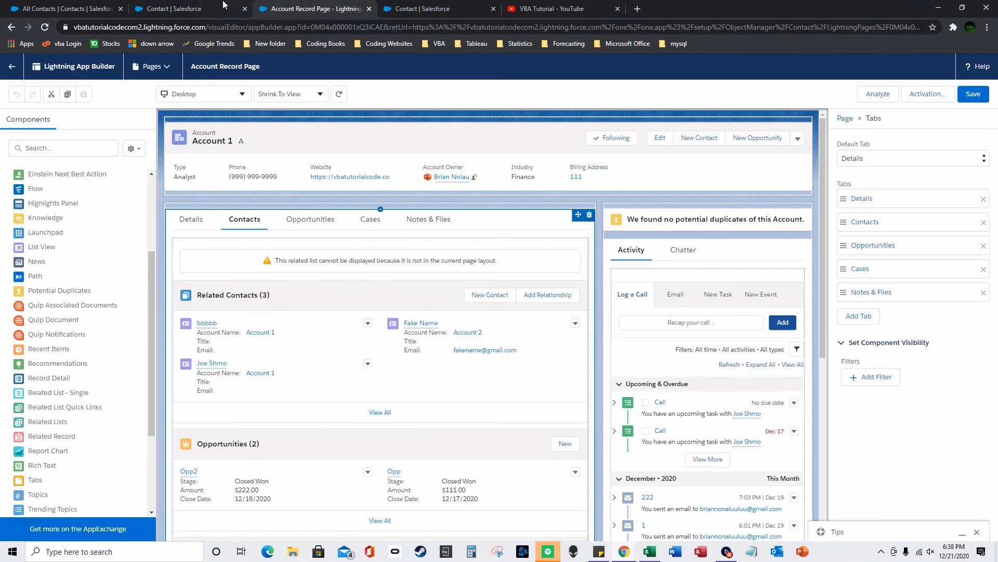
# - Change the checkbox44 formula's < to > so it reads Today() > Date(2020,12,25), and save
pyautogui.click(435, 7)
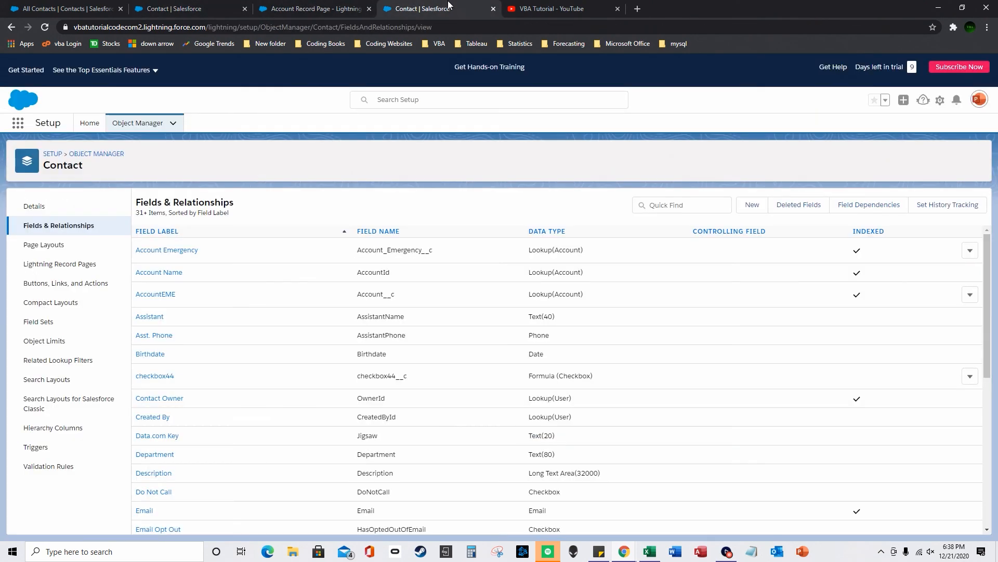
pyautogui.click(167, 377)
pyautogui.click(409, 251)
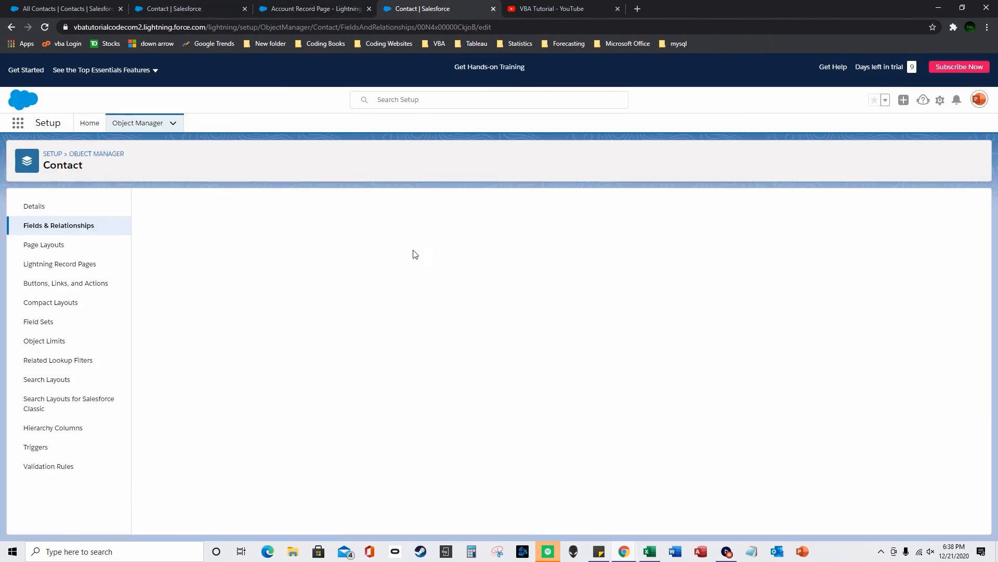
pyautogui.scroll(-2, 211, 453)
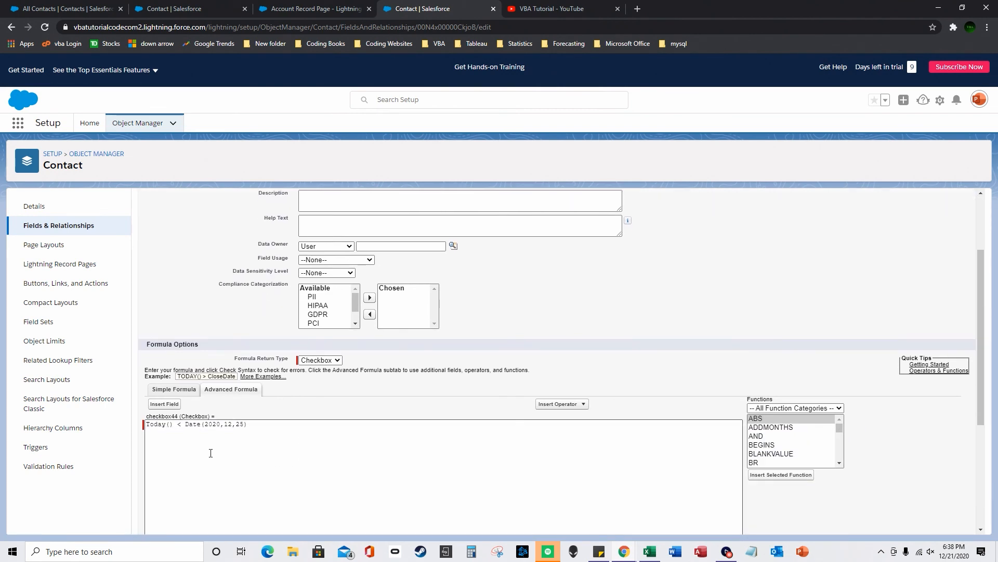
pyautogui.doubleClick(180, 425)
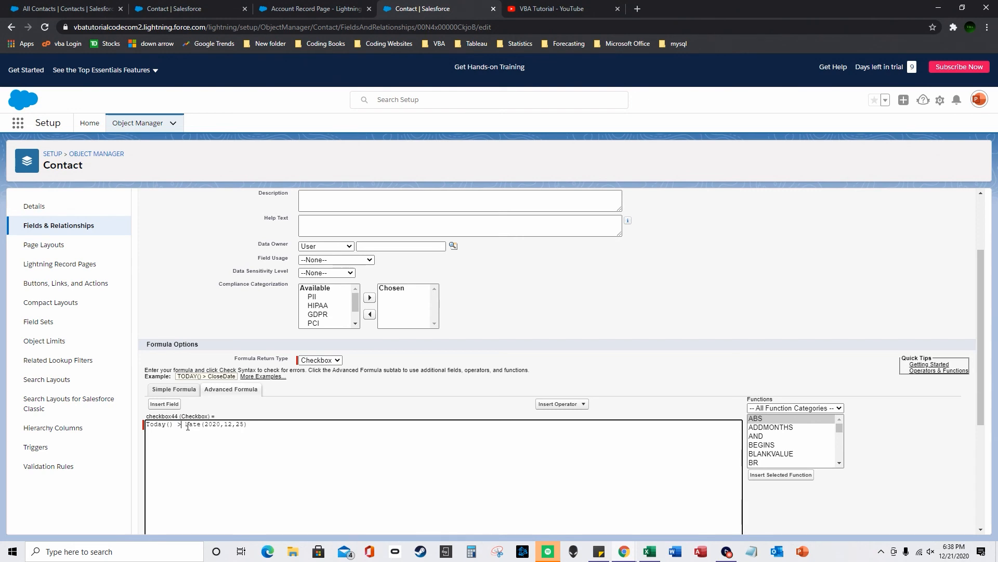
pyautogui.scroll(-3, 668, 529)
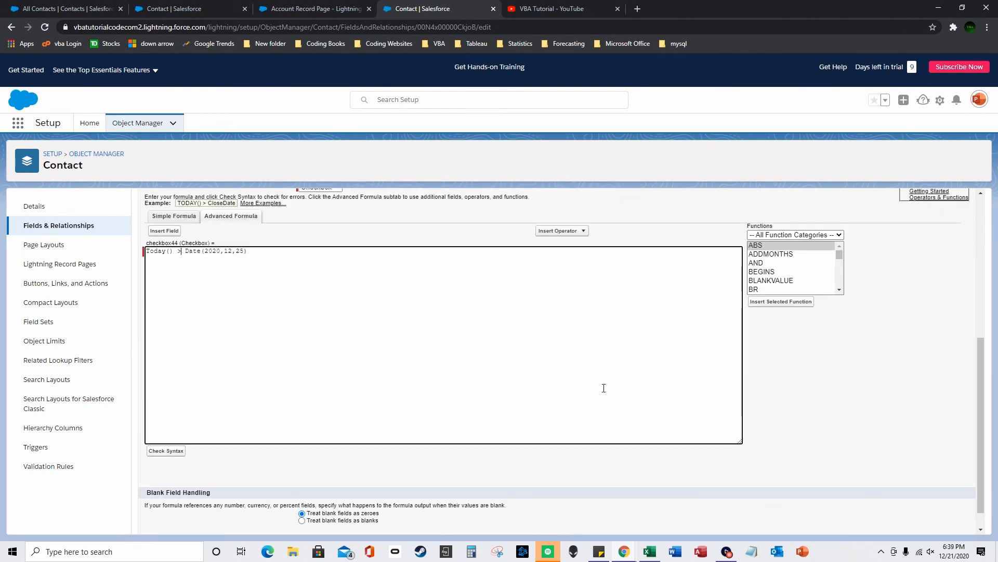
pyautogui.scroll(-1, 790, 497)
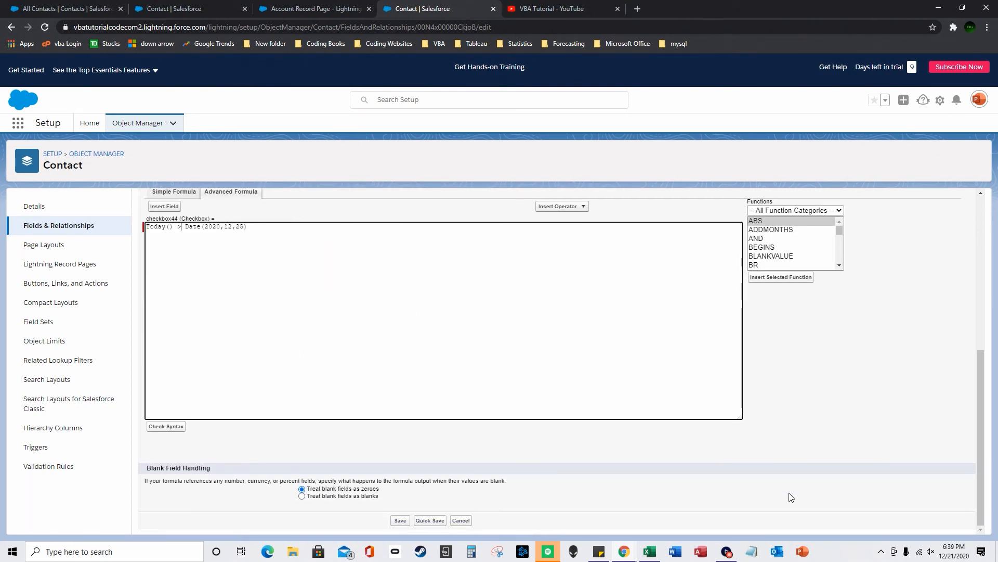
pyautogui.click(402, 521)
# - Reload the Contact fields list and All Contacts to see checkbox44 unticked
pyautogui.click(93, 7)
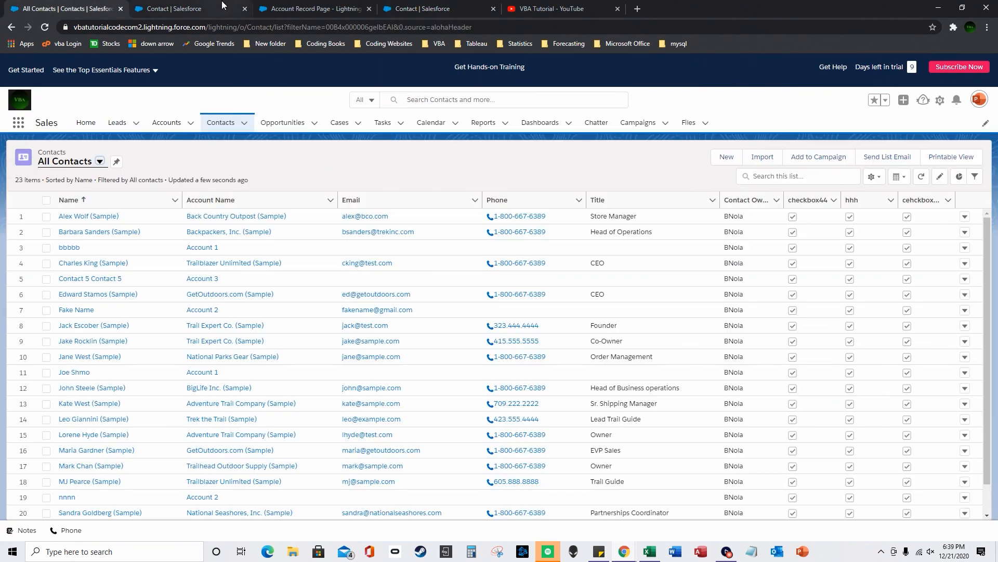
pyautogui.click(299, 7)
pyautogui.click(177, 8)
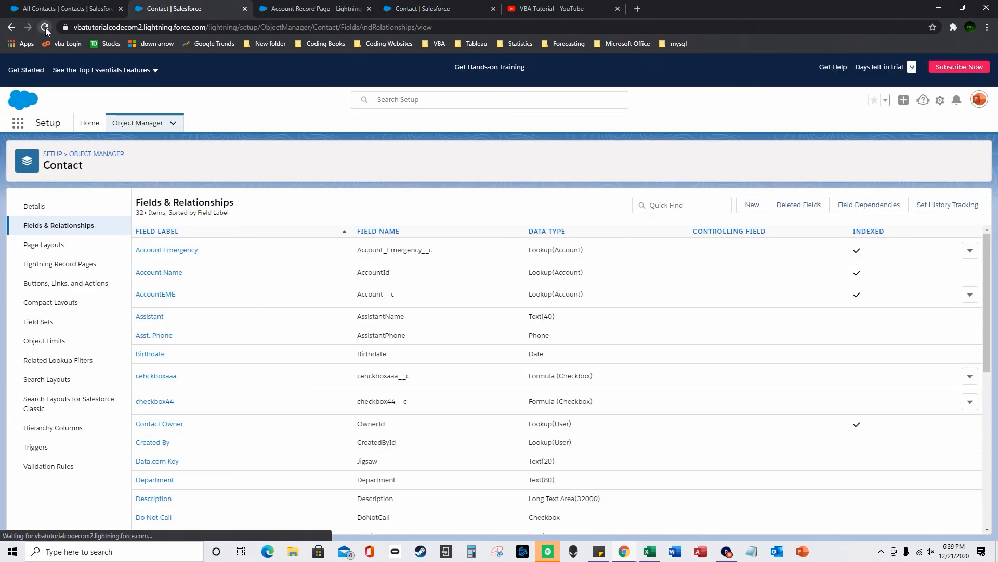
pyautogui.click(52, 9)
pyautogui.click(45, 27)
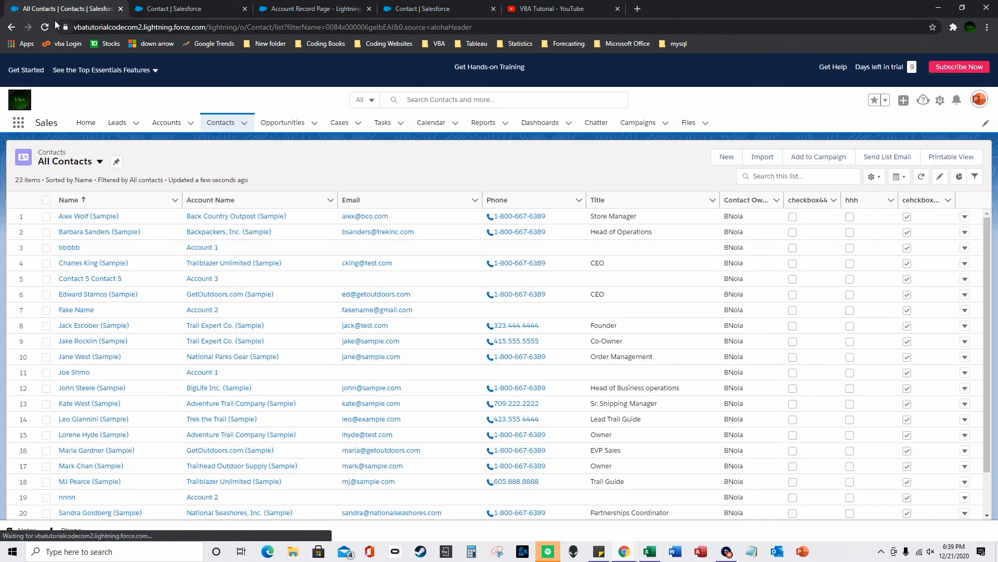
pyautogui.click(45, 28)
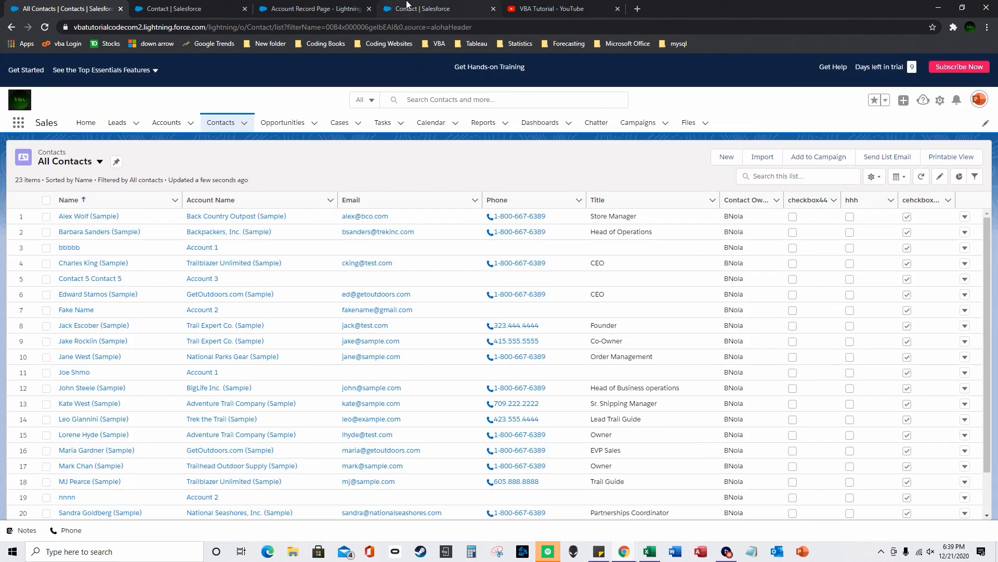
pyautogui.click(409, 7)
# - Reopen the checkbox44 field for editing, then leave without saving
pyautogui.click(336, 6)
pyautogui.click(428, 7)
pyautogui.click(408, 248)
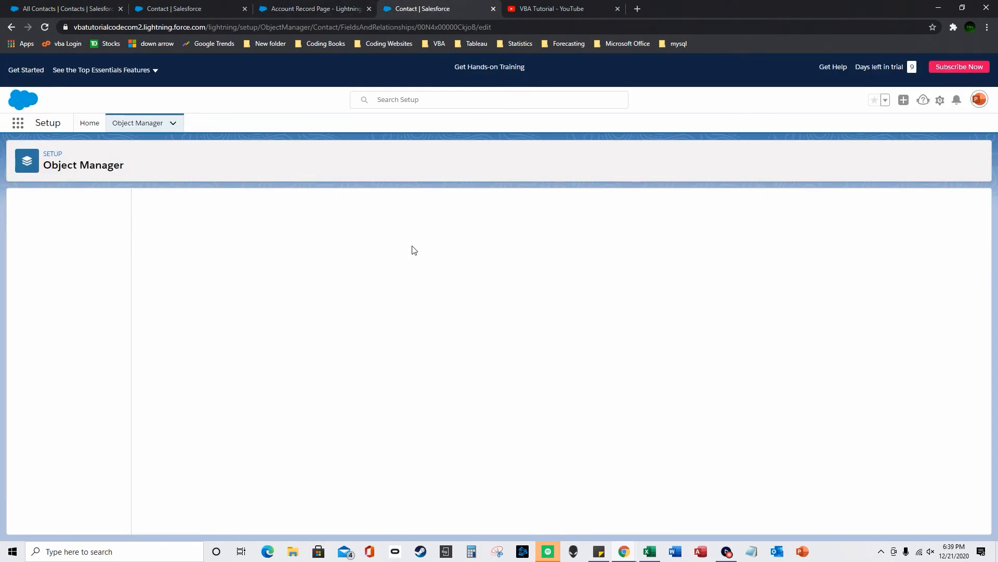
pyautogui.scroll(-3, 495, 392)
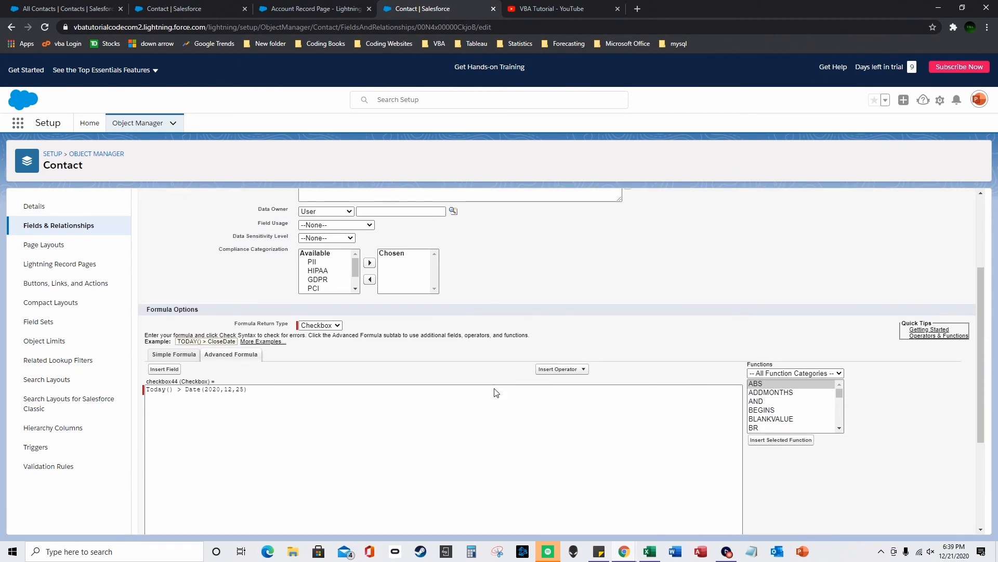
pyautogui.scroll(3, 495, 392)
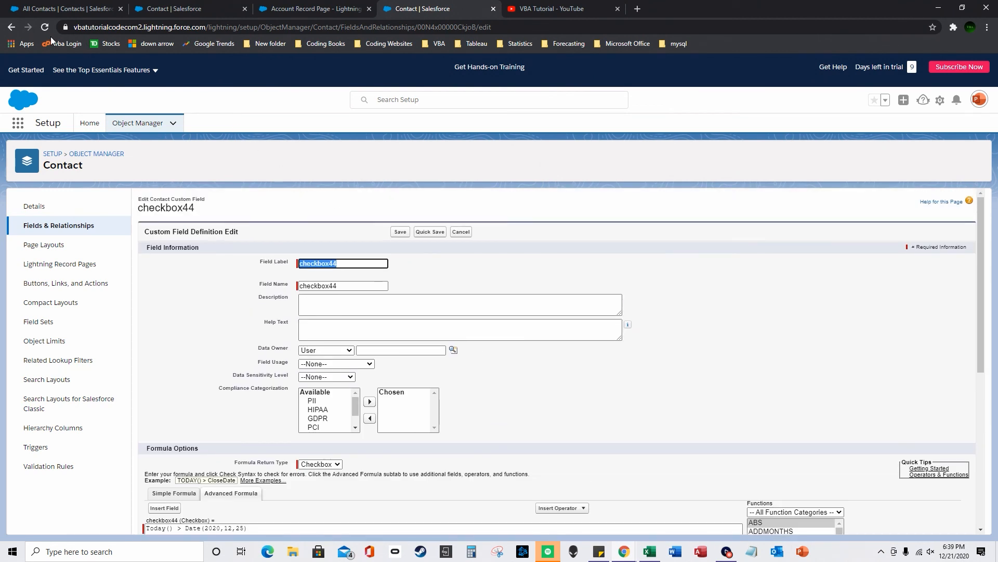
pyautogui.click(11, 28)
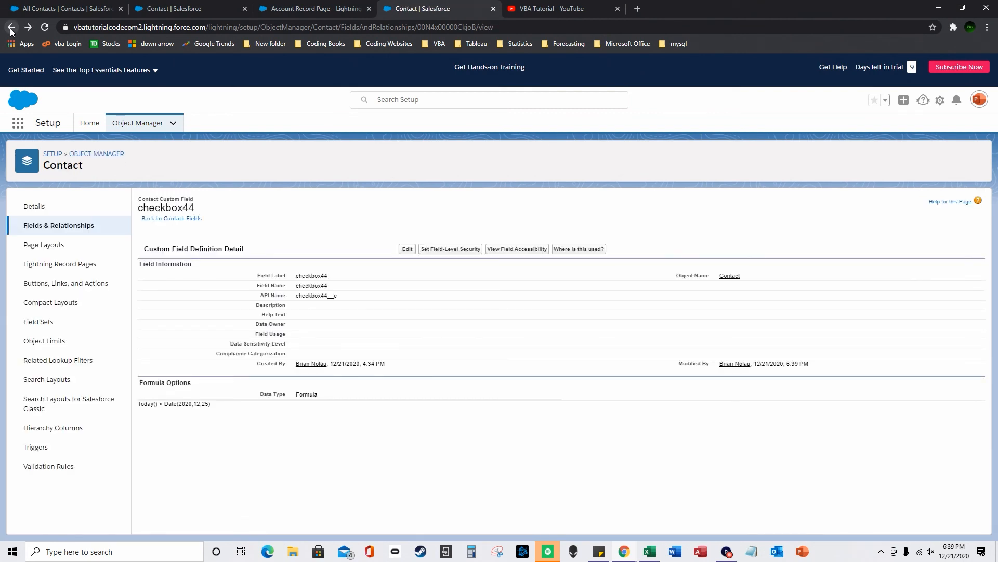
# - Replace < with > in the cehckboxaaa formula, save it, and return to All Contacts
pyautogui.click(62, 234)
pyautogui.scroll(-3, 196, 312)
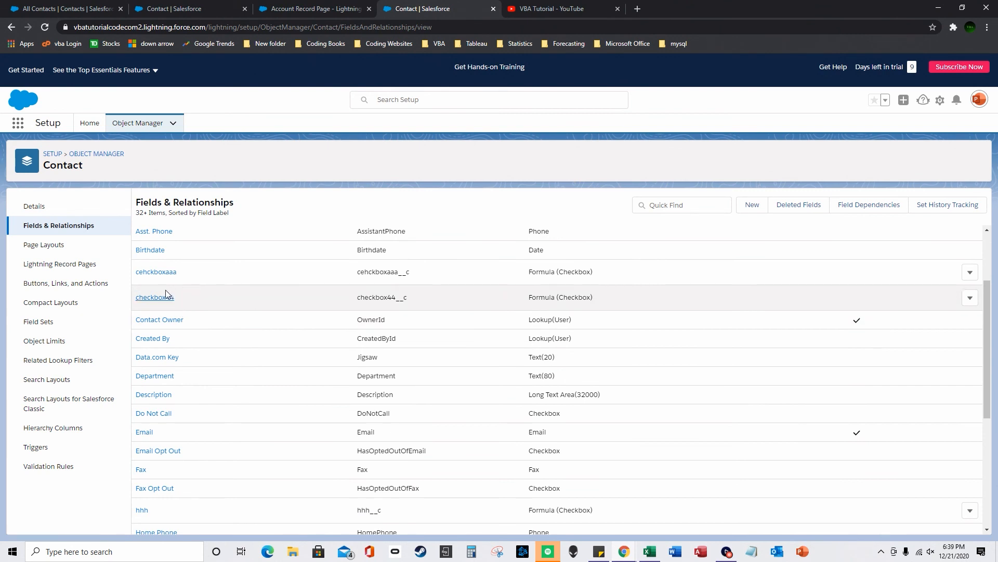
pyautogui.click(156, 272)
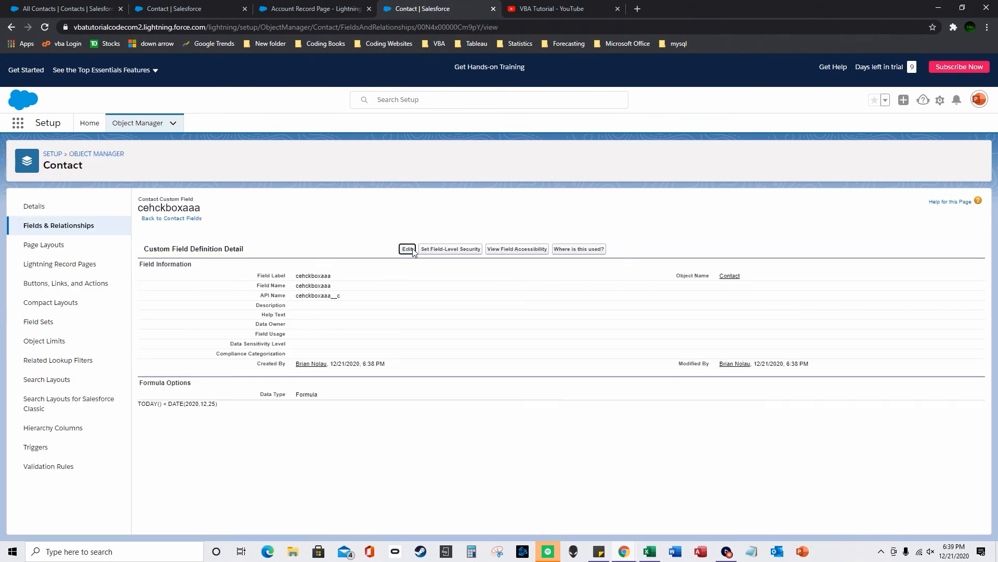
pyautogui.click(408, 249)
pyautogui.scroll(-3, 177, 390)
pyautogui.doubleClick(178, 390)
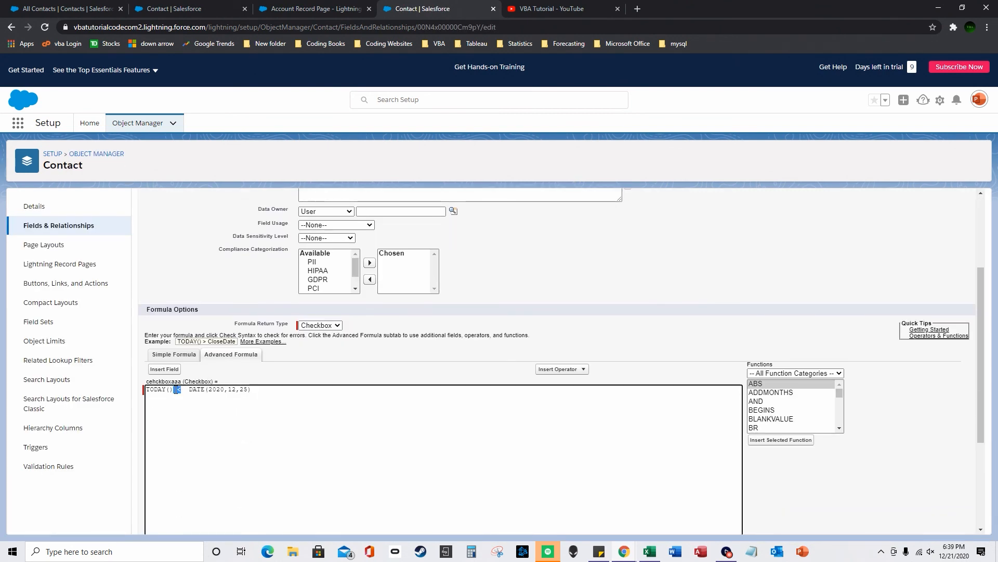
pyautogui.press('BackSpace')
pyautogui.write('>')
pyautogui.scroll(-3, 550, 403)
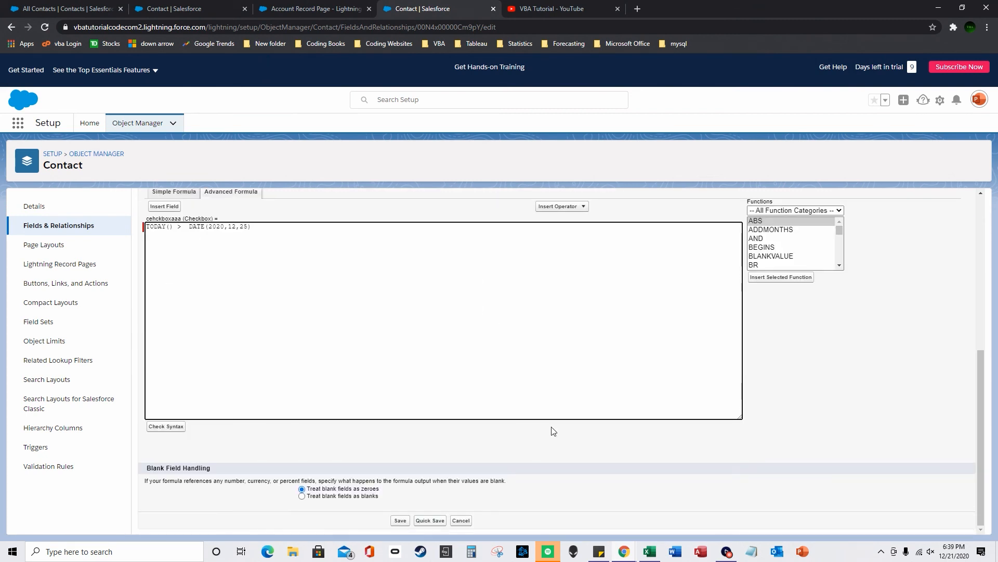
pyautogui.click(408, 523)
pyautogui.click(68, 8)
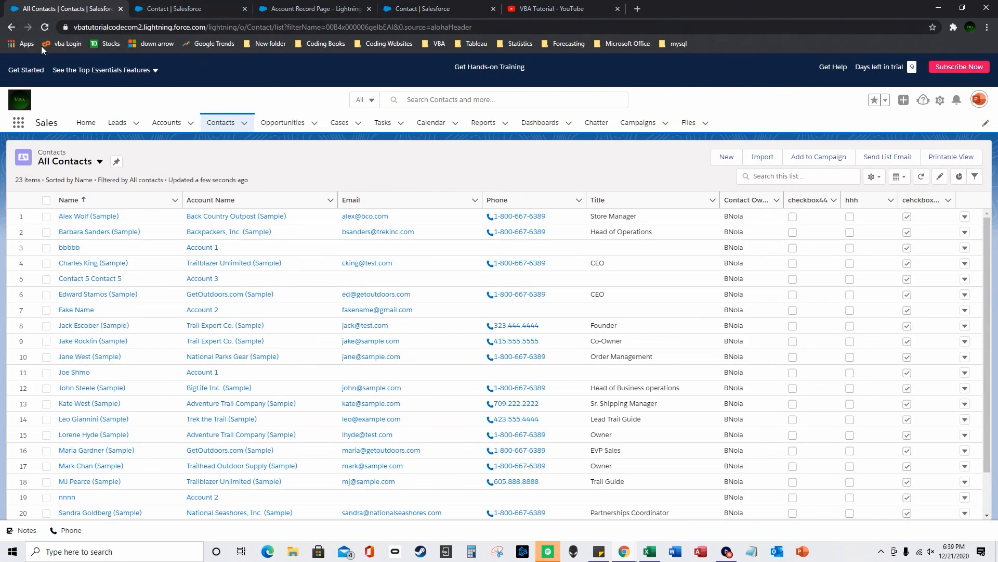
# - Reload All Contacts to show cehckboxaaa unticked, then begin another new Contact custom field
pyautogui.click(46, 27)
pyautogui.click(318, 8)
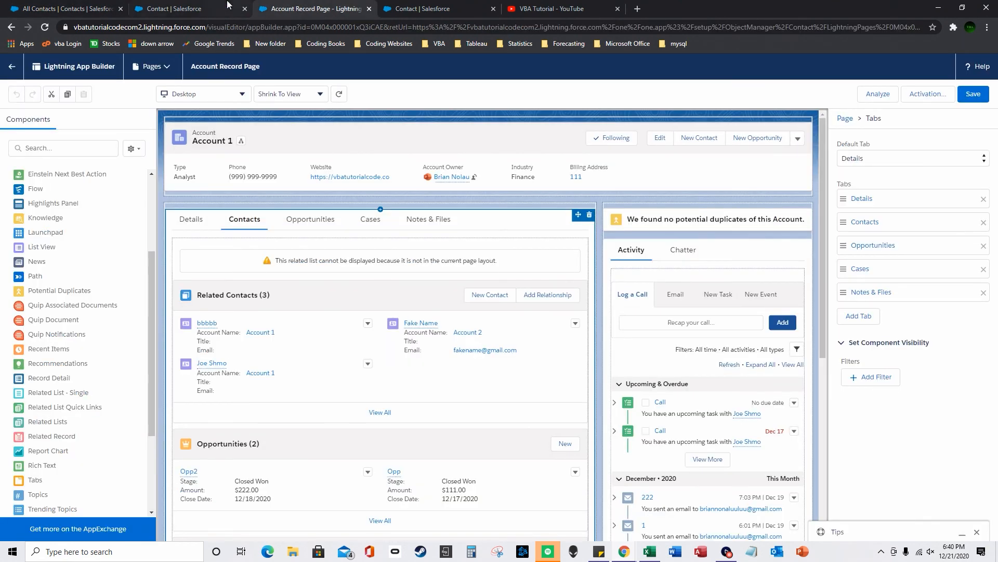
pyautogui.click(182, 9)
pyautogui.click(763, 209)
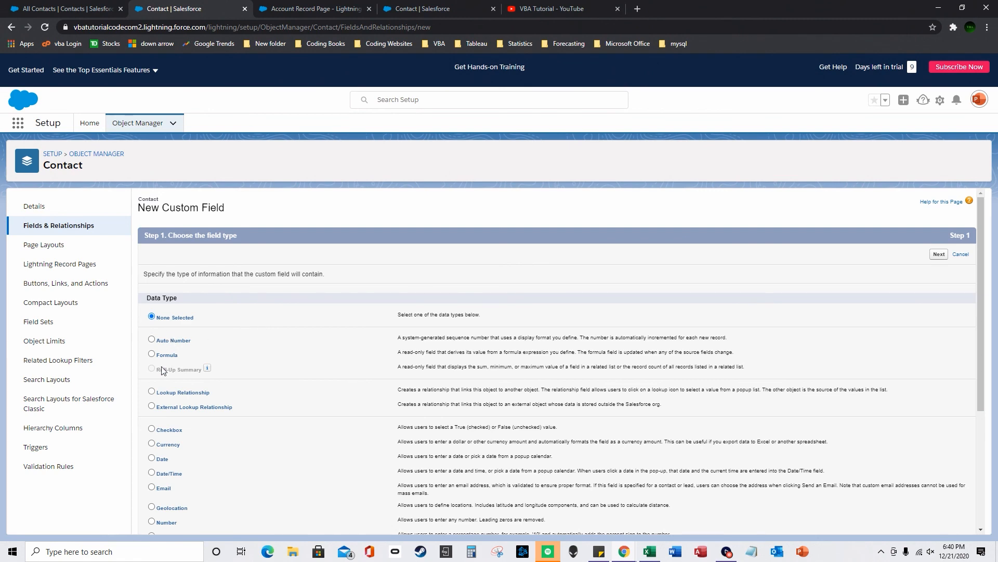
# - Choose Formula with a Checkbox return type, label it 'autocahcekc', and continue to Step 3
pyautogui.click(152, 354)
pyautogui.scroll(-4, 245, 359)
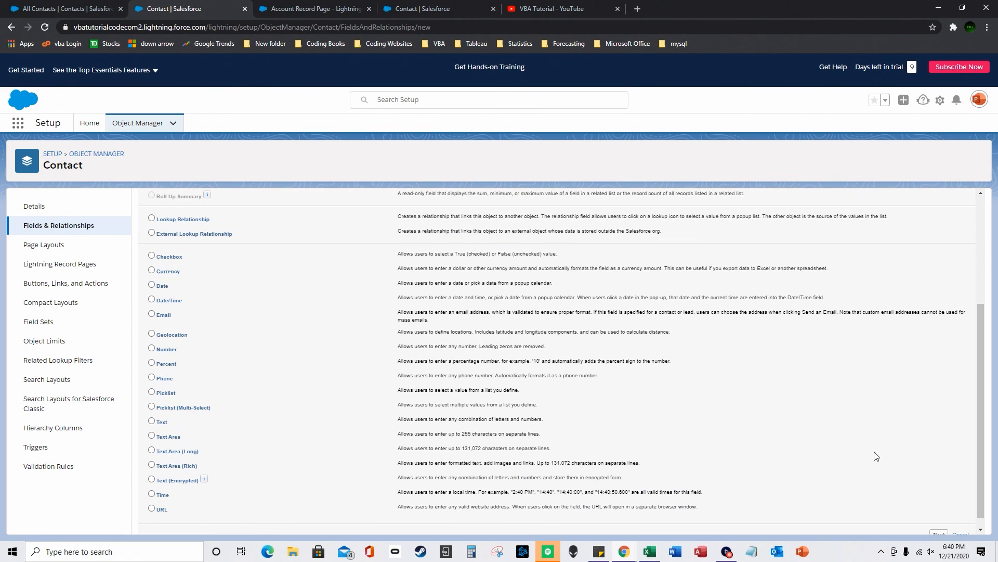
pyautogui.click(939, 521)
pyautogui.click(157, 349)
pyautogui.click(311, 281)
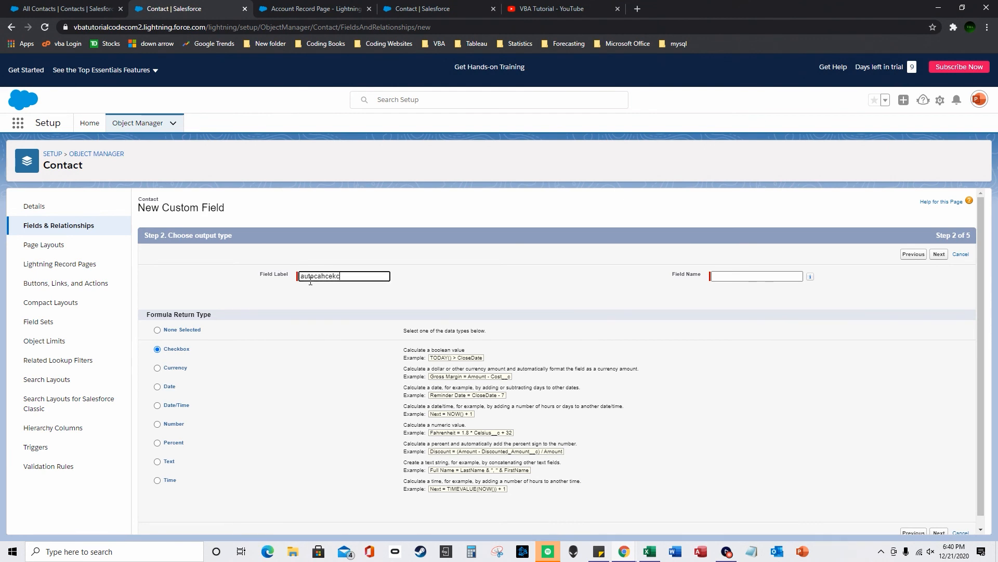
pyautogui.click(725, 281)
pyautogui.click(939, 254)
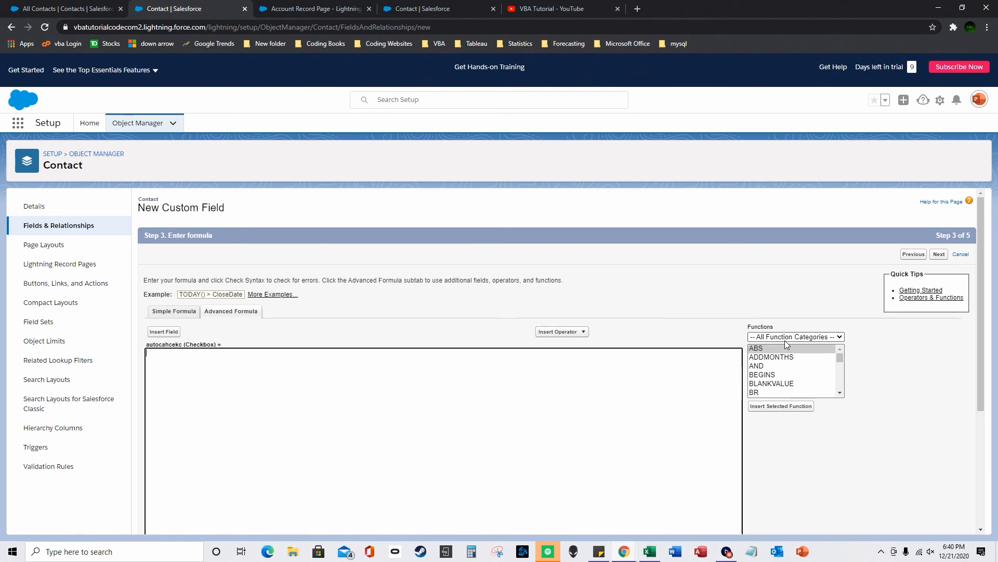
# - Insert the IF function into the formula and select its logical_test placeholder
pyautogui.click(780, 375)
pyautogui.press('i')
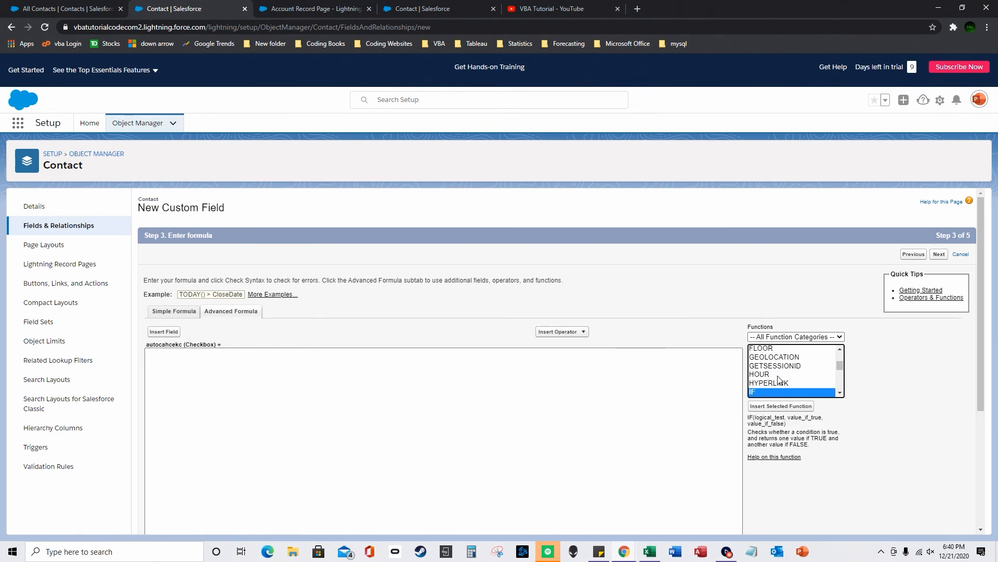
pyautogui.click(772, 393)
pyautogui.scroll(-2, 771, 394)
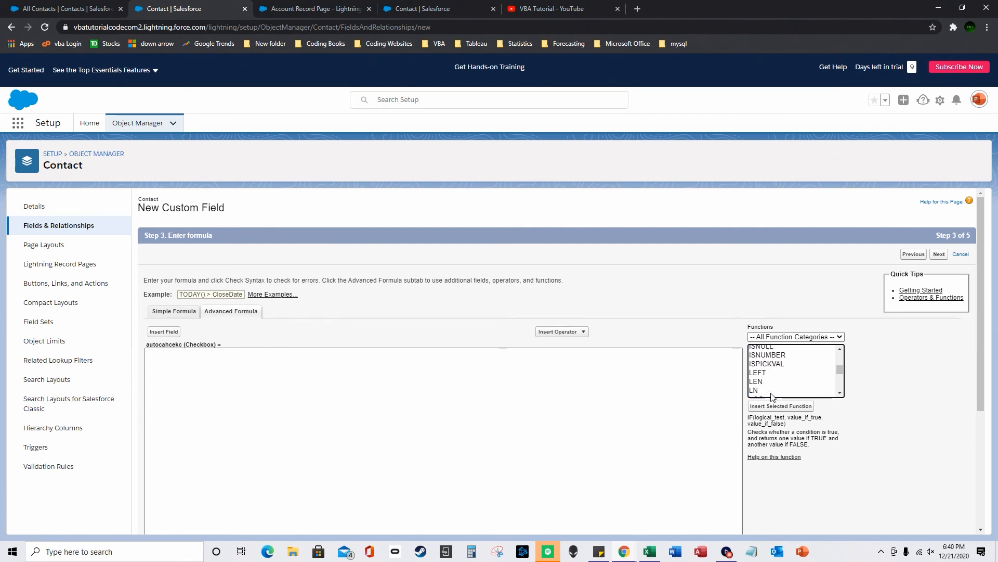
pyautogui.scroll(1, 772, 356)
pyautogui.doubleClick(764, 356)
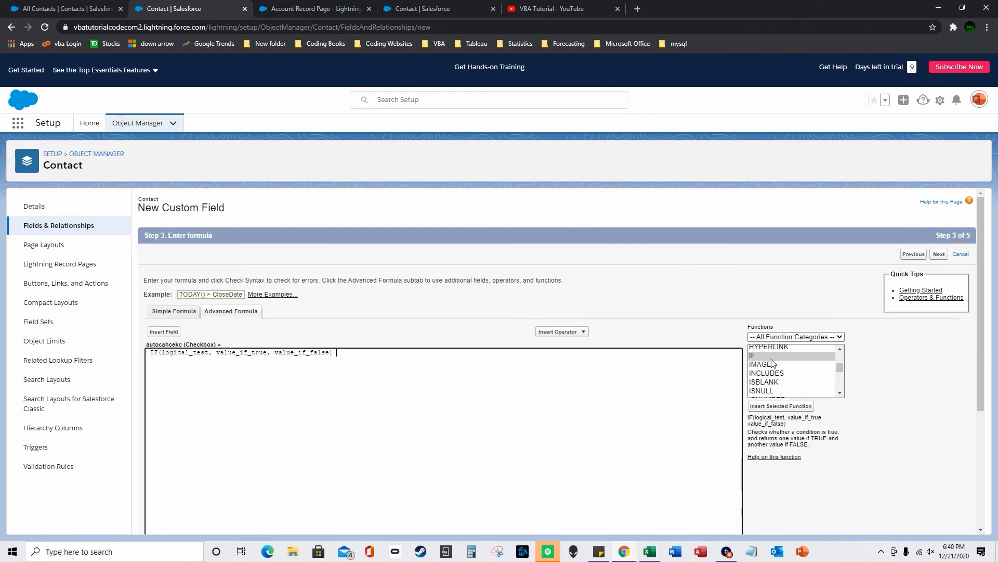
pyautogui.doubleClick(194, 356)
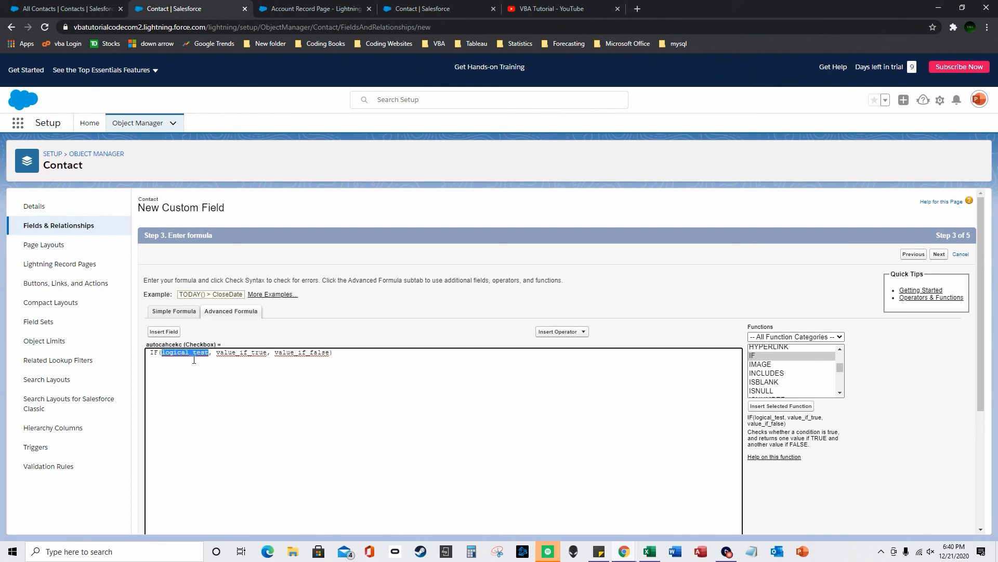
# - Make the IF condition cehckboxaaa__c = False
pyautogui.click(164, 331)
pyautogui.scroll(-1, 438, 335)
pyautogui.scroll(-15, 439, 336)
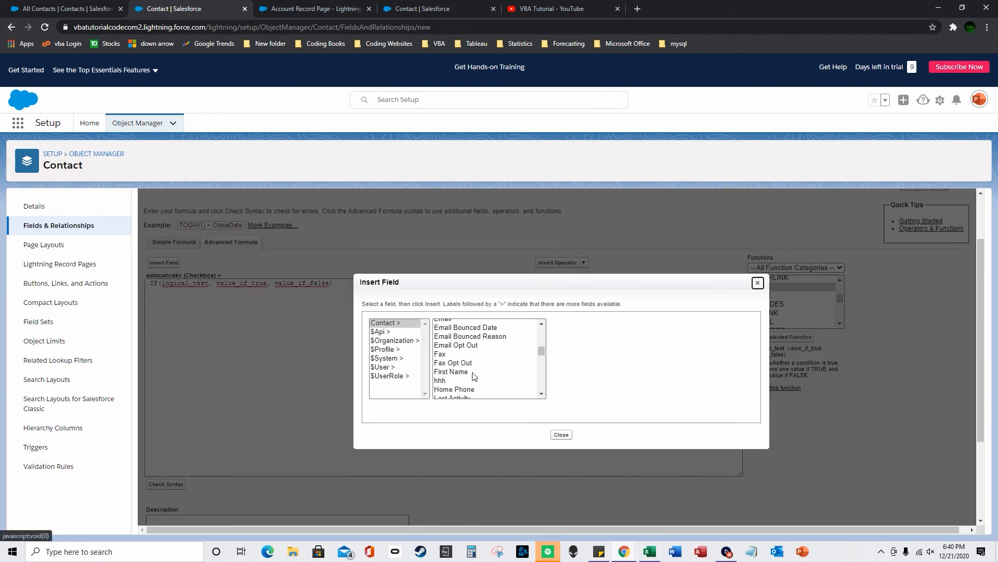
pyautogui.scroll(14, 464, 353)
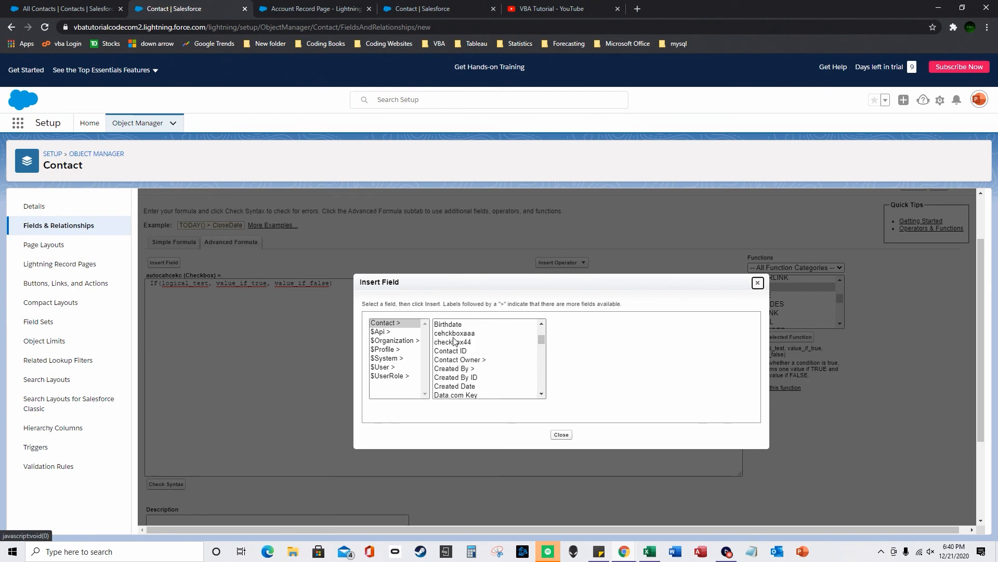
pyautogui.click(454, 332)
pyautogui.click(587, 383)
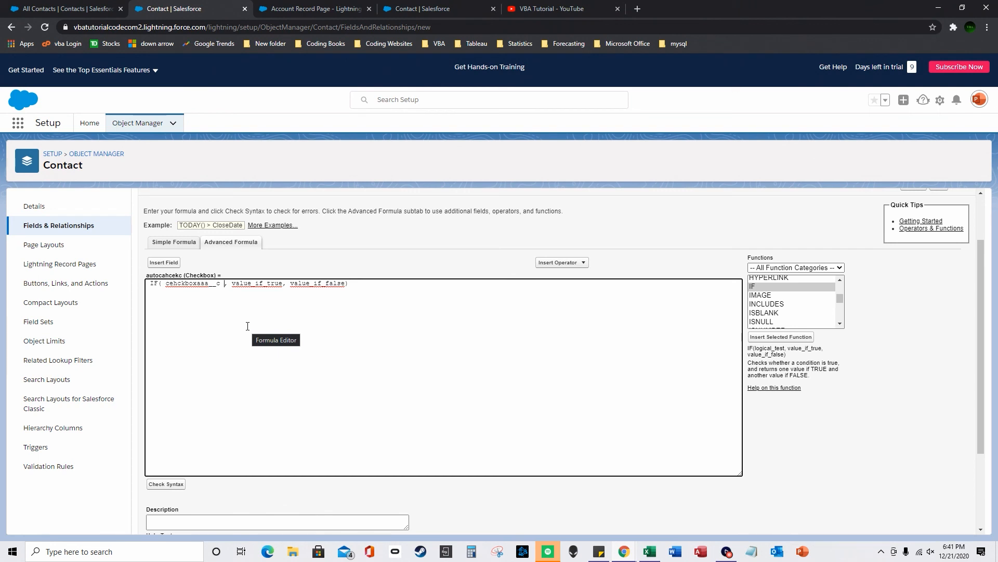
pyautogui.write('=fals')
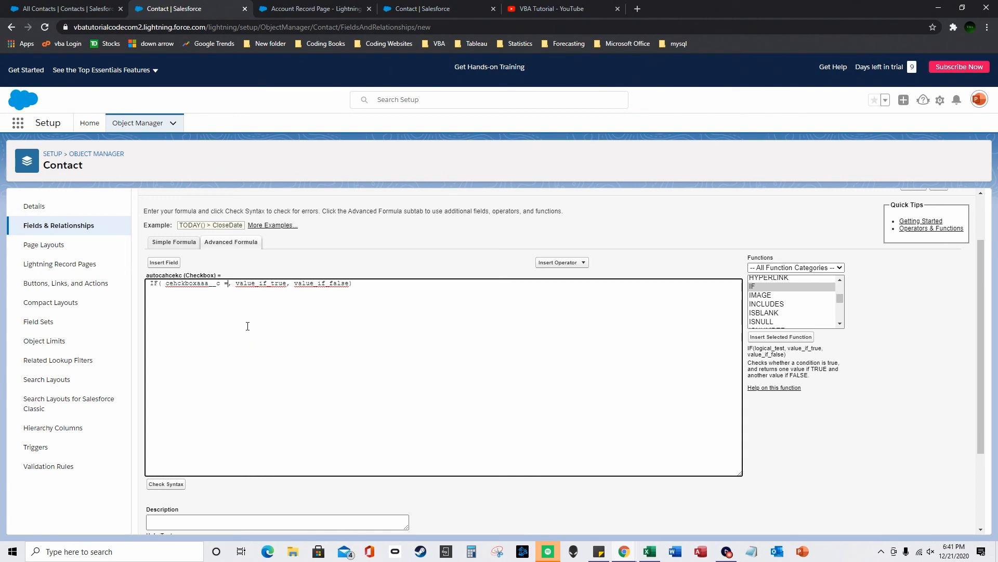
pyautogui.press('BackSpace')
pyautogui.press('BackSpace')
pyautogui.press('BackSpace')
pyautogui.press('BackSpace')
pyautogui.press('BackSpace')
pyautogui.write('= False')
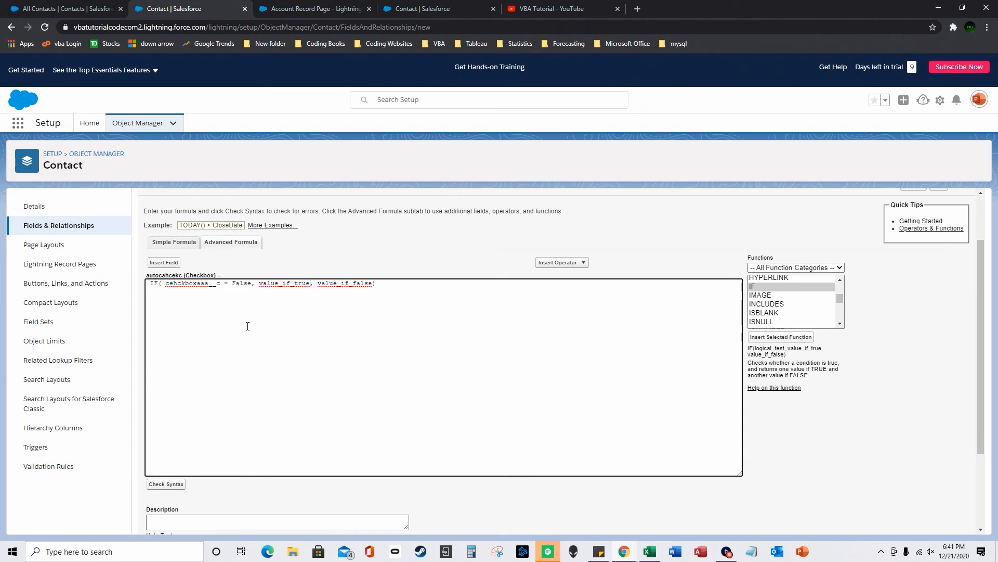
# - Set the IF results to TRUE and False, then check the syntax
pyautogui.hotkey('ctrl', 'shift', 'Left')
pyautogui.write('TRUE')
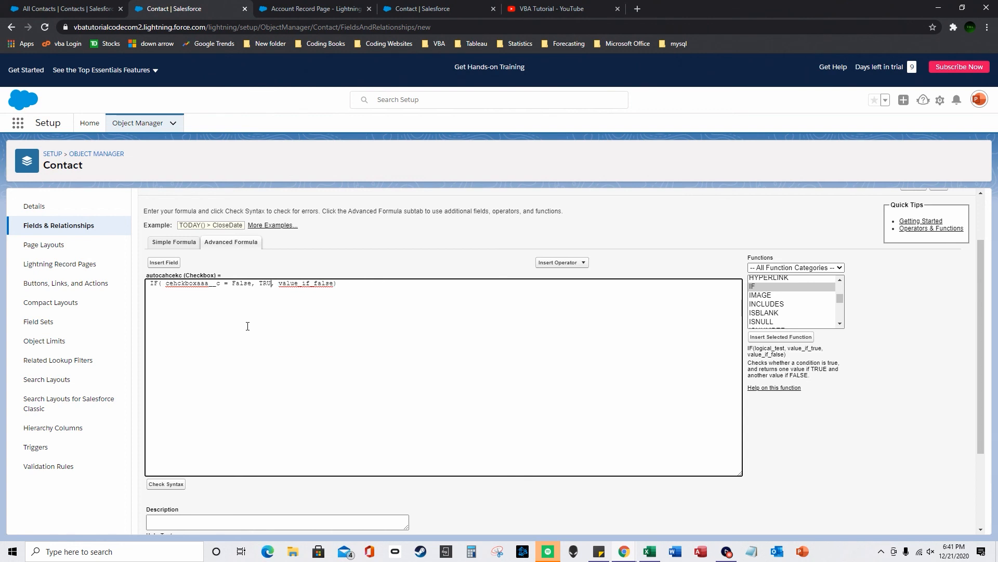
pyautogui.hotkey('ctrl', 'shift', 'Right')
pyautogui.write('F')
pyautogui.click(166, 484)
# - Save the autocahcekc field with default security and layouts, then return to All Contacts
pyautogui.scroll(-5, 491, 446)
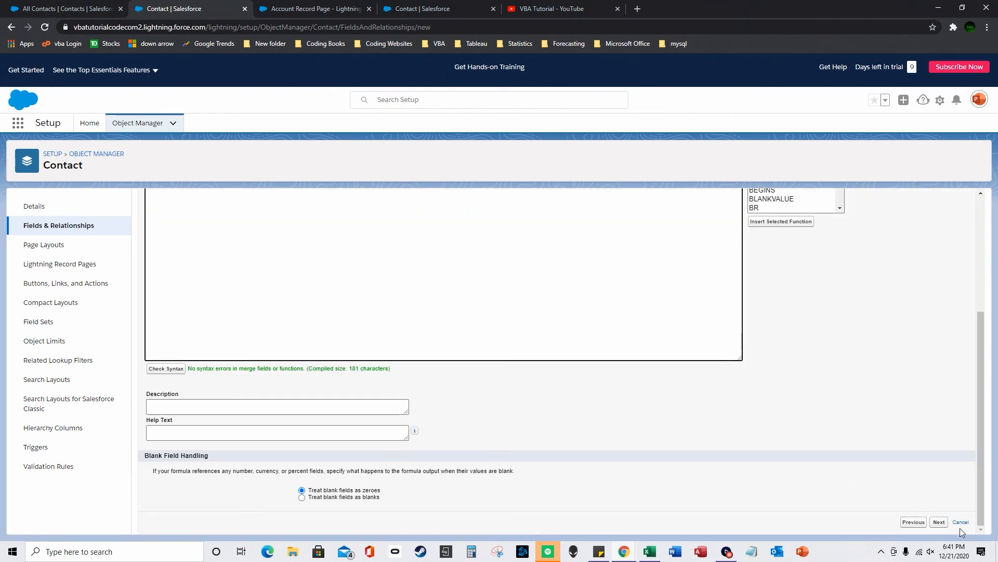
pyautogui.click(941, 522)
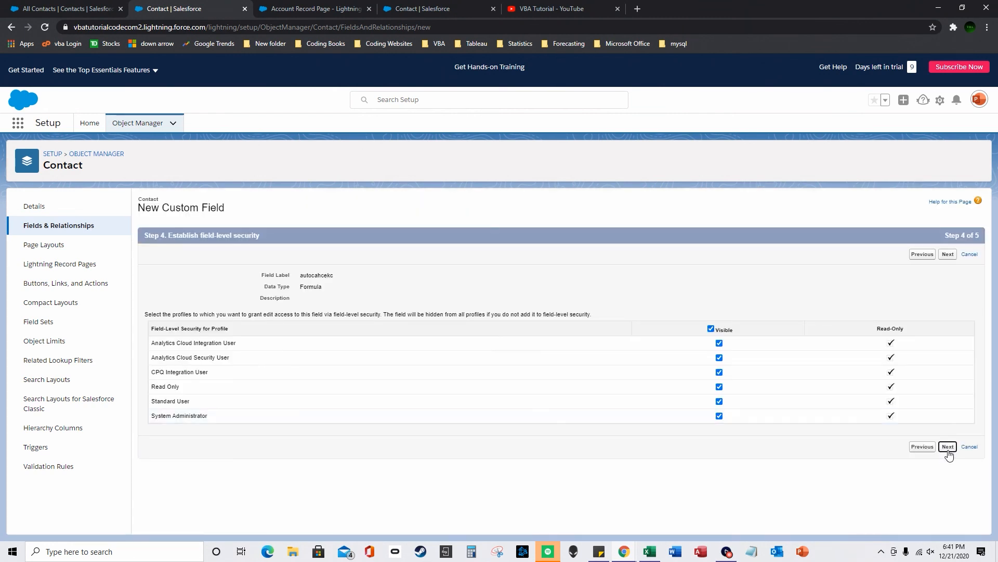
pyautogui.click(948, 447)
pyautogui.click(946, 393)
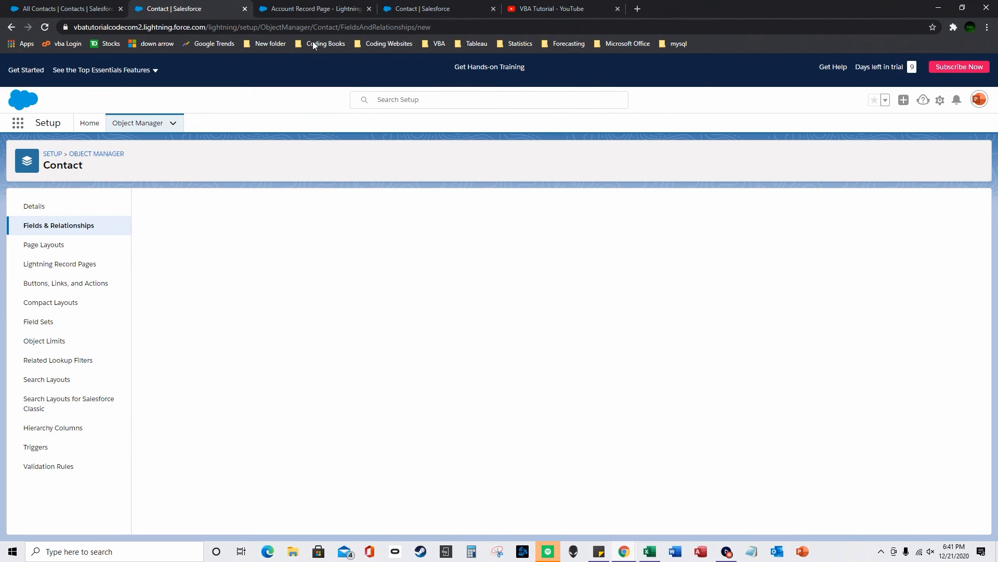
pyautogui.click(67, 9)
# - Reload All Contacts and move autocahcekc into the list view's visible fields
pyautogui.click(49, 28)
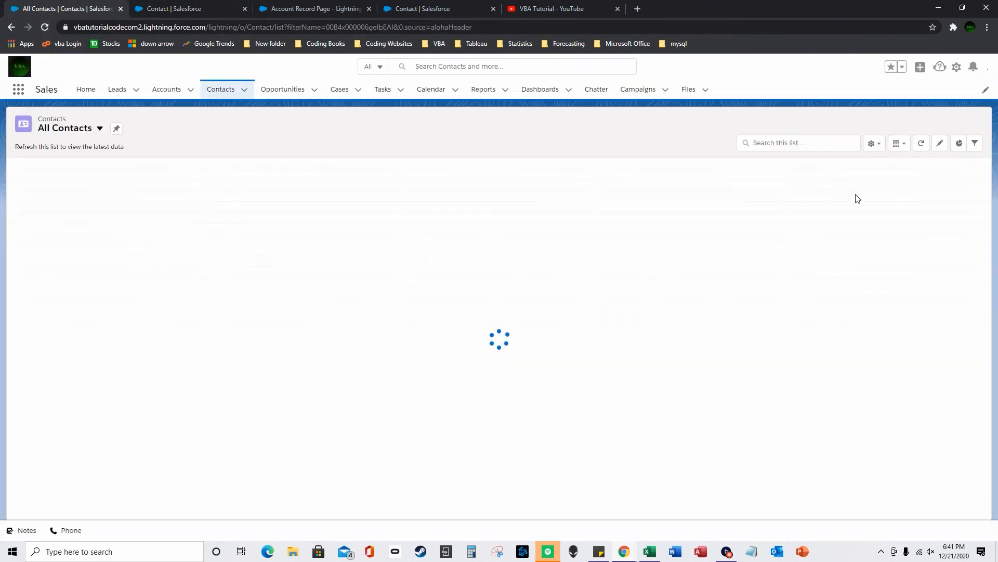
pyautogui.click(874, 143)
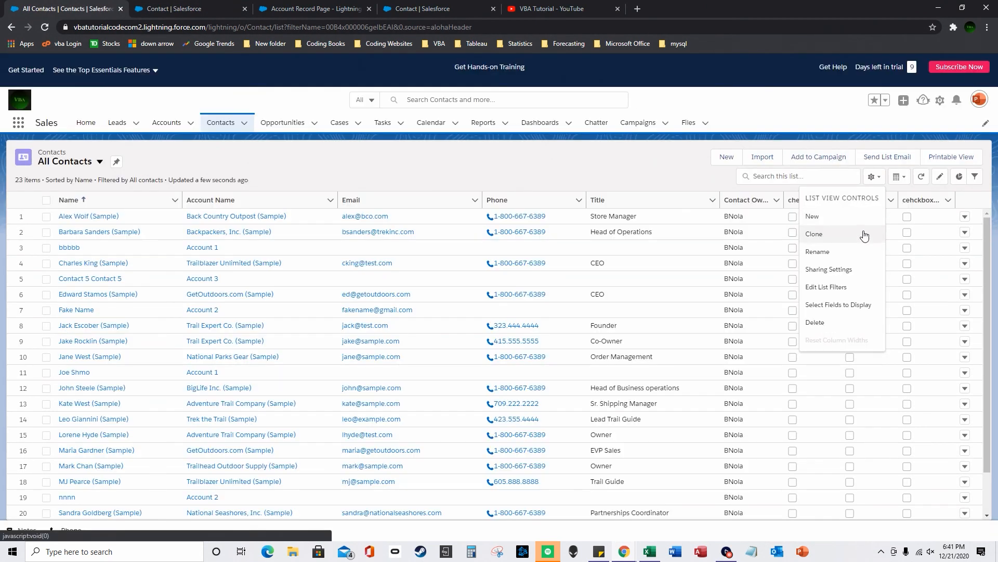
pyautogui.click(849, 307)
pyautogui.moveTo(477, 253)
pyautogui.mouseDown()
pyautogui.moveTo(479, 312)
pyautogui.moveTo(478, 259)
pyautogui.mouseUp()
pyautogui.click(429, 323)
pyautogui.click(492, 250)
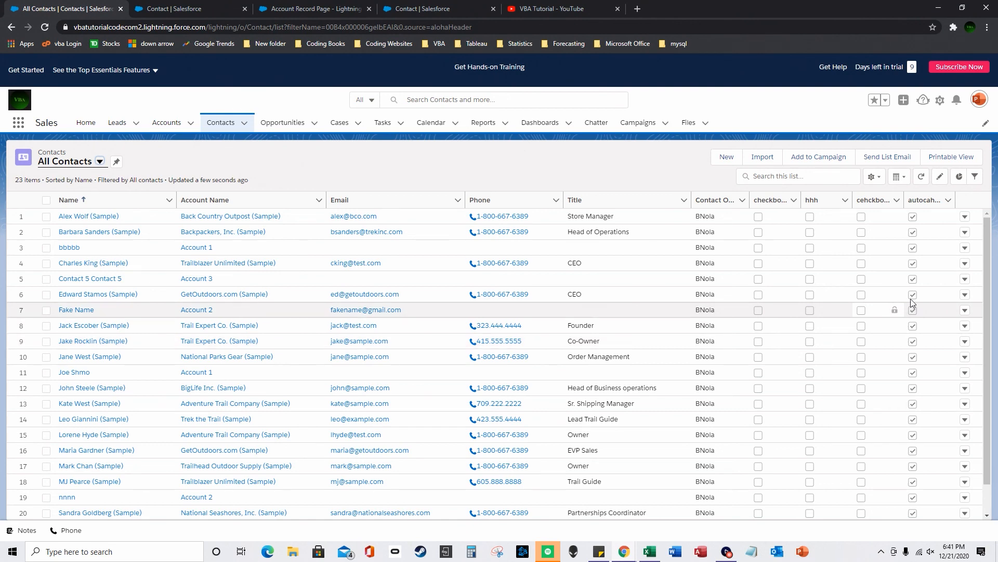
# - Start a new Contact formula field labelled 46456 that returns a Number
pyautogui.click(354, 9)
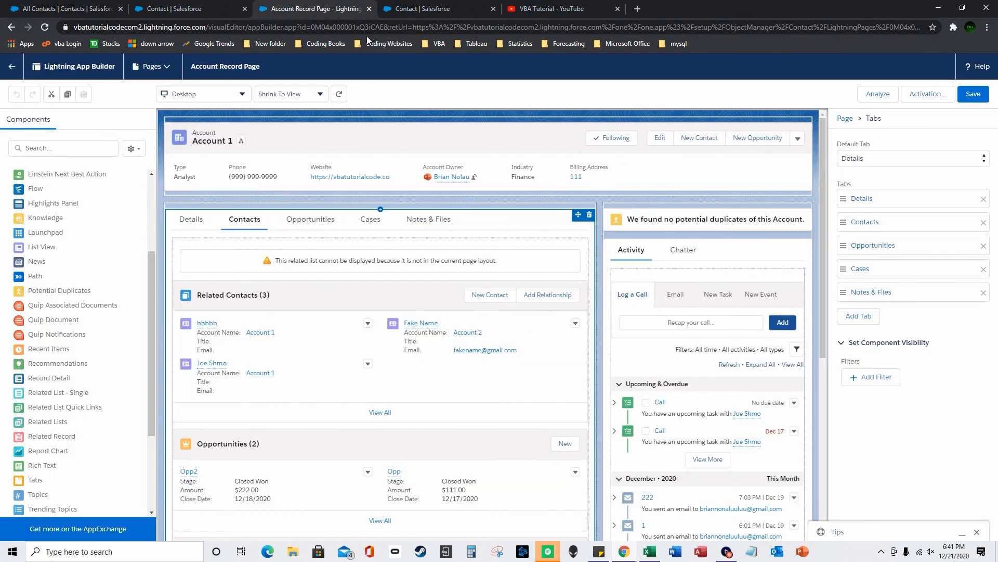
pyautogui.click(188, 9)
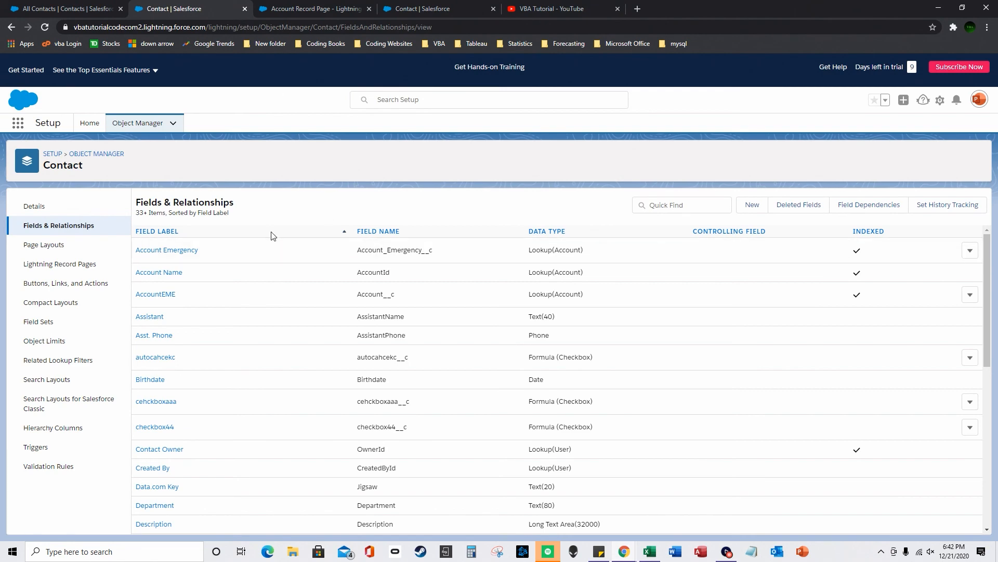
pyautogui.click(753, 205)
pyautogui.click(152, 354)
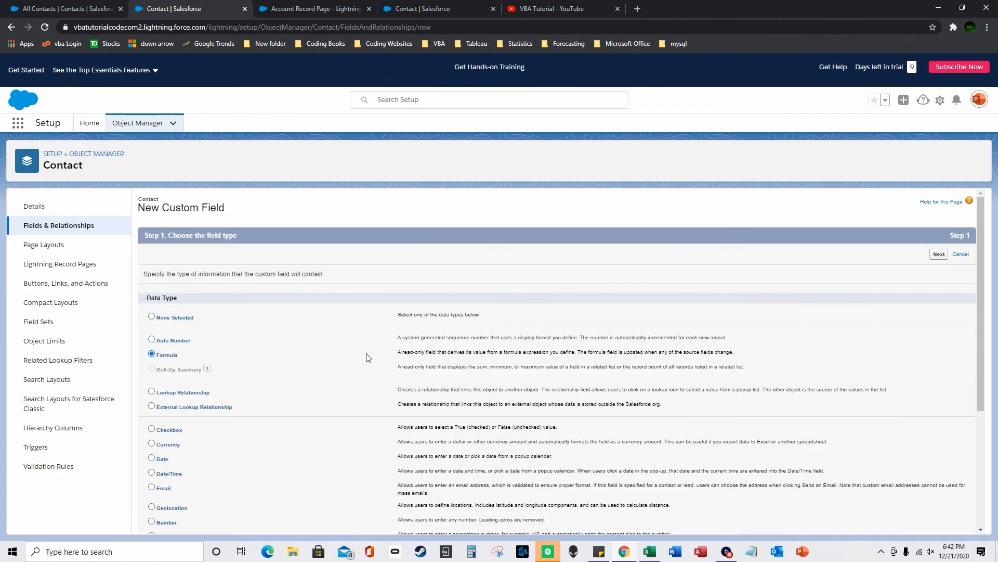
pyautogui.scroll(-5, 780, 468)
pyautogui.click(939, 527)
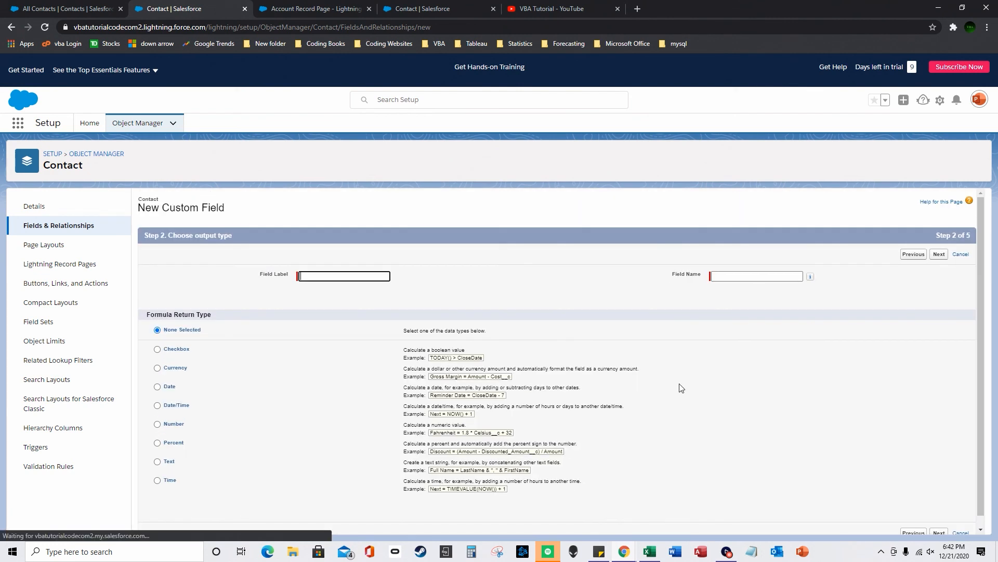
pyautogui.click(157, 424)
pyautogui.click(329, 277)
pyautogui.write('46456')
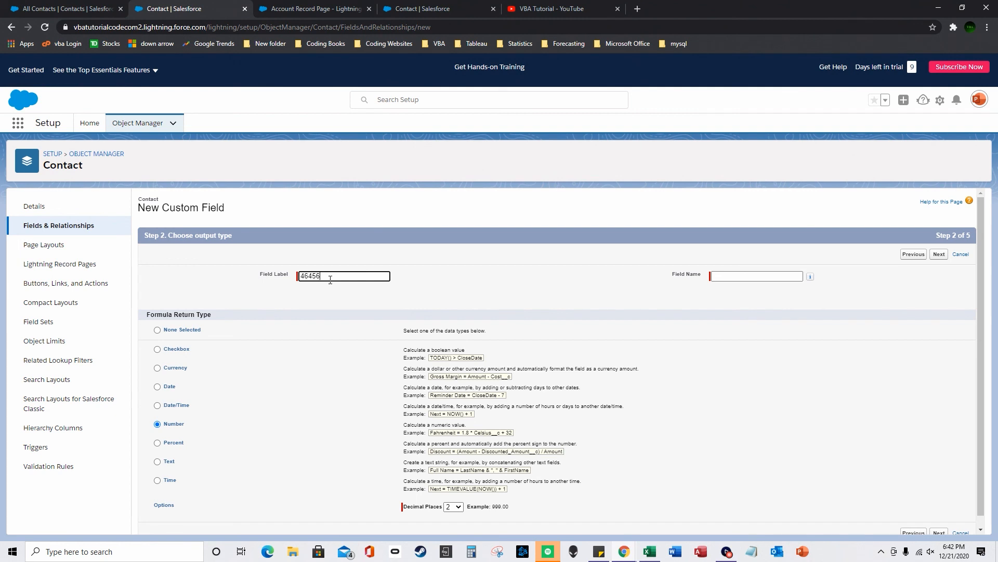
pyautogui.click(939, 255)
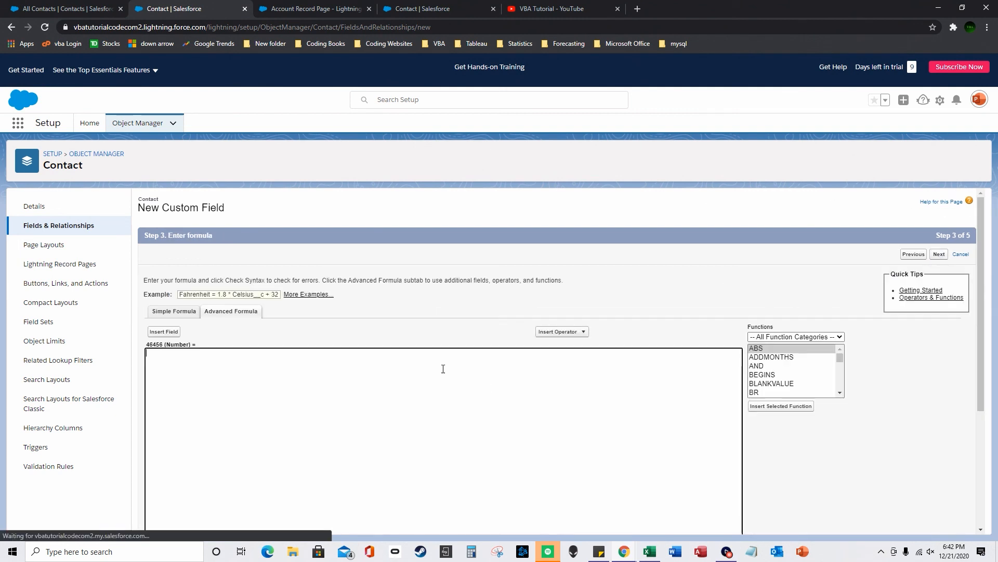
# - Browse the related Account fields in the Insert Field list
pyautogui.click(160, 332)
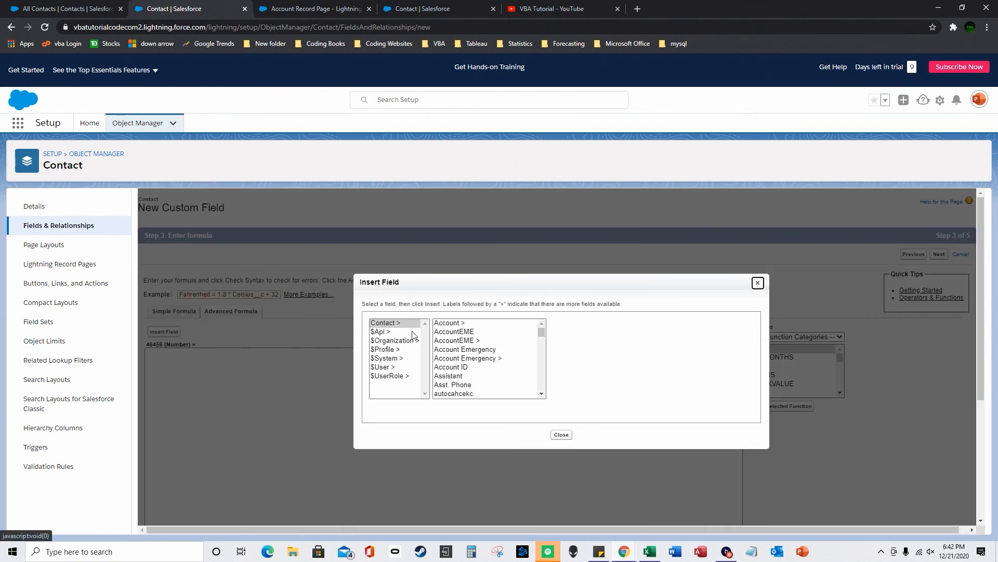
pyautogui.click(462, 323)
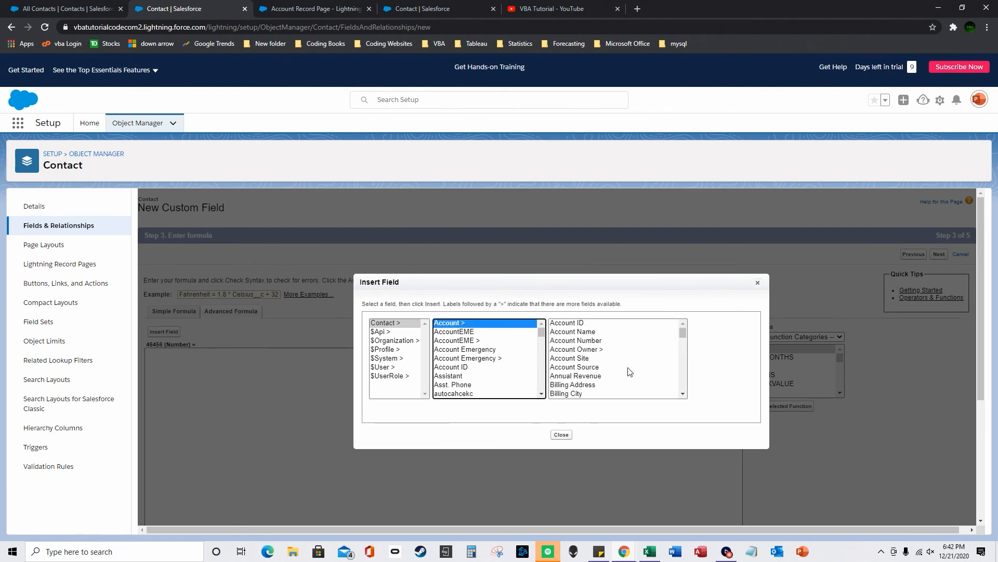
pyautogui.scroll(-12, 601, 374)
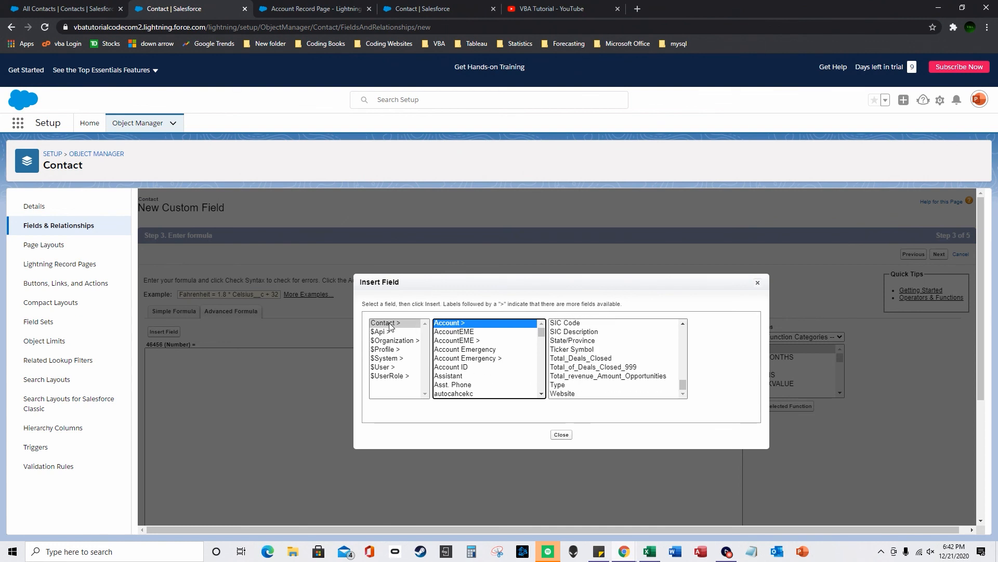
pyautogui.scroll(-3, 573, 348)
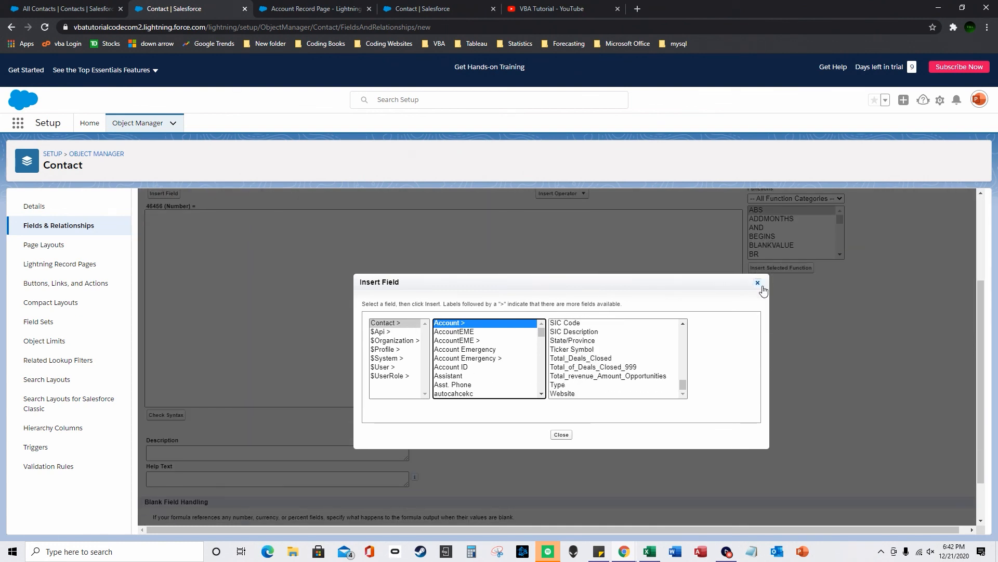
# - Close the Insert Field dialog and return to the Contact fields list
pyautogui.click(758, 283)
pyautogui.scroll(3, 557, 329)
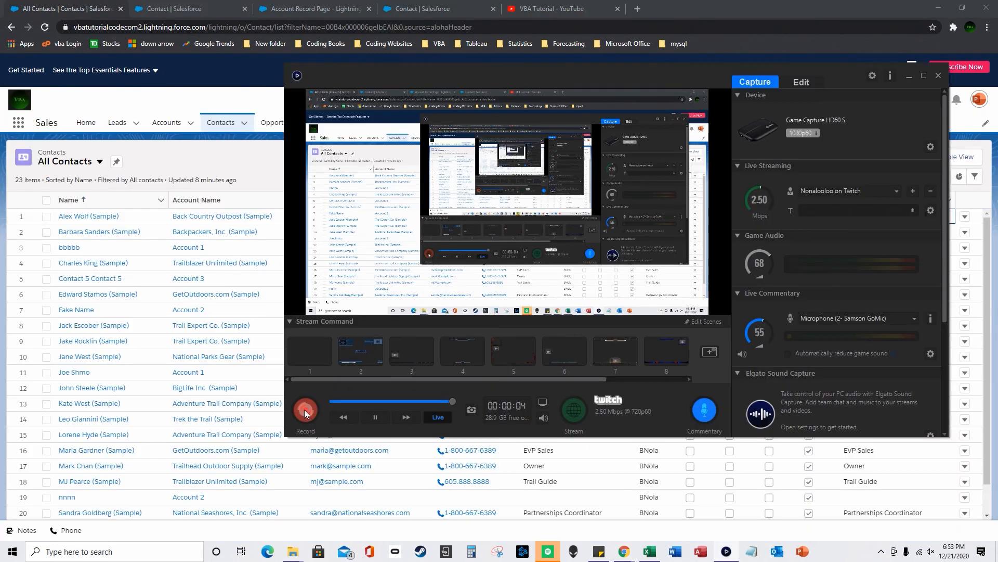
pyautogui.click(910, 76)
pyautogui.click(211, 5)
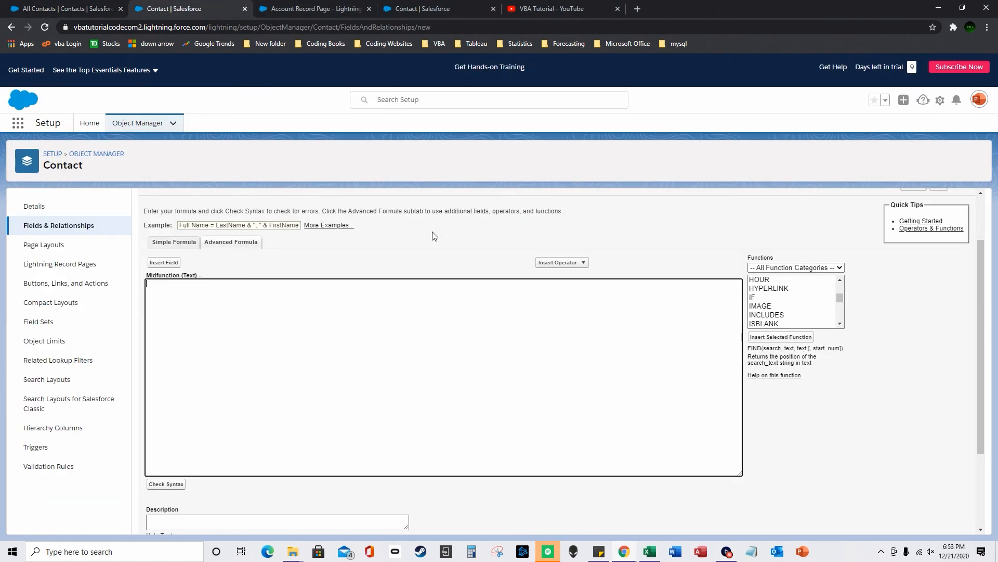
pyautogui.click(68, 229)
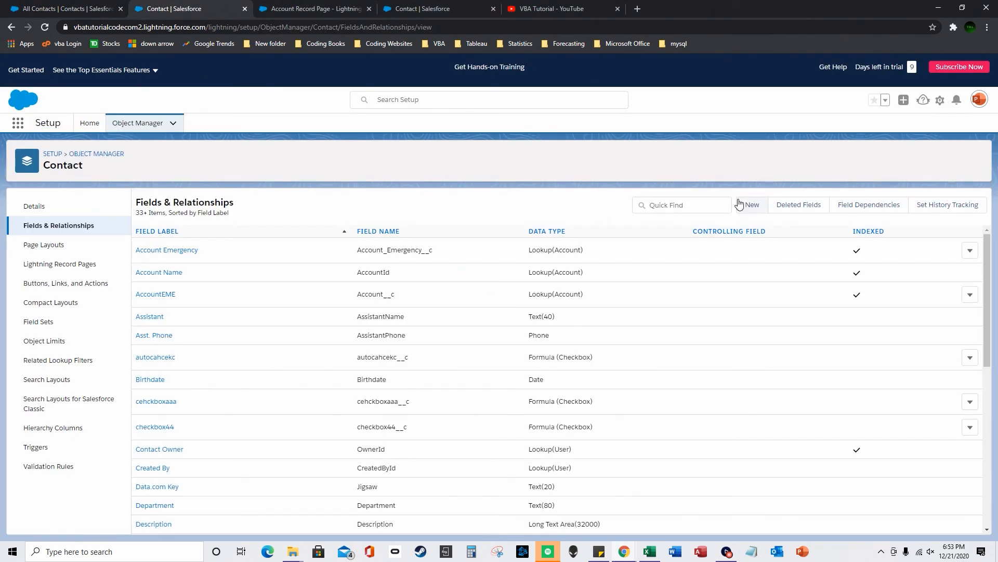
# - Begin another Contact formula field, labelled subtttt, returning Text
pyautogui.click(751, 204)
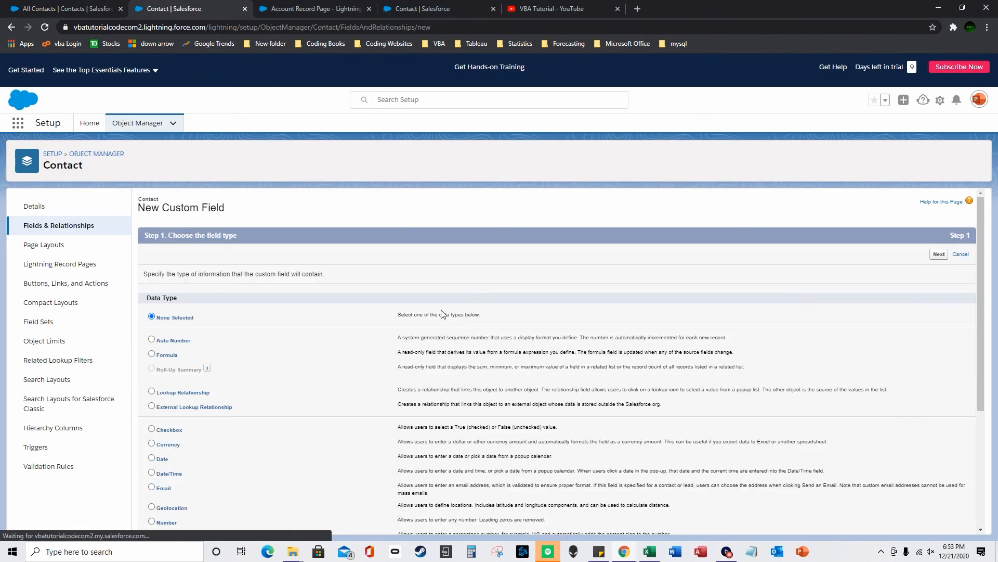
pyautogui.click(152, 354)
pyautogui.scroll(-4, 918, 490)
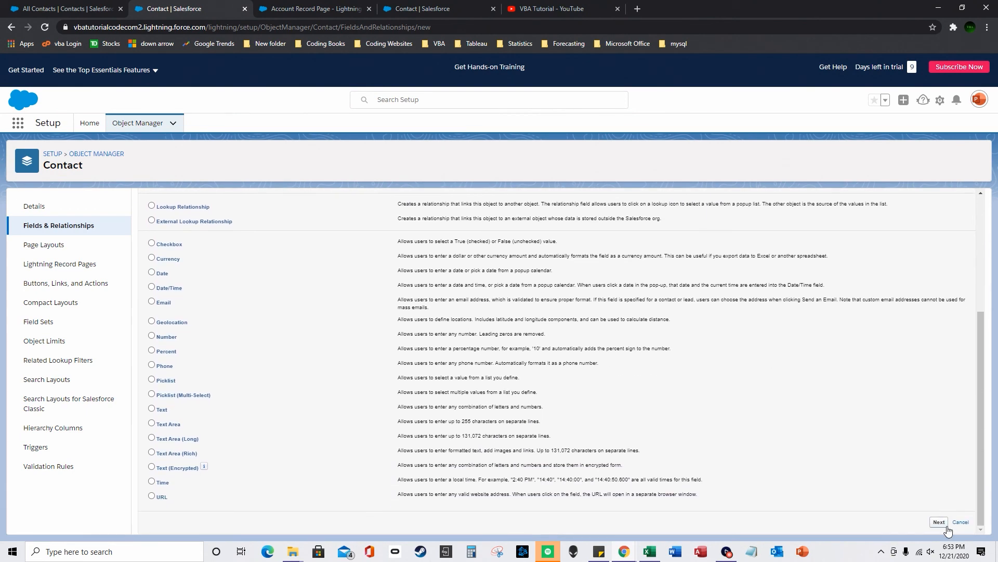
pyautogui.click(938, 522)
pyautogui.click(158, 462)
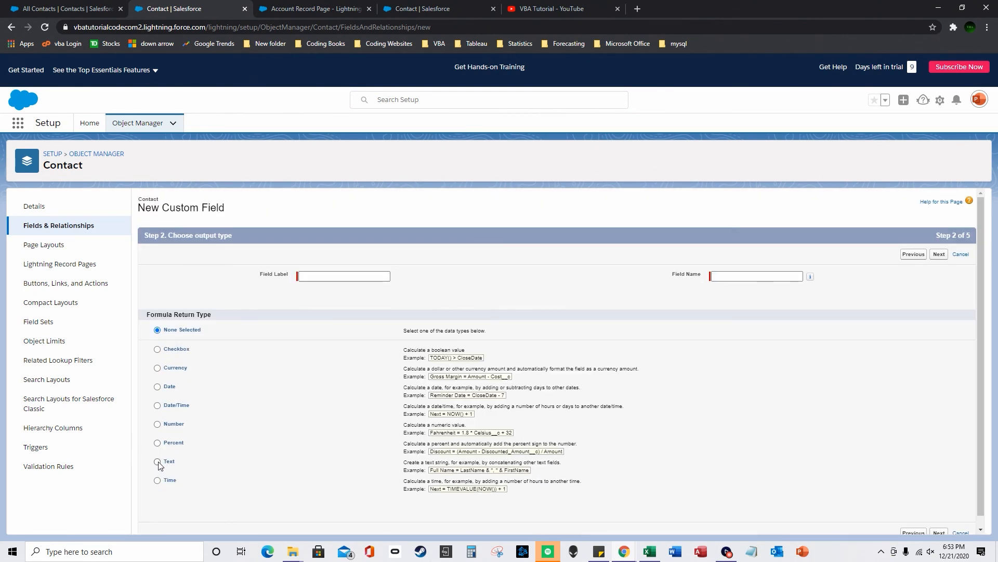
pyautogui.click(317, 277)
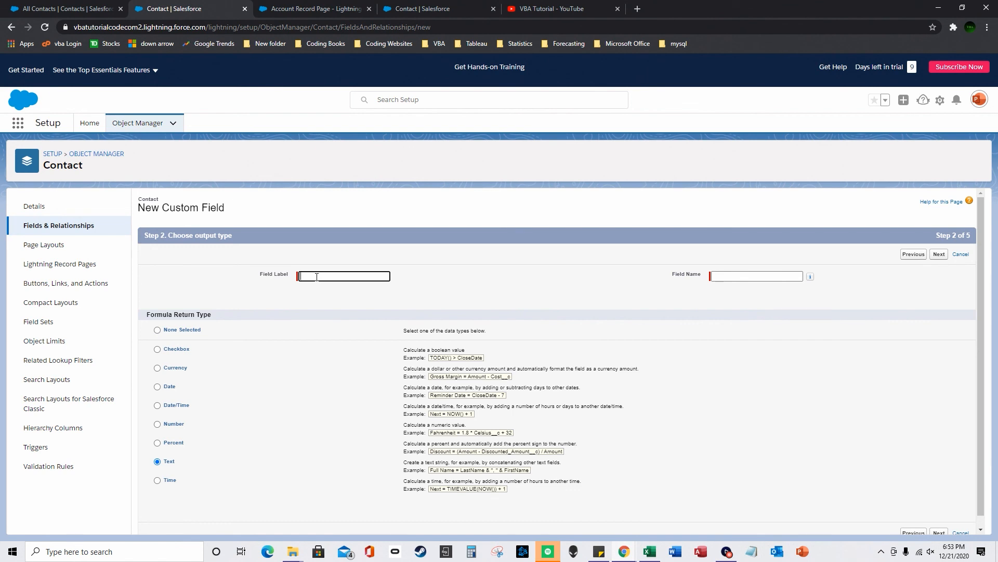
pyautogui.click(595, 255)
pyautogui.click(939, 254)
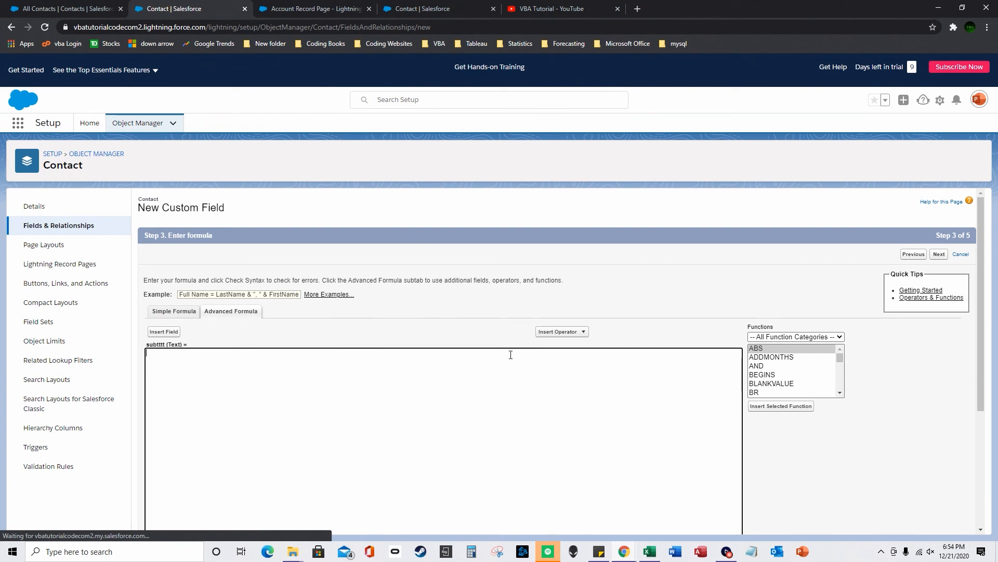
# - Insert the SUBSTITUTE function with the Contact Title field as its text argument
pyautogui.click(763, 375)
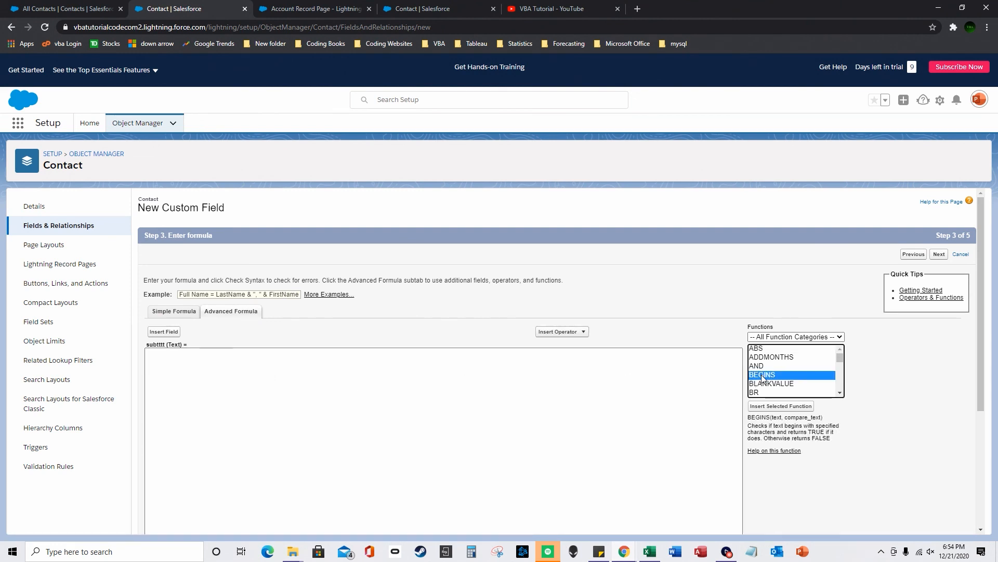
pyautogui.press('s')
pyautogui.scroll(-2, 787, 380)
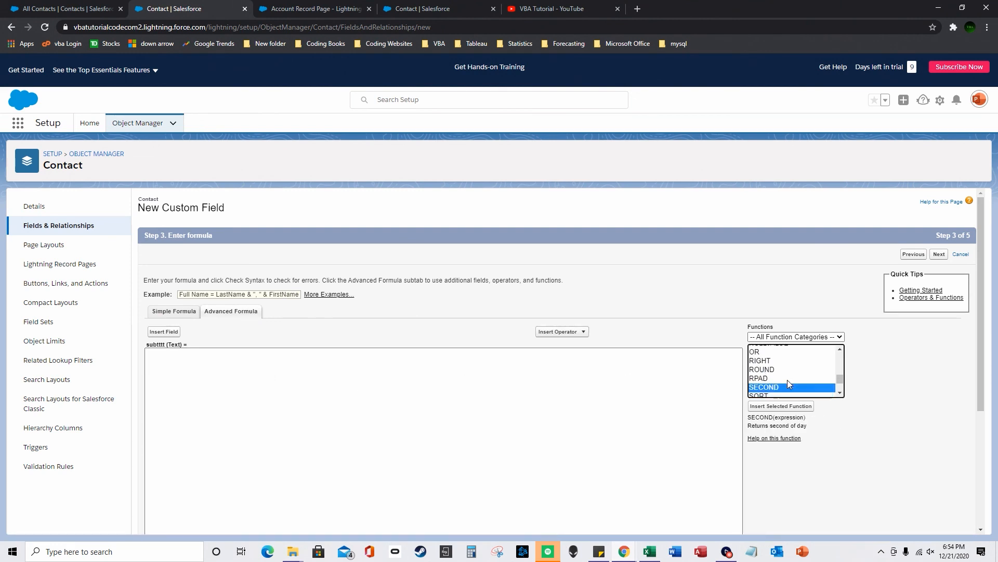
pyautogui.scroll(1, 783, 378)
pyautogui.click(783, 368)
pyautogui.doubleClick(783, 368)
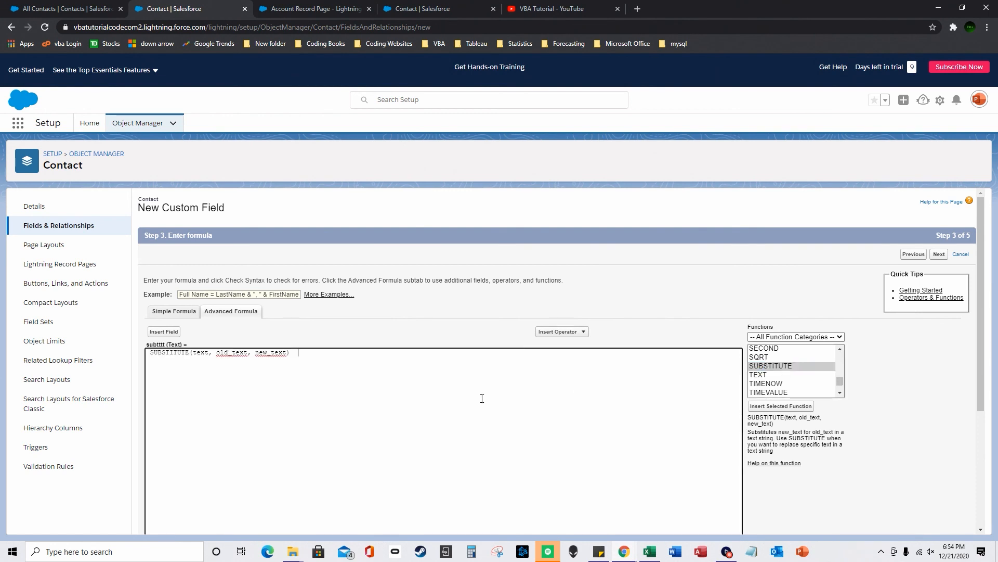
pyautogui.doubleClick(200, 353)
pyautogui.click(163, 332)
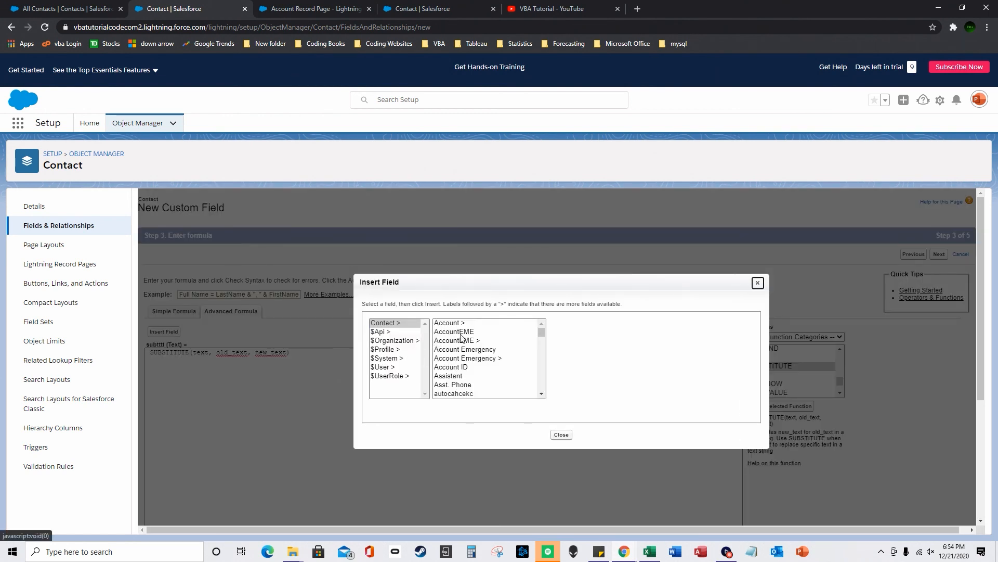
pyautogui.click(542, 334)
pyautogui.click(461, 376)
pyautogui.press('t')
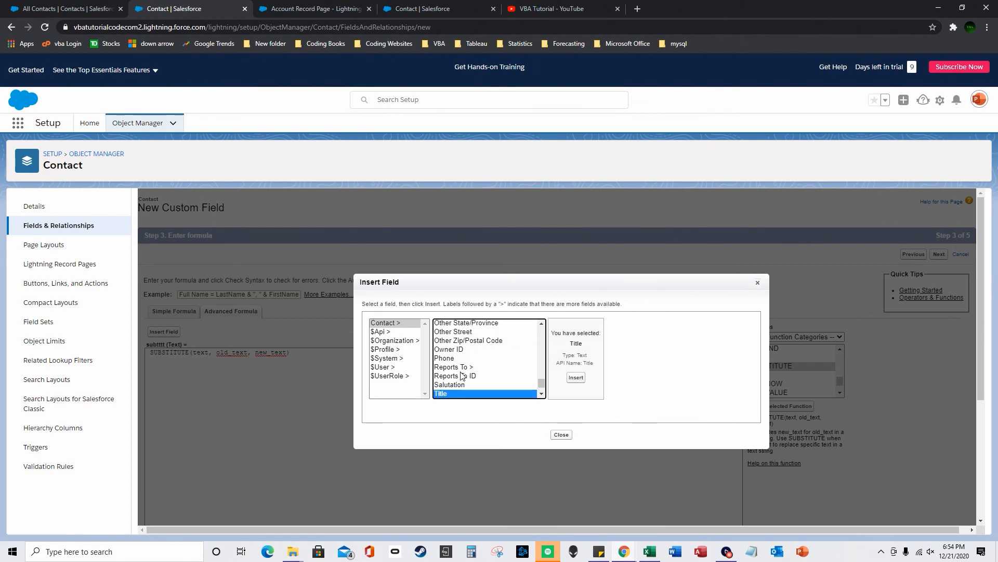
pyautogui.click(576, 377)
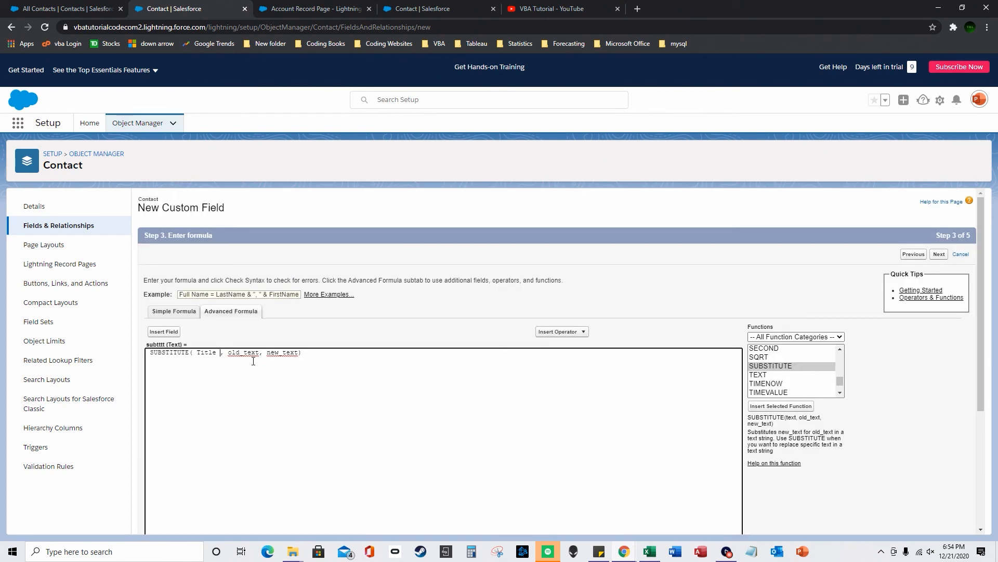
# - Set SUBSTITUTE's old_text to "Manager" and select the new_text placeholder
pyautogui.click(67, 9)
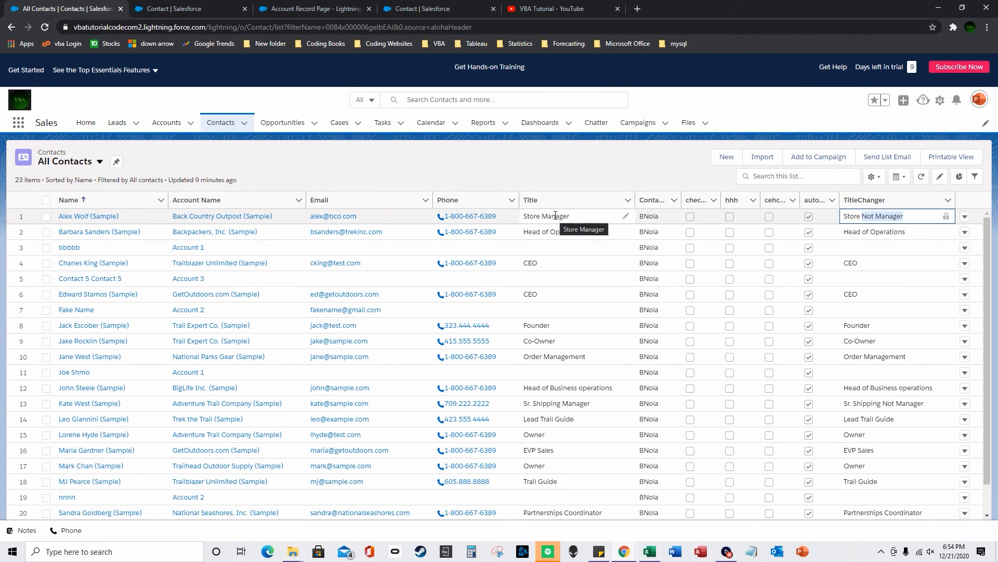
pyautogui.hotkey('ctrl', 'Tab')
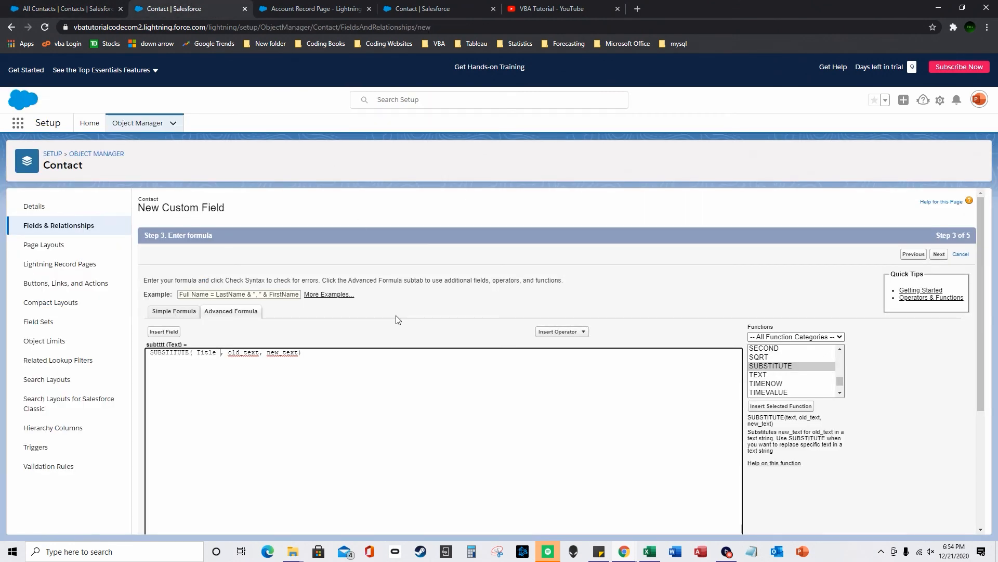
pyautogui.doubleClick(244, 352)
pyautogui.write('"Manager"')
pyautogui.press('Right')
pyautogui.hotkey('ctrl', 'shift', 'Right')
pyautogui.write('"')
# - Check the formula syntax, save the subtttt field, and refresh All Contacts
pyautogui.scroll(-3, 364, 235)
pyautogui.click(166, 383)
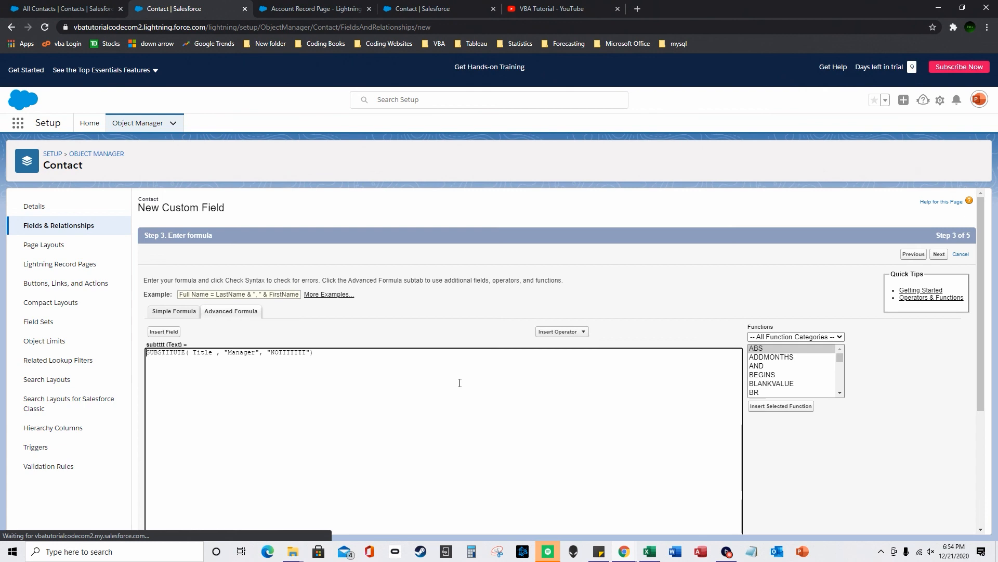
pyautogui.scroll(-3, 468, 385)
pyautogui.click(941, 522)
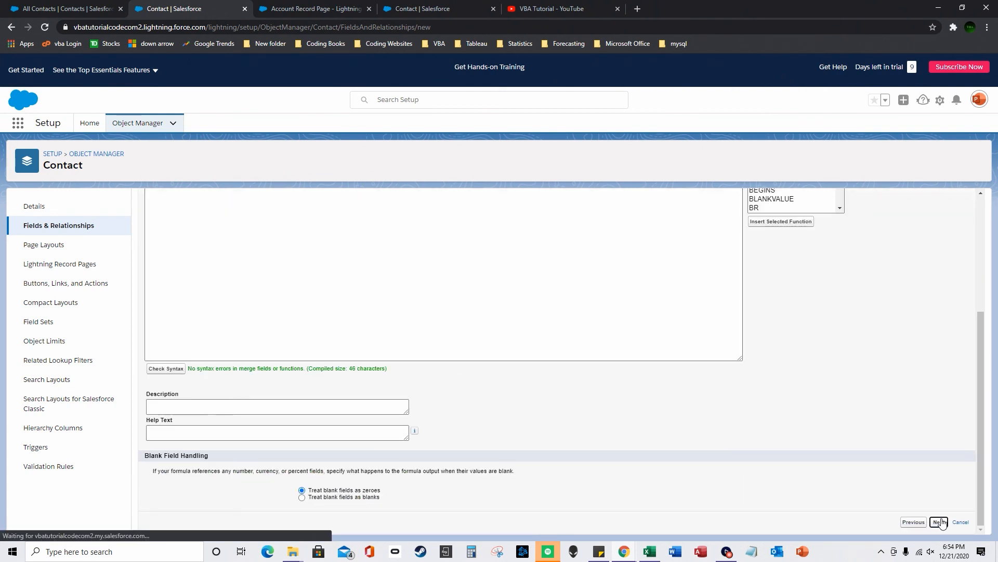
pyautogui.click(956, 446)
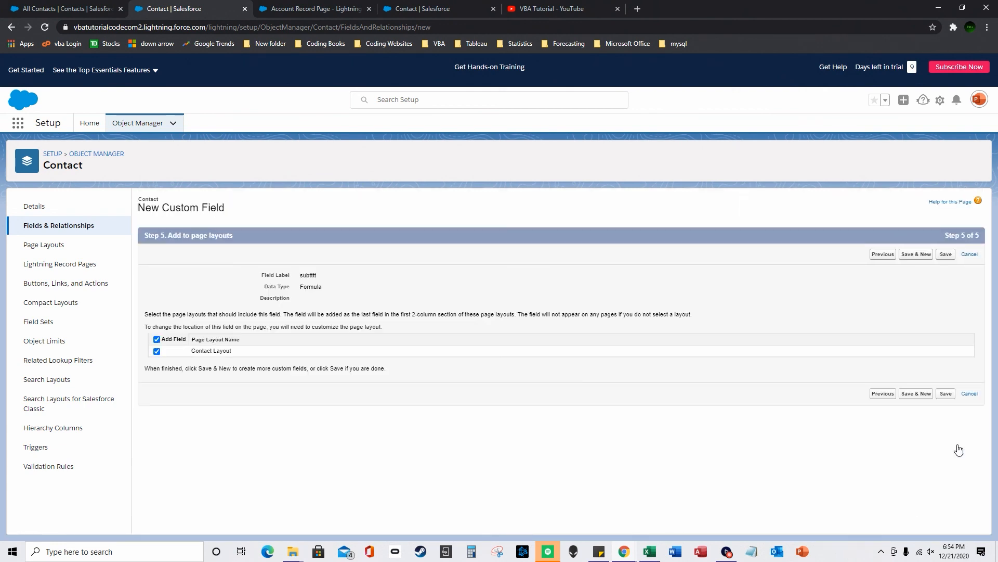
pyautogui.click(945, 396)
pyautogui.click(57, 8)
pyautogui.click(46, 27)
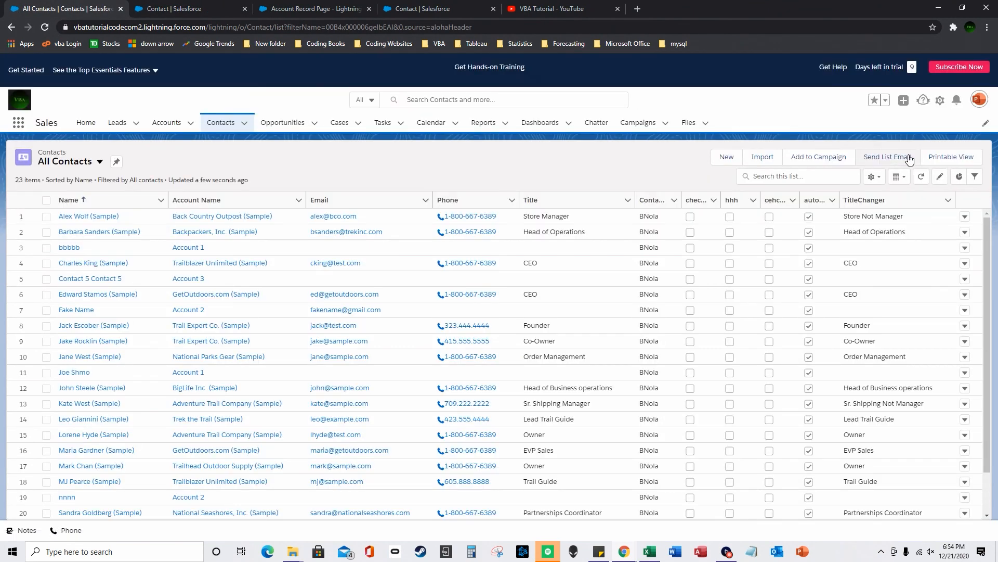
# - Replace the TitleChanger column with subtttt in All Contacts and compare it against Title
pyautogui.click(873, 177)
pyautogui.click(834, 305)
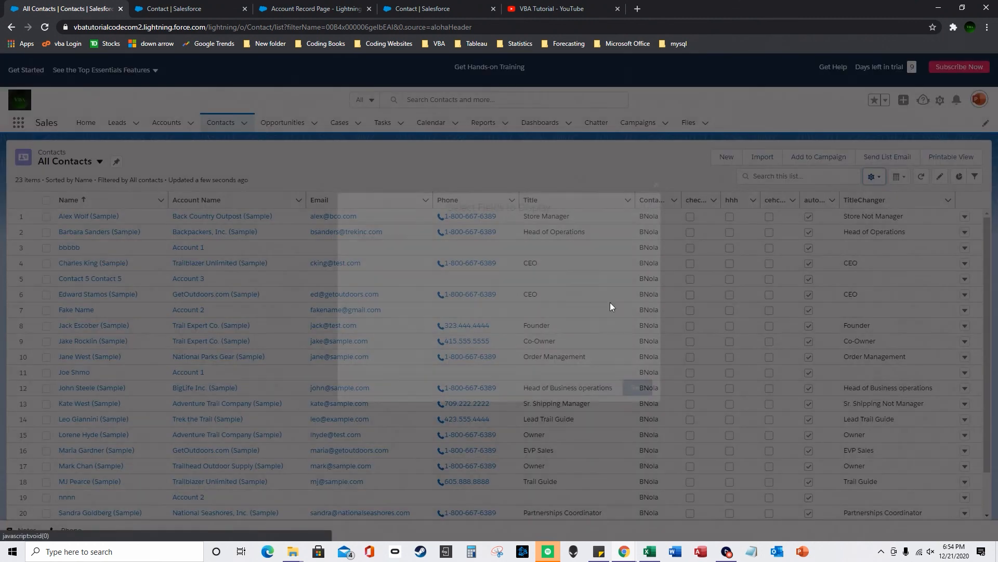
pyautogui.scroll(-3, 561, 312)
pyautogui.click(551, 354)
pyautogui.click(499, 283)
pyautogui.moveTo(476, 258); pyautogui.dragTo(482, 345)
pyautogui.click(442, 325)
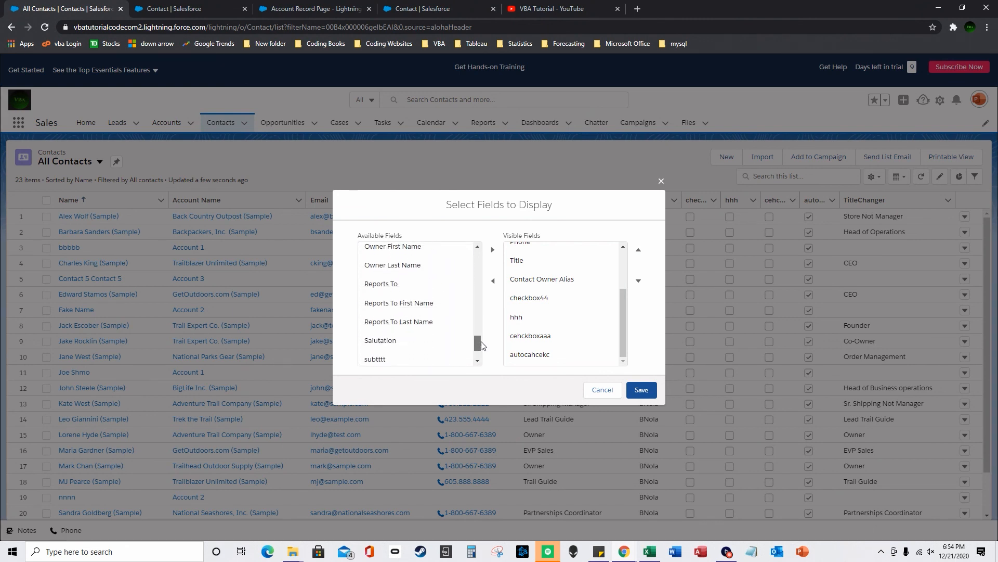
pyautogui.click(430, 358)
pyautogui.click(493, 250)
pyautogui.click(642, 390)
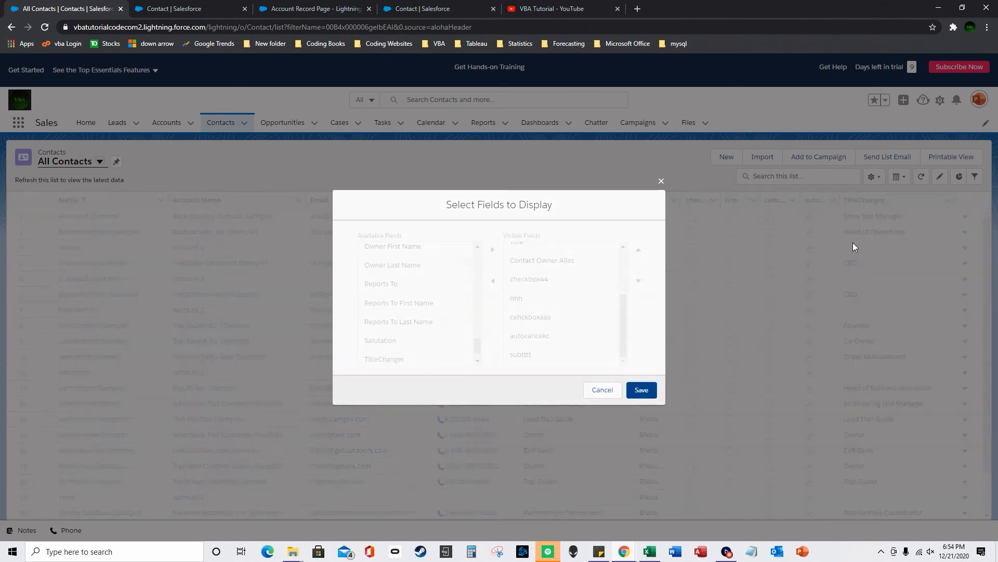
pyautogui.moveTo(547, 217); pyautogui.dragTo(565, 217)
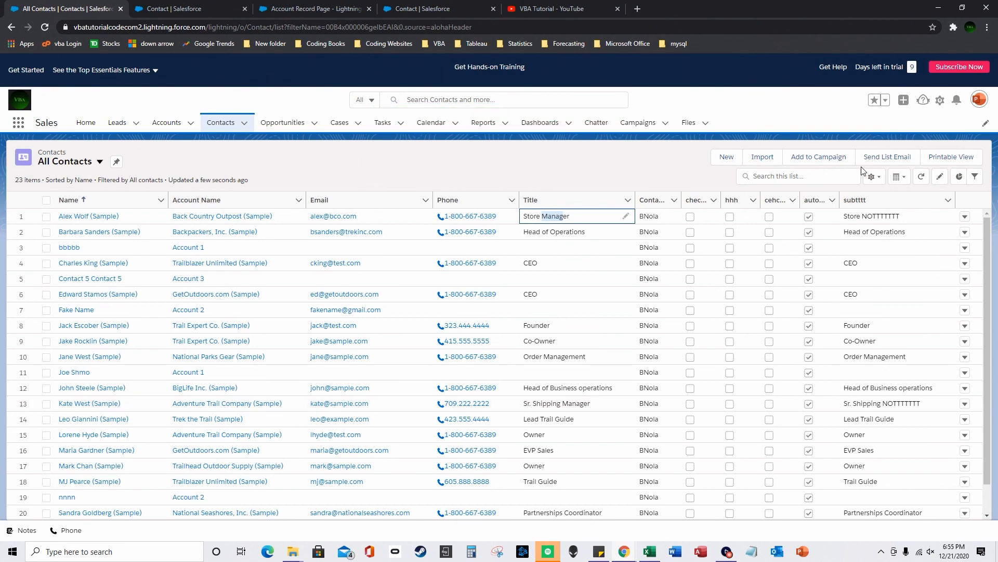
pyautogui.click(208, 8)
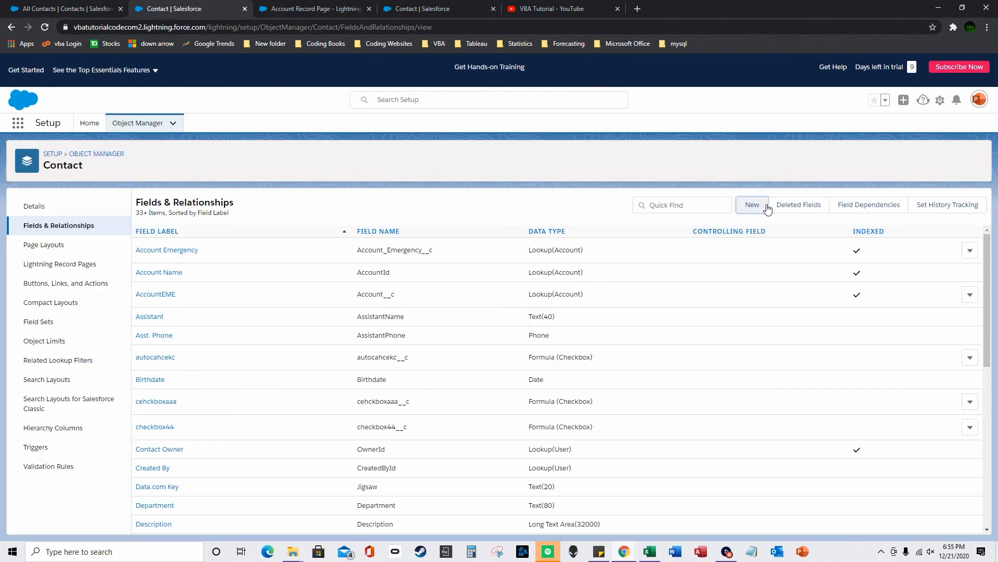
# - Create a Text-returning Contact formula field labelled Mid, reaching its formula editor
pyautogui.click(751, 204)
pyautogui.scroll(-2, 180, 397)
pyautogui.click(151, 251)
pyautogui.scroll(-2, 929, 513)
pyautogui.click(939, 522)
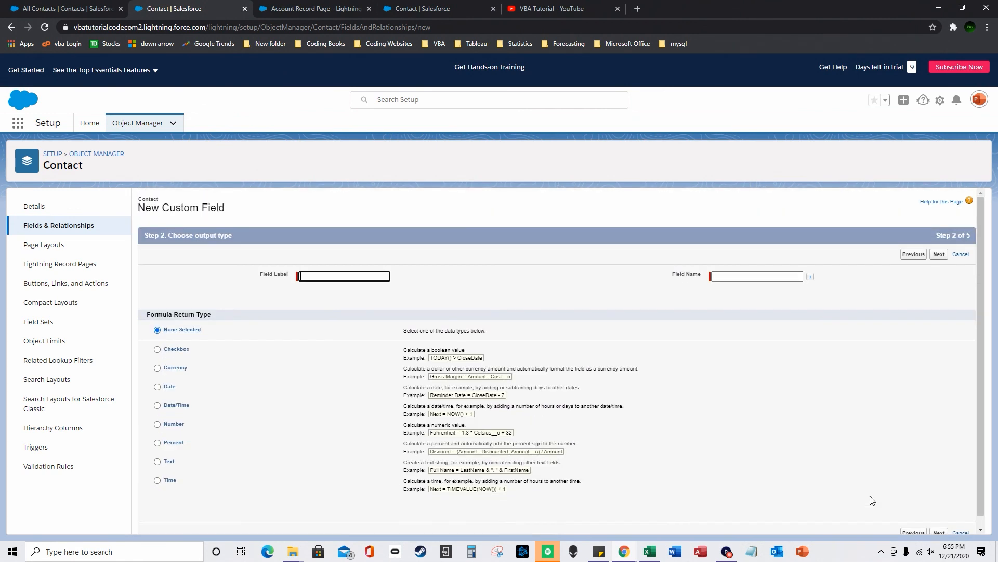
pyautogui.click(157, 461)
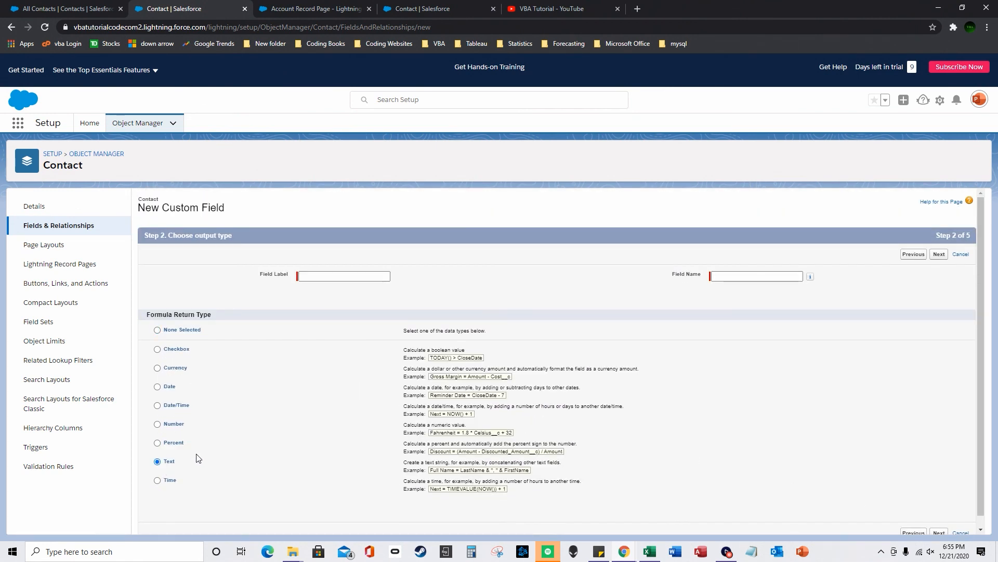
pyautogui.click(340, 277)
pyautogui.write('mul')
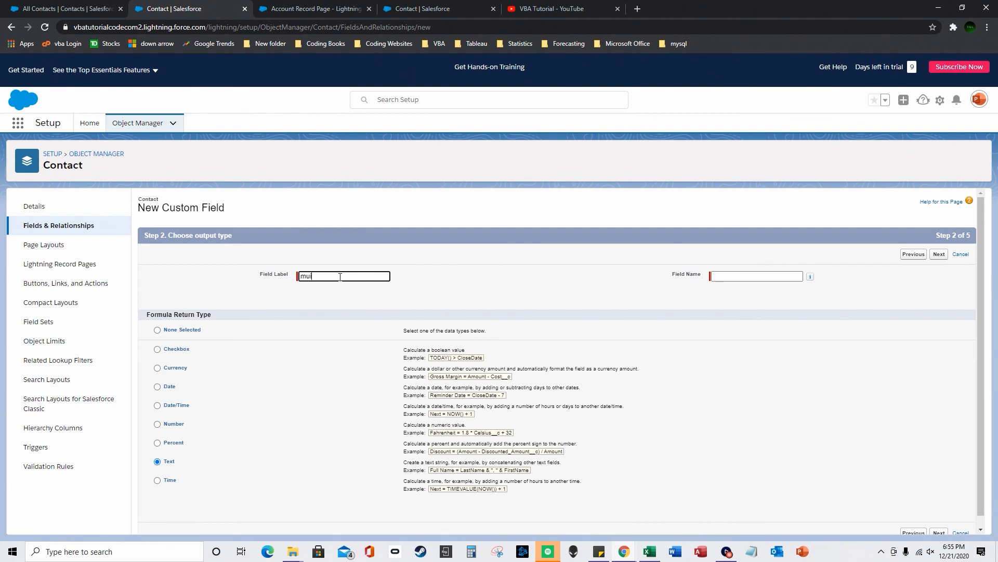
pyautogui.moveTo(311, 276); pyautogui.dragTo(258, 279)
pyautogui.write('Mid')
pyautogui.scroll(-1, 691, 360)
pyautogui.click(746, 318)
pyautogui.click(939, 522)
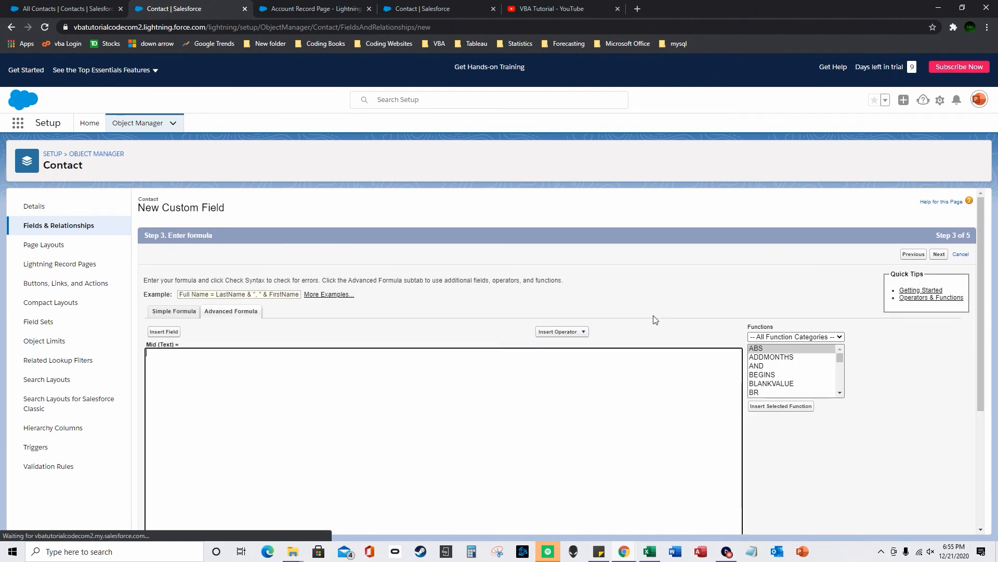
pyautogui.click(779, 384)
pyautogui.click(775, 358)
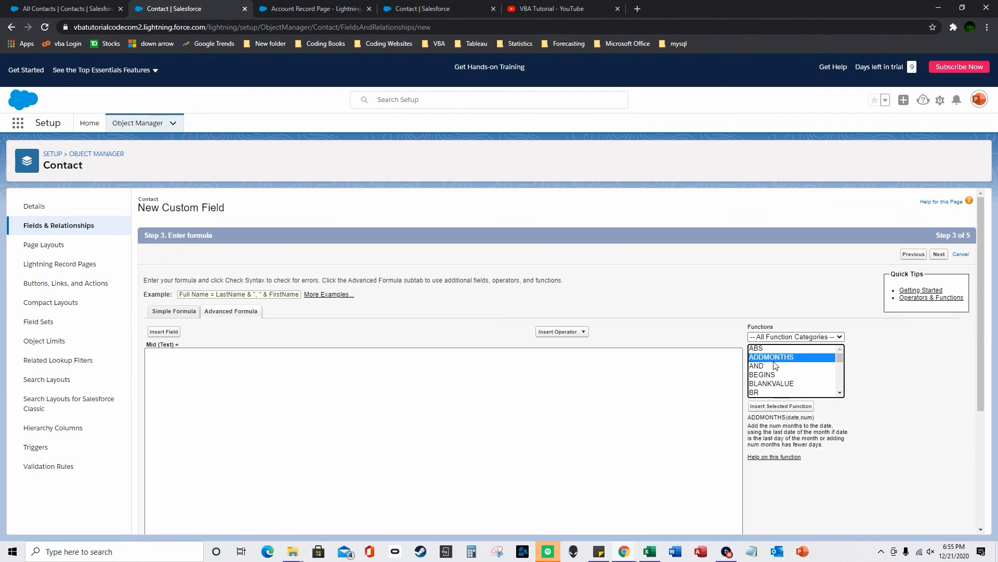
pyautogui.press('r')
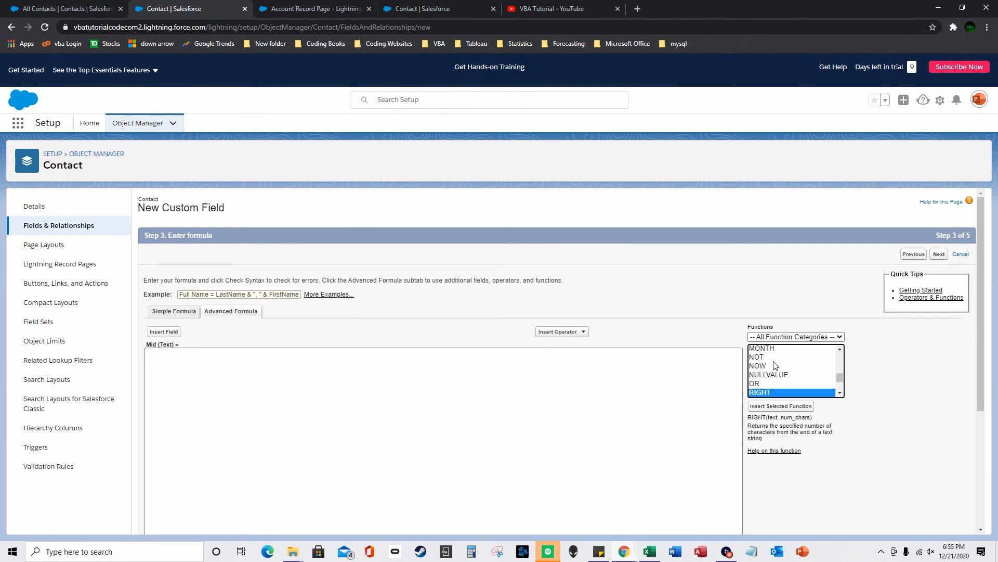
pyautogui.doubleClick(758, 393)
pyautogui.moveTo(274, 352); pyautogui.dragTo(128, 343)
pyautogui.press('BackSpace')
pyautogui.click(791, 383)
pyautogui.press('l')
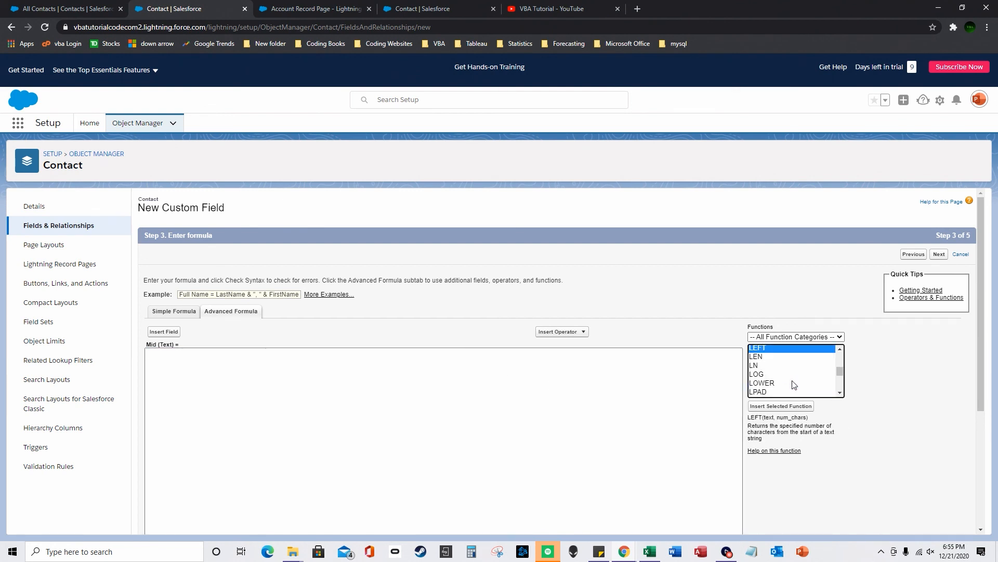
pyautogui.doubleClick(761, 348)
pyautogui.moveTo(294, 372); pyautogui.dragTo(146, 349)
pyautogui.press('BackSpace')
pyautogui.click(769, 373)
pyautogui.press('m')
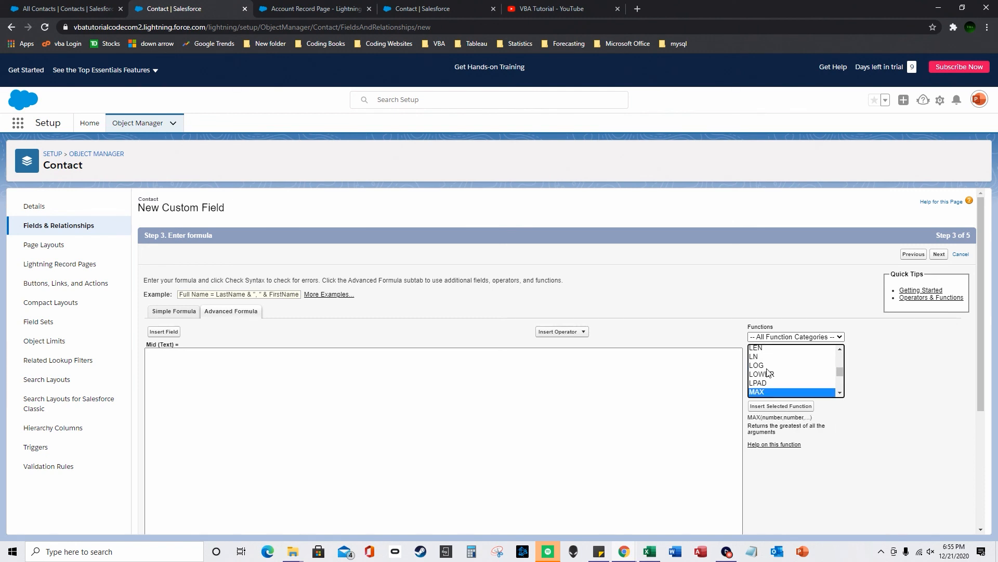
pyautogui.press('i')
pyautogui.doubleClick(765, 392)
pyautogui.moveTo(320, 362); pyautogui.dragTo(34, 341)
pyautogui.press('BackSpace')
pyautogui.click(751, 393)
pyautogui.press('l')
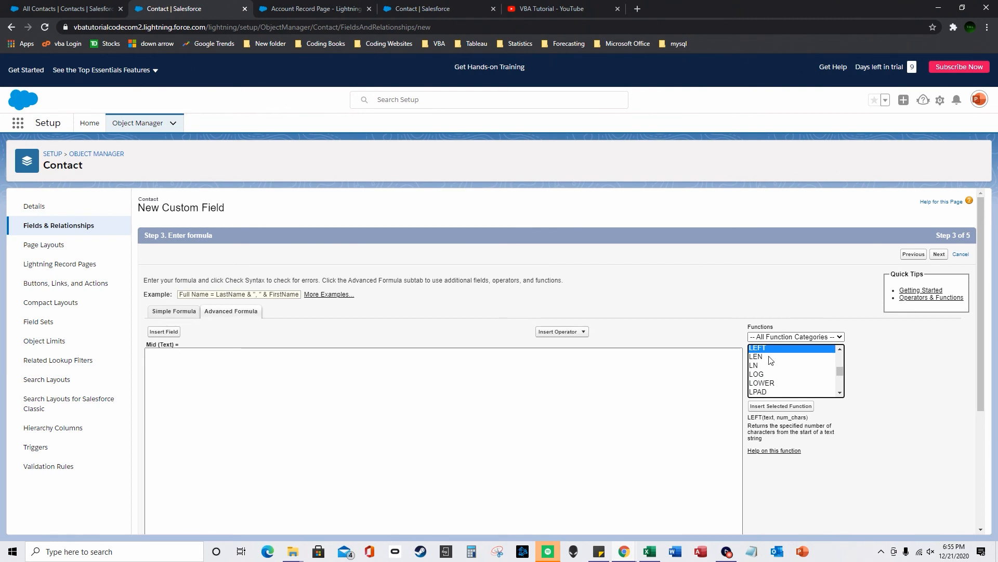
pyautogui.doubleClick(769, 356)
pyautogui.moveTo(430, 396); pyautogui.dragTo(68, 341)
pyautogui.press('BackSpace')
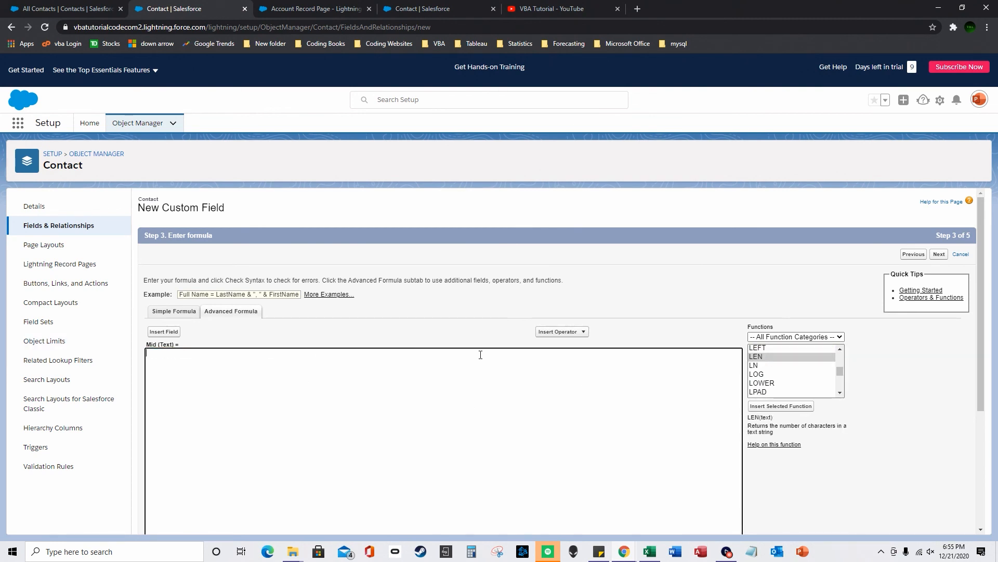
pyautogui.click(768, 385)
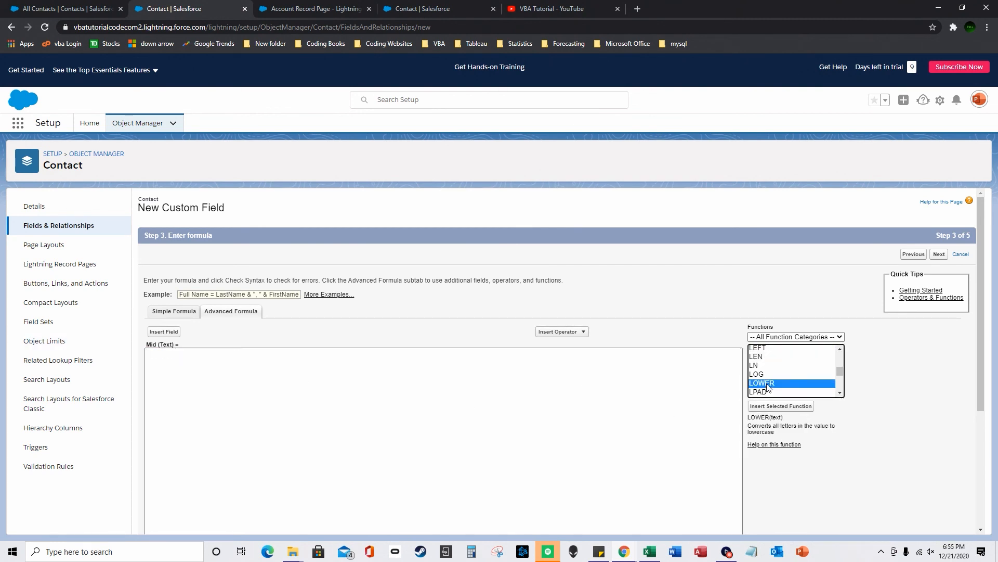
pyautogui.press('f')
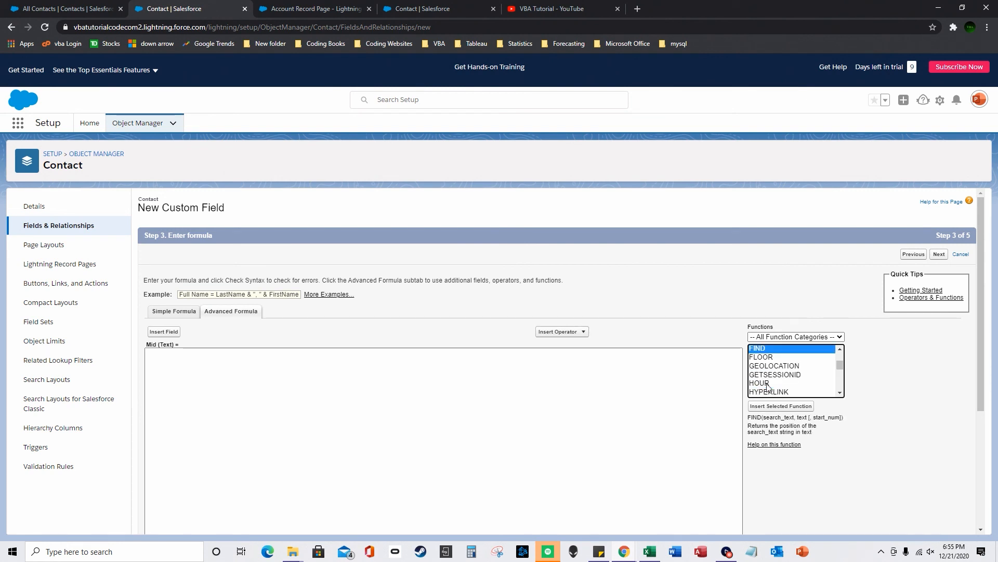
pyautogui.press('n')
pyautogui.click(766, 385)
pyautogui.press('f')
pyautogui.doubleClick(766, 349)
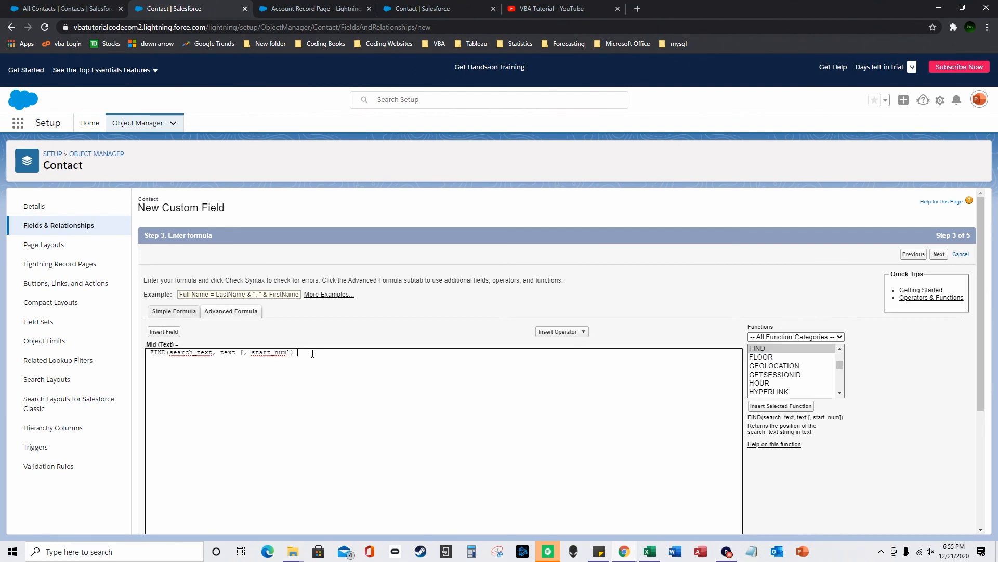
pyautogui.moveTo(313, 354); pyautogui.dragTo(96, 351)
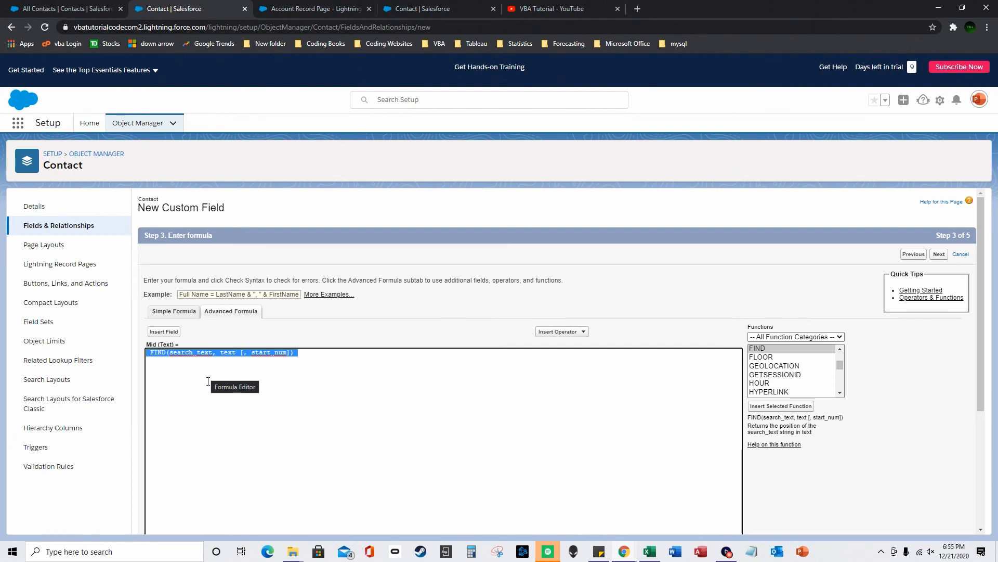
pyautogui.press('Delete')
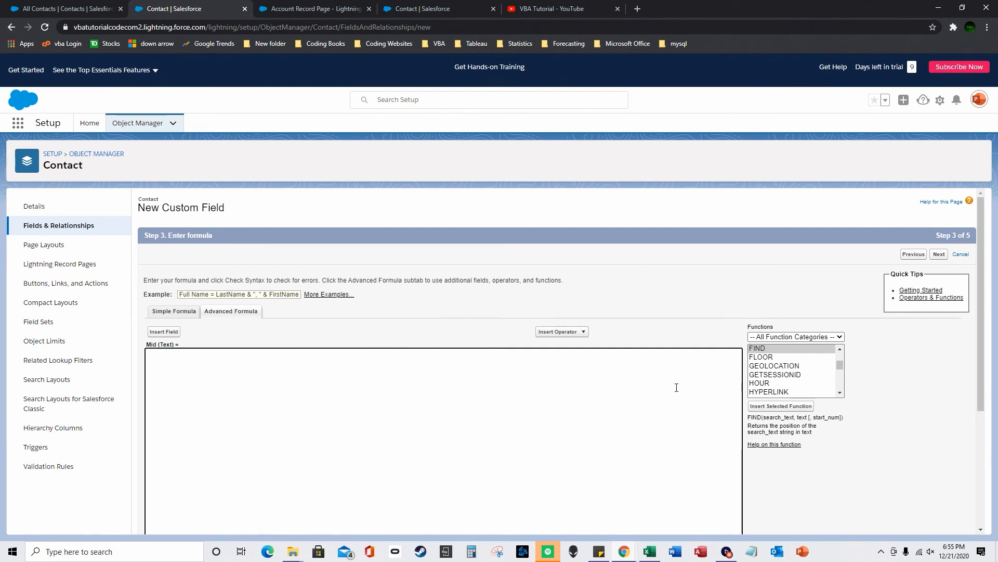
pyautogui.moveTo(840, 367); pyautogui.dragTo(851, 362)
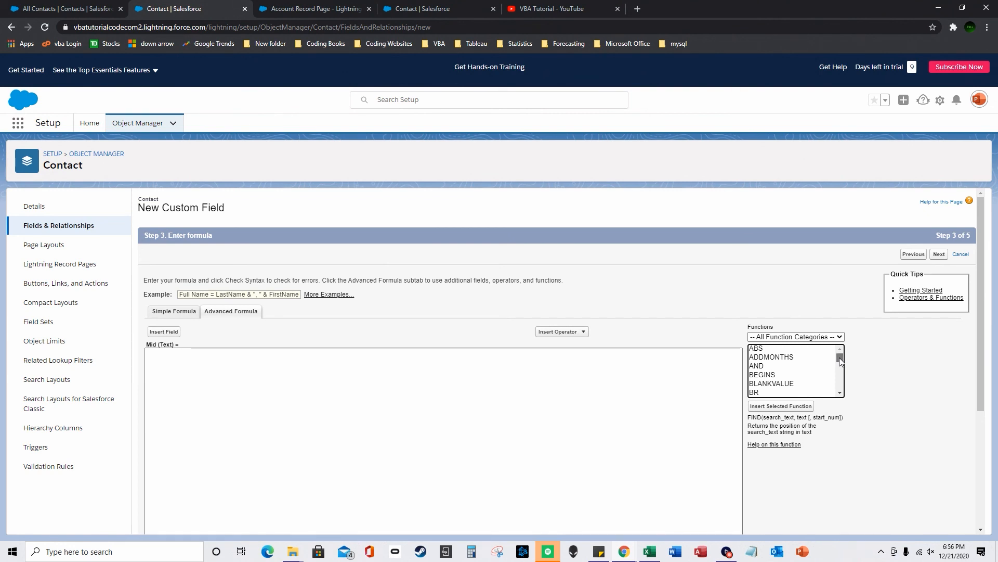
pyautogui.moveTo(842, 361); pyautogui.dragTo(848, 358)
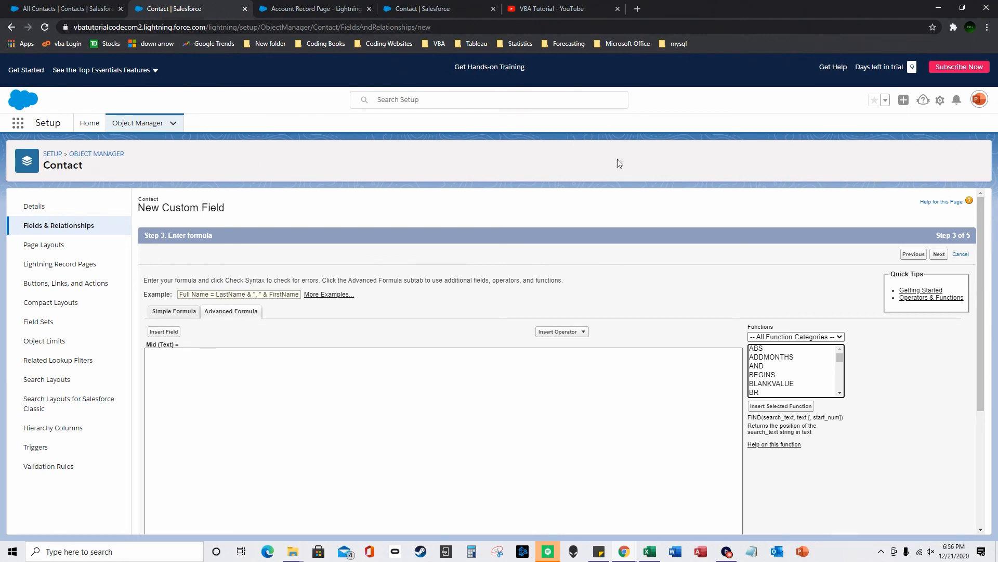
# - Briefly view the YouTube channel's videos, then return to the All Contacts list
pyautogui.click(575, 11)
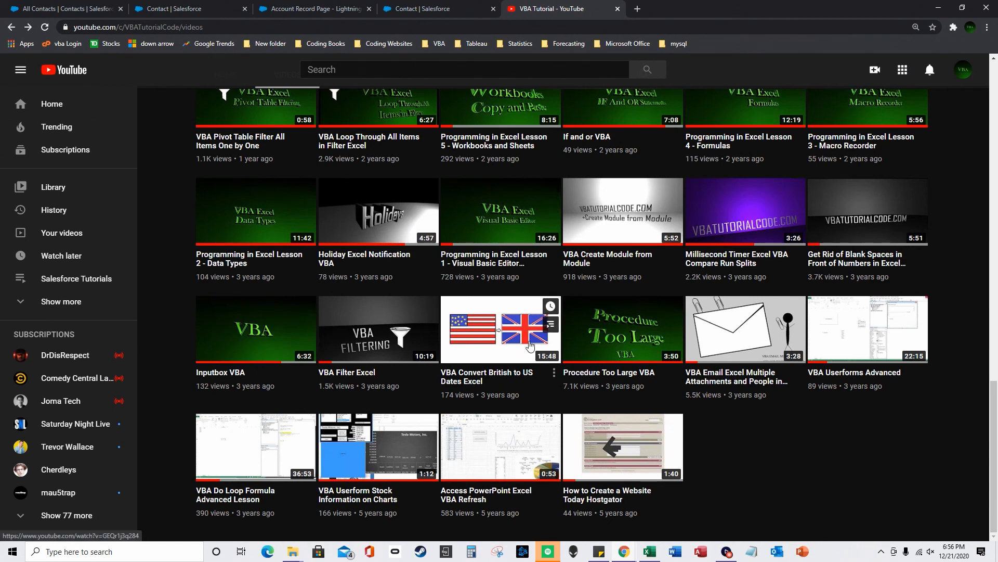
pyautogui.click(81, 8)
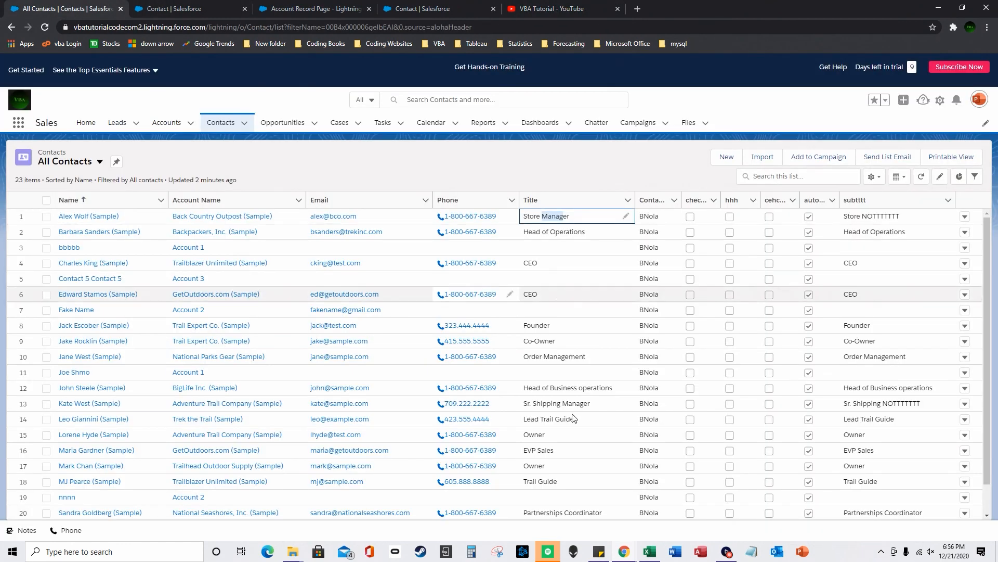